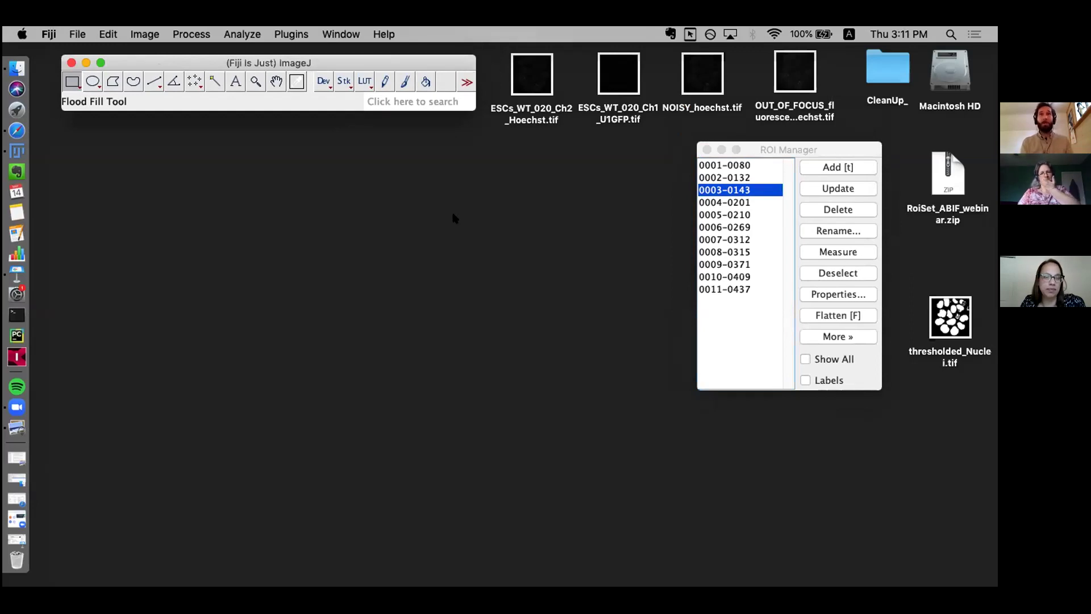
Open ESCs_WT_020_Ch2_Hoechst.tif, thresholded_Nuclei.tif and ESCs_WT_020_Ch1_U1GFP.tif from the desktop.
left_click(543, 120)
left_click_drag(543, 120, 165, 107)
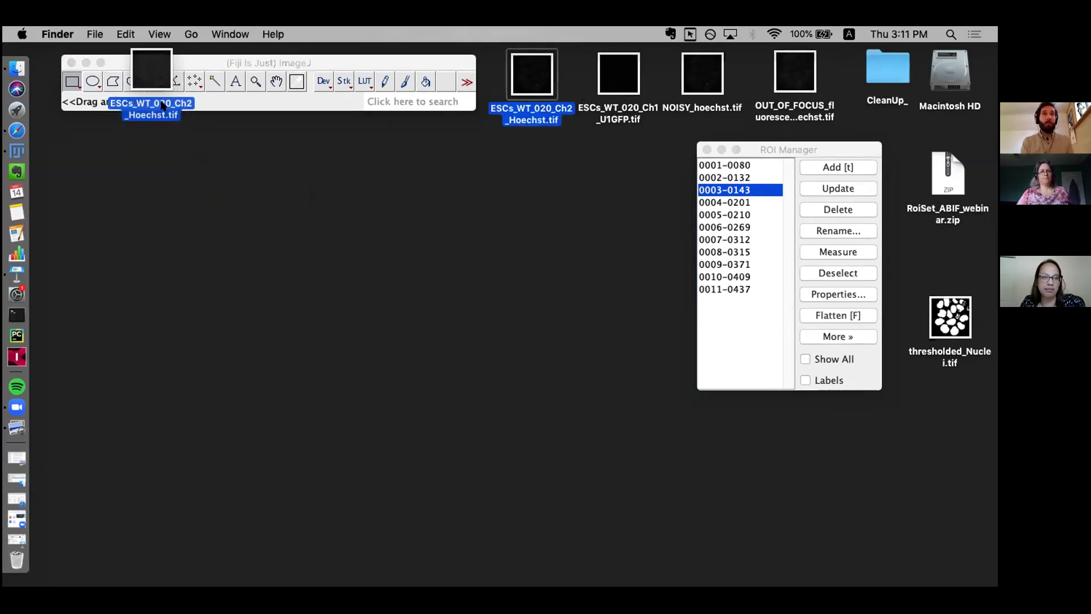
left_click_drag(307, 109, 274, 90)
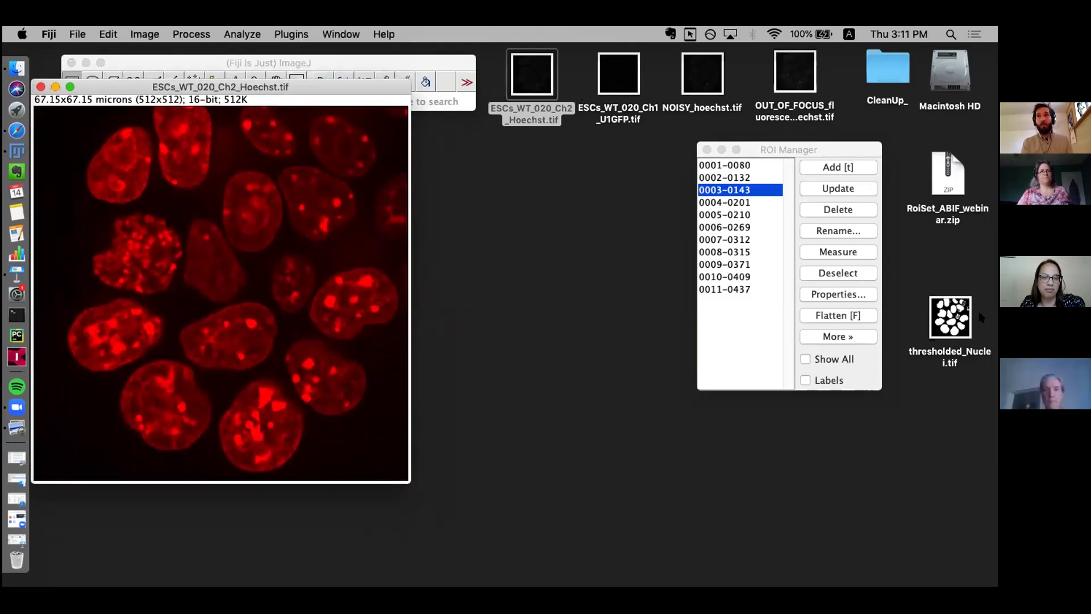
left_click_drag(937, 328, 335, 67)
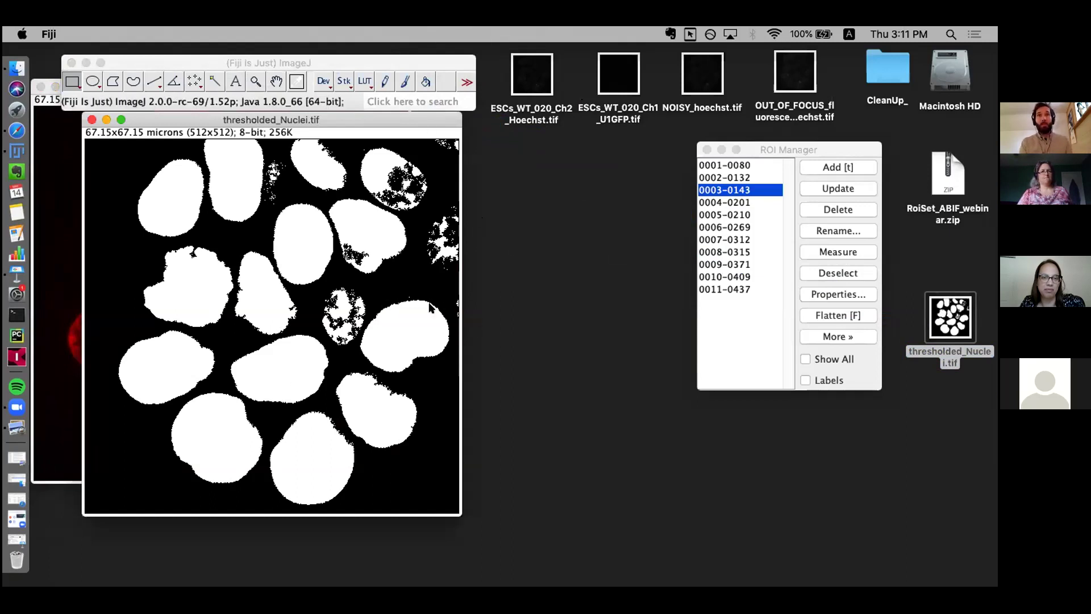
left_click_drag(608, 100, 279, 91)
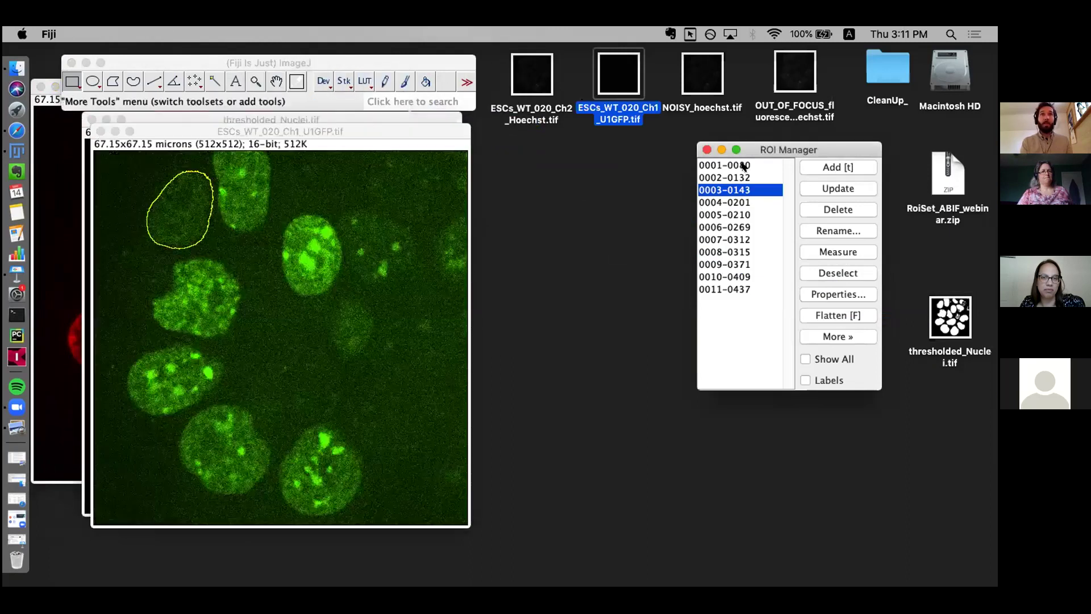
Go through the ROIs on the U1GFP image starting at 0001-0080 and measure ROI 0010-0409 twice.
left_click(743, 166)
key("Down")
key("Down")
key("Down")
key("Down")
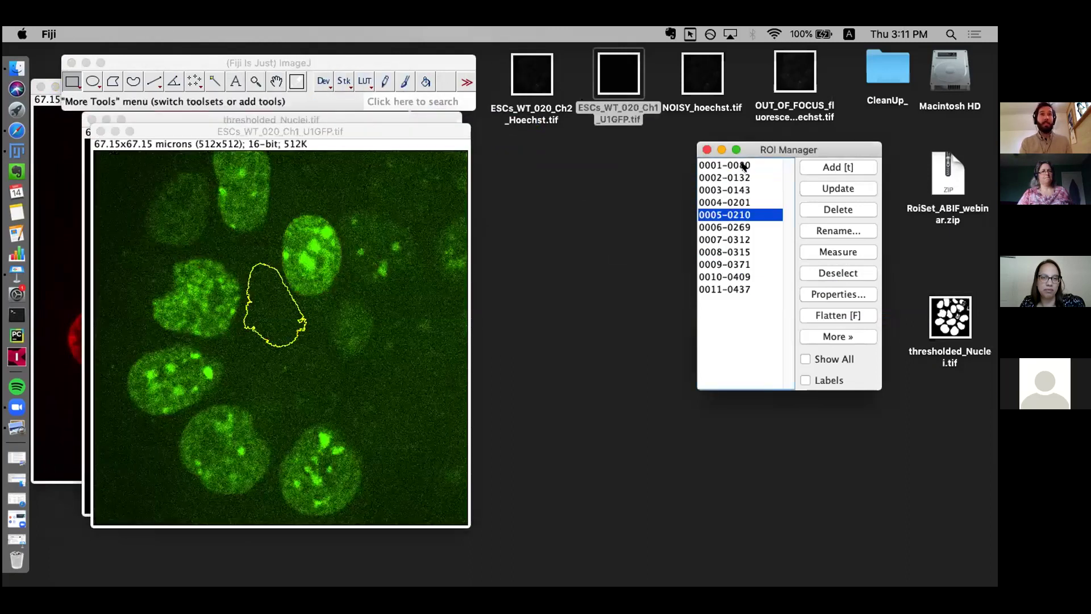
key("Down")
key("Down")
key("Down")
key("m")
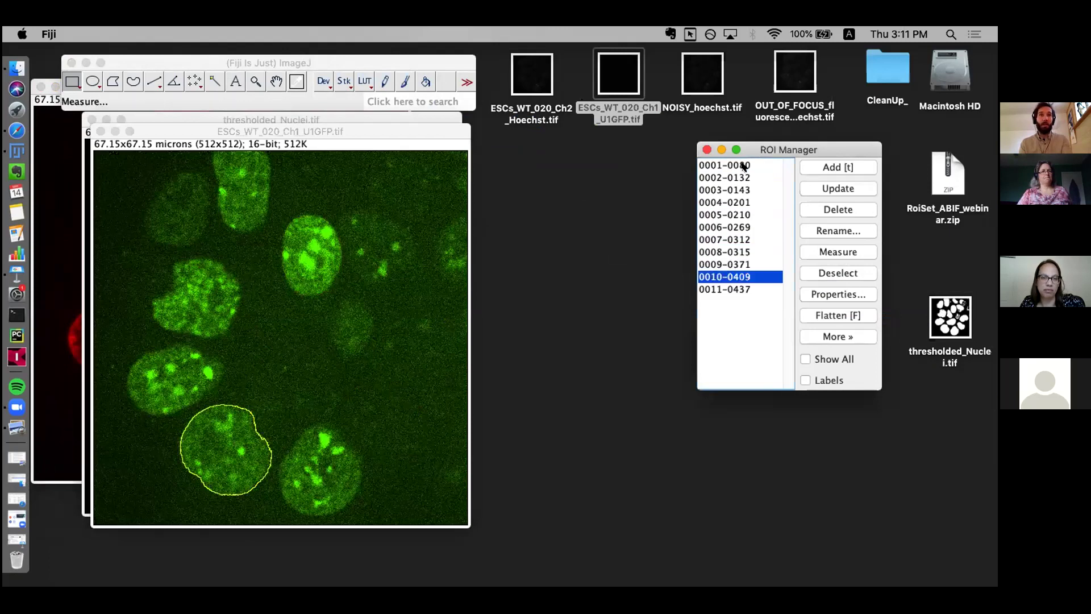
key("m")
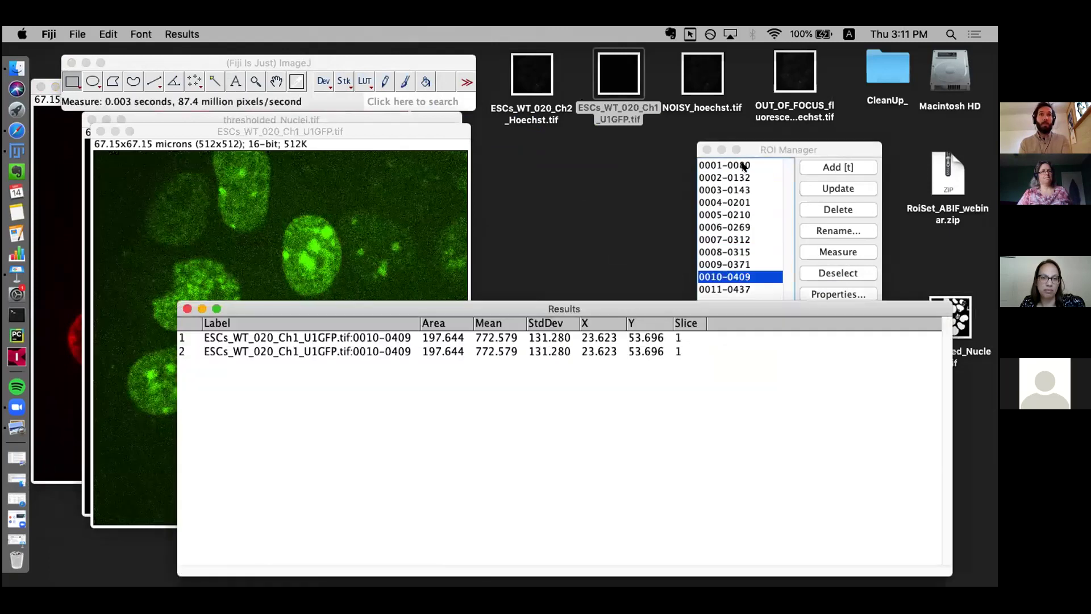
Measure ROIs 0006-0269, 0005-0210, 0004-0201 and 0003-0143 on the U1GFP image.
left_click(440, 135)
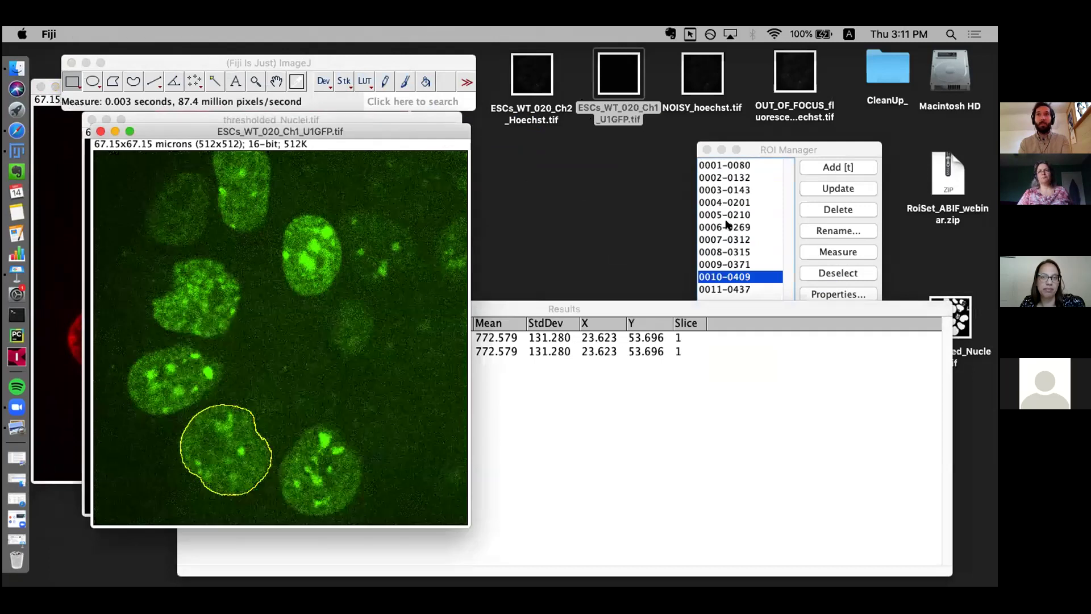
left_click(724, 226)
key("m")
key("Up")
key("m")
key("Up")
key("m")
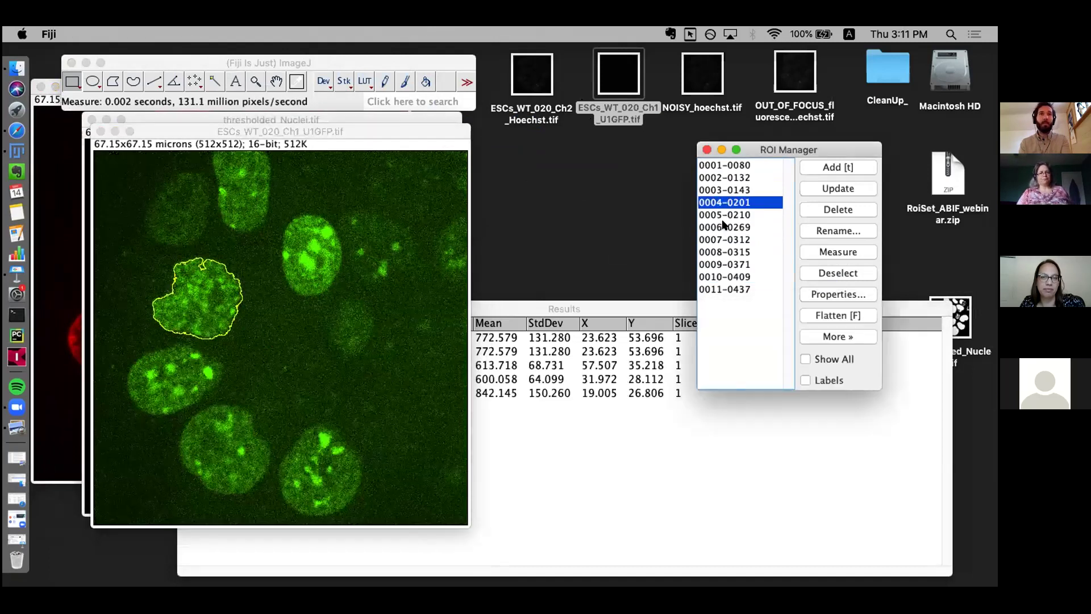
key("Up")
key("m")
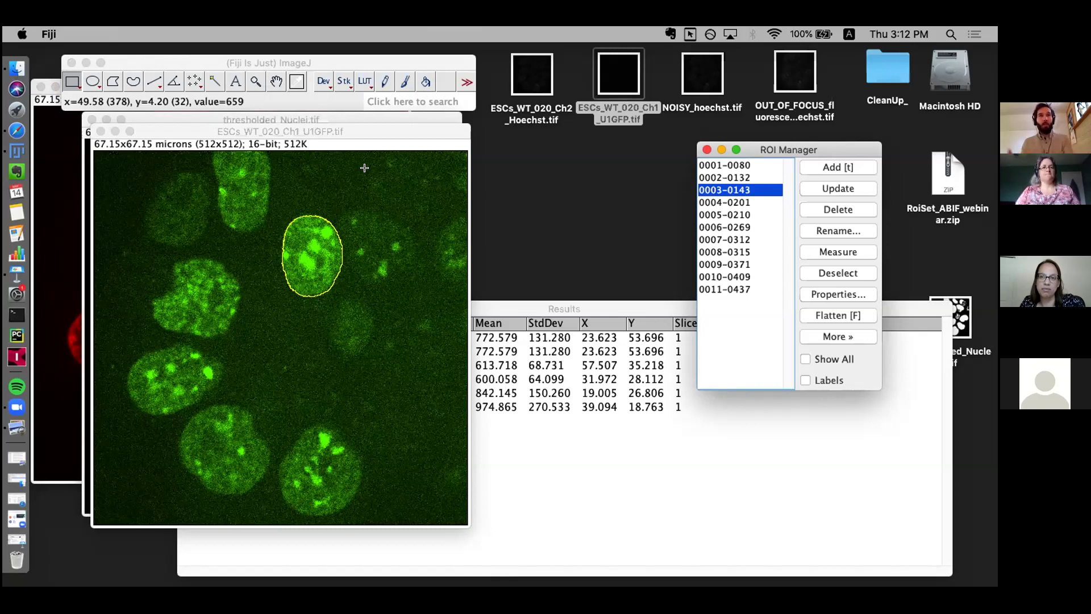
Close the U1GFP and thresholded_Nuclei.tif images and place the Ch2 Hoechst image below the main toolbar window.
left_click_drag(250, 131, 401, 187)
left_click(402, 183)
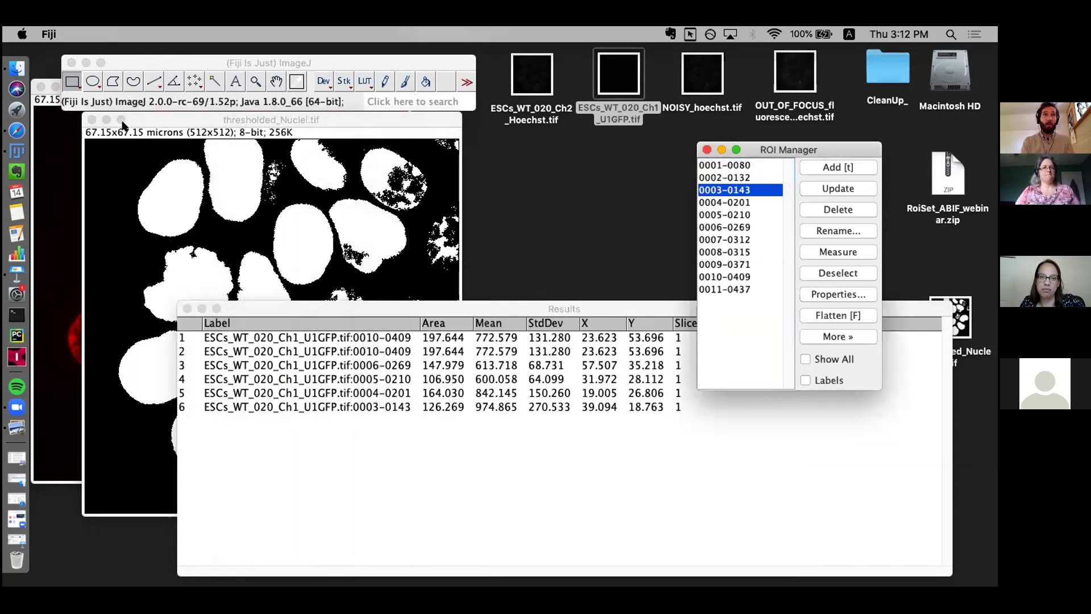
left_click(92, 120)
left_click(266, 210)
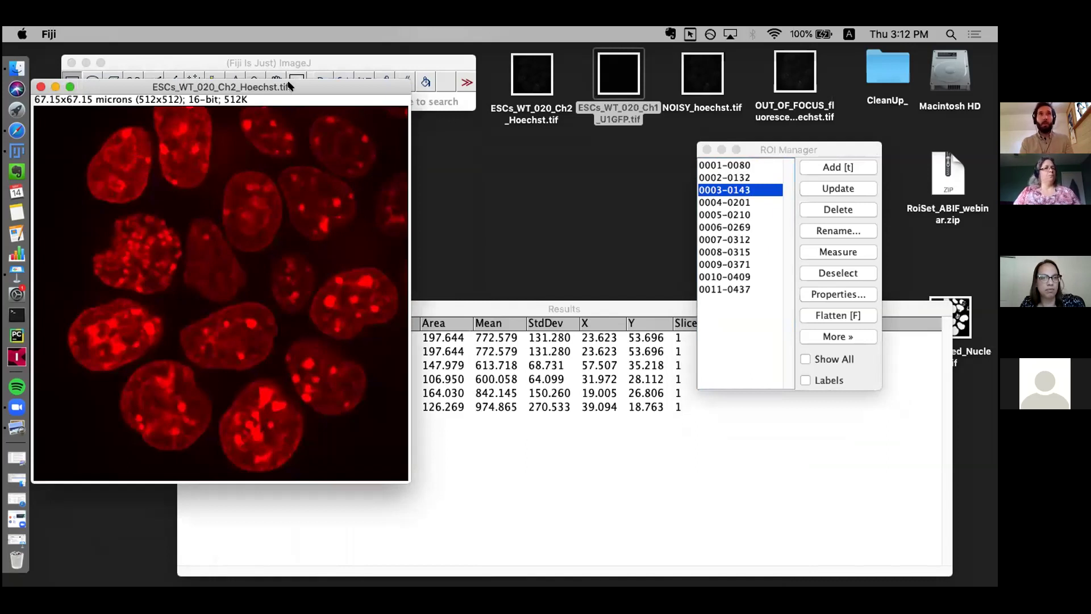
left_click_drag(293, 87, 299, 124)
Open NOISY_hoechst.tif beside the Ch2 Hoechst image and auto-adjust its brightness and contrast.
left_click(723, 71)
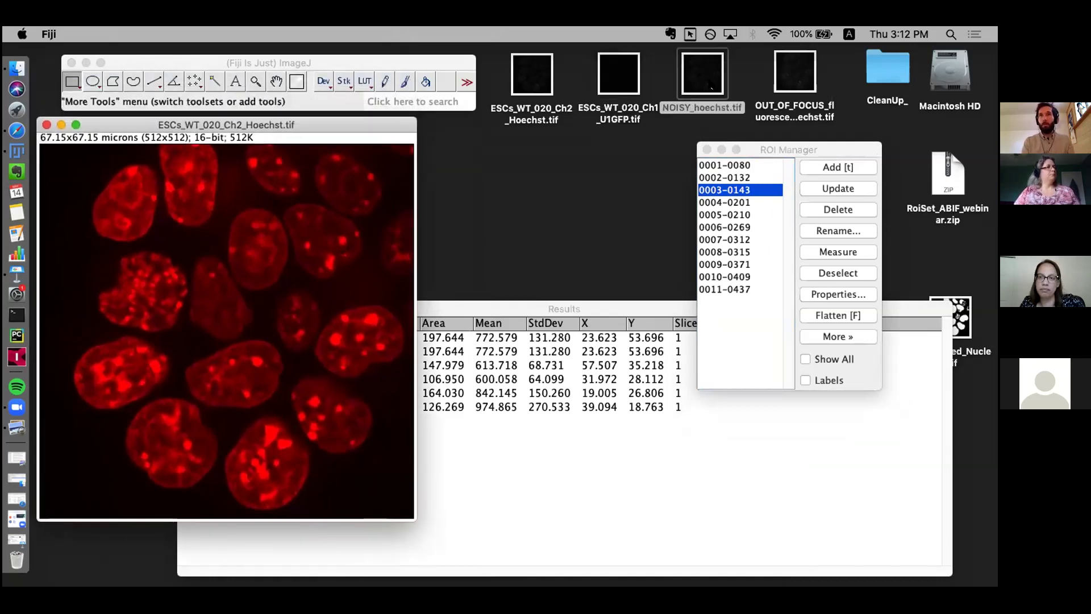
left_click_drag(702, 74, 307, 91)
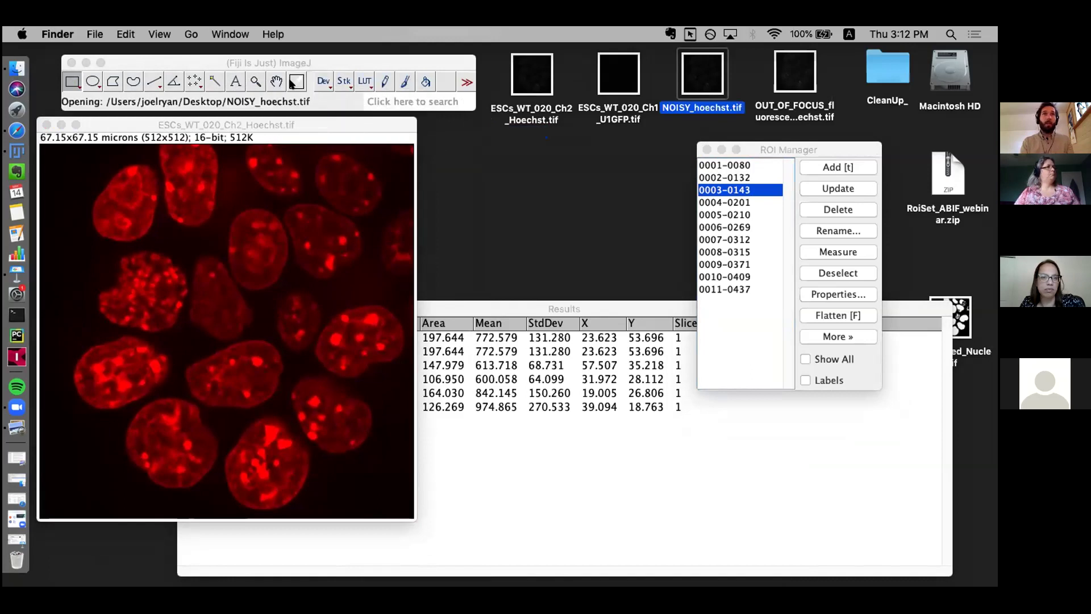
left_click_drag(379, 137, 482, 122)
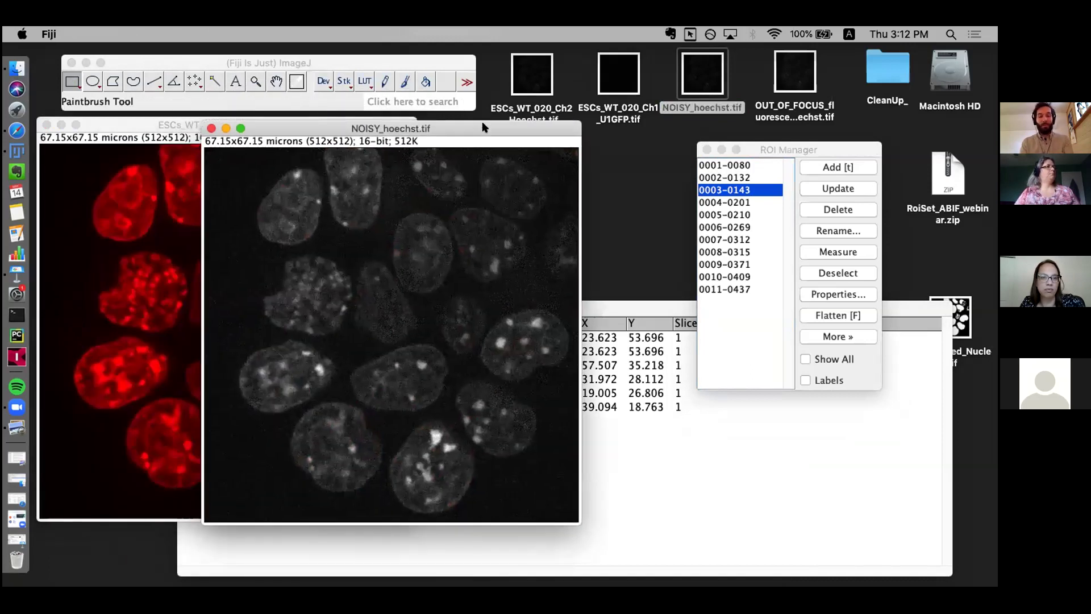
key("super+shift+c")
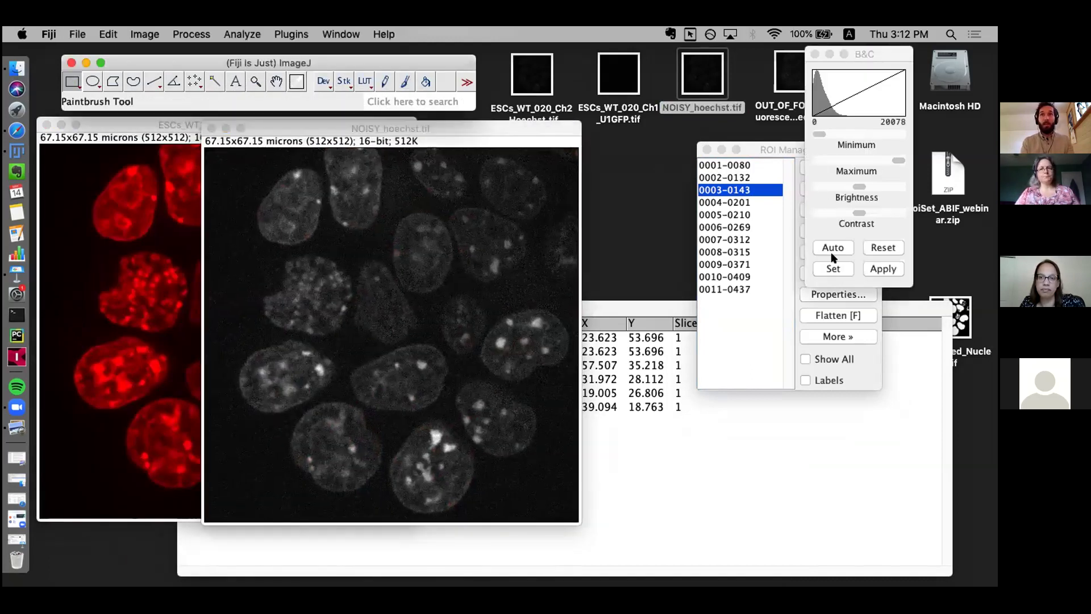
left_click(834, 250)
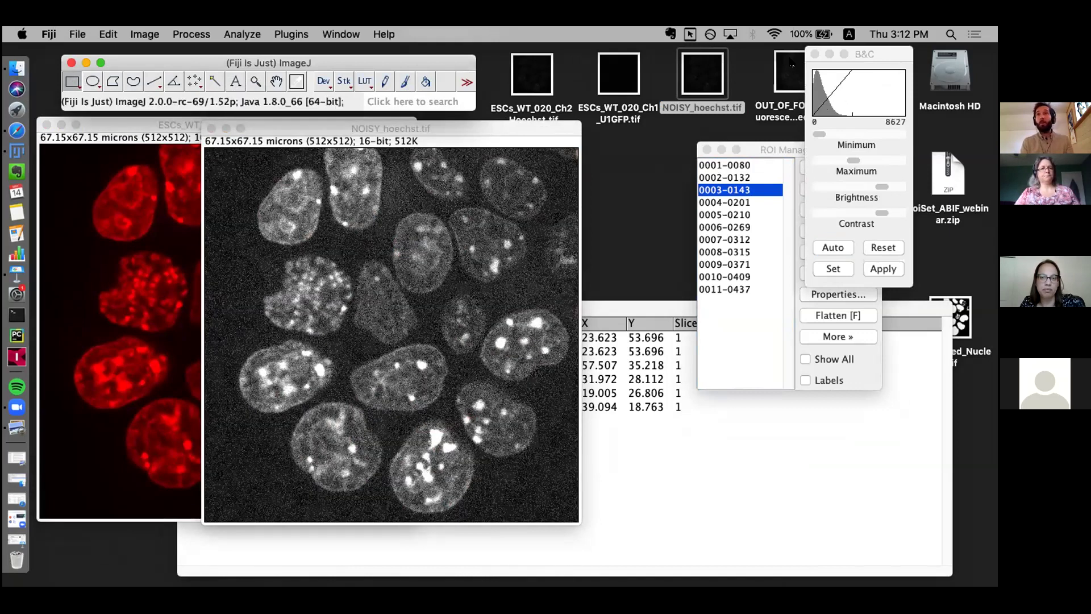
Open OUT_OF_FOCUS_fluorescence_Hoechst.tif, auto-adjust its brightness and contrast, and place it beside the other images.
left_click_drag(791, 67, 255, 95)
left_click_drag(332, 150, 459, 84)
left_click(838, 247)
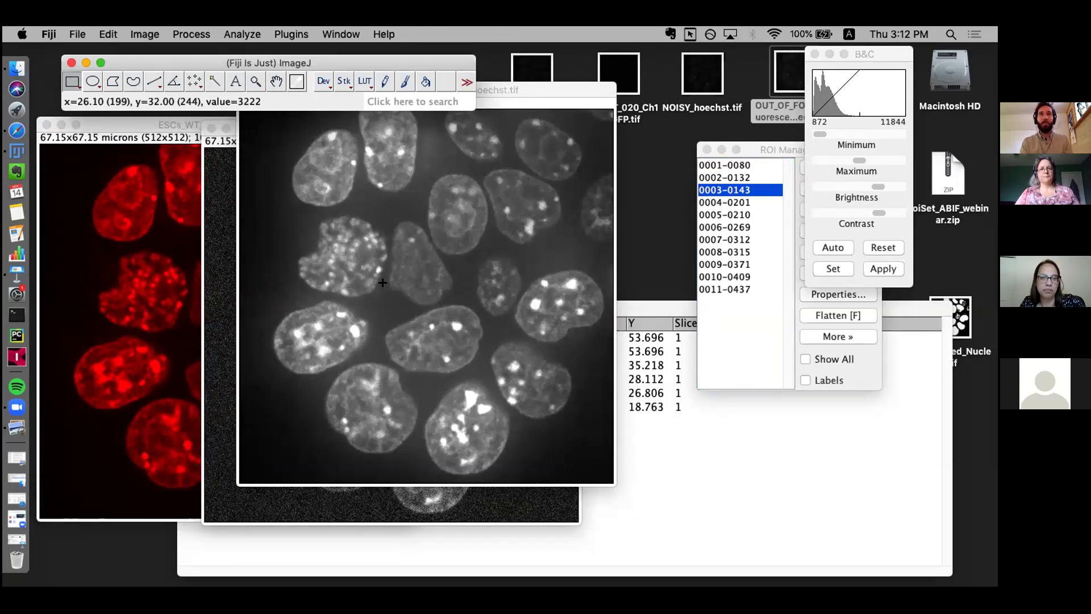
left_click_drag(544, 92, 557, 138)
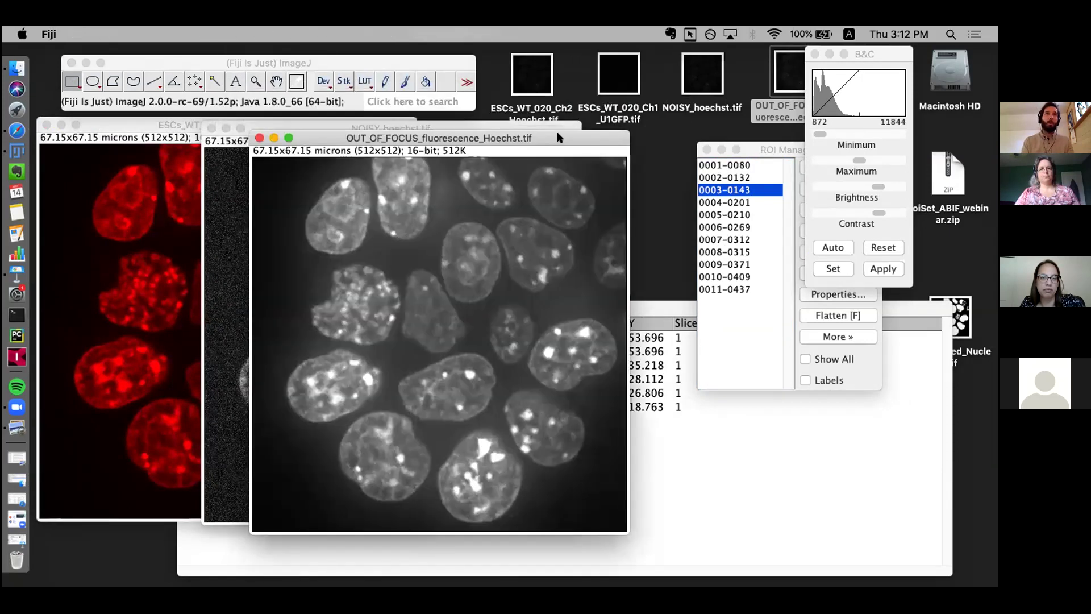
Close the three open Hoechst images together with the Results table and the ROI Manager.
left_click(259, 138)
left_click(210, 129)
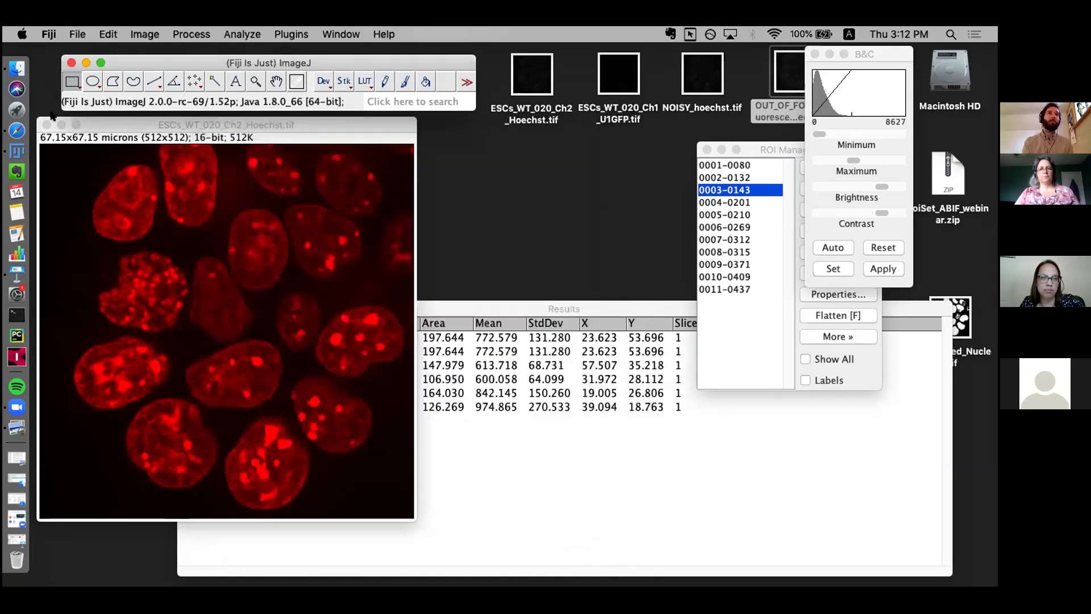
left_click(46, 124)
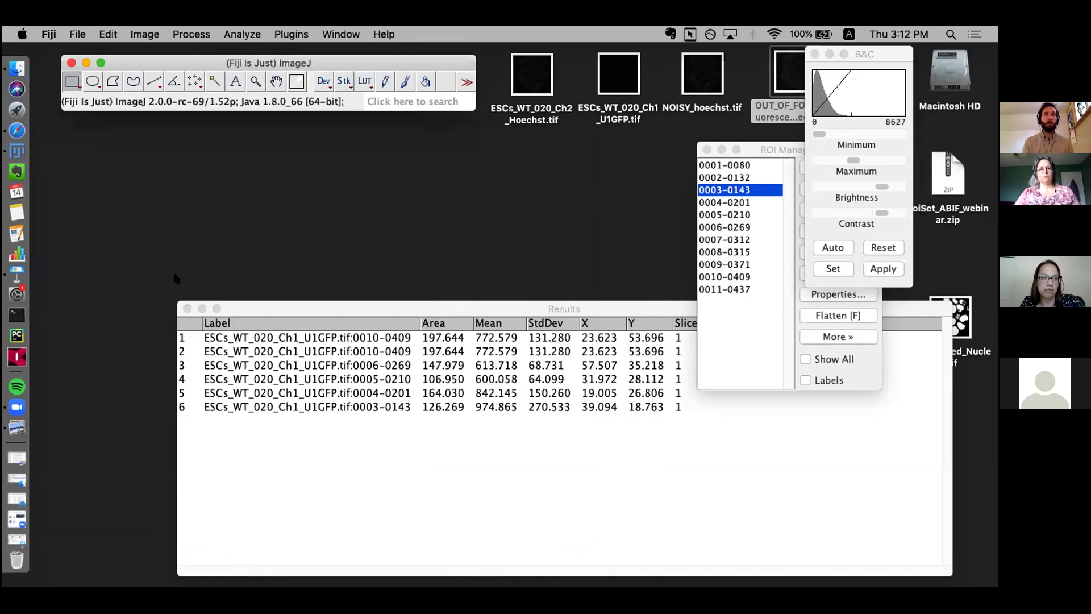
left_click(187, 308)
left_click(453, 222)
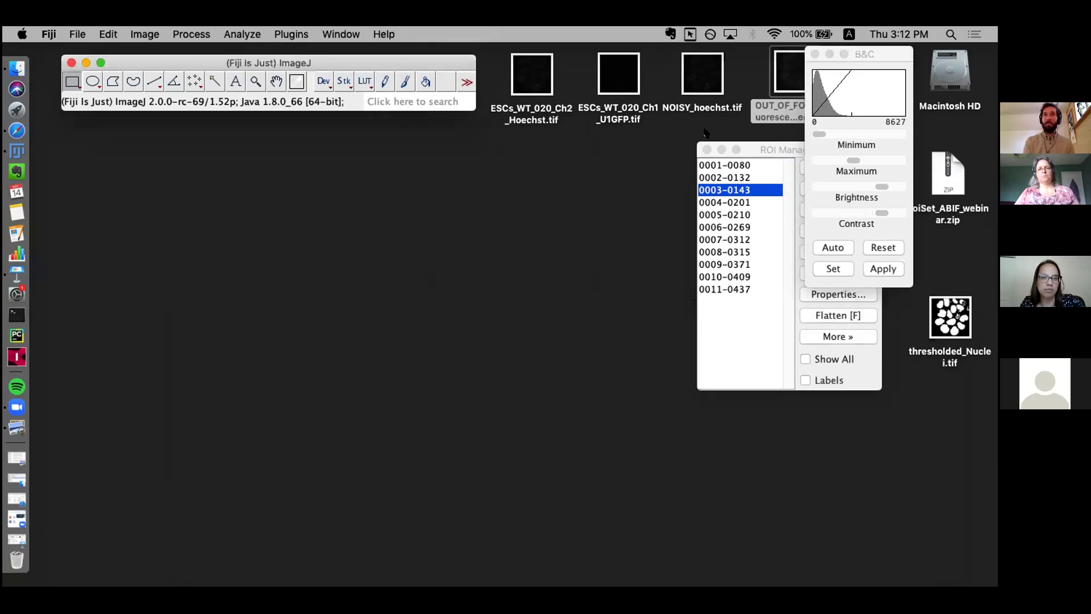
left_click(708, 150)
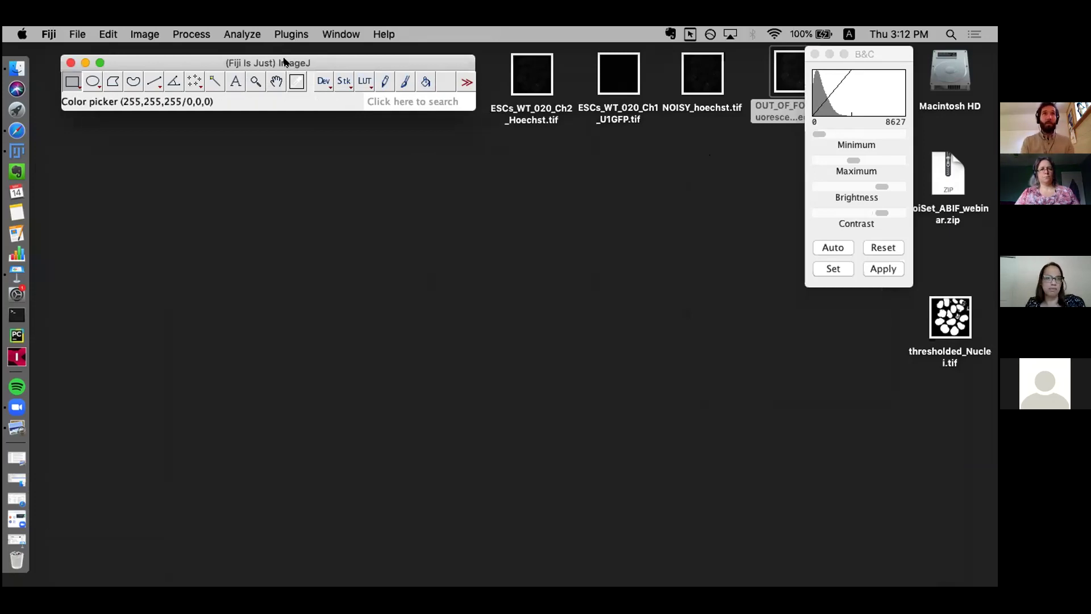
left_click_drag(284, 63, 276, 75)
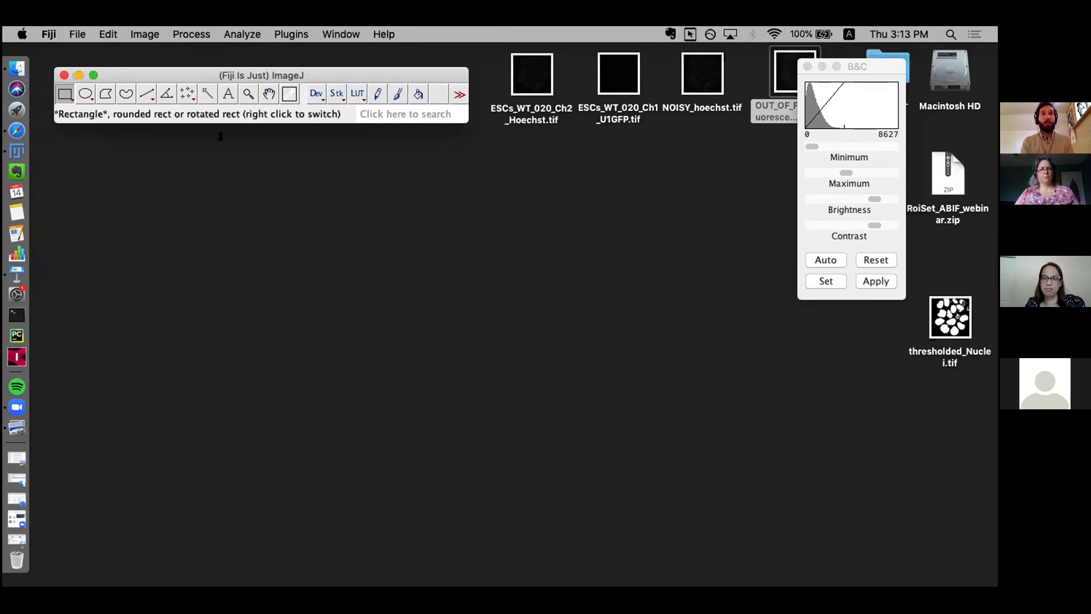
left_click(76, 35)
mouse_move(160, 35)
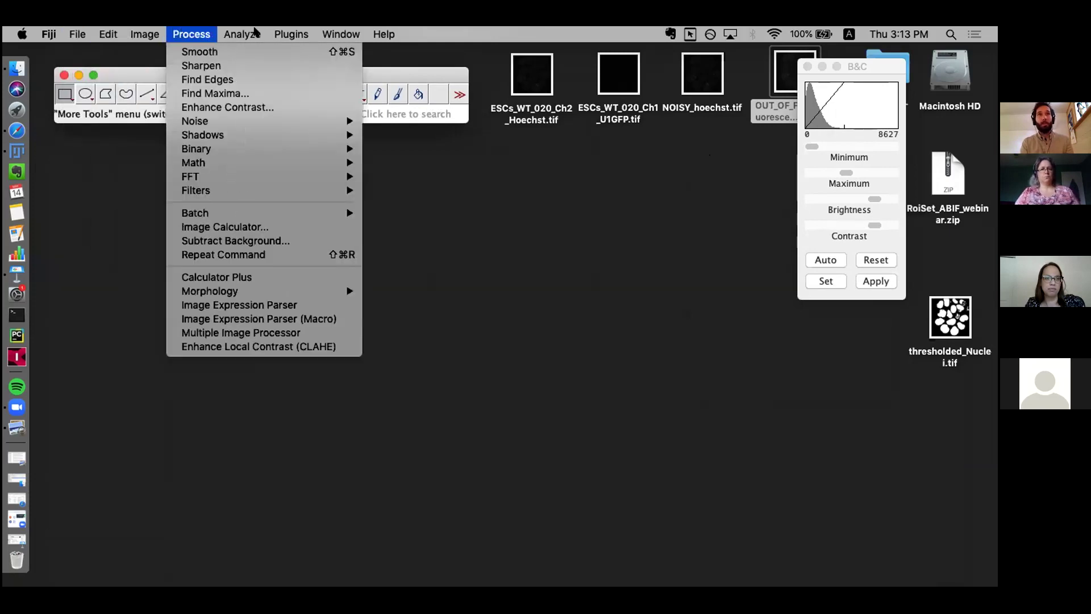
left_click(153, 37)
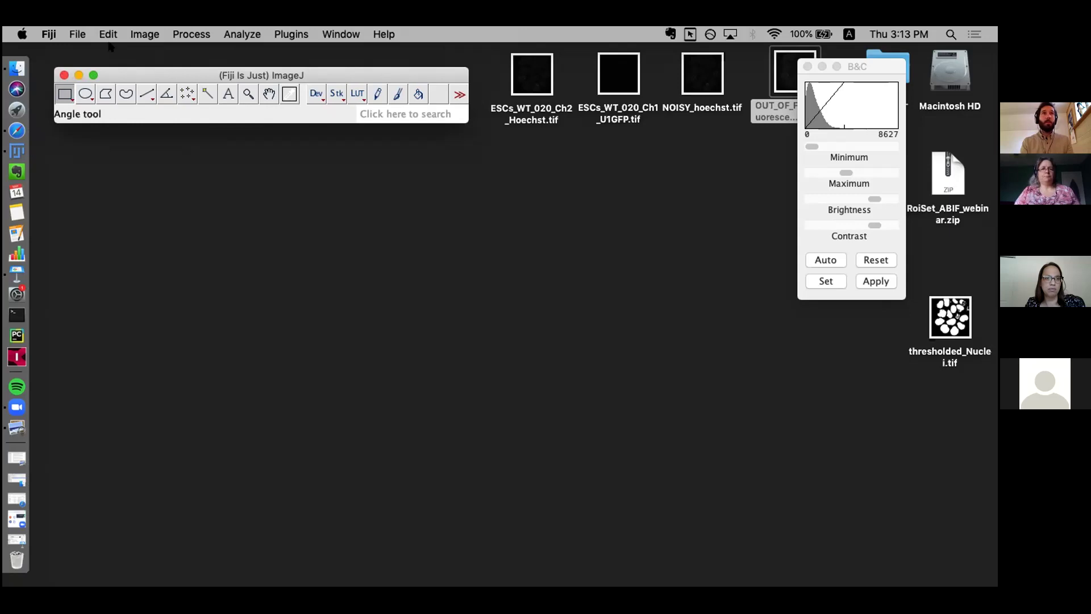
left_click(144, 34)
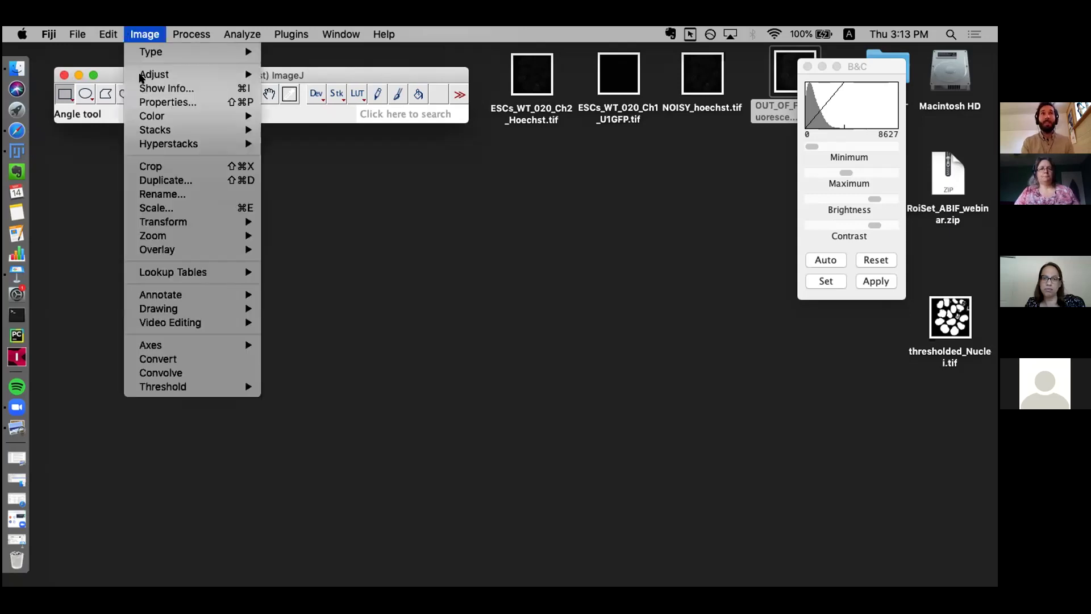
mouse_move(162, 130)
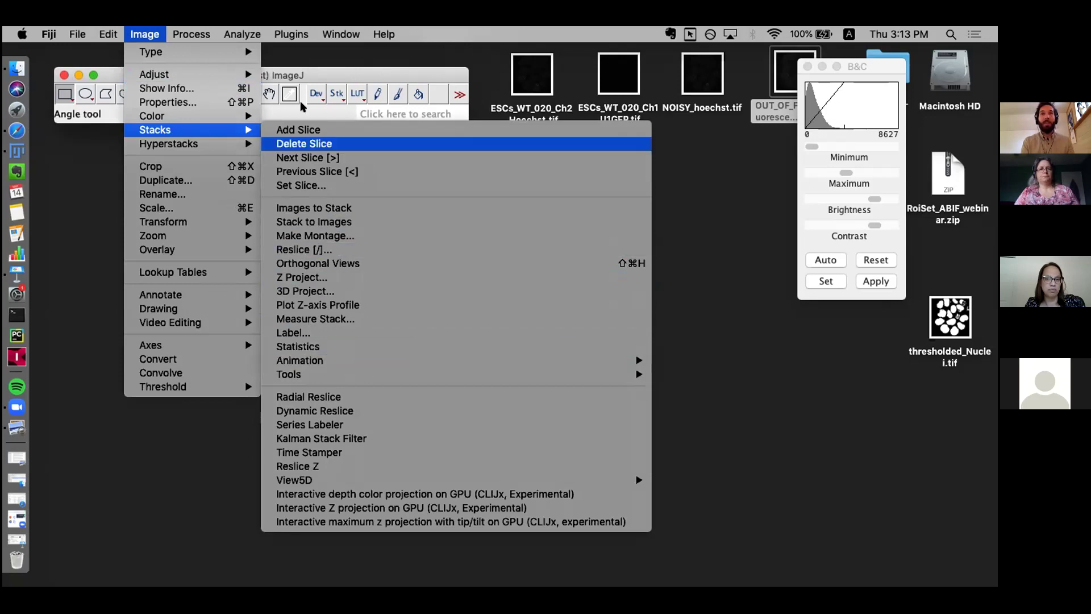
left_click(293, 78)
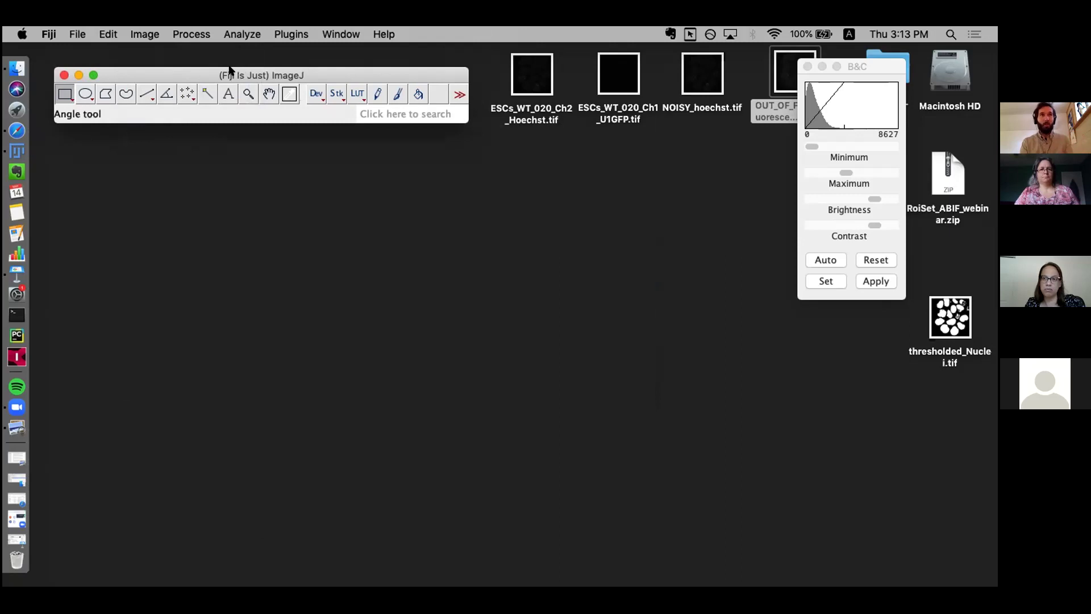
left_click(86, 95)
left_click(111, 95)
left_click(65, 95)
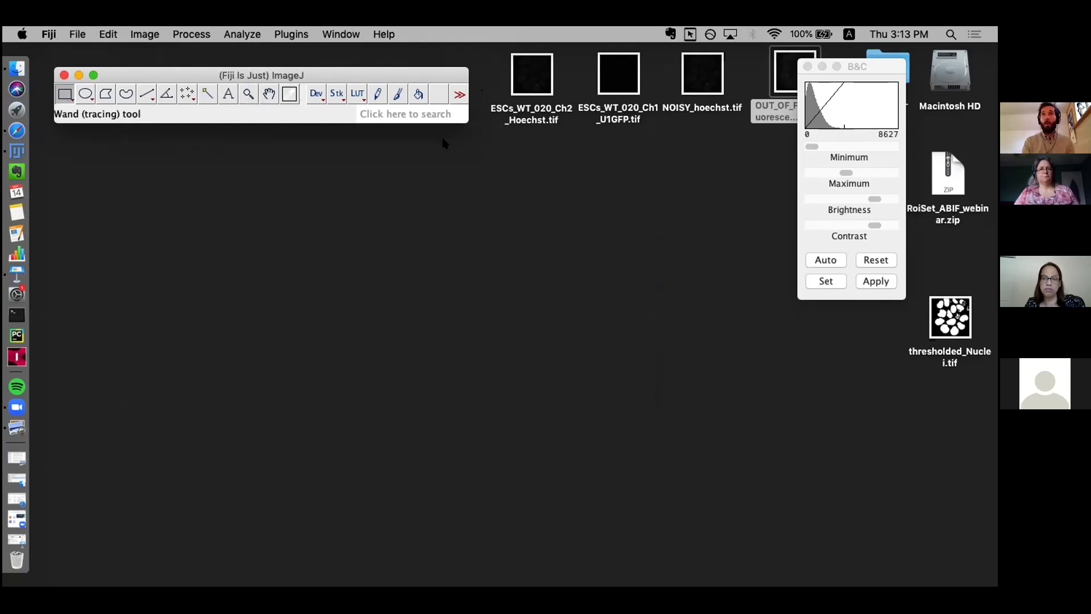
Open ESCs_WT_020_Ch2_Hoechst.tif again and arrange its window beneath the main toolbar window.
left_click(532, 74)
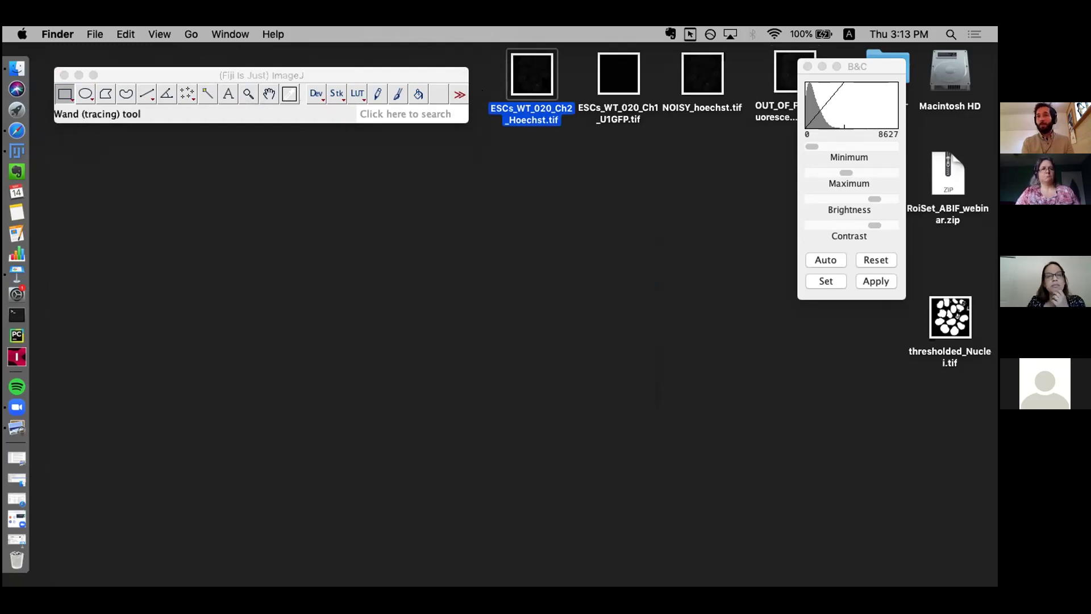
left_click_drag(532, 74, 231, 107)
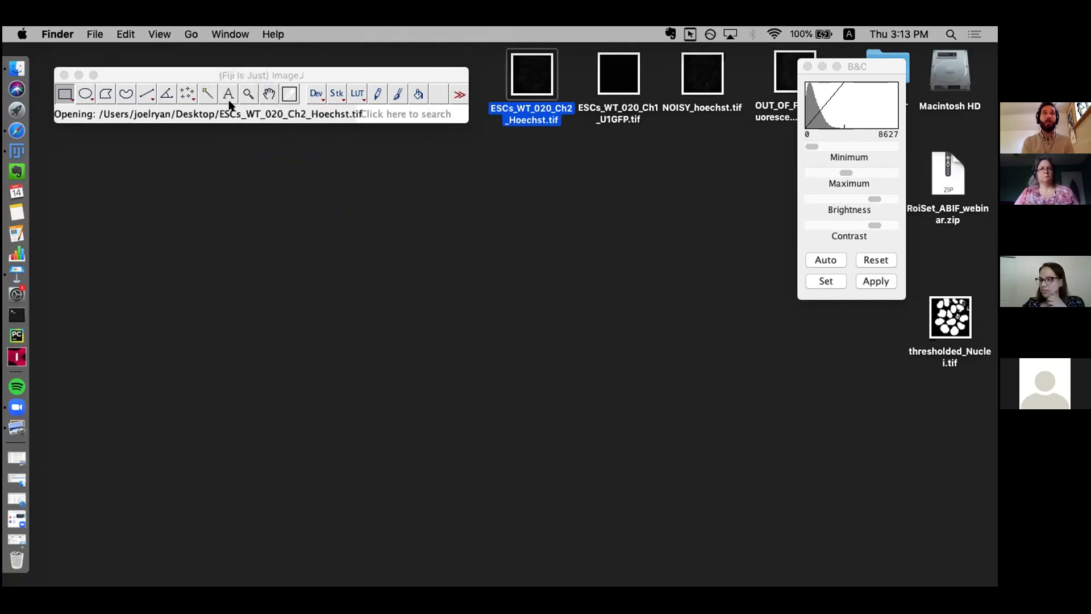
left_click(299, 74)
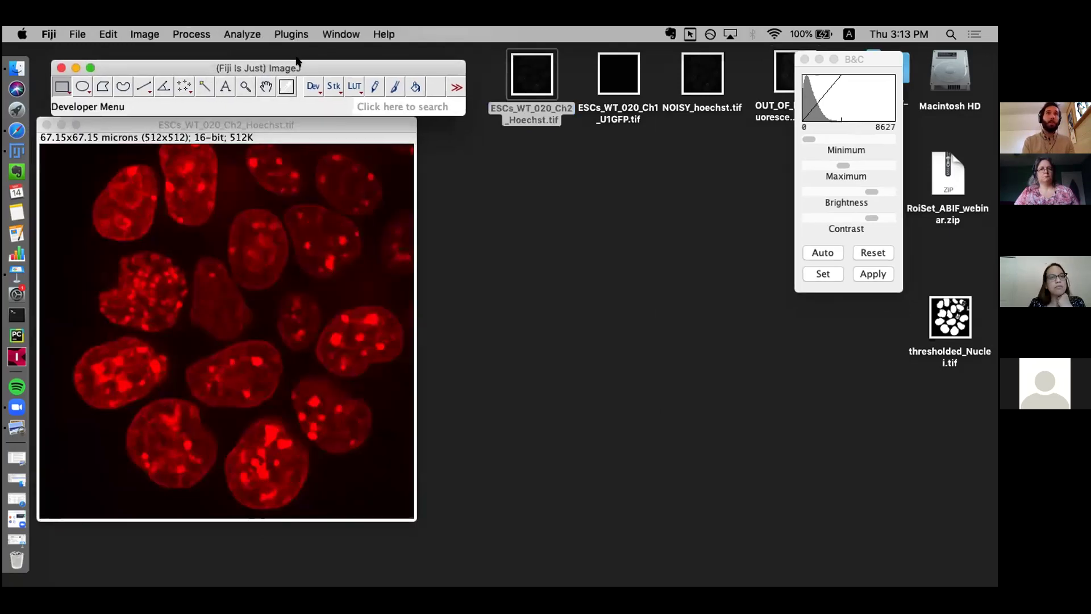
left_click_drag(310, 119, 322, 119)
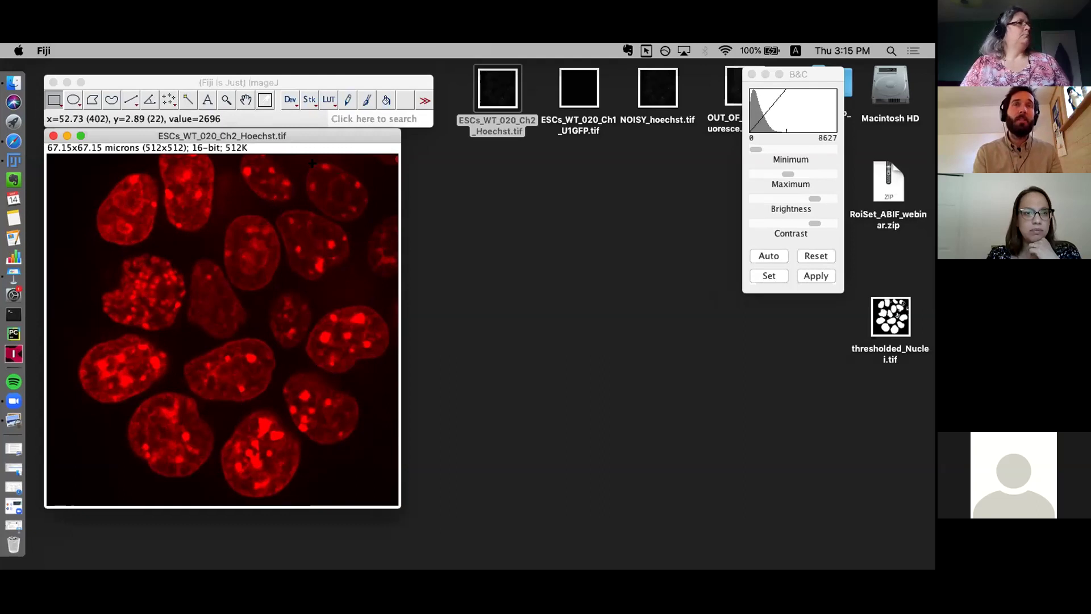
left_click(171, 80)
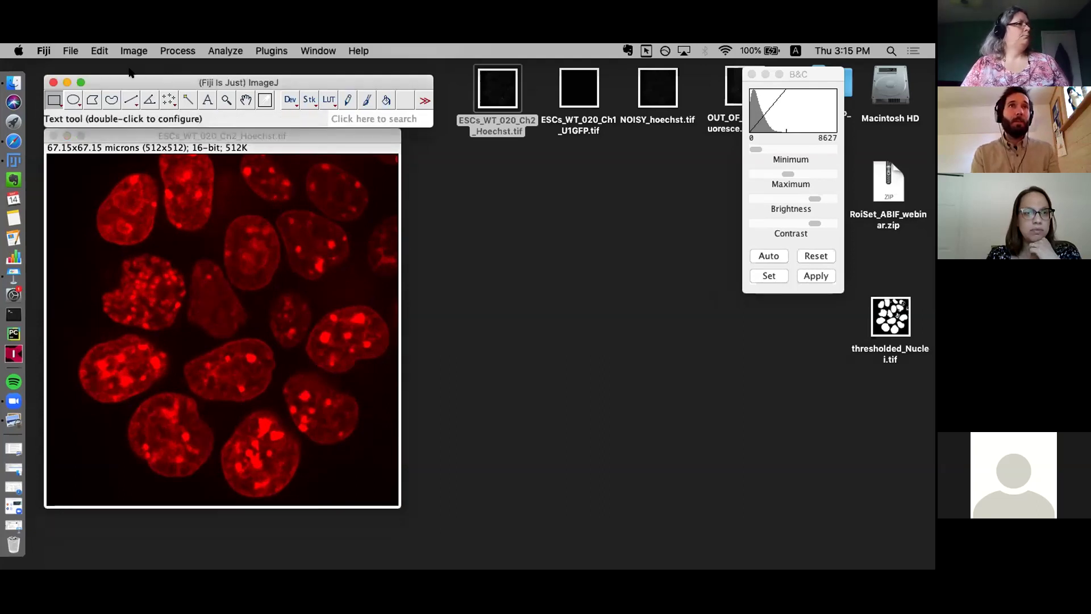
Apply the Grays lookup table to the Ch2 Hoechst image.
left_click(170, 168)
left_click(147, 84)
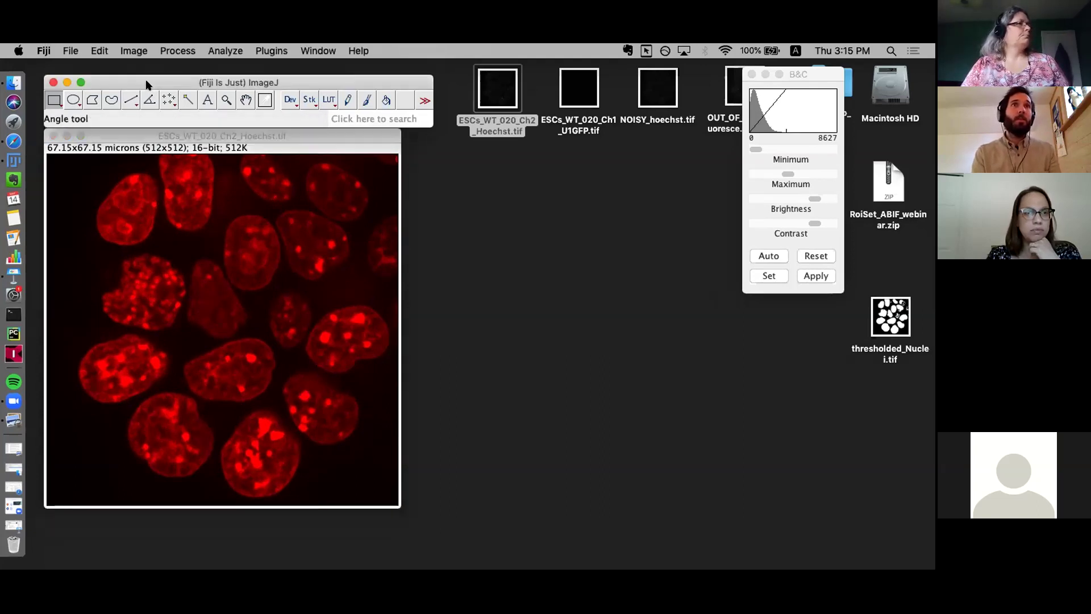
left_click(136, 52)
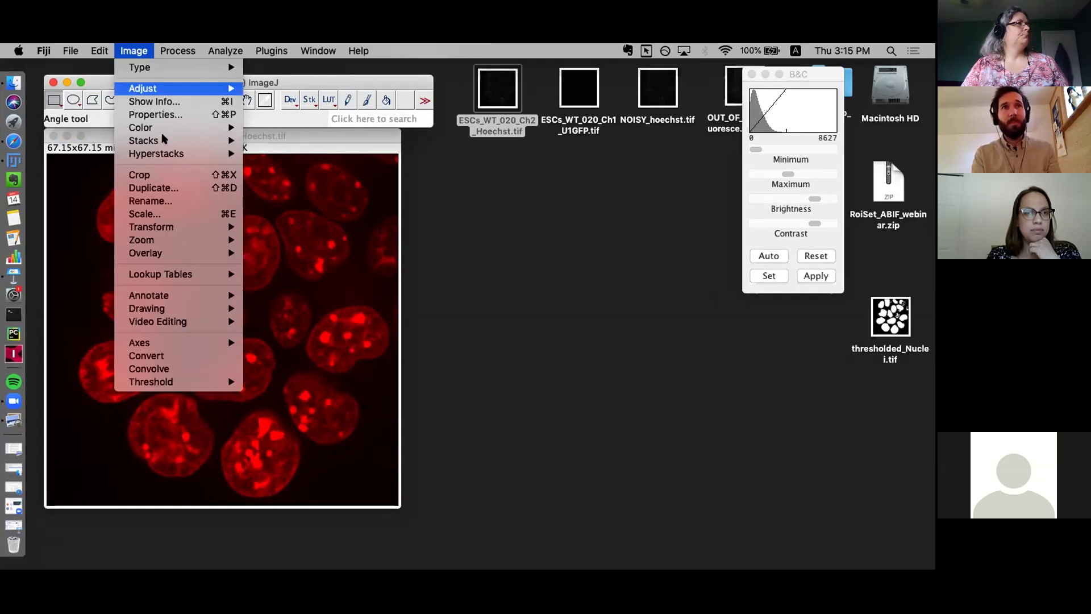
mouse_move(209, 279)
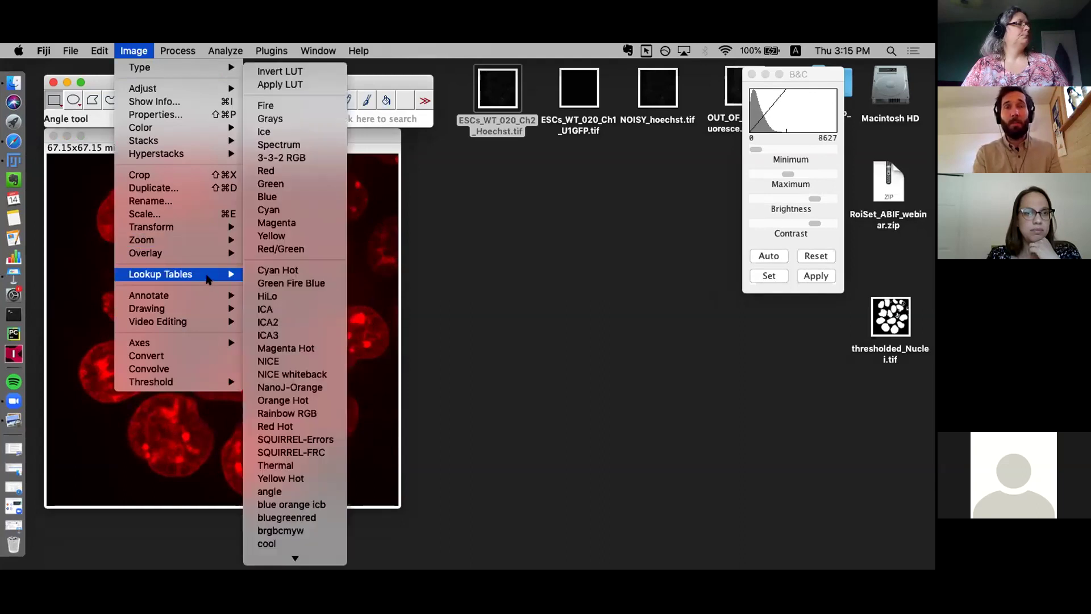
left_click(300, 117)
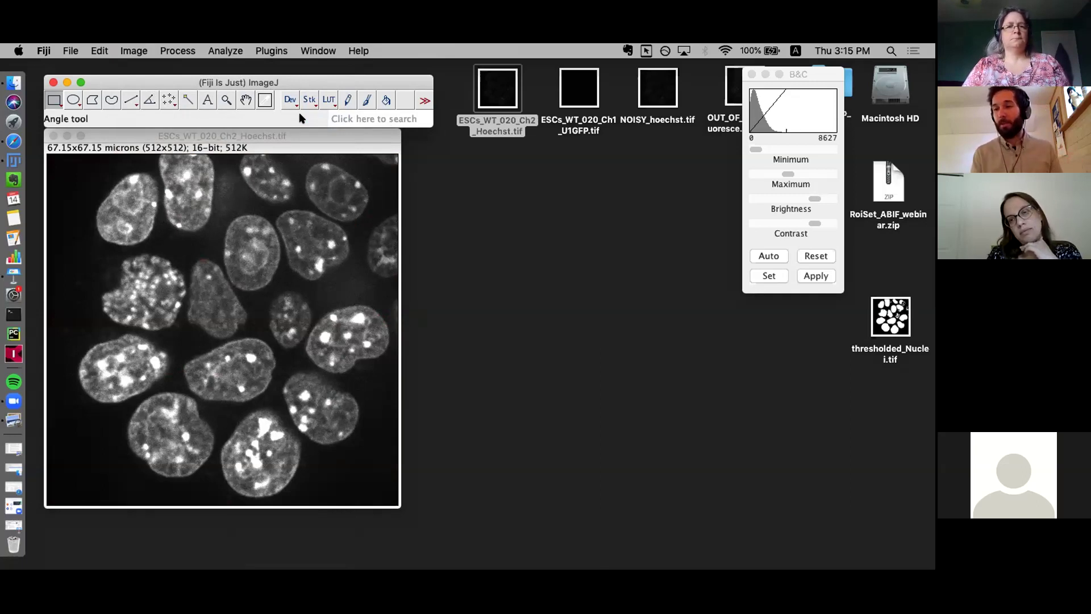
Generate a histogram of the whole Ch2 Hoechst image and place its window beside the image.
left_click(253, 136)
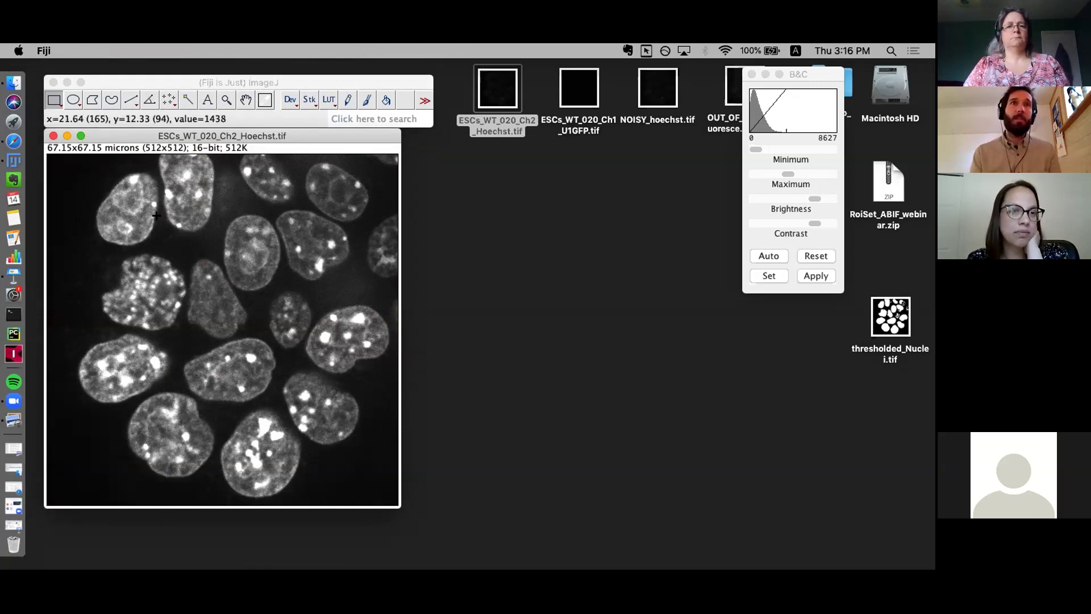
left_click(215, 80)
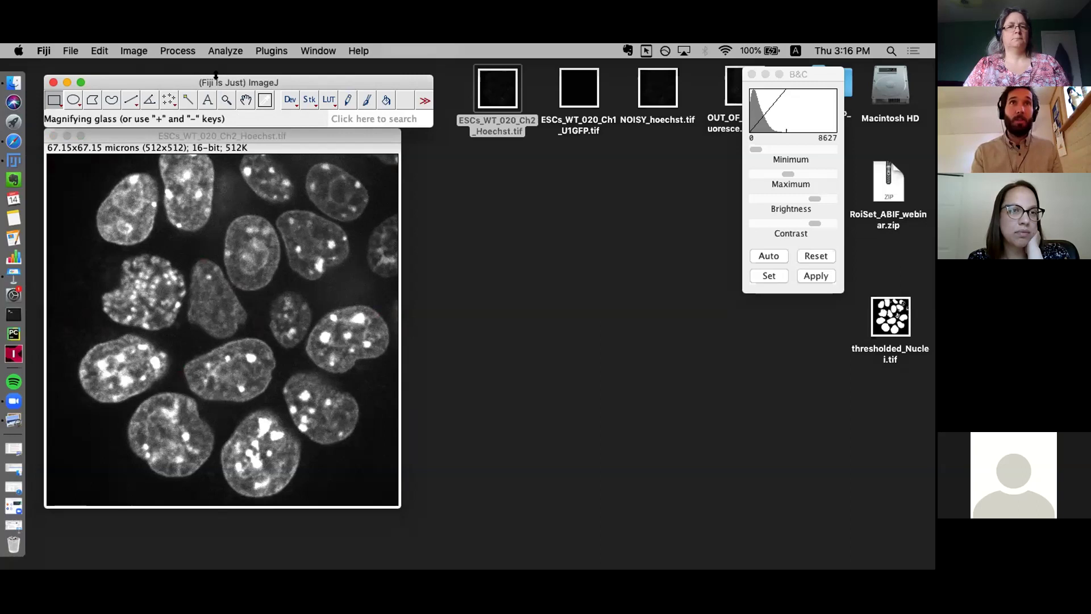
left_click(228, 51)
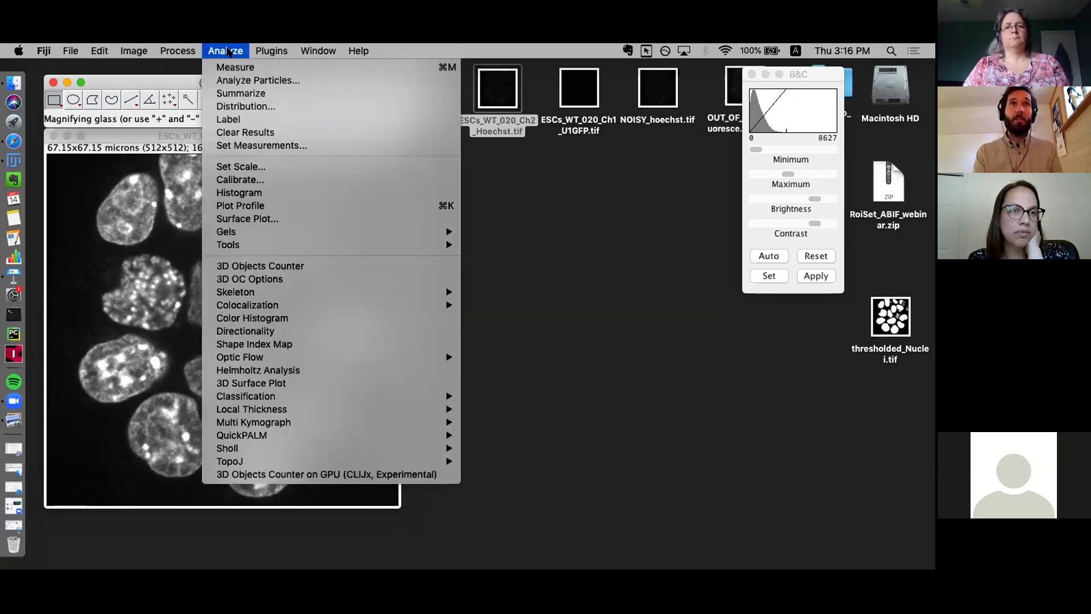
left_click(285, 191)
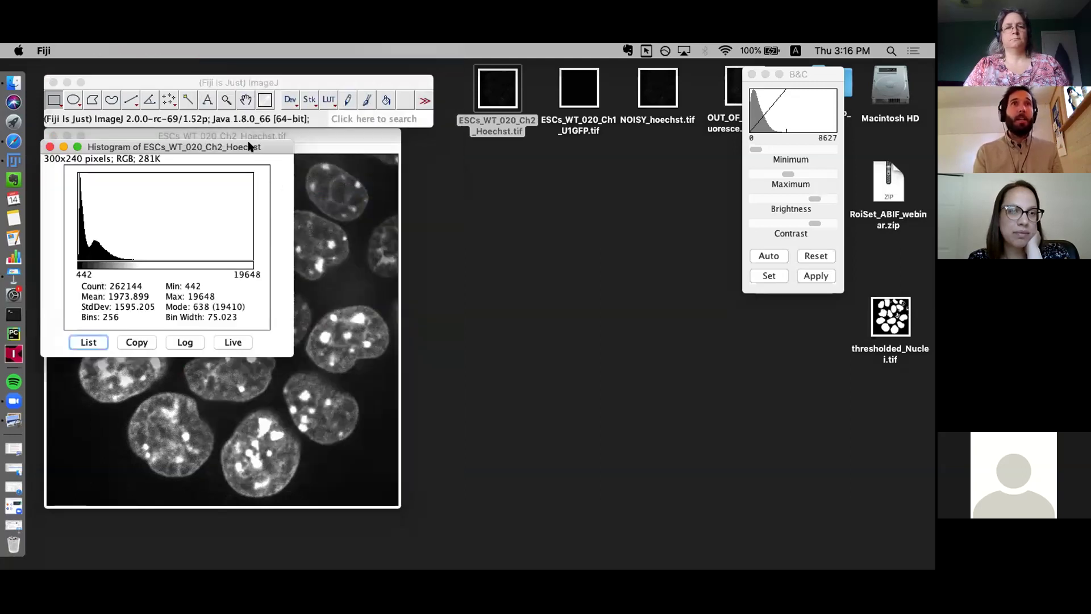
left_click_drag(251, 146, 586, 161)
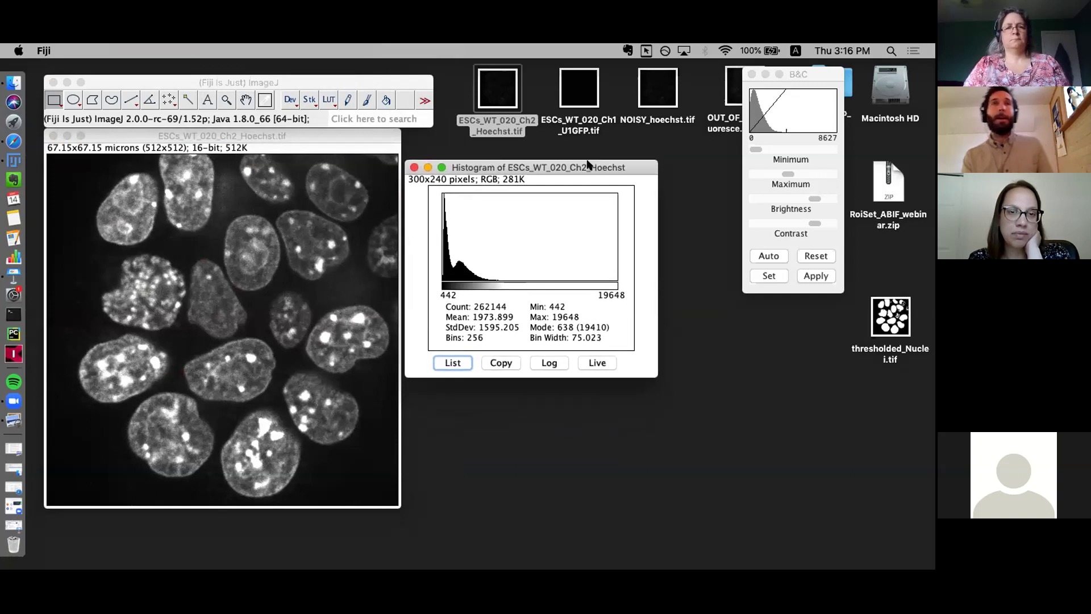
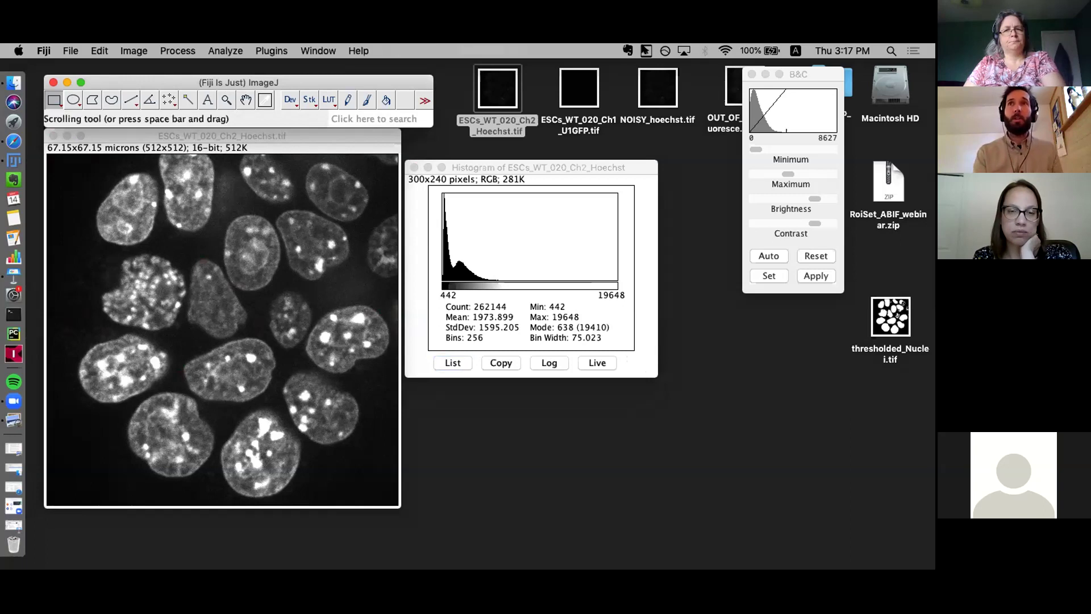
Close and reopen the Brightness/Contrast adjustment, then place it at about the height of the histogram window.
left_click(753, 75)
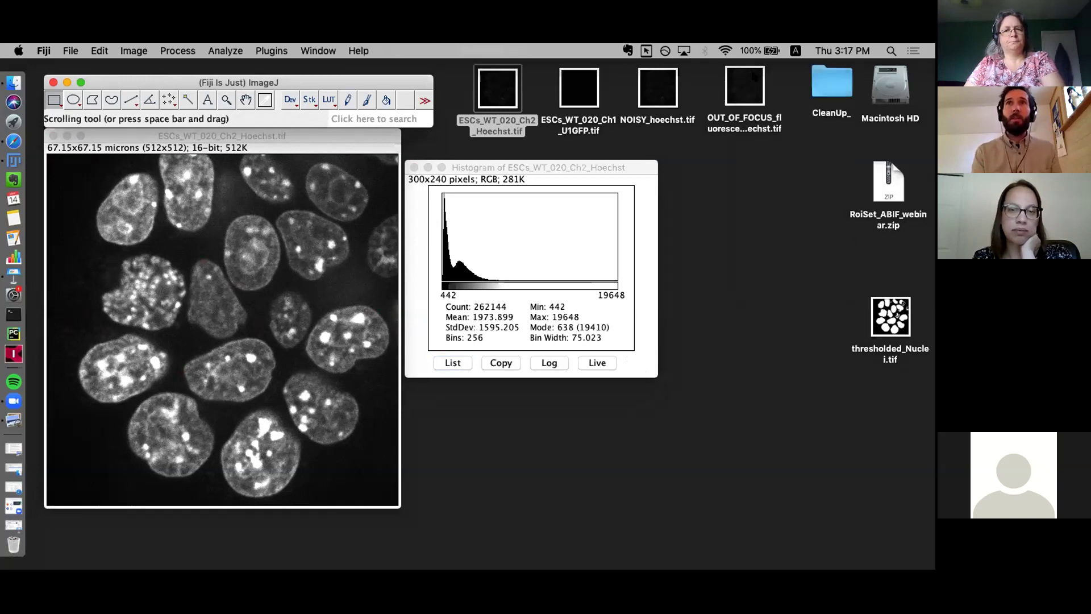
left_click(136, 51)
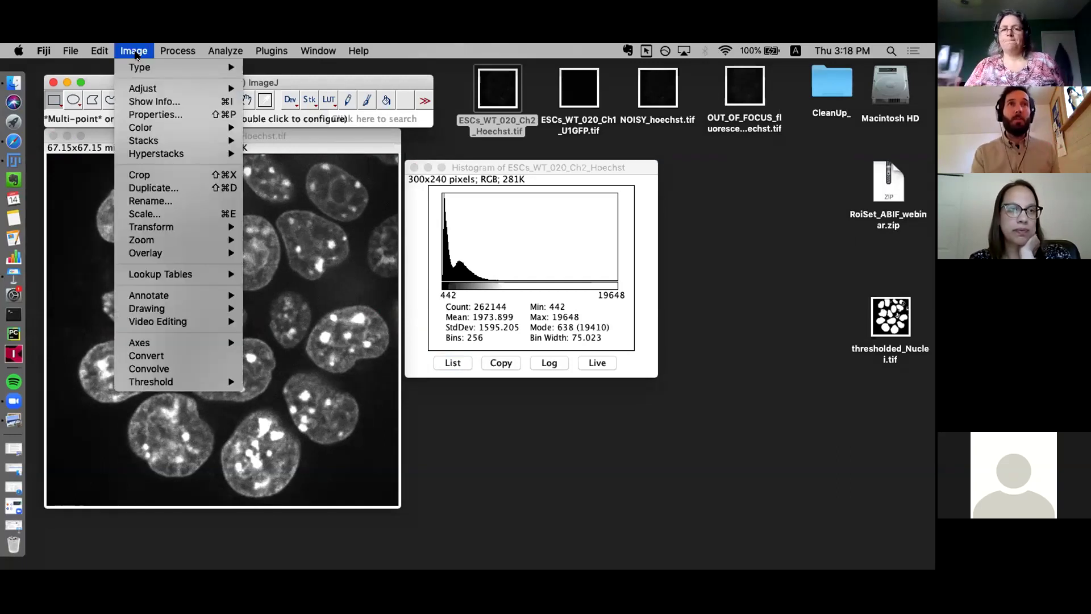
mouse_move(149, 90)
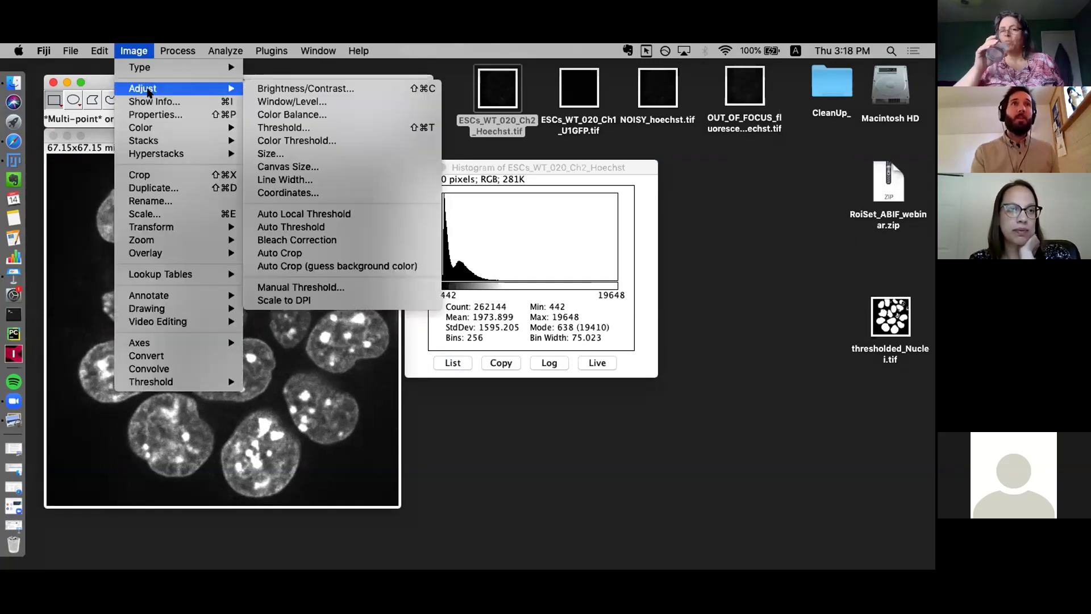
left_click(376, 93)
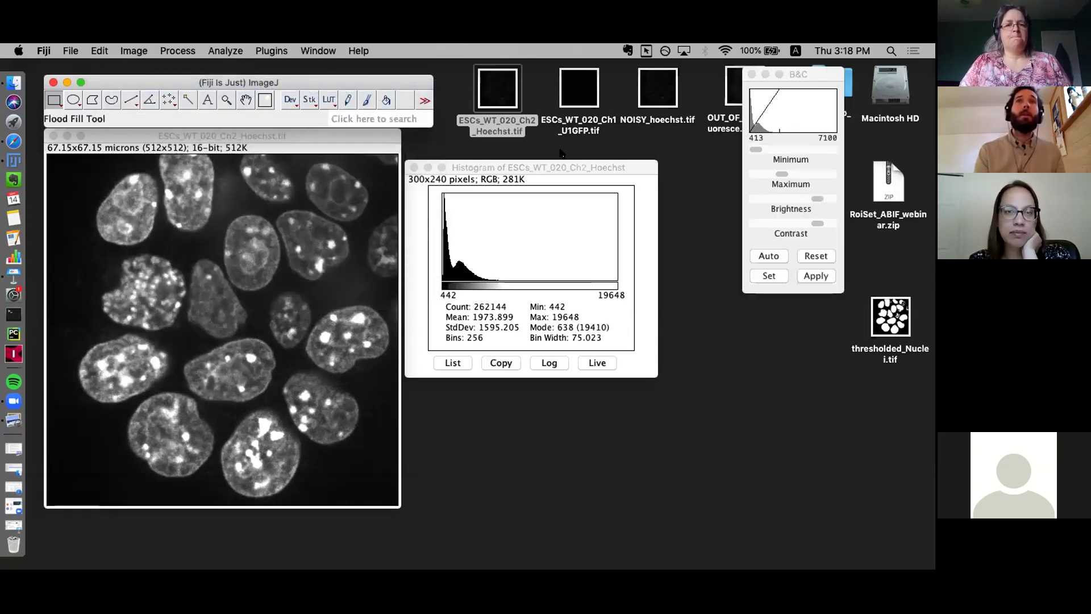
left_click_drag(796, 72, 797, 139)
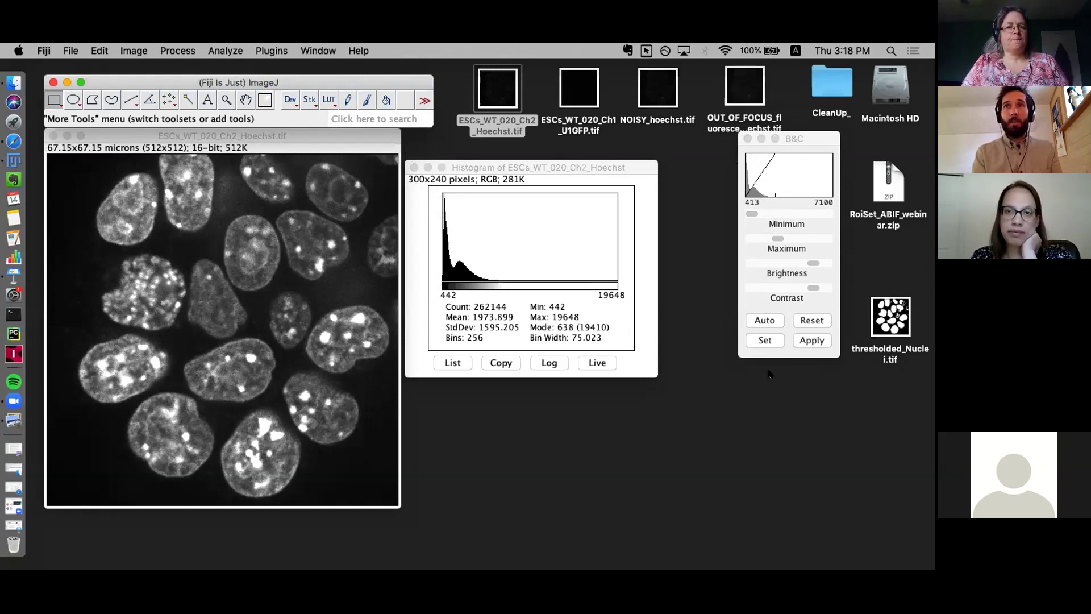
Try different display ranges on the Hoechst image, moving the minimum to 2488 and back to 442, and the maximum to 9138 and 4591.
left_click(754, 213)
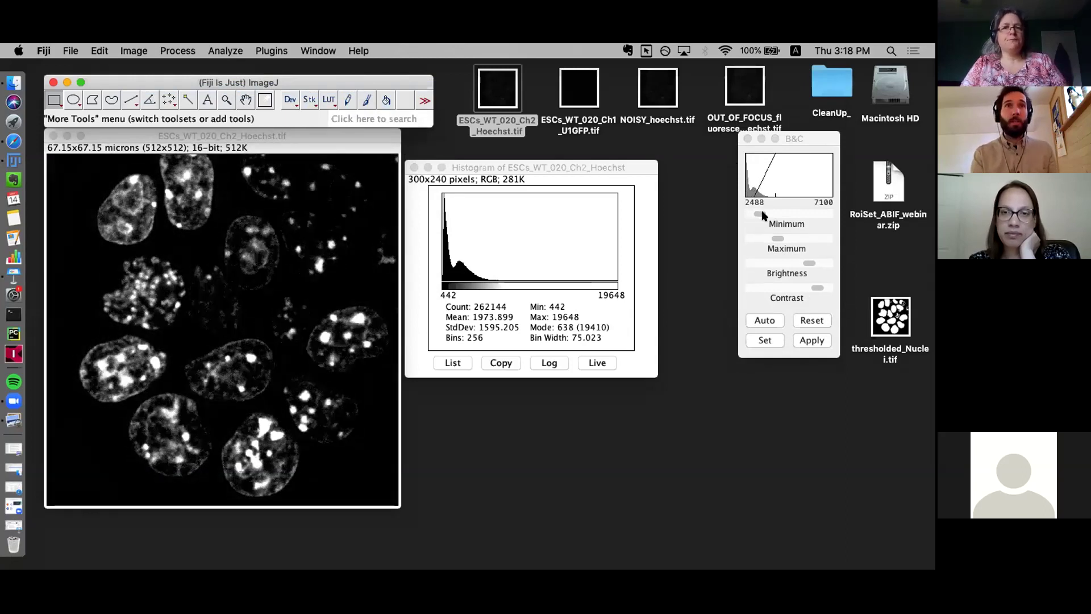
mouse_move(751, 213)
left_mouse_down()
mouse_move(762, 214)
mouse_move(743, 214)
left_mouse_up()
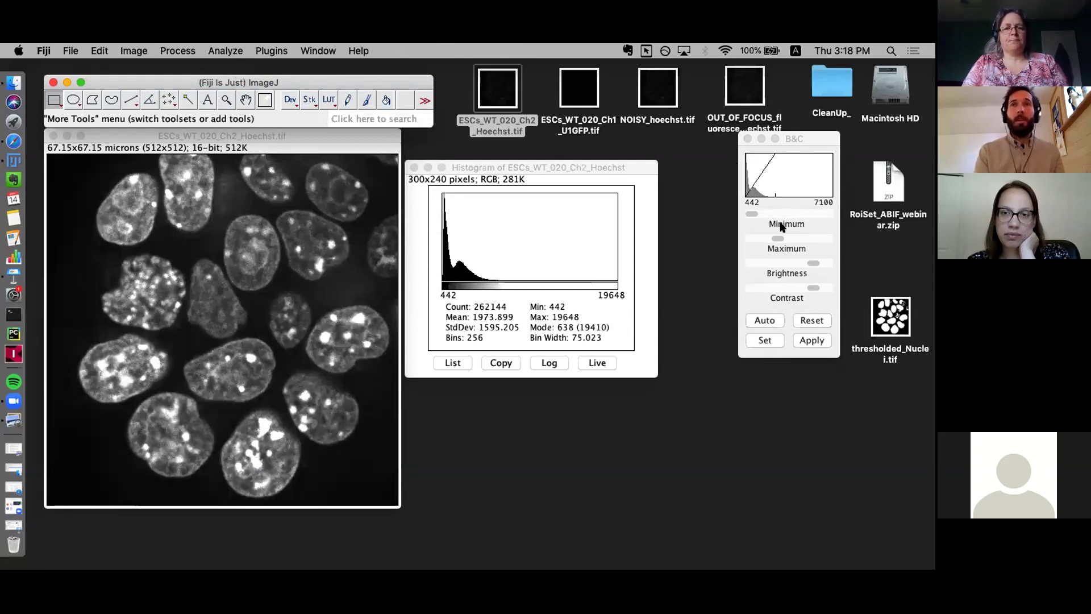
mouse_move(777, 240)
left_mouse_down()
mouse_move(754, 238)
mouse_move(785, 240)
left_mouse_up()
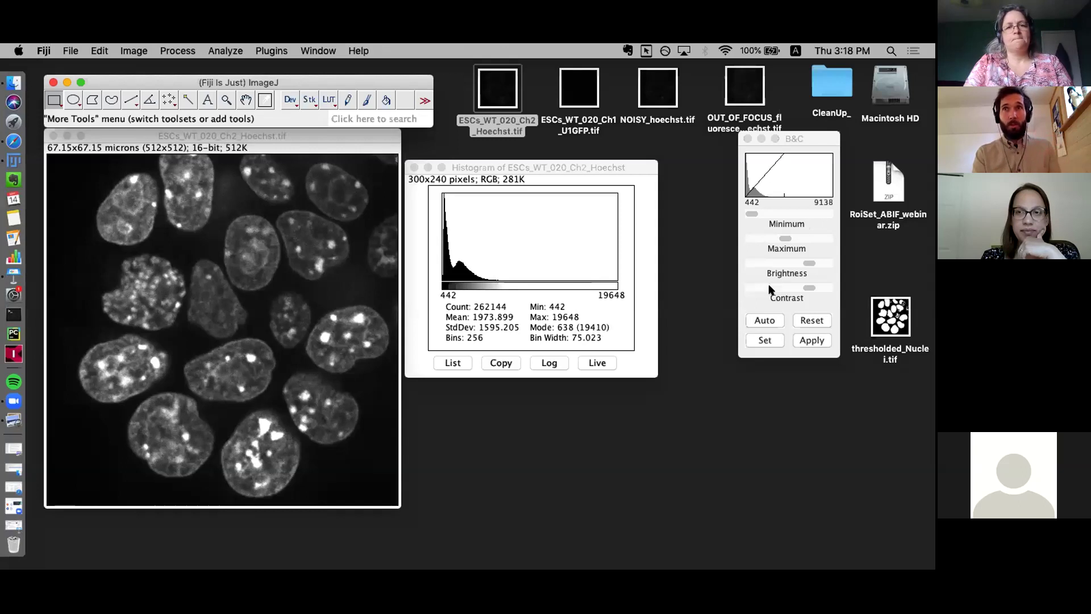
left_click(760, 321)
left_click_drag(779, 239, 766, 238)
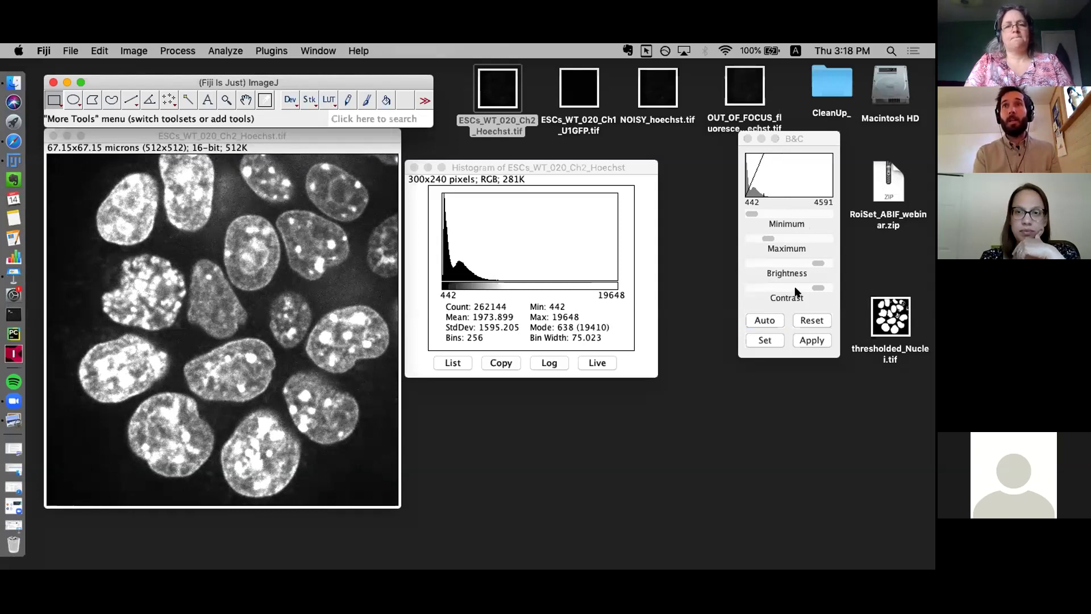
Alternate between automatic contrast and the reset display range on the Hoechst image, ending with the range reset.
left_click(760, 318)
left_click(813, 318)
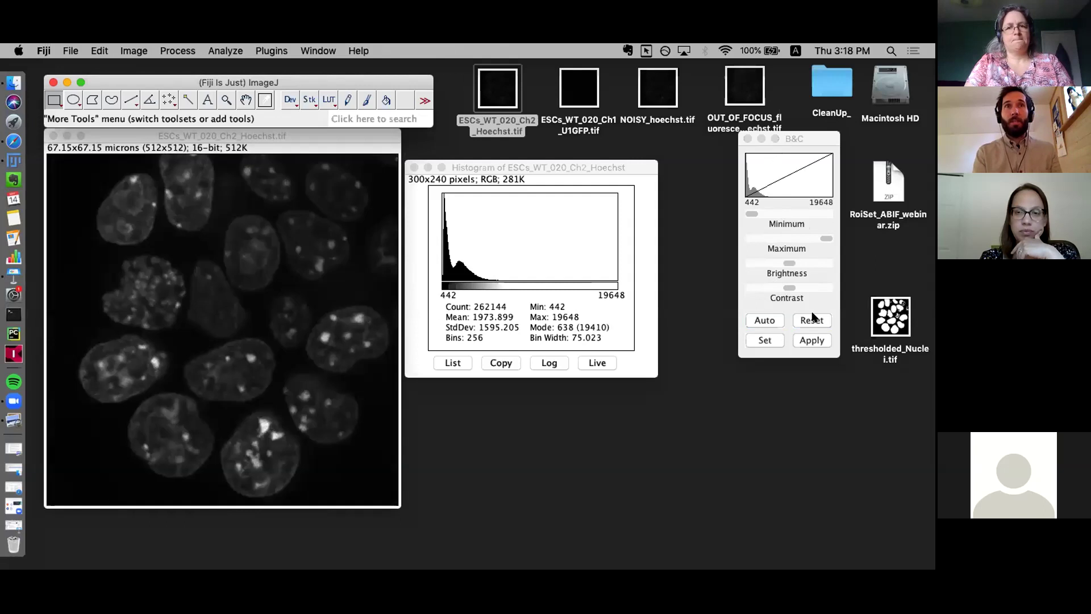
left_click(760, 322)
left_click(812, 318)
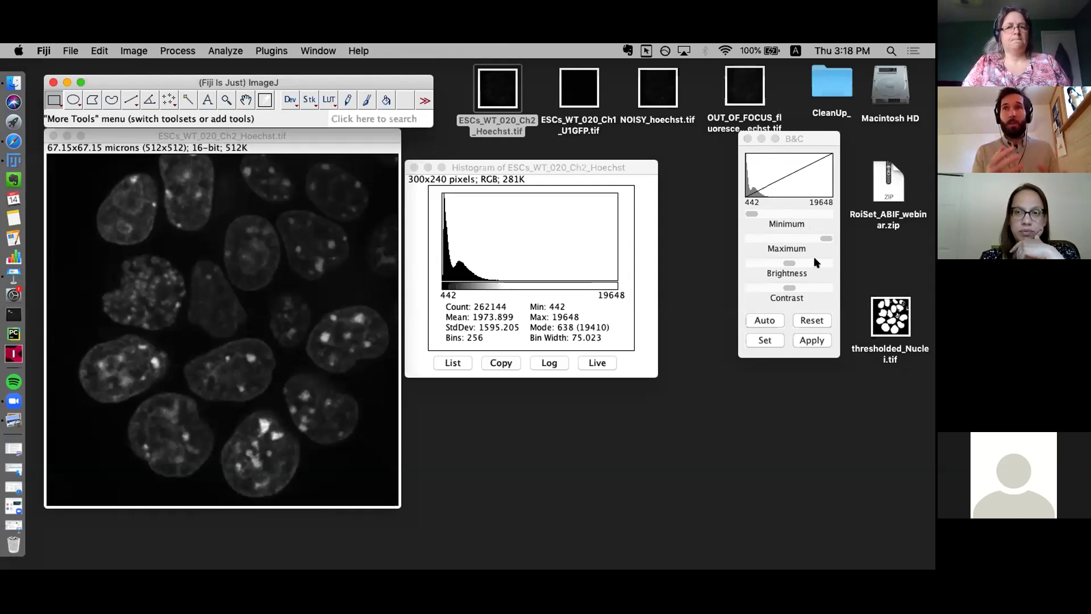
left_click(768, 317)
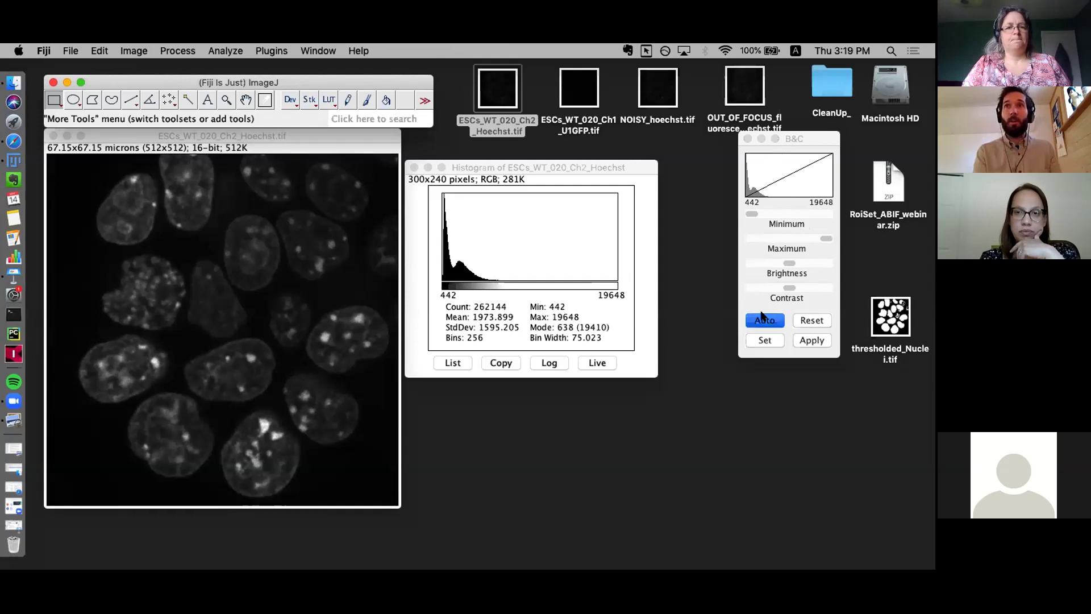
left_click(806, 318)
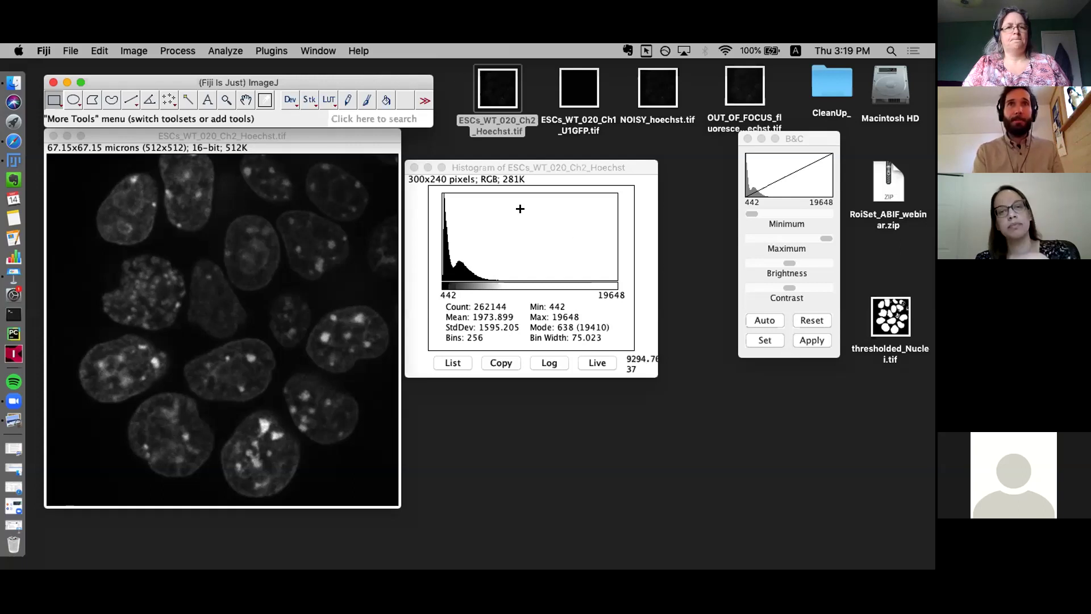
Move the histogram window slightly farther from the Hoechst image.
left_click_drag(485, 170, 518, 170)
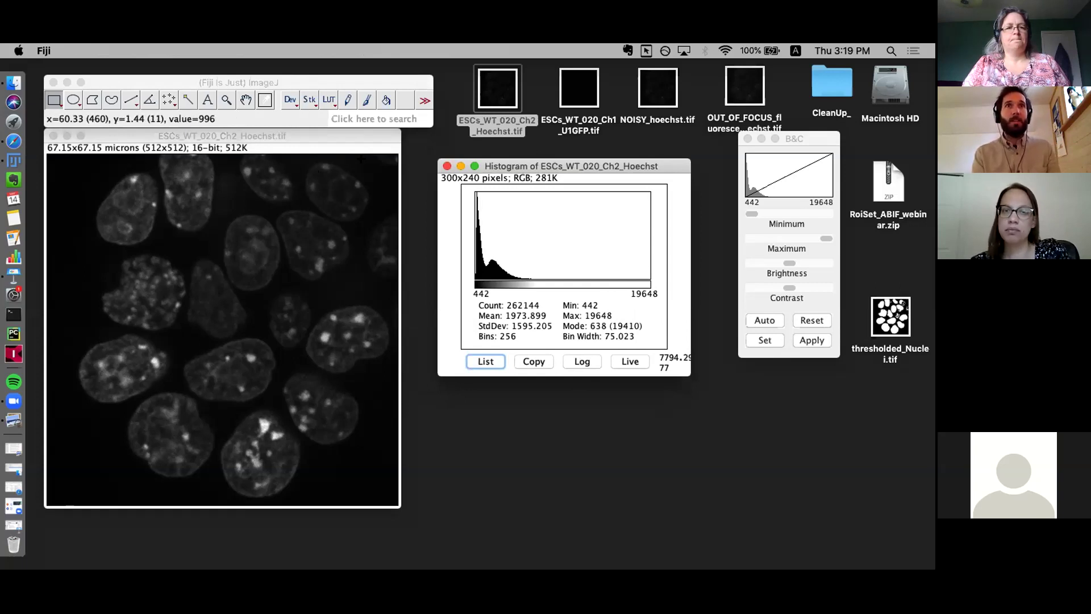
left_click(250, 77)
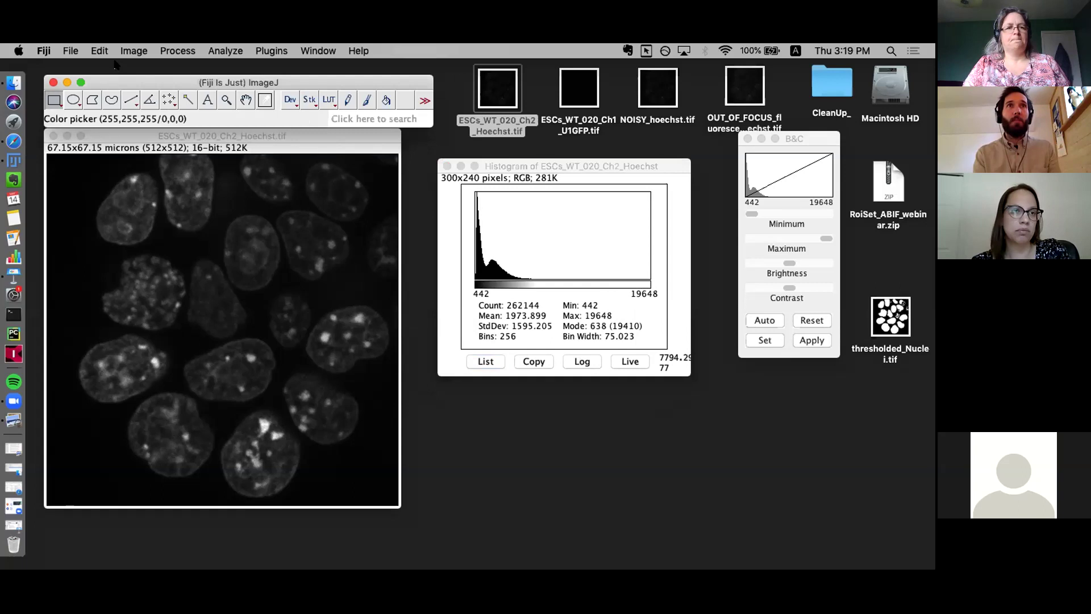
left_click(130, 51)
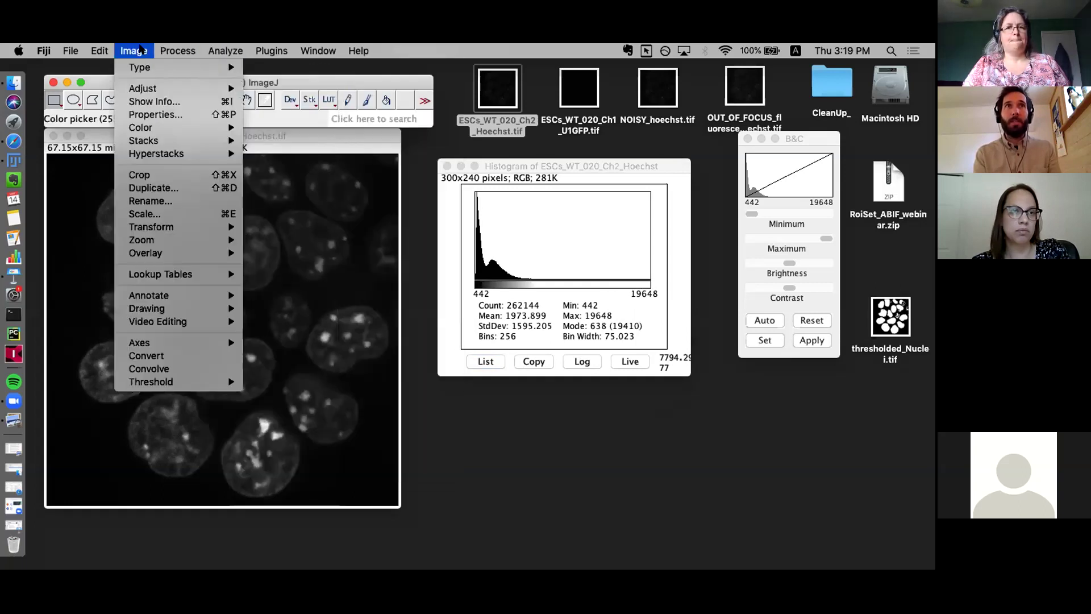
left_click(139, 50)
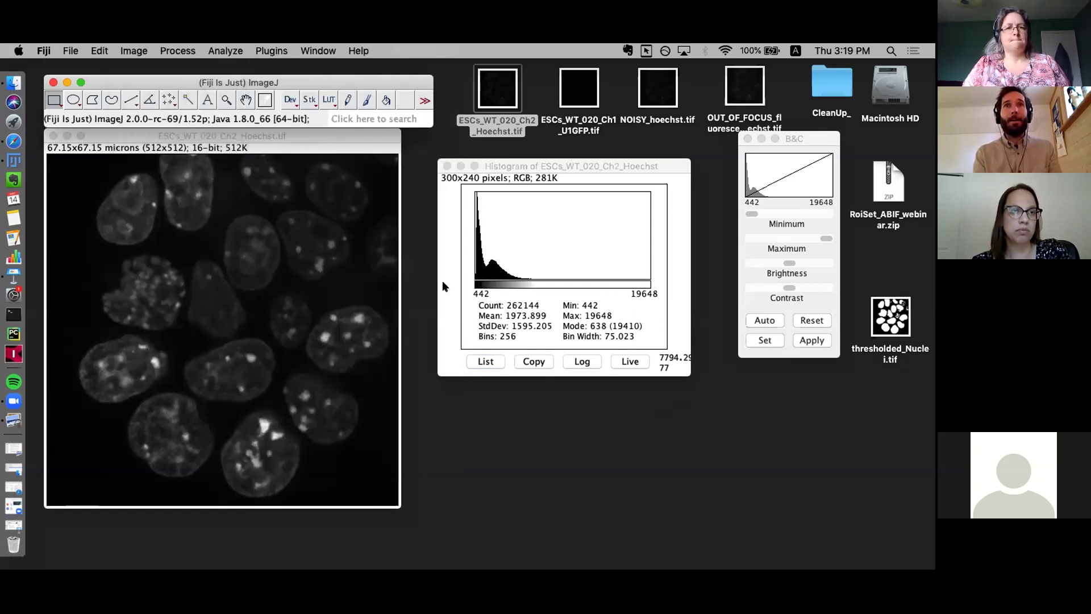
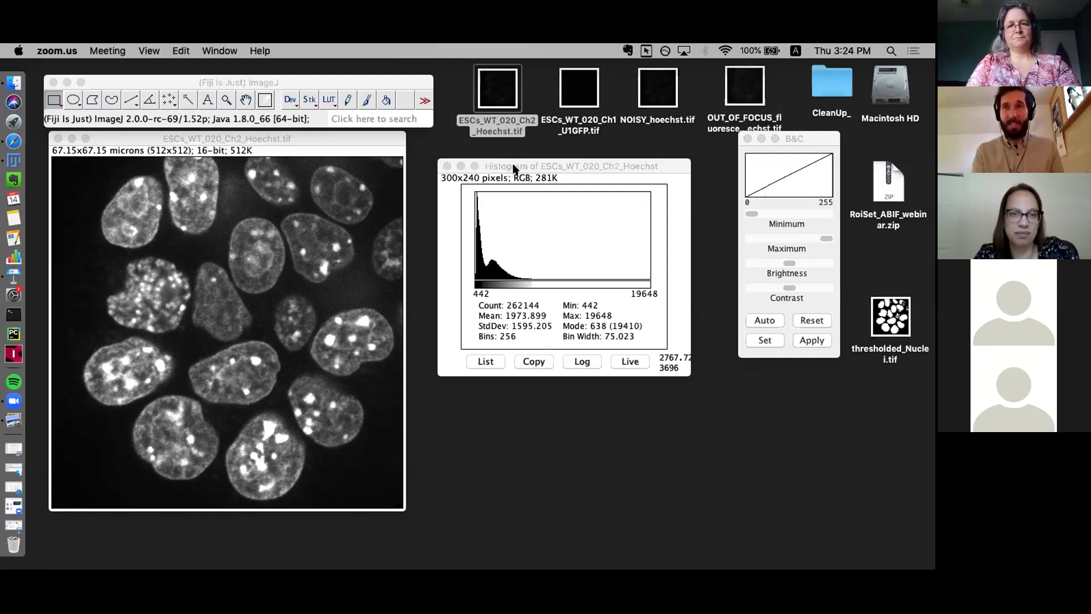
Close the Ch2 Hoechst histogram and realign the image window beneath the main toolbar window.
left_click_drag(522, 170, 509, 168)
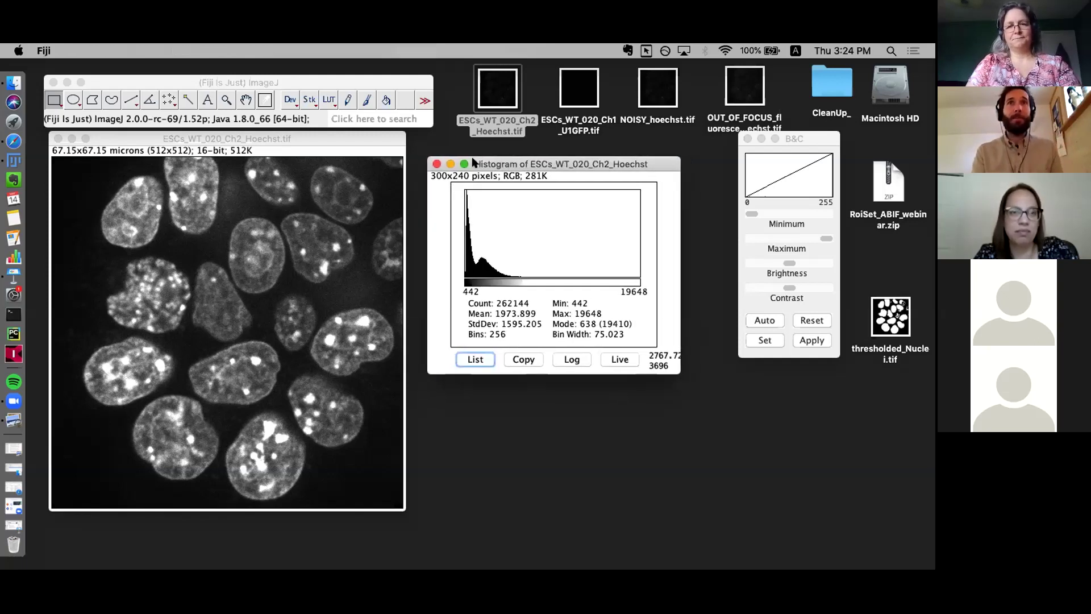
left_click(437, 165)
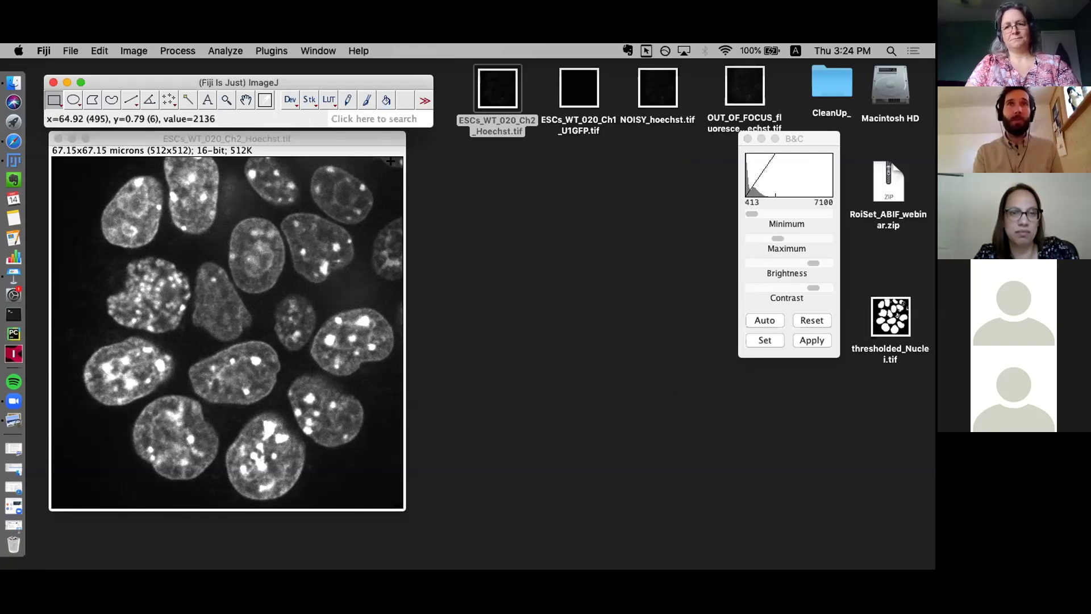
left_click_drag(366, 141, 364, 142)
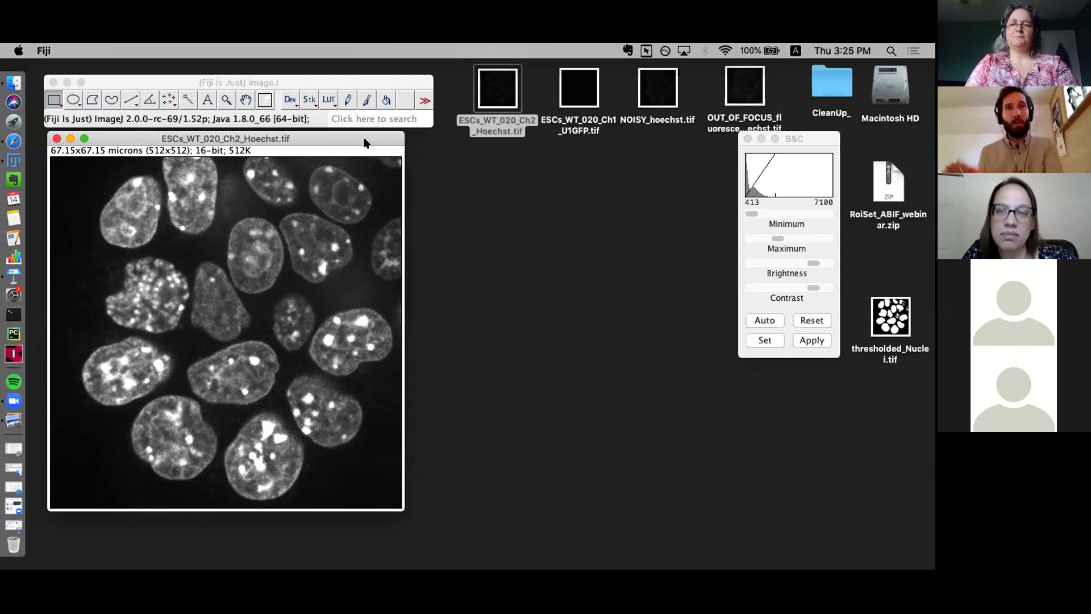
left_click_drag(364, 143, 360, 142)
Duplicate the Ch2 Hoechst image, keeping the suggested title.
left_click(180, 79)
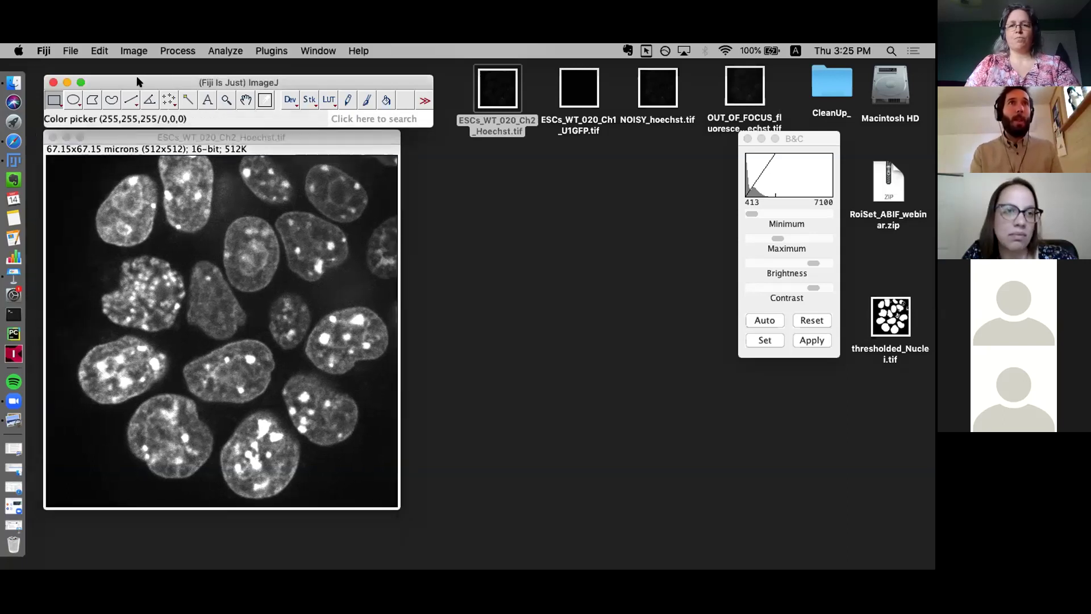
left_click(134, 51)
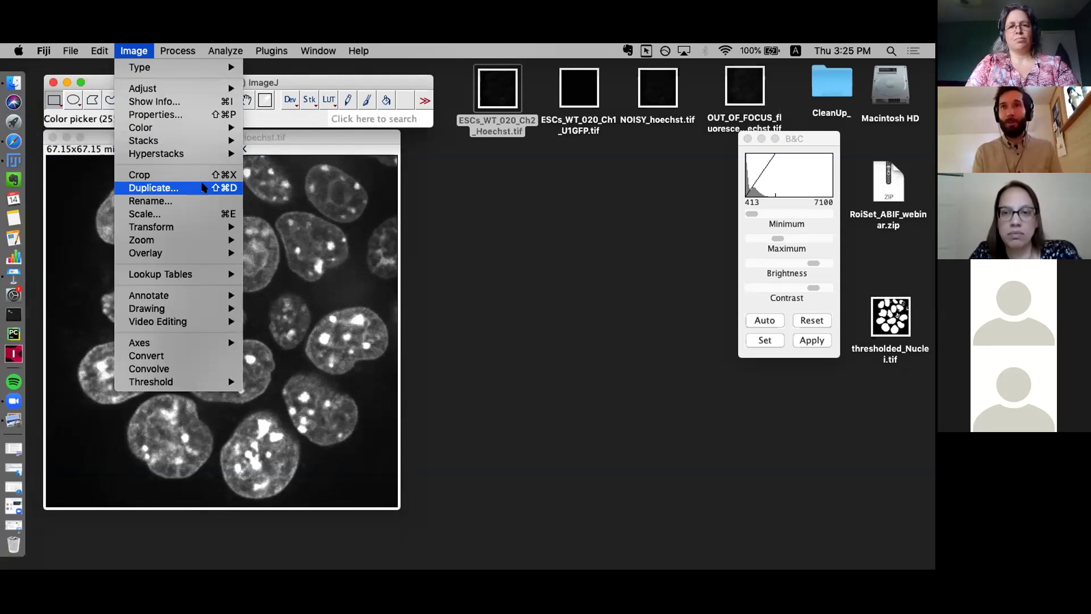
left_click(157, 193)
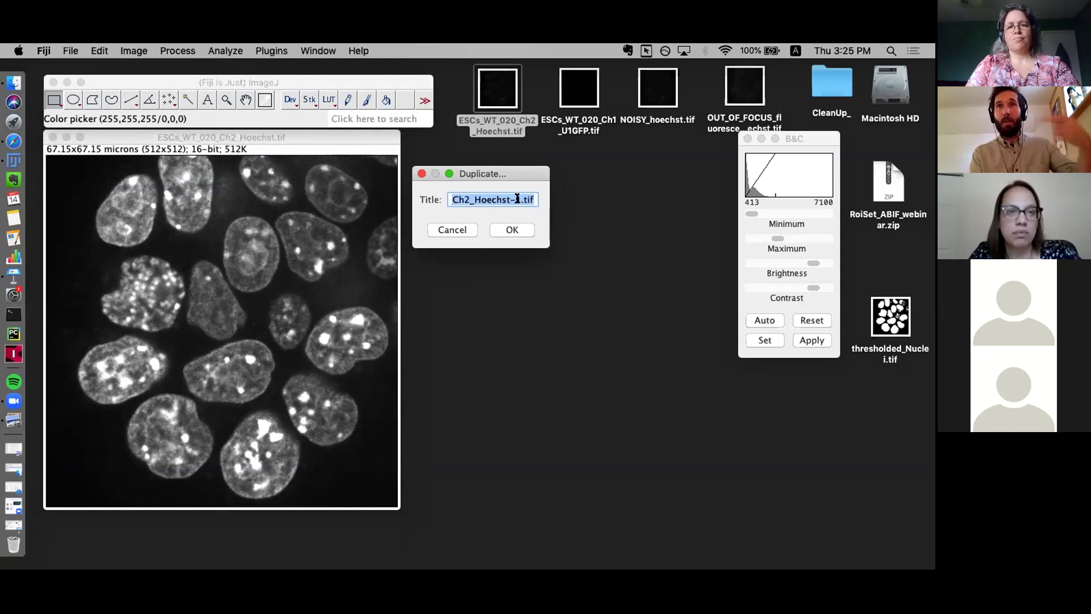
left_click(504, 230)
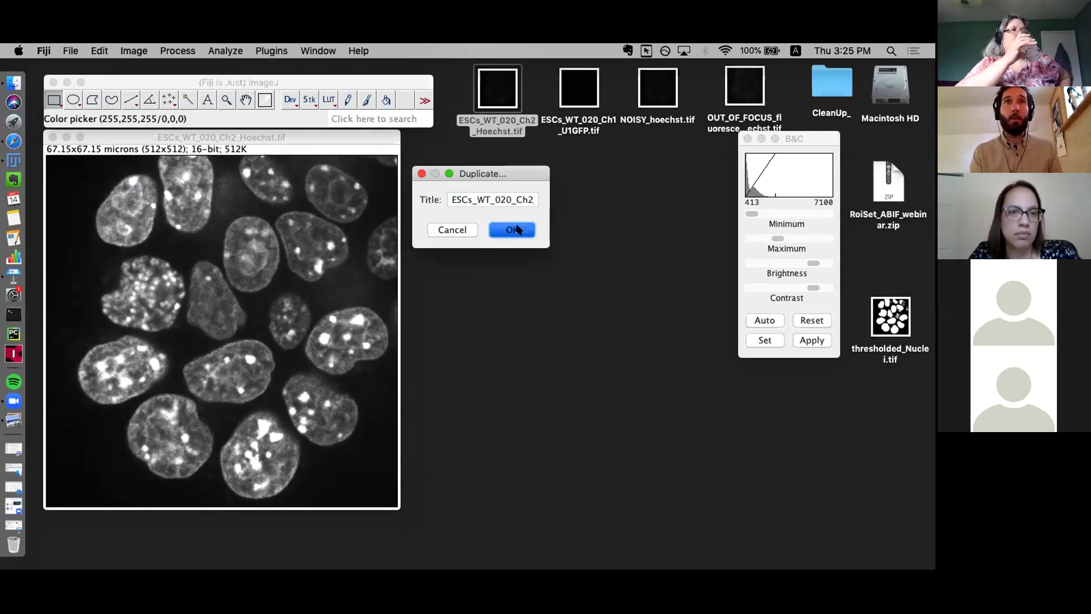
Move the duplicated Hoechst image window over the original, directly beneath the main toolbar window.
left_click_drag(353, 163, 397, 137)
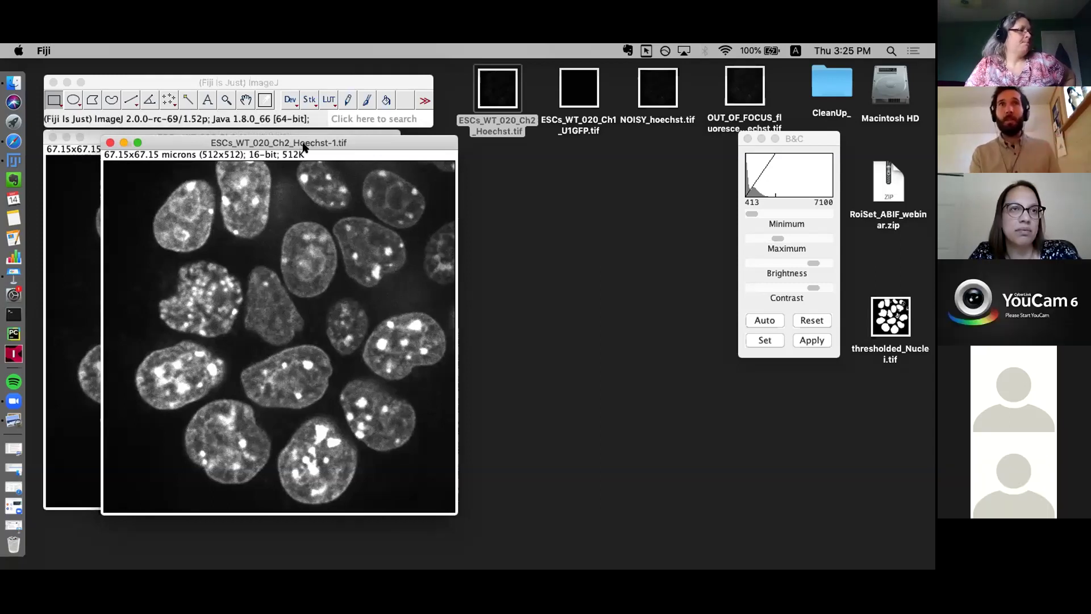
left_click_drag(307, 147, 286, 146)
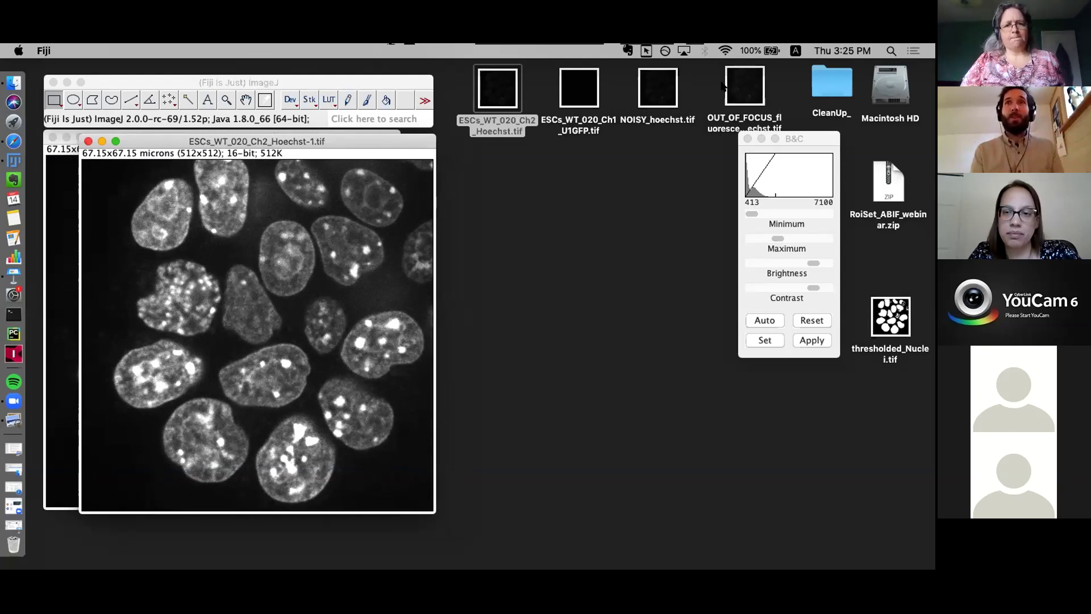
left_click_drag(279, 141, 266, 143)
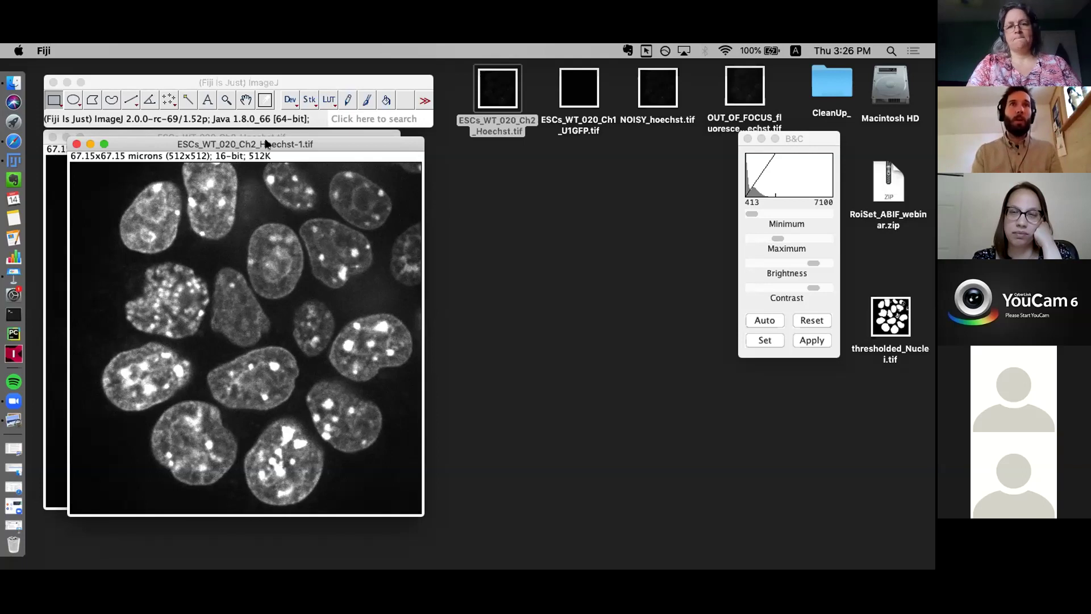
left_click_drag(265, 143, 240, 136)
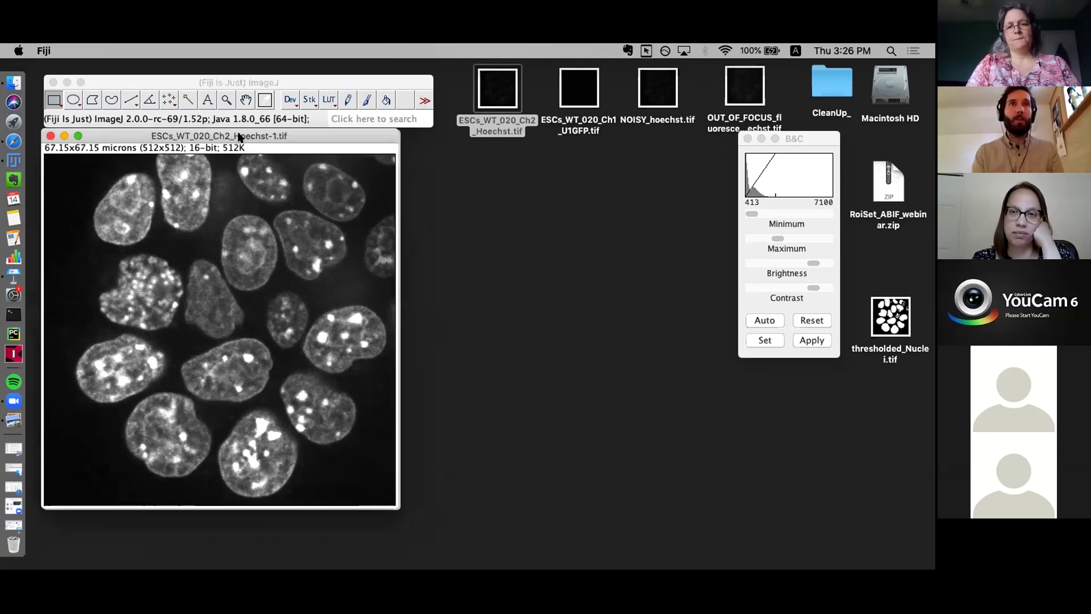
Open the Threshold adjustment for the duplicated Hoechst image and place its dialog between the image and the B&C window.
left_click(182, 81)
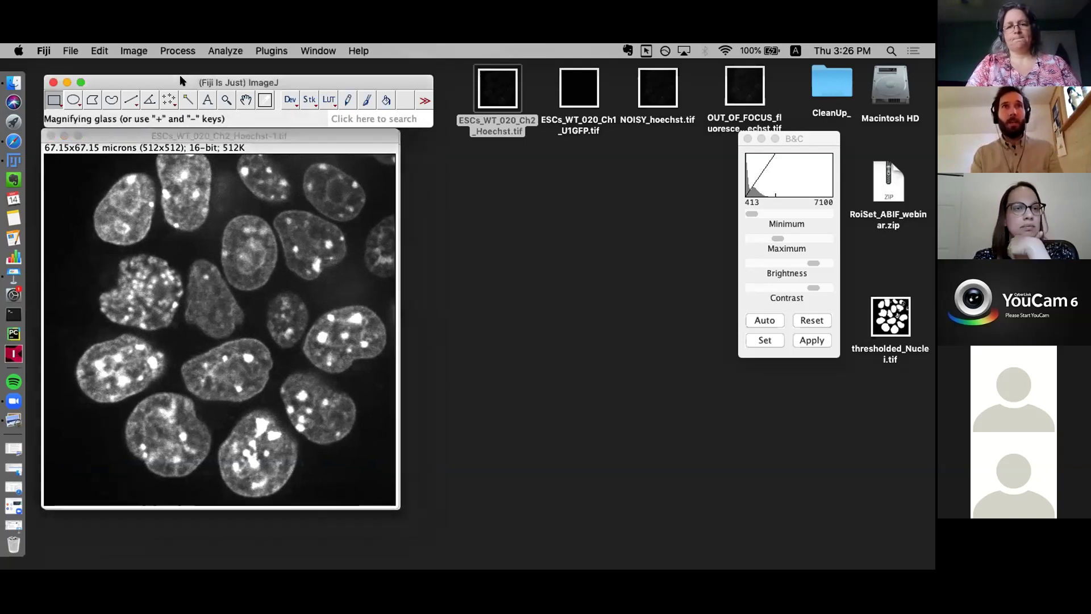
left_click(141, 53)
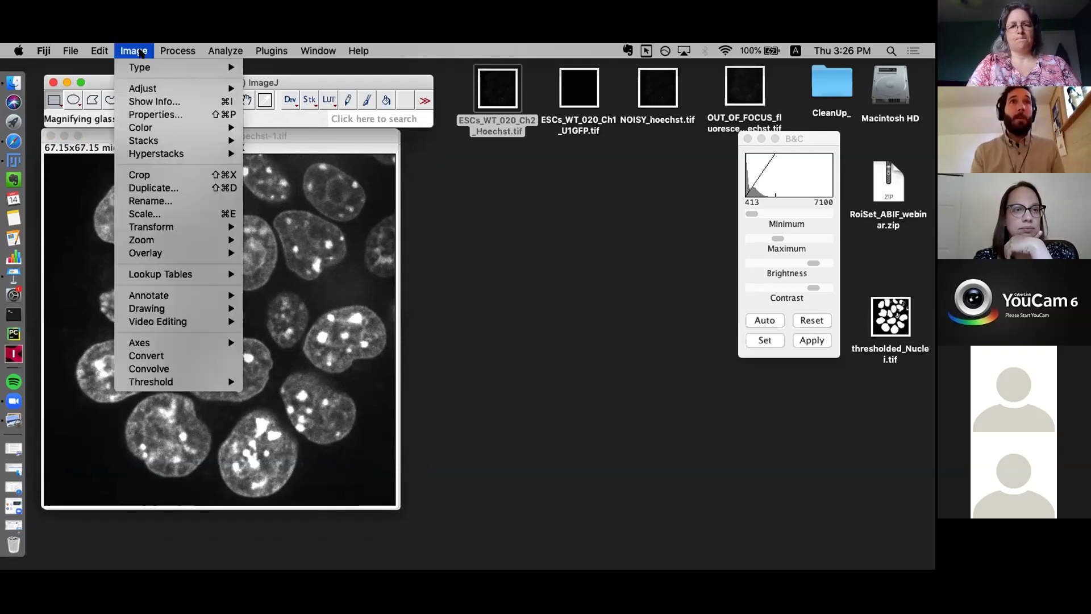
mouse_move(146, 87)
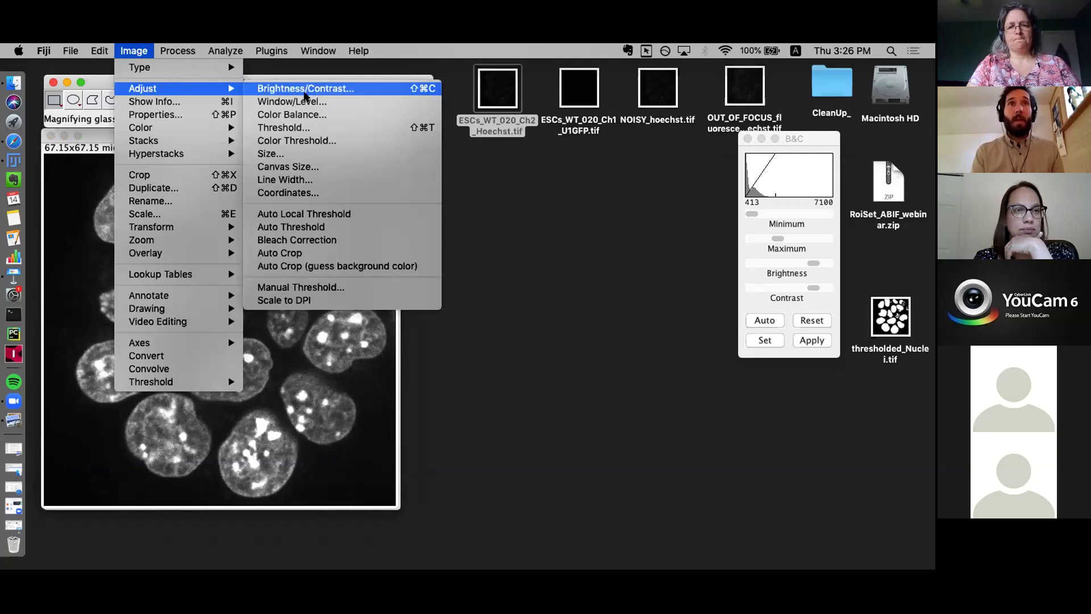
left_click(401, 130)
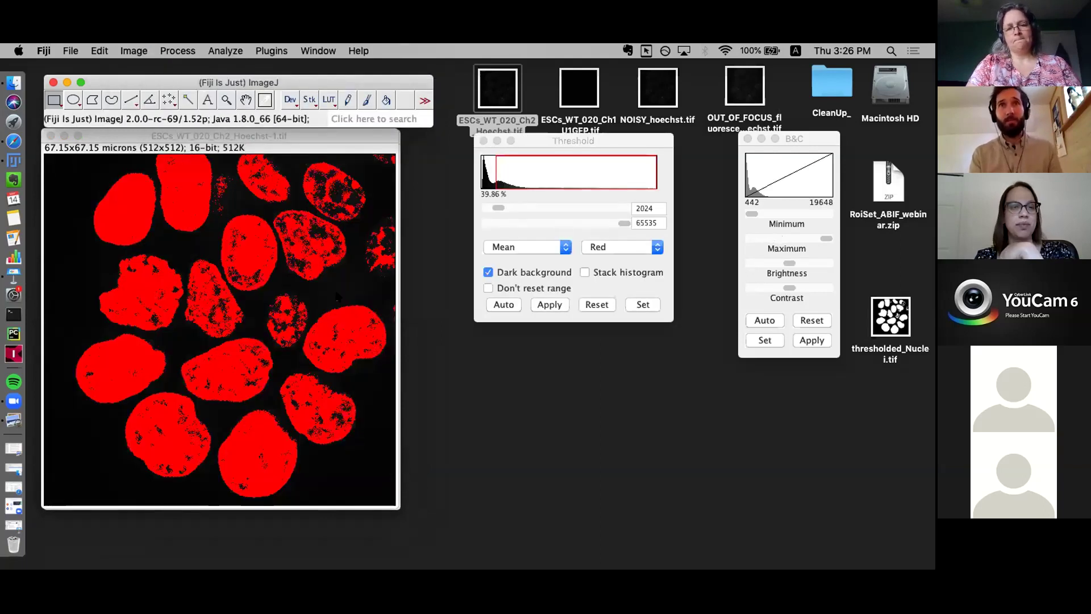
left_click_drag(582, 143, 594, 162)
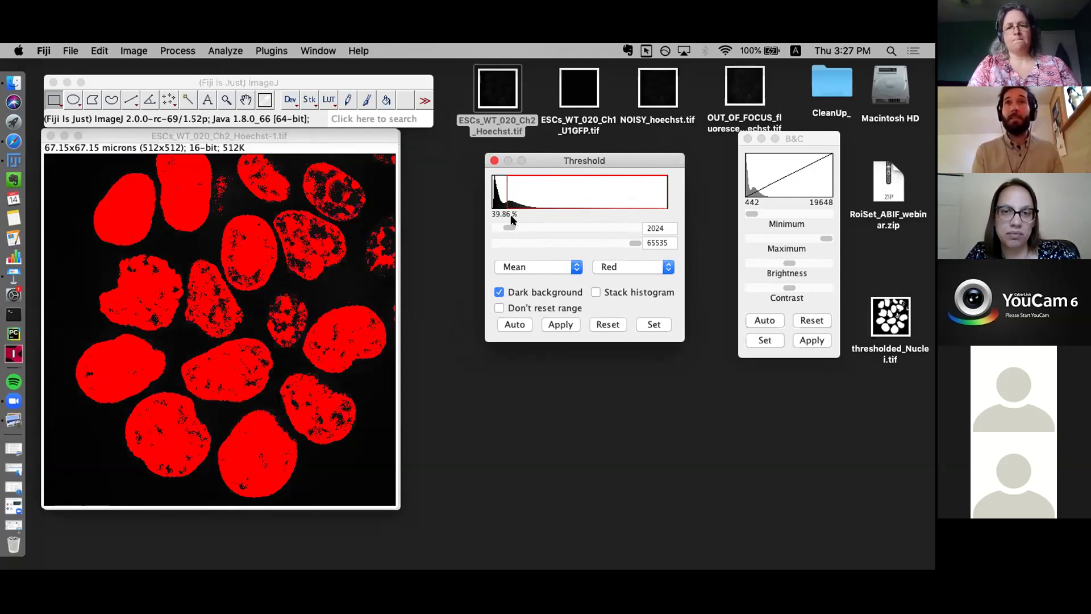
Try lower threshold limits of 2250, 2024 and 1948 on the duplicate, repositioning the Threshold dialog.
mouse_move(508, 228)
left_mouse_down()
mouse_move(546, 227)
mouse_move(496, 229)
mouse_move(535, 224)
mouse_move(510, 225)
left_mouse_up()
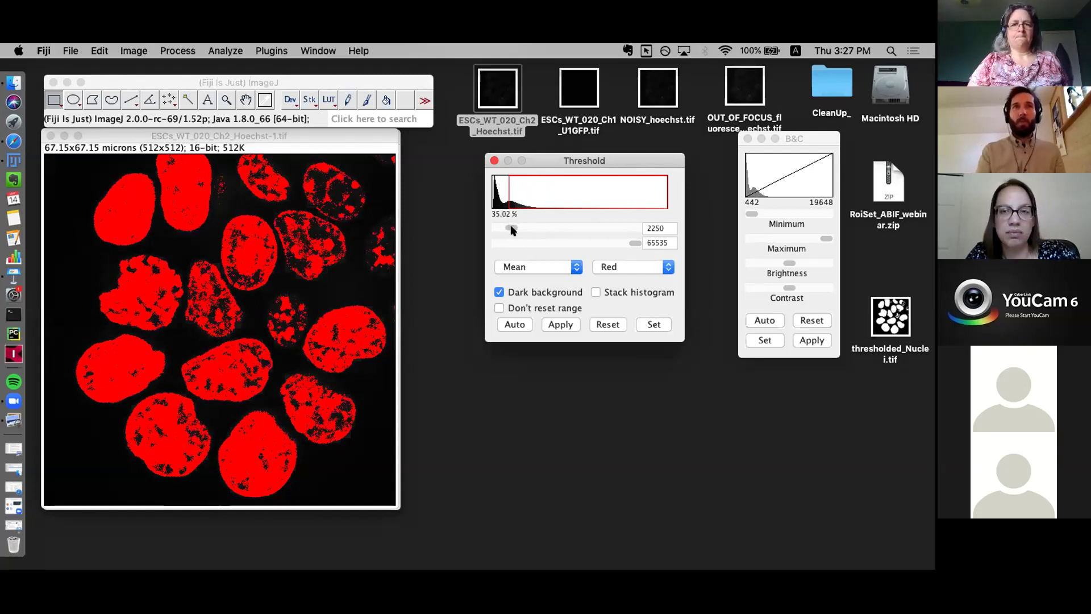
left_click_drag(511, 229, 510, 230)
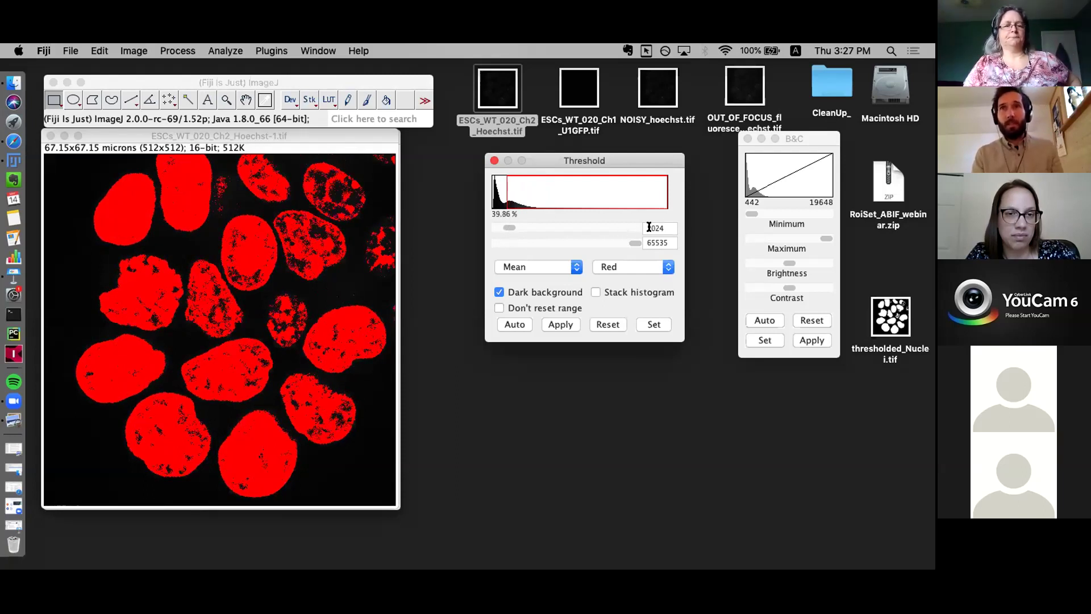
left_click_drag(555, 162, 575, 160)
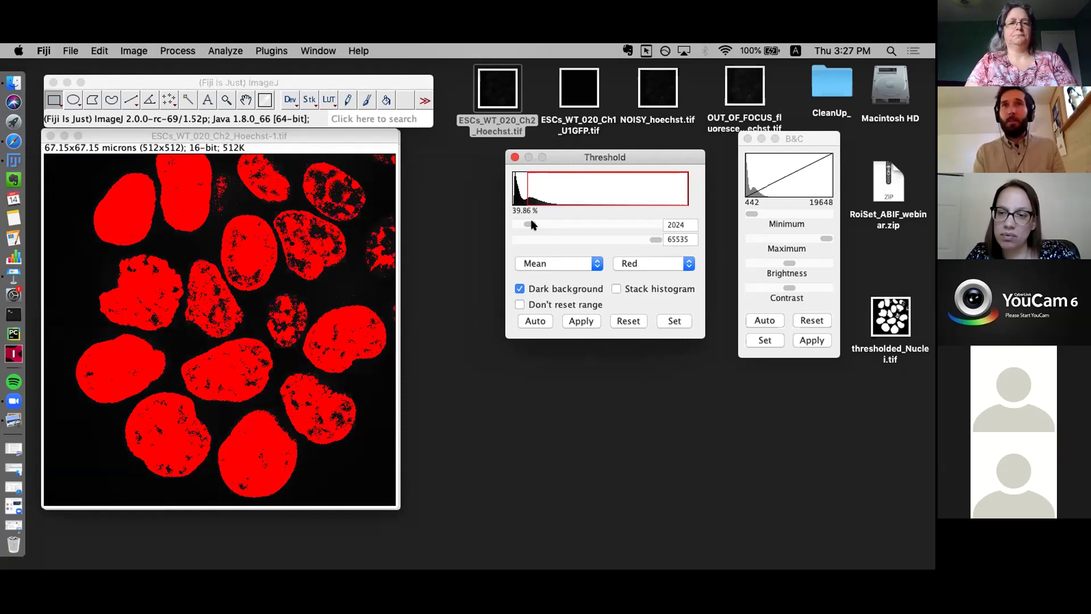
left_click_drag(533, 225, 532, 225)
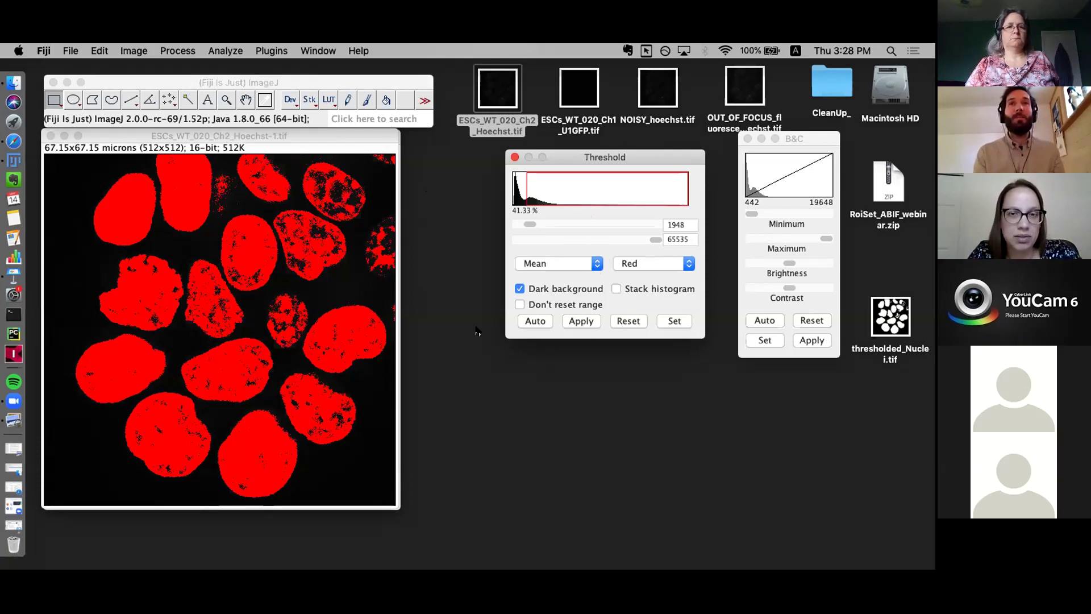
left_click_drag(607, 160, 597, 155)
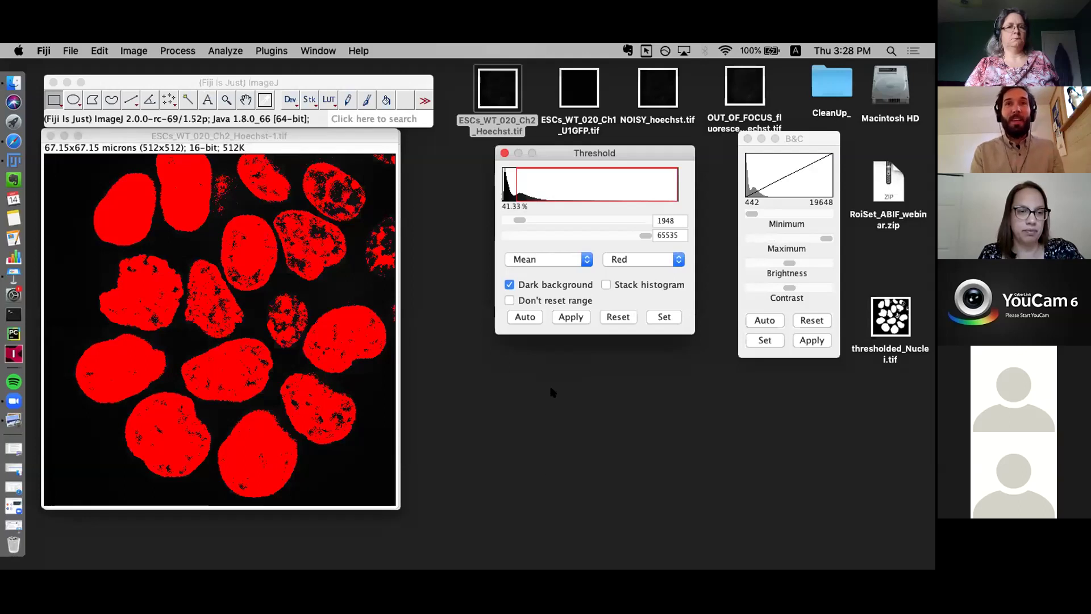
Turn the Dark background option off and back on, and move the Threshold dialog nearer to the image.
left_click(523, 285)
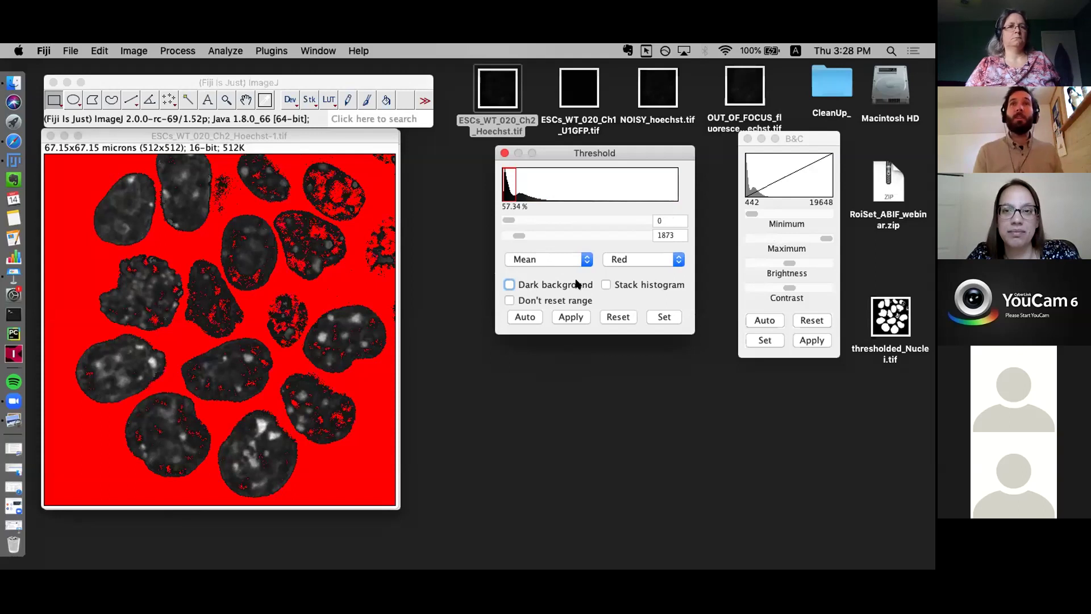
left_click(522, 284)
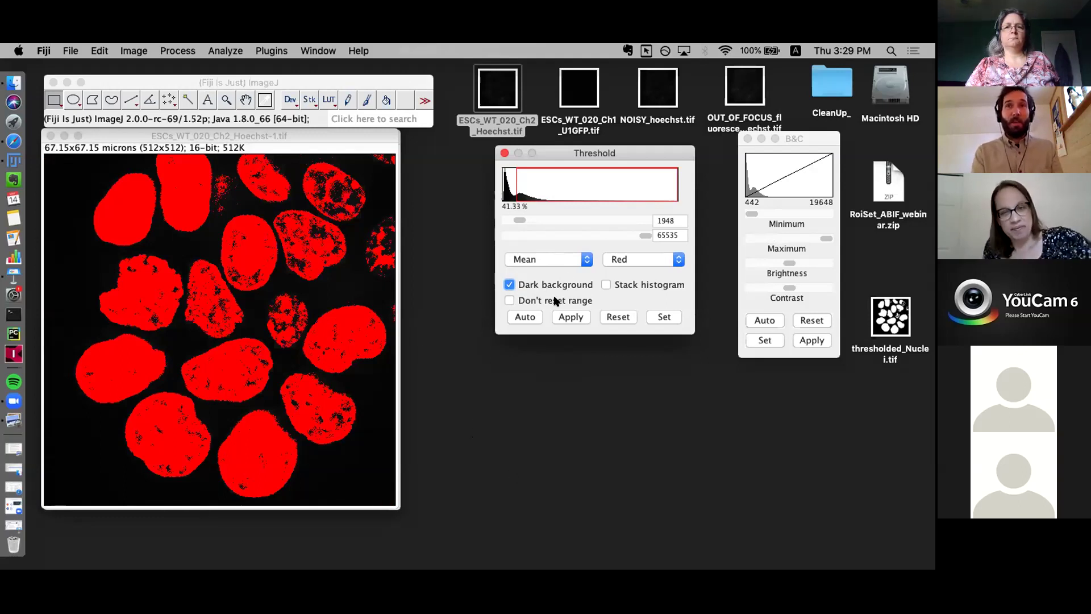
left_click_drag(596, 166, 566, 164)
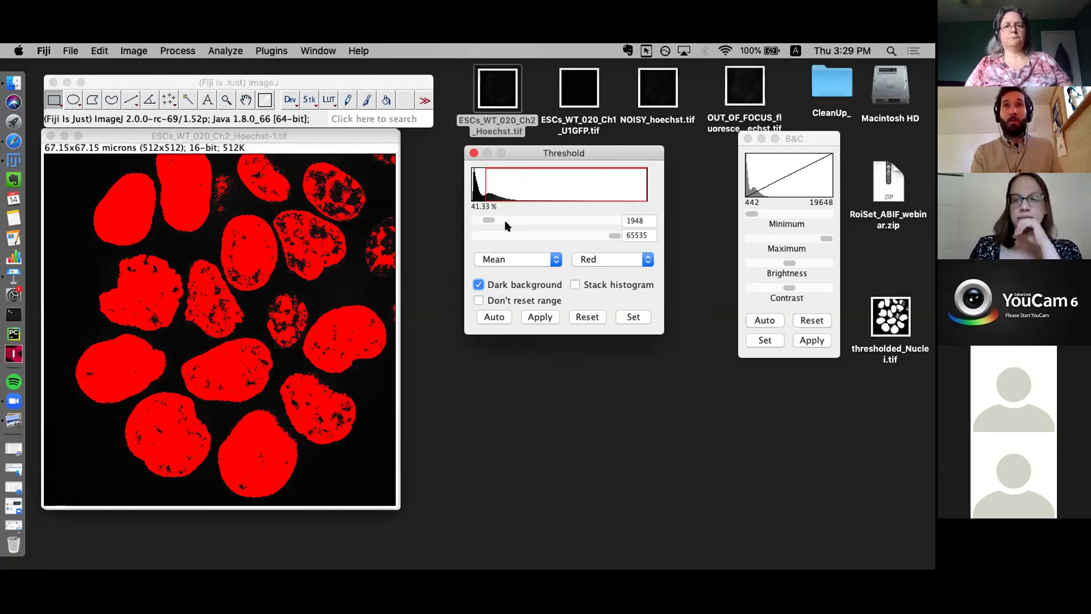
Browse the available automatic threshold methods and select Mean again.
left_click(556, 260)
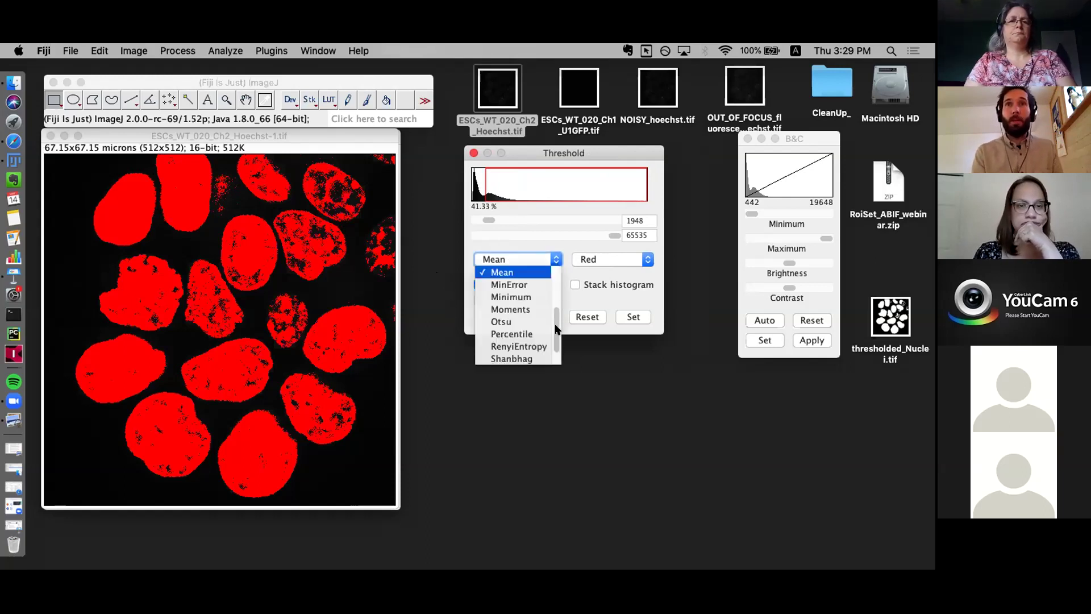
scroll(556, 324, "up", 2)
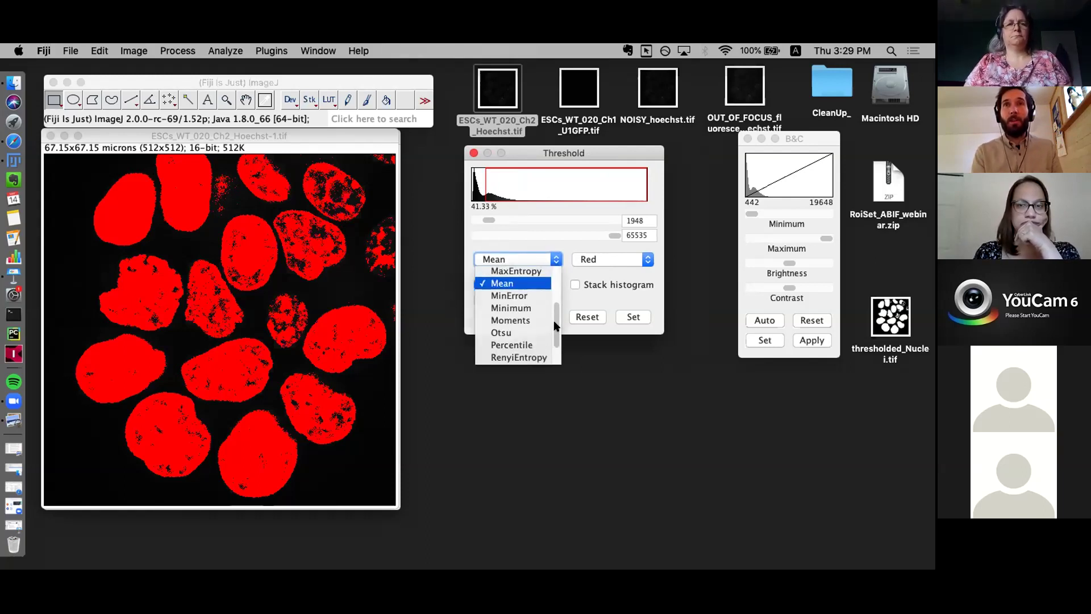
scroll(553, 318, "down", 3)
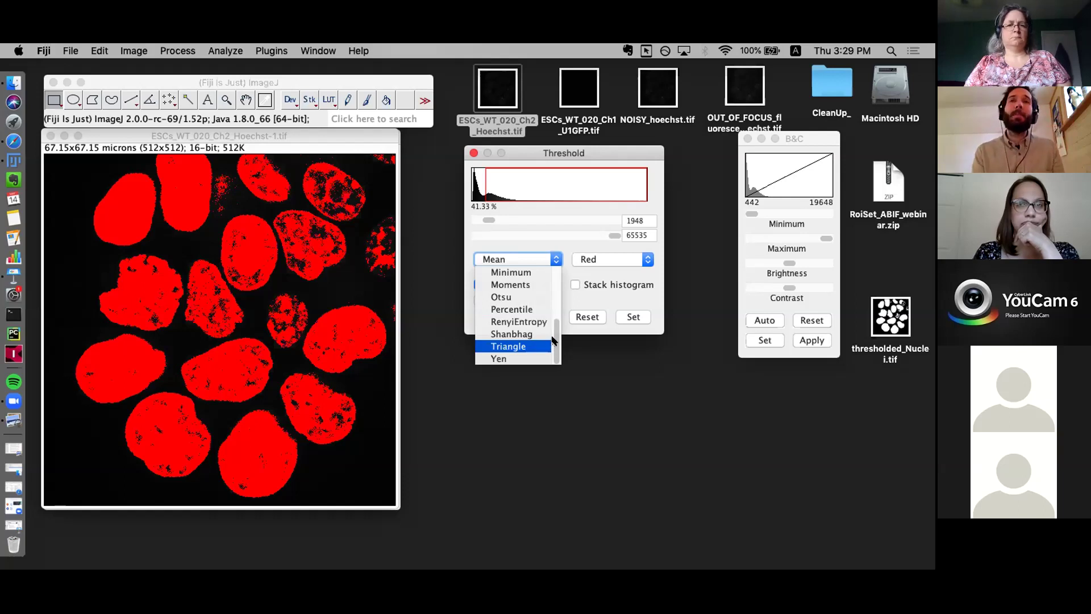
left_click_drag(554, 345, 554, 338)
scroll(534, 318, "up", 4)
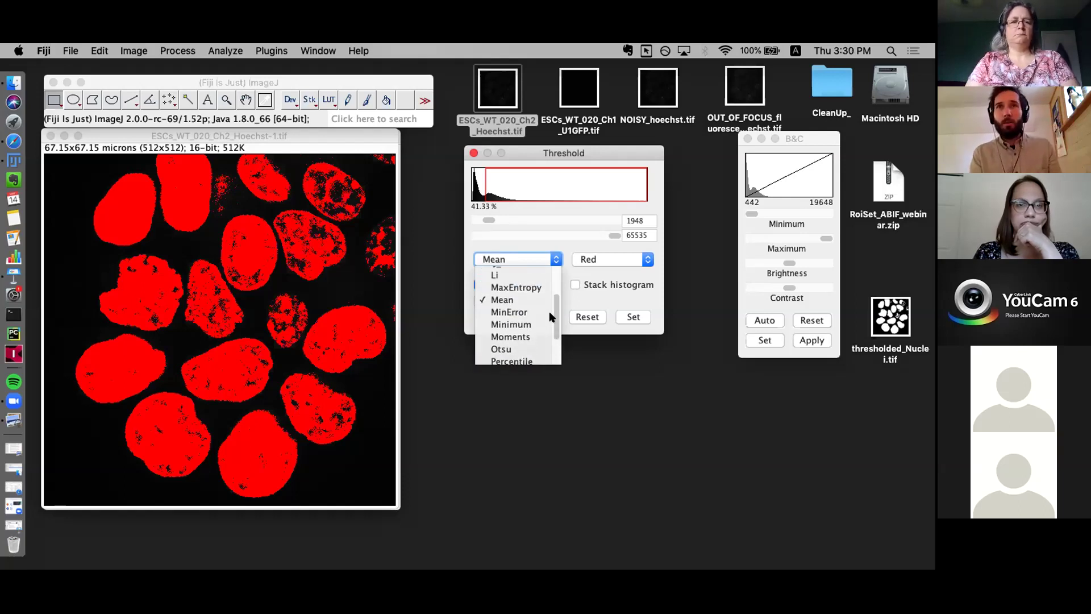
left_click(519, 299)
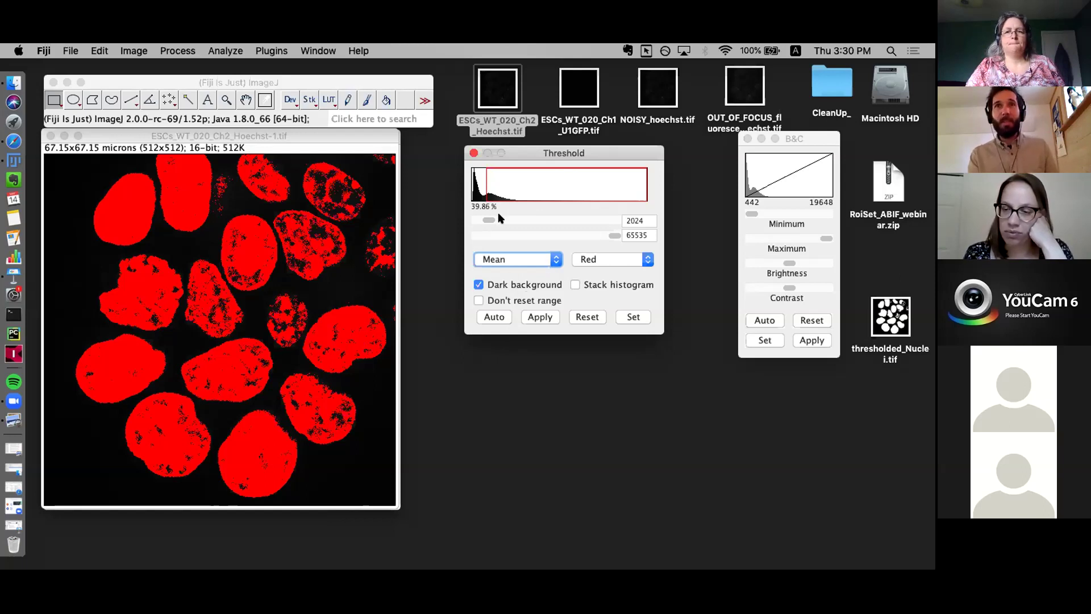
Try a lower threshold limit of 1421 on the duplicate and restore the automatic Mean threshold.
left_click_drag(348, 136, 353, 140)
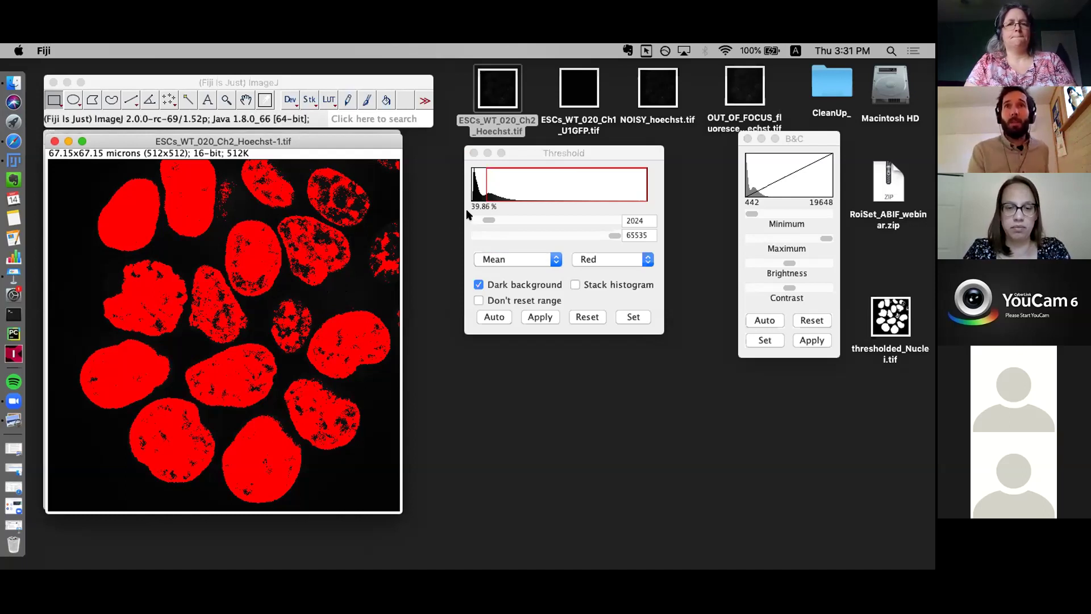
left_click_drag(488, 219, 485, 219)
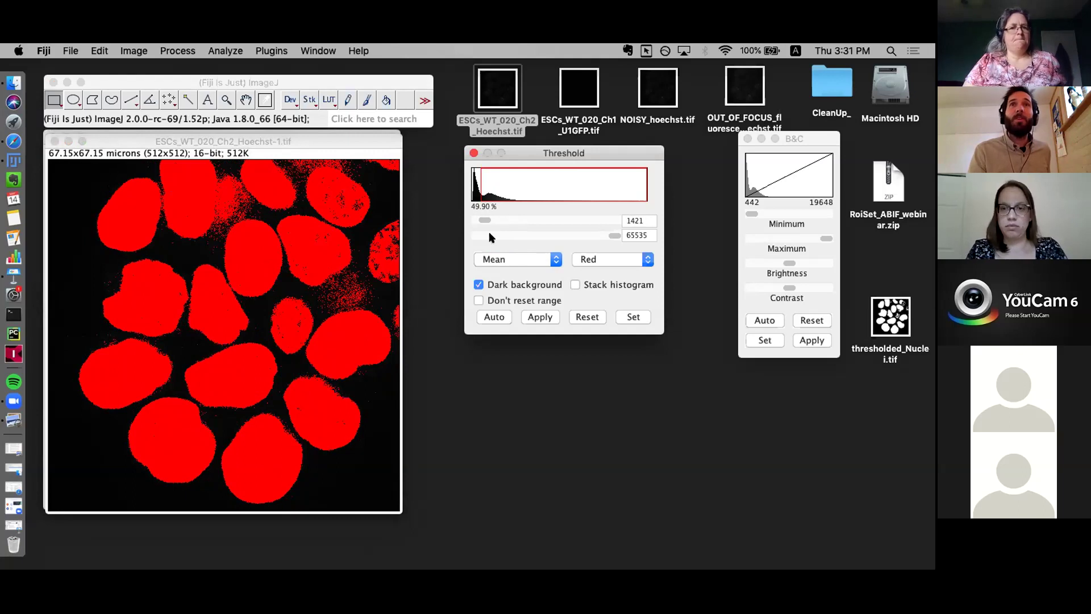
left_click(495, 317)
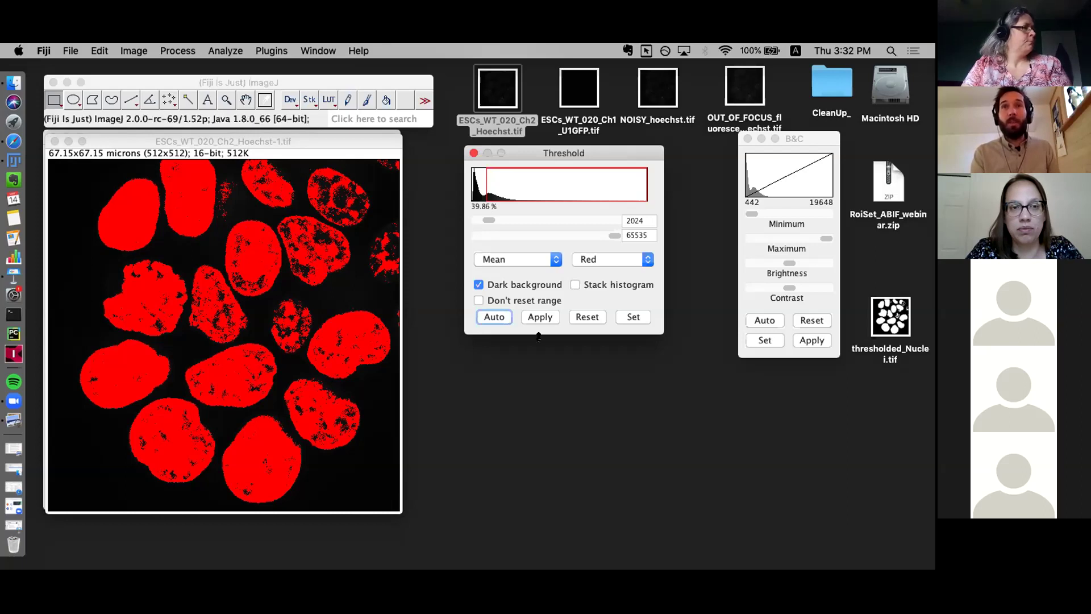
Reset the threshold to show the original nuclei and reapply the automatic Mean threshold of 2024 to 65535.
left_click(587, 318)
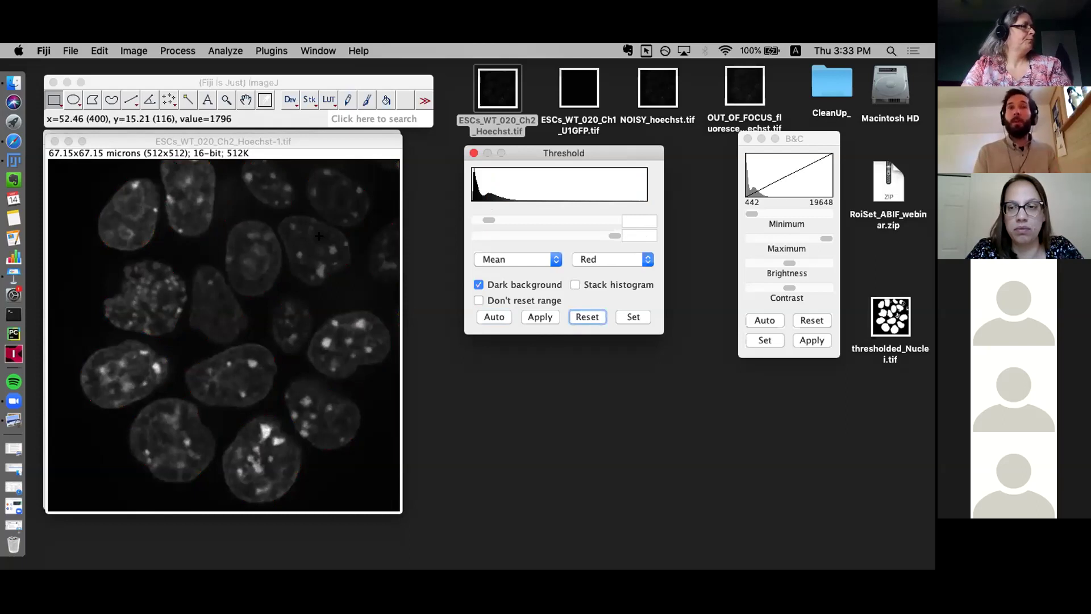
left_click(487, 315)
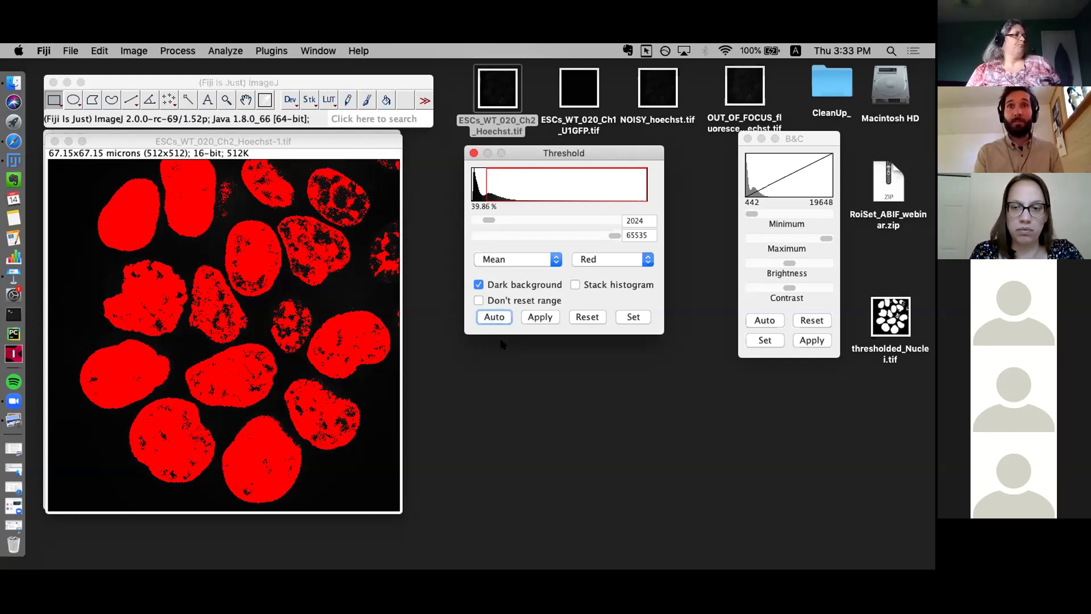
left_click(494, 317)
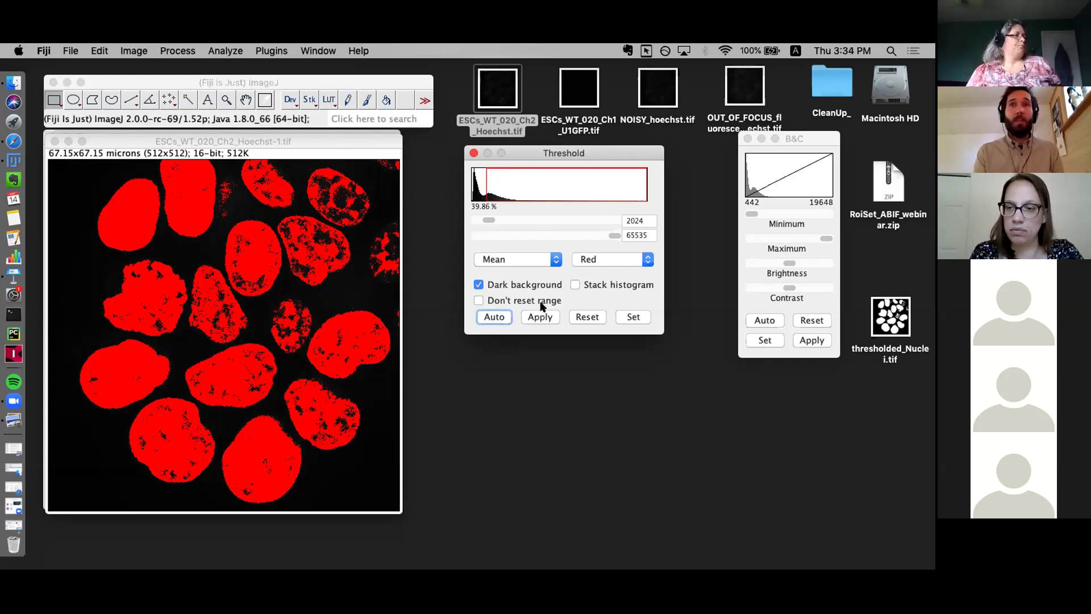
Offset the duplicate's window from the original and apply the Mean threshold to convert it to a binary image.
left_click_drag(318, 141, 348, 155)
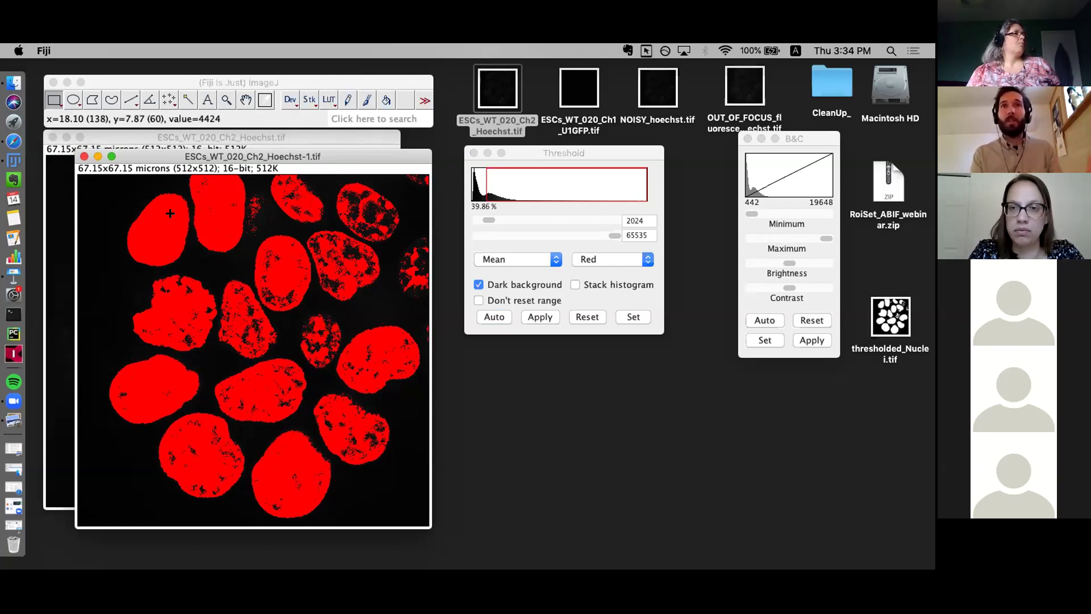
left_click(532, 315)
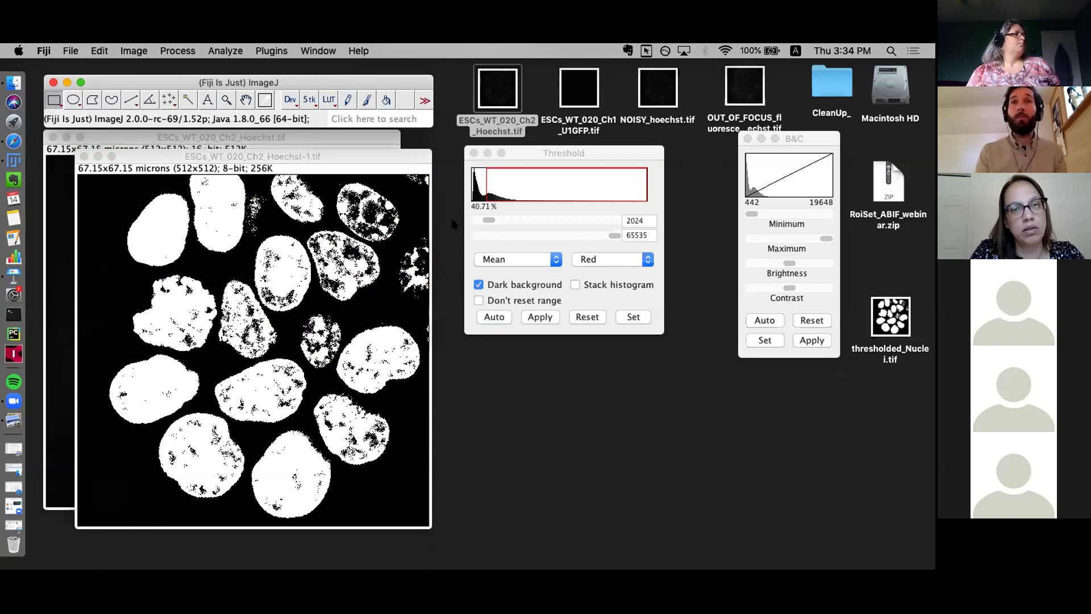
Move the binary nuclei window back over the original Hoechst image, close beneath the main toolbar window.
left_click_drag(392, 150, 396, 149)
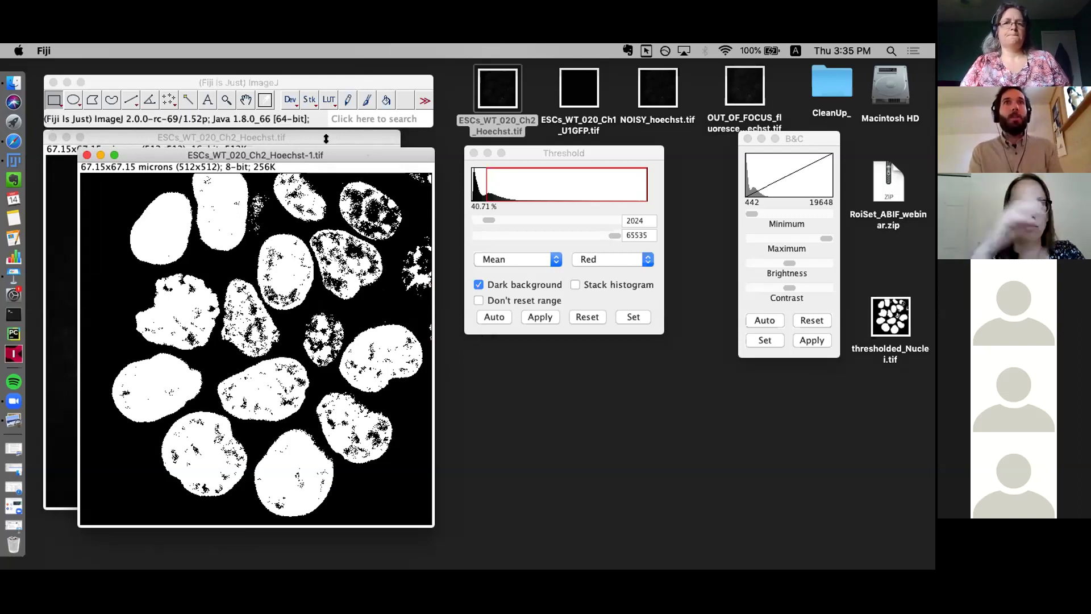
mouse_move(299, 154)
left_mouse_down()
mouse_move(345, 165)
mouse_move(298, 151)
left_mouse_up()
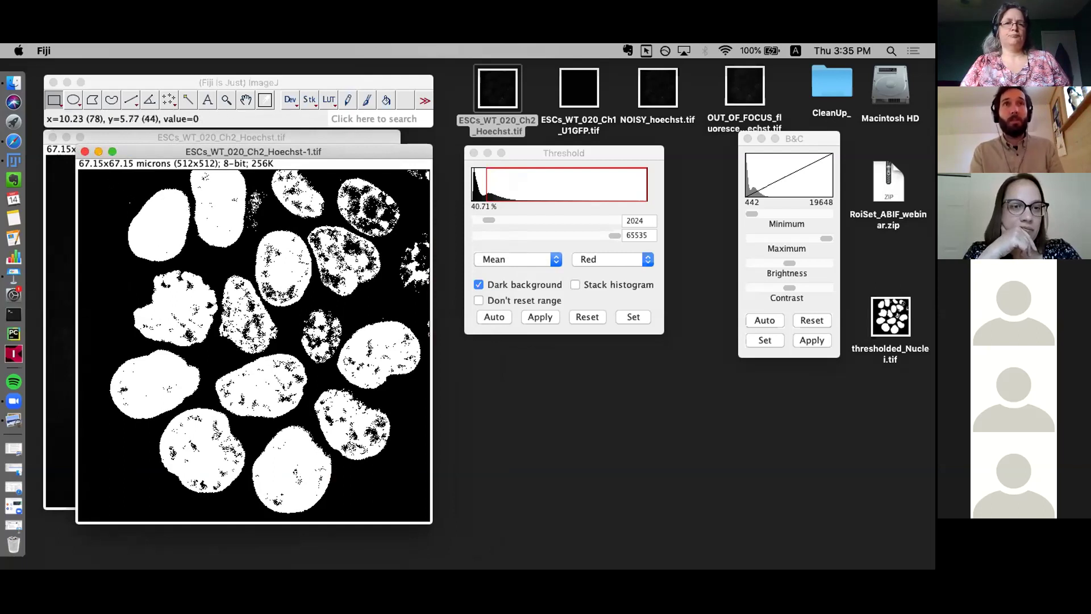
mouse_move(260, 151)
left_mouse_down()
mouse_move(272, 147)
mouse_move(259, 147)
left_mouse_up()
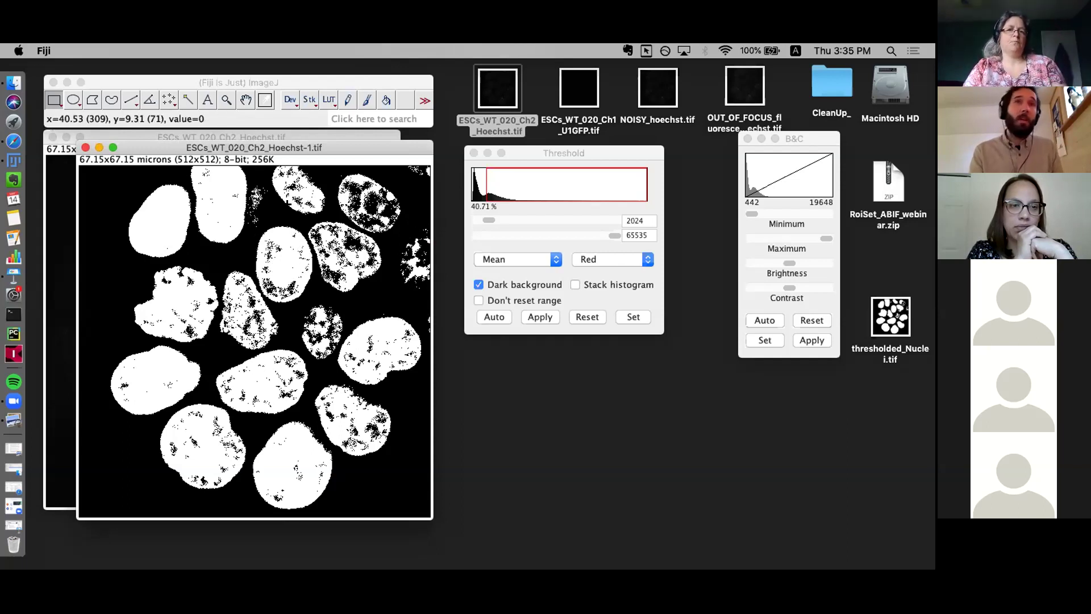
mouse_move(320, 148)
left_mouse_down()
mouse_move(333, 147)
mouse_move(320, 141)
left_mouse_up()
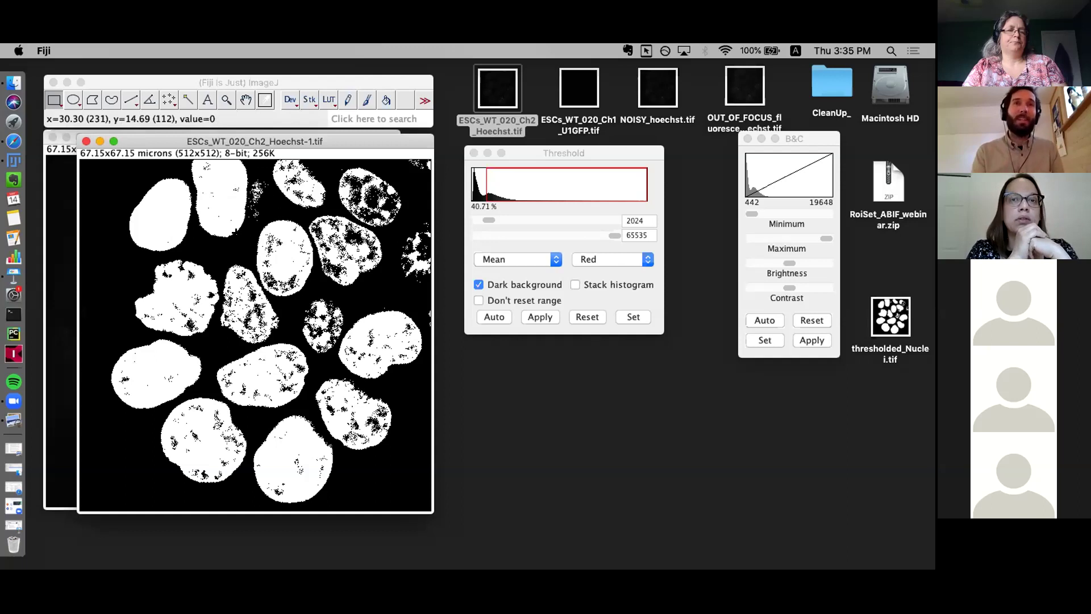
left_click_drag(258, 144, 242, 142)
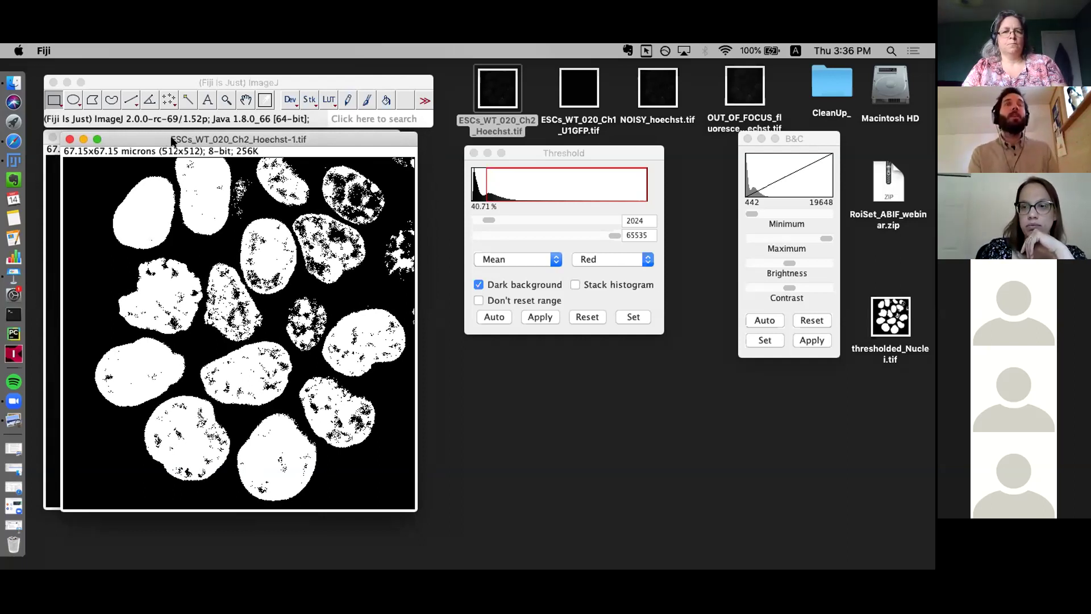
Fill the holes inside the nuclei of the binary Ch2 Hoechst duplicate with the binary Fill Holes command.
left_click_drag(168, 138, 178, 140)
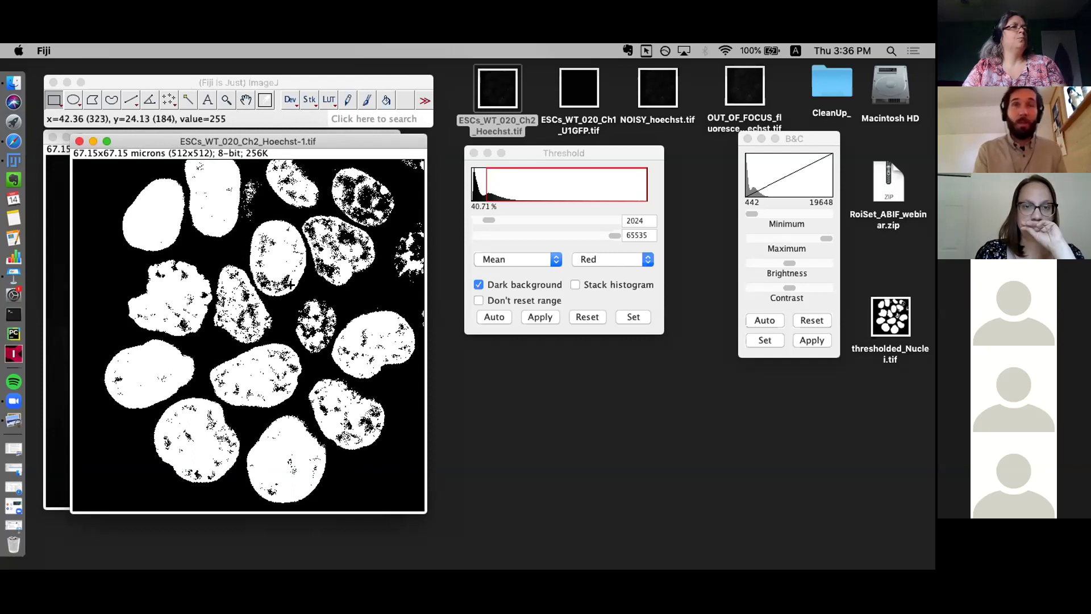
left_click_drag(234, 143, 224, 138)
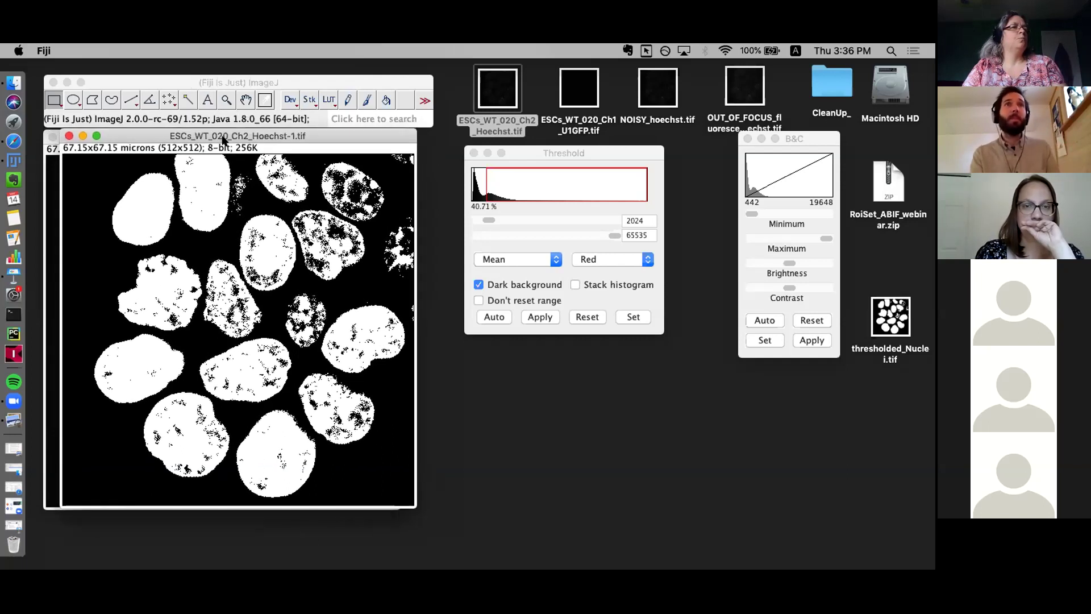
left_click(220, 78)
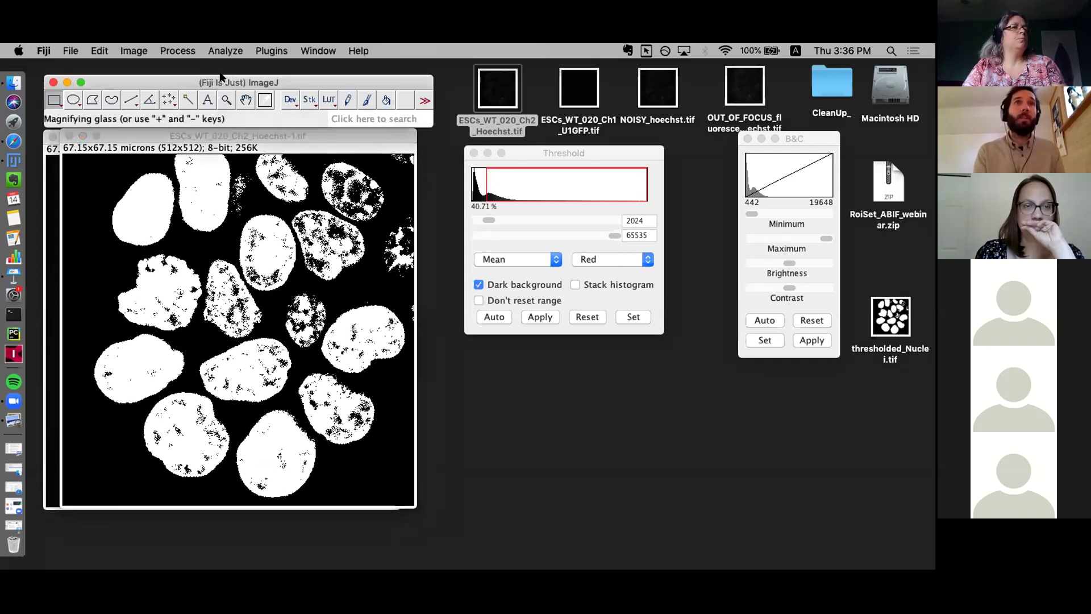
left_click(177, 51)
mouse_move(248, 158)
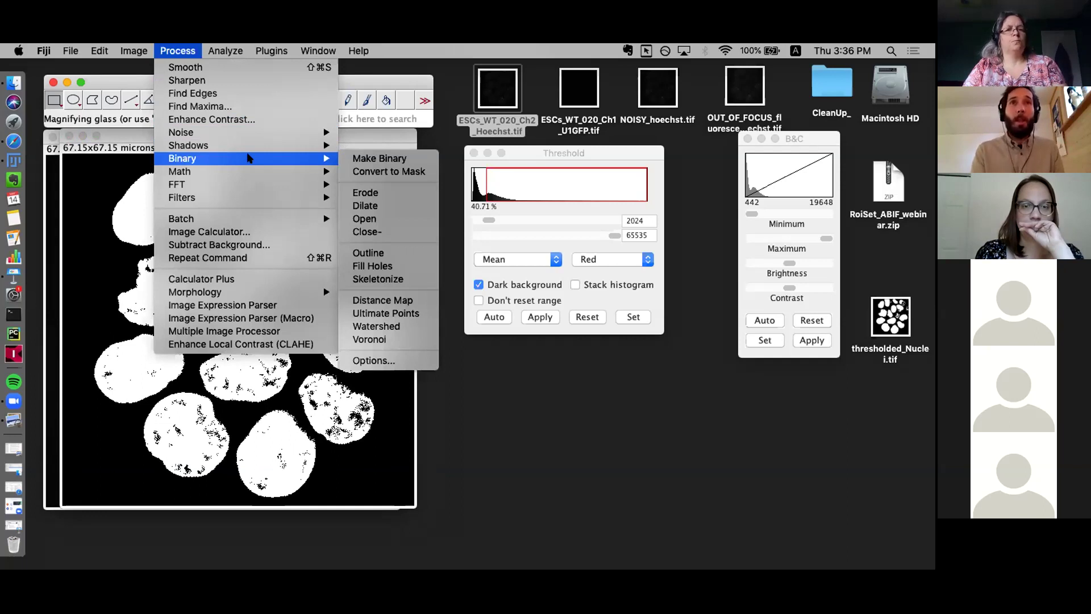
left_click(401, 271)
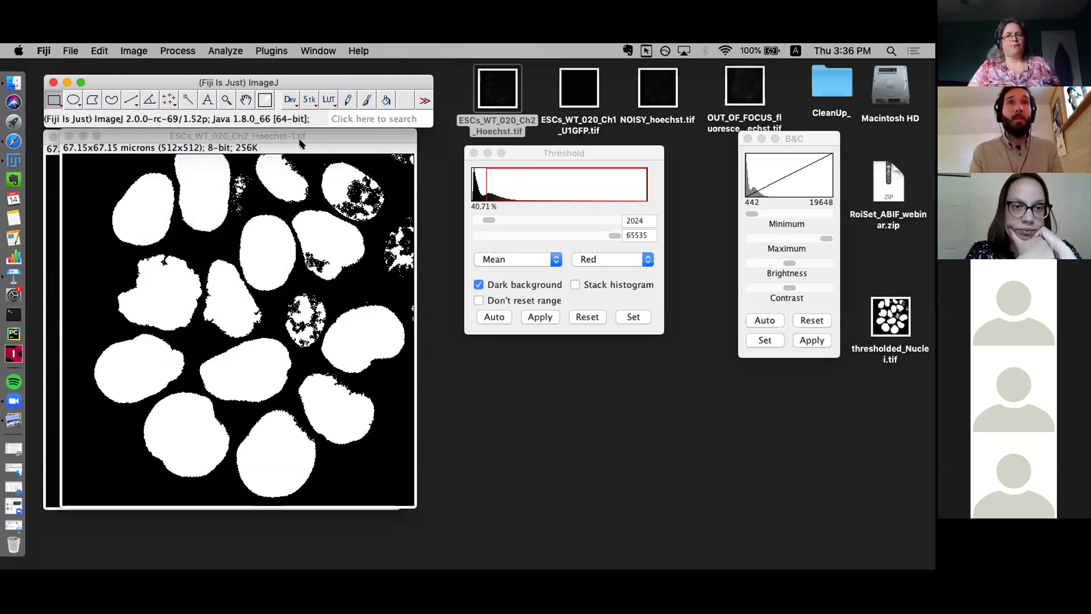
key("super+shift+d")
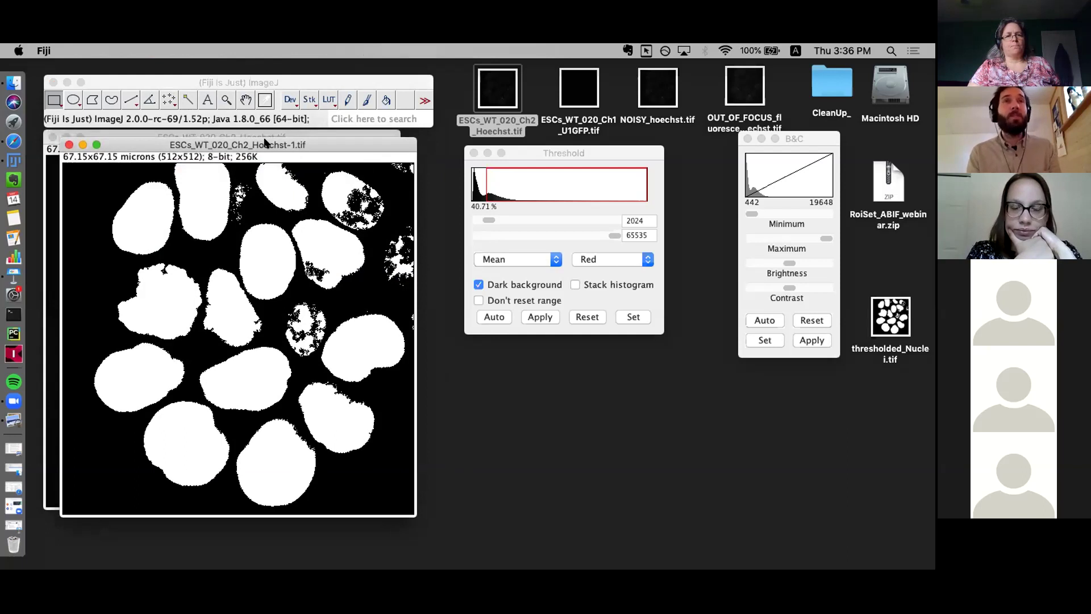
left_click(236, 82)
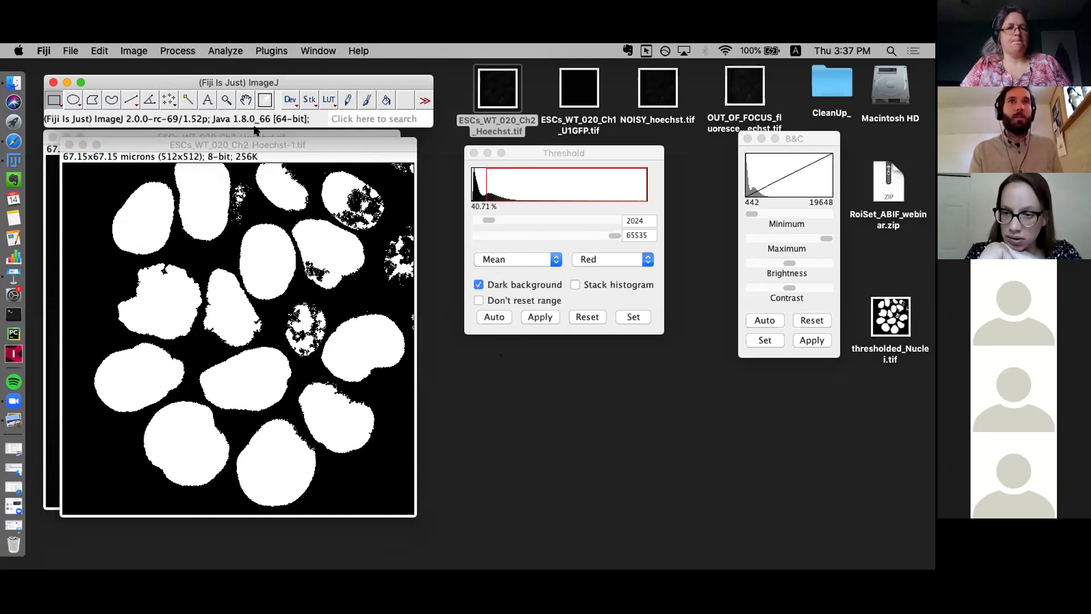
mouse_move(251, 149)
left_mouse_down()
mouse_move(252, 243)
mouse_move(253, 162)
left_mouse_up()
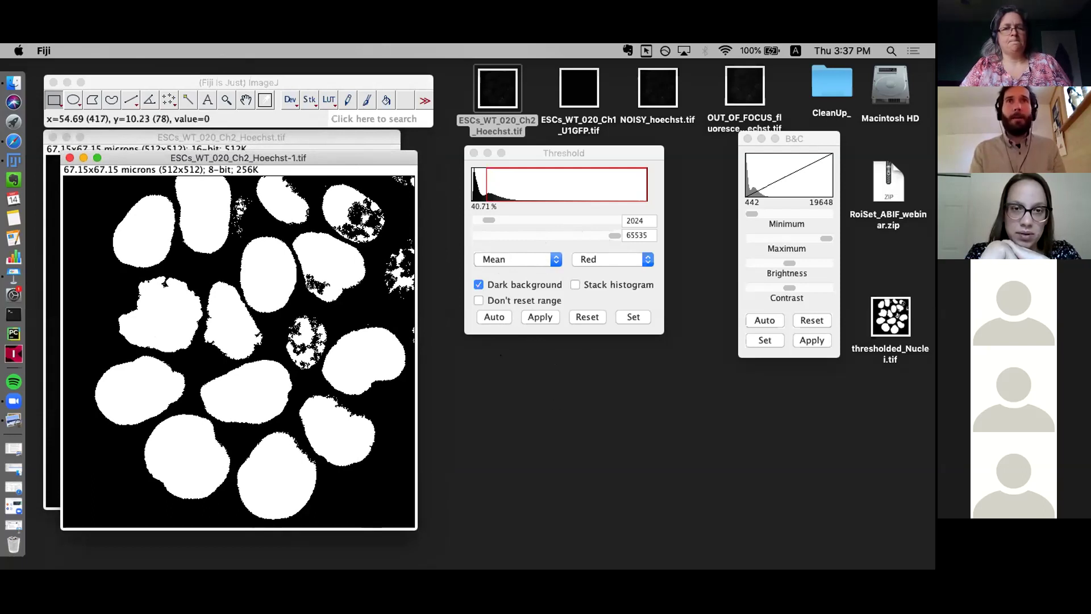
left_click_drag(293, 159, 332, 141)
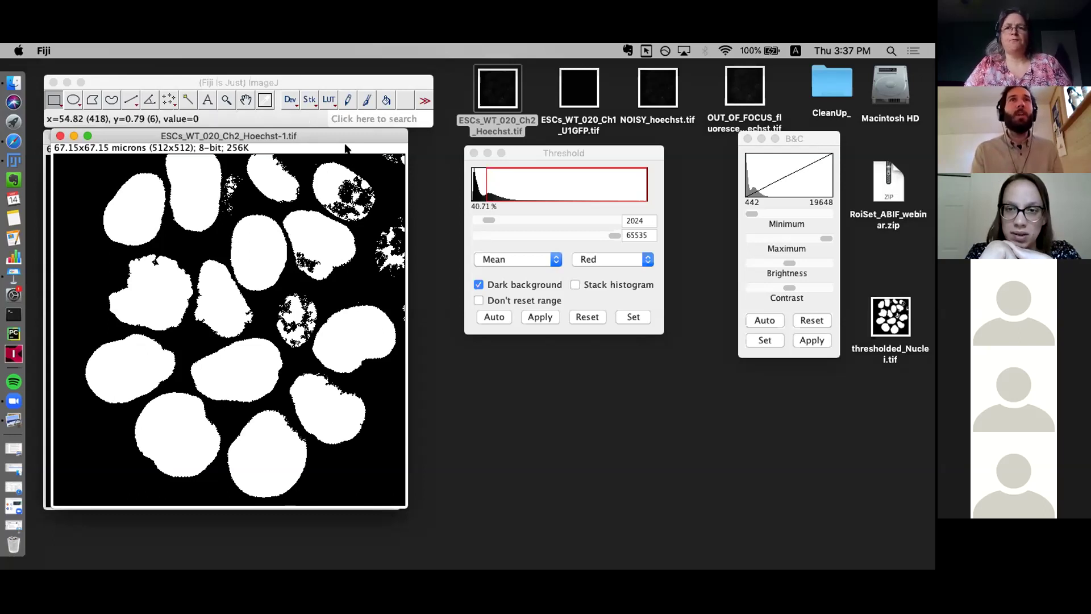
left_click_drag(353, 138, 349, 155)
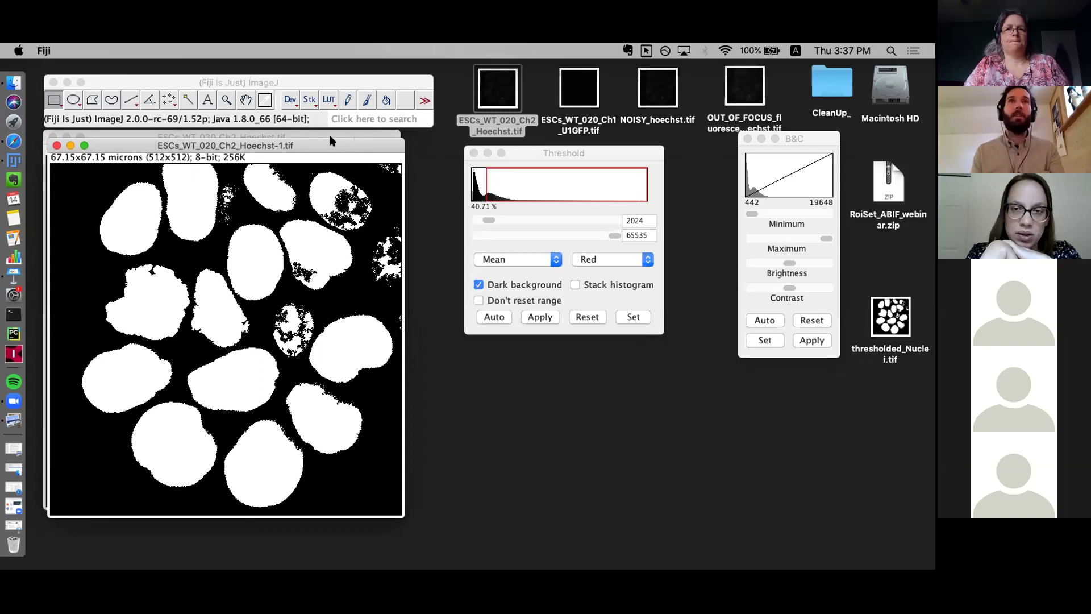
Duplicate the hole-filled binary nuclei image and invert the copy's lookup table.
key("super+shift+d")
left_click(519, 228)
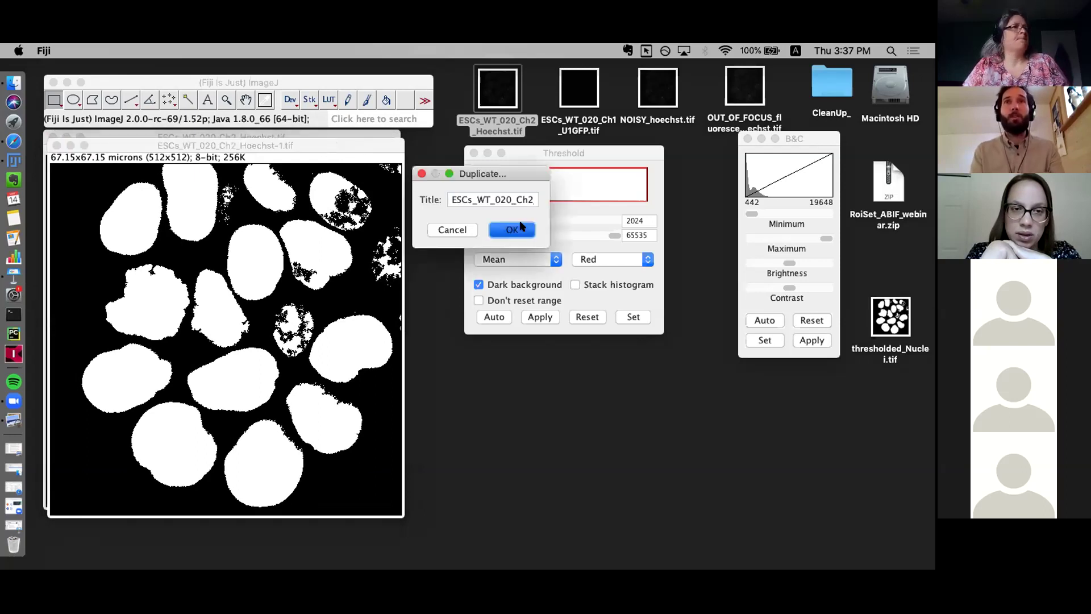
left_click_drag(295, 182, 298, 143)
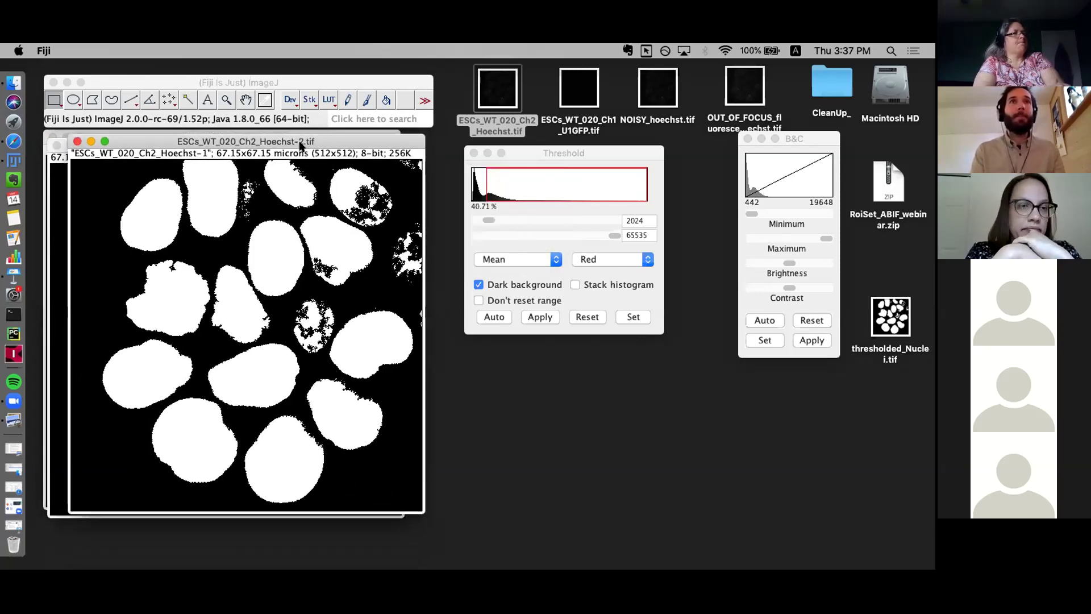
left_click(155, 77)
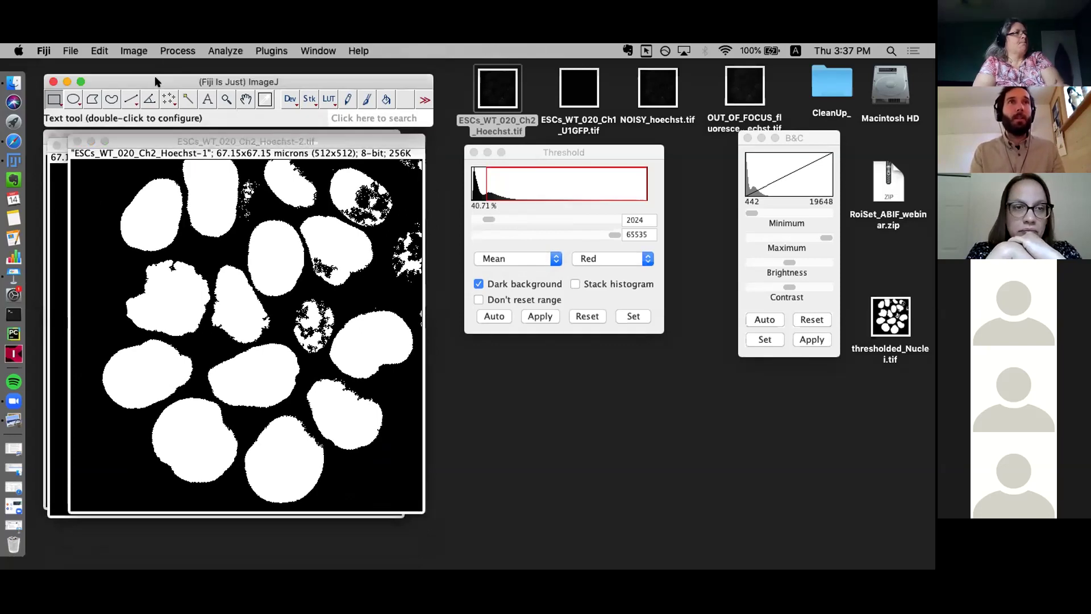
left_click(134, 50)
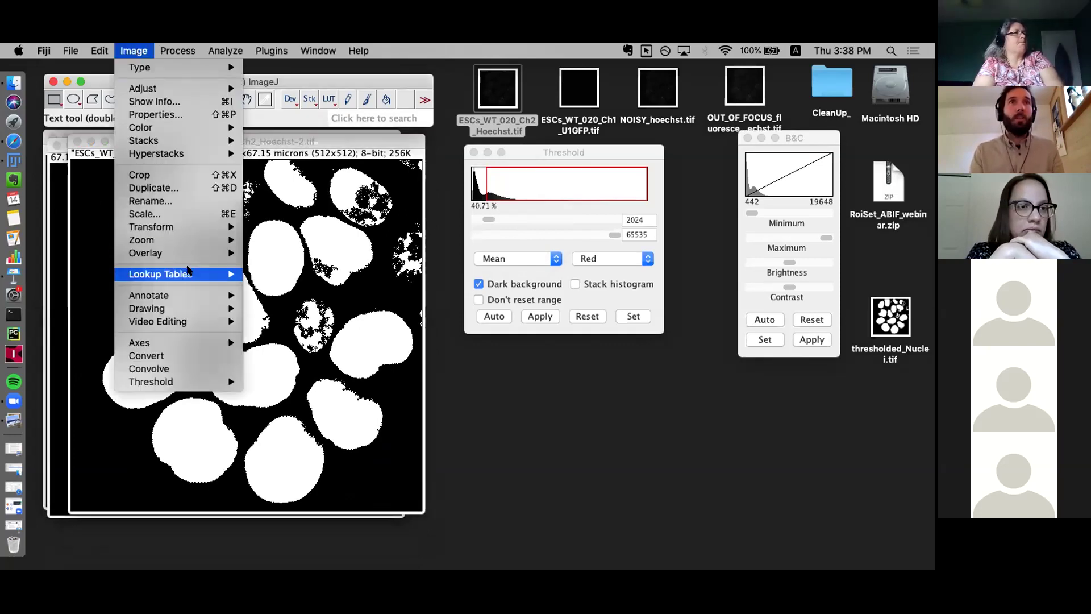
mouse_move(187, 272)
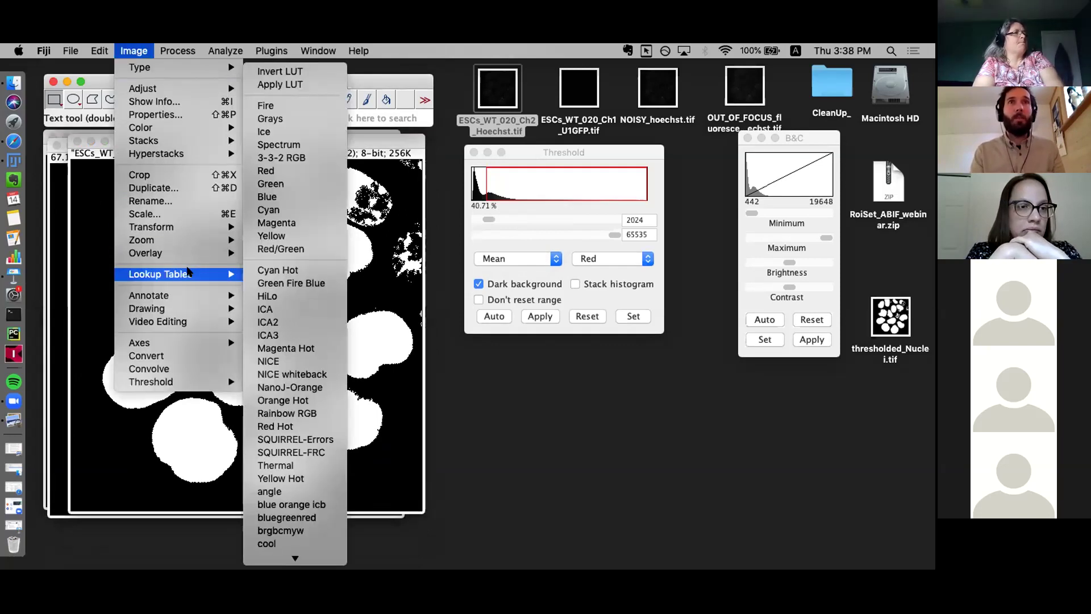
left_click(296, 73)
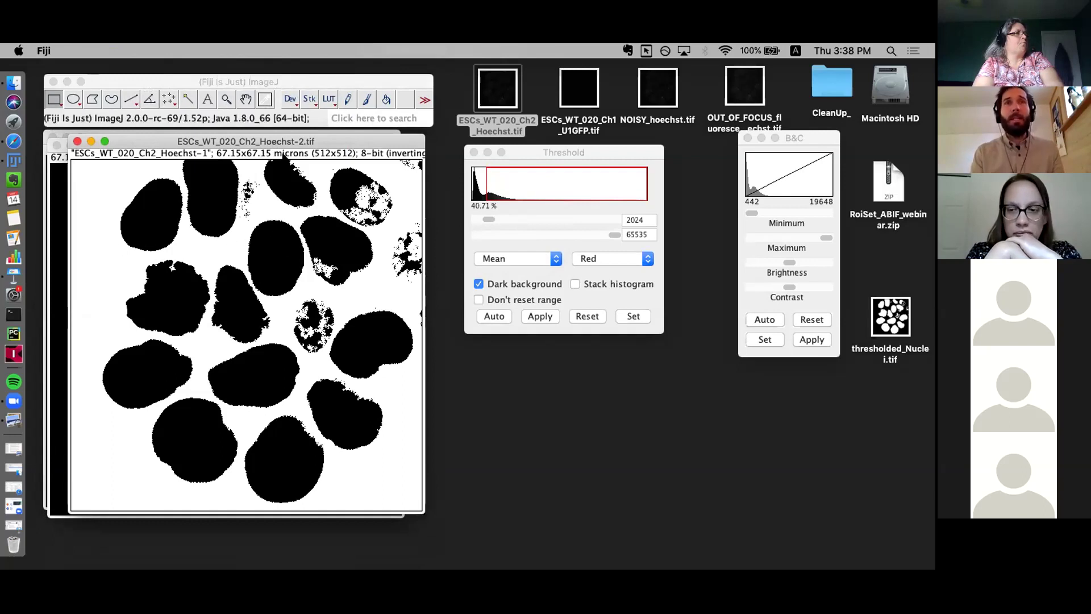
Offset the inverted copy's window and fill a small oval selection inside the upper elongated nucleus to make an artificial hole.
left_click_drag(282, 144, 258, 145)
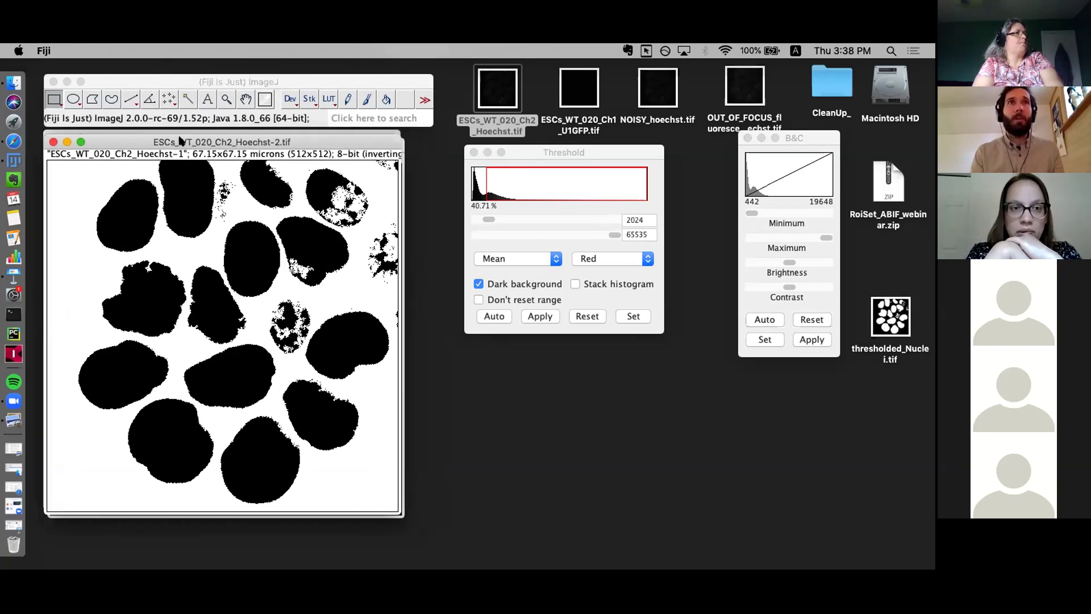
left_click_drag(180, 141, 231, 147)
left_click(73, 99)
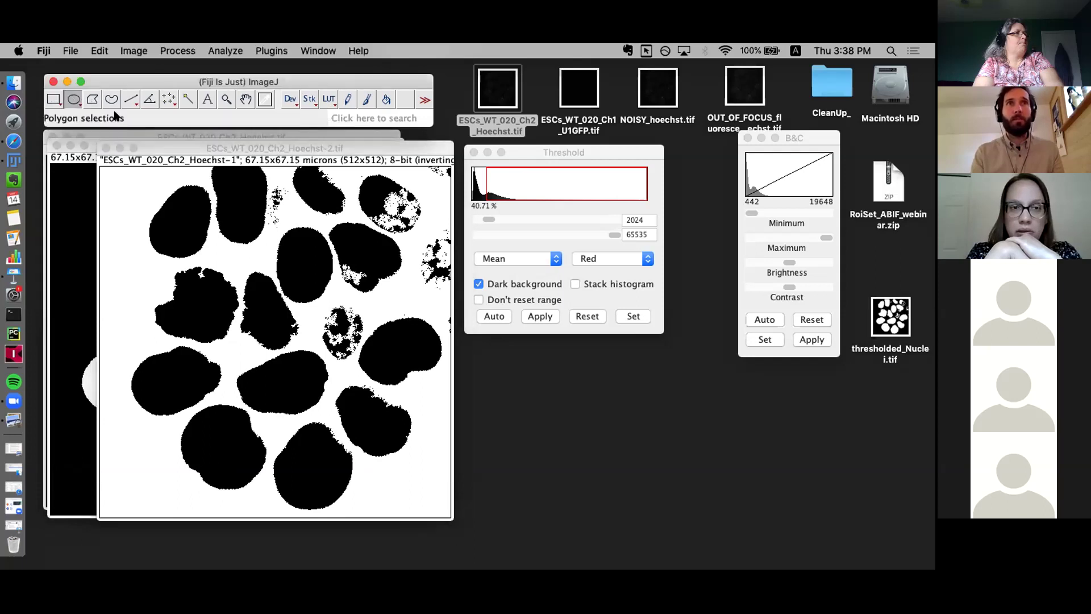
left_click_drag(231, 189, 241, 197)
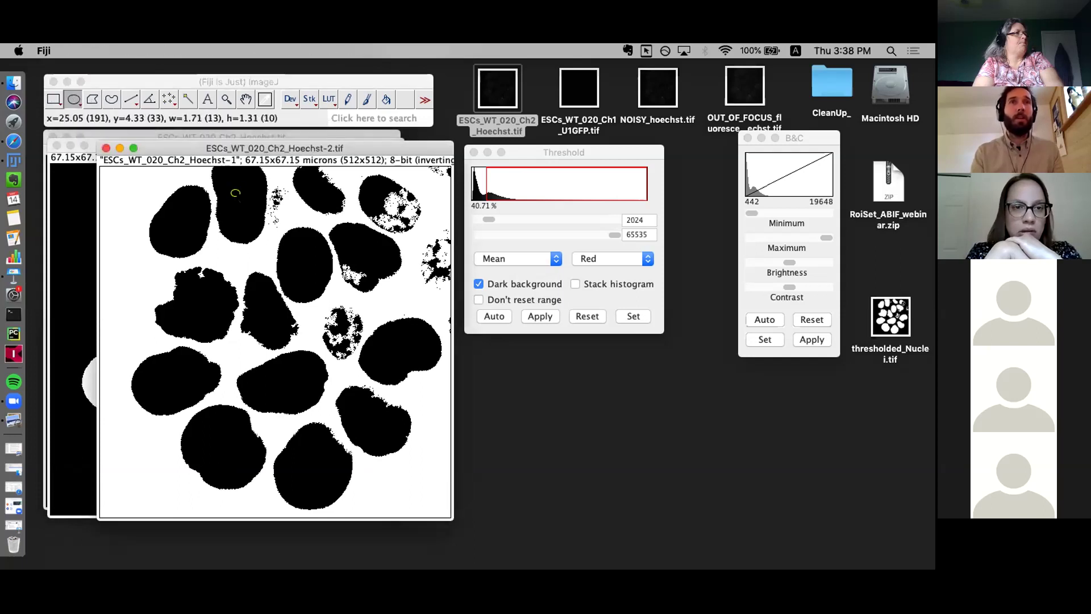
key("super+f")
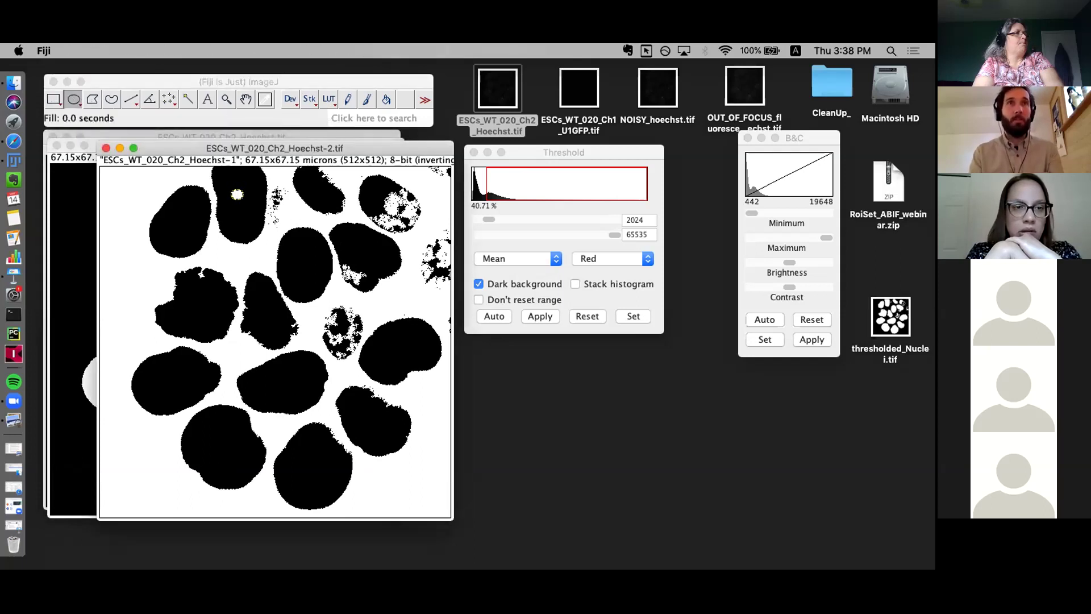
left_click(255, 338)
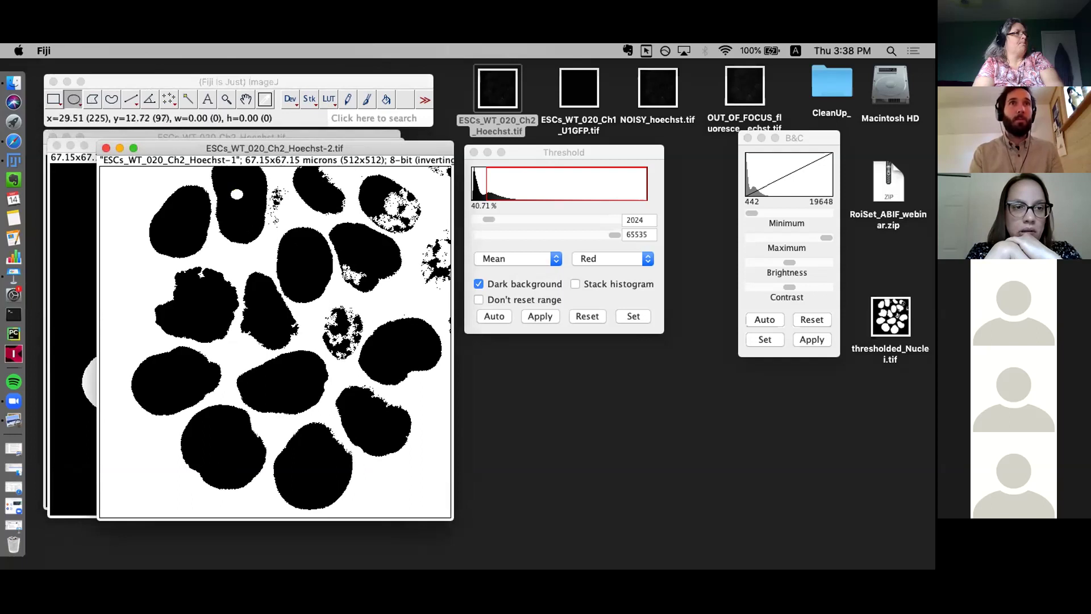
Try the binary Fill Holes command on the inverted copy of the nuclei mask.
left_click(158, 80)
left_click(133, 51)
mouse_move(169, 50)
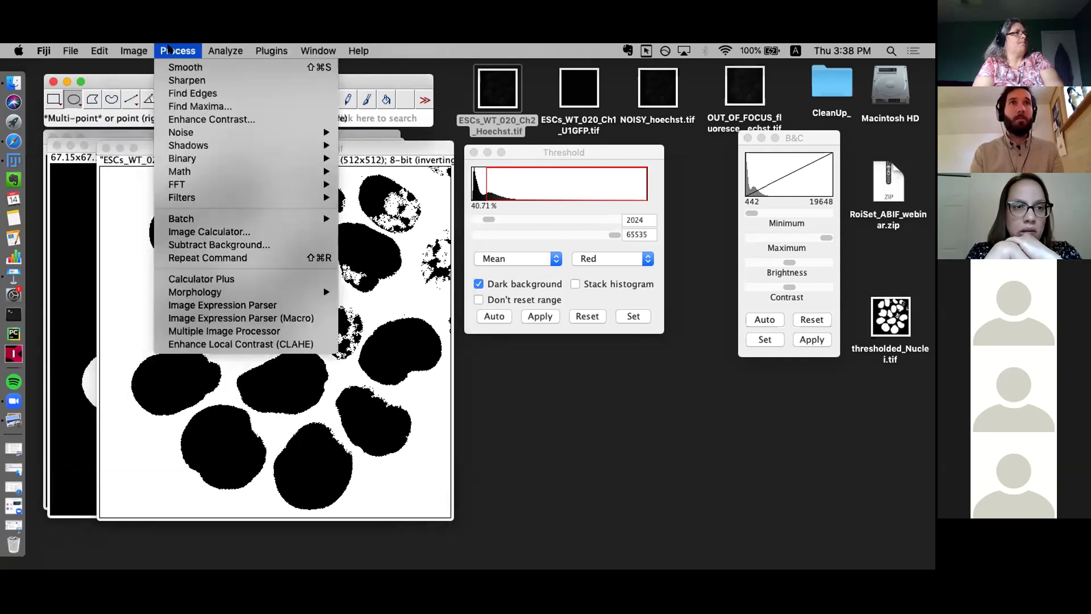
mouse_move(282, 158)
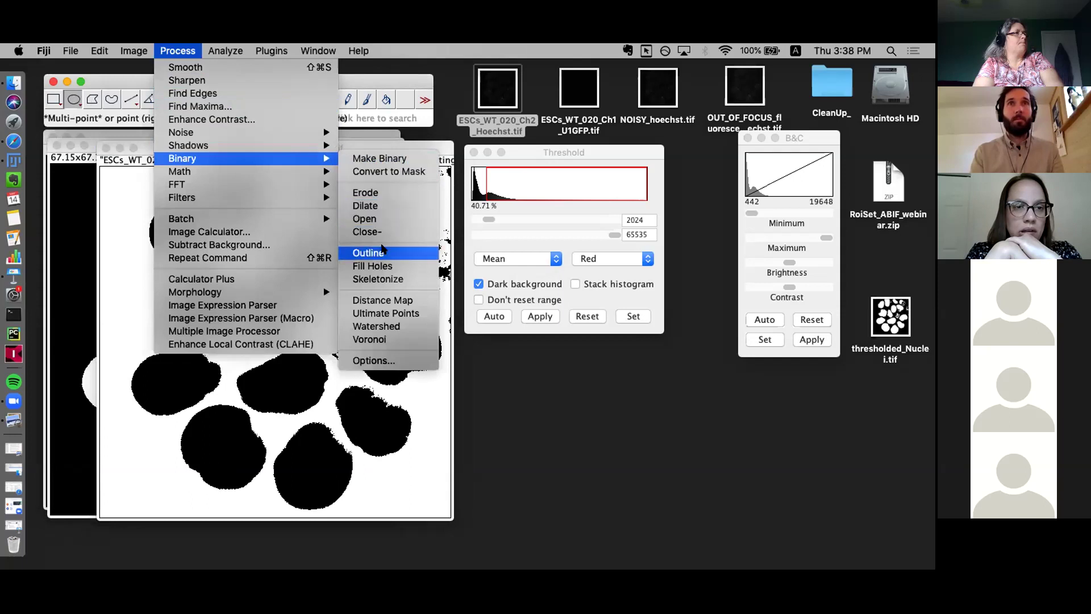
left_click(392, 266)
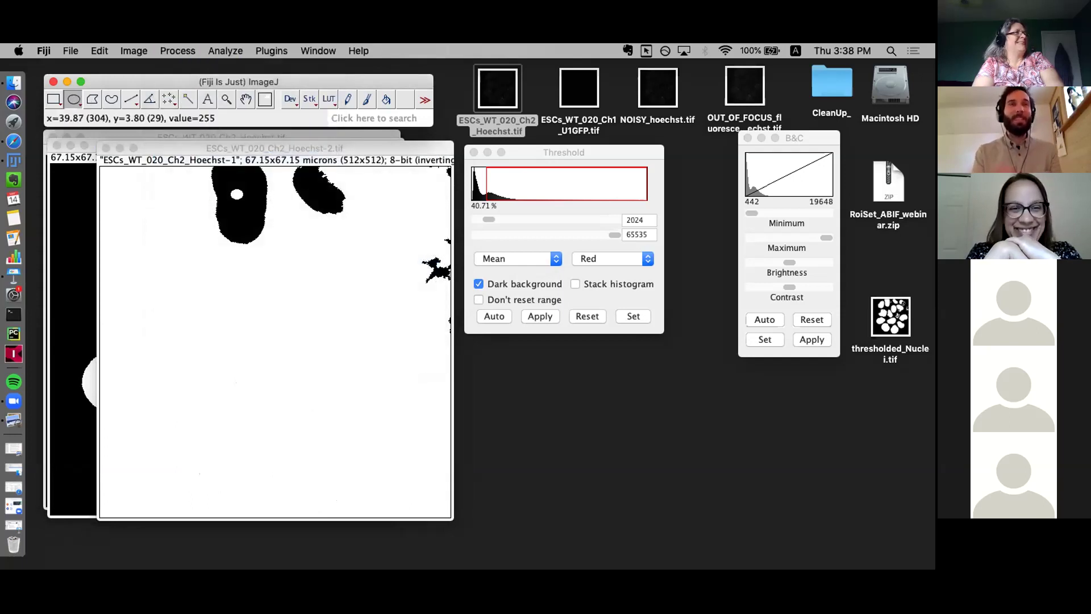
Move the inverted copy aside and close it without saving.
left_click_drag(218, 148, 366, 198)
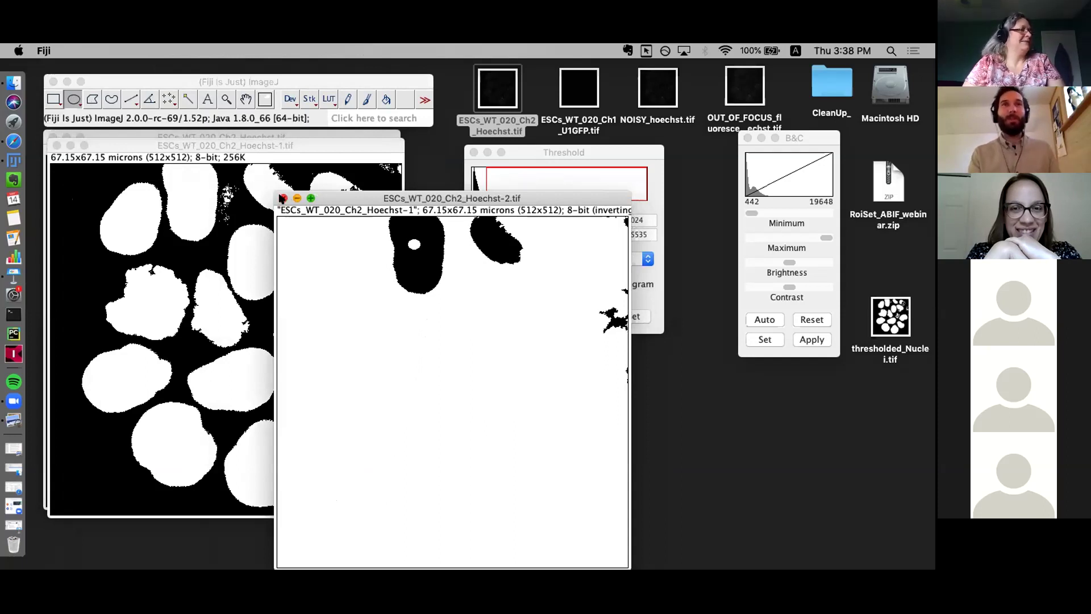
left_click(283, 198)
left_click(407, 239)
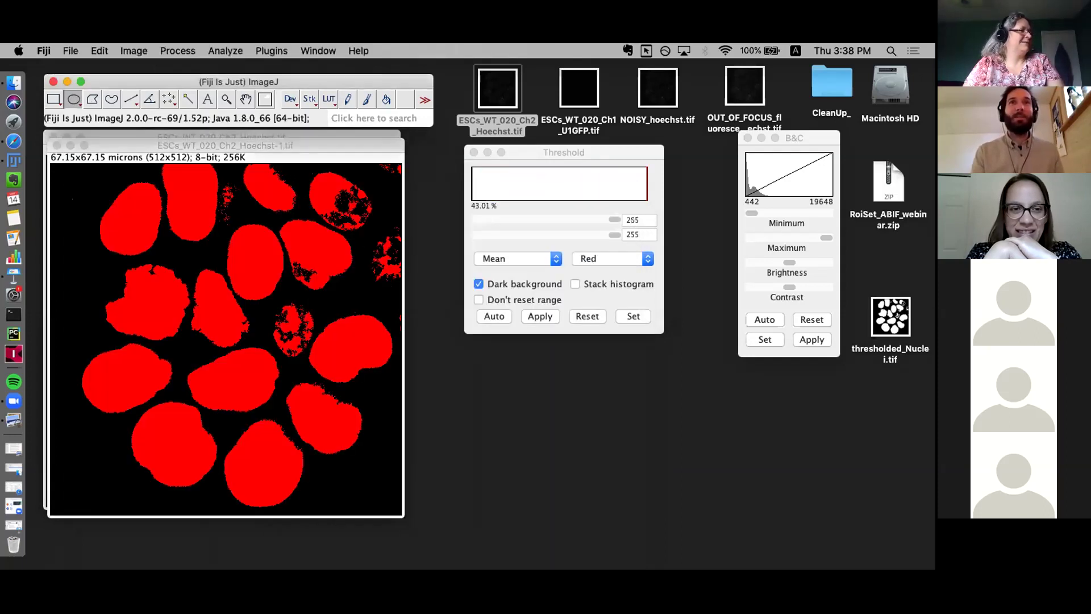
Offset the binary nuclei window from the original Hoechst image and reset its display range to clear the red threshold overlay.
left_click_drag(233, 142, 239, 203)
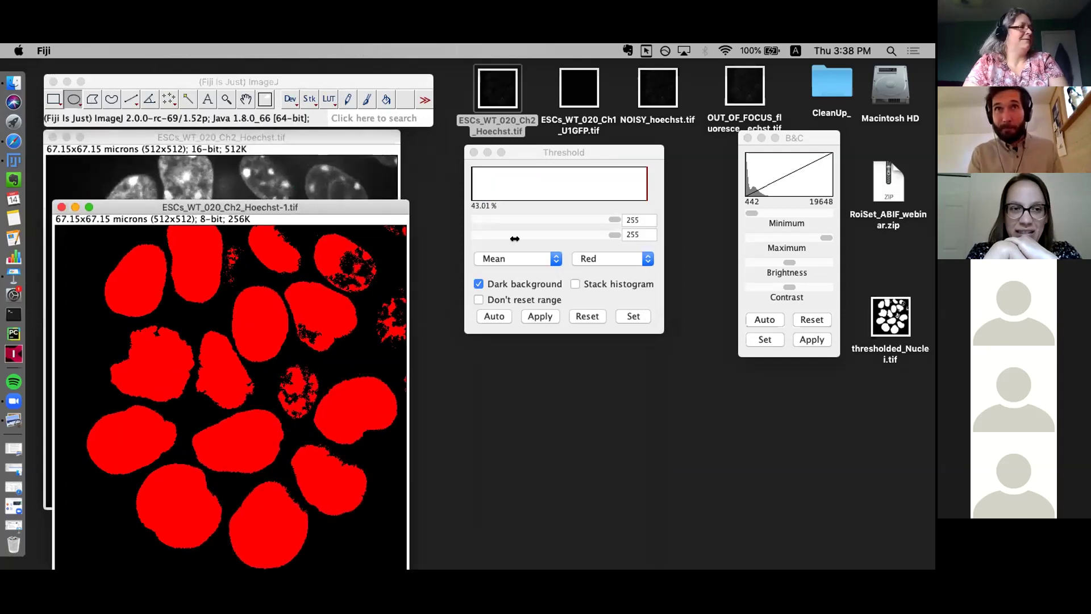
left_click_drag(348, 215, 347, 180)
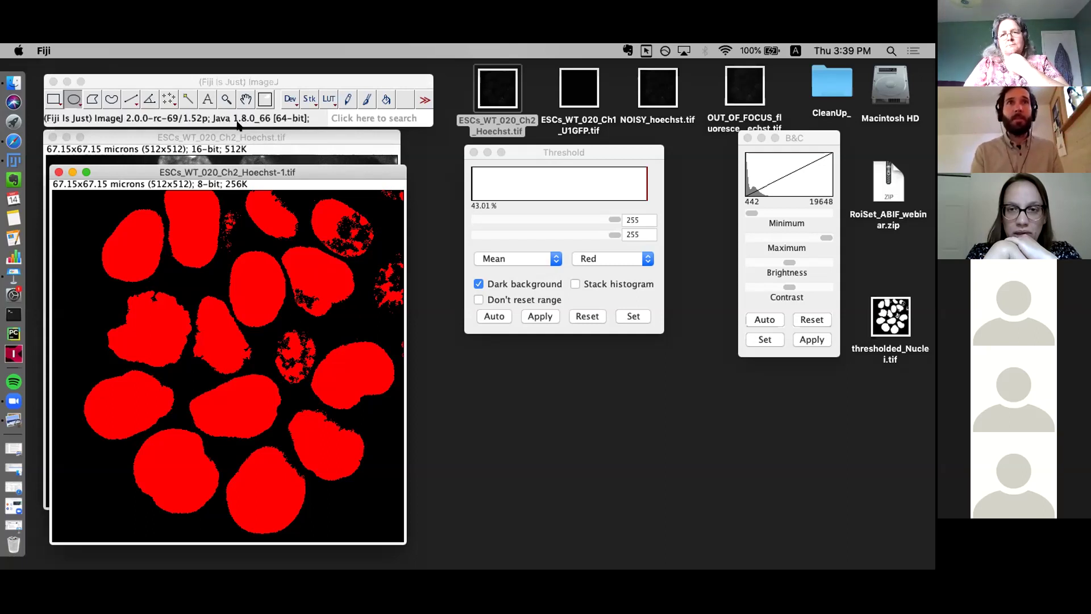
left_click_drag(287, 171, 344, 186)
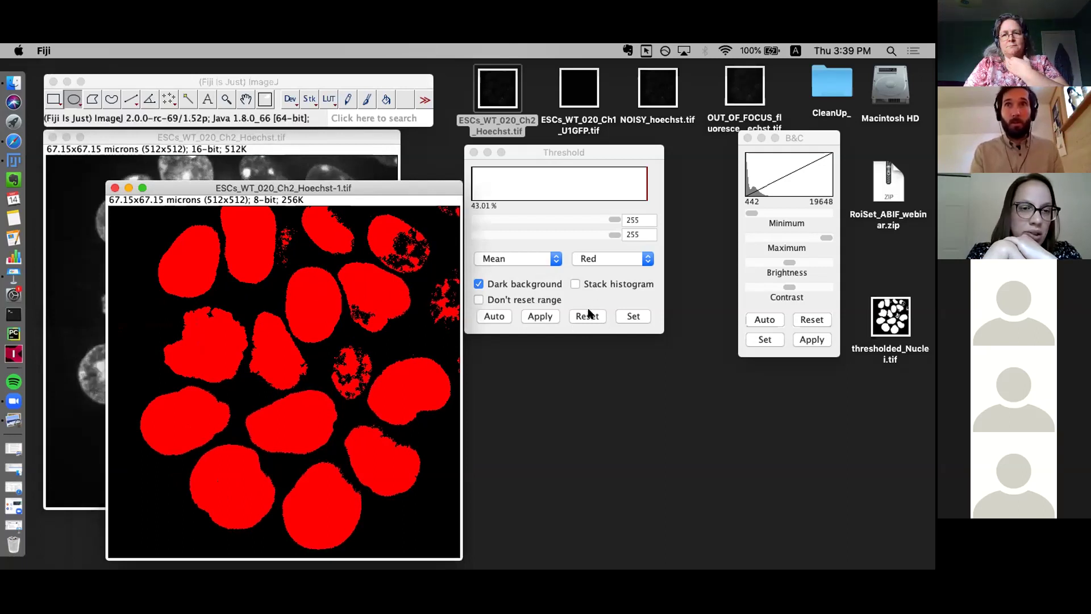
left_click(807, 318)
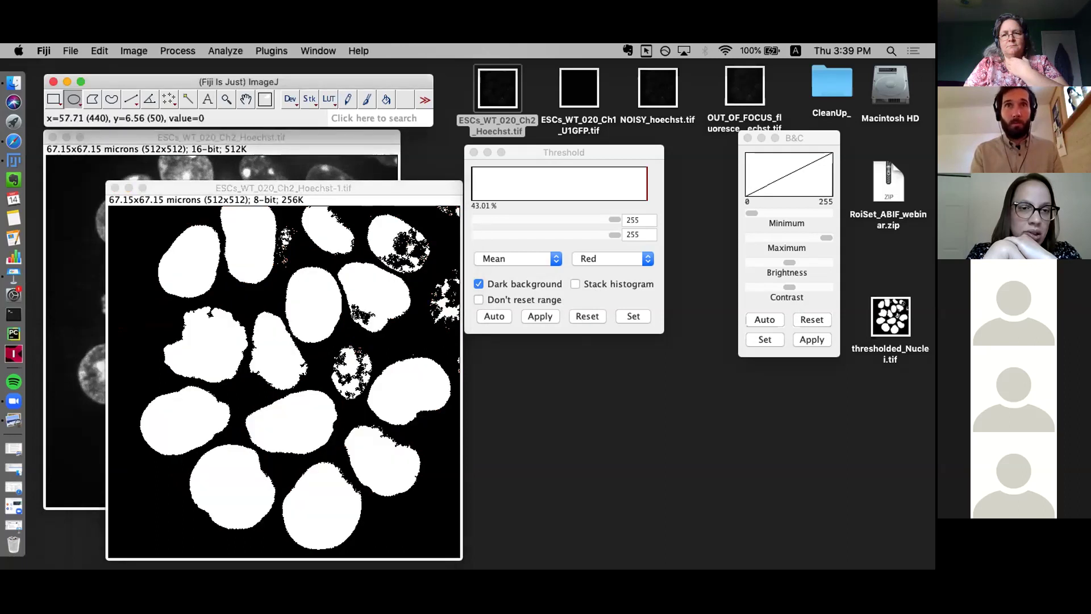
left_click_drag(296, 188, 238, 167)
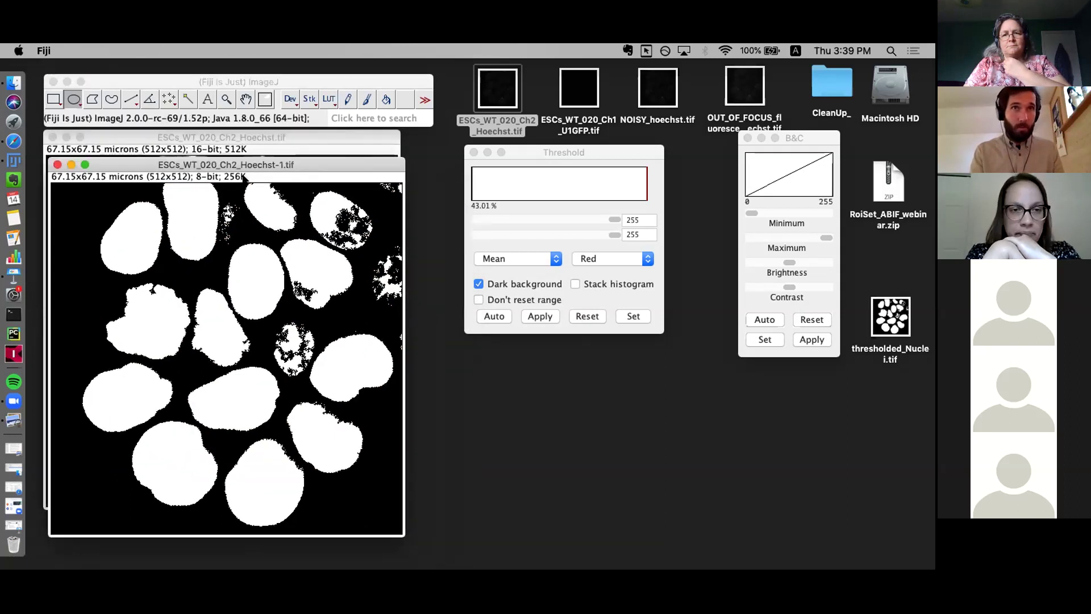
left_click_drag(252, 164, 262, 165)
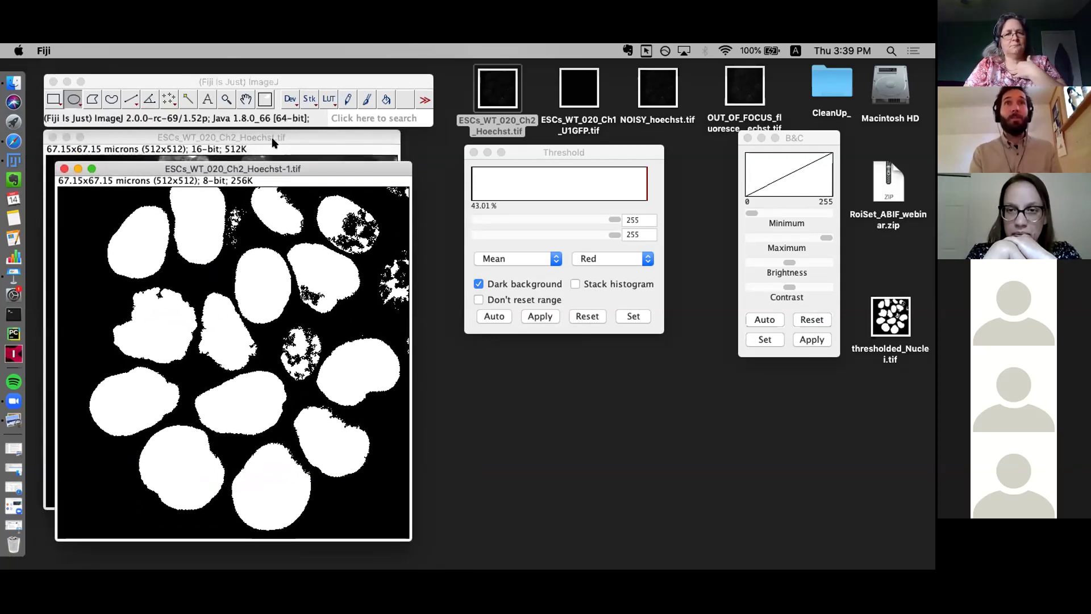
Duplicate the original 16-bit Ch2 Hoechst nuclei image.
left_click(274, 142)
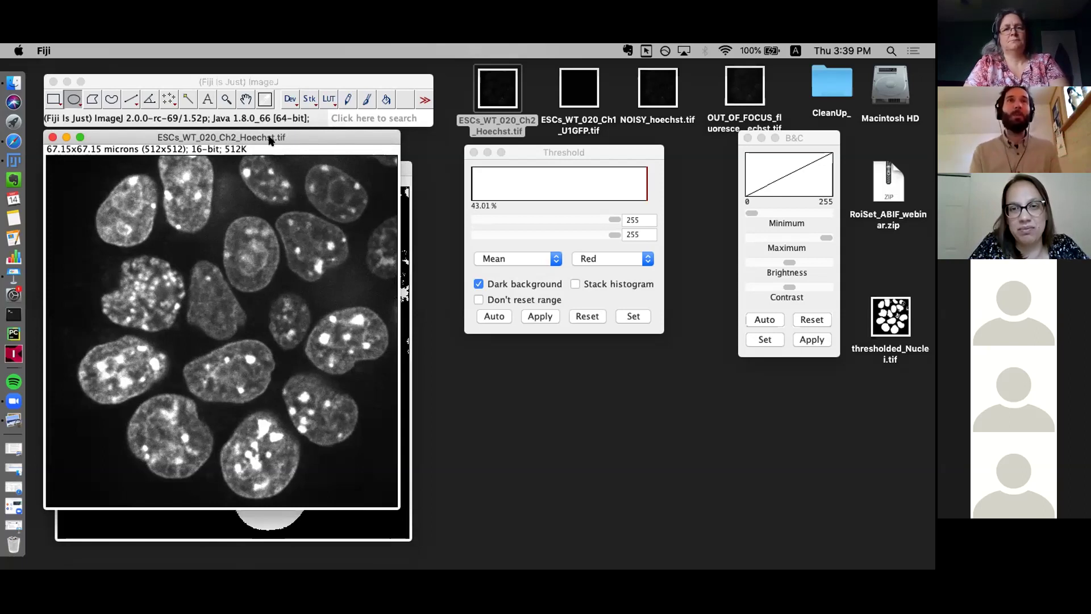
left_click(180, 80)
left_click(134, 50)
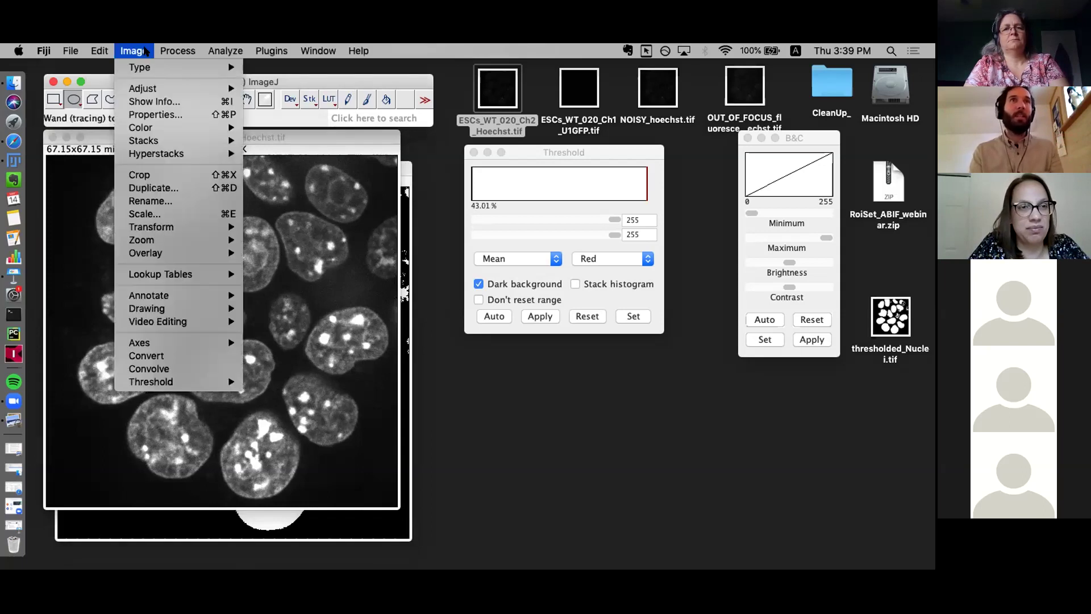
left_click(168, 194)
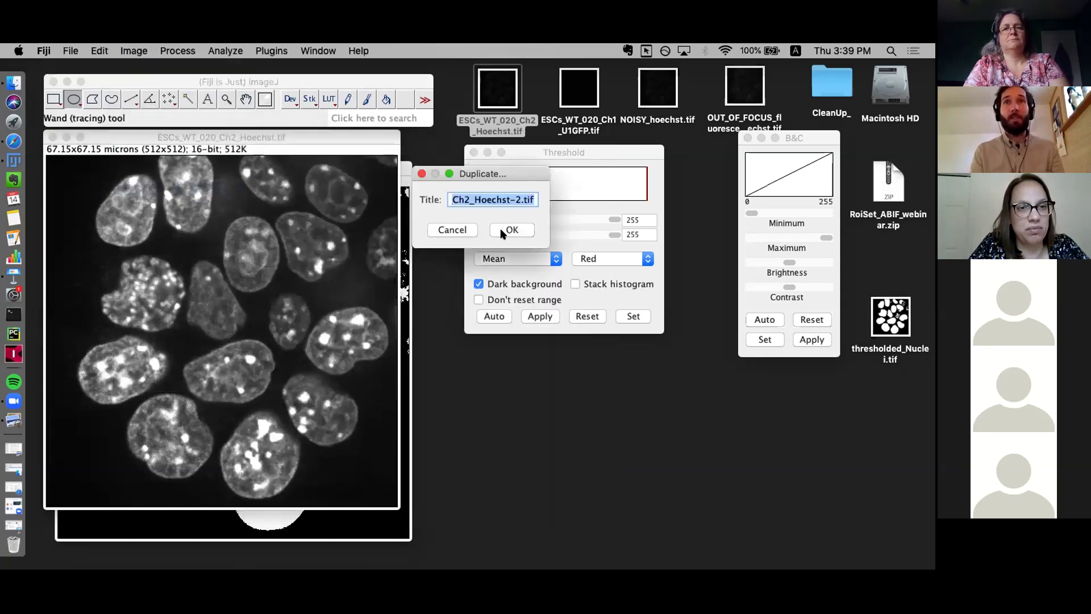
left_click(511, 231)
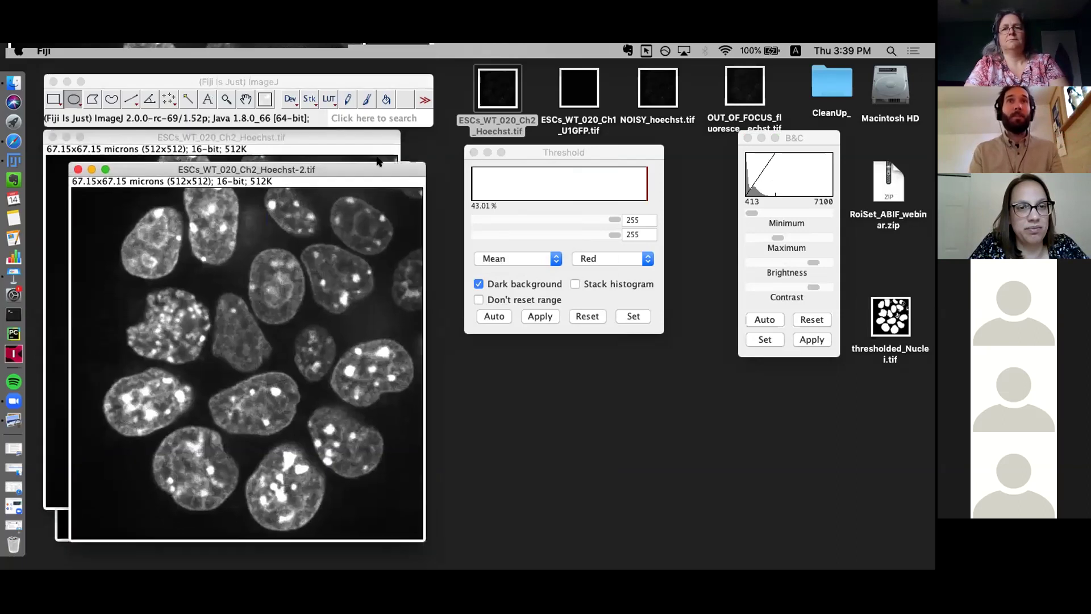
Threshold the new Hoechst duplicate automatically with the Mean method and apply it to create a binary mask.
left_click(535, 150)
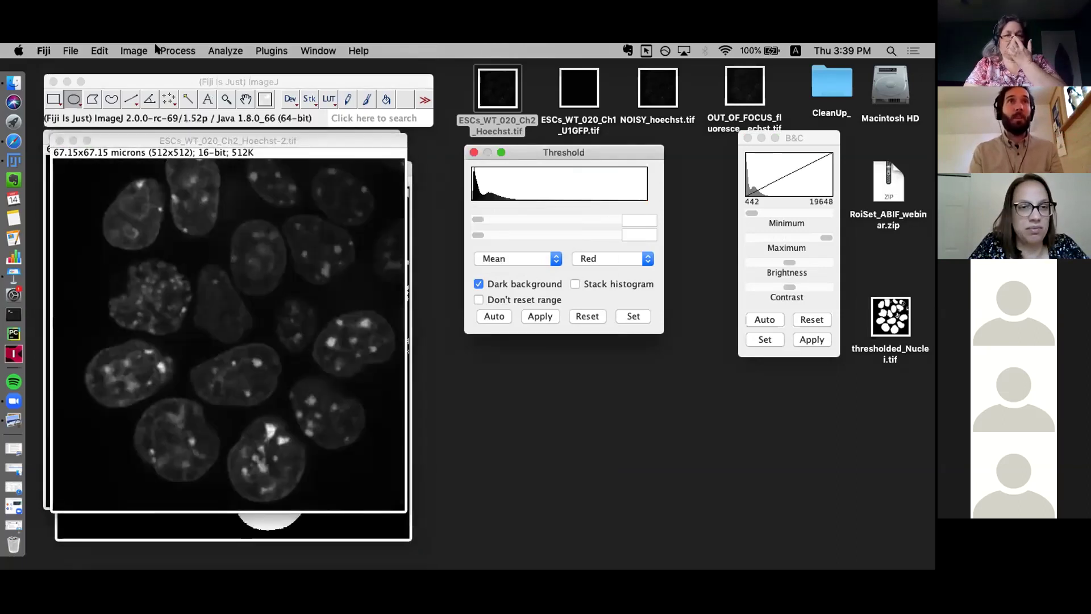
left_click(120, 50)
mouse_move(185, 88)
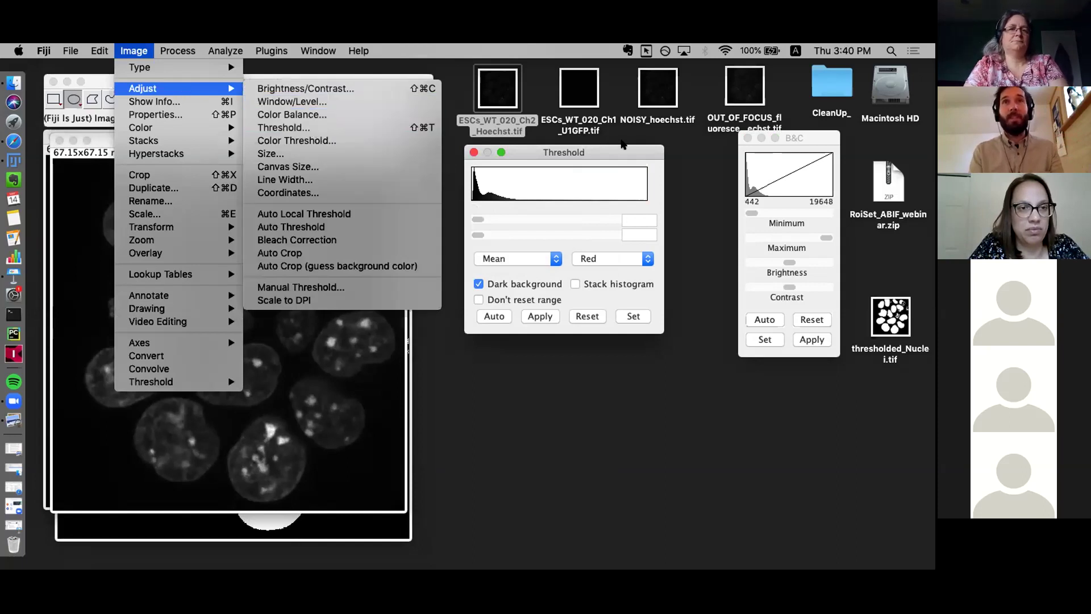
left_click(599, 152)
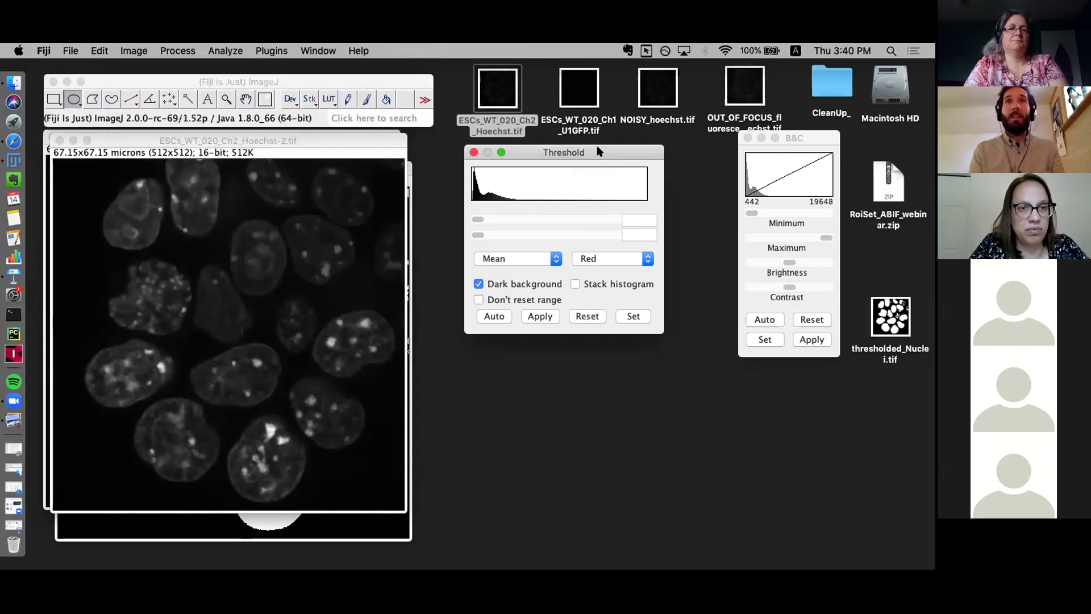
left_click(554, 259)
left_click(528, 301)
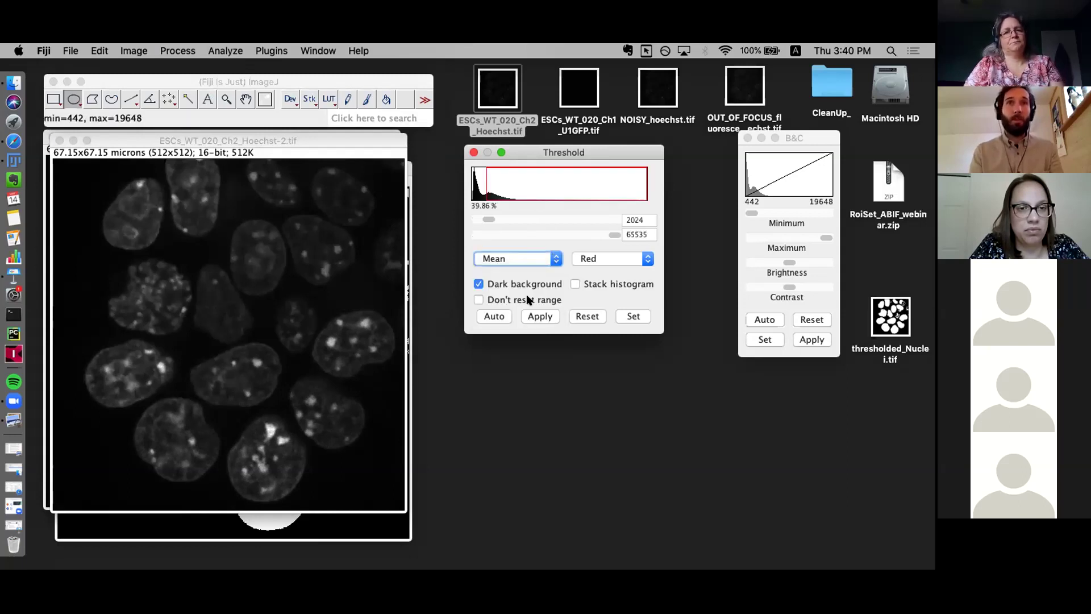
left_click(495, 316)
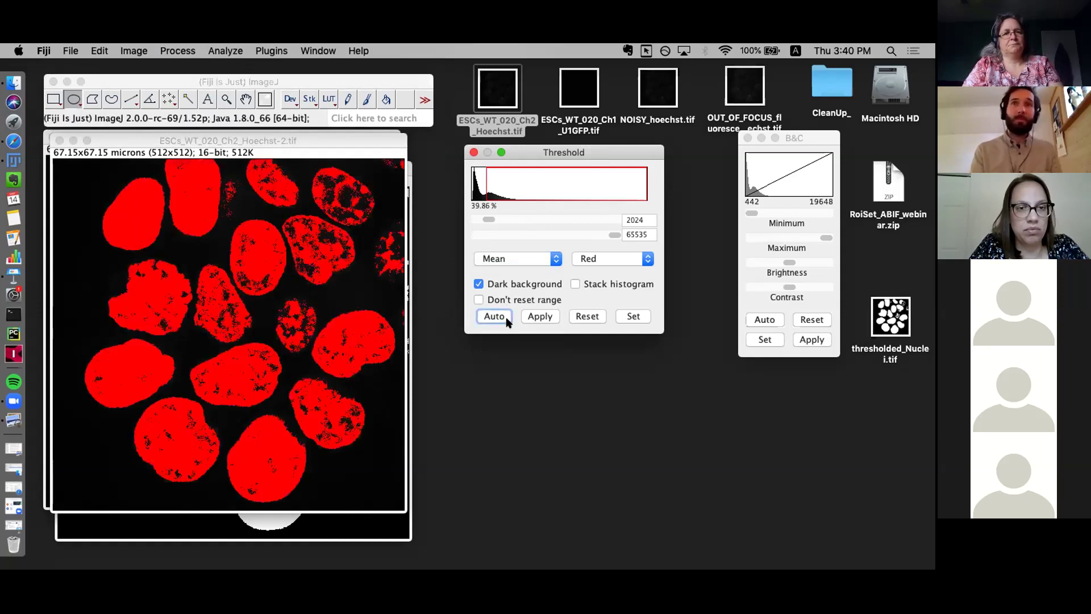
left_click(540, 316)
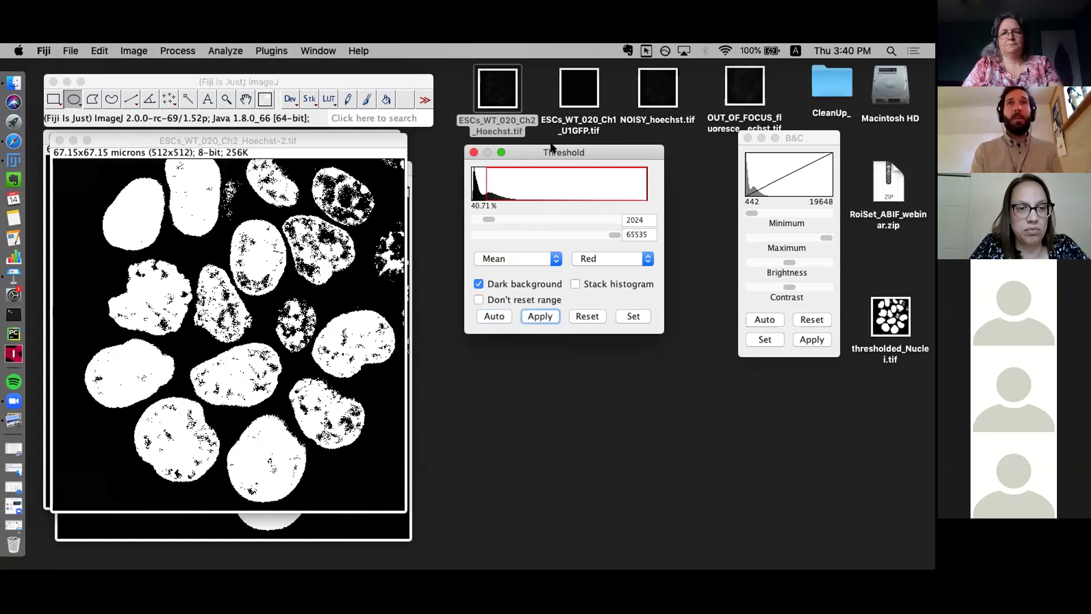
Duplicate the new binary mask, offset the copy beside it, and reset the red threshold overlay on the first mask.
left_click_drag(552, 149, 708, 94)
left_click(351, 140)
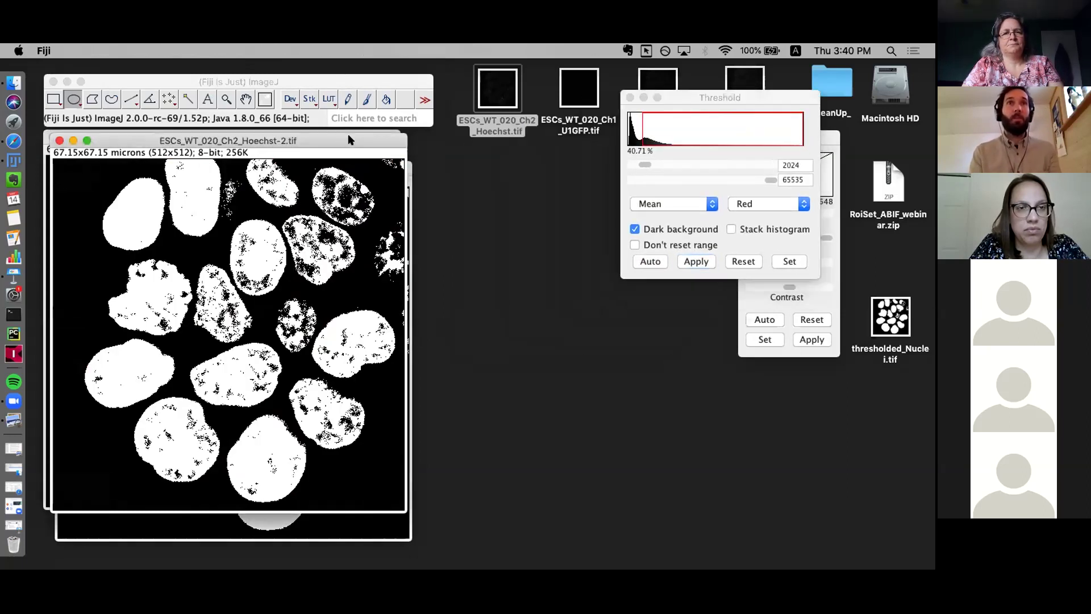
left_click_drag(349, 140, 341, 140)
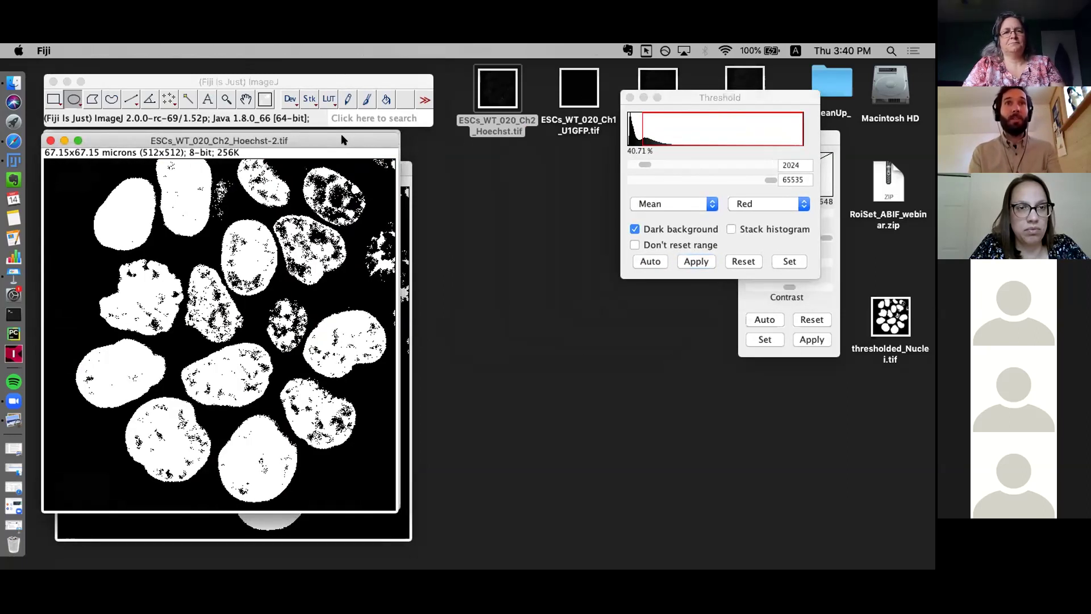
left_click(183, 84)
left_click(136, 51)
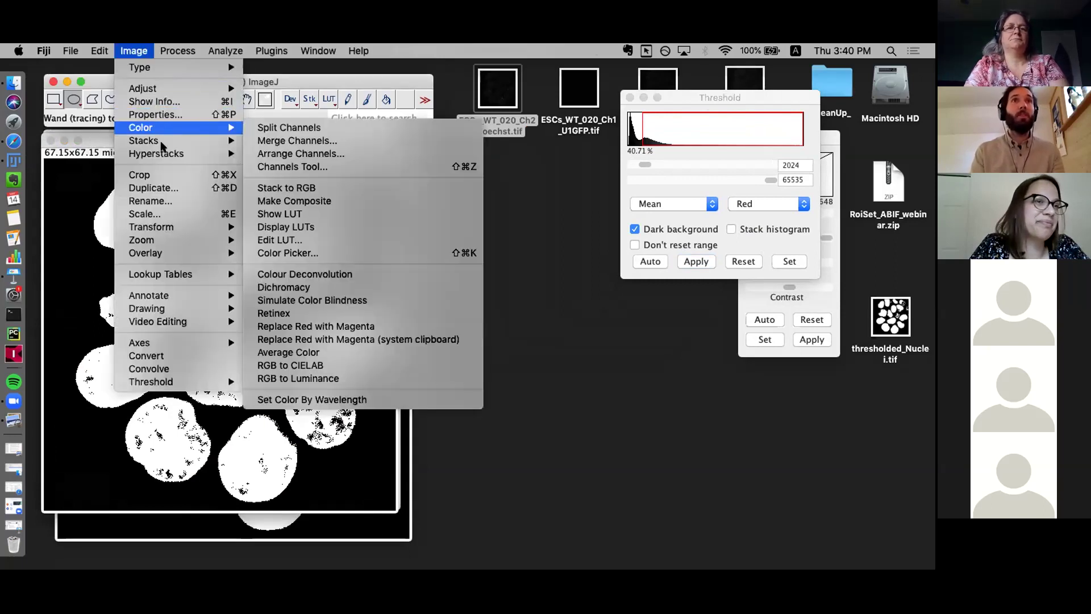
left_click(170, 187)
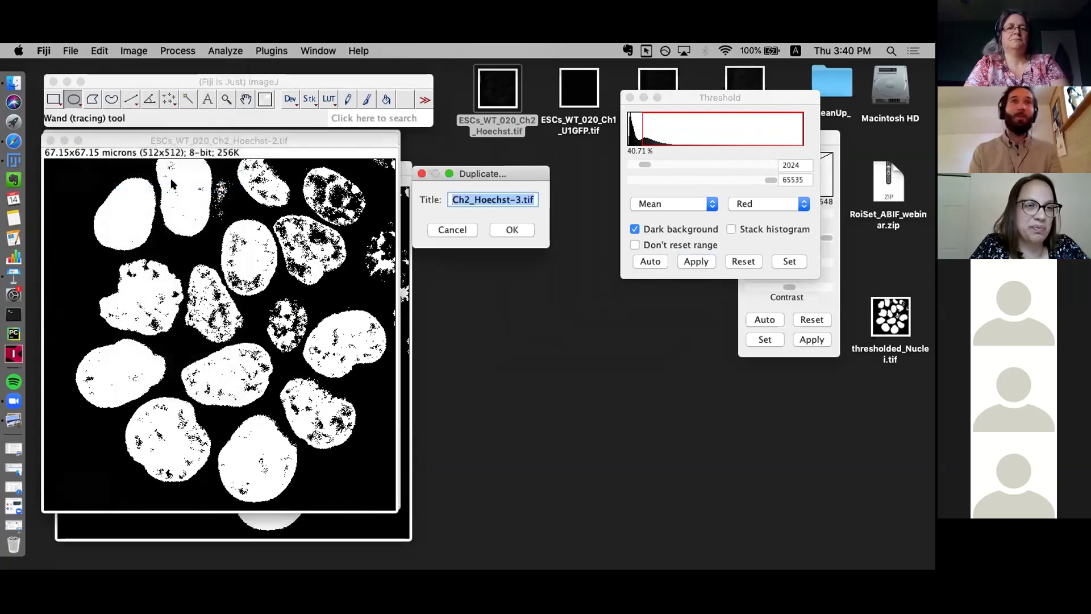
left_click(503, 226)
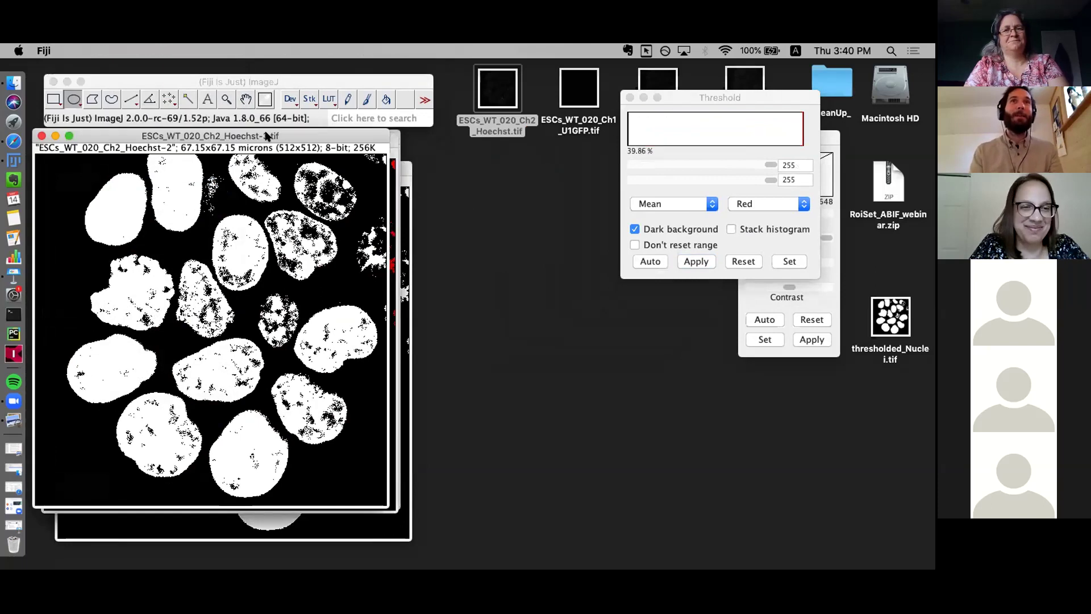
left_click_drag(266, 137, 619, 136)
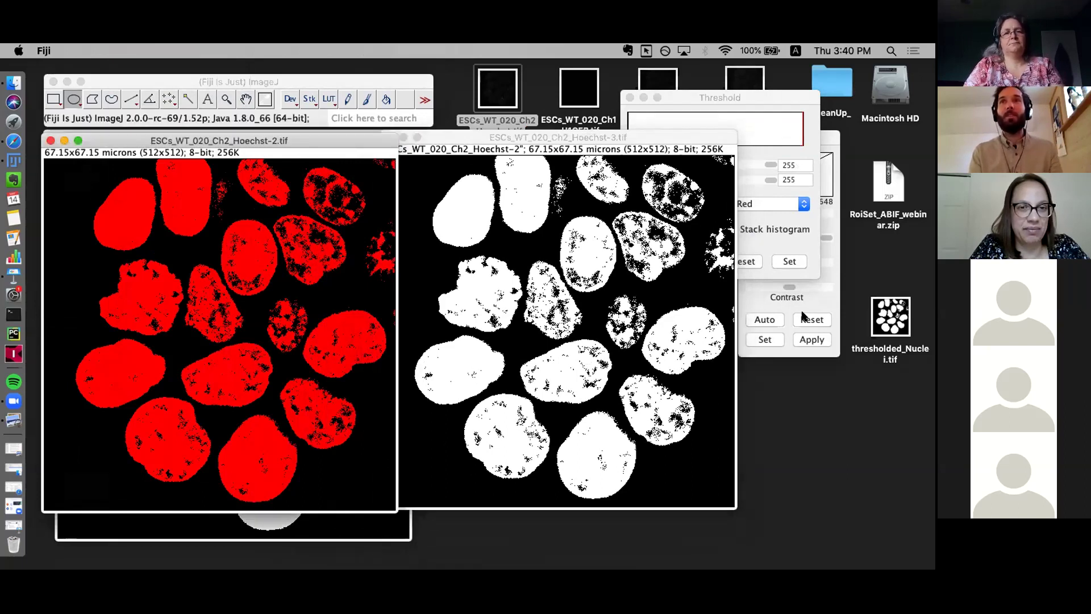
left_click(748, 262)
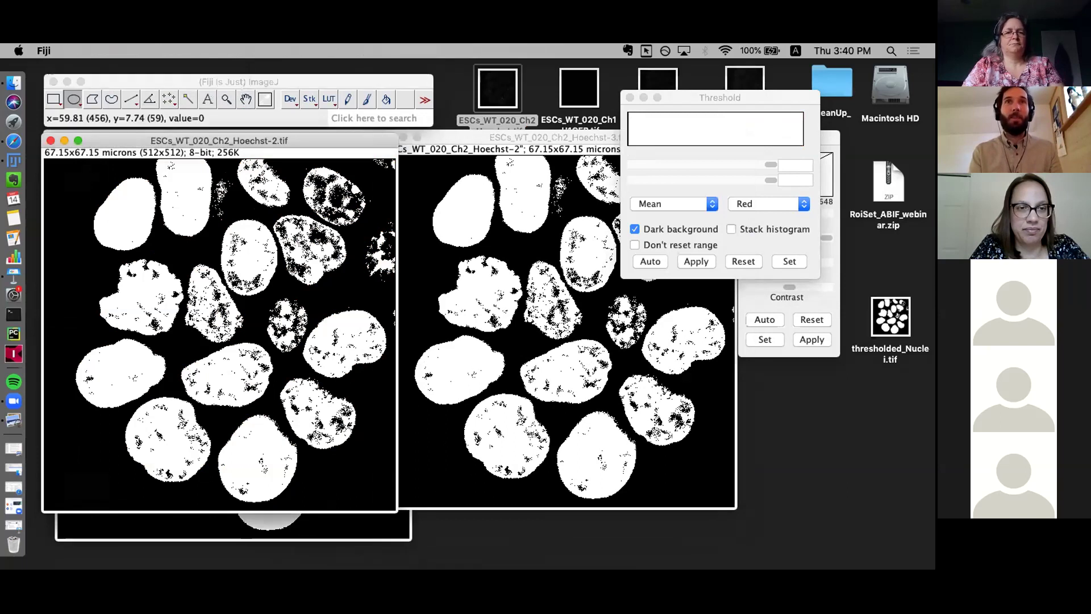
left_click_drag(467, 142, 328, 160)
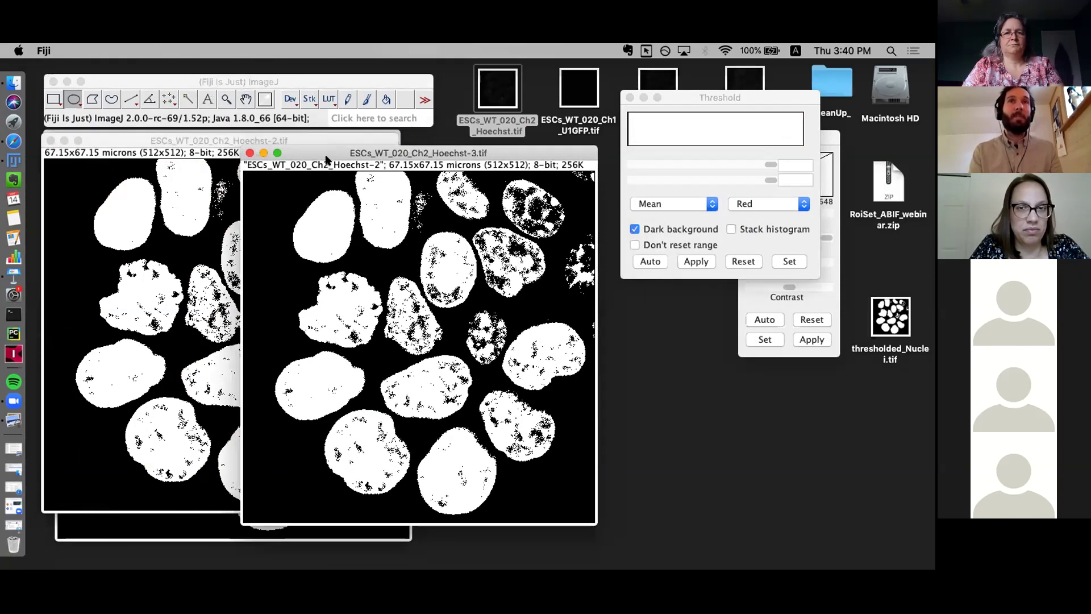
Invert the lookup table of the duplicated mask and place it beside the non-inverted mask.
left_click(203, 81)
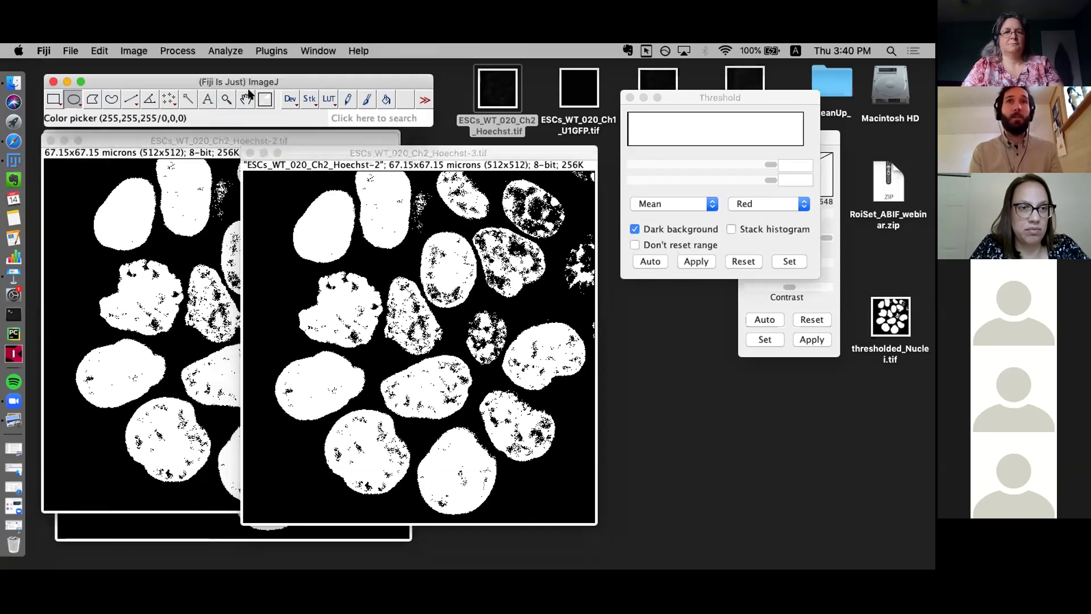
left_click(134, 50)
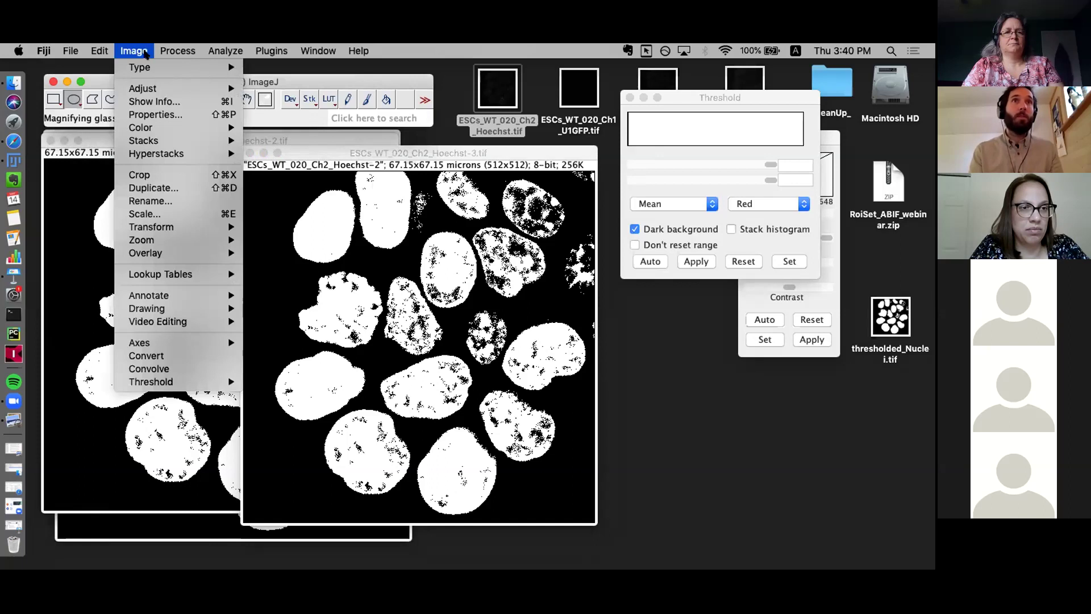
mouse_move(187, 274)
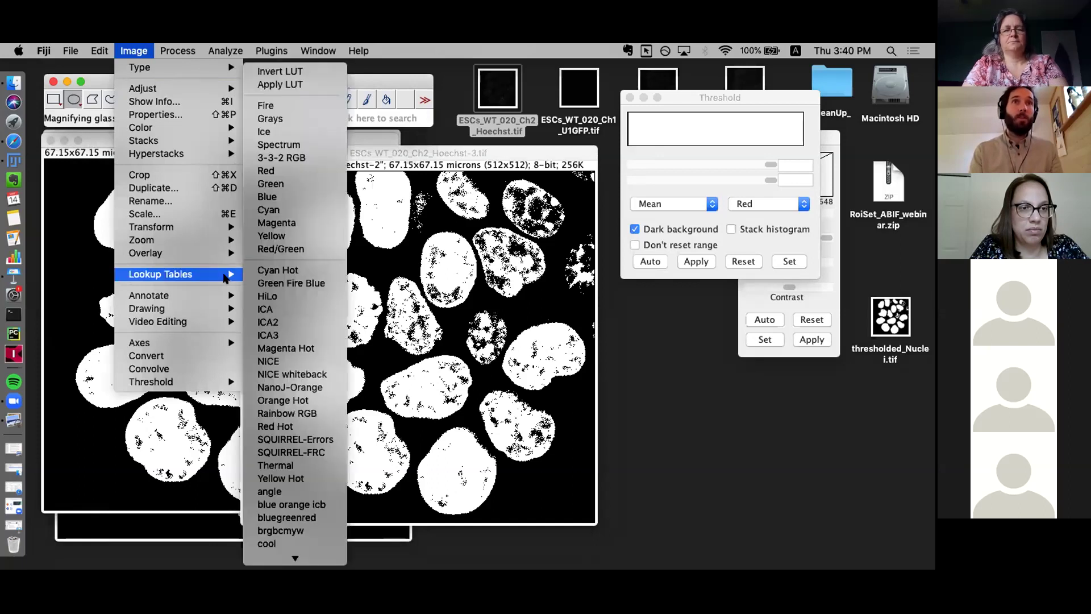
left_click(284, 72)
left_click_drag(361, 157, 484, 117)
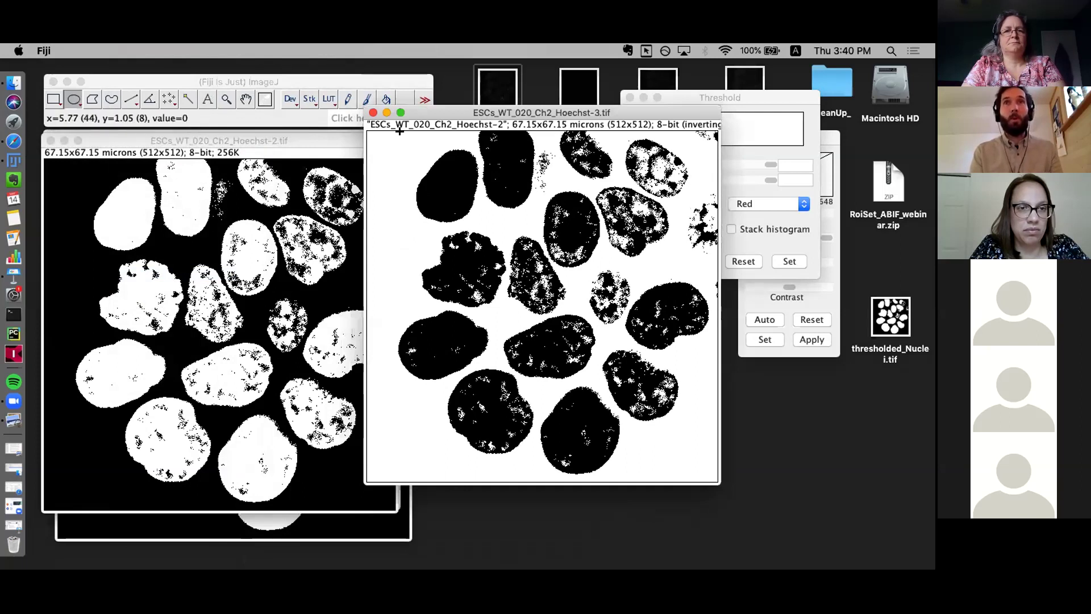
Fill the holes in the nuclei of the non-inverted binary mask.
left_click(221, 149)
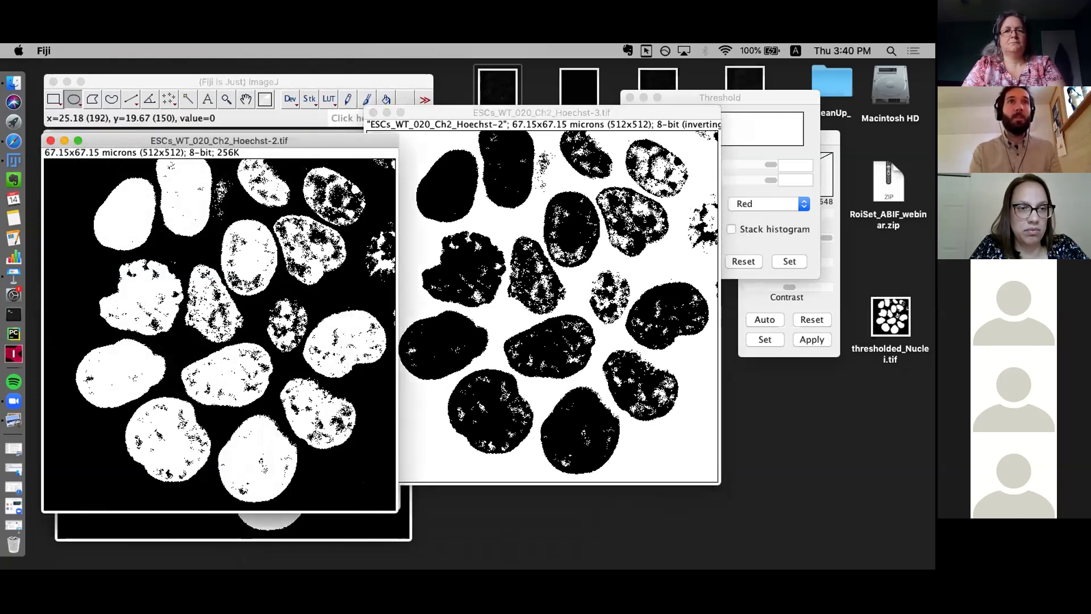
left_click(192, 80)
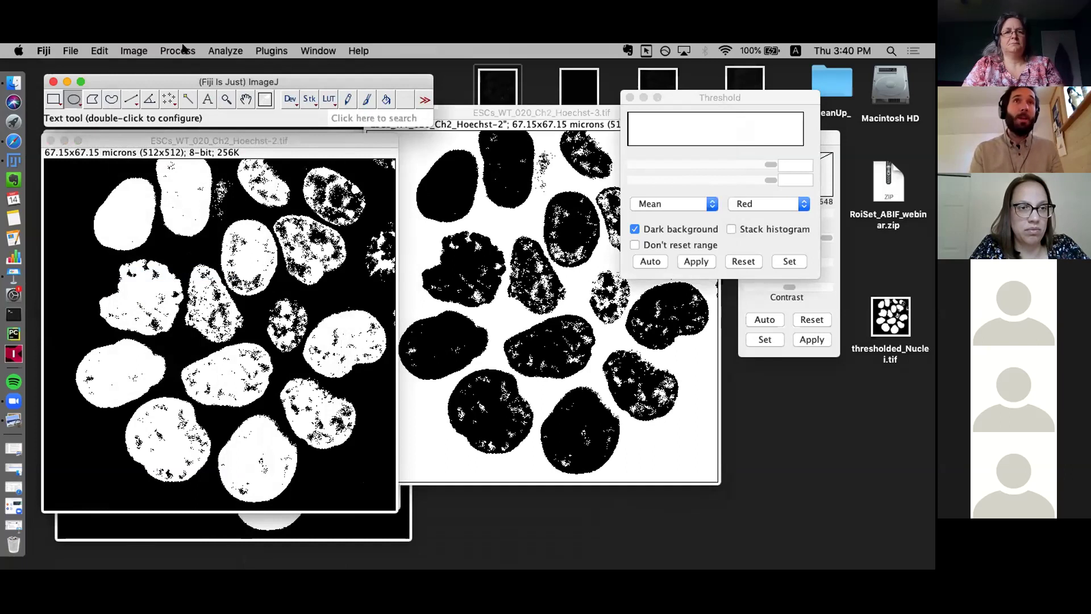
left_click(183, 50)
mouse_move(256, 158)
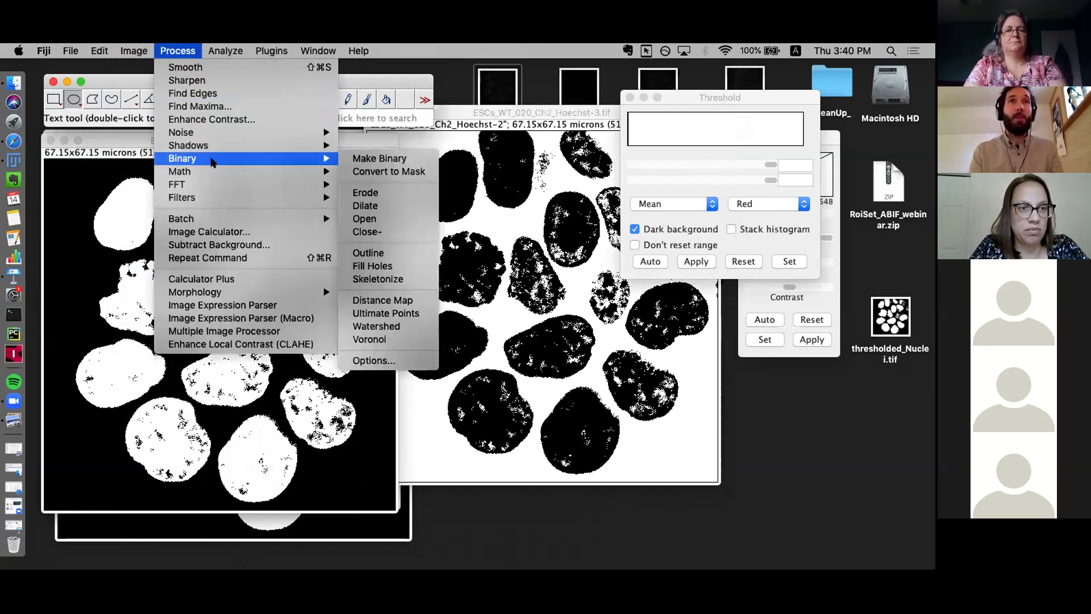
left_click(380, 266)
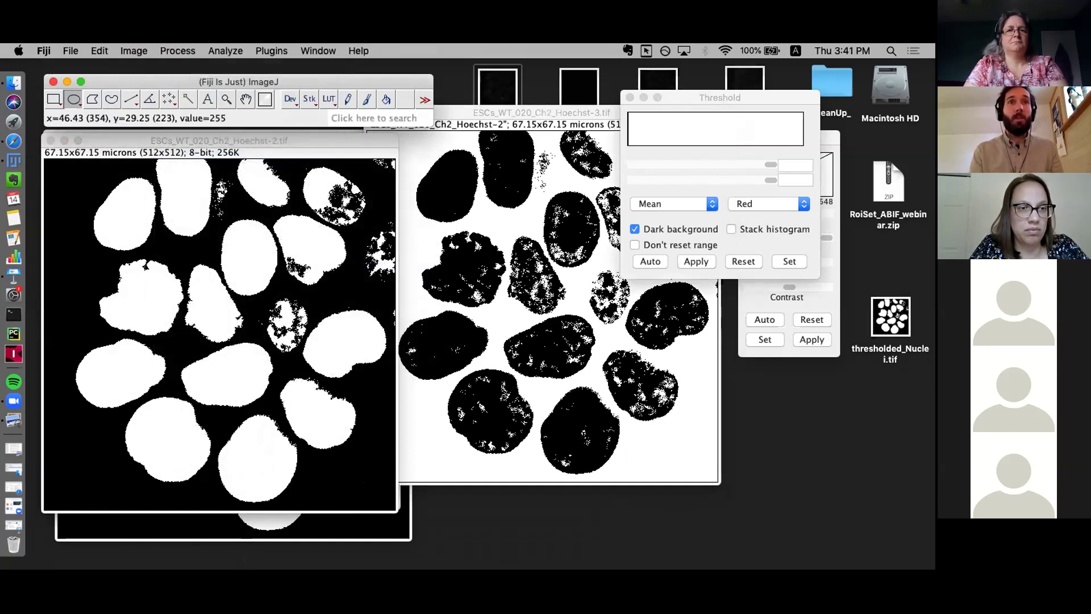
Try the binary Fill Holes command on the mask copy with the inverted lookup table and set it beside the other mask.
left_click_drag(499, 107, 286, 146)
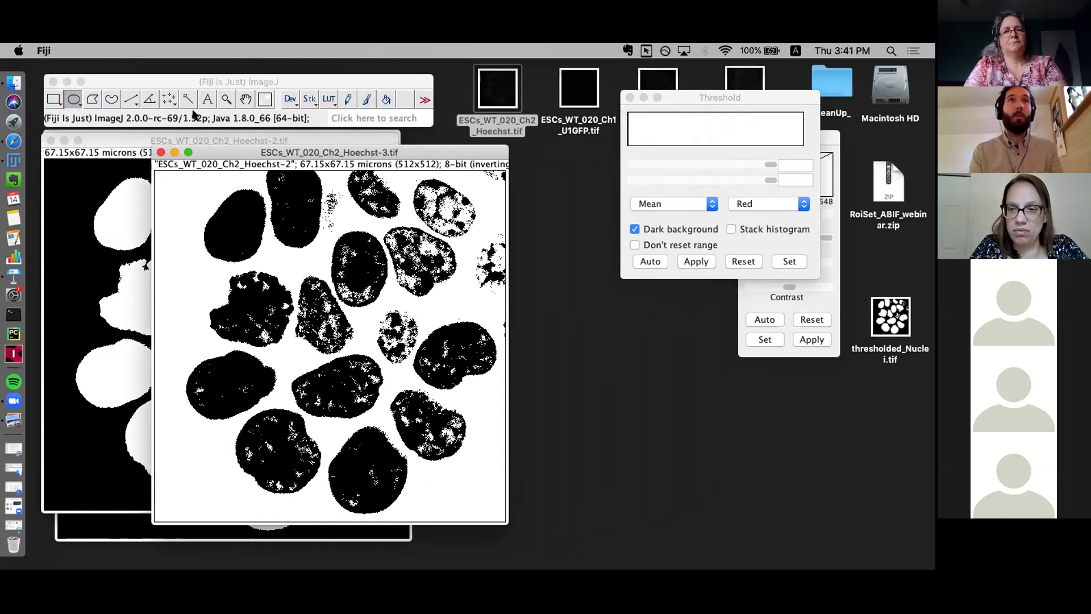
left_click(180, 84)
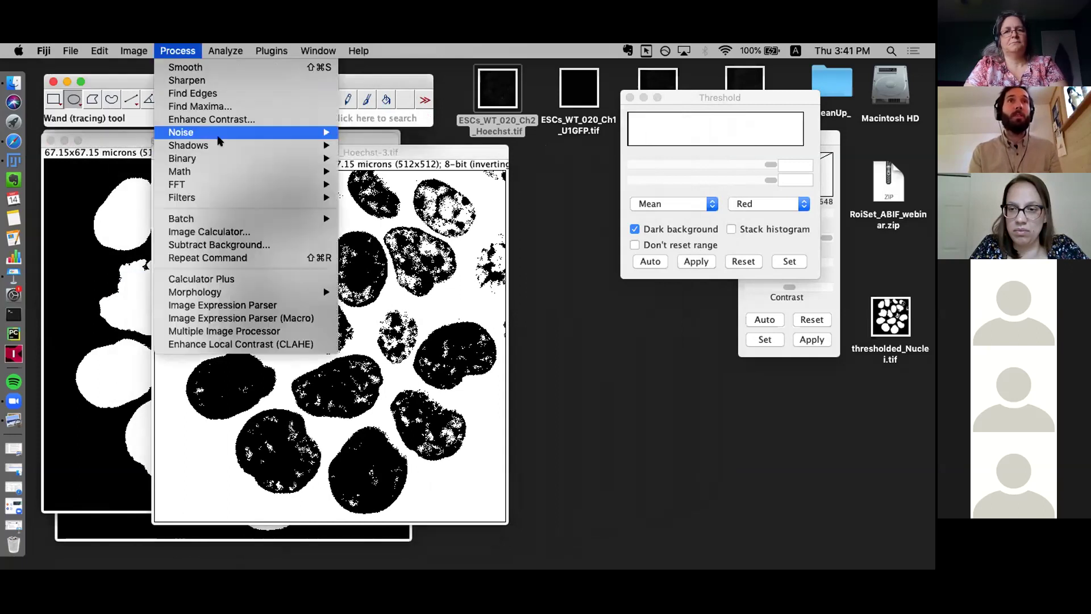
mouse_move(231, 158)
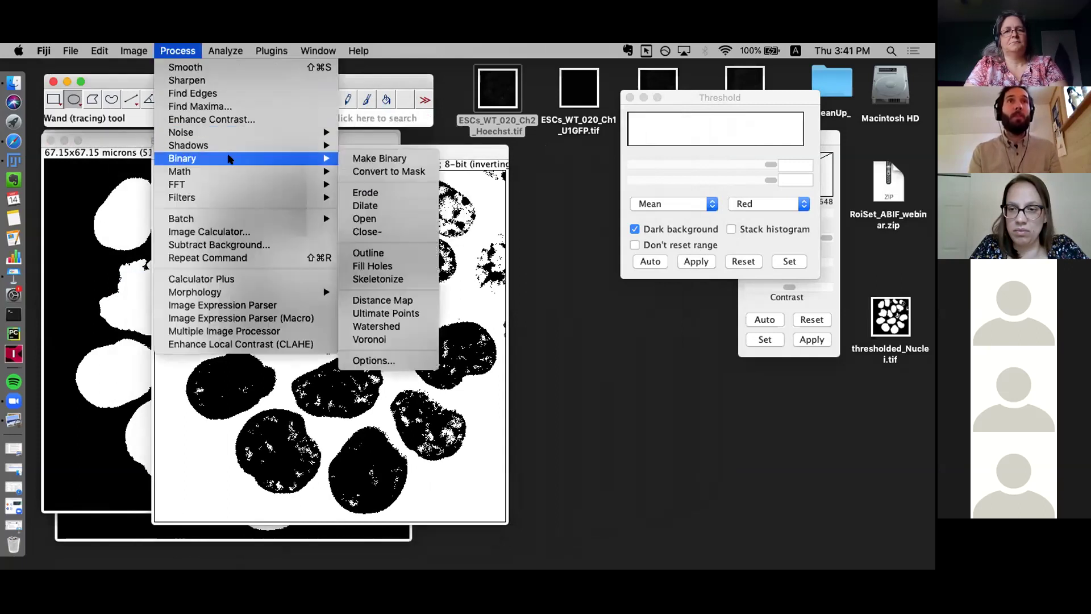
left_click(382, 268)
left_click_drag(408, 155, 690, 138)
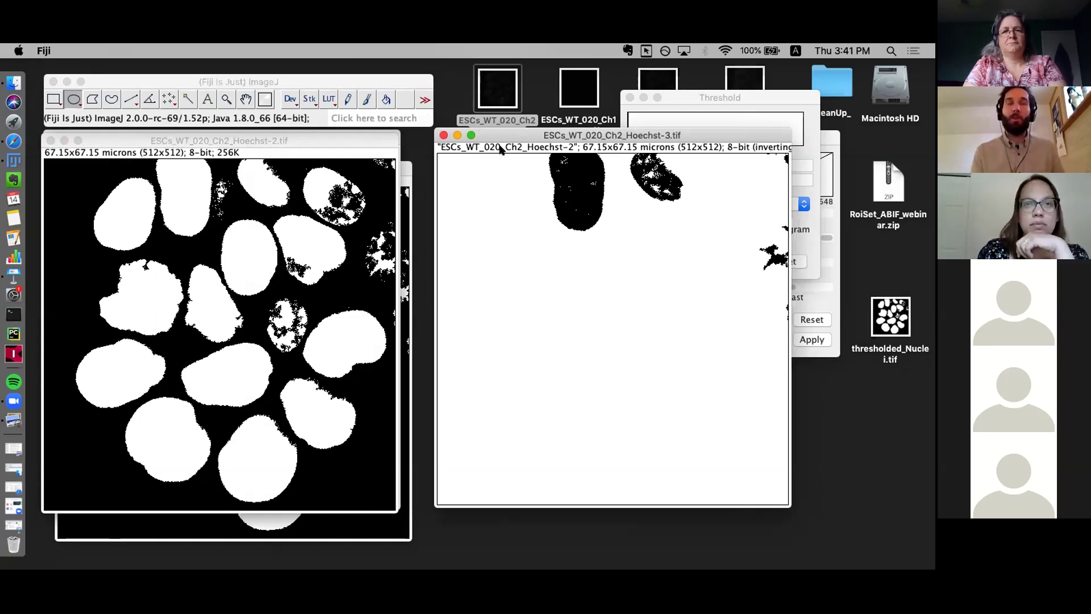
Move the inverted-lookup-table mask copy aside and close it without saving.
left_click_drag(514, 138, 468, 162)
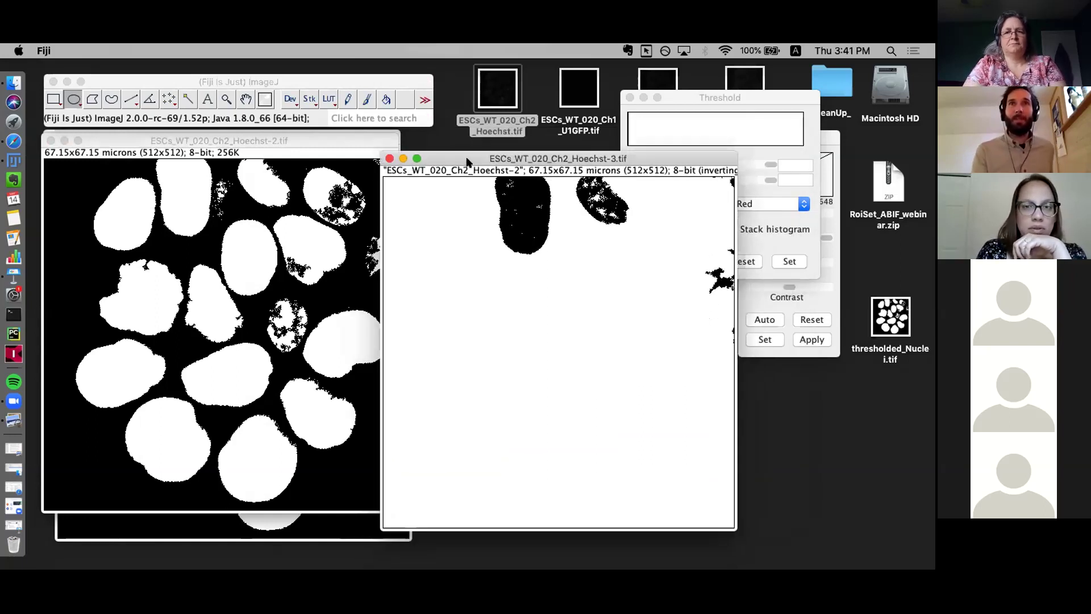
left_click(389, 159)
left_click(411, 238)
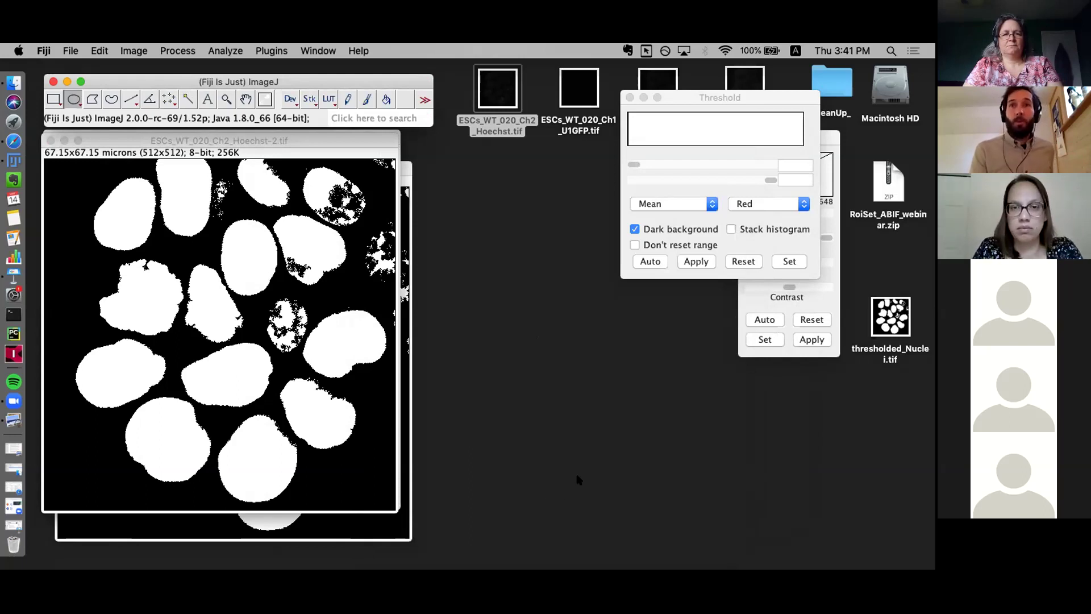
Check the foreground, background and selection colors in the Colors options and accept them as they are.
left_click(130, 51)
mouse_move(105, 50)
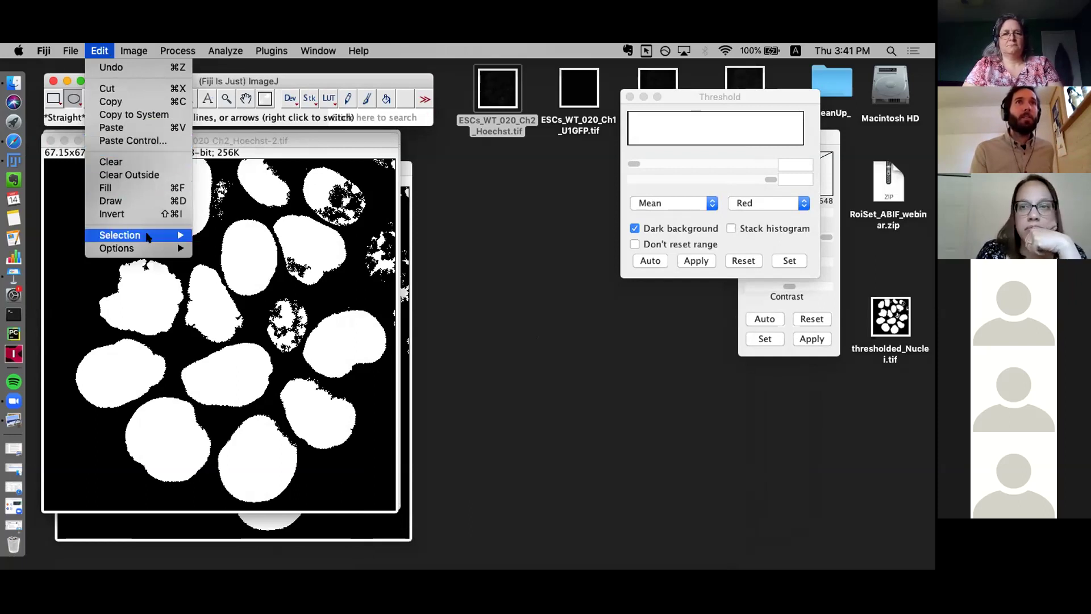
mouse_move(147, 249)
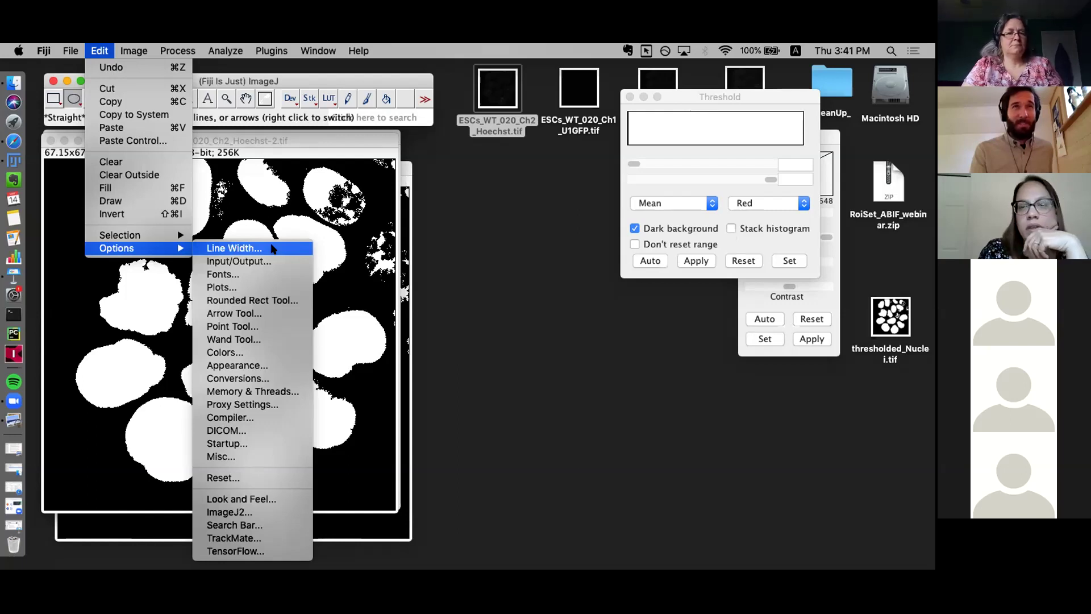
left_click(287, 353)
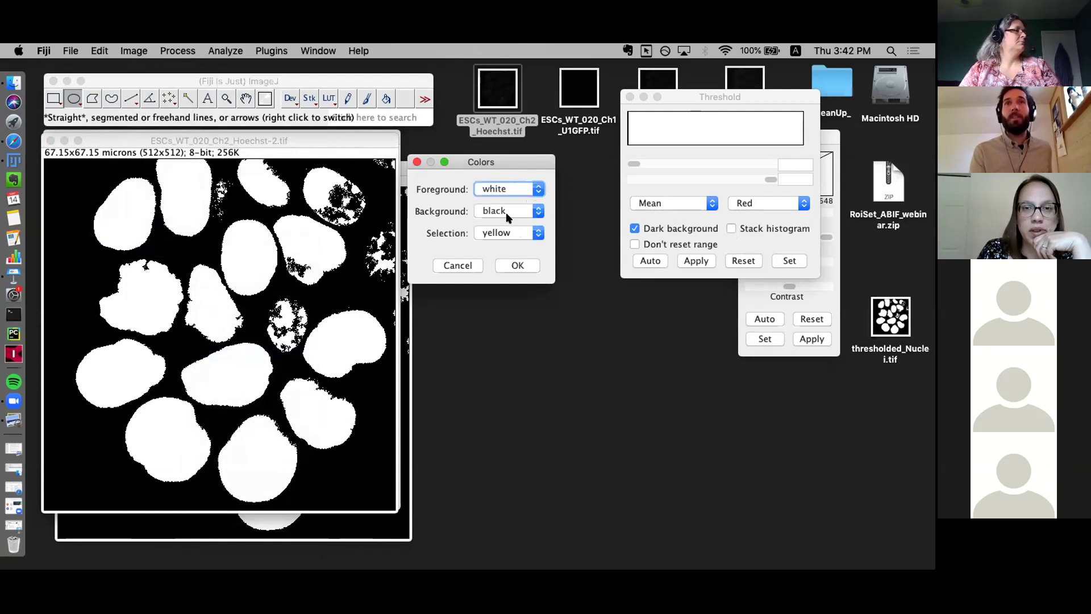
left_click(503, 266)
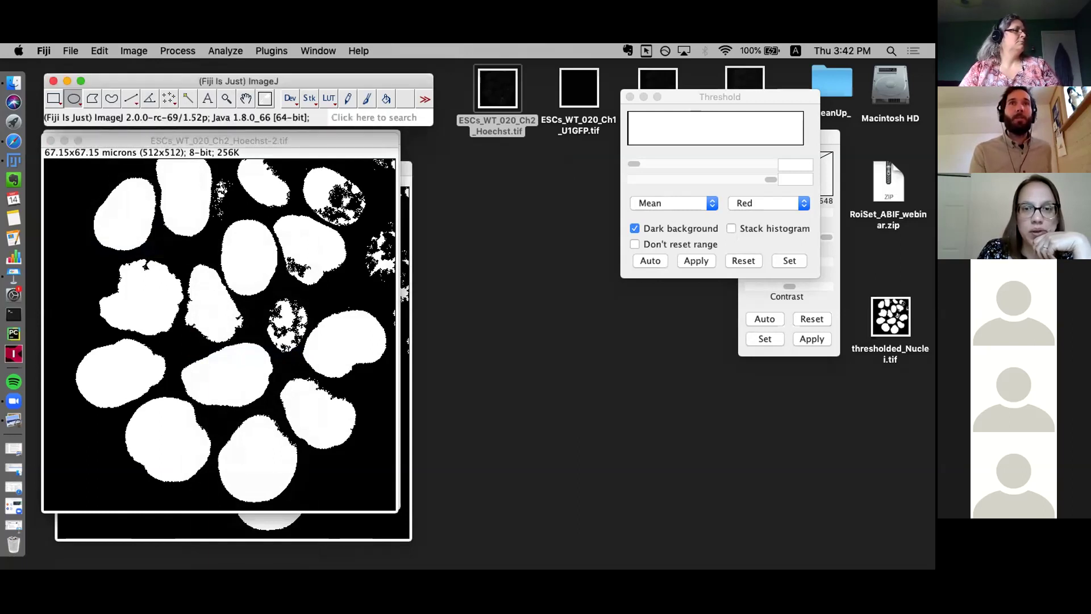
left_click_drag(283, 143, 288, 141)
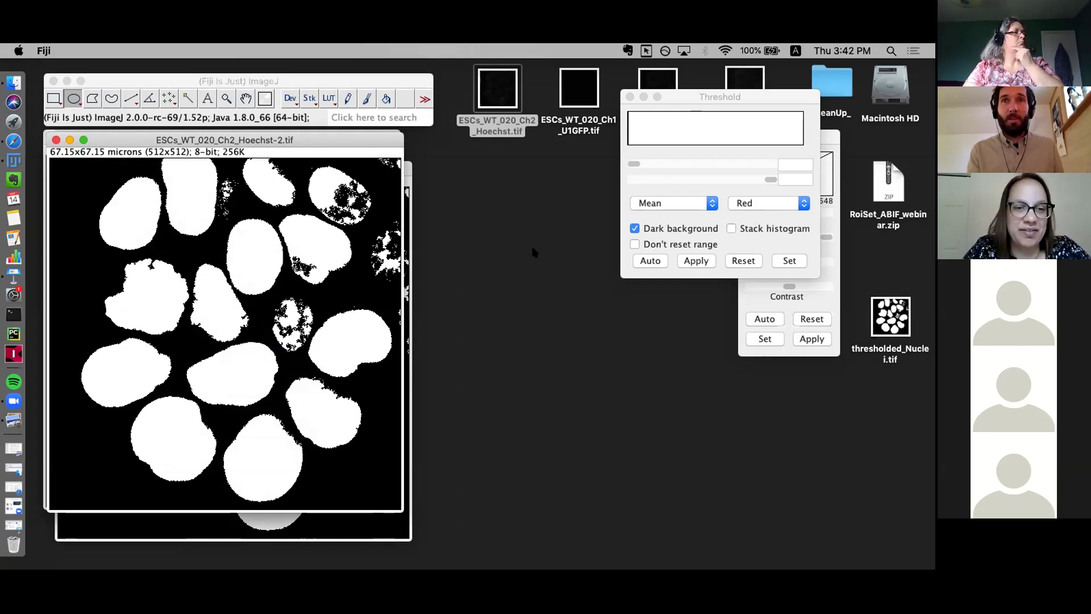
left_click(183, 75)
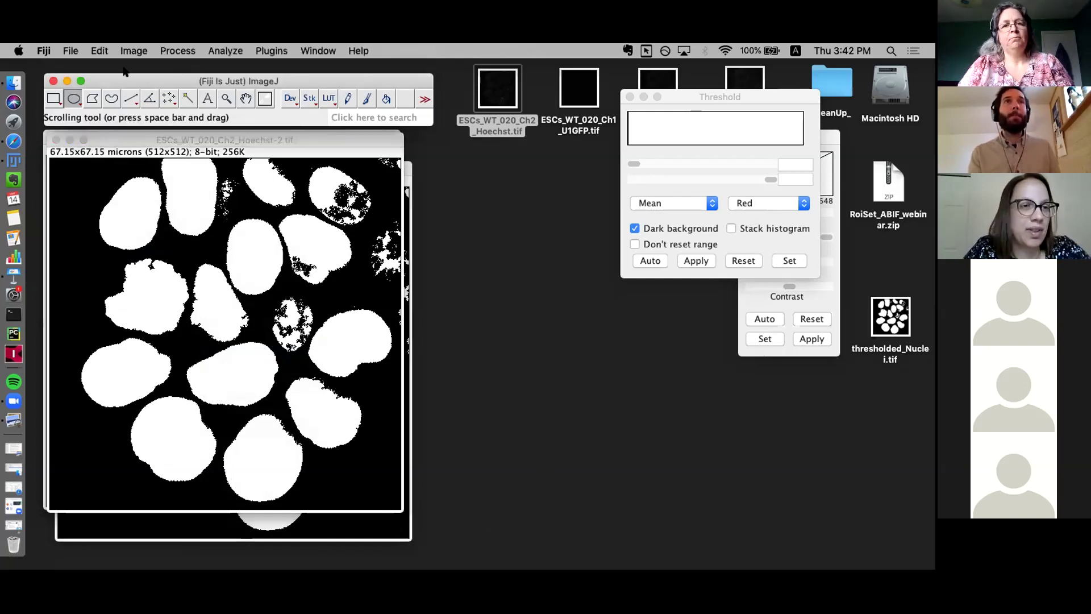
left_click(97, 50)
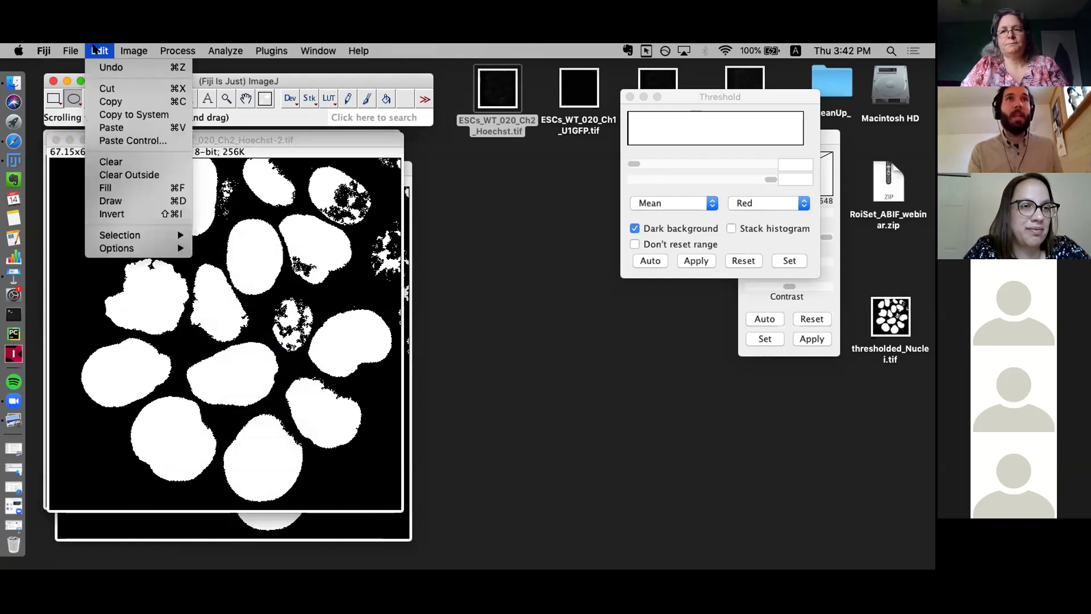
mouse_move(151, 251)
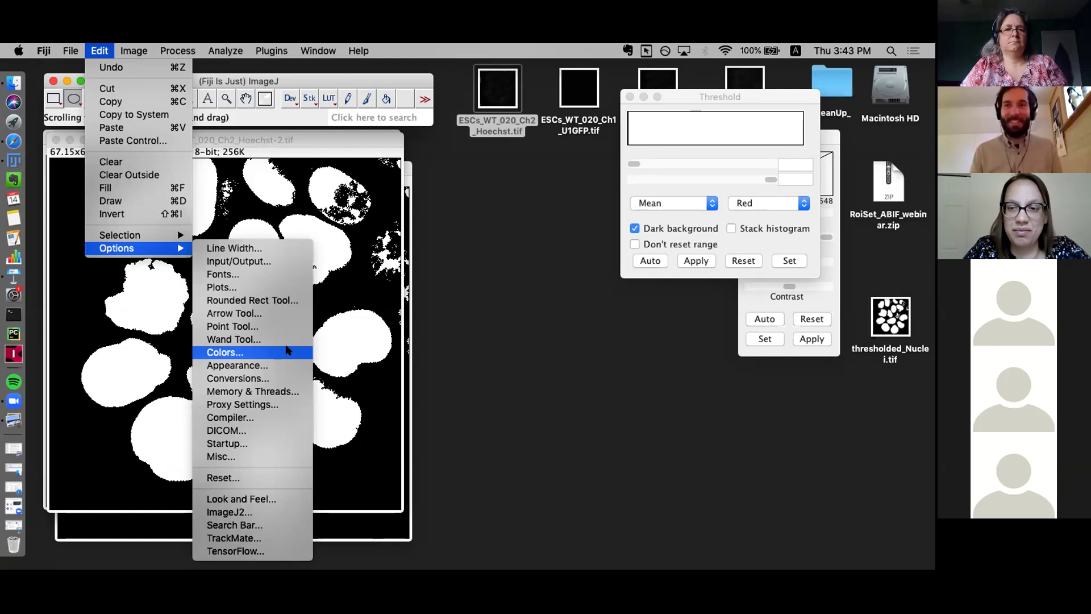
left_click(494, 161)
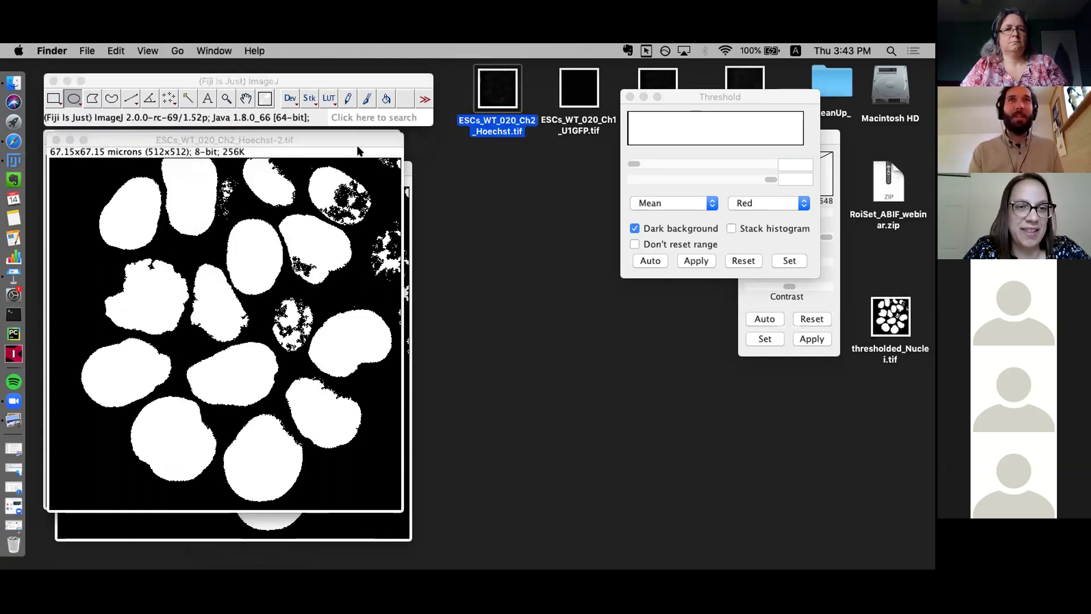
left_click_drag(345, 141, 336, 144)
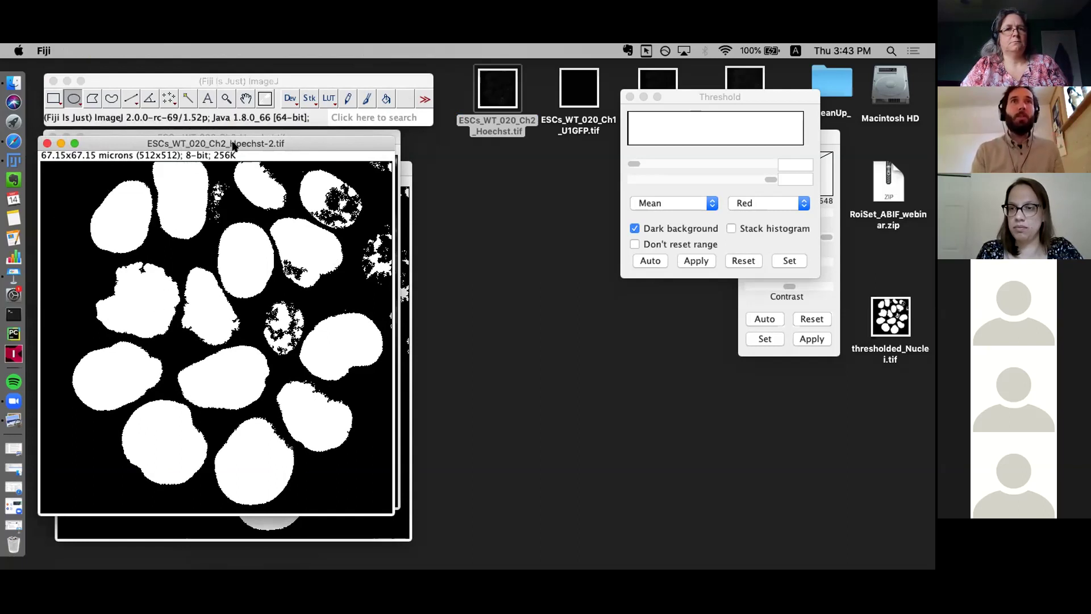
left_click_drag(233, 146, 238, 140)
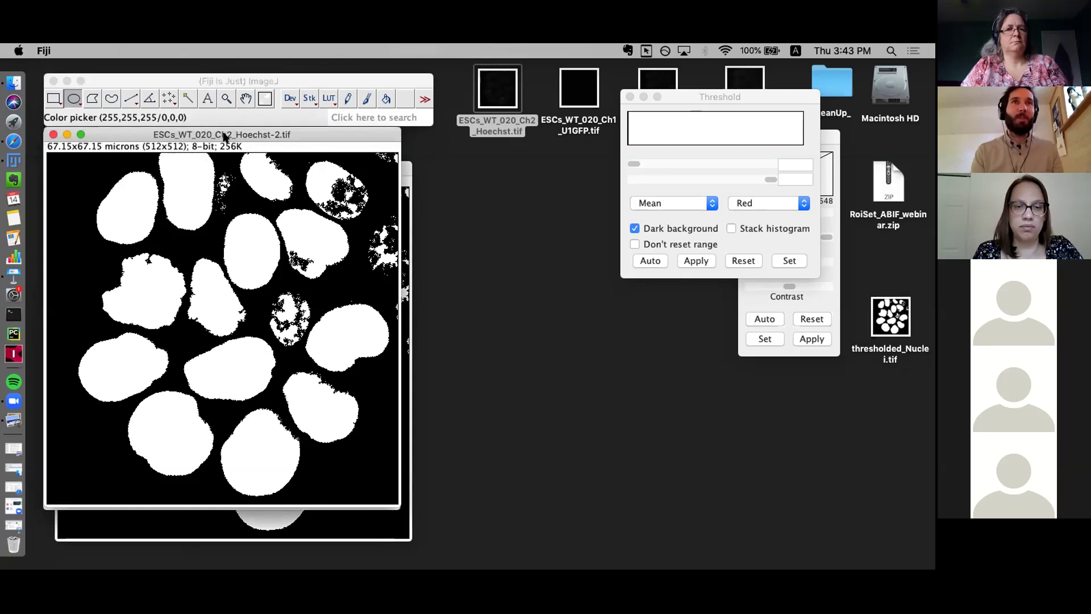
left_click_drag(225, 137, 226, 143)
Analyze the mask's particles with size 0-Infinity and circularity 0.00-1.00, excluding edges and adding to the ROI Manager, and place the manager beside the mask.
left_click(247, 75)
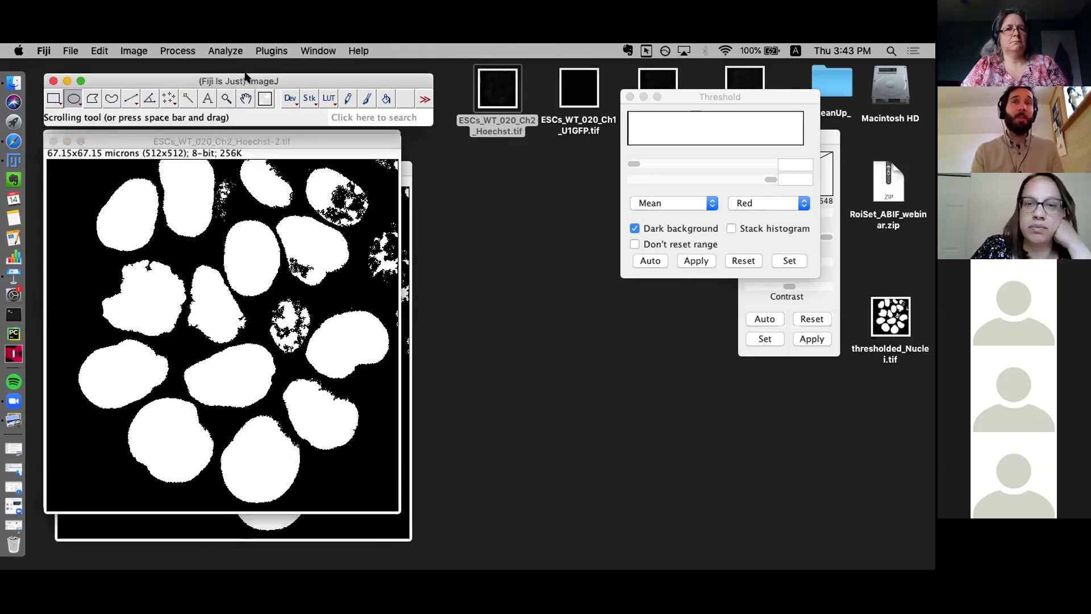
left_click(224, 51)
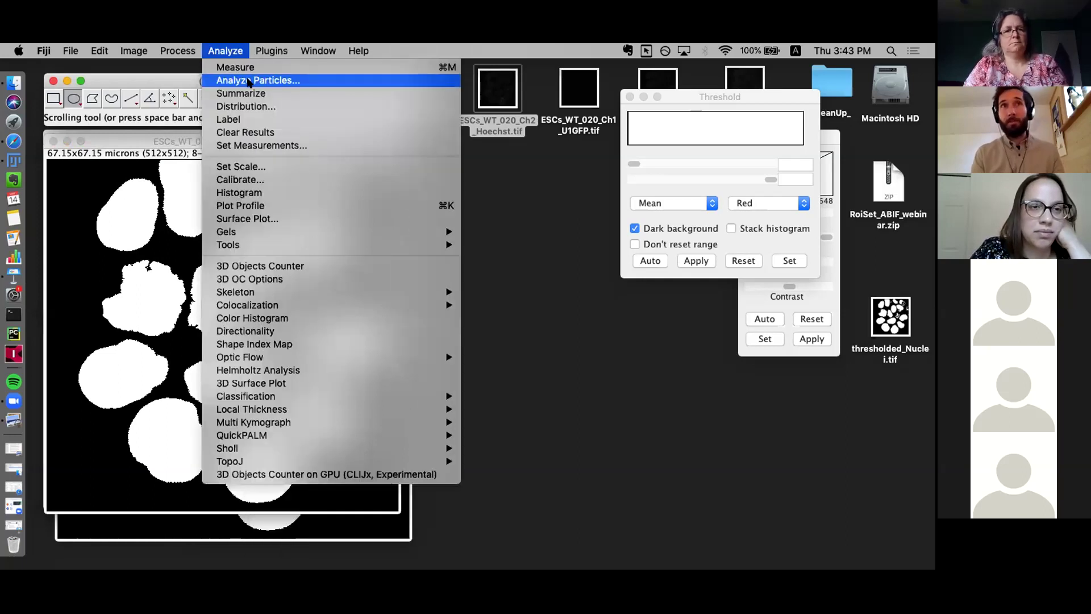
left_click(321, 80)
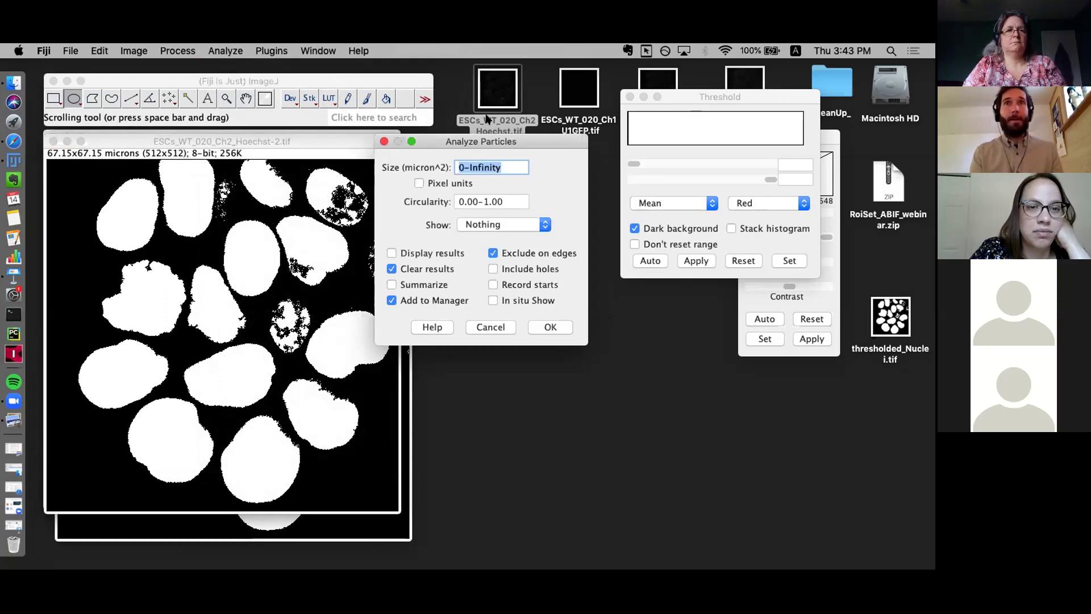
left_click_drag(466, 137, 487, 154)
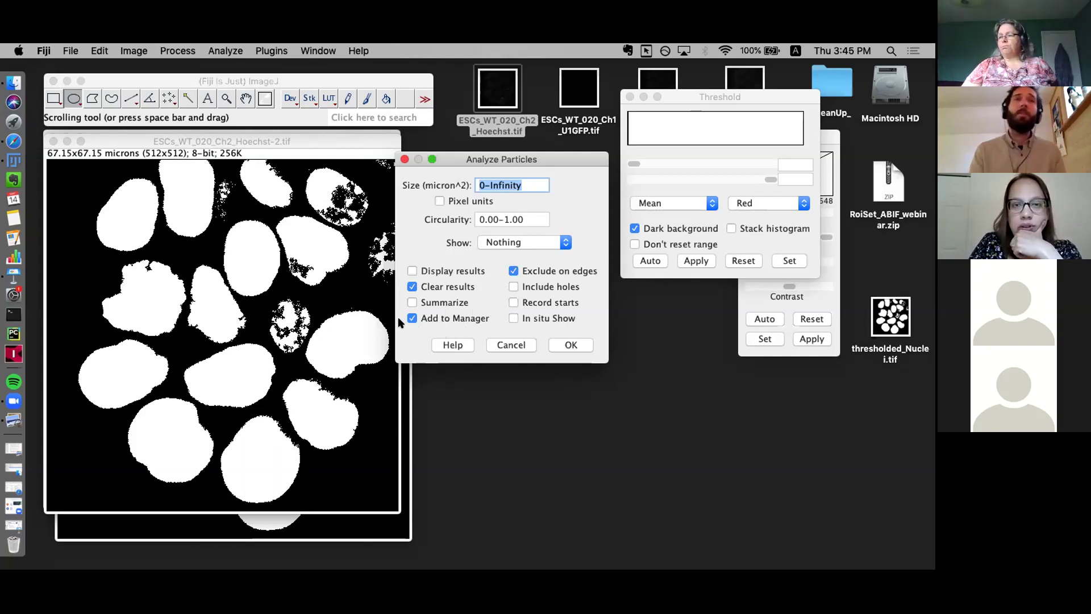
mouse_move(526, 158)
left_mouse_down()
mouse_move(547, 140)
mouse_move(546, 150)
left_mouse_up()
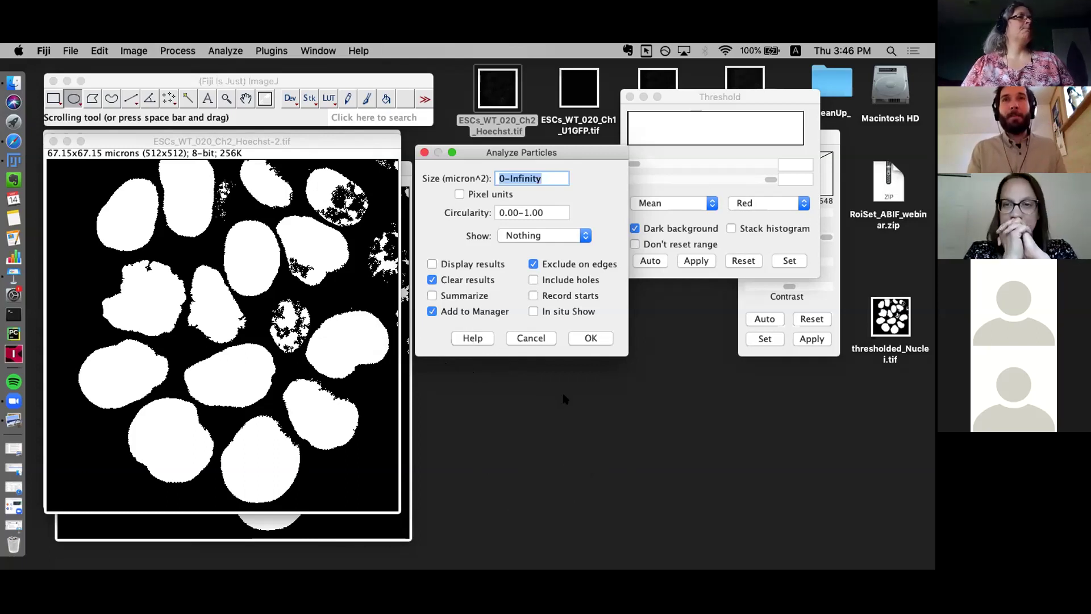
left_click_drag(500, 152, 498, 140)
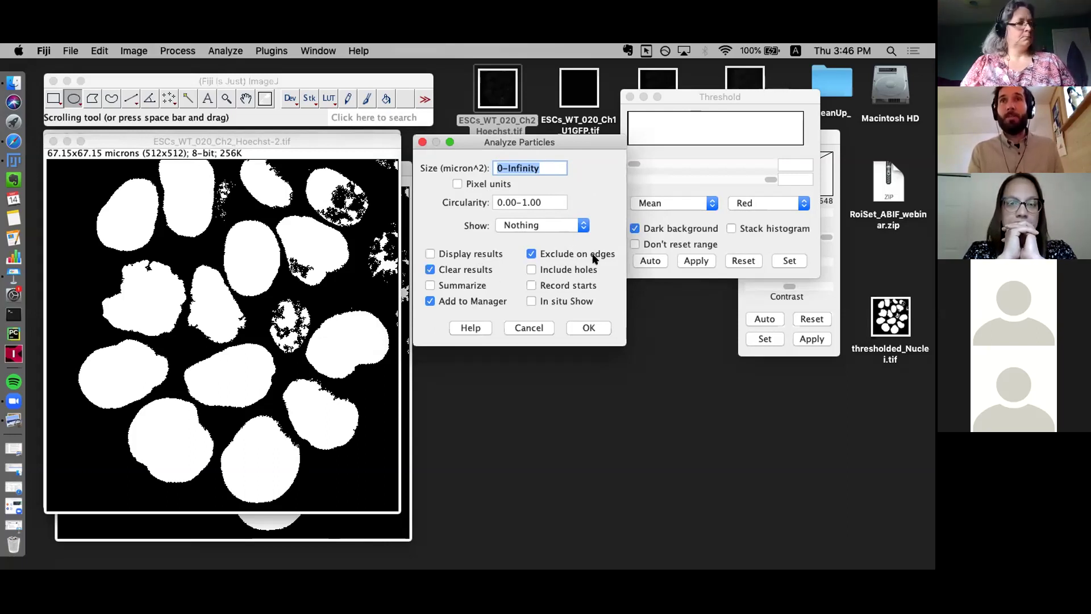
left_click(593, 328)
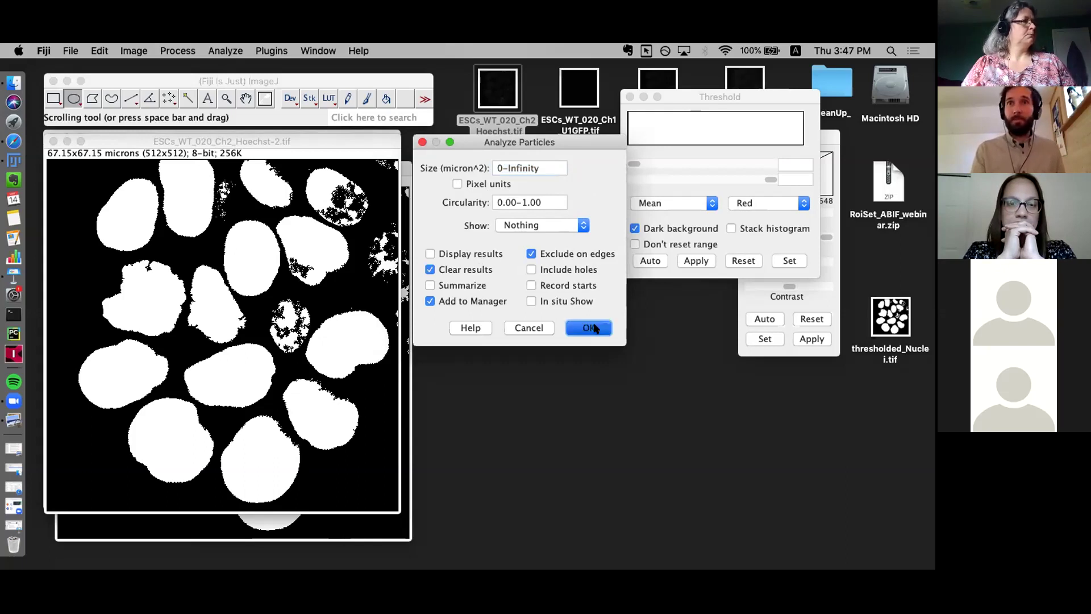
left_click_drag(772, 163, 565, 147)
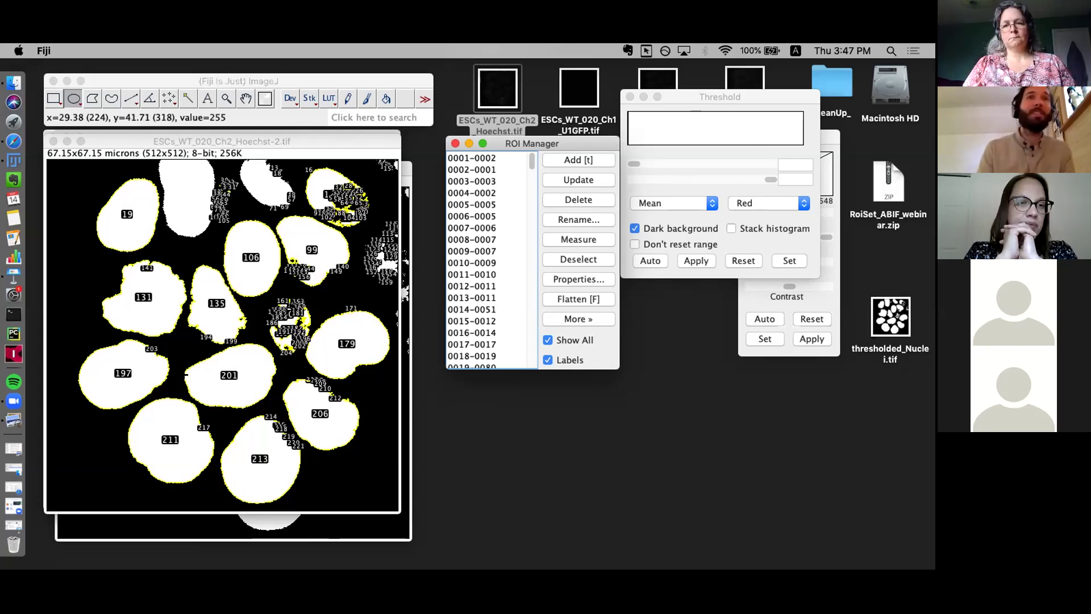
Step through the ROI Manager entries from the first to the last, examining which particles were detected in the mask.
left_click(484, 160)
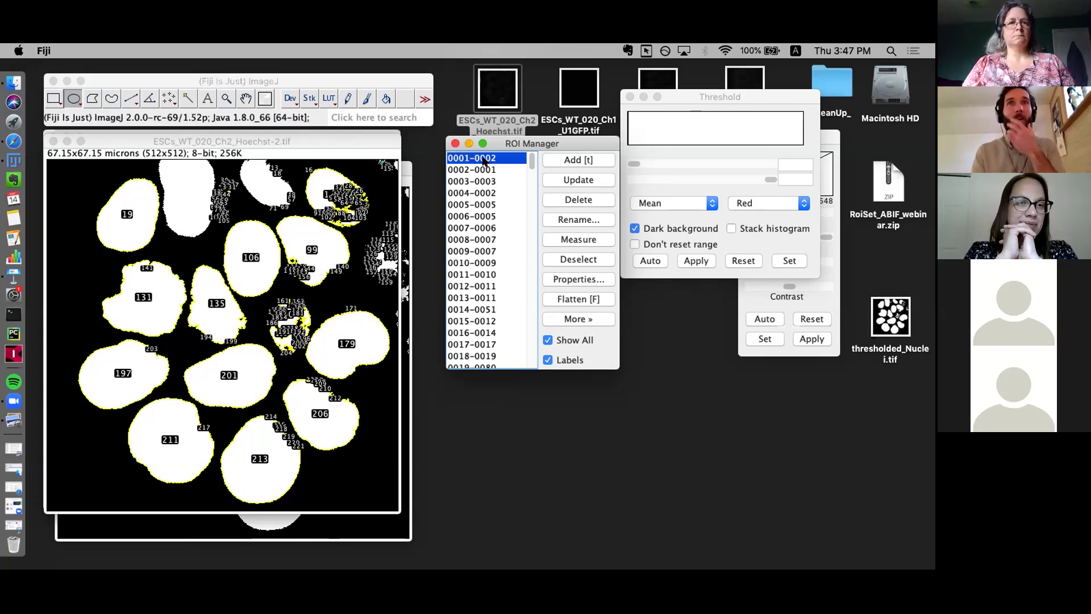
key("Down")
key("Down")
key("Down")
key("Down")
key("Down")
key("Down")
key("Down")
key("Down")
key("Down")
key("Down")
key("Down")
key("Down")
key("Down")
key("Down")
key("Down")
key("Down")
key("Down")
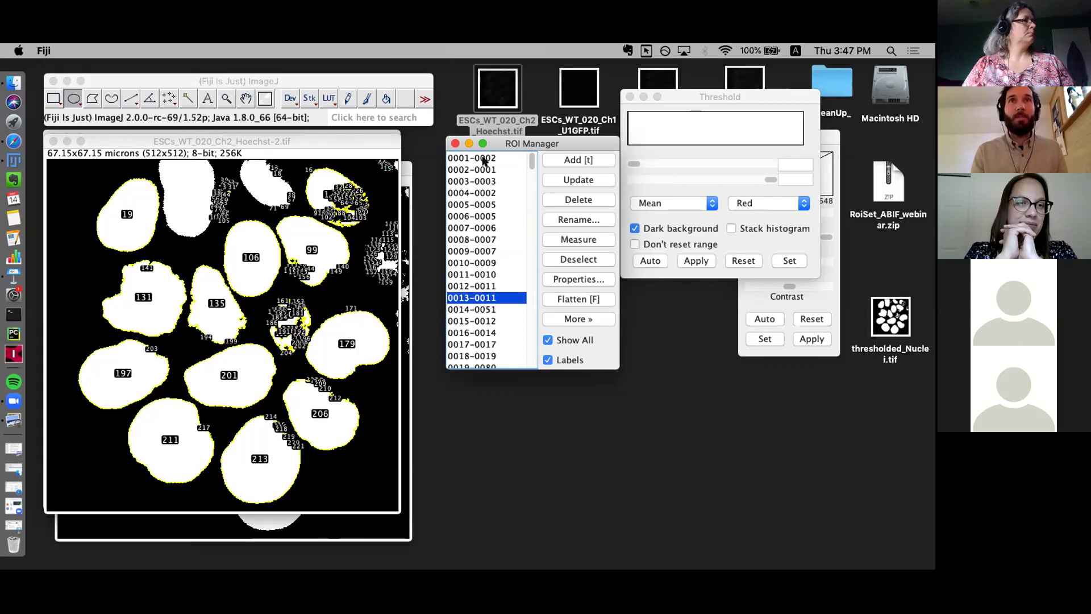
key("Down")
key("Down")
key("Down")
key("Down")
key("Down")
key("Down")
key("Down")
key("Down")
key("Down")
key("Down")
key("Down")
key("Down")
key("Down")
key("Down")
key("Down")
key("Down")
key("Down")
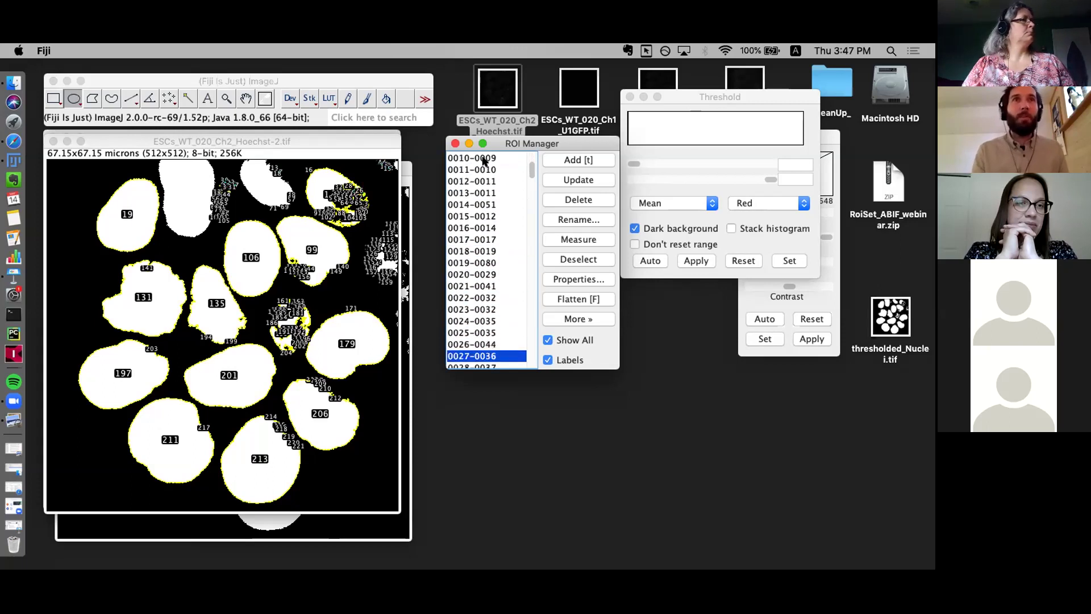
key("Down")
key("Down")
key("Down")
key("Down")
key("Down")
key("Down")
key("Down")
key("Down")
key("Down")
key("Down")
key("Down")
key("Down")
key("Down")
key("Down")
key("Down")
key("Down")
key("Down")
key("Down")
key("Down")
key("Down")
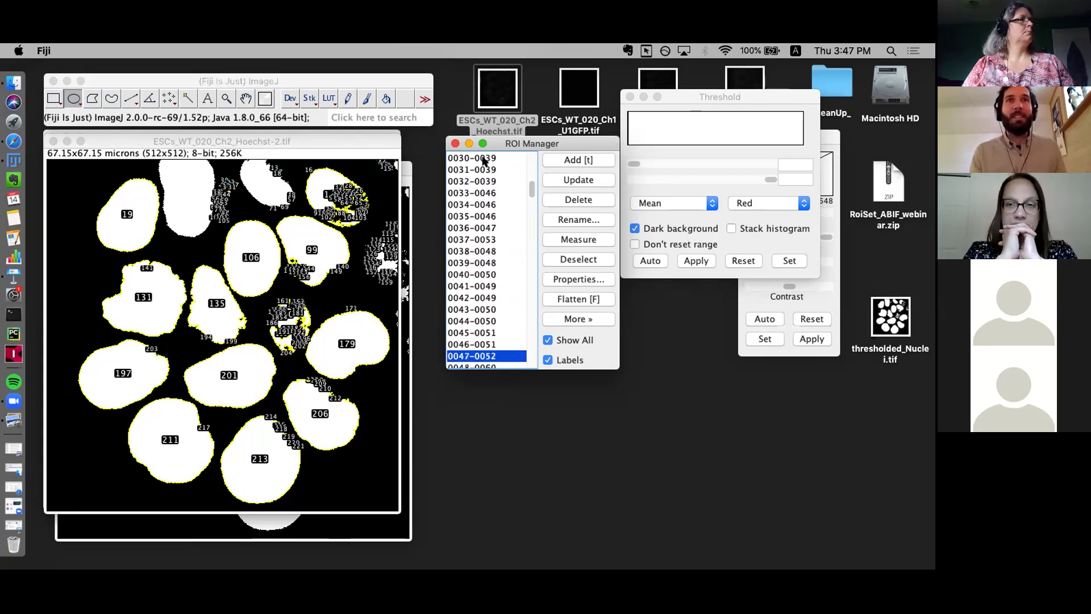
key("Down")
key("Down")
key("Down")
key("Down")
key("Down")
key("Down")
key("Down")
key("Down")
key("Down")
key("Down")
key("Down")
key("Down")
key("Down")
key("Down")
key("Down")
key("Down")
key("Down")
key("Down")
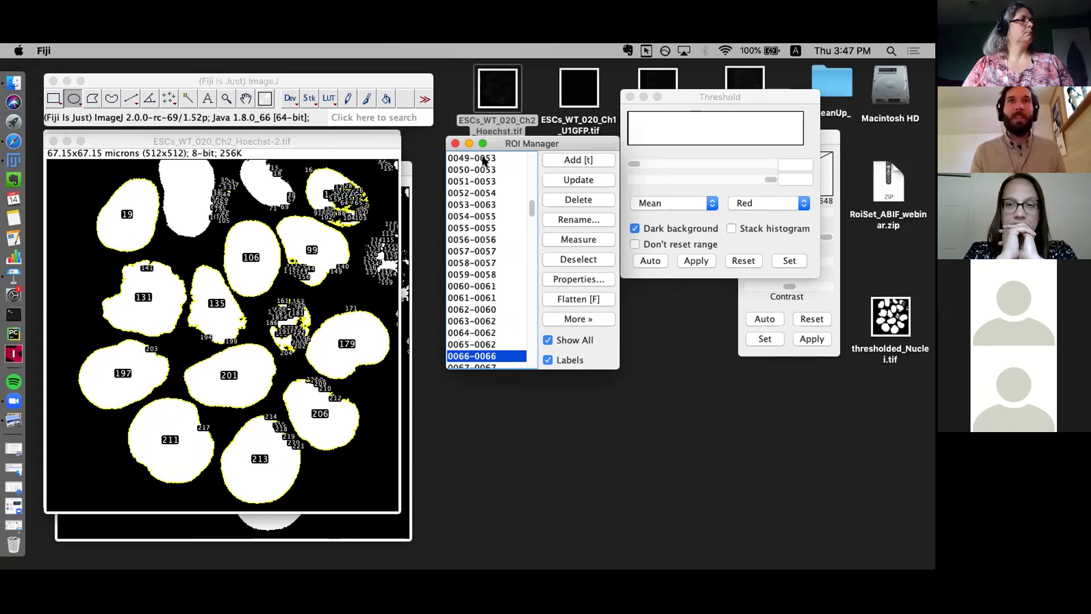
key("Down")
key("Down")
key("Down")
key("Down")
key("Down")
key("Down")
key("Down")
key("Down")
key("Down")
key("Down")
key("Down")
key("Down")
key("Down")
key("Down")
key("Down")
key("Down")
key("Down")
key("Down")
key("Down")
key("Down")
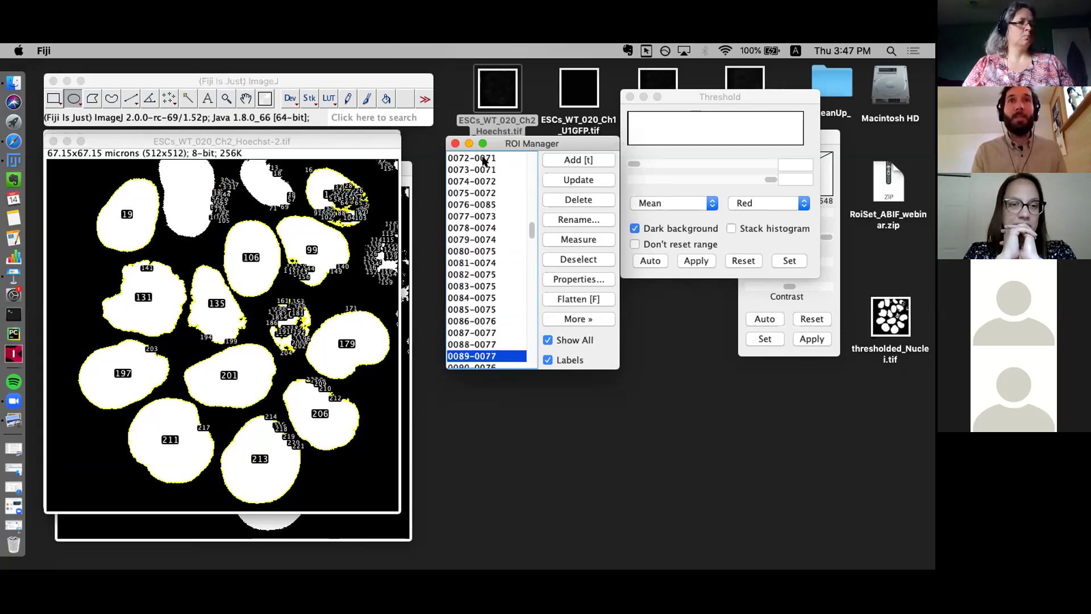
key("Down")
key("Down")
key("Down")
key("Down")
key("Down")
key("Down")
key("Down")
key("Down")
key("Down")
key("Down")
key("Down")
key("Down")
key("Down")
key("Down")
key("Down")
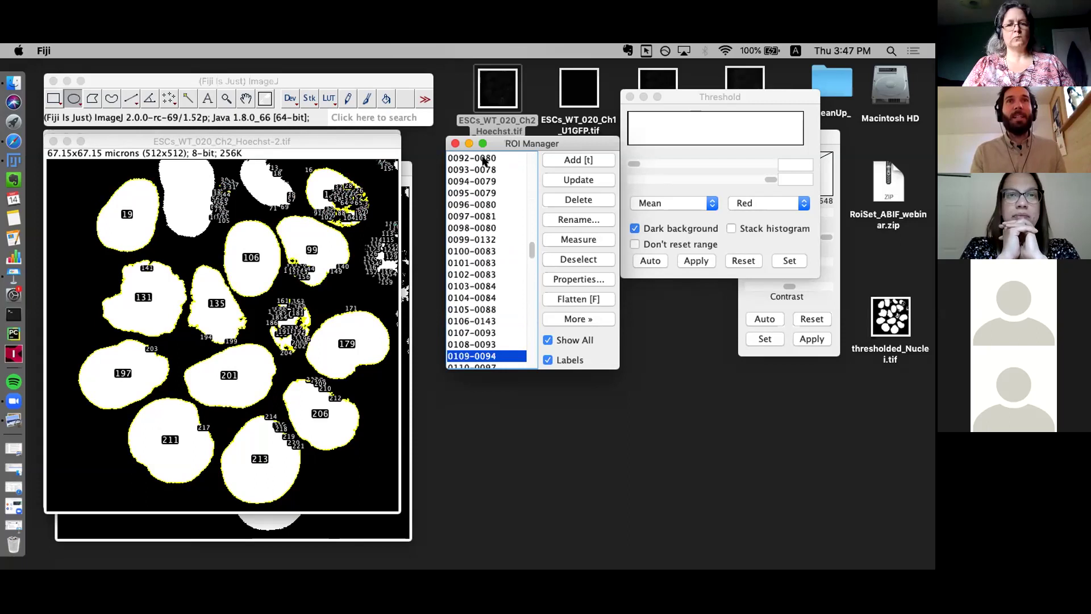
key("Down")
key("Down")
key("Down")
key("Down")
key("Down")
key("Down")
key("Down")
key("Down")
key("Down")
key("Down")
key("Down")
key("Down")
key("Down")
key("Down")
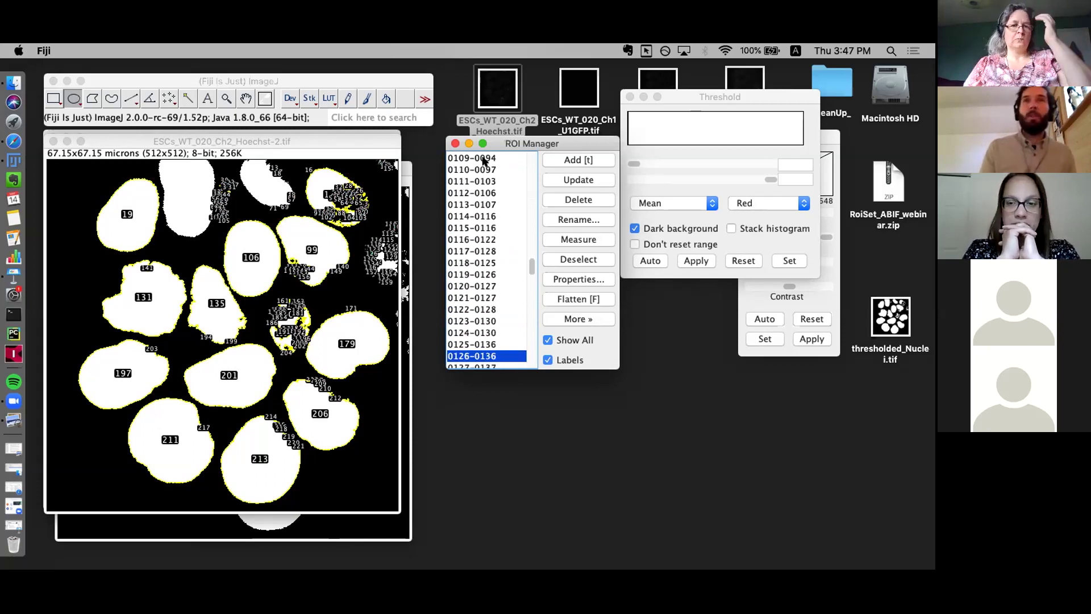
key("Down")
key("Down")
key("Down")
key("Down")
key("Down")
key("Down")
key("Down")
key("Down")
key("Down")
key("Down")
key("Down")
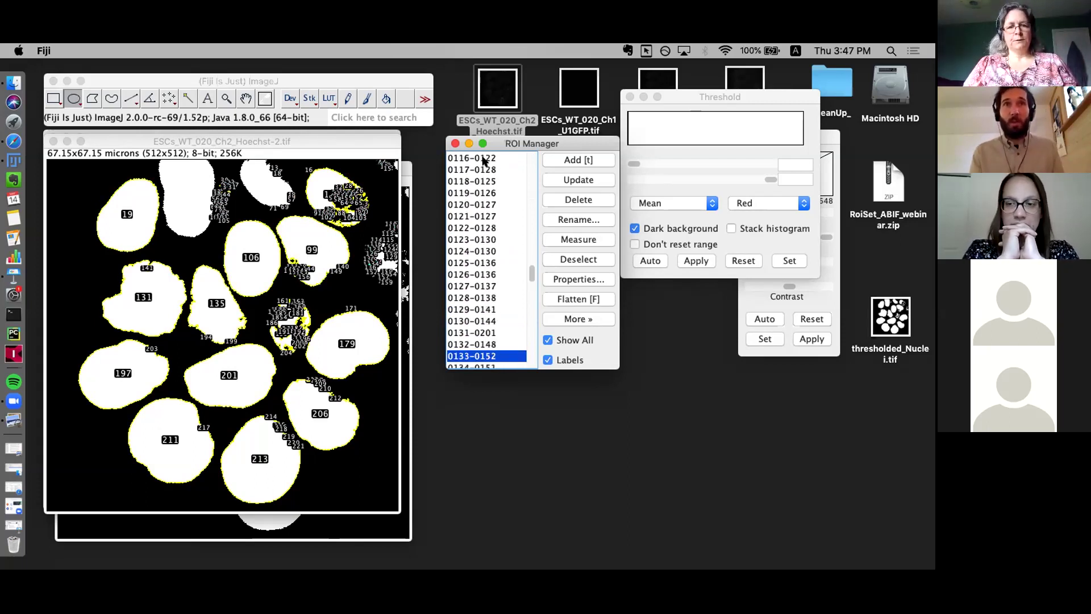
key("Down")
key("Down")
key("Down")
key("Down")
key("Down")
key("Down")
key("Down")
key("Down")
key("Down")
key("Down")
key("Down")
key("Down")
key("Down")
key("Down")
key("Down")
key("Down")
key("Down")
key("Down")
key("Down")
key("Down")
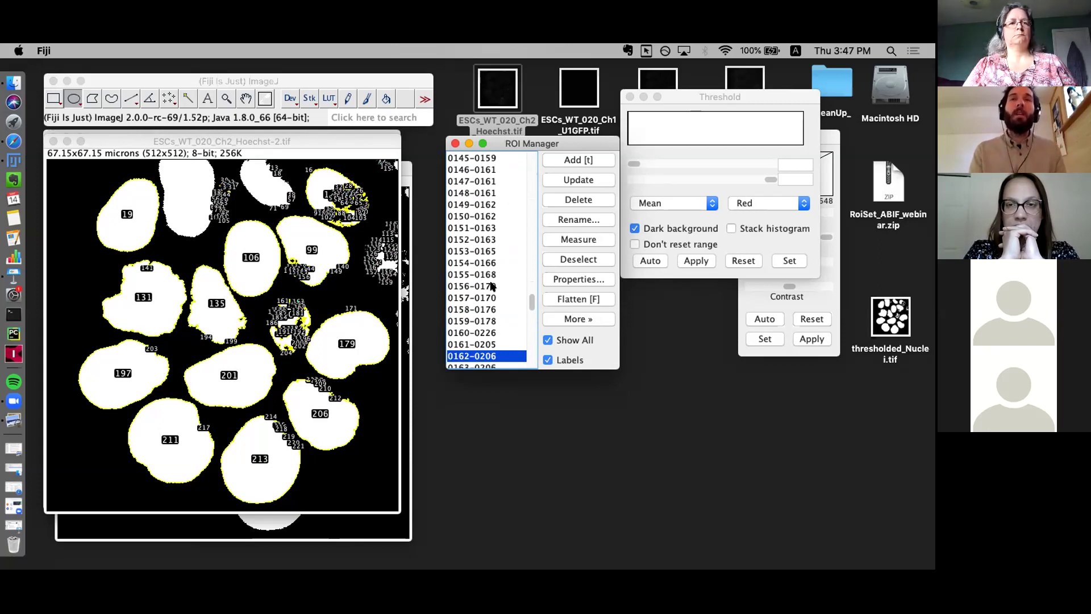
left_click_drag(531, 300, 525, 358)
left_click(490, 362)
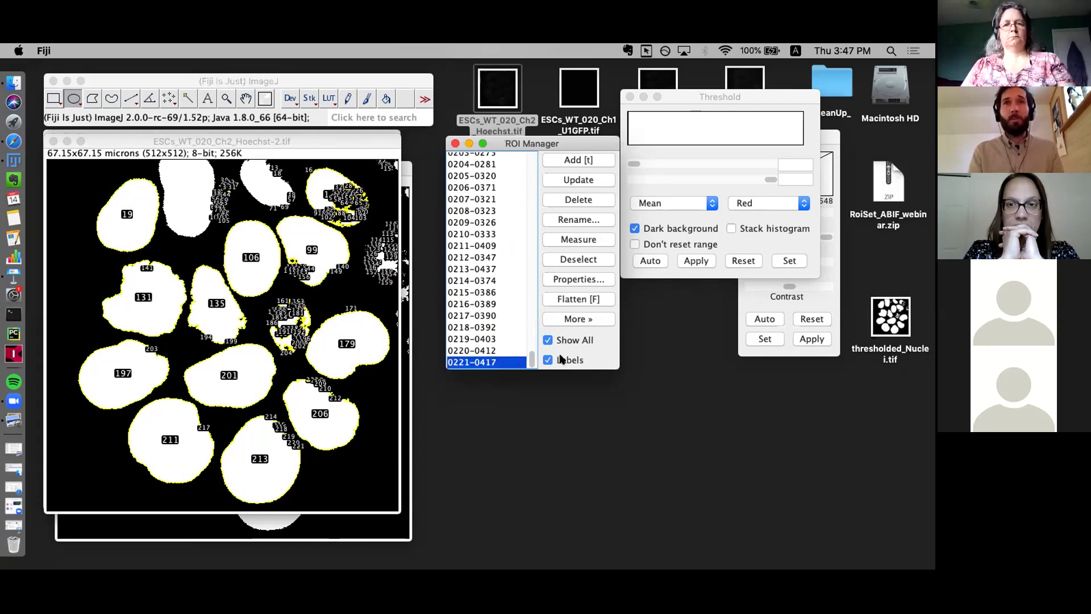
Delete all ROIs from the ROI Manager and bring the ESCs_WT_020_Ch2_Hoechst-2.tif mask and main toolbar windows back into focus.
left_click_drag(532, 347, 527, 147)
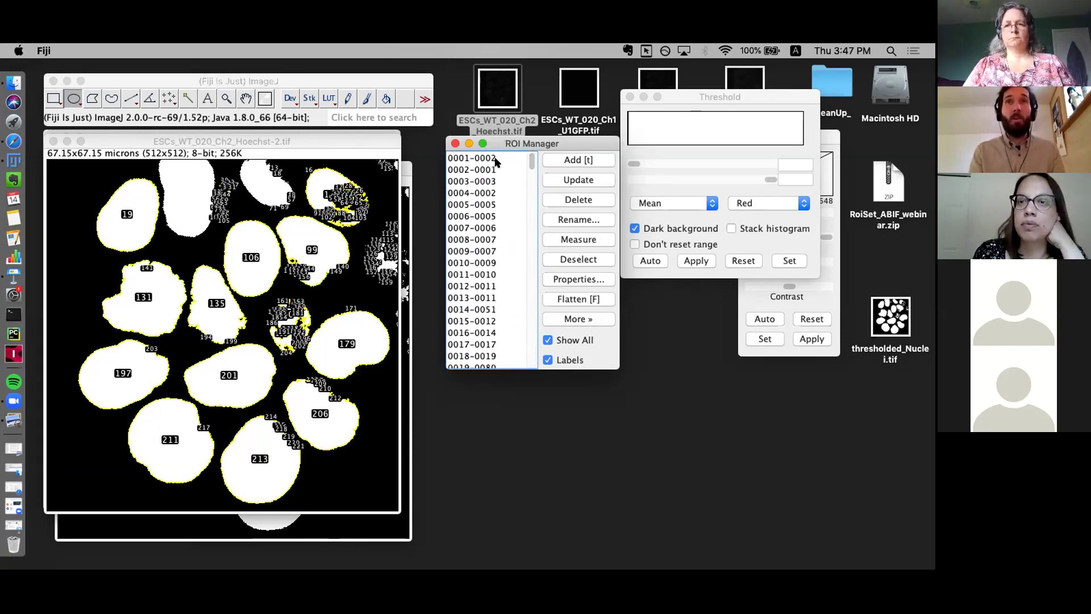
key("super+a")
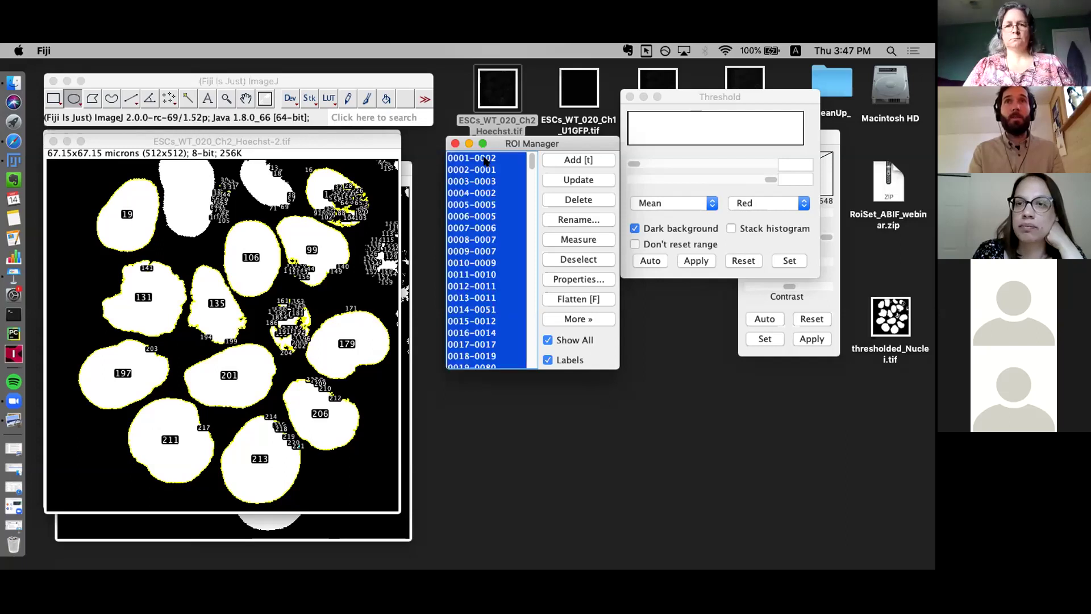
left_click(579, 200)
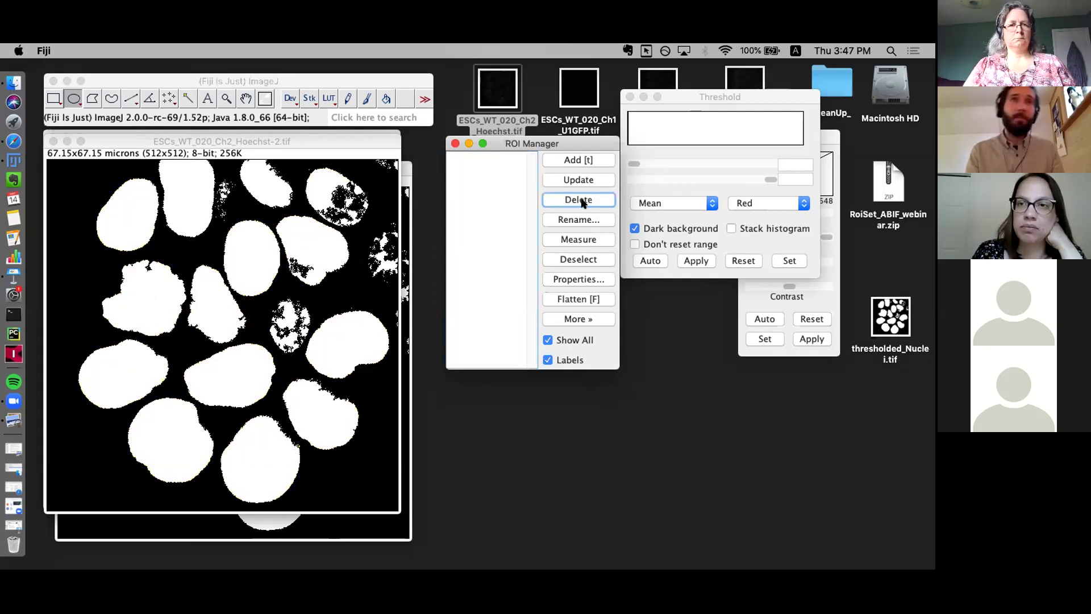
left_click(272, 139)
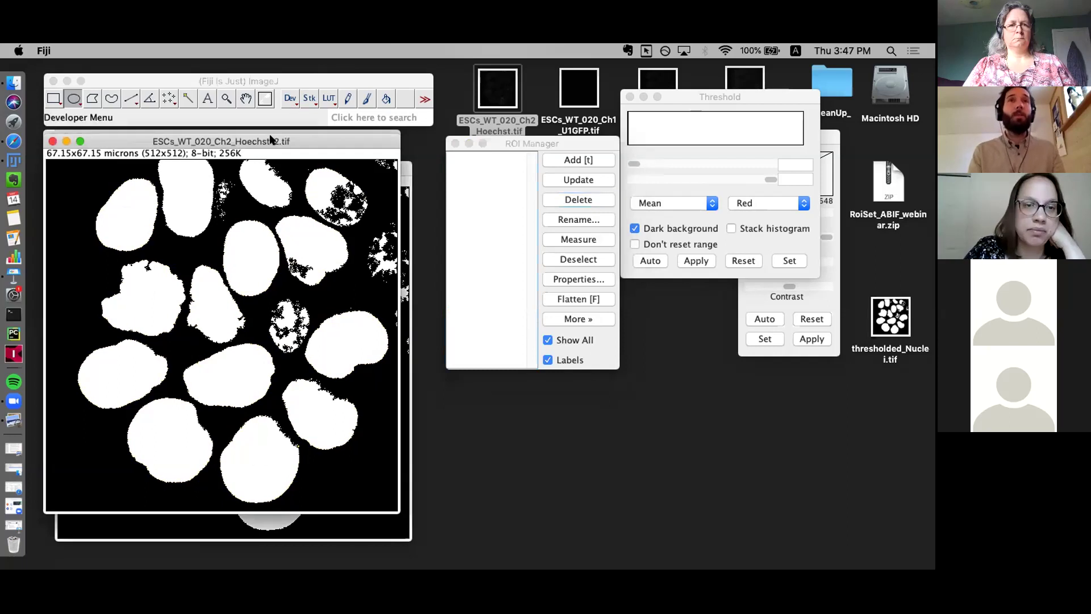
left_click(256, 81)
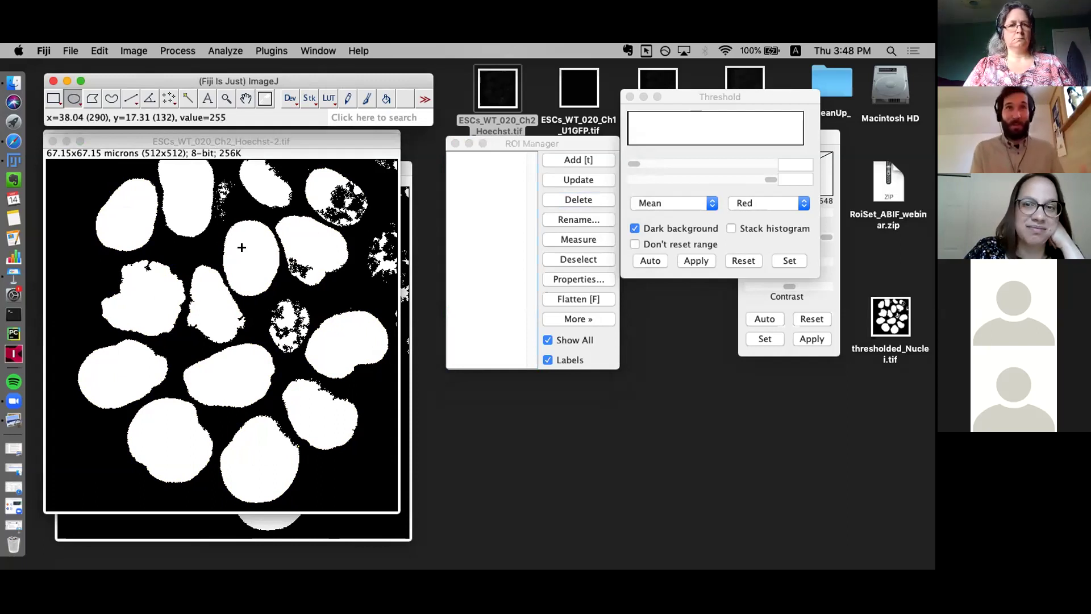
Draw a rectangle selection about 7.61 by 7.61 microns inside the upper-center nucleus of the Hoechst mask.
left_click(53, 98)
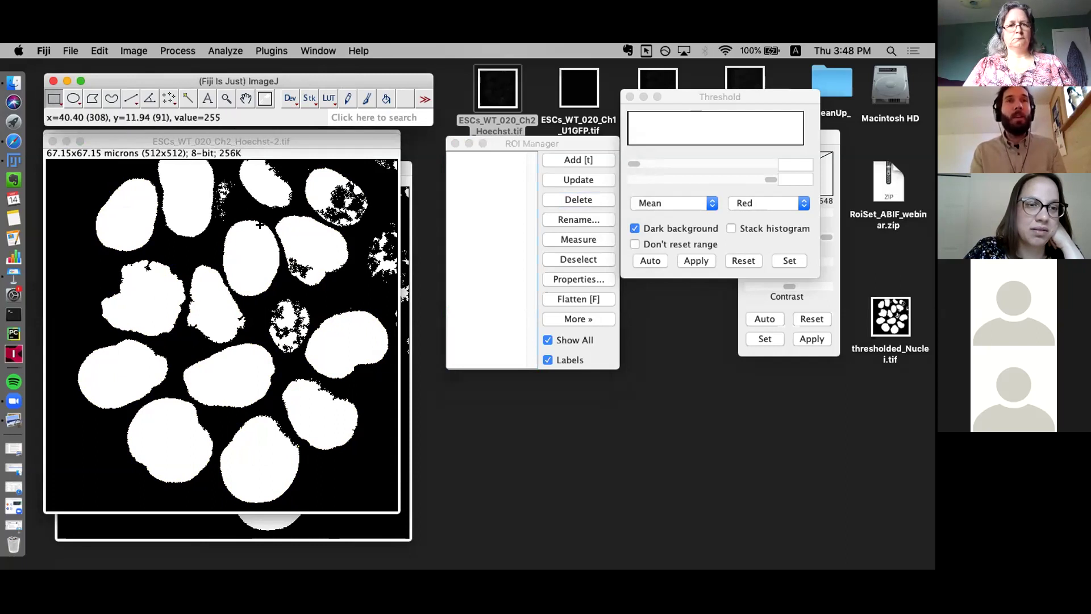
left_click(226, 234)
left_click_drag(226, 234, 255, 266)
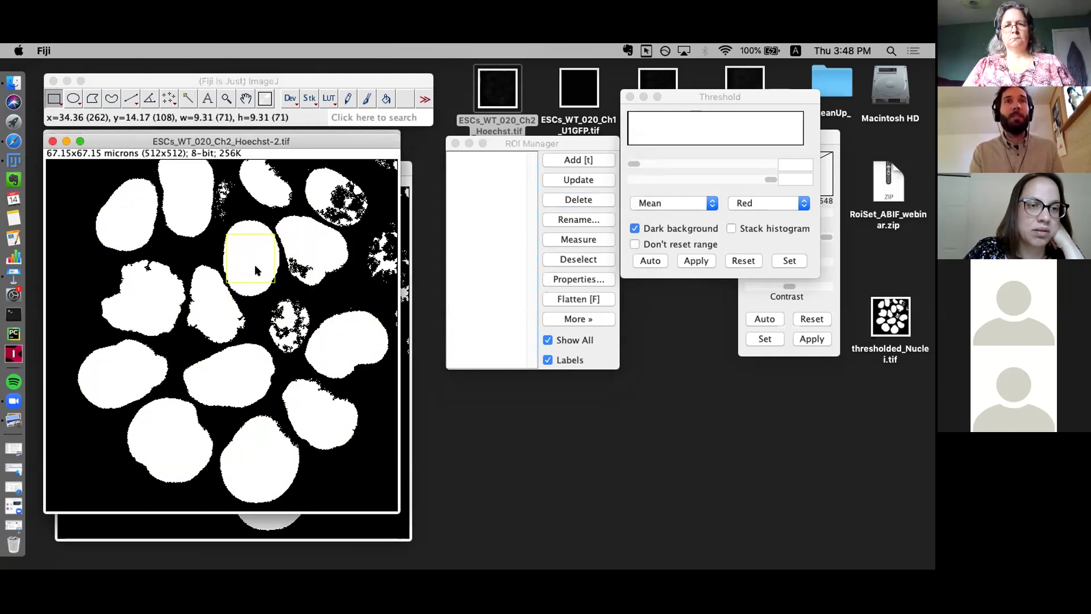
mouse_move(255, 269)
left_mouse_down()
mouse_move(268, 275)
mouse_move(243, 260)
mouse_move(356, 365)
mouse_move(244, 257)
mouse_move(255, 254)
left_mouse_up()
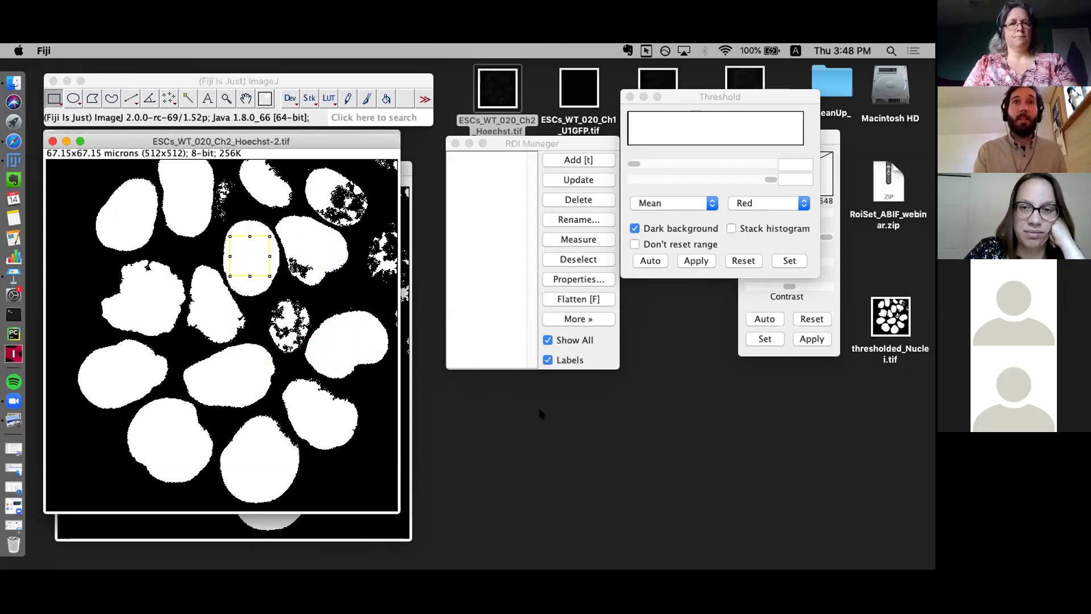
left_click(540, 151)
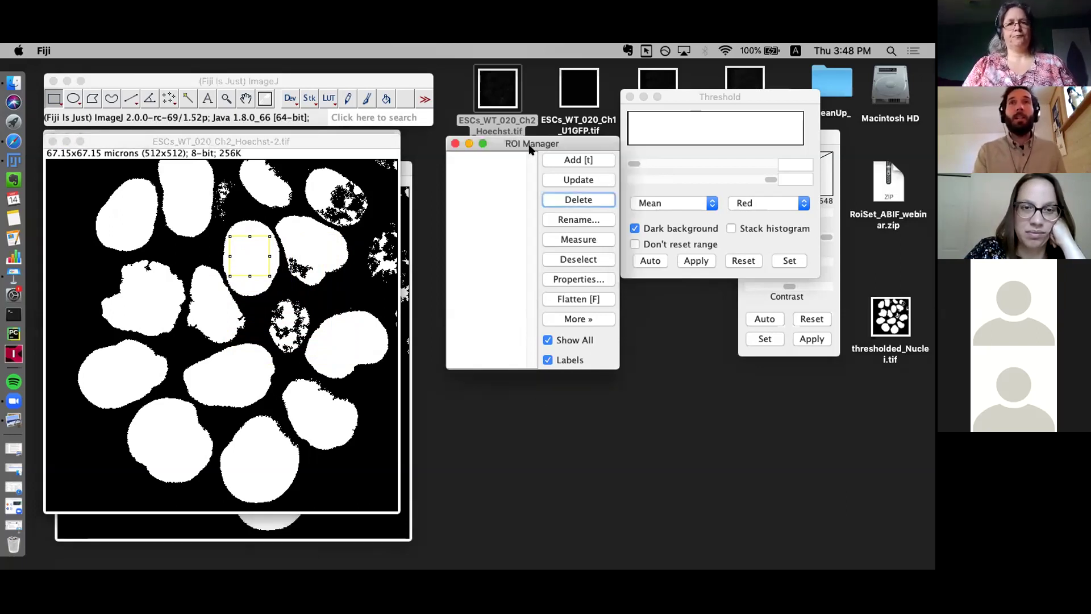
Add the small square selection to the ROI Manager, then add nine more copies repositioned over nuclei and background around the mask.
left_click_drag(250, 256, 151, 297)
key("t")
key("t")
left_click_drag(151, 297, 193, 373)
key("t")
left_click_drag(193, 373, 252, 449)
key("t")
key("t")
key("t")
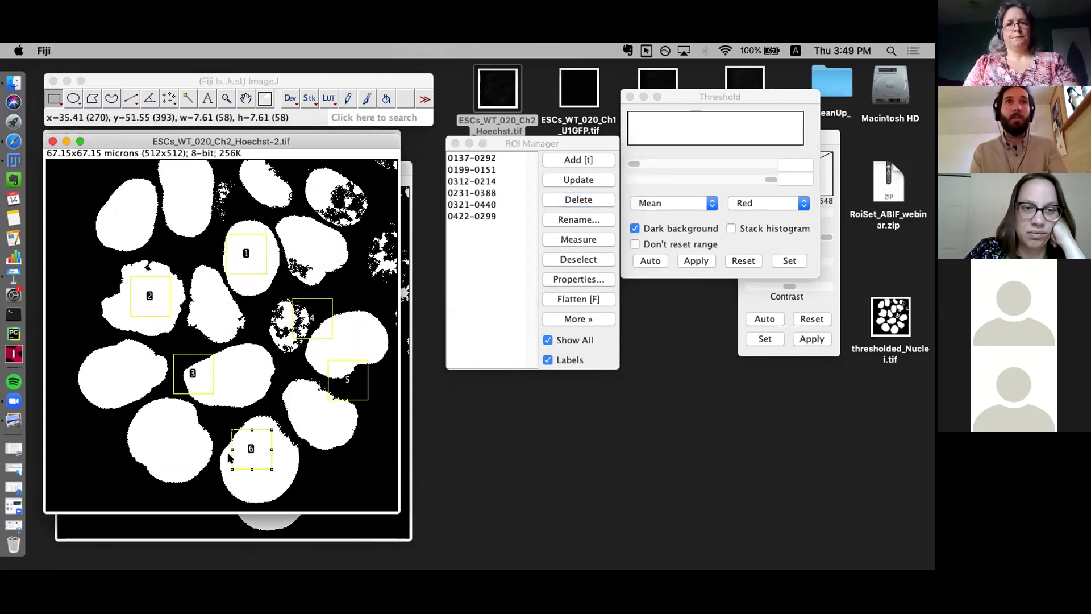
key("t")
left_click_drag(128, 468, 71, 214)
key("t")
key("t")
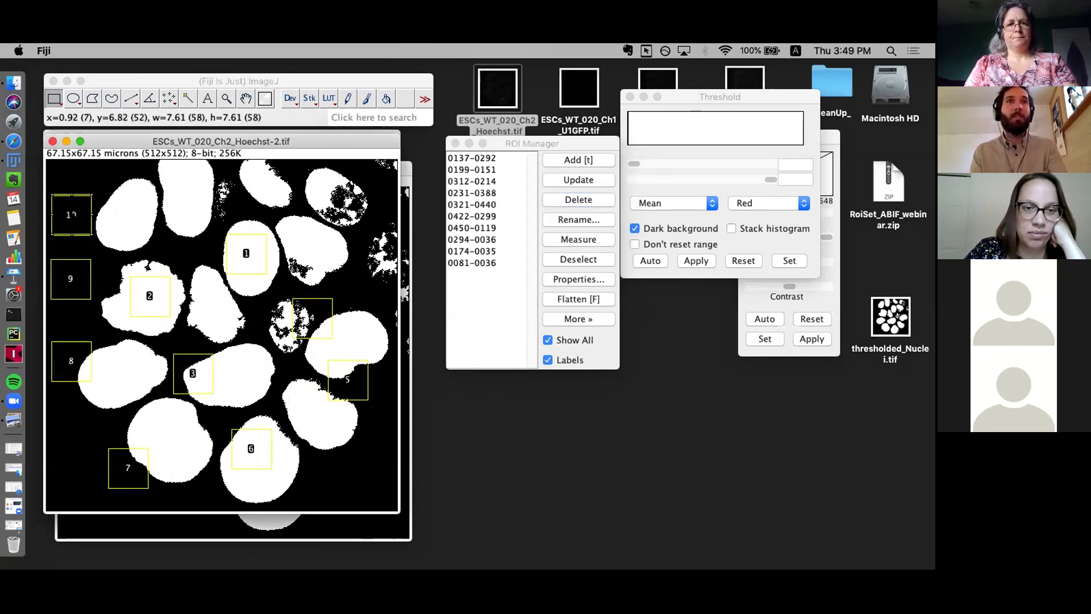
Delete all the square ROIs from the ROI Manager and clear the remaining square selection from the mask.
left_click(478, 156)
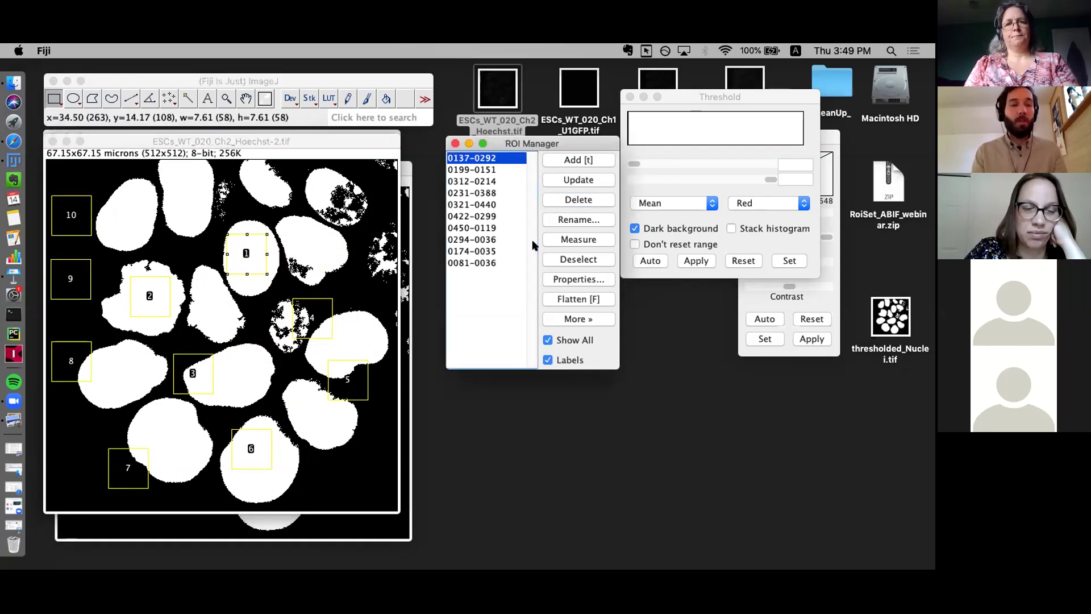
left_click(486, 263, "shift")
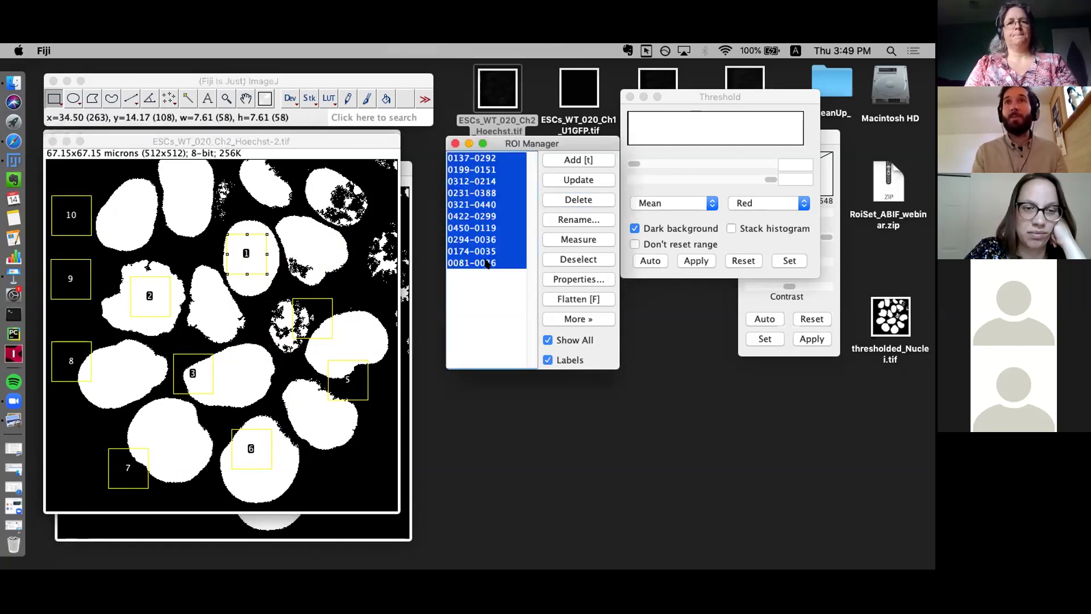
left_click(573, 200)
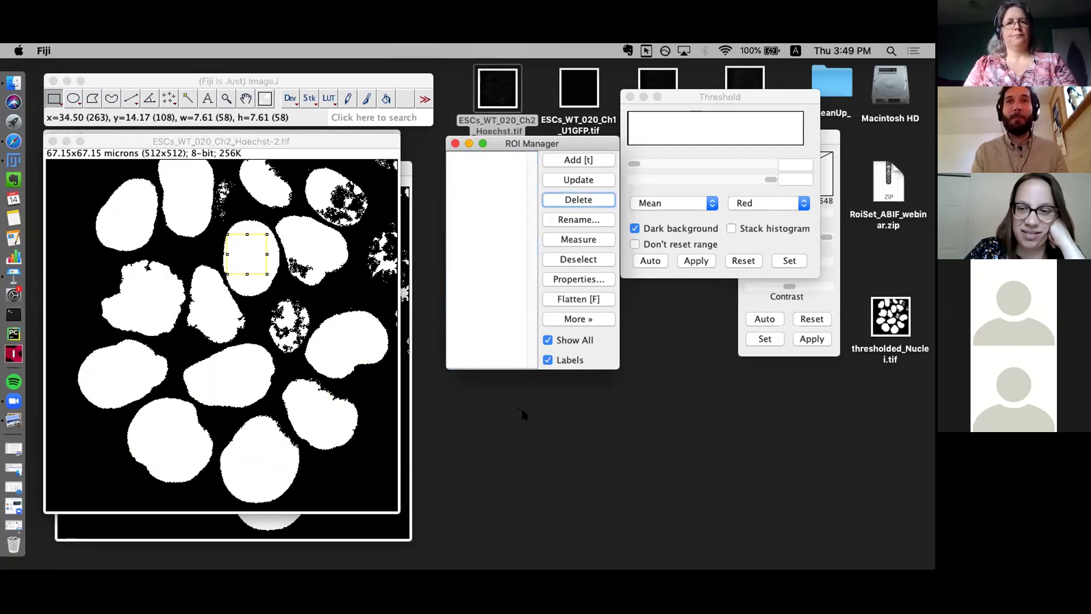
left_click(512, 285)
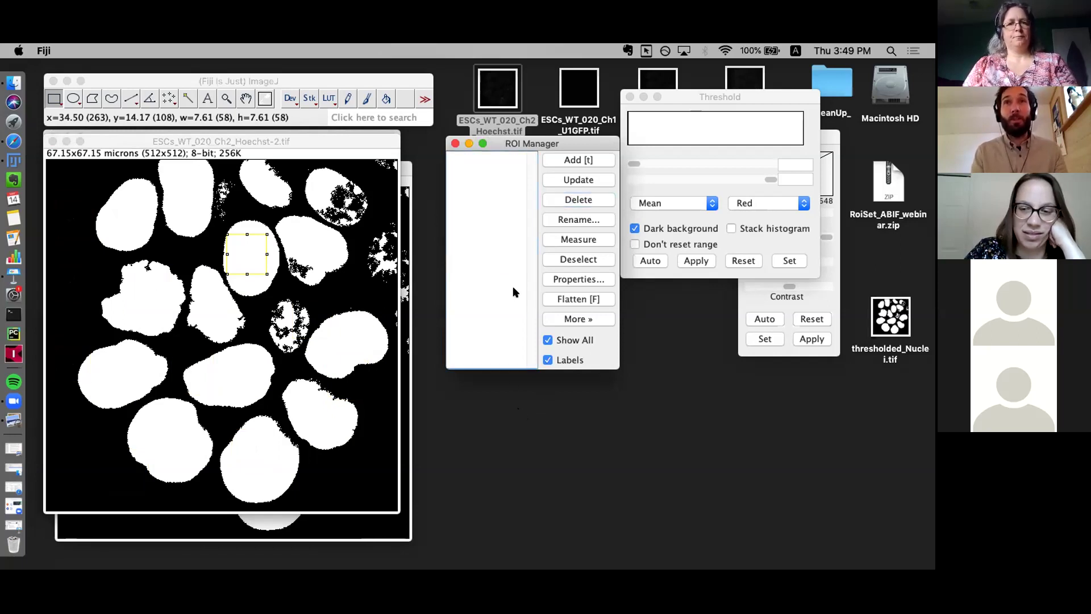
left_click_drag(256, 257, 256, 250)
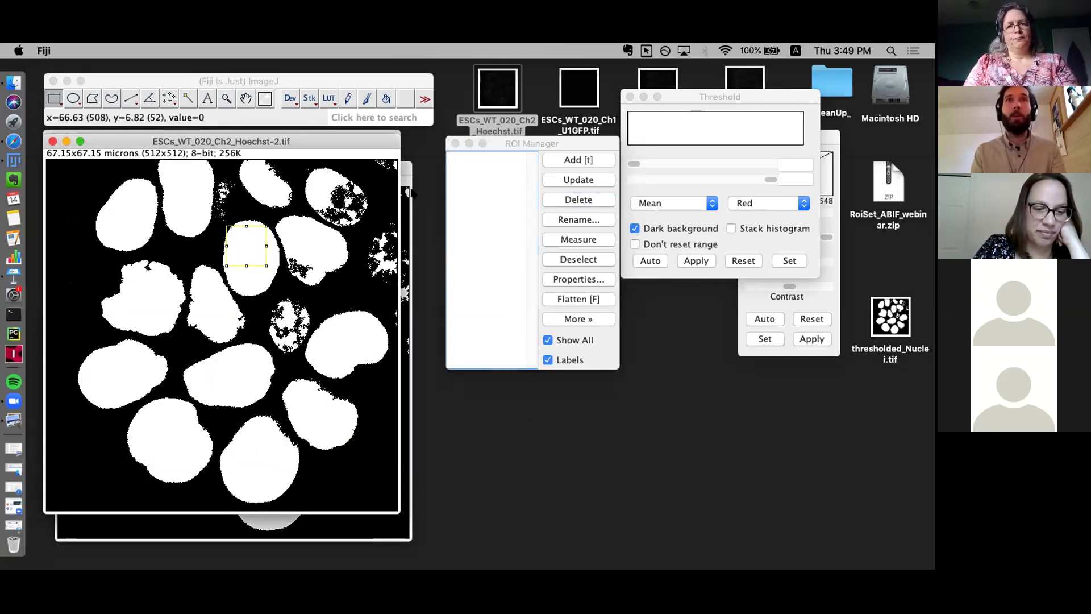
left_click(494, 195)
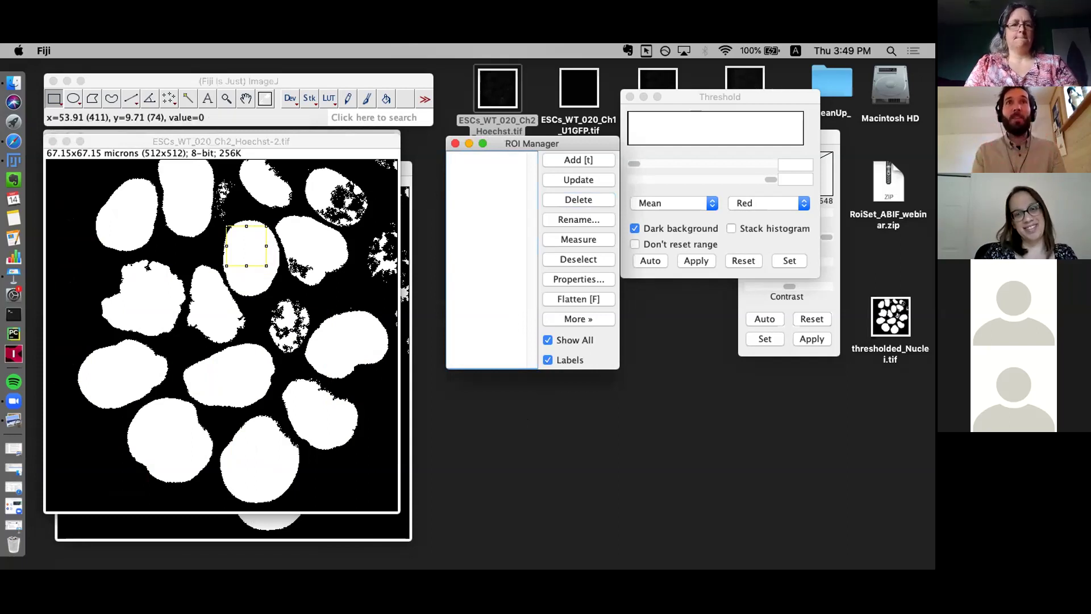
left_click(315, 222)
key("super+a")
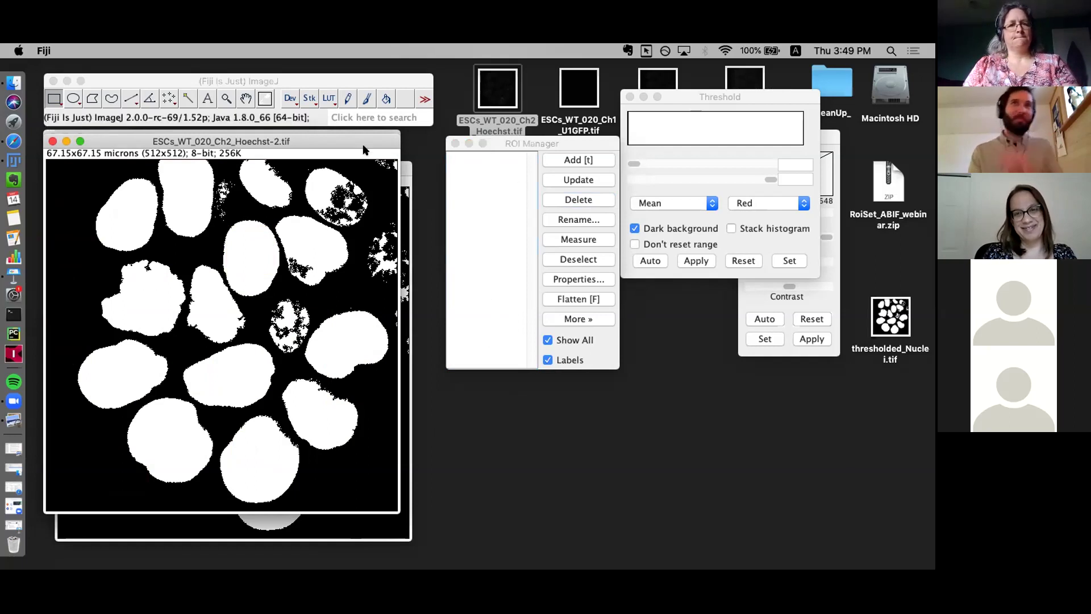
Move the mask window aside to compare it with the original Hoechst image underneath, and move it back over that image.
left_click_drag(367, 142, 380, 142)
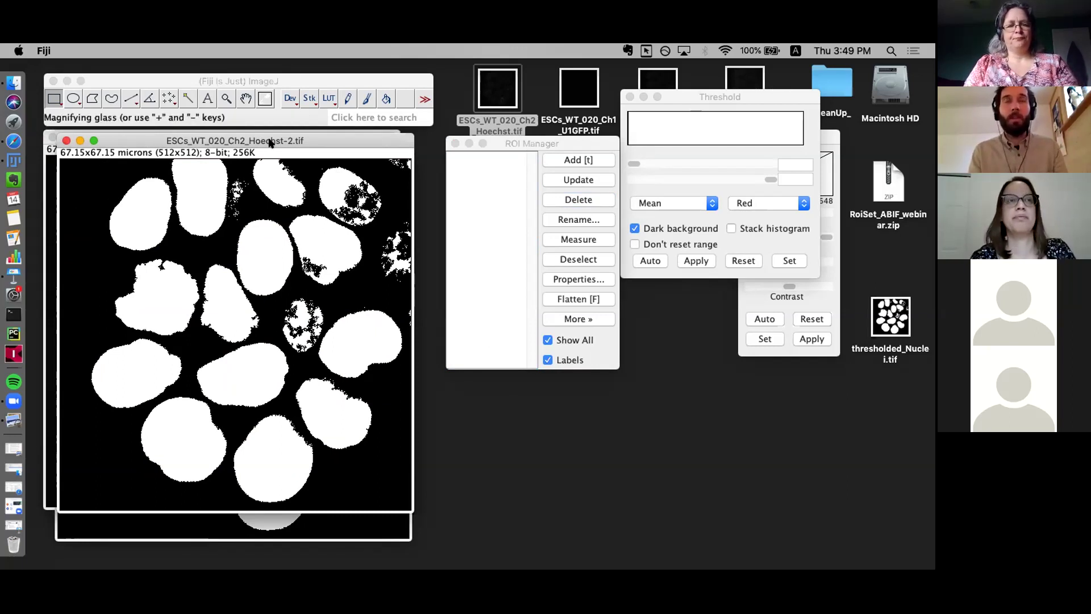
left_click_drag(245, 142, 347, 153)
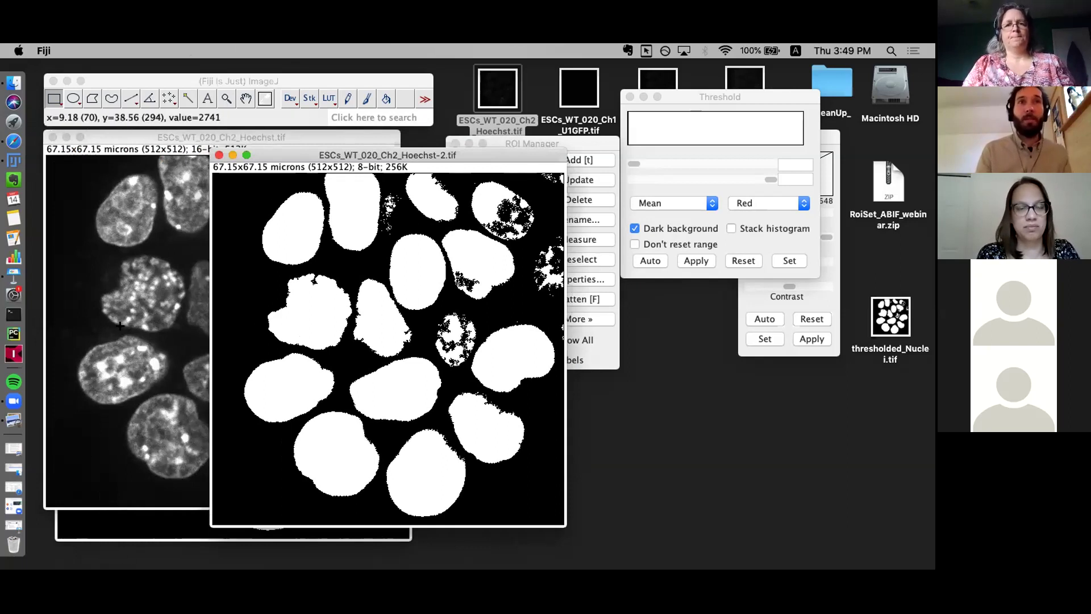
left_click_drag(458, 155, 278, 136)
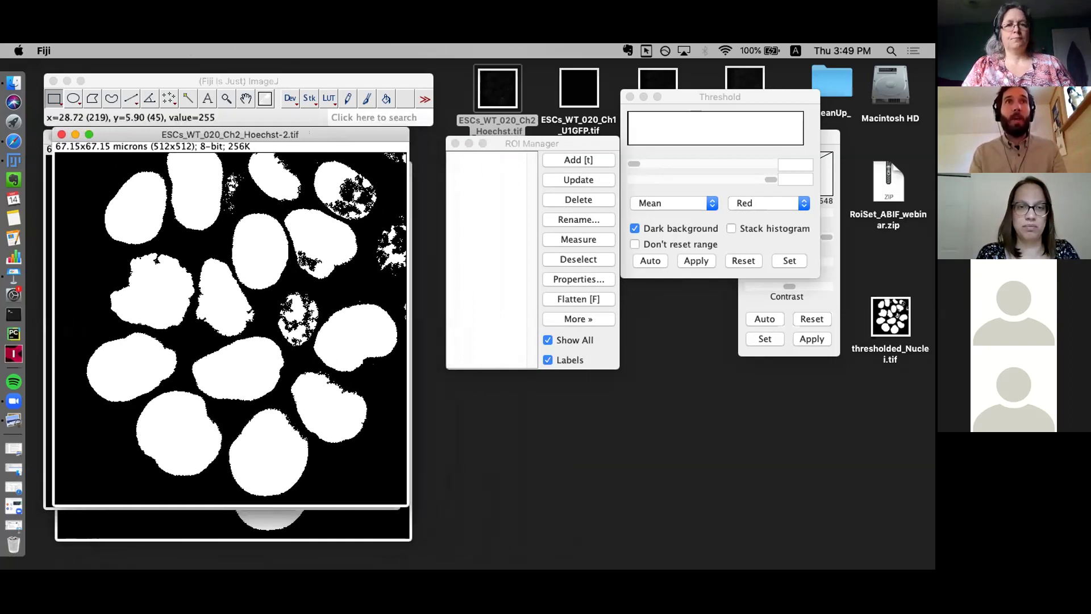
Try outlining the upper-left nucleus with the Wand, then replace it with a square selection about 18.62 microns wide enclosing that nucleus.
left_click(188, 99)
left_click(126, 224)
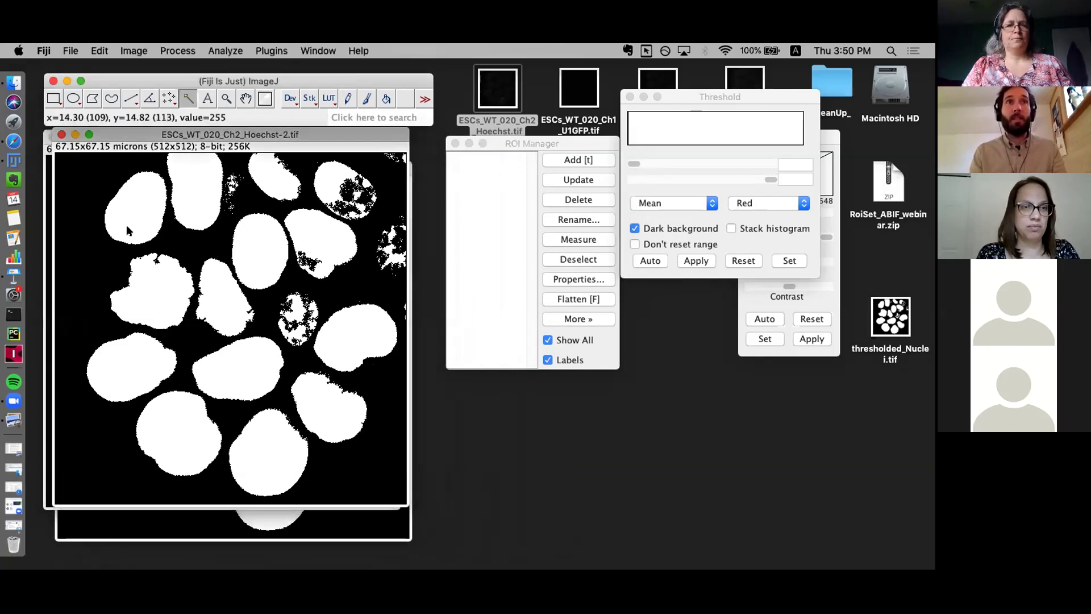
left_click(54, 99)
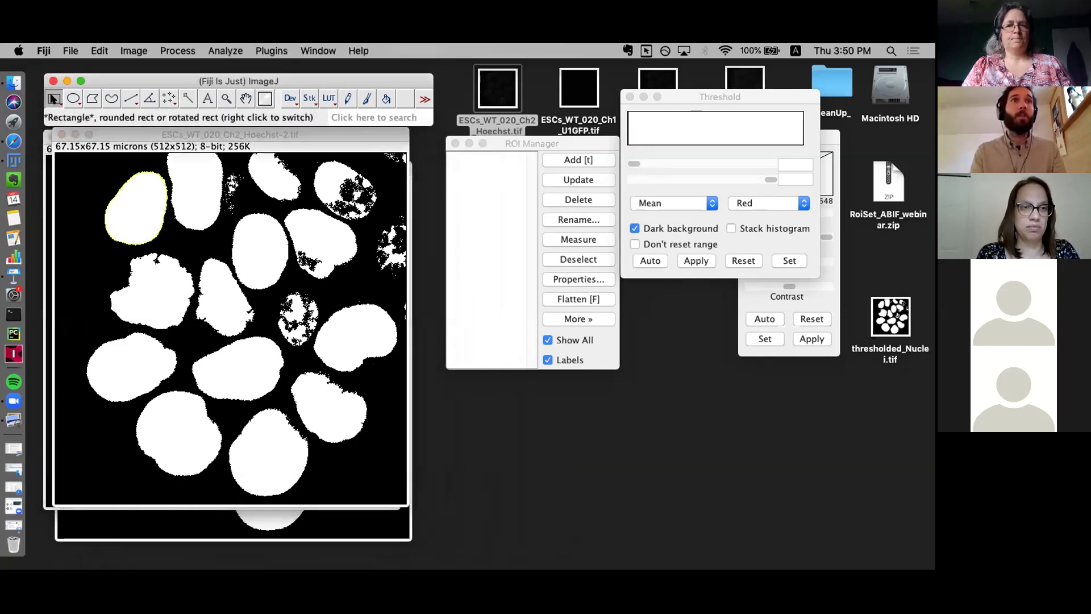
left_click_drag(182, 228, 291, 335)
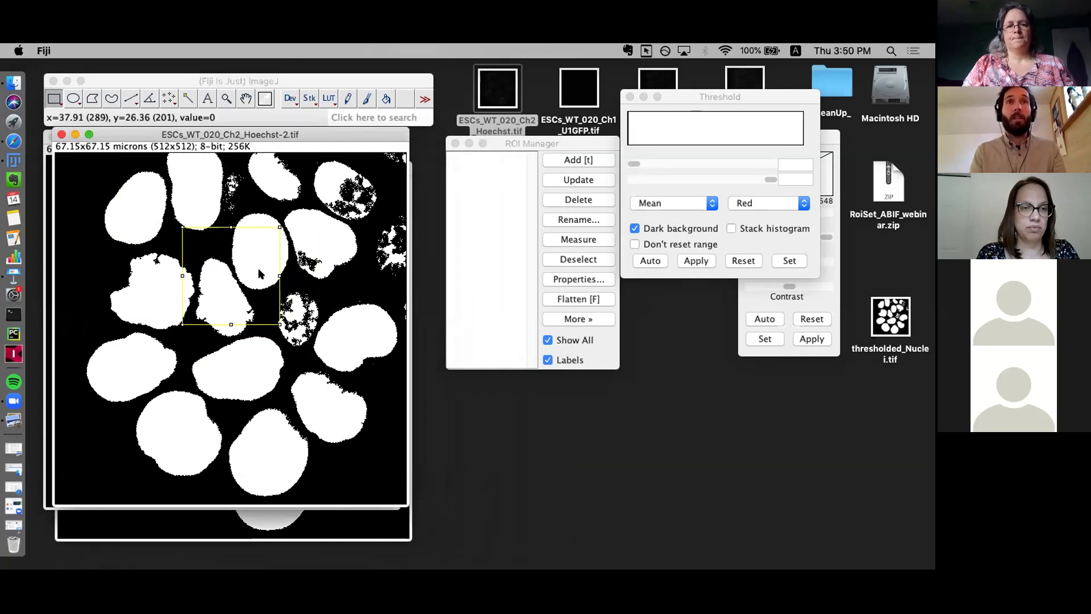
left_click_drag(258, 268, 128, 267)
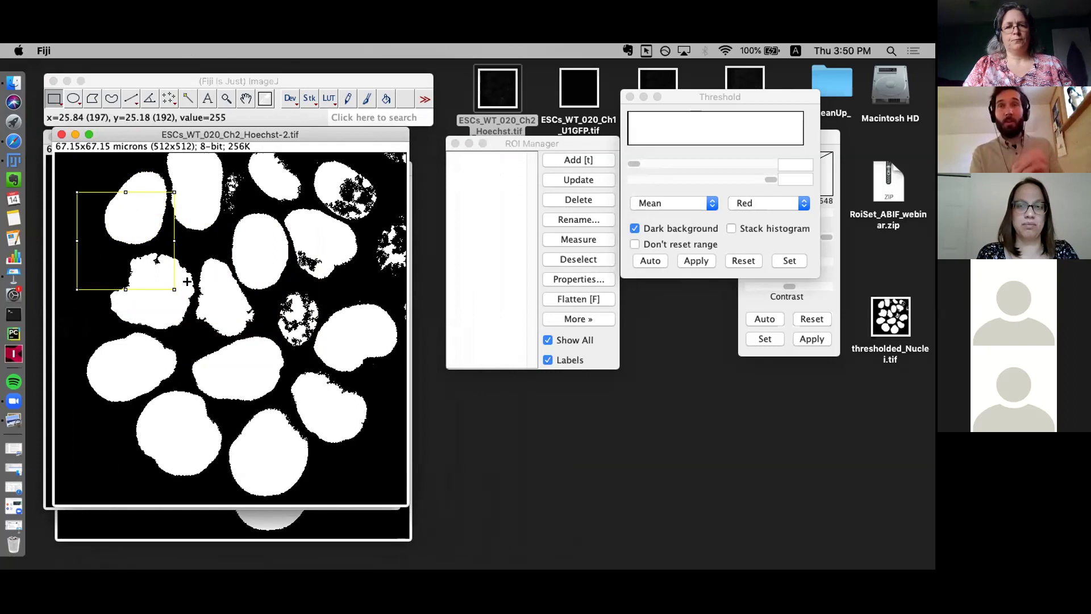
left_click_drag(136, 245, 135, 212)
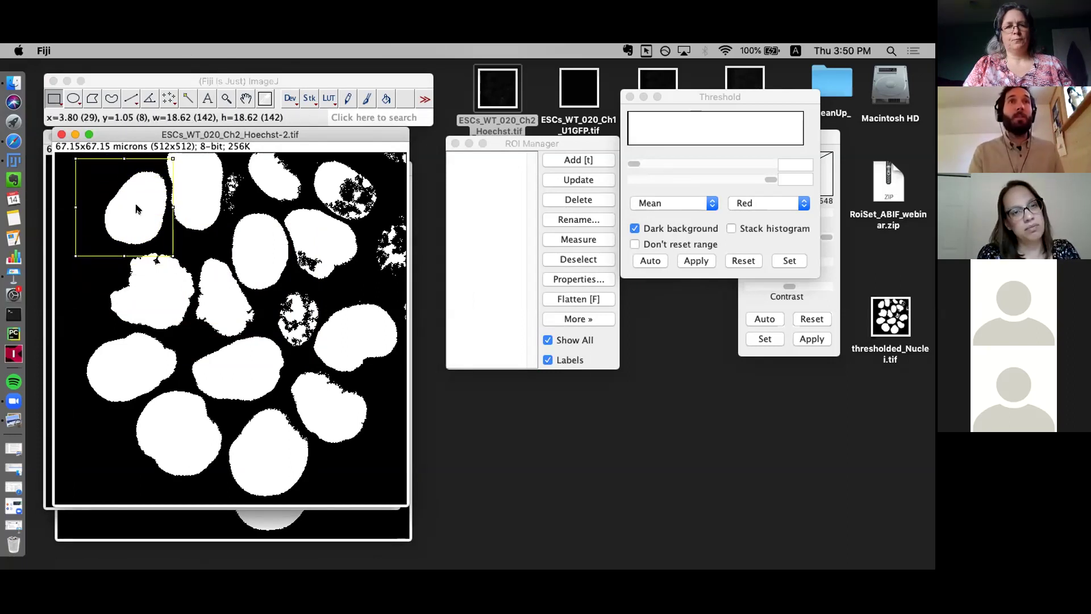
Run Analyze Particles within the square with size 0-Infinity and circularity 0.00-1.00, excluding edges and adding to the ROI Manager, and select the detected ROI.
left_click(258, 74)
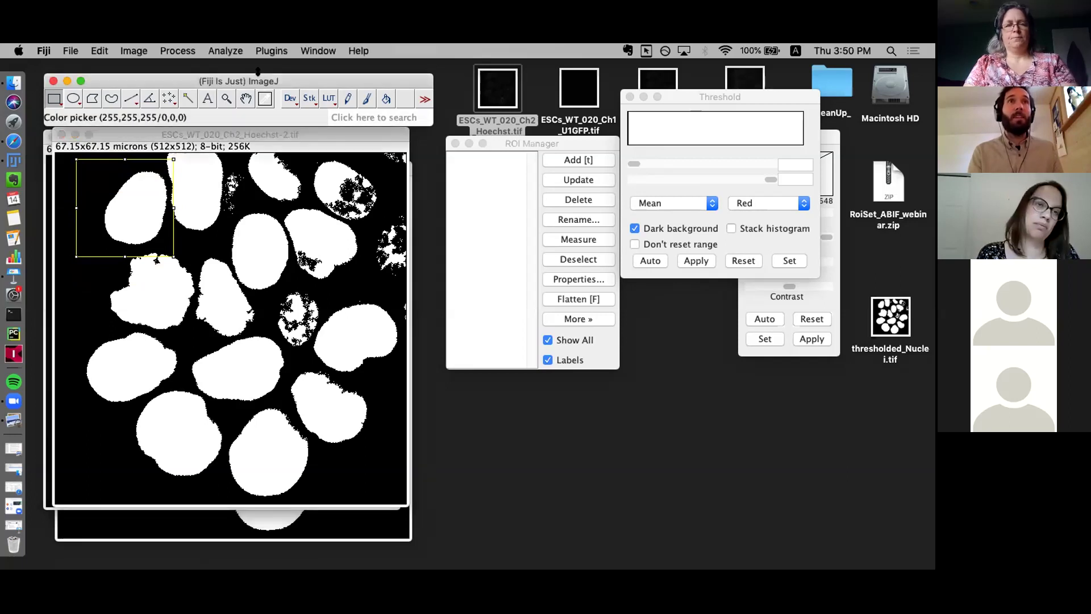
left_click(233, 50)
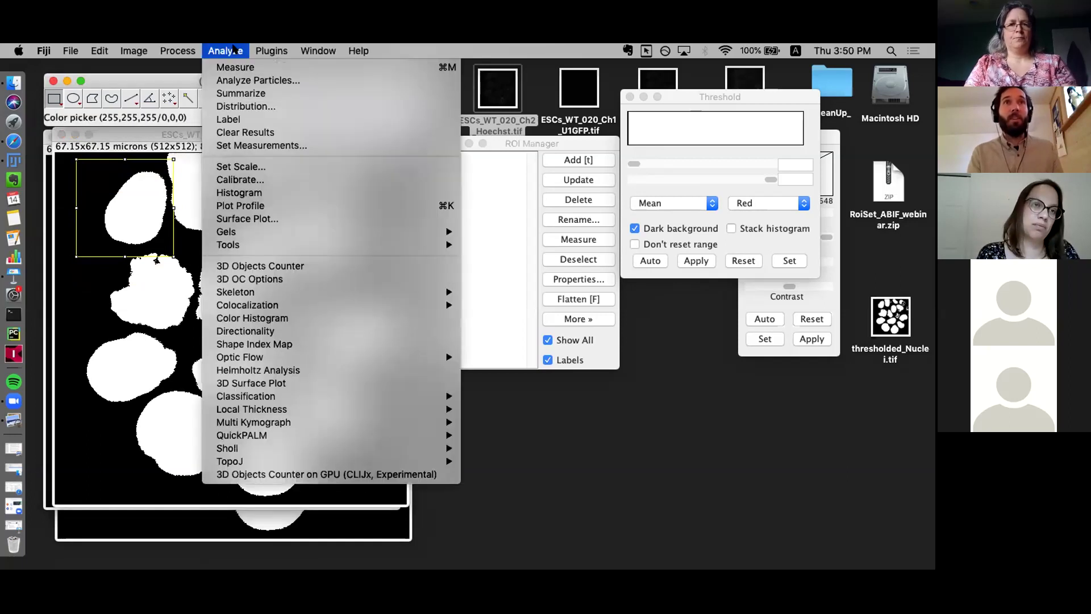
left_click(257, 76)
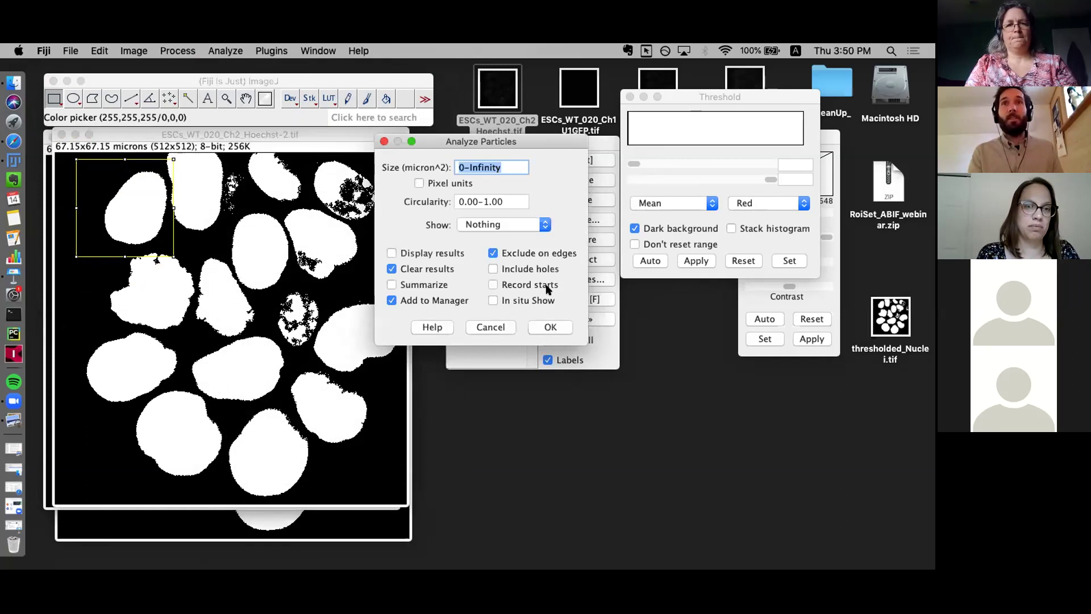
left_click(563, 325)
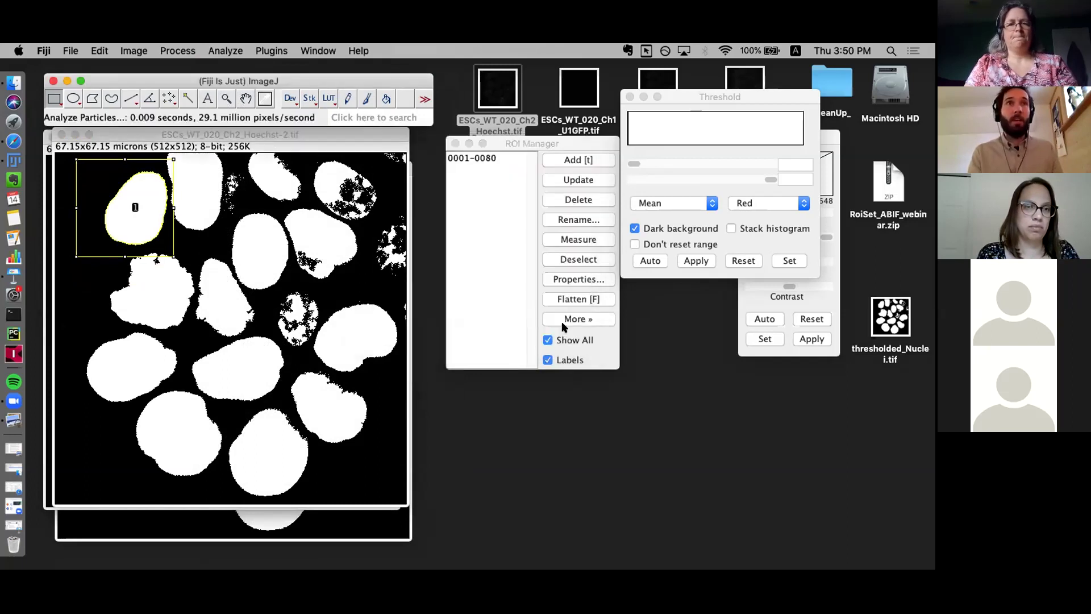
left_click(490, 160)
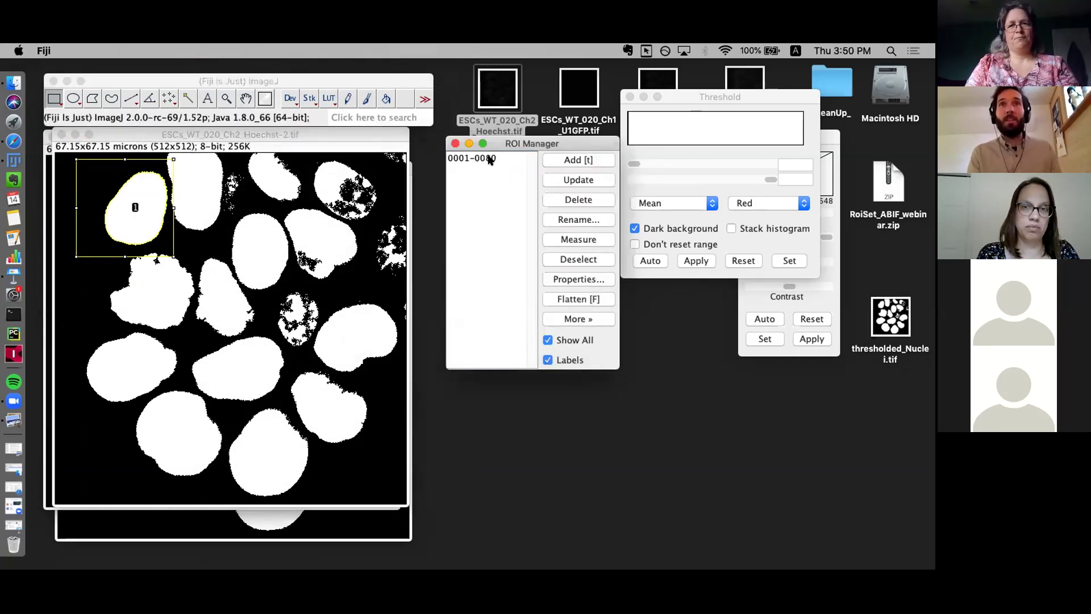
left_click(489, 160)
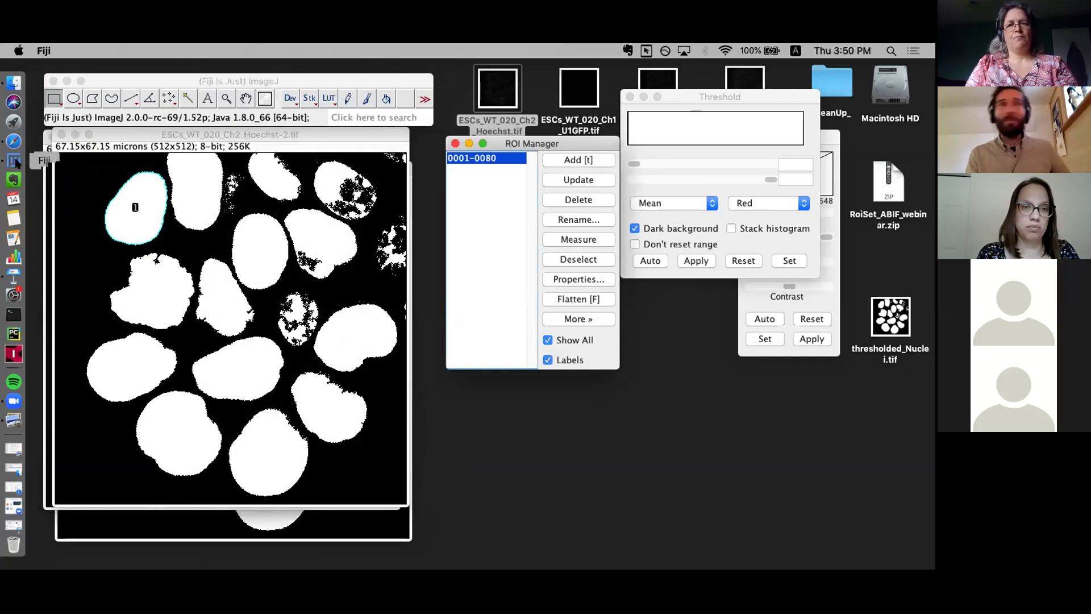
Clear the active selection from the mask and turn off Show All in the ROI Manager.
left_click_drag(186, 184, 231, 229)
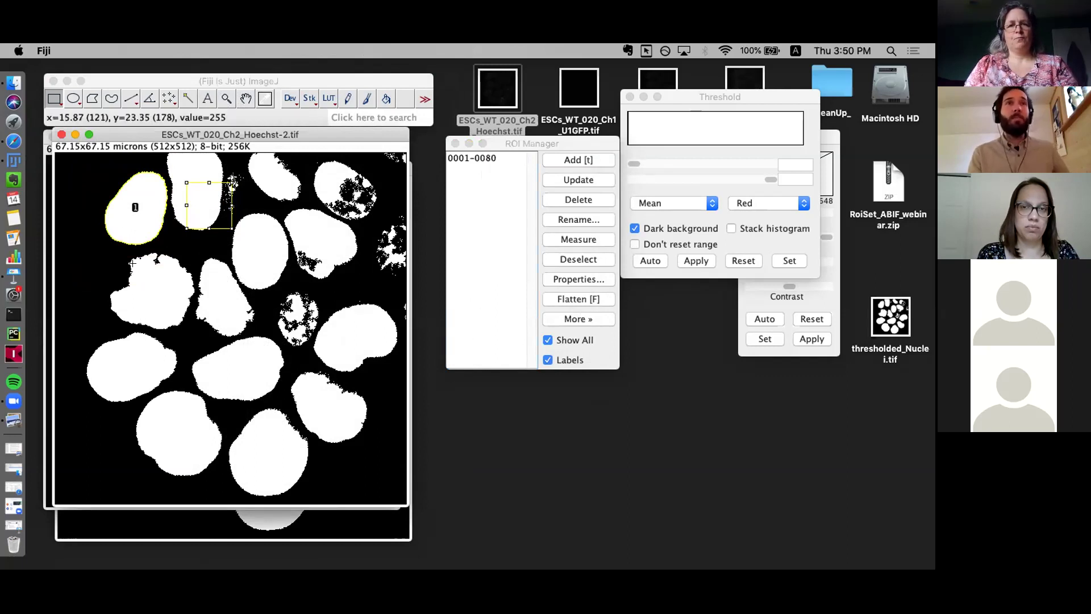
left_click(227, 305)
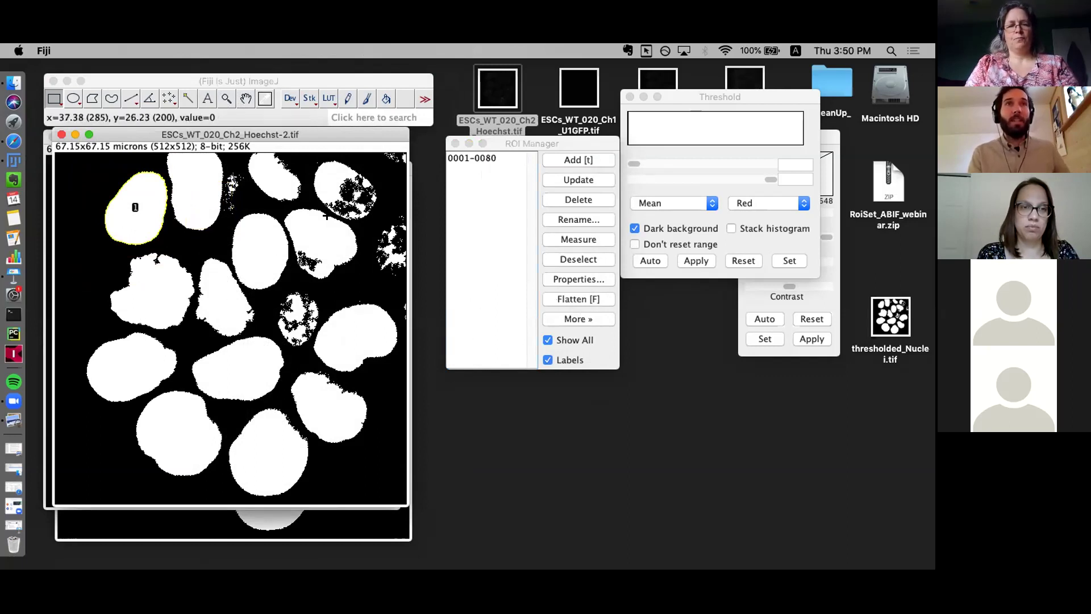
left_click(575, 340)
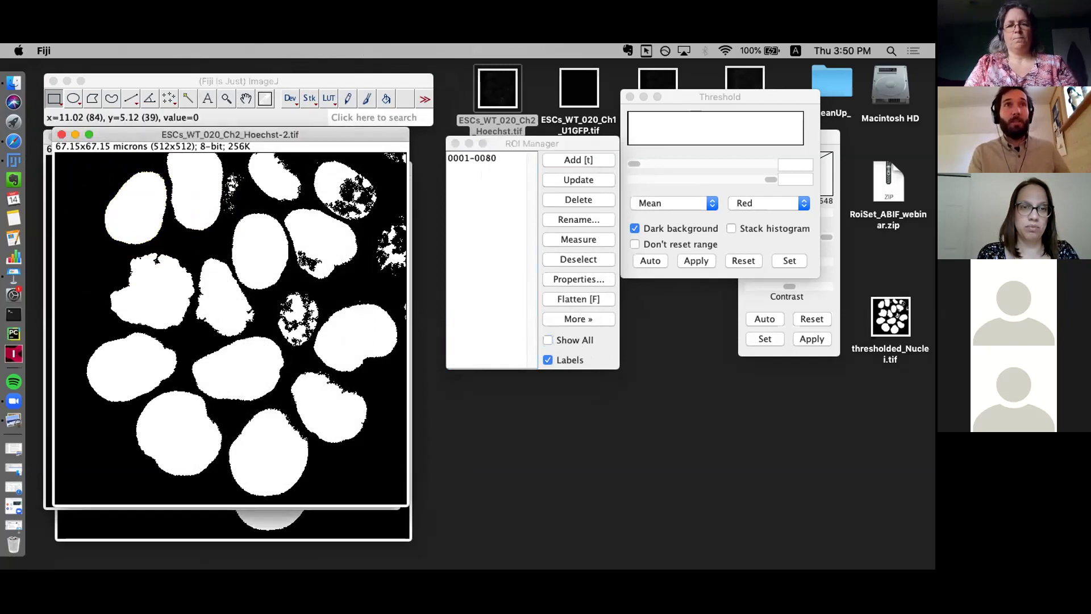
left_click(54, 98)
left_click_drag(176, 198, 276, 283)
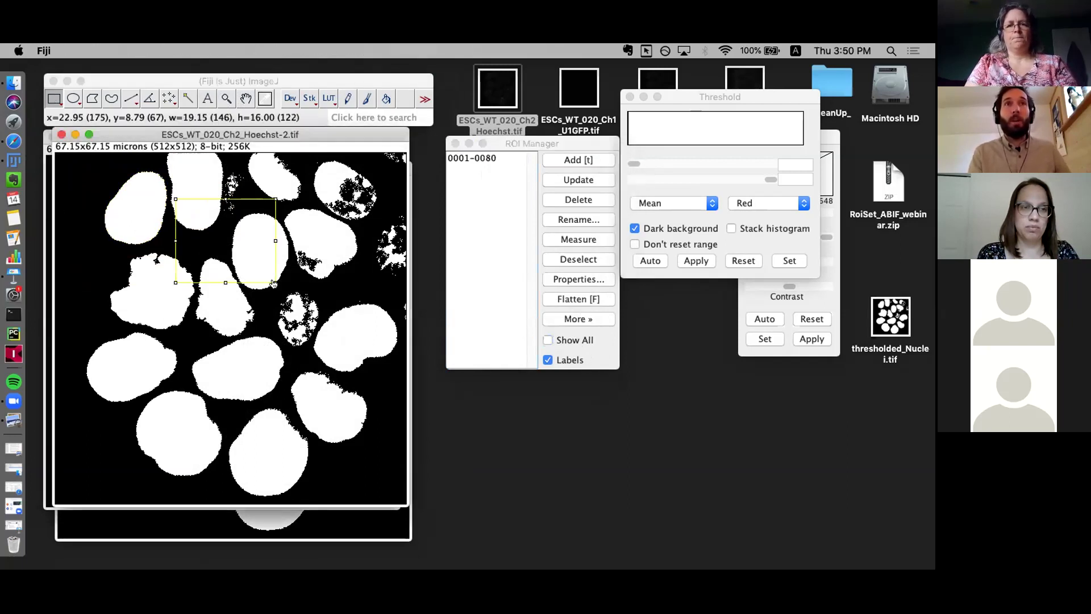
left_click(315, 246)
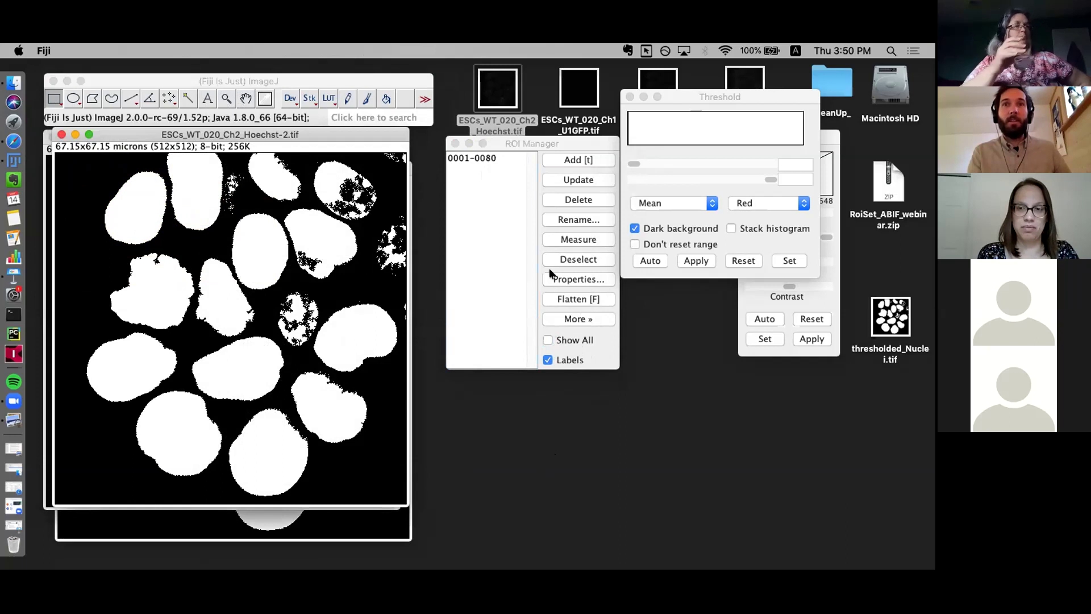
Delete the single nucleus ROI from the ROI Manager, clear the mask's selection and bring the main toolbar window into focus.
left_click(486, 158)
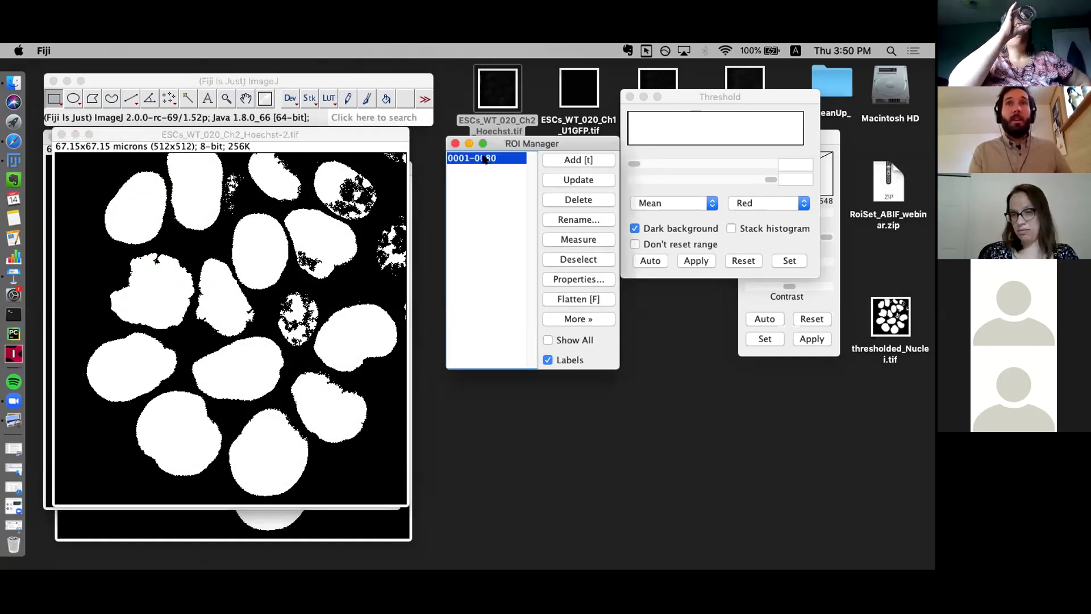
left_click(568, 196)
left_click(338, 196)
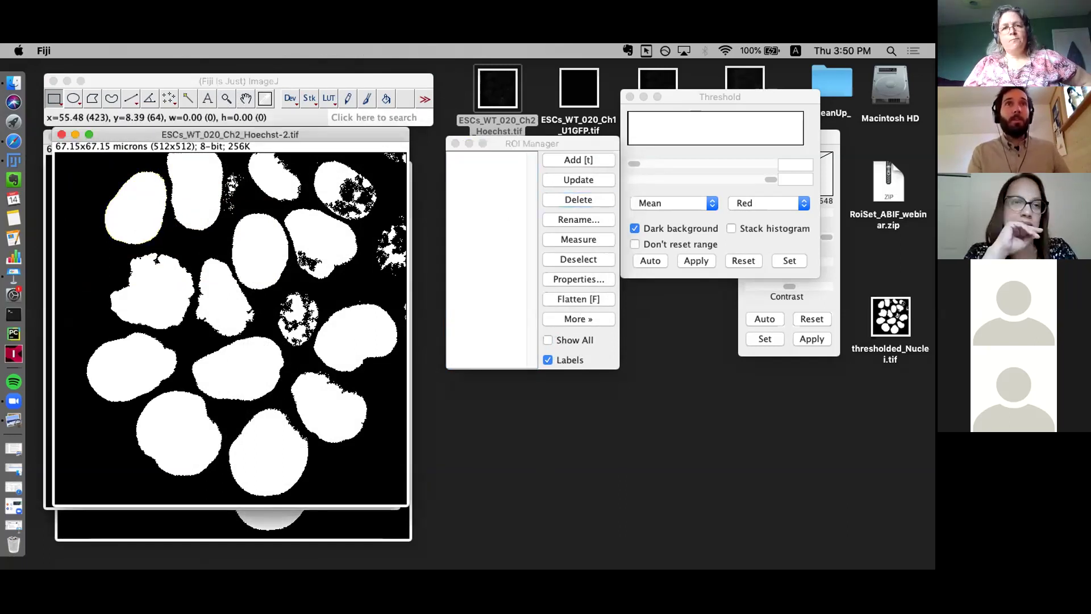
left_click(268, 81)
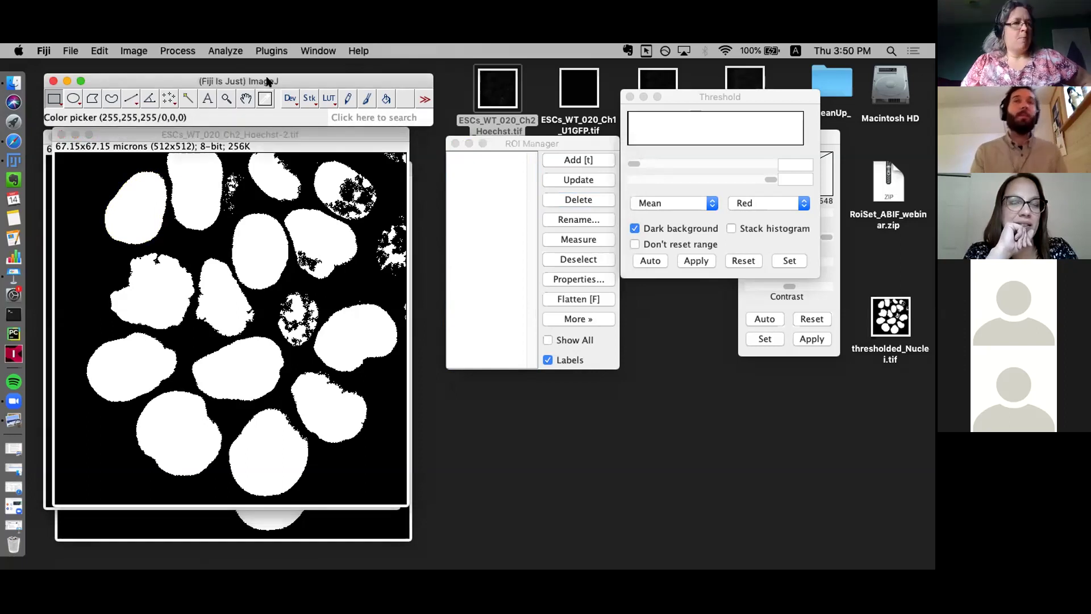
Run Analyze Particles on the whole mask with size 2500-Infinity in pixel units, circularity 0.00-1.00, excluding edges and adding to the ROI Manager.
left_click(237, 50)
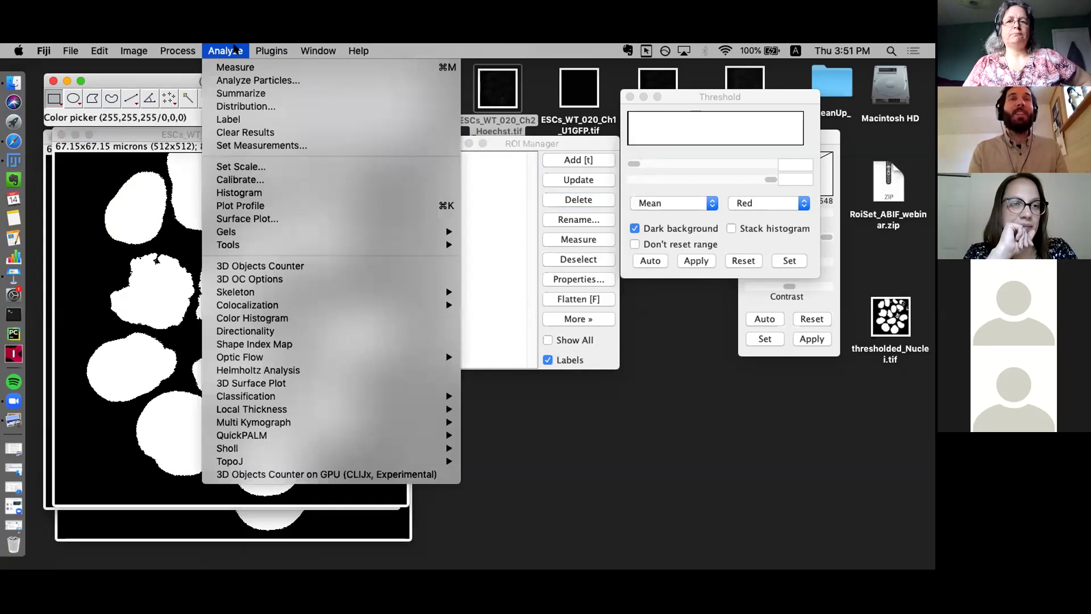
left_click(237, 79)
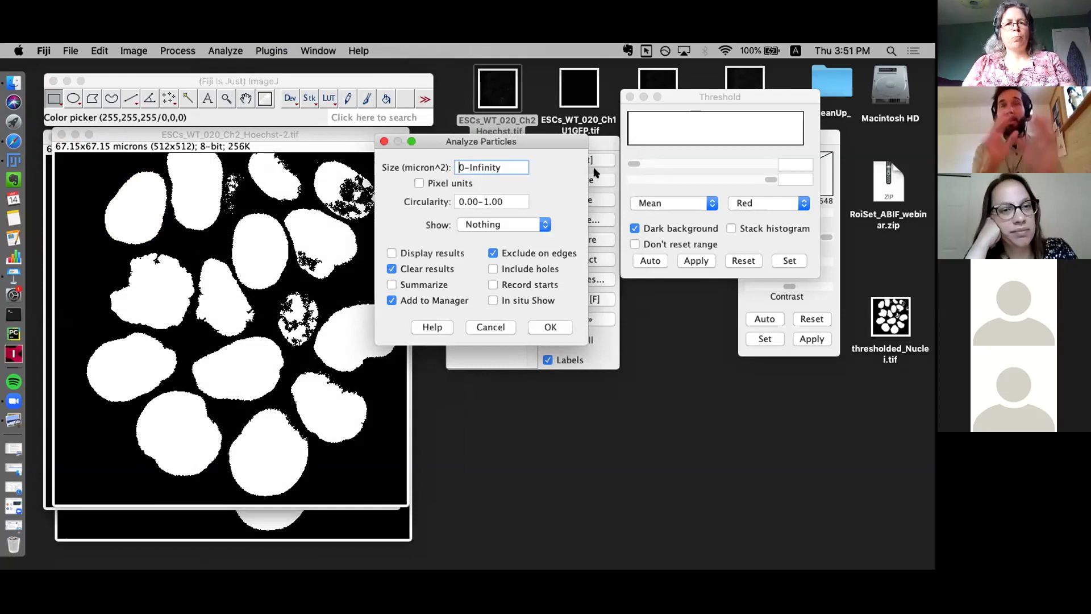
left_click(454, 182)
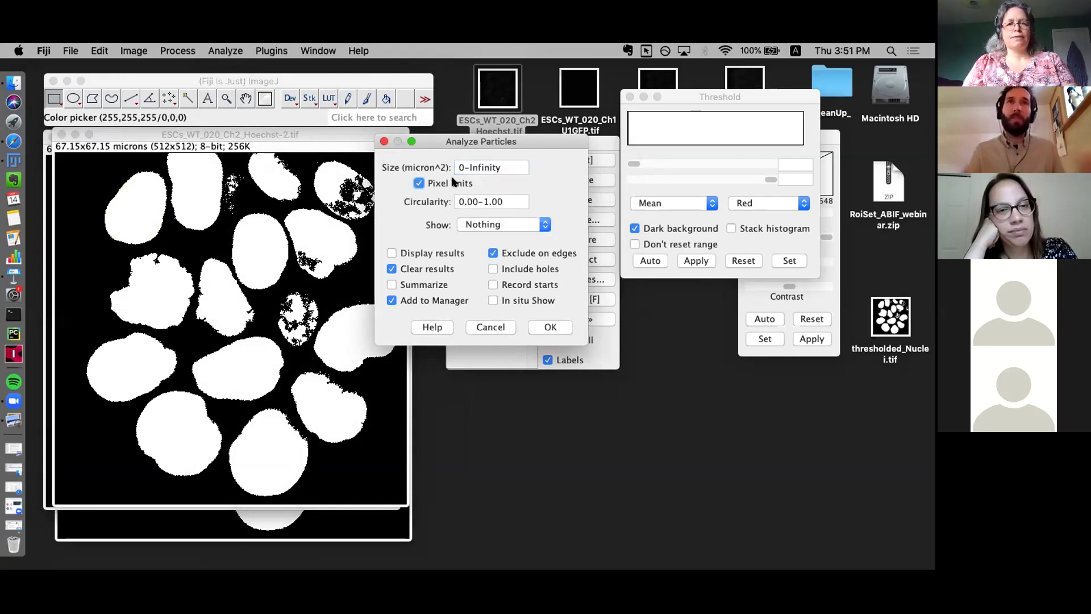
left_click(455, 164)
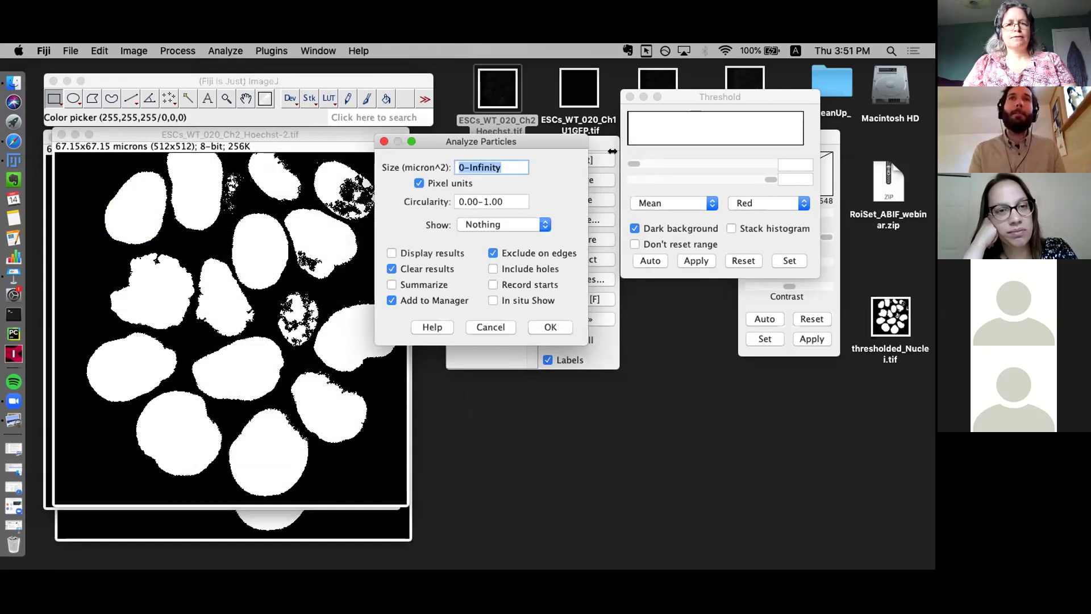
left_click(453, 165)
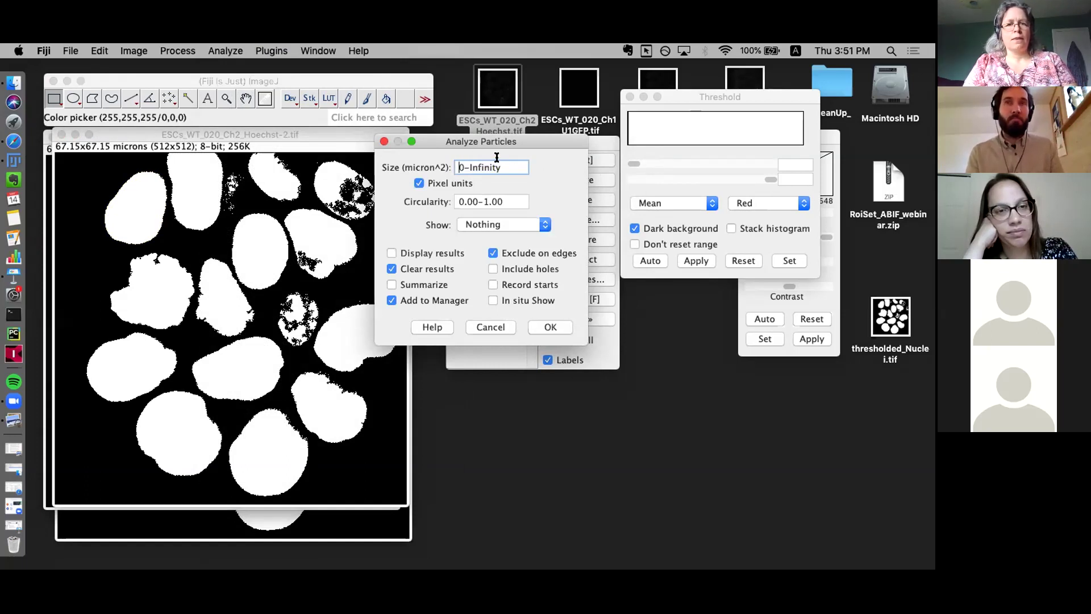
type("250")
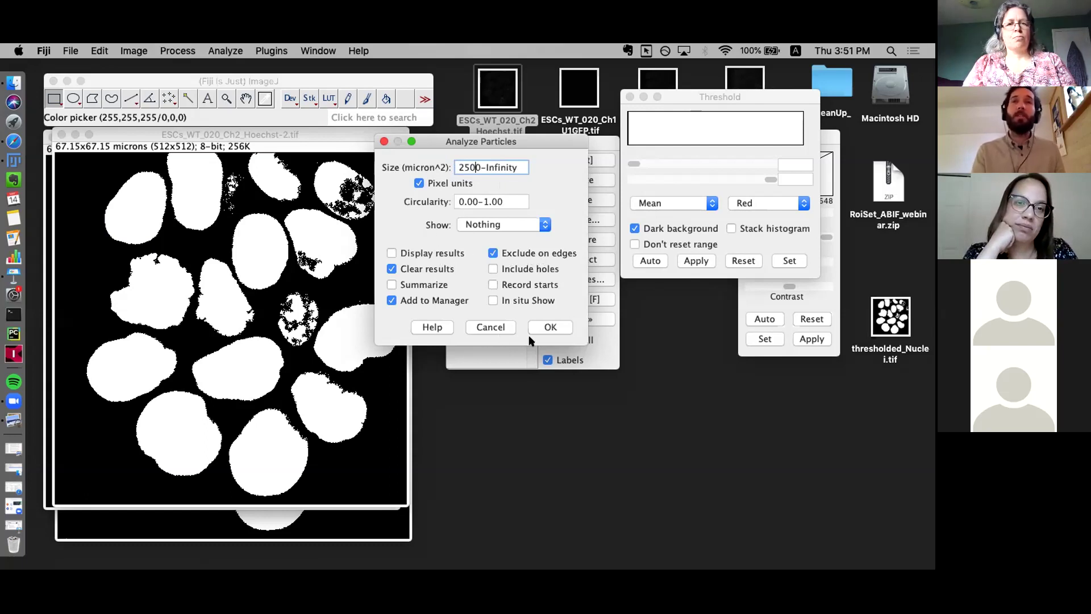
left_click(551, 327)
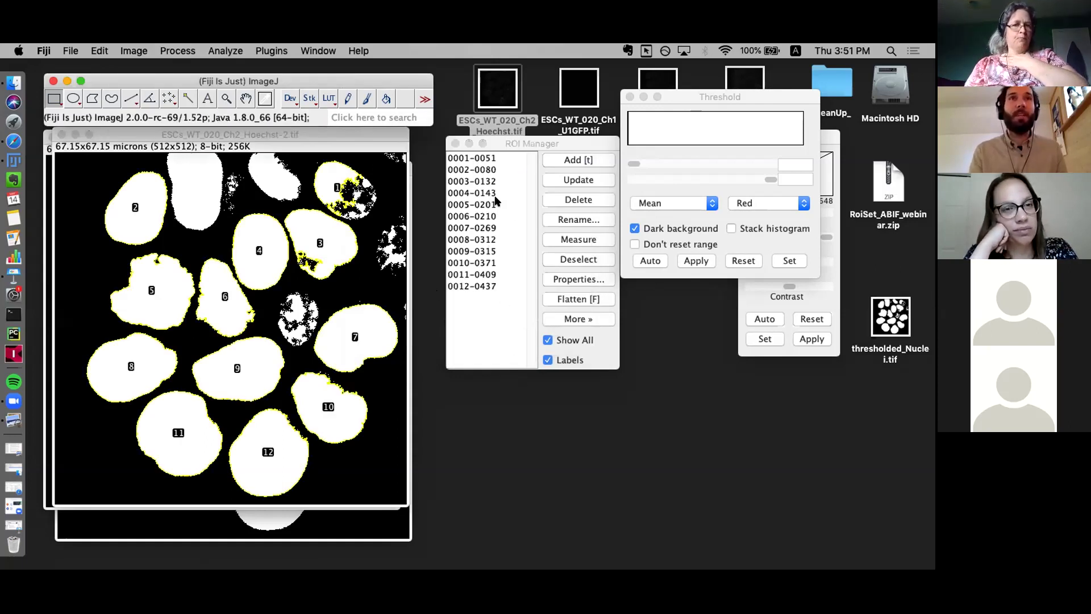
Step back and forth through the ROI Manager entries to examine which nucleus each ROI outlines on the mask, finishing on the last ROI.
left_click(480, 159)
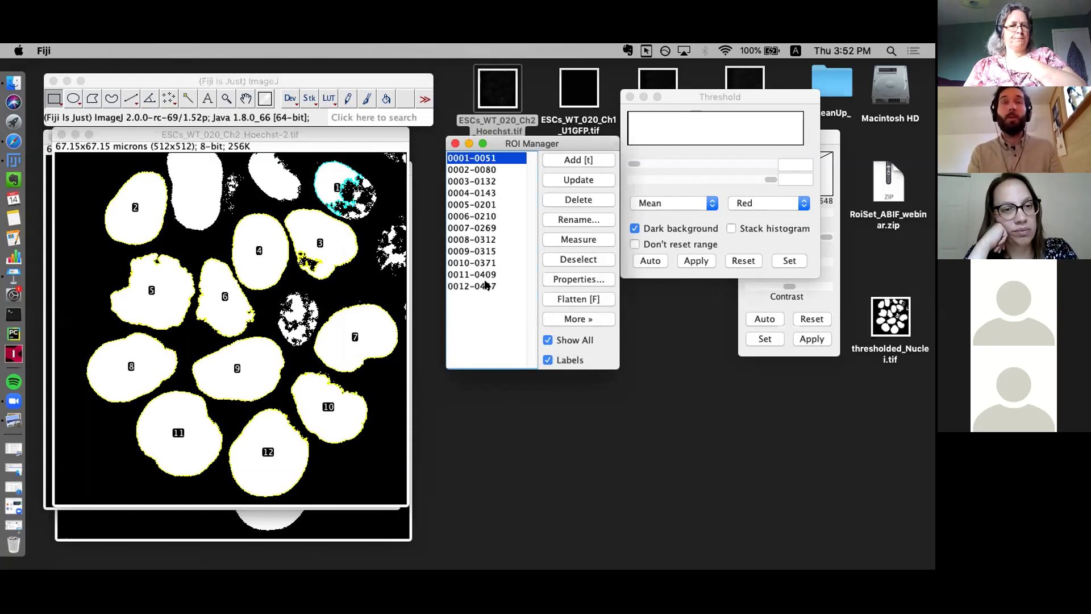
left_click(486, 179)
left_click(486, 160)
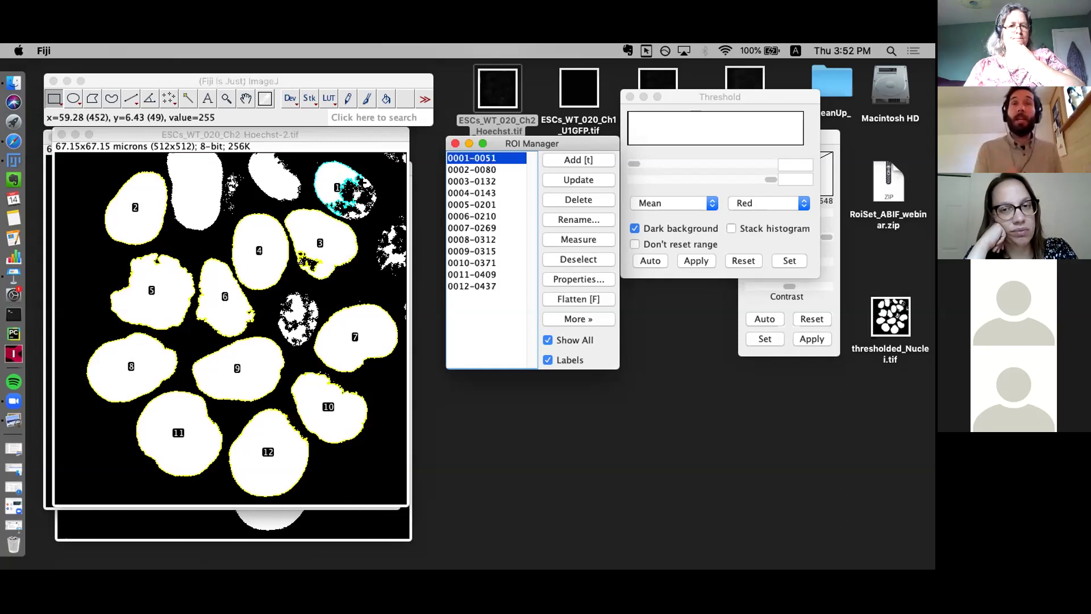
left_click(483, 170)
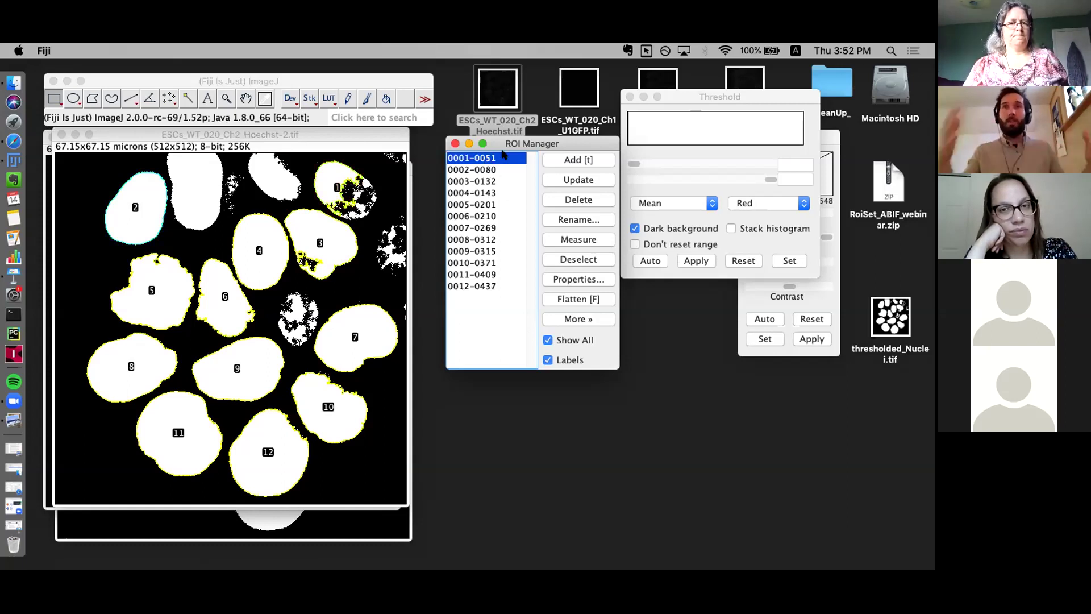
key("Down")
key("Down")
key("Down")
key("Down")
key("Down")
key("Down")
key("Down")
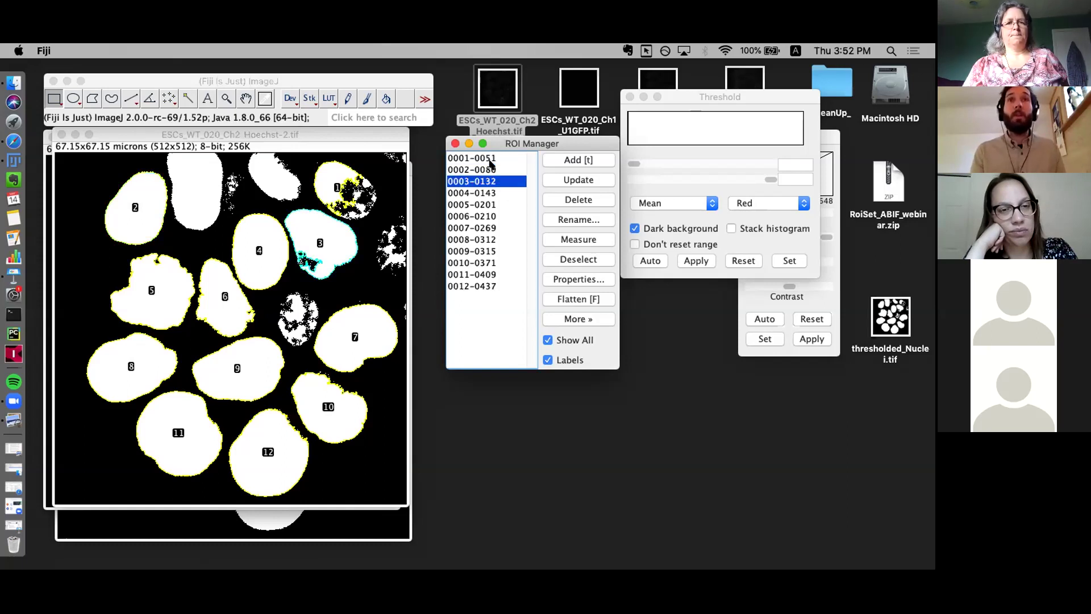
key("Down")
key("Down")
key("Down")
key("Down")
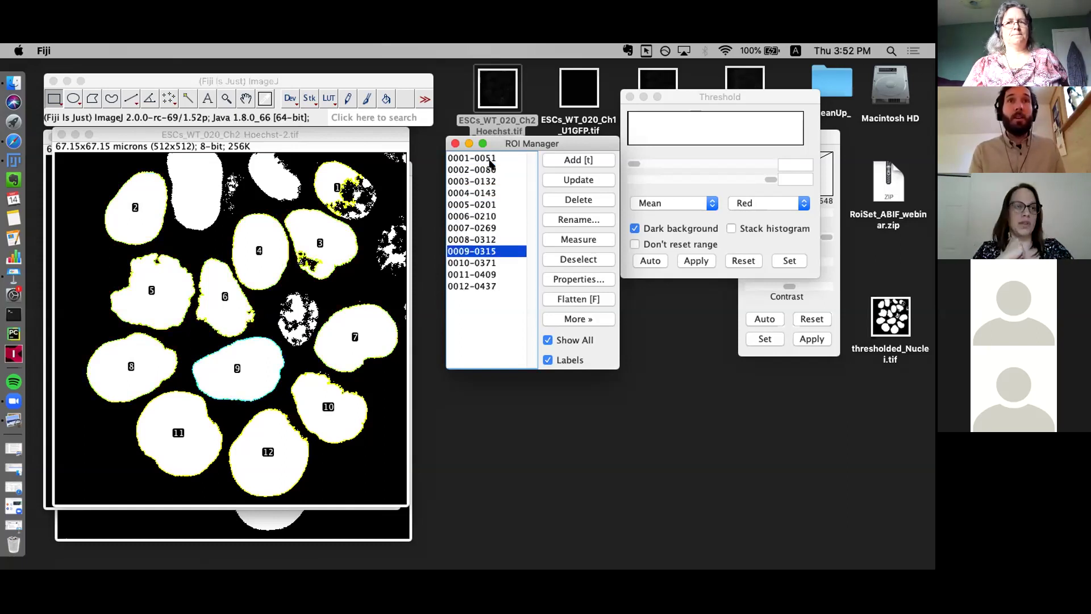
key("Up")
key("Up")
key("Up")
key("Up")
key("Up")
key("Up")
key("Up")
key("Up")
key("Up")
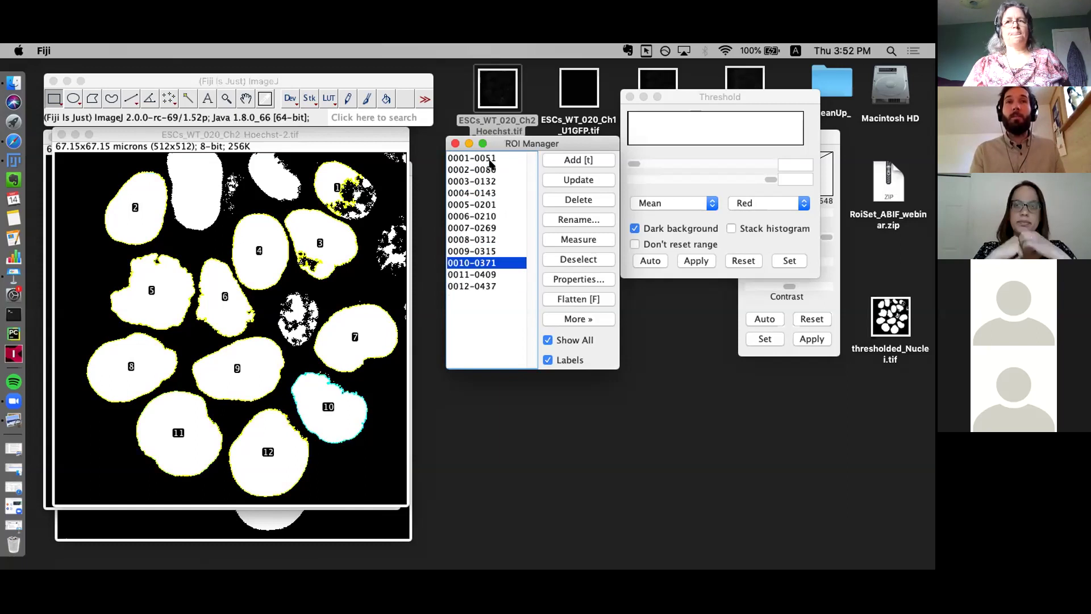
key("Up")
key("Up")
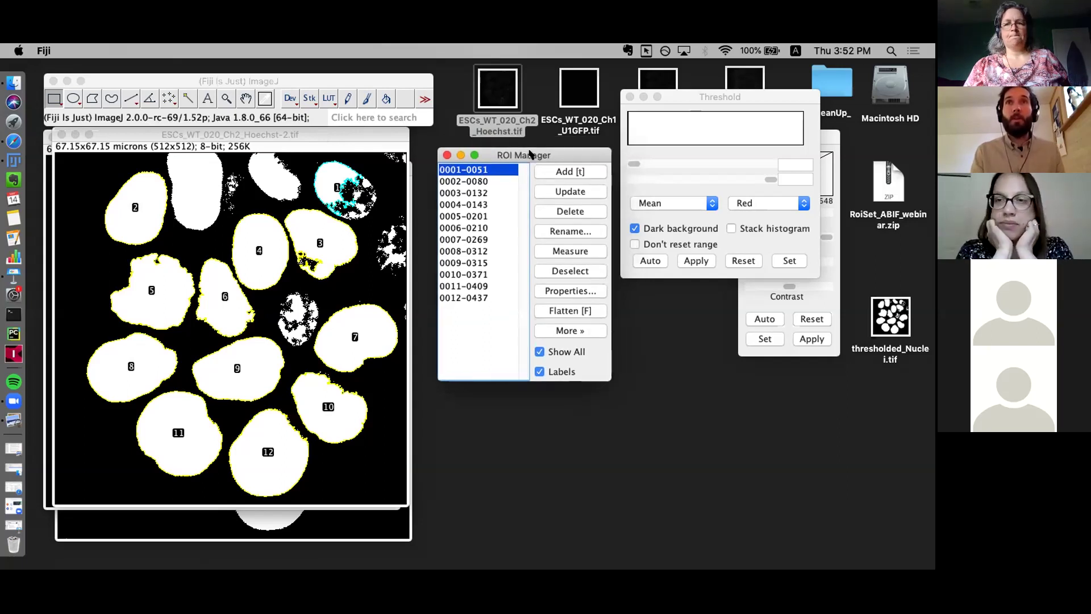
key("Down")
key("Down")
key("Up")
key("Up")
key("Down")
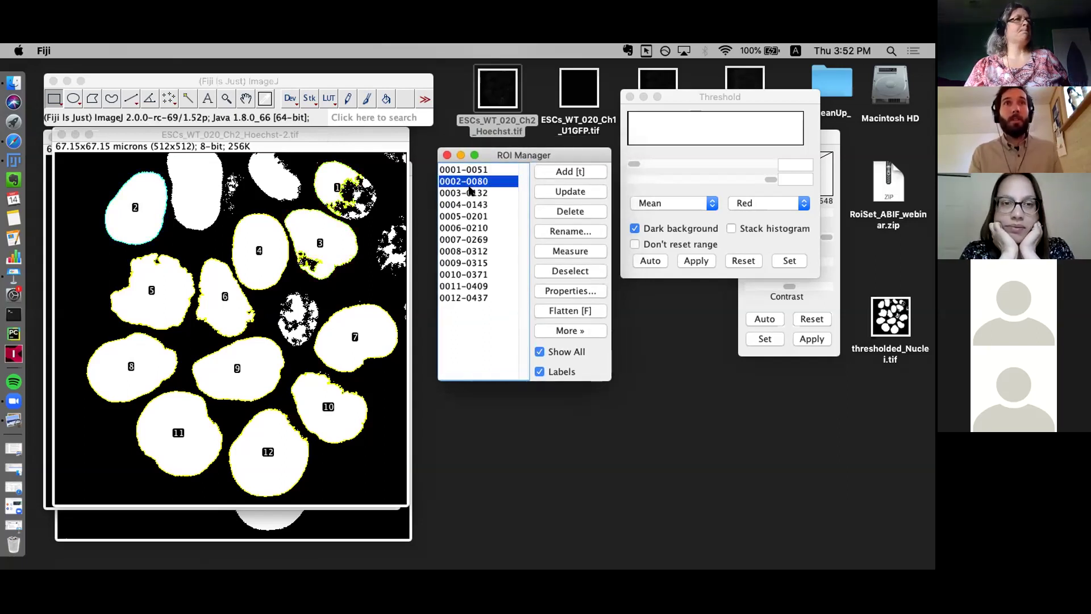
key("Down")
key("Down")
key("Up")
key("Up")
key("Up")
key("Down")
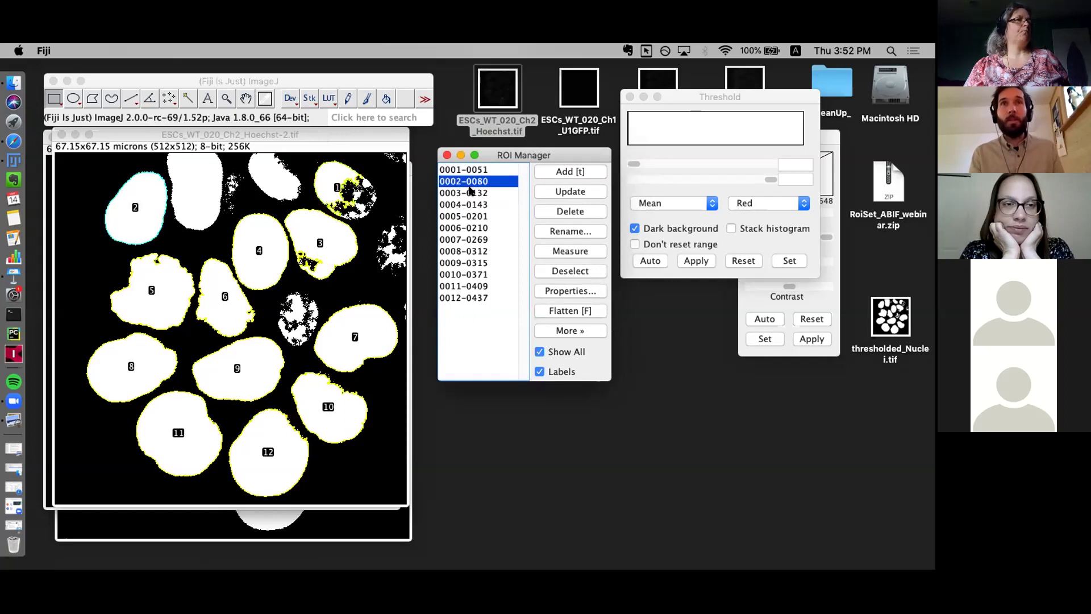
key("Down")
key("Down")
key("Down")
key("Down")
key("Down")
key("Down")
key("Down")
key("Down")
key("Down")
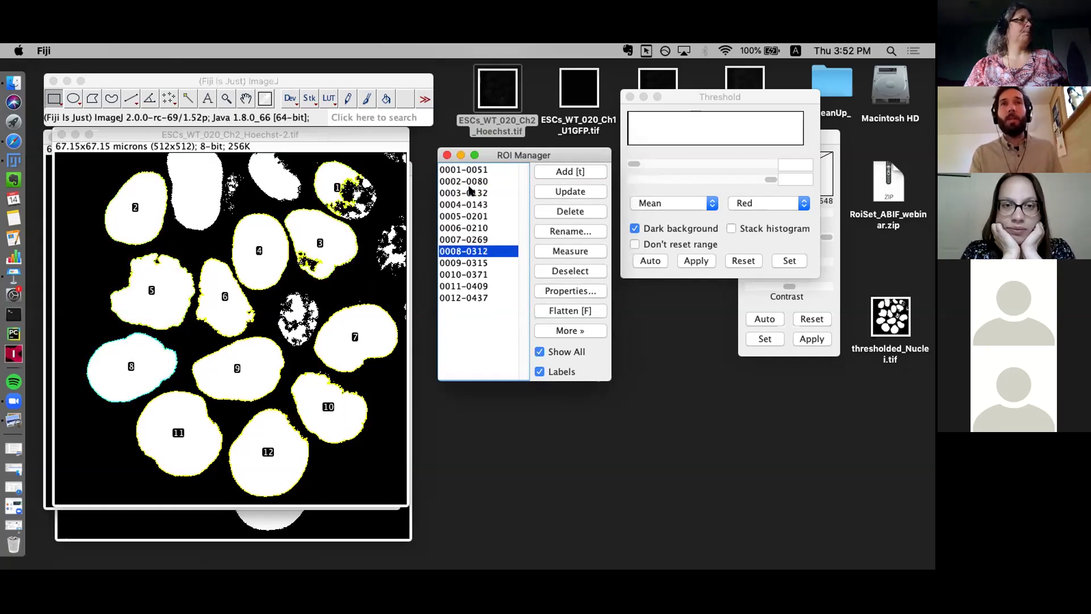
key("Down")
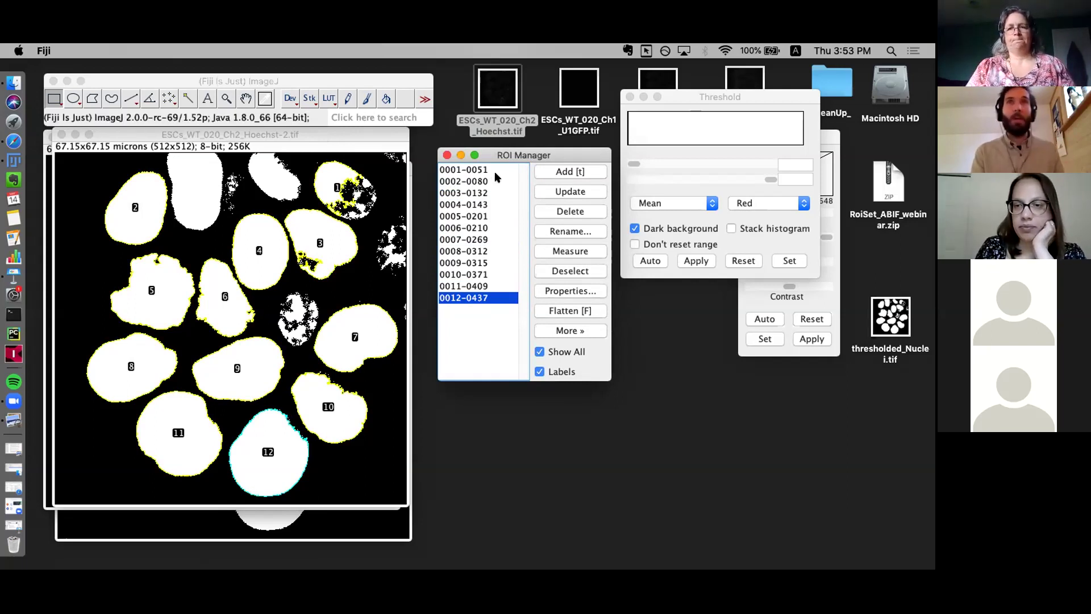
mouse_move(366, 134)
left_mouse_down()
mouse_move(367, 193)
mouse_move(380, 147)
left_mouse_up()
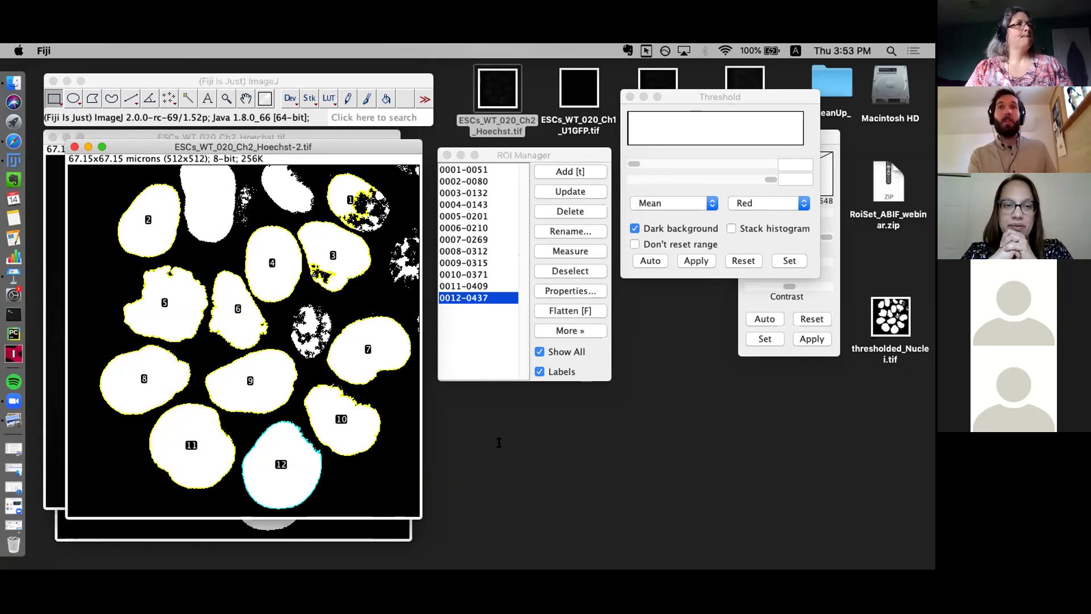
left_click_drag(270, 145, 256, 137)
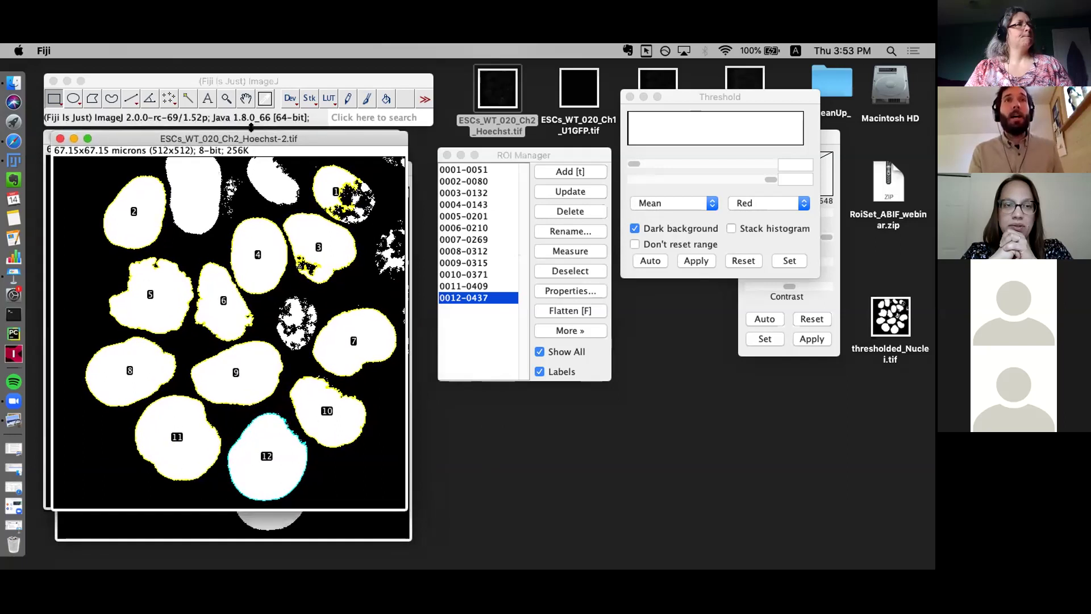
left_click(508, 154)
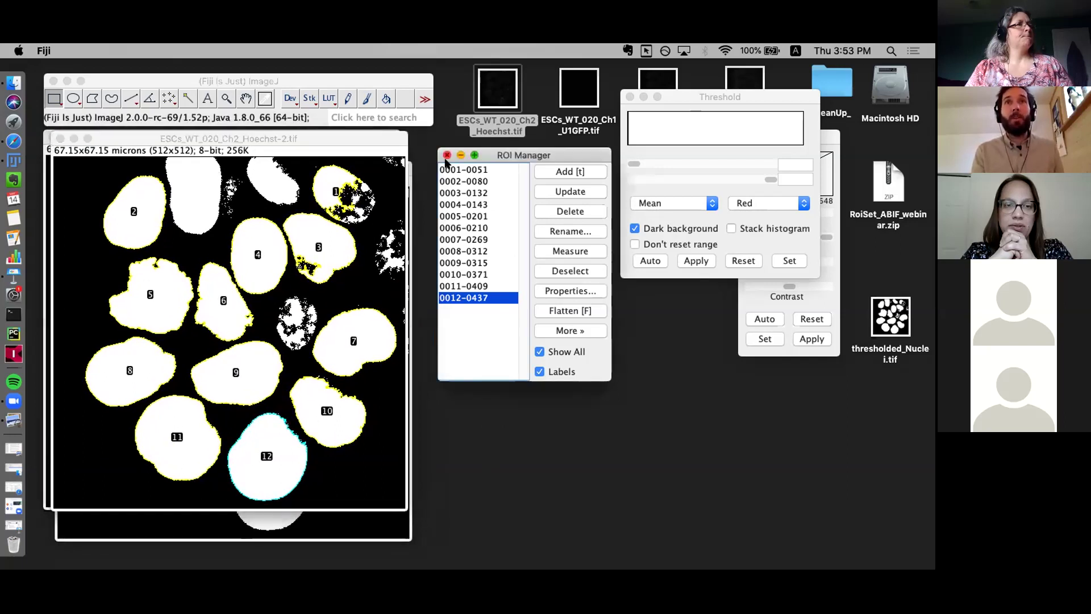
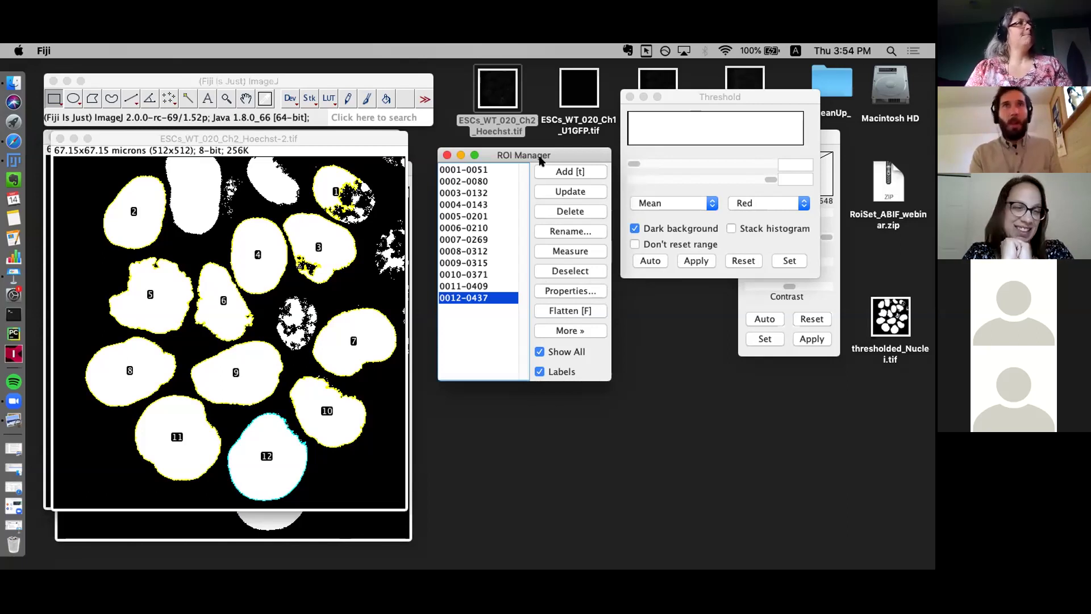
left_click(310, 74)
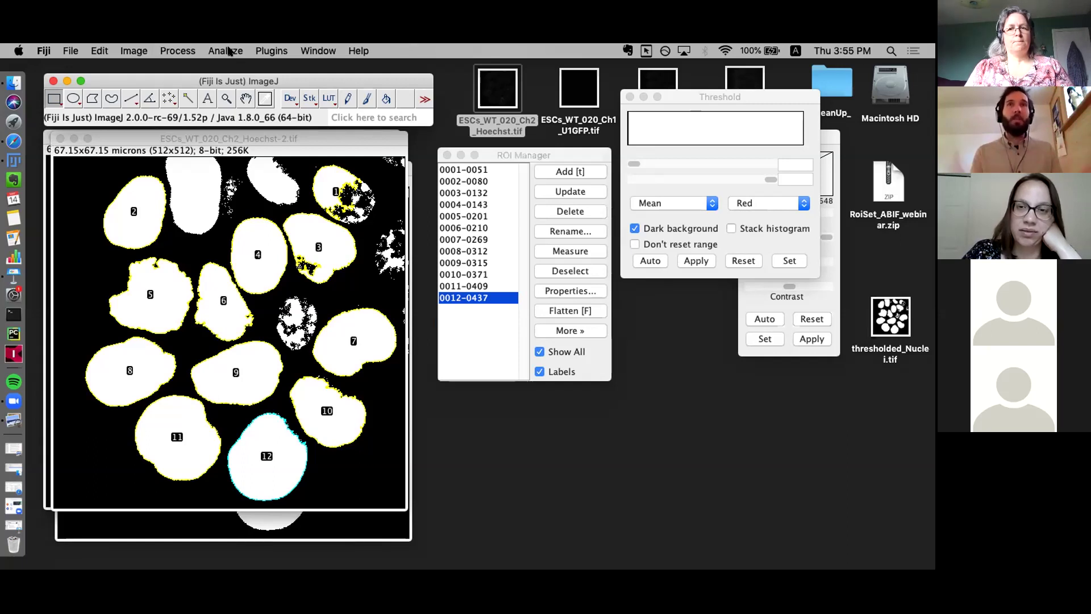
left_click(517, 156)
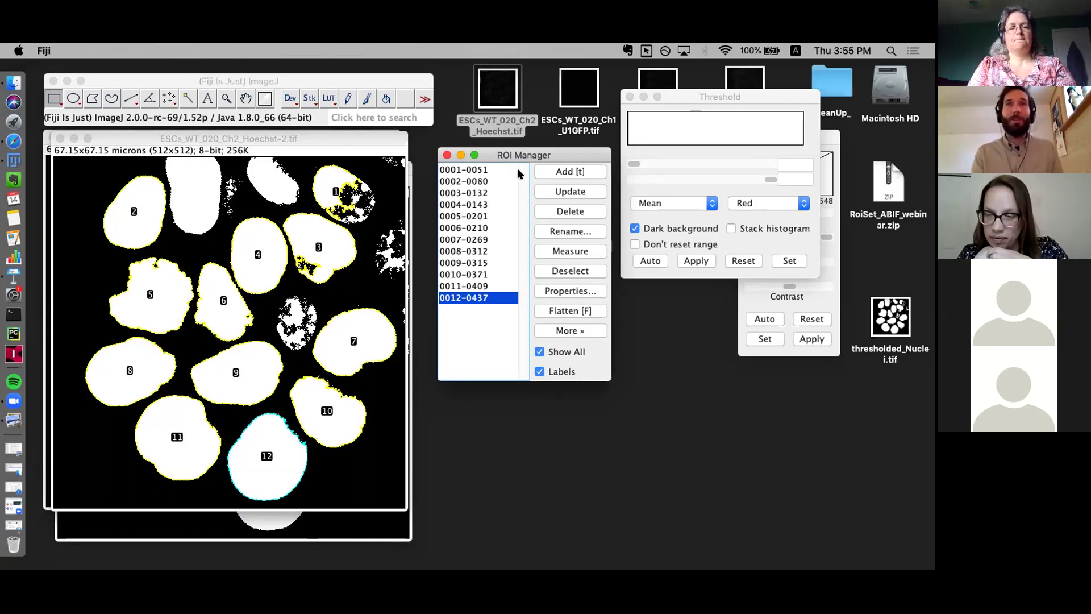
left_click_drag(513, 150, 503, 142)
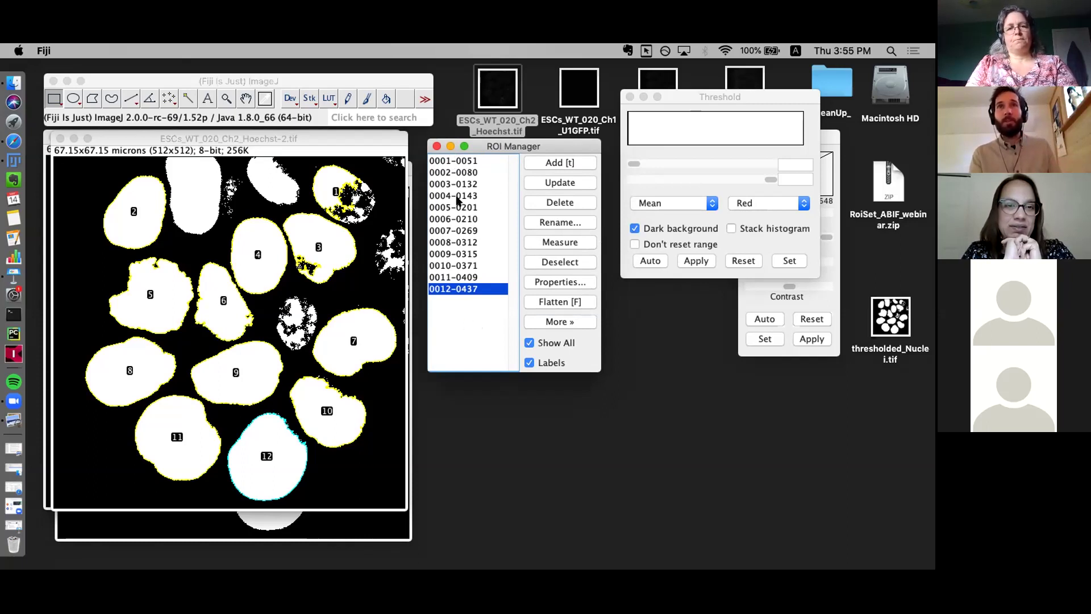
Select a few ROIs in the ROI Manager, and measure the first four nuclei ROIs one after another.
left_click(469, 161)
left_click(449, 218)
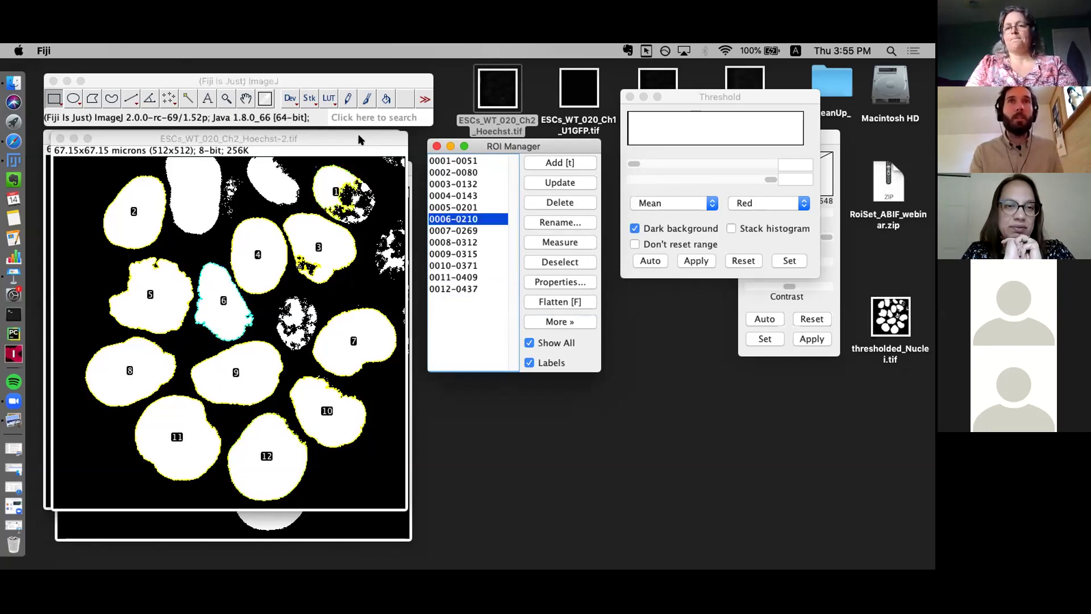
left_click(449, 185)
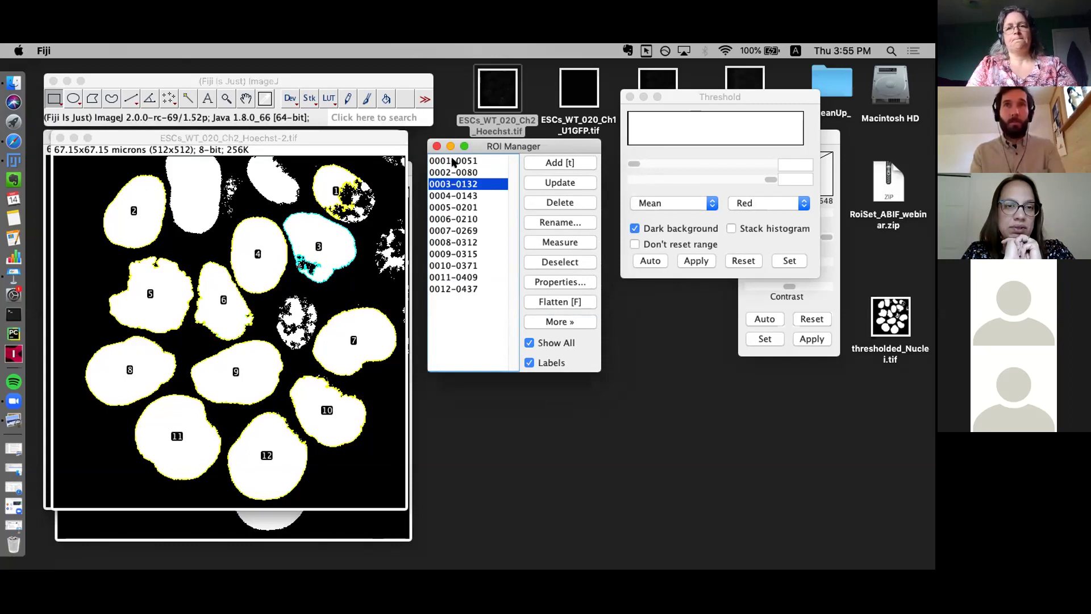
left_click(453, 162)
key("m")
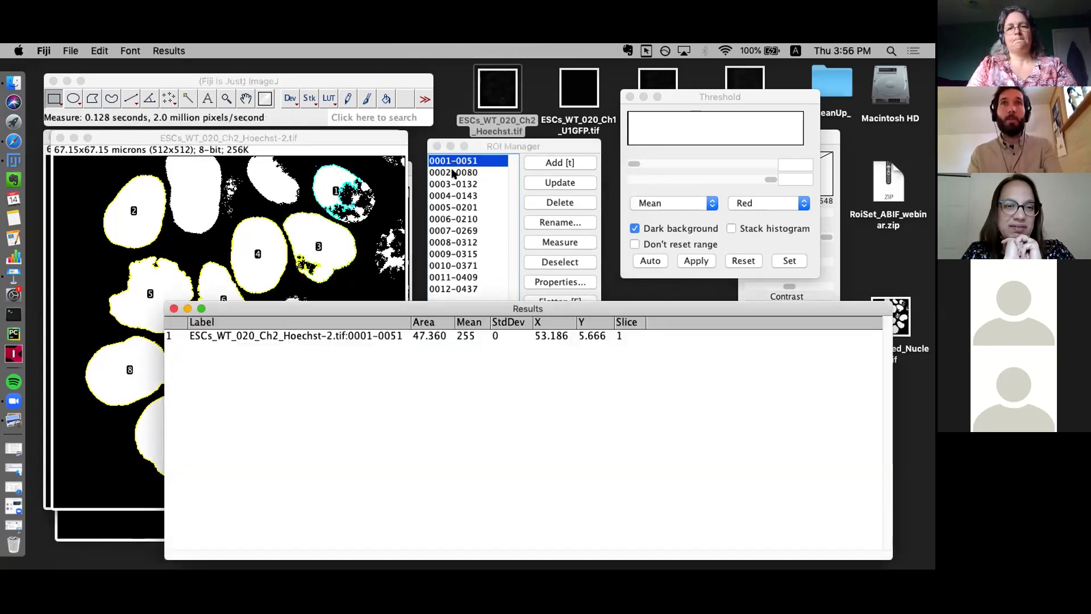
left_click(458, 182)
left_click(457, 174)
key("m")
key("Down")
key("m")
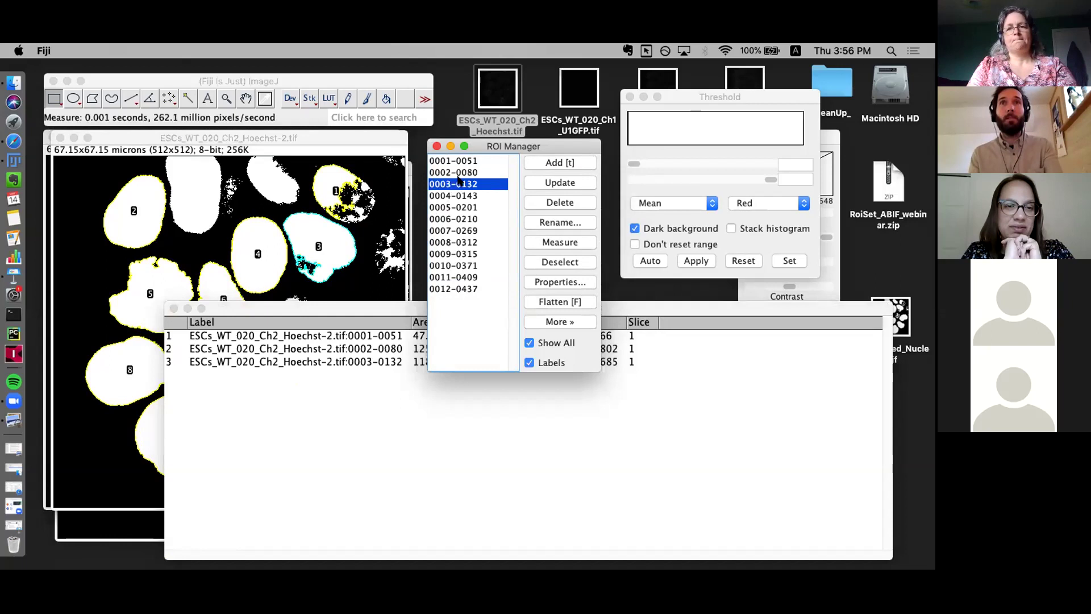
key("Down")
key("m")
Move the Results table up to read the measurements, and close it without saving them.
left_click_drag(321, 308, 278, 230)
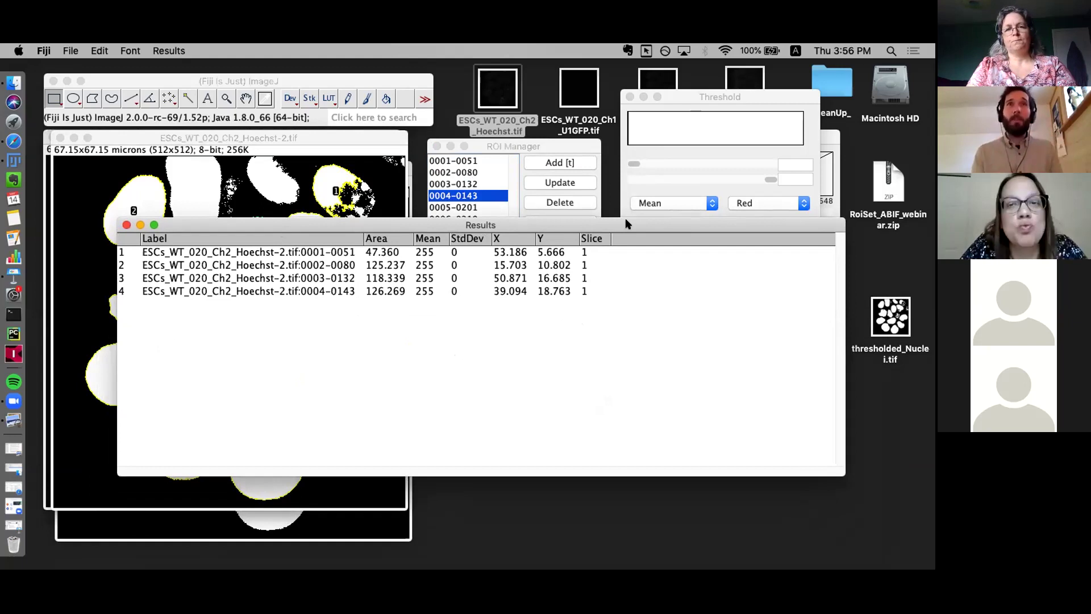
left_click_drag(658, 227, 636, 228)
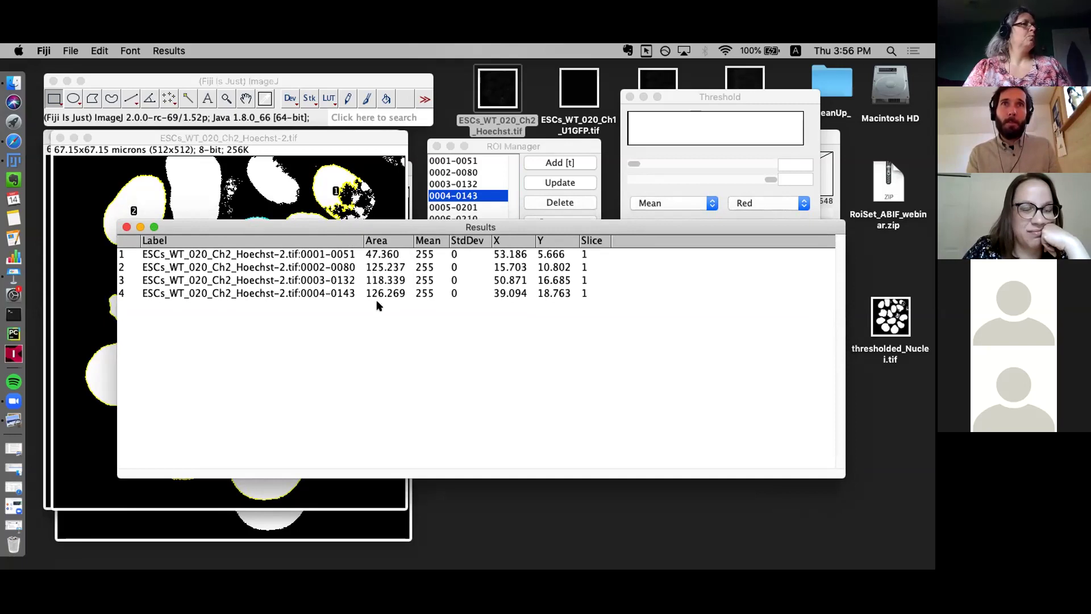
left_click(126, 227)
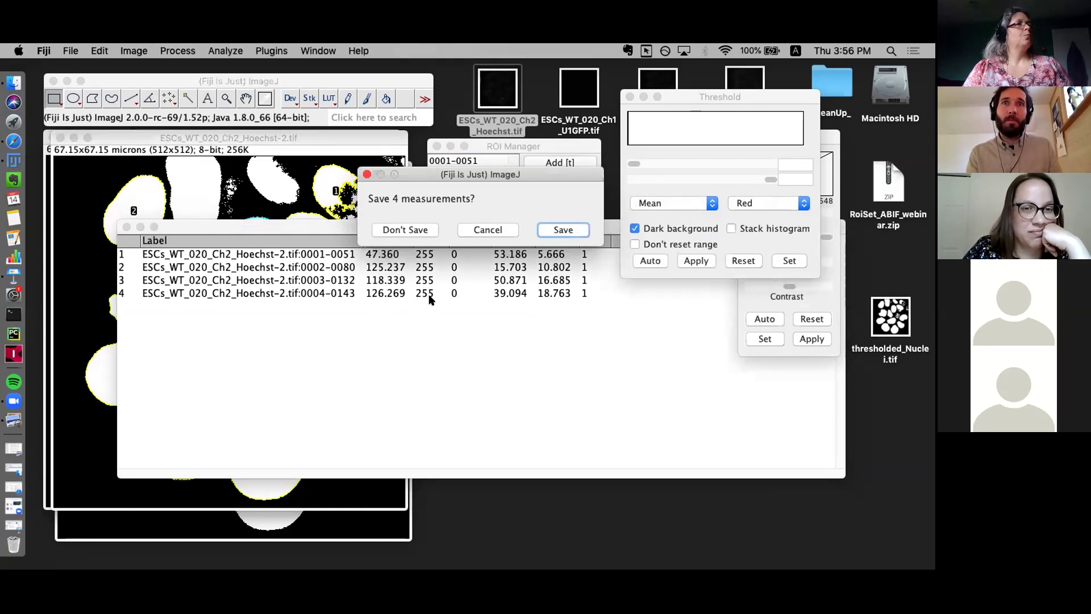
left_click(421, 230)
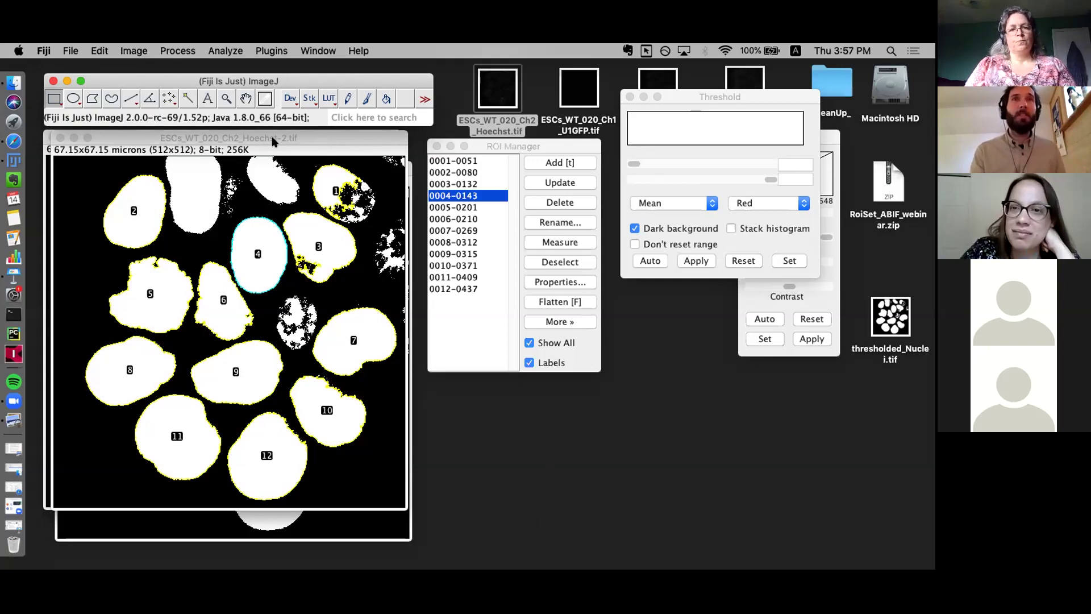
Move the thresholded mask window aside and bring the original ESCs_WT_020_Ch2_Hoechst.tif image to the front.
left_click_drag(273, 141, 292, 176)
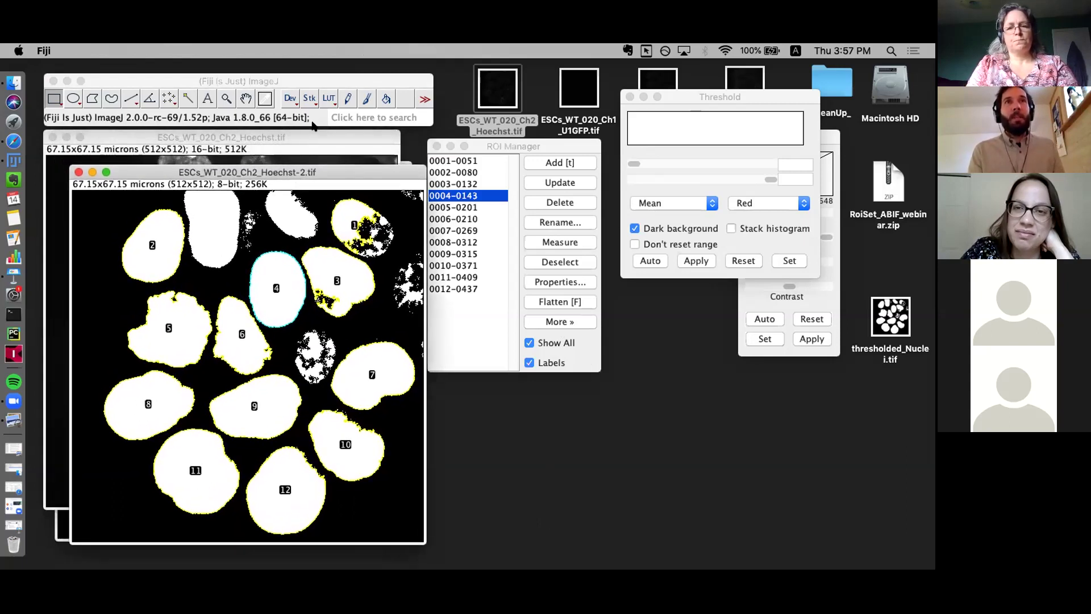
left_click(337, 139)
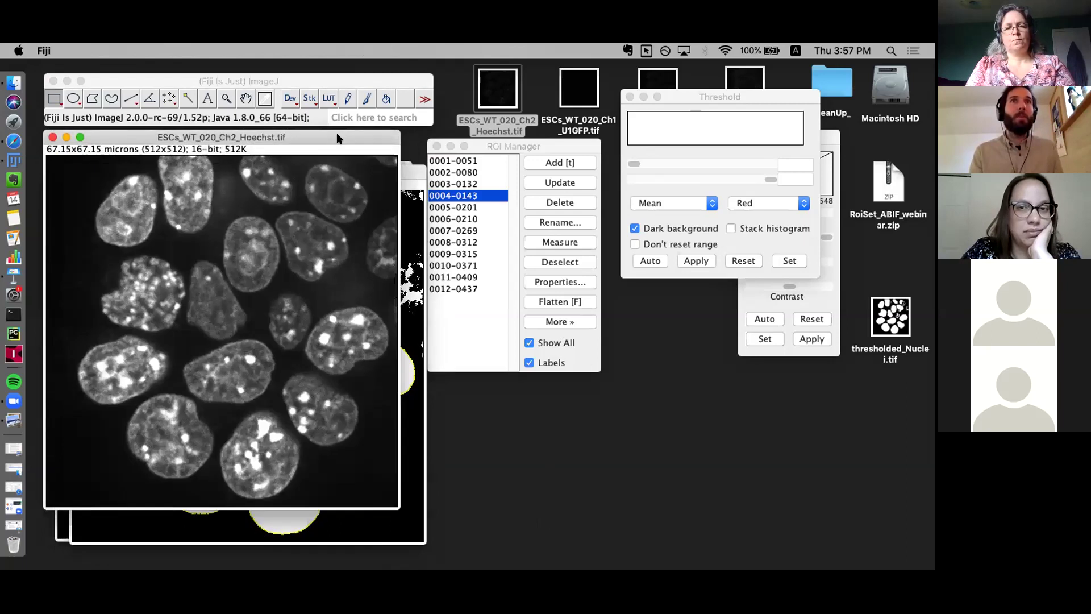
Threshold the Hoechst image with the Mean method and raise the lower threshold to 7447 so only the brightest spots are highlighted.
left_click_drag(344, 139, 332, 139)
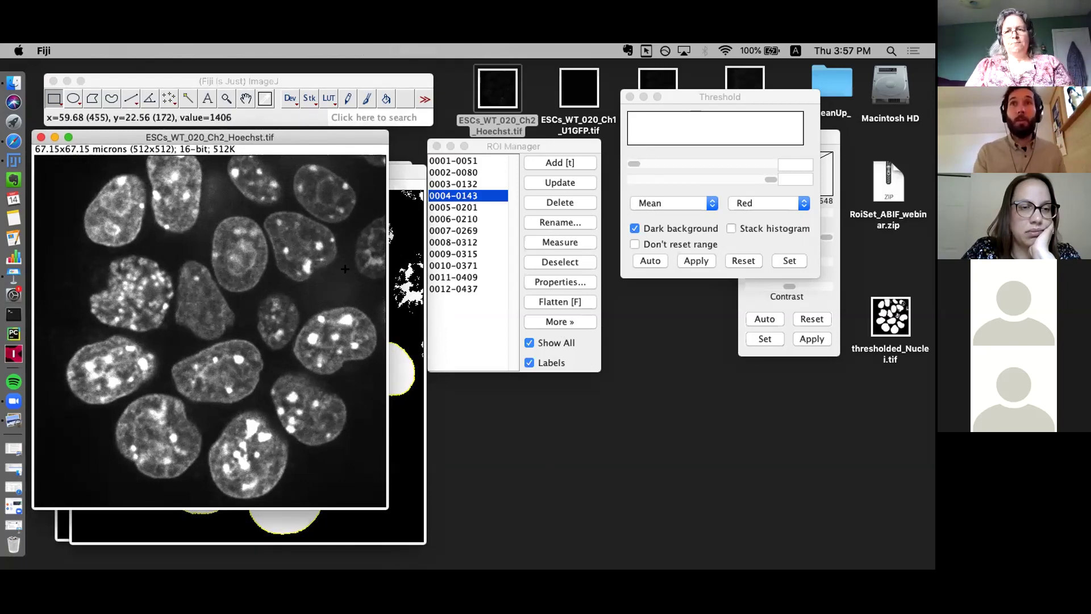
left_click(727, 97)
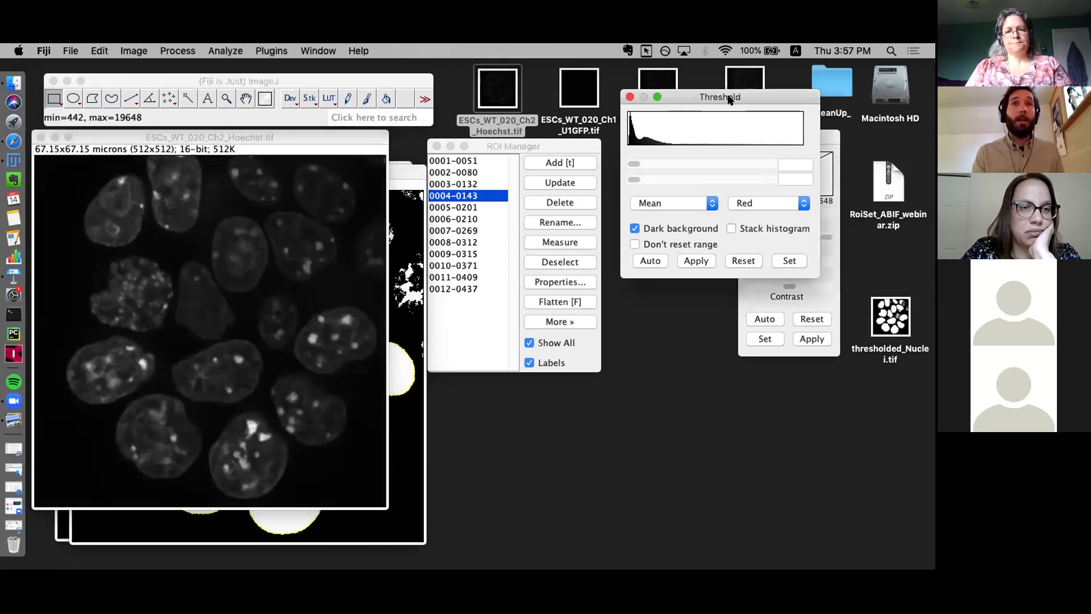
left_click(738, 260)
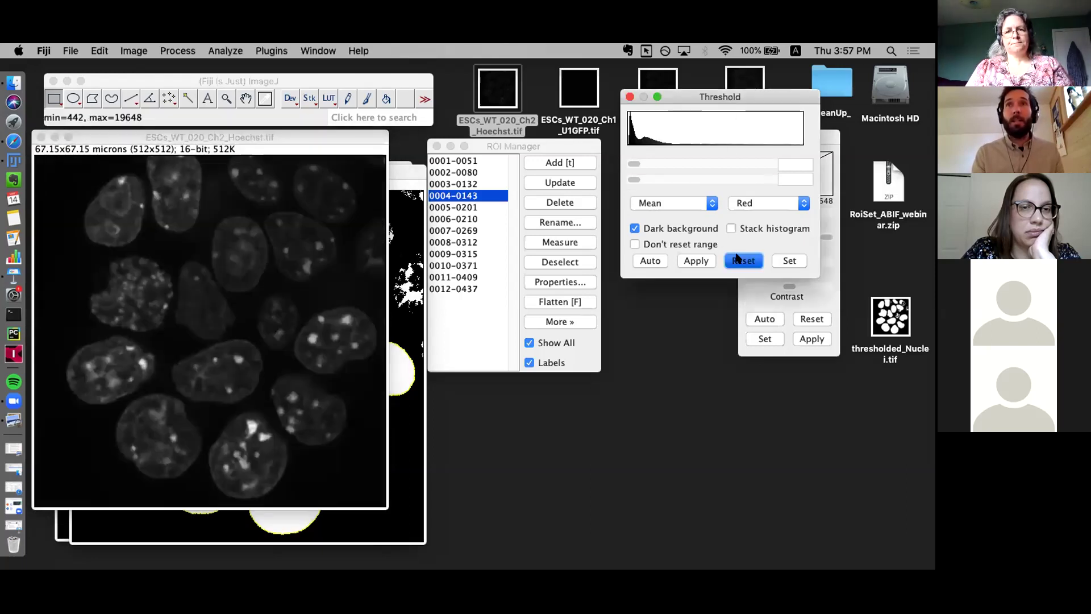
left_click(655, 257)
left_click_drag(643, 164, 682, 163)
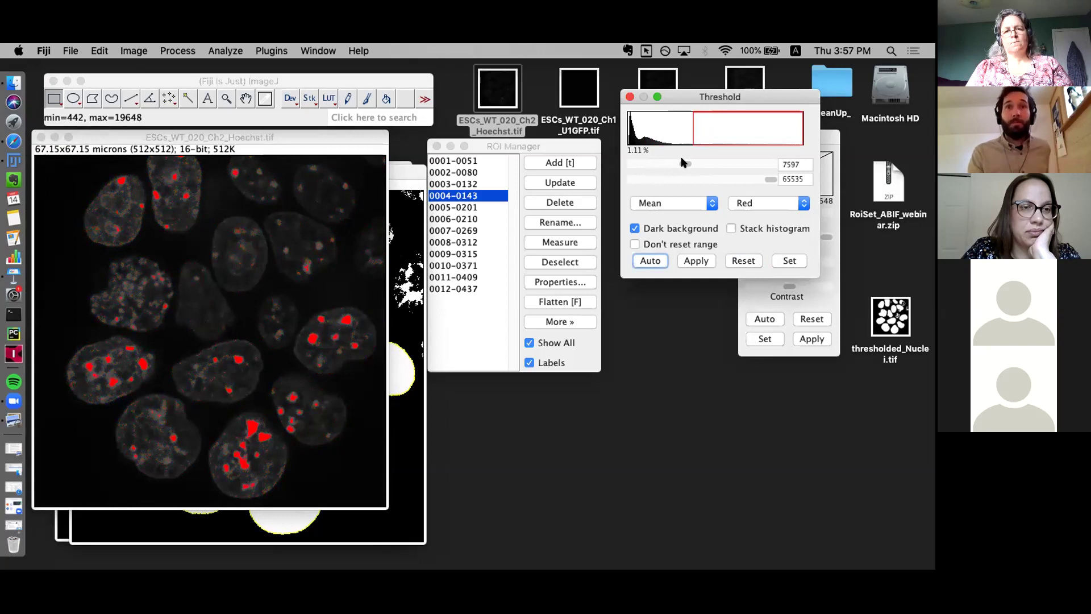
left_click_drag(684, 163, 682, 162)
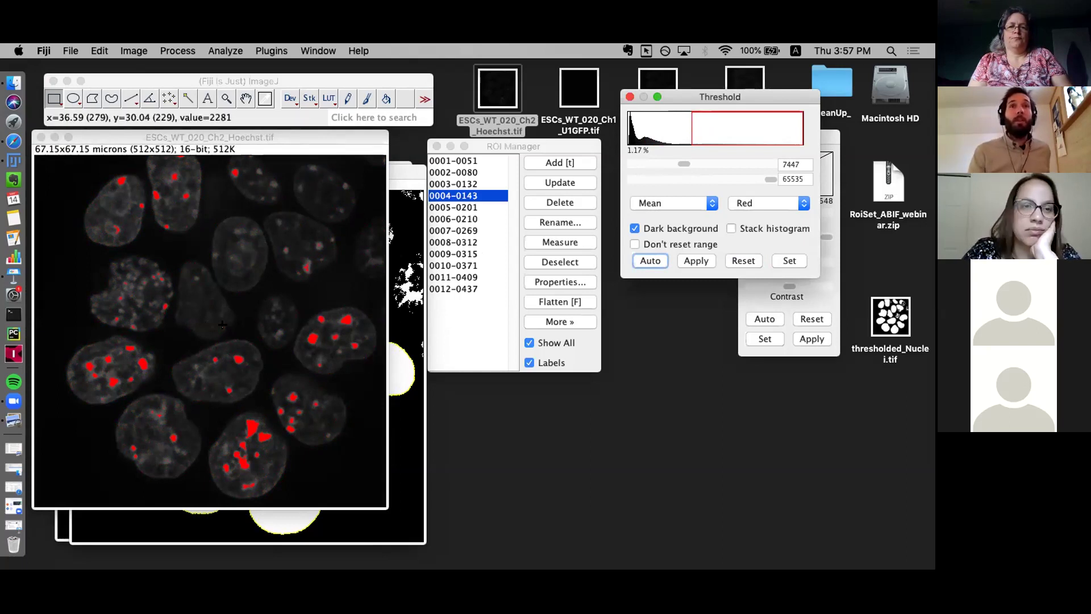
Select the 0008-0312 nucleus ROI on the Hoechst image and apply an automatic Mean threshold within it.
left_click(462, 245)
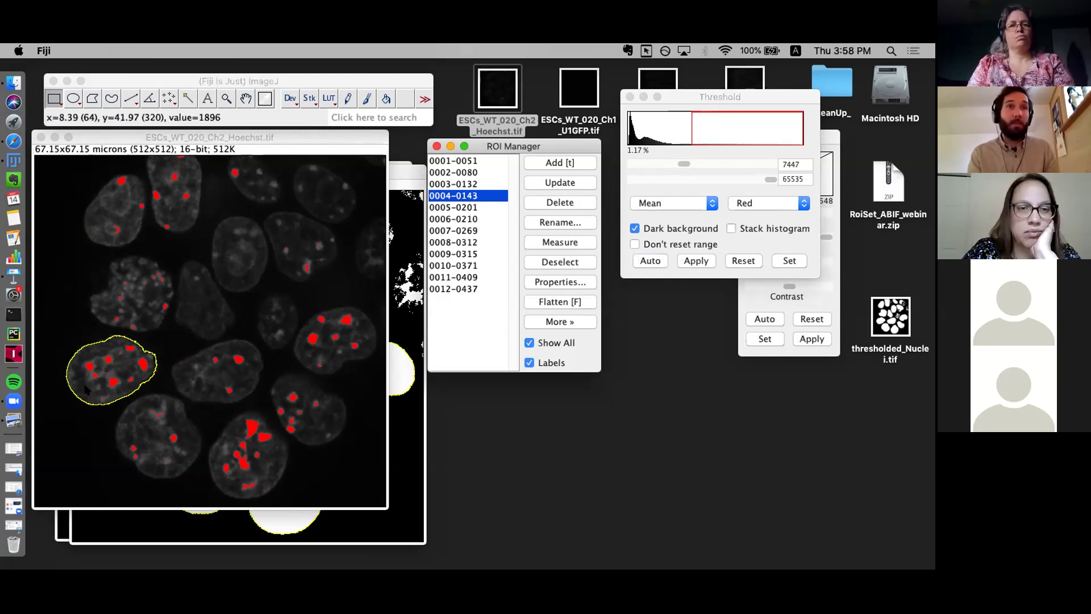
left_click(650, 260)
left_click(650, 260)
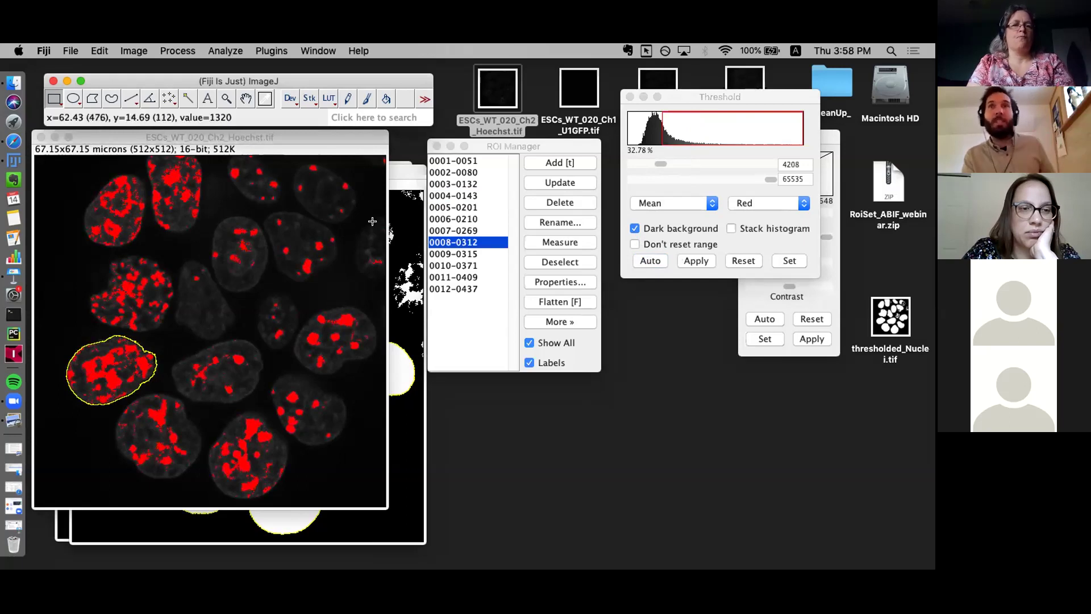
Compare the Otsu and MinError threshold methods on the selected nucleus, close the Log window, and return the method to Mean.
left_click(710, 203)
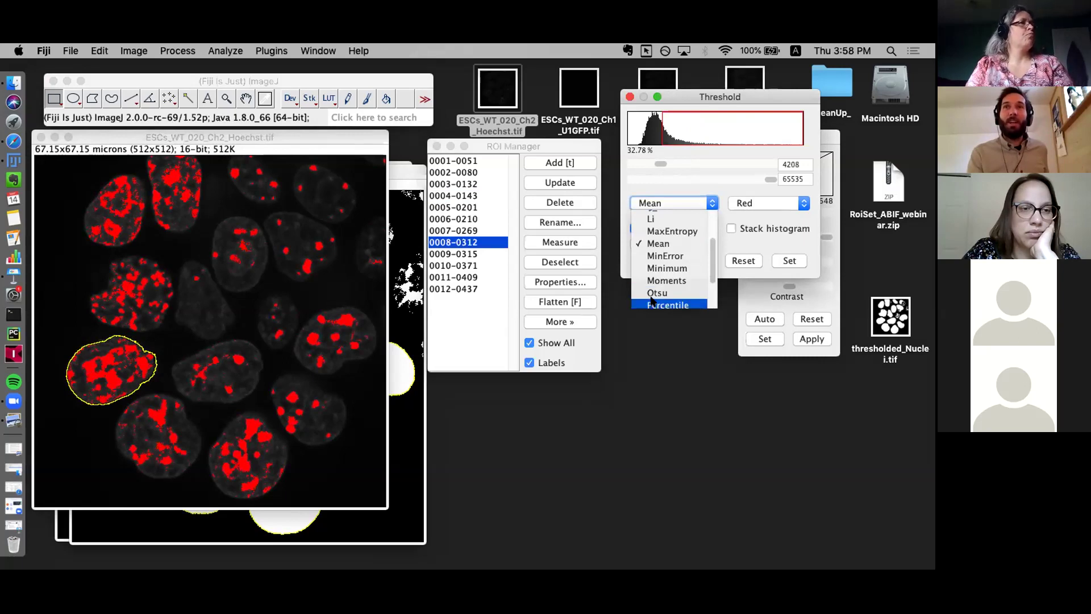
left_click(682, 293)
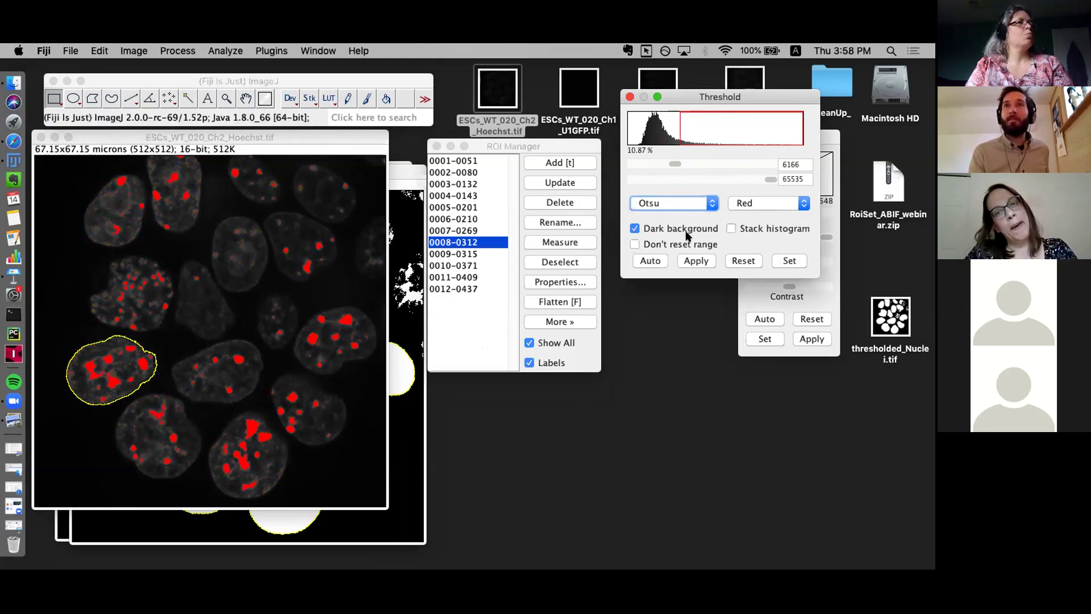
left_click(675, 203)
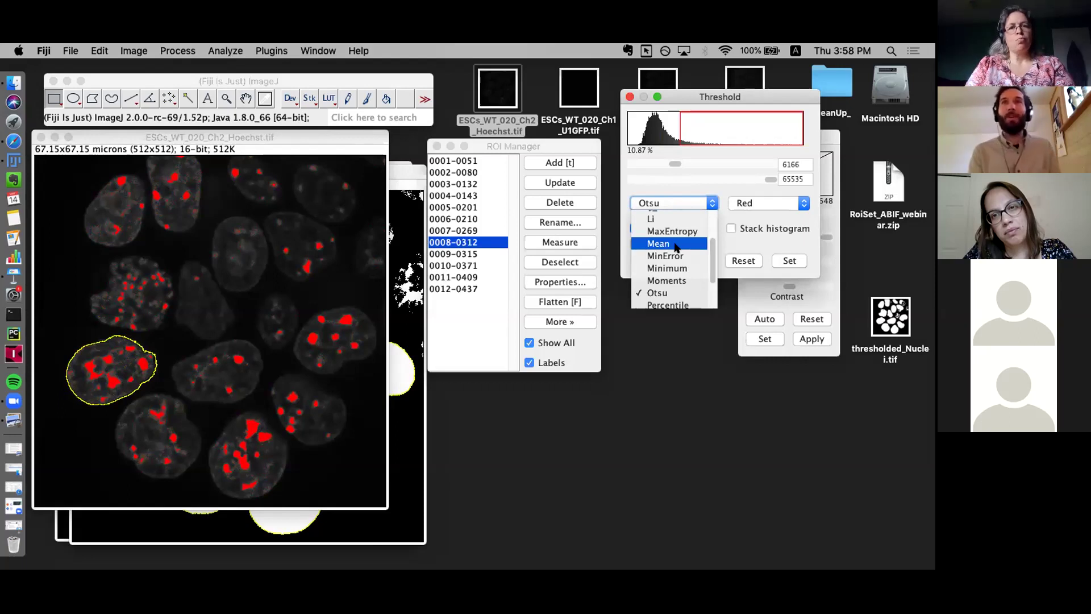
left_click(655, 255)
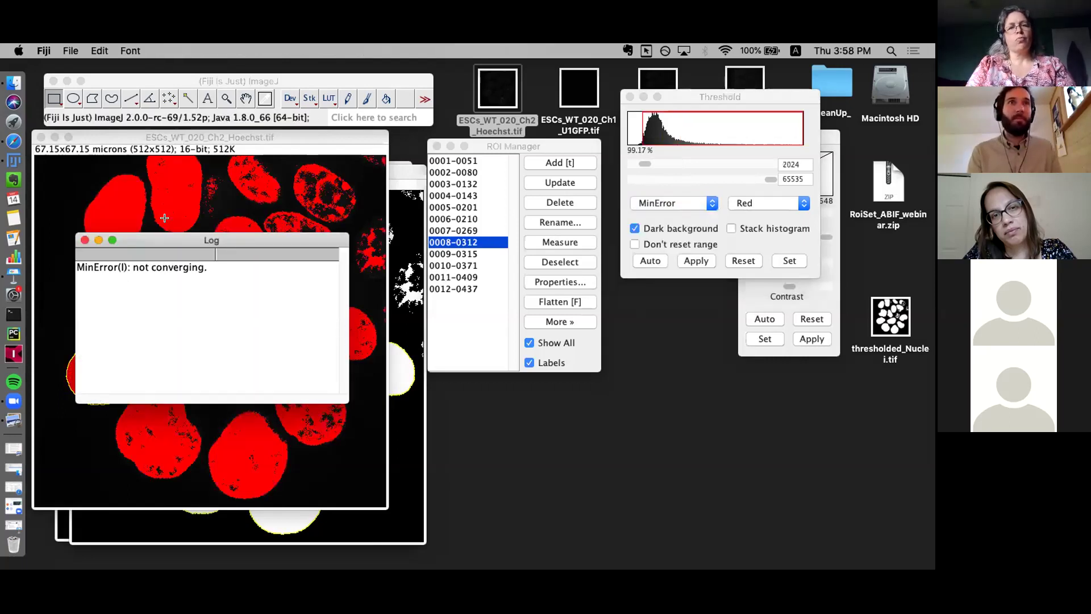
left_click(85, 240)
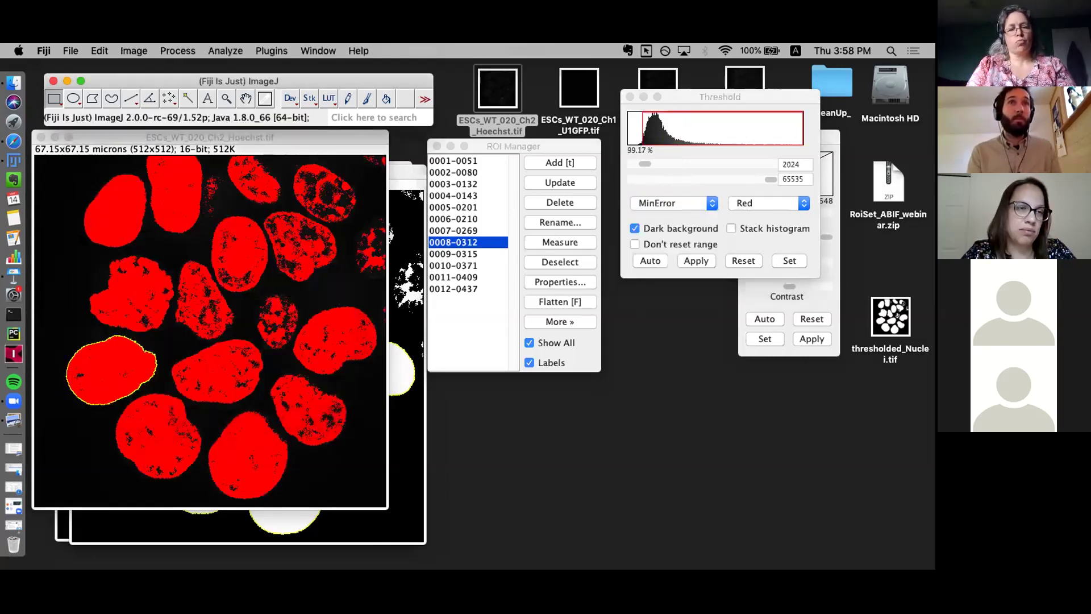
left_click(671, 203)
left_click(643, 242)
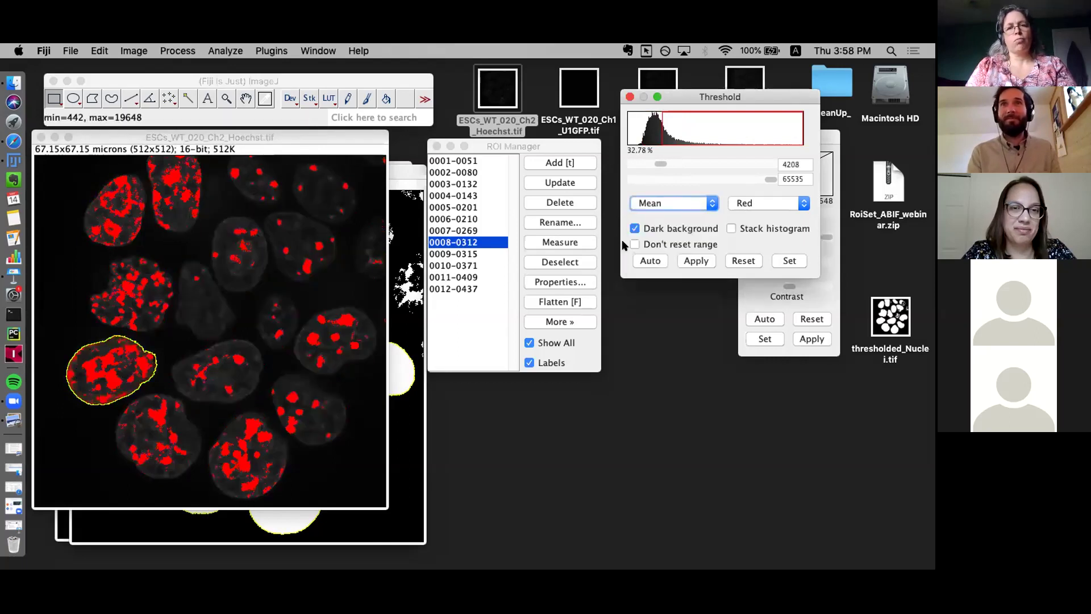
Clear the nucleus selection on the Hoechst image and reset its threshold.
left_click(125, 246)
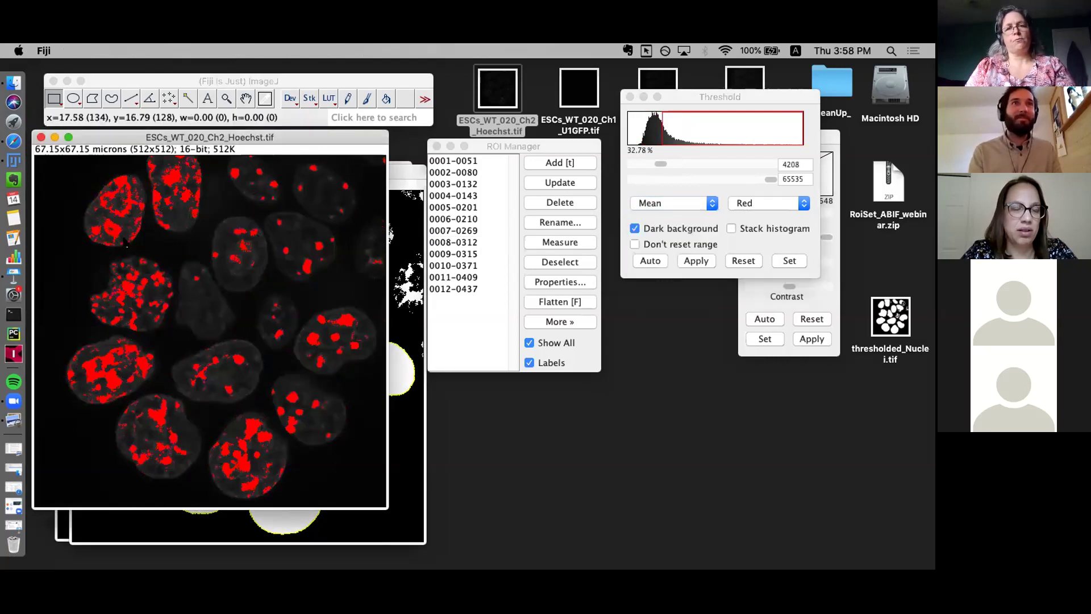
left_click(660, 261)
left_click(743, 261)
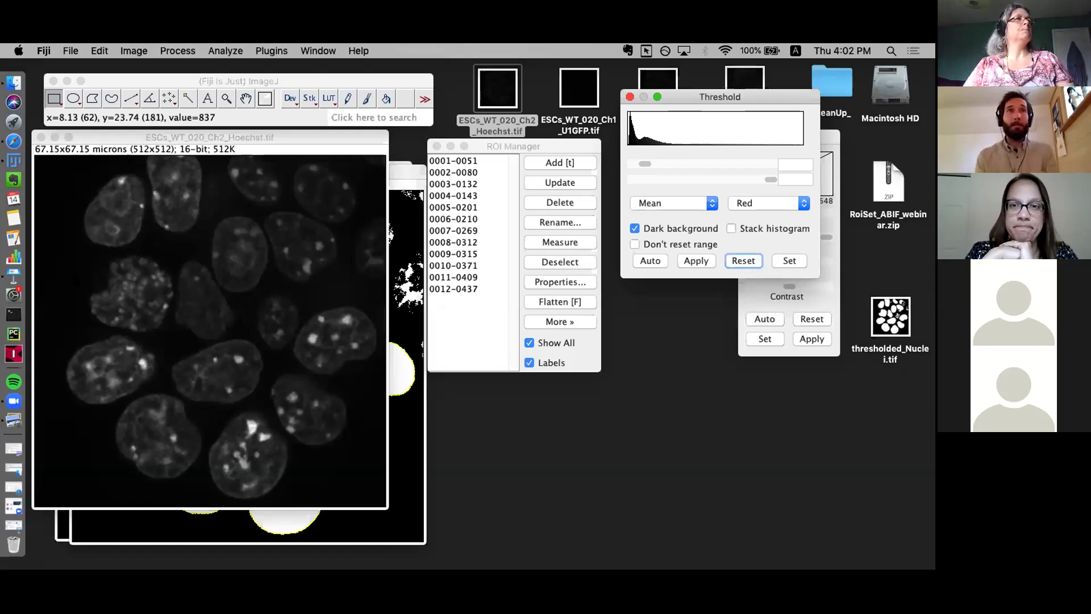
Bring the ESCs_WT_020_Ch2_Hoechst-2.tif mask to the front and select several ROI entries, ending on 0005-0201, to examine their outlines.
left_click(281, 139)
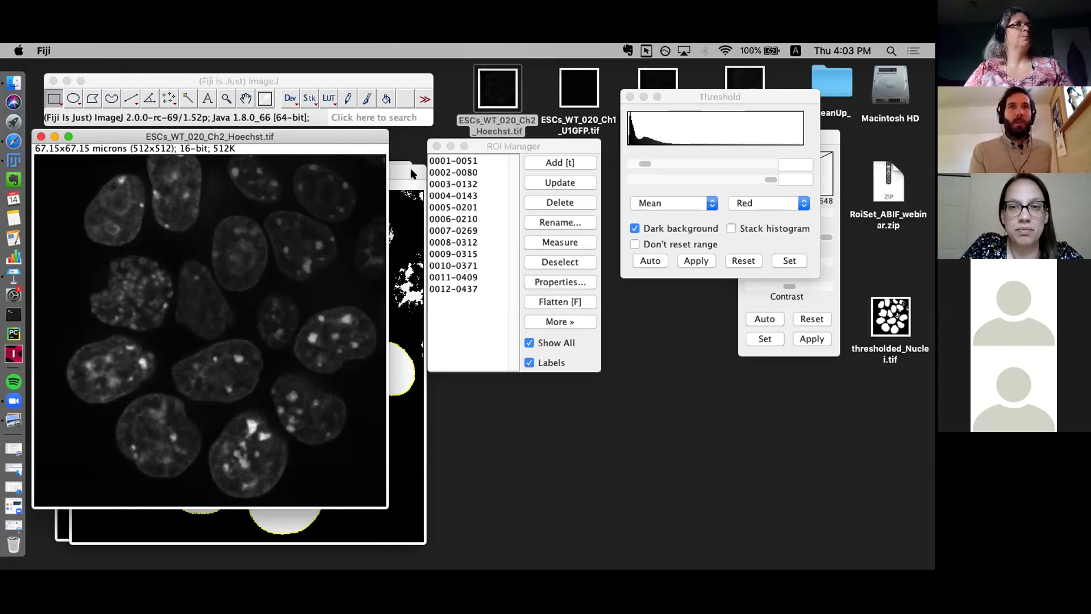
left_click_drag(411, 173, 393, 165)
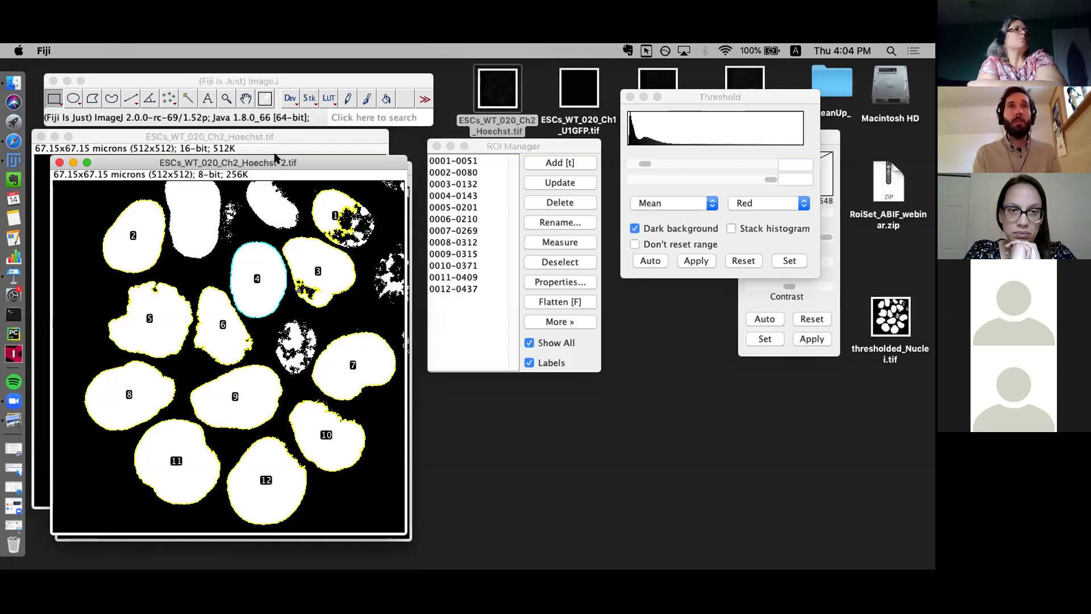
left_click(463, 181)
left_click(457, 161)
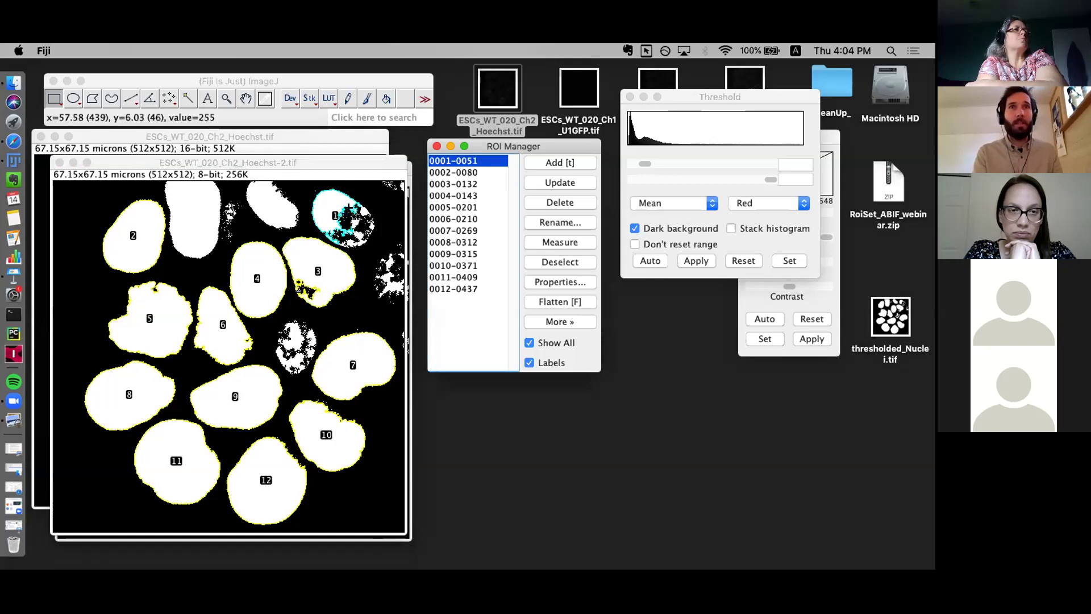
left_click(475, 171)
left_click(456, 185)
left_click(455, 207)
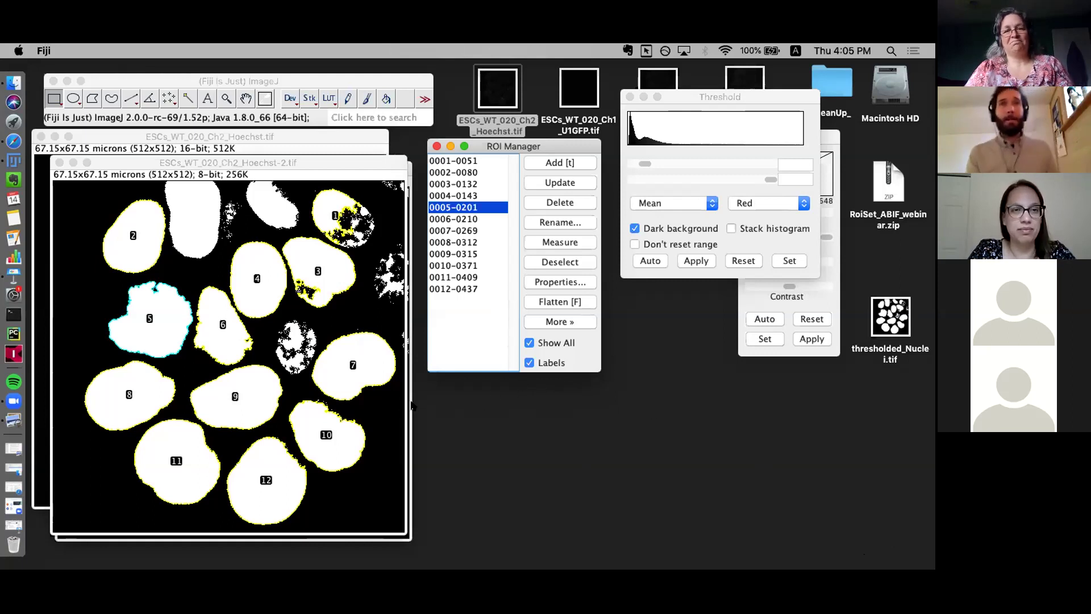
Shift the mask window slightly and step down and back up through the ROI Manager list from 0001-0051, examining each outlined nucleus.
mouse_move(305, 163)
left_mouse_down()
mouse_move(321, 180)
mouse_move(305, 171)
left_mouse_up()
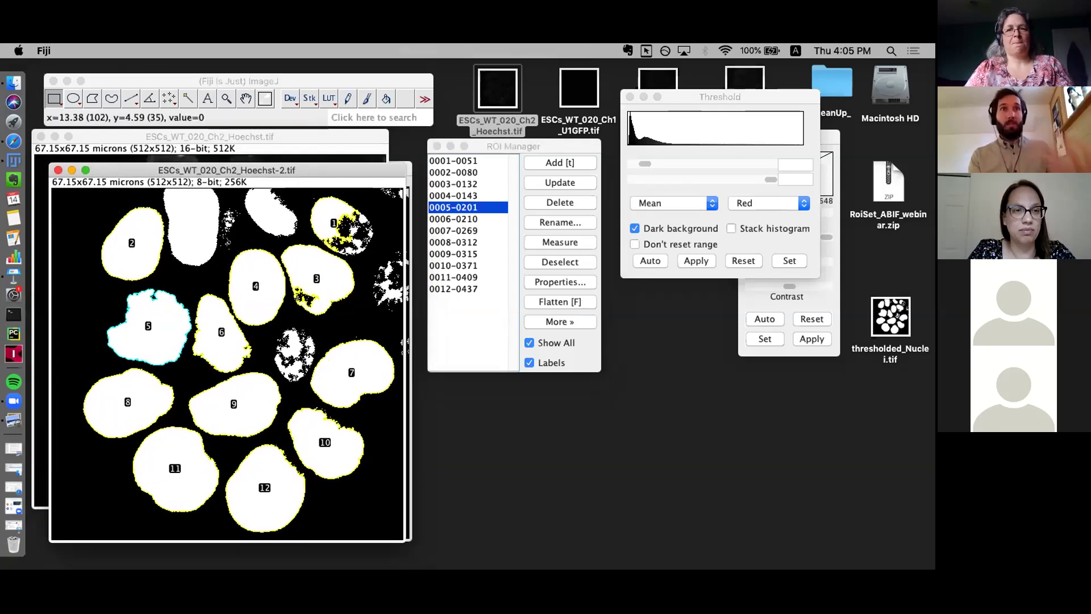
left_click(461, 160)
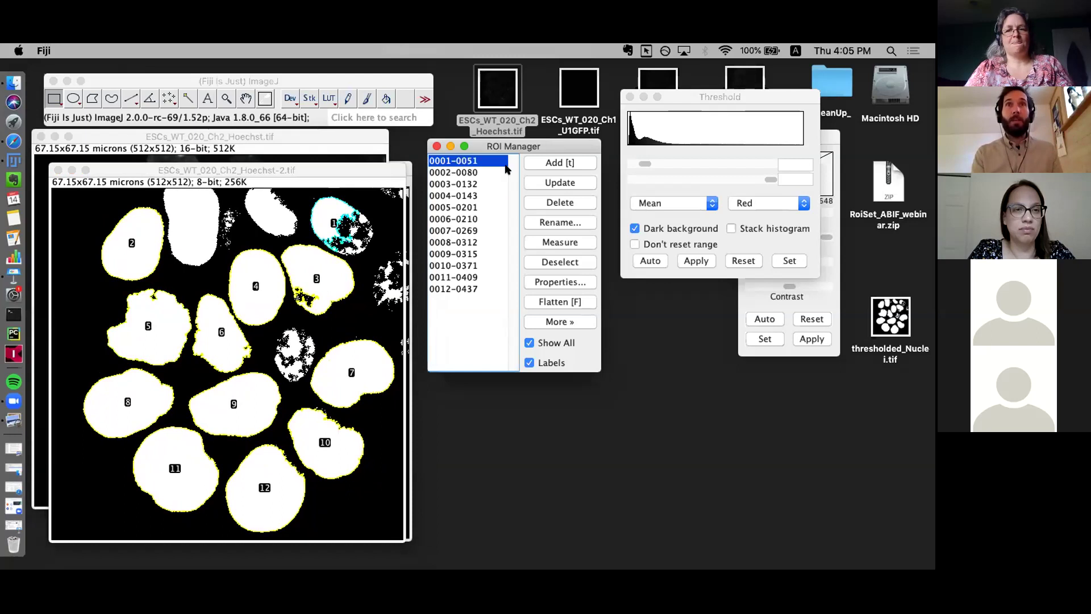
key("Down")
key("Down")
key("Down")
key("Down")
key("Down")
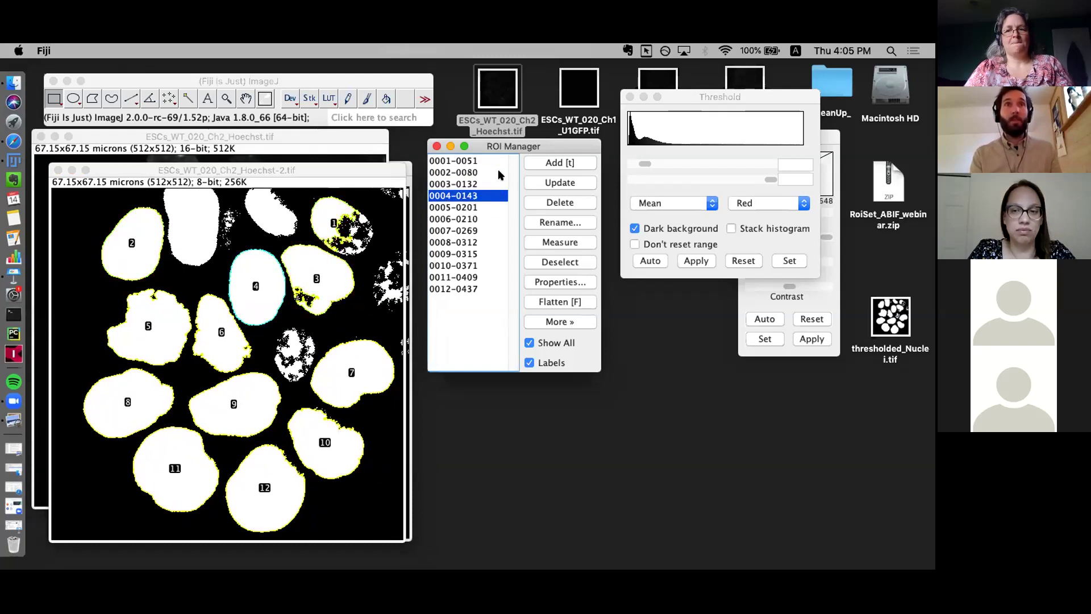
key("Down")
key("Down")
key("Down")
key("Down")
key("Down")
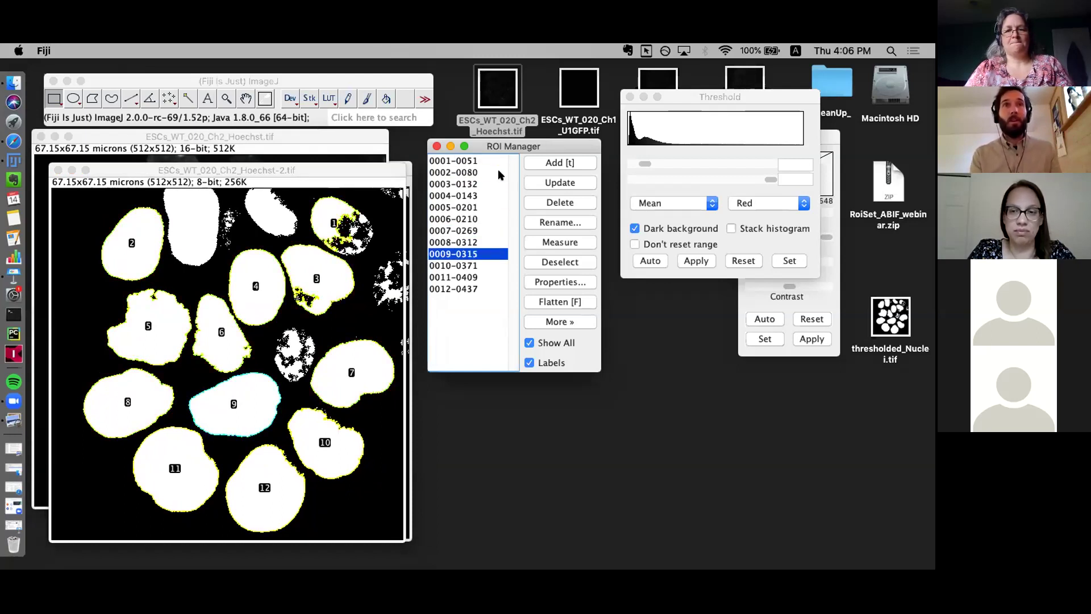
key("Down")
key("Up")
key("Up")
key("Up")
key("Up")
key("Up")
key("Up")
key("Up")
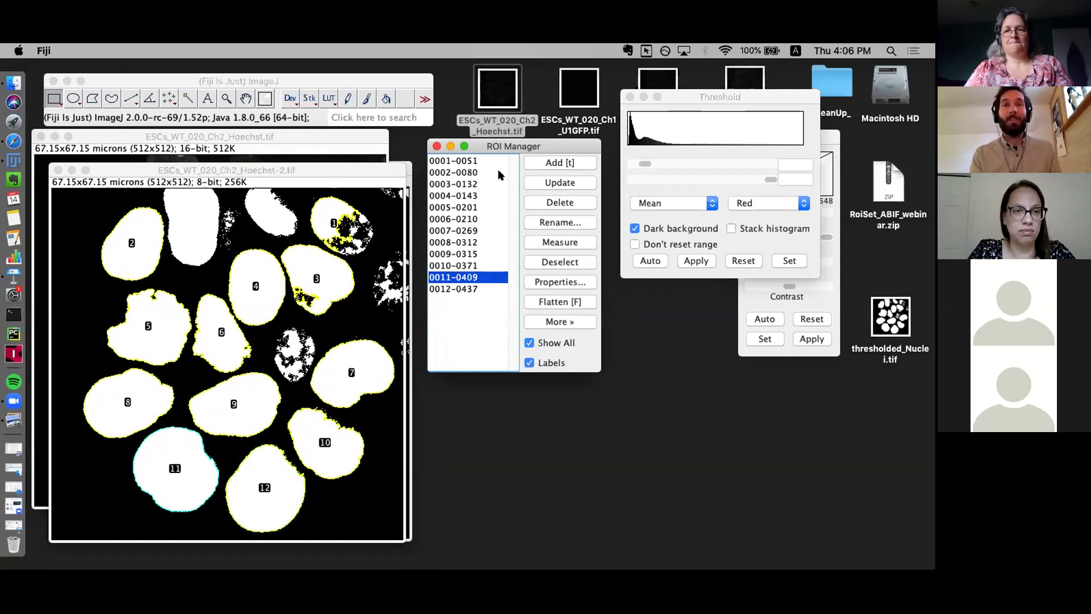
key("Up")
key("Up")
key("Up")
key("Up")
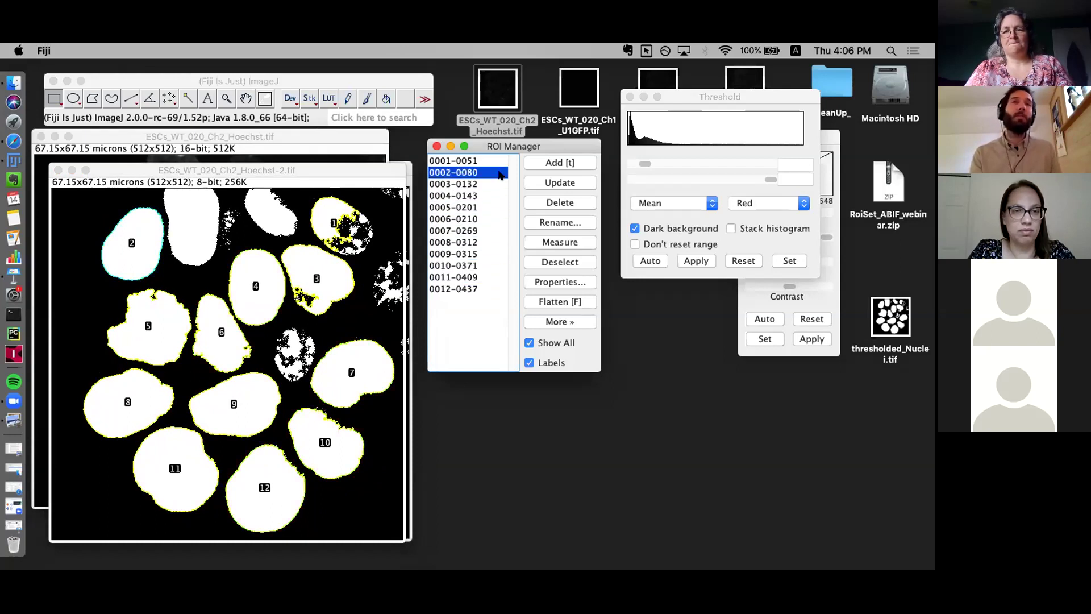
Move the mask window and ROI Manager out of the way, and open ESCs_WT_020_Ch1_U1GFP.tif from the desktop in Fiji.
mouse_move(276, 171)
left_mouse_down()
mouse_move(319, 207)
mouse_move(296, 173)
left_mouse_up()
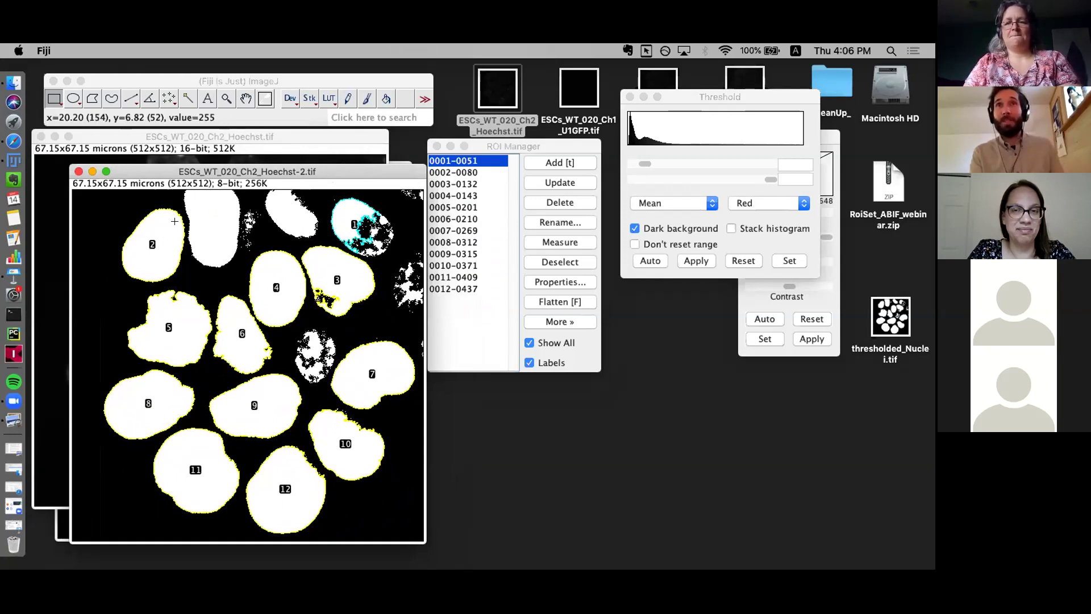
left_click_drag(219, 170, 195, 169)
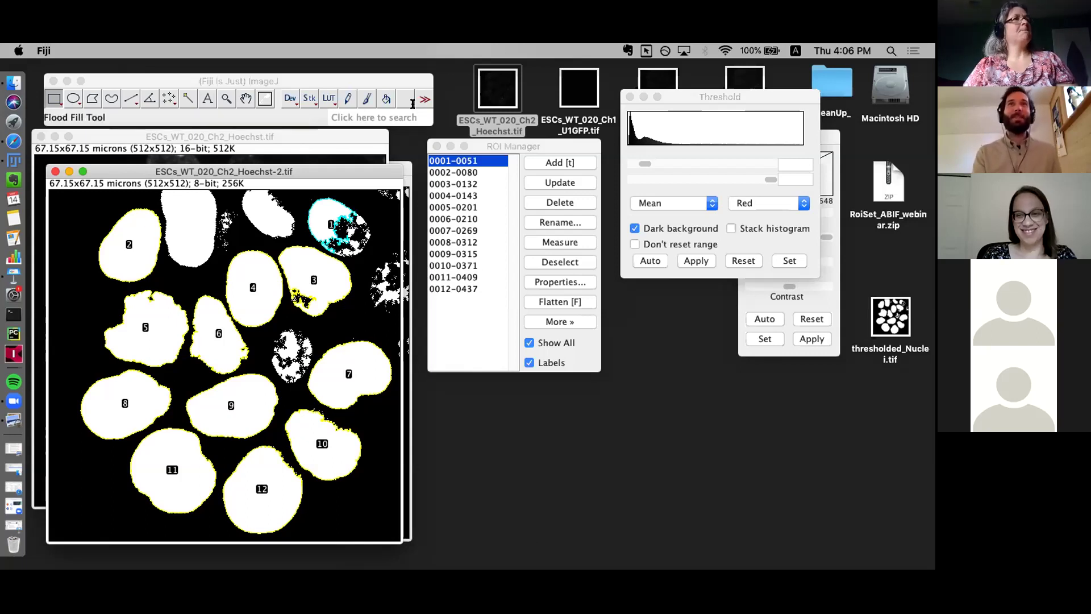
left_click_drag(326, 169, 312, 144)
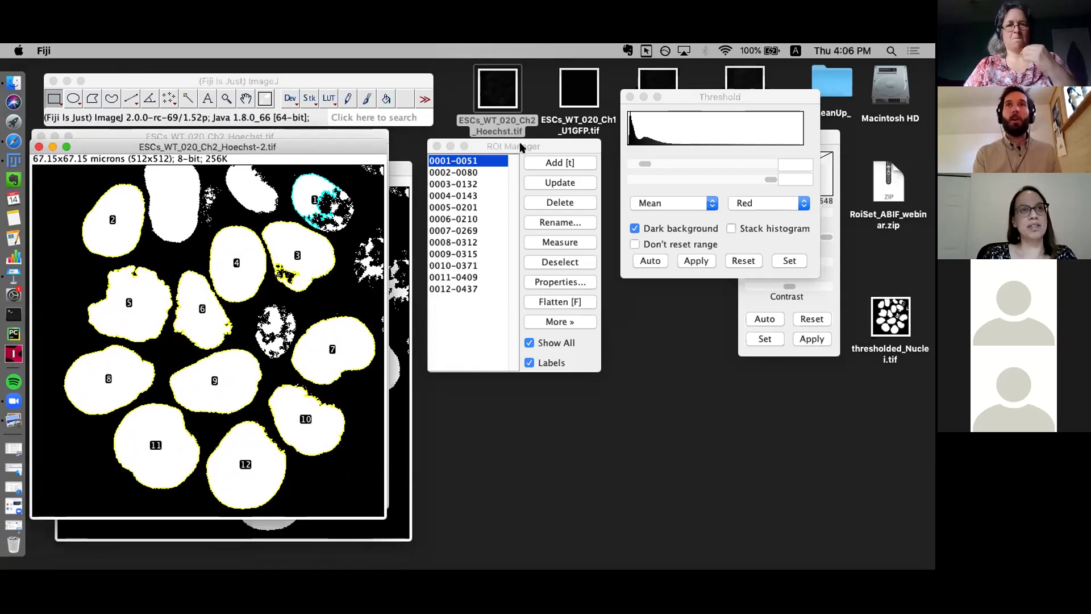
left_click_drag(537, 142, 597, 259)
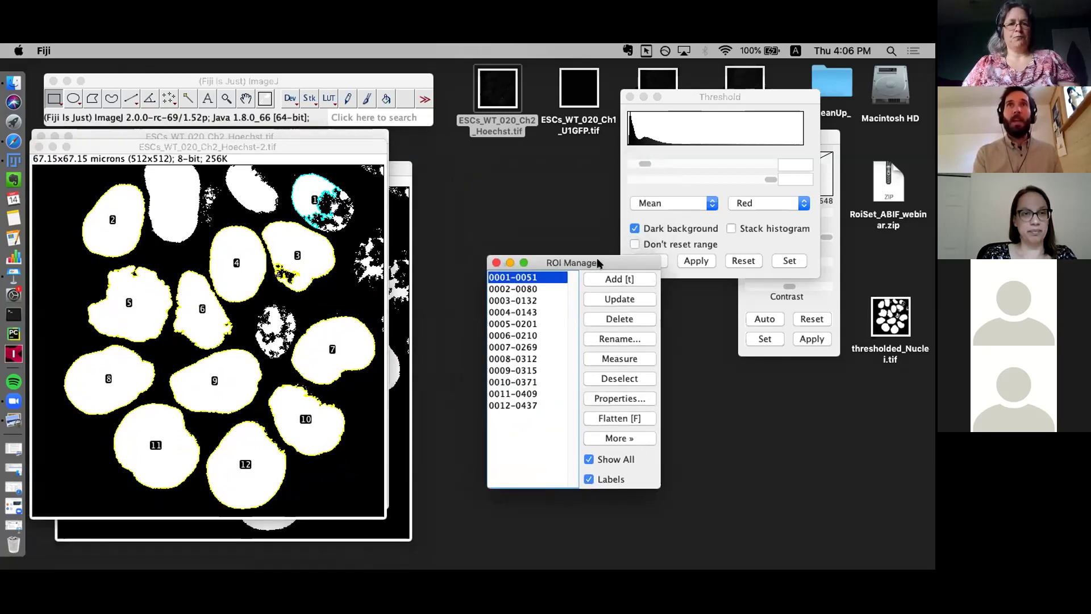
left_click(573, 126)
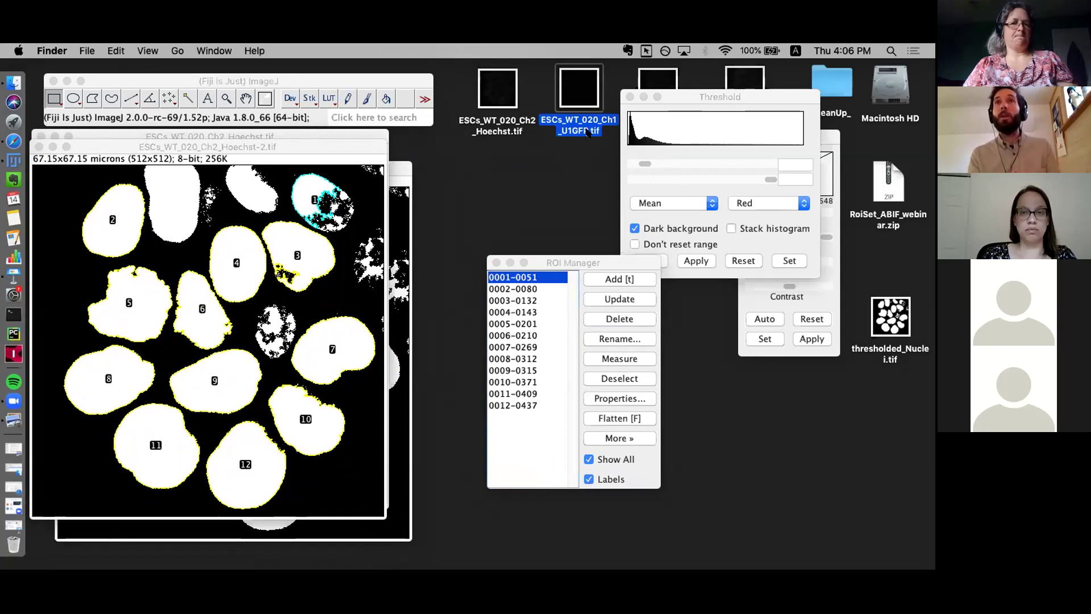
left_click_drag(579, 88, 245, 114)
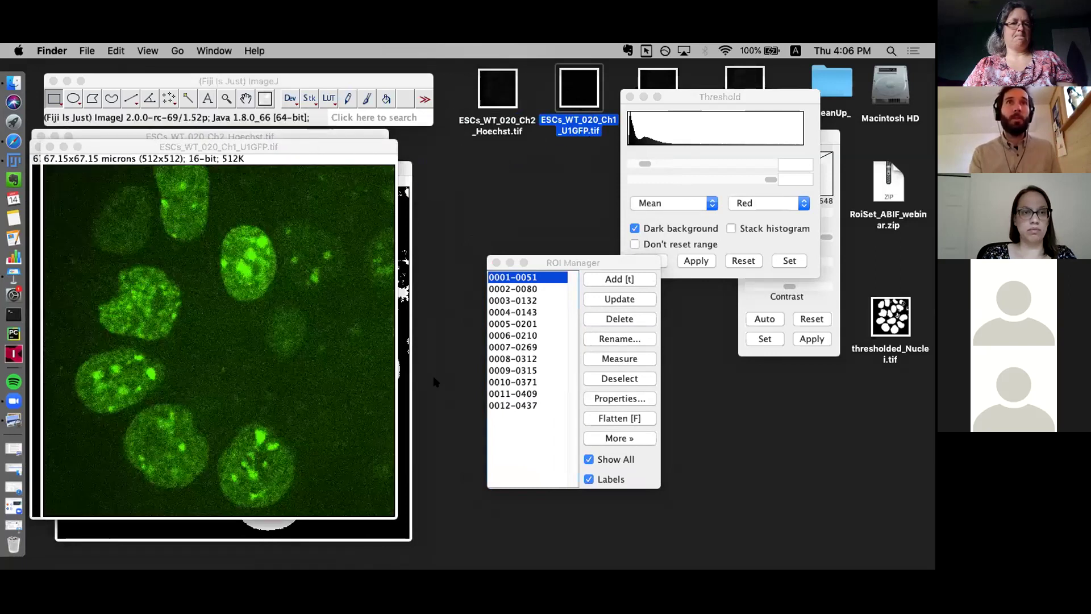
Place the Ch1 U1GFP image beside the Ch2 Hoechst image and bring the Hoechst image to the front for comparison.
left_click_drag(310, 143, 364, 141)
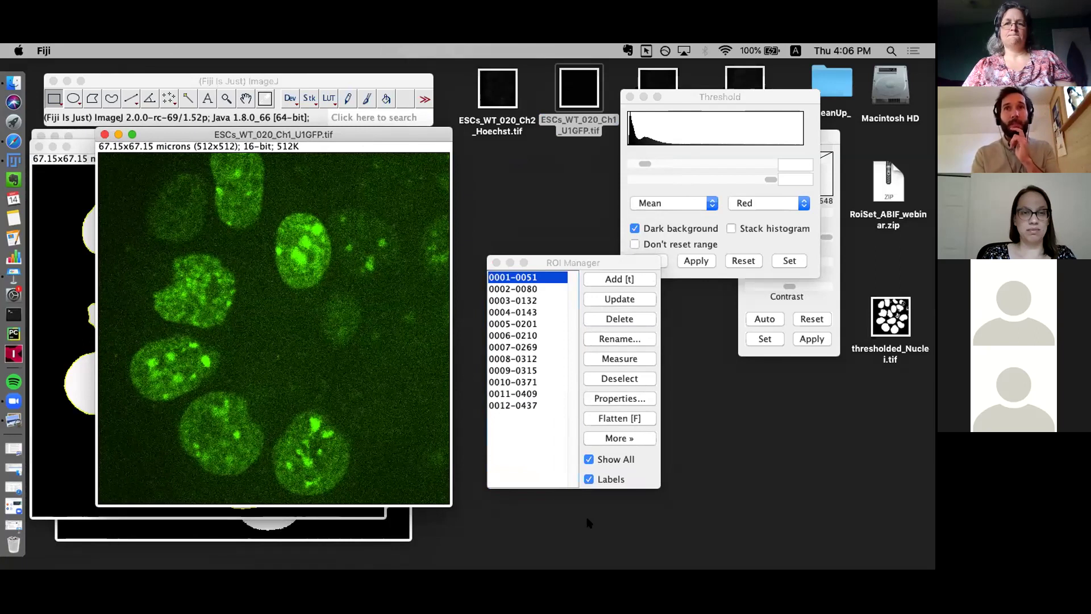
left_click_drag(319, 140, 301, 169)
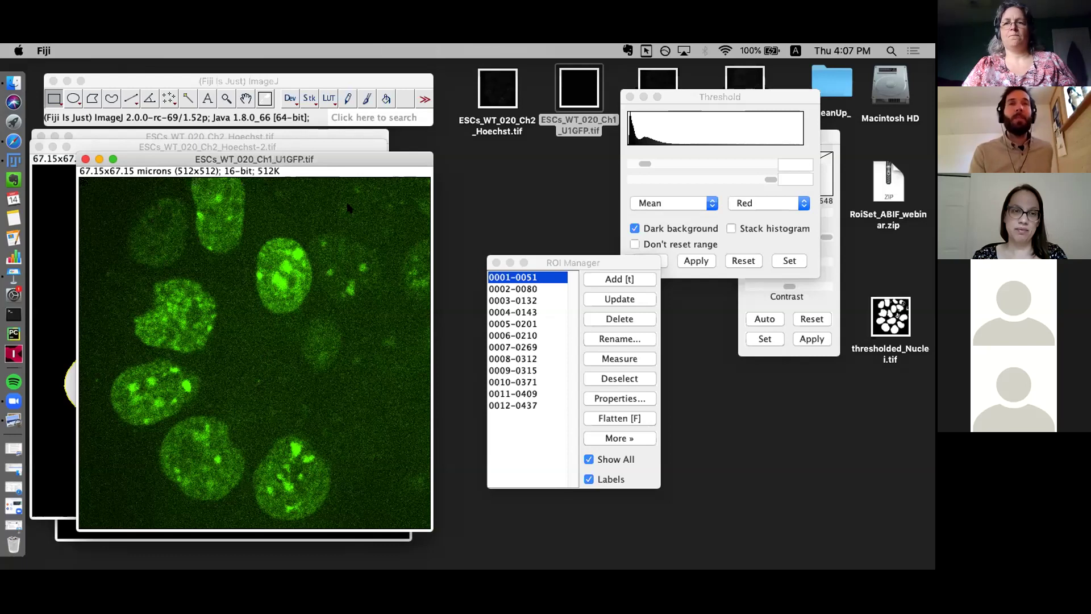
mouse_move(297, 160)
left_mouse_down()
mouse_move(344, 159)
mouse_move(302, 161)
left_mouse_up()
left_click_drag(414, 152, 612, 133)
left_click_drag(523, 135, 538, 135)
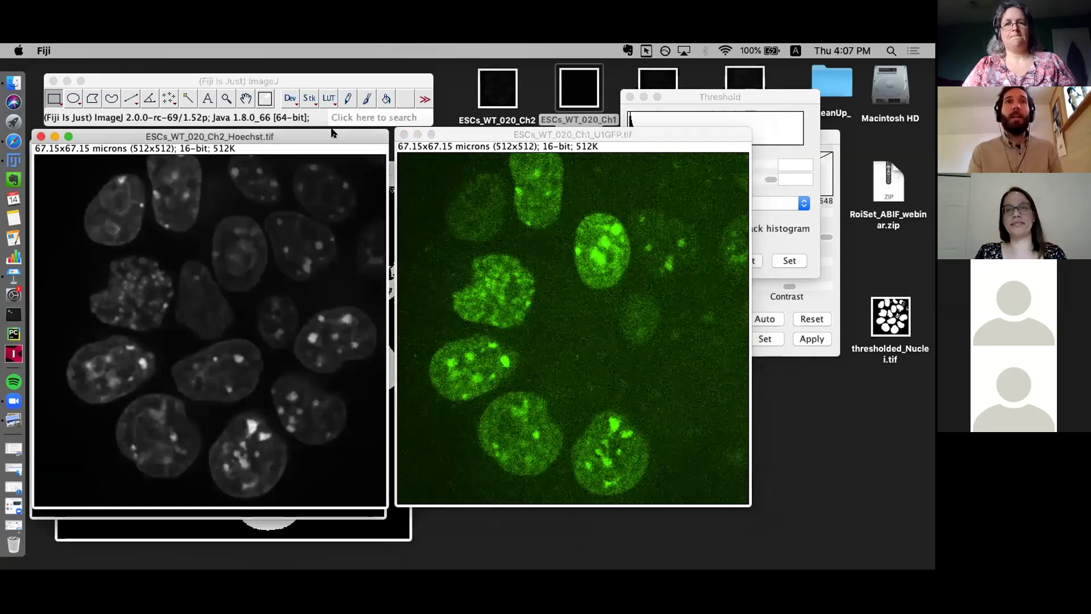
left_click(337, 136)
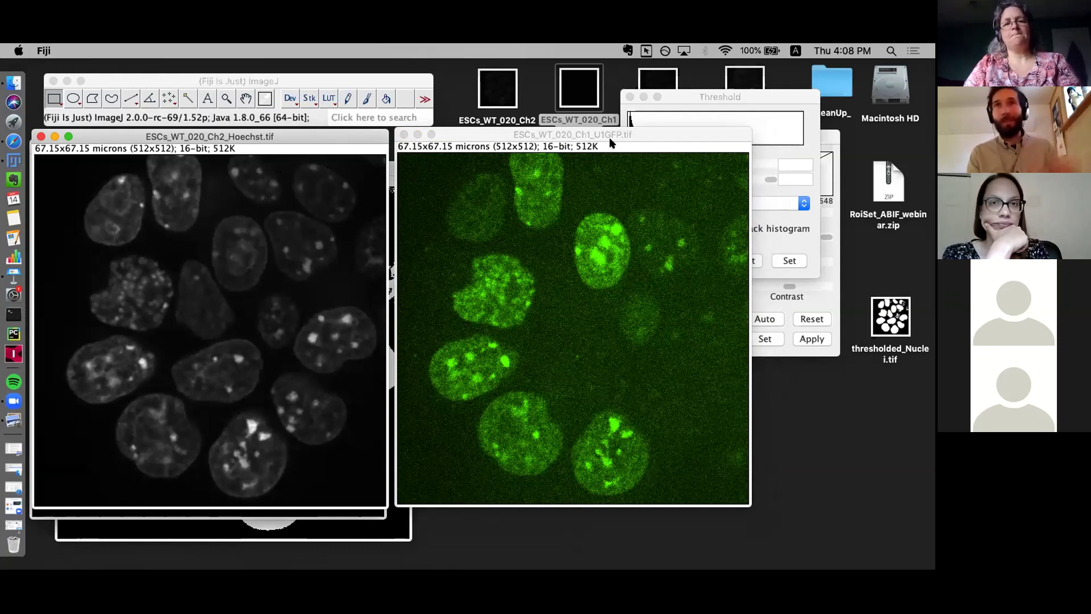
Bring the Ch1 U1GFP image to the front, place it over the Hoechst image, and move the ROI Manager beside it.
left_click(628, 135)
left_click_drag(628, 135, 657, 136)
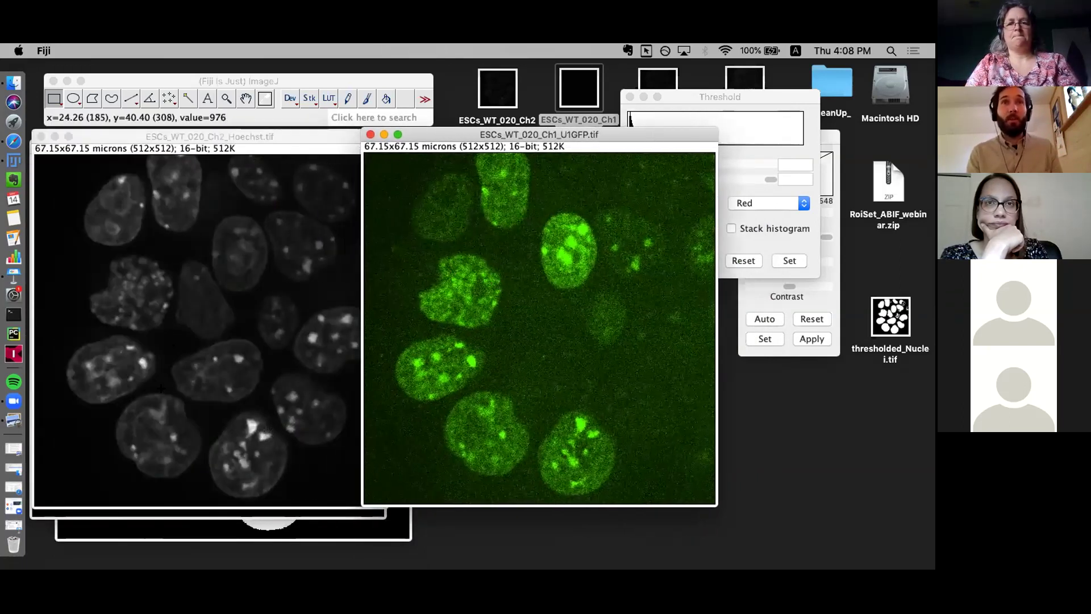
left_click_drag(623, 137, 319, 135)
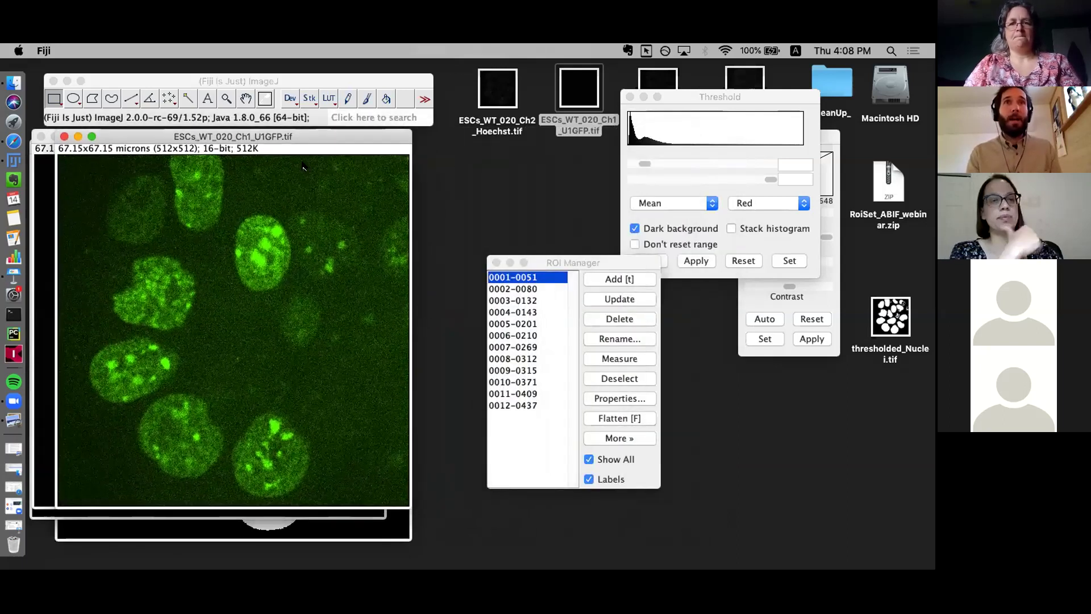
left_click_drag(570, 263, 509, 146)
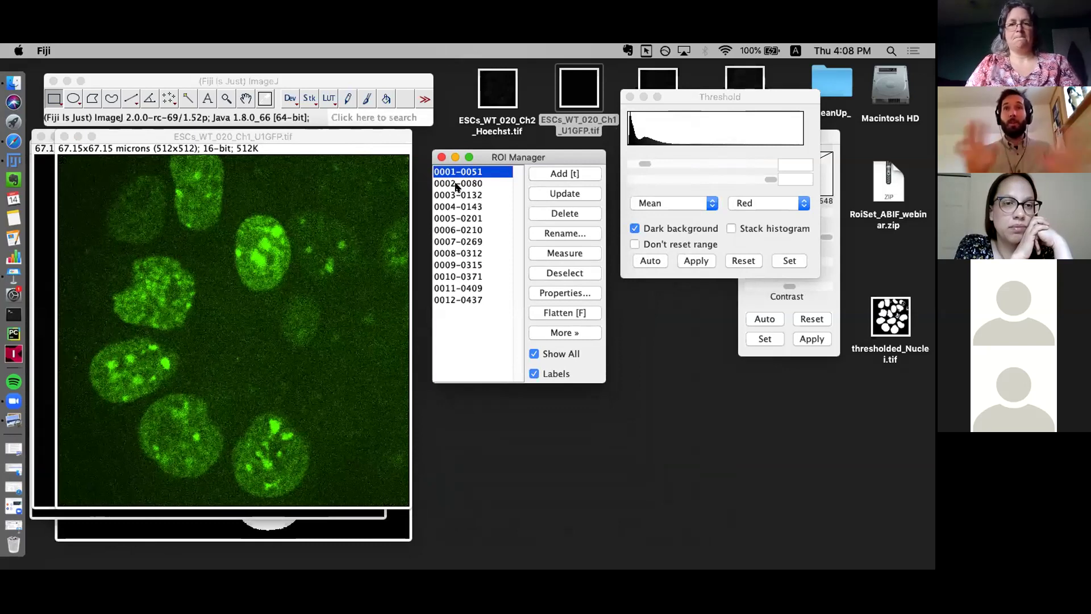
Make the Ch1 U1GFP image active and select ROI entries 0001-0051 through 0004-0143 in turn to examine the nuclear outlines on it.
left_click(335, 138)
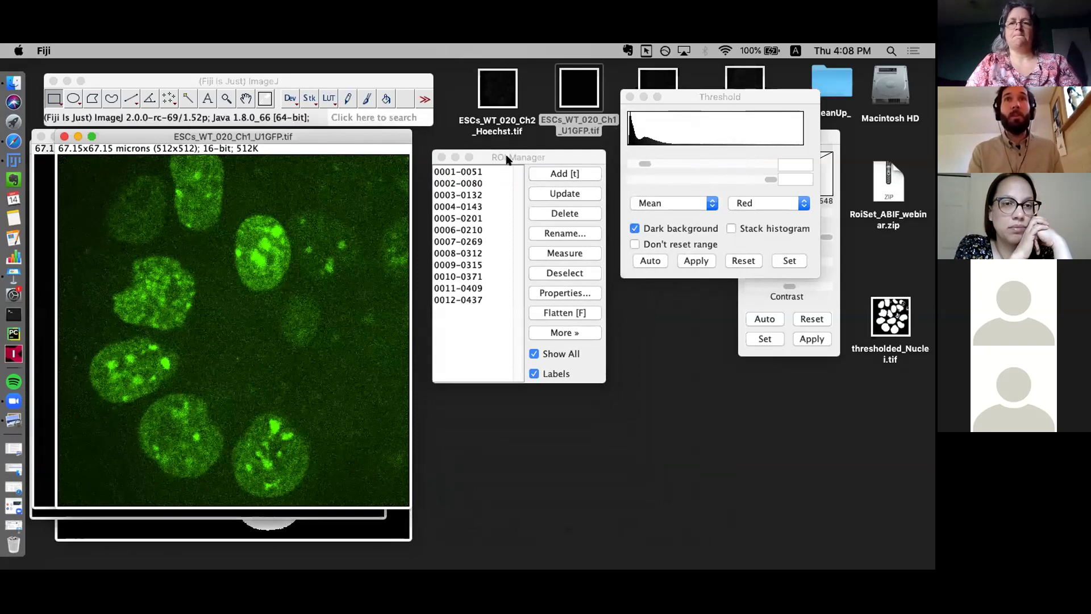
left_click(507, 160)
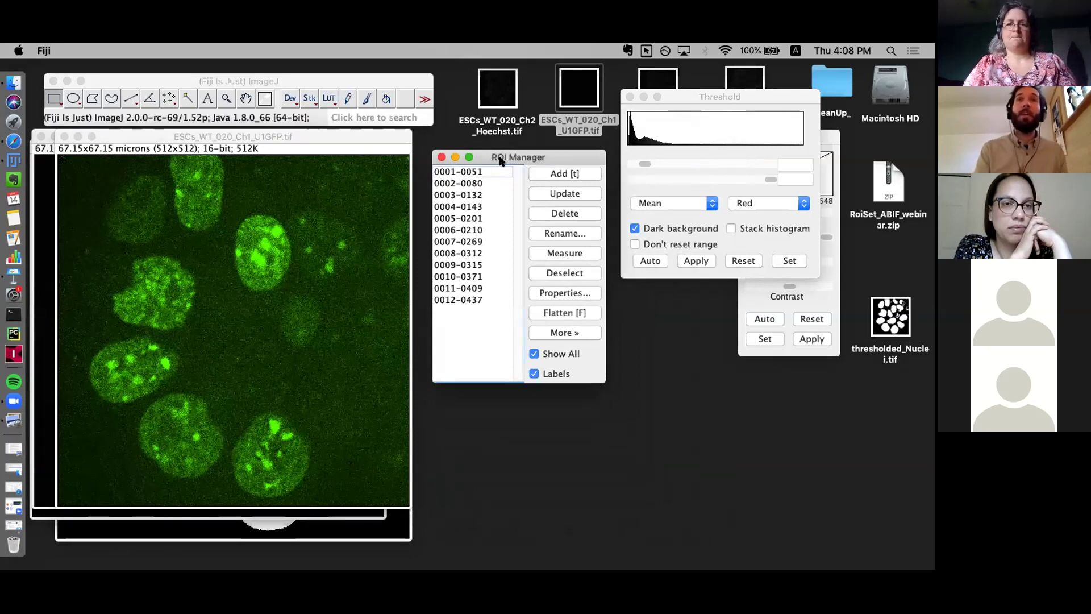
left_click(462, 173)
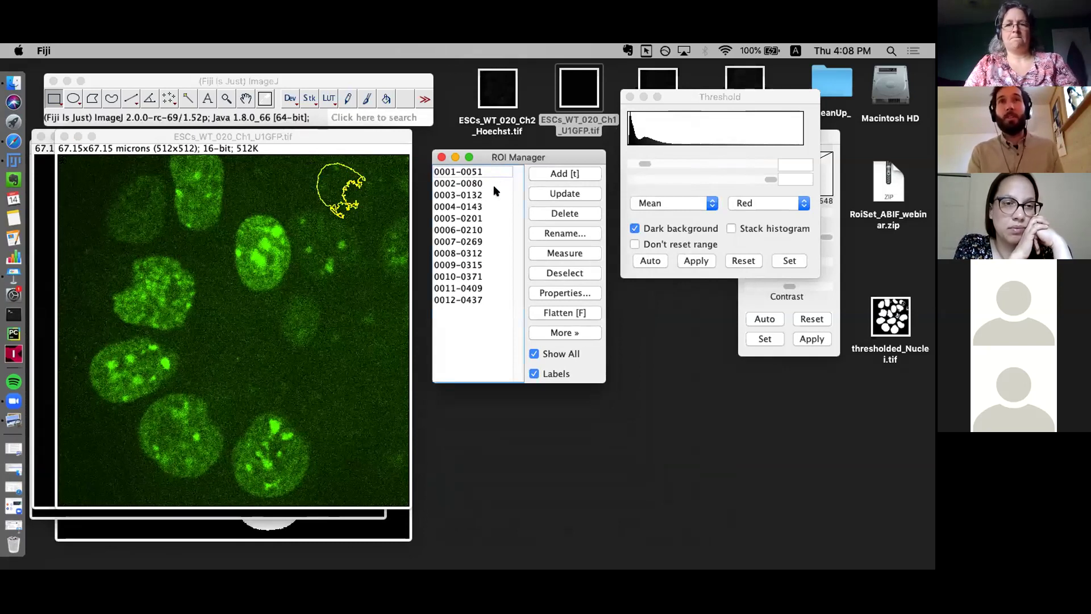
left_click(477, 182)
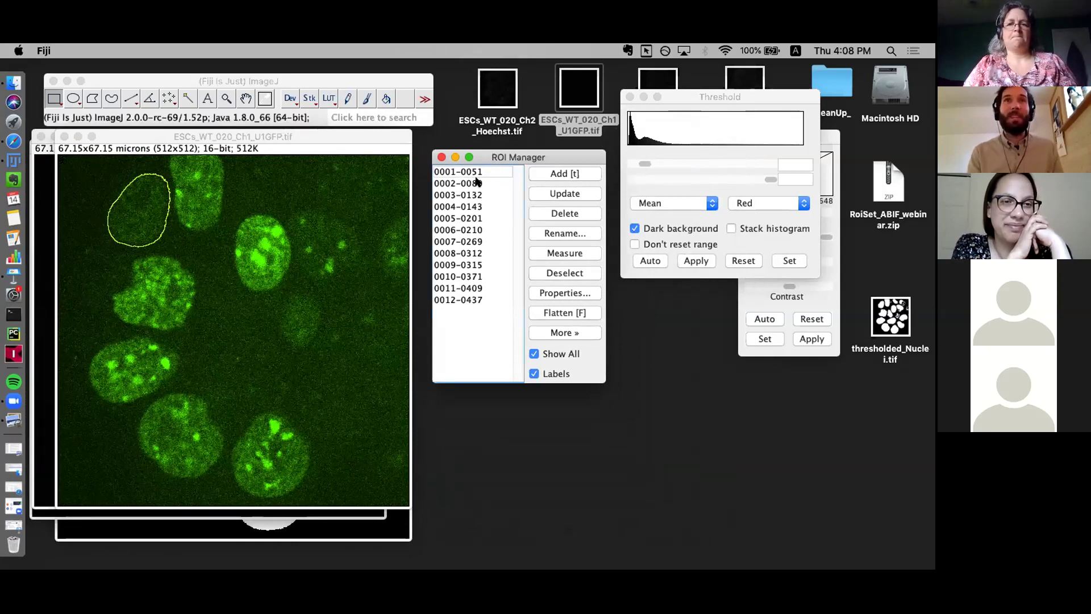
left_click(475, 195)
key("Down")
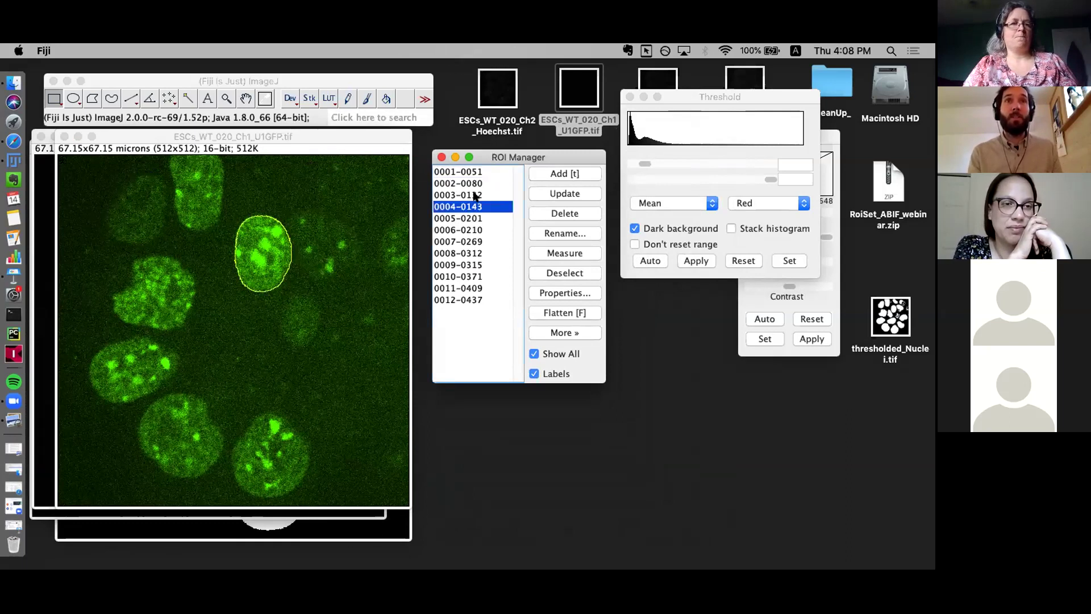
Step through the remaining ROIs down to 0012-0437 to check each outline against the nuclei in the GFP image.
key("Down")
left_click(475, 237)
left_click(476, 219)
left_click(467, 229)
left_click(463, 240)
left_click(464, 230)
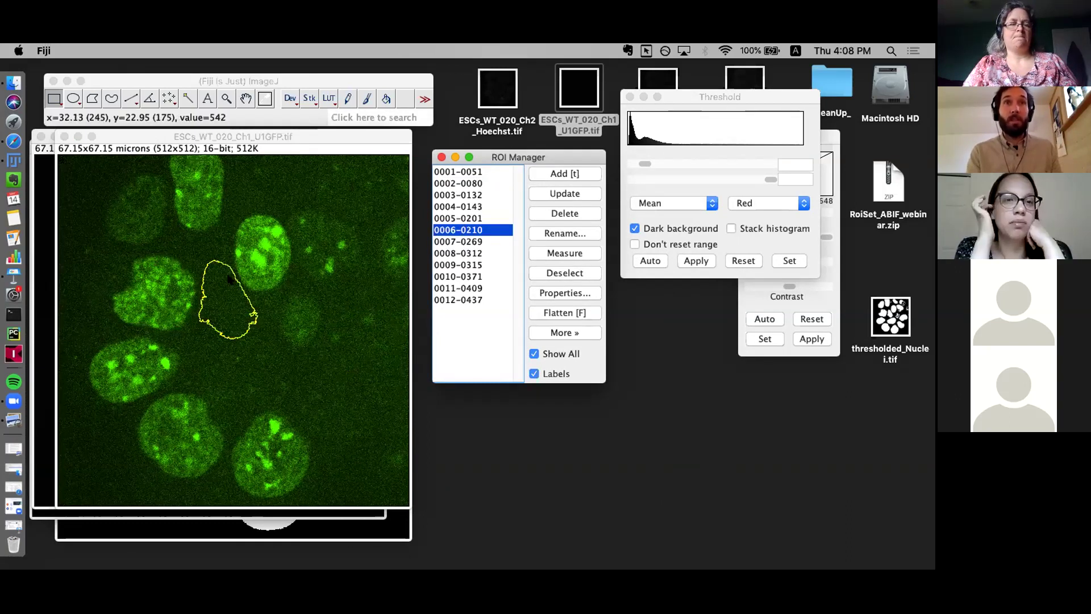
key("Down")
key("Down")
key("Down")
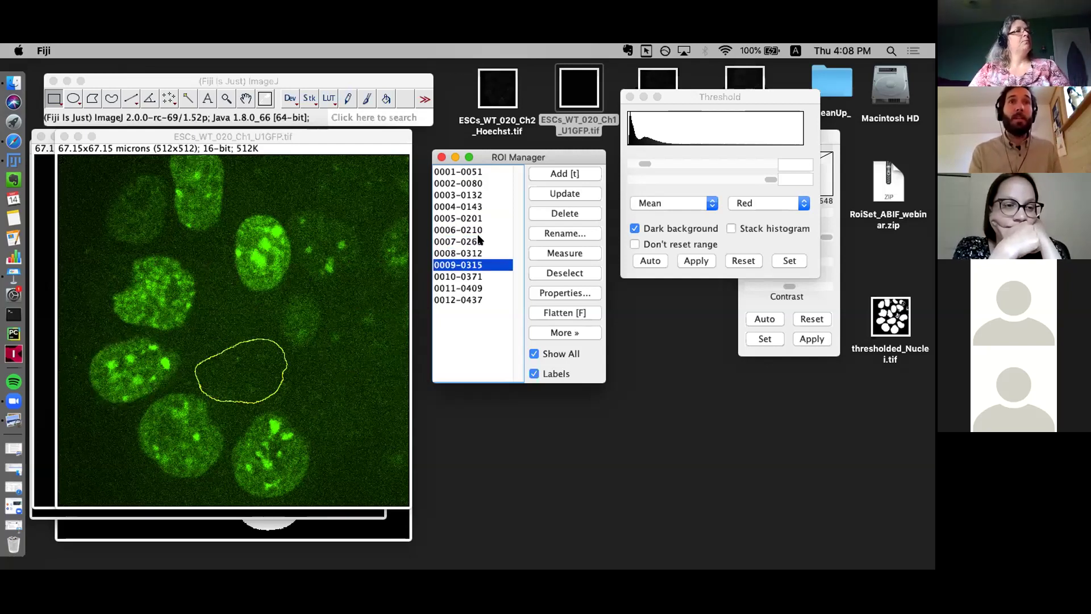
key("Down")
key("Down")
key("Down")
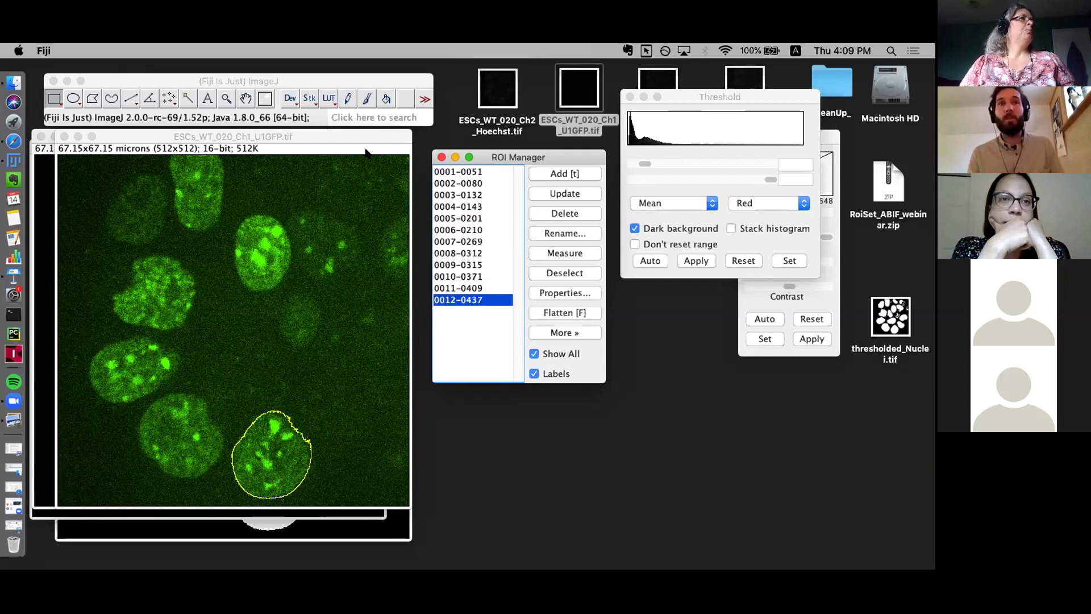
left_click_drag(518, 158, 509, 153)
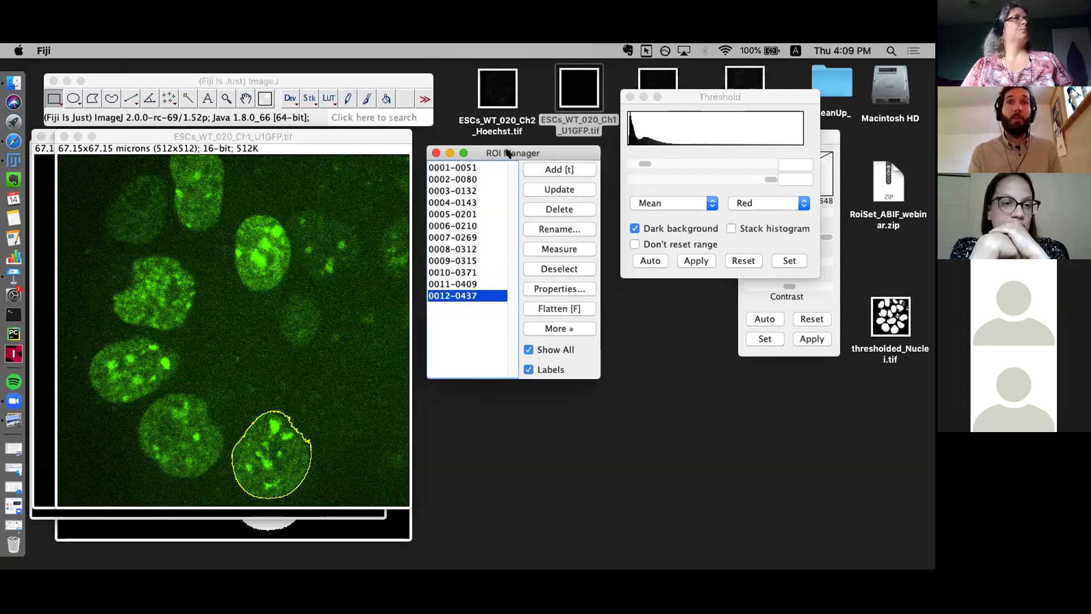
Go back up through the ROI list from 0012-0437 to 0001-0051, checking each outline on the GFP image.
key("Up")
key("Up")
key("Up")
key("Up")
key("Up")
key("Up")
key("Up")
key("Up")
key("Up")
key("Up")
key("Up")
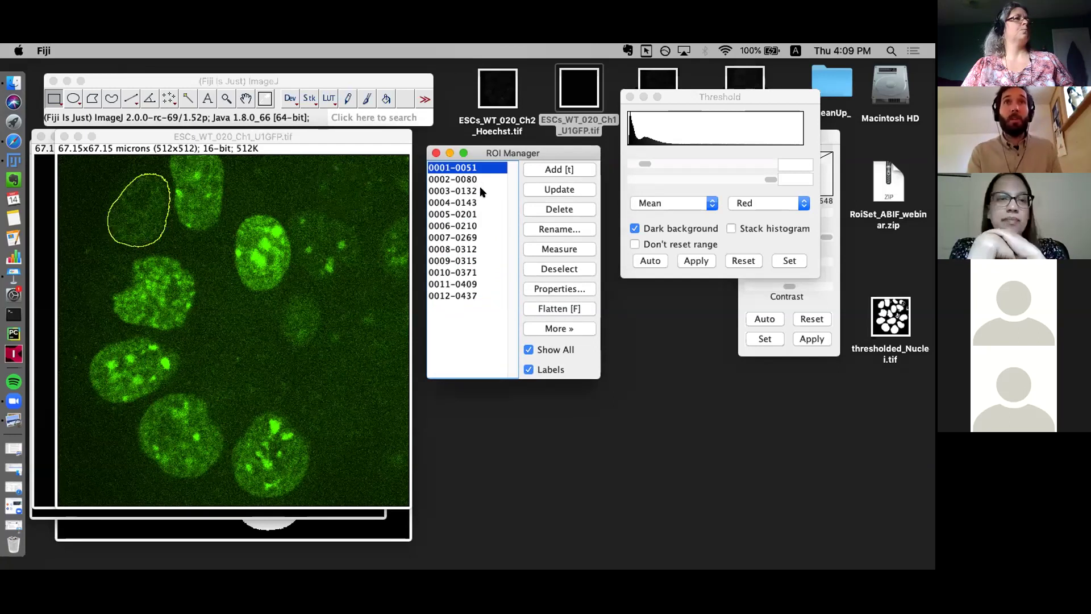
Measure only ROI 0002-0080 on the GFP image and close its results table without saving.
key("Down")
left_click(564, 248)
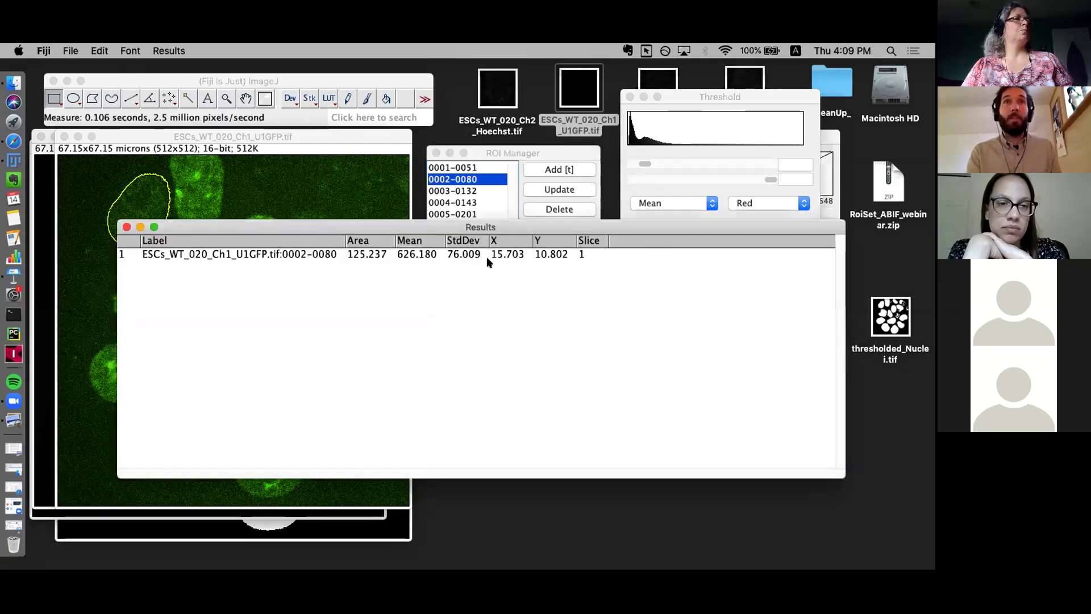
left_click_drag(448, 223, 425, 268)
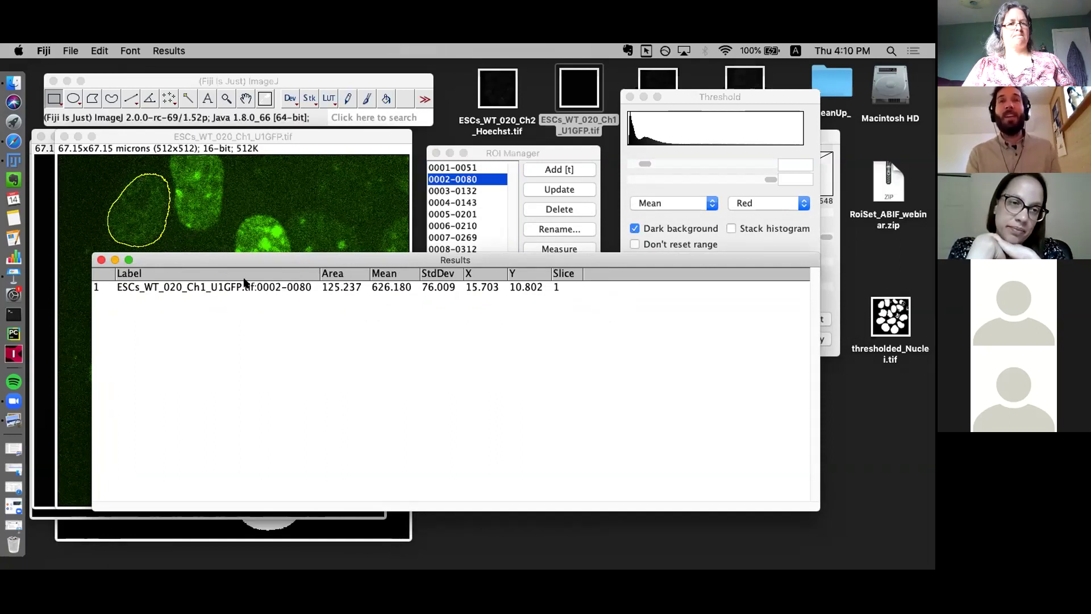
left_click(101, 260)
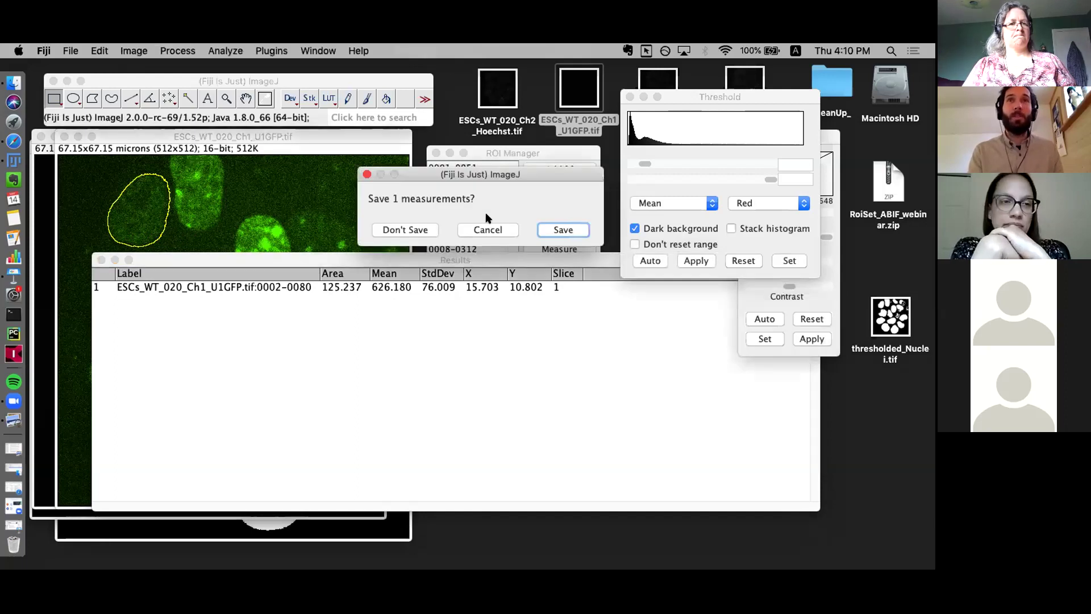
left_click(415, 235)
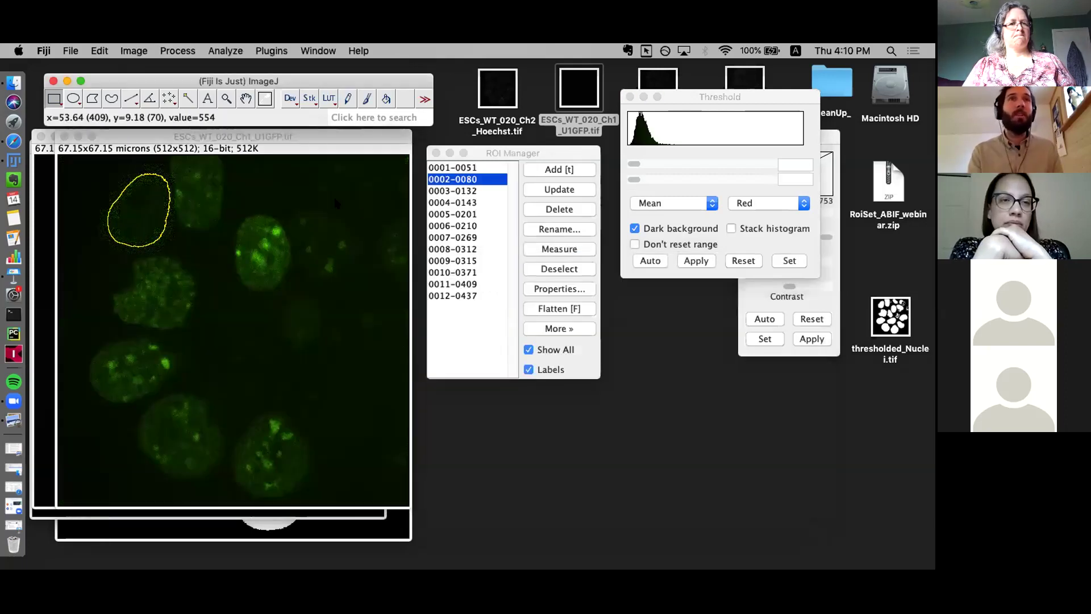
Review the Set Measurements options, keeping area, mean gray value, standard deviation, centroid, stack position and display label enabled.
left_click(246, 80)
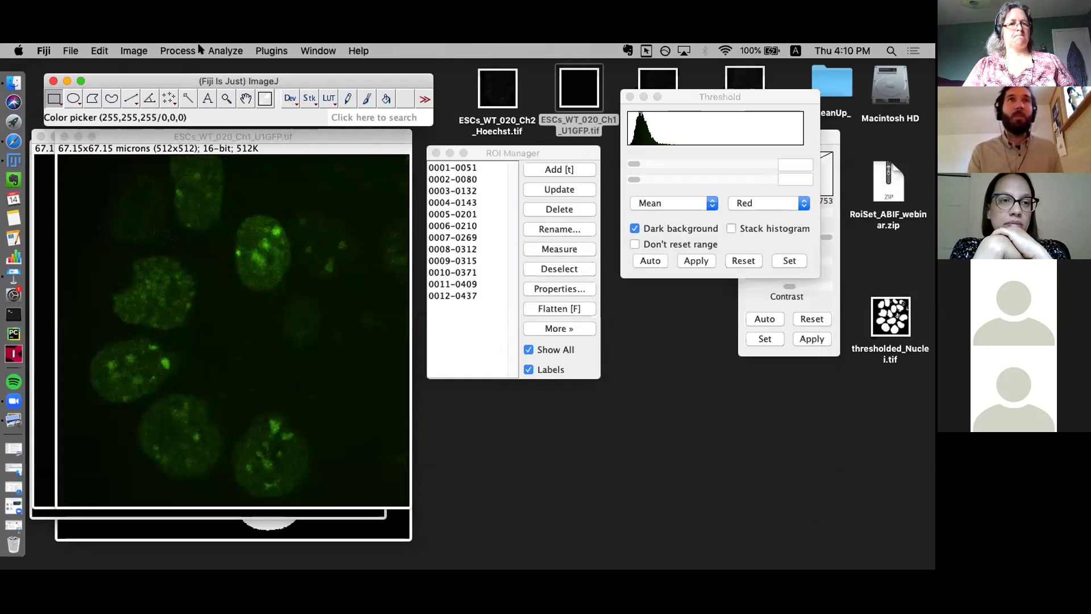
left_click(227, 50)
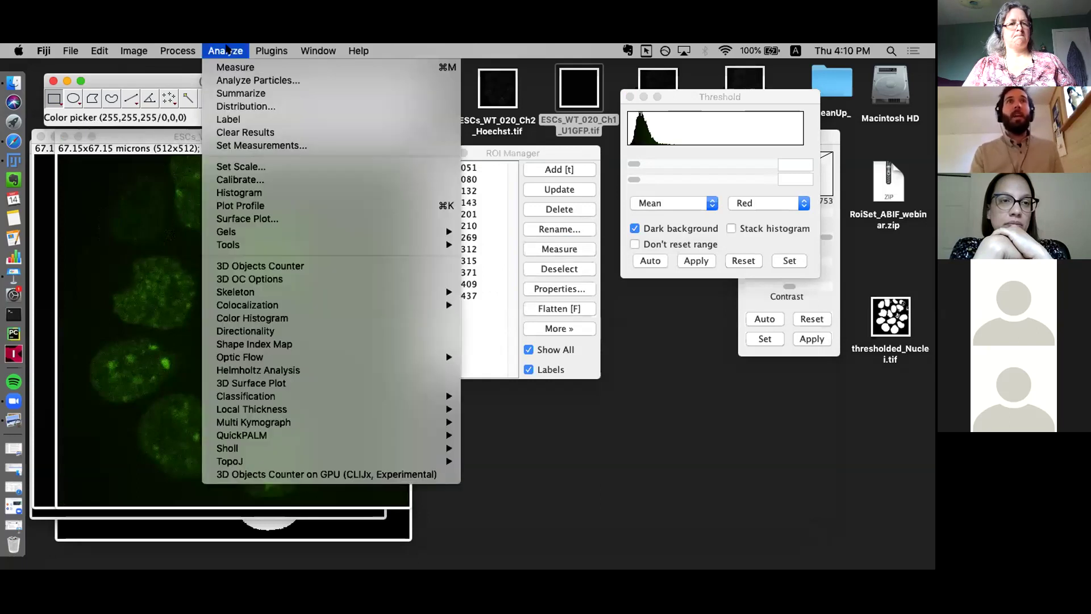
left_click(336, 145)
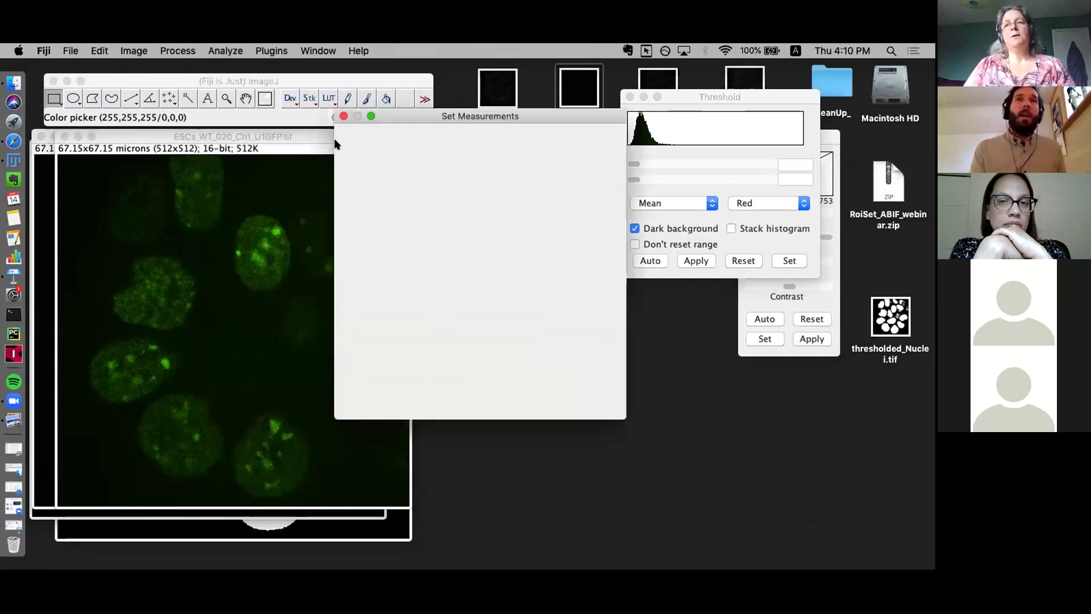
left_click_drag(534, 118, 470, 140)
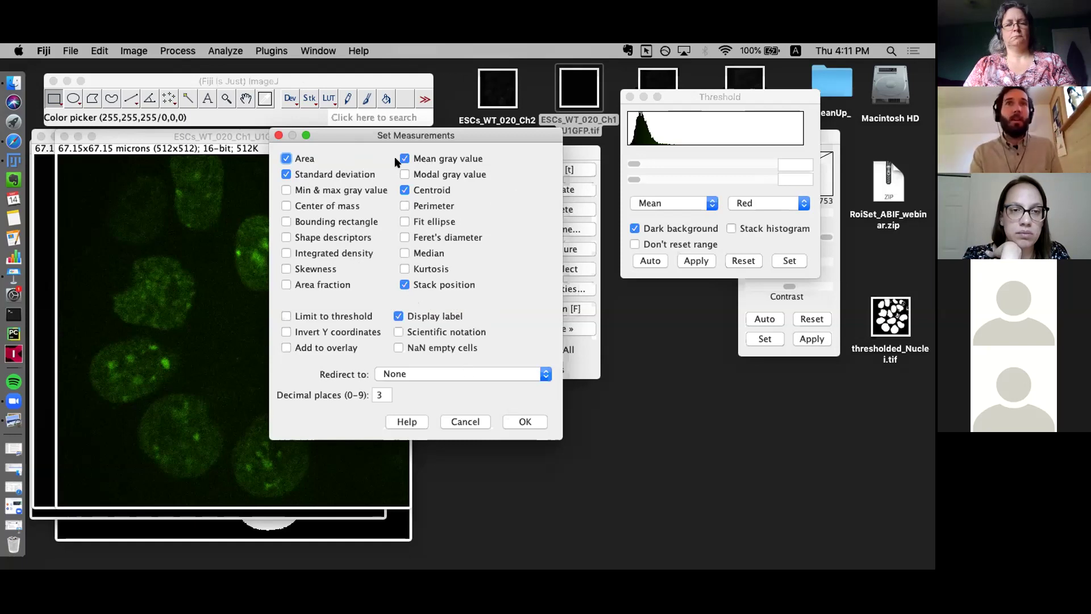
left_click(526, 422)
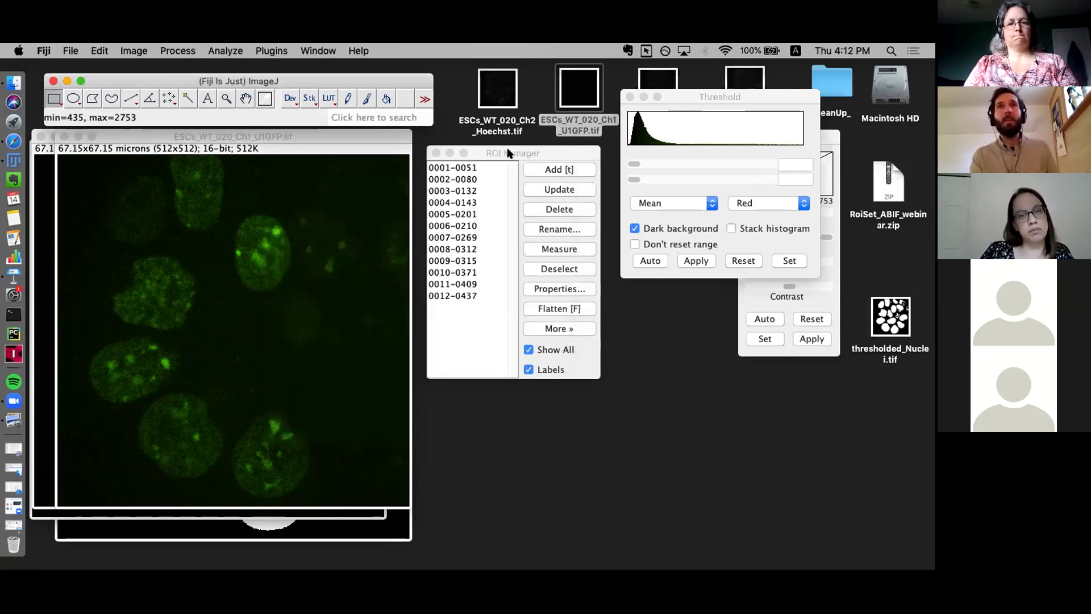
Select all ROIs from 0001-0051 to 0012-0437 and measure them together on the GFP image.
left_click(510, 152)
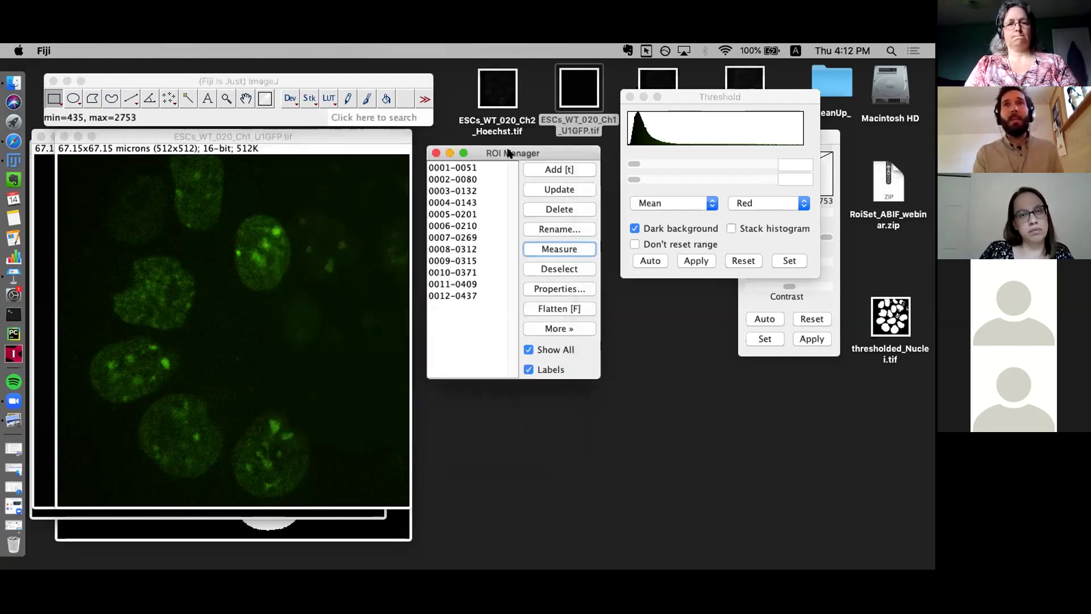
left_click(480, 170)
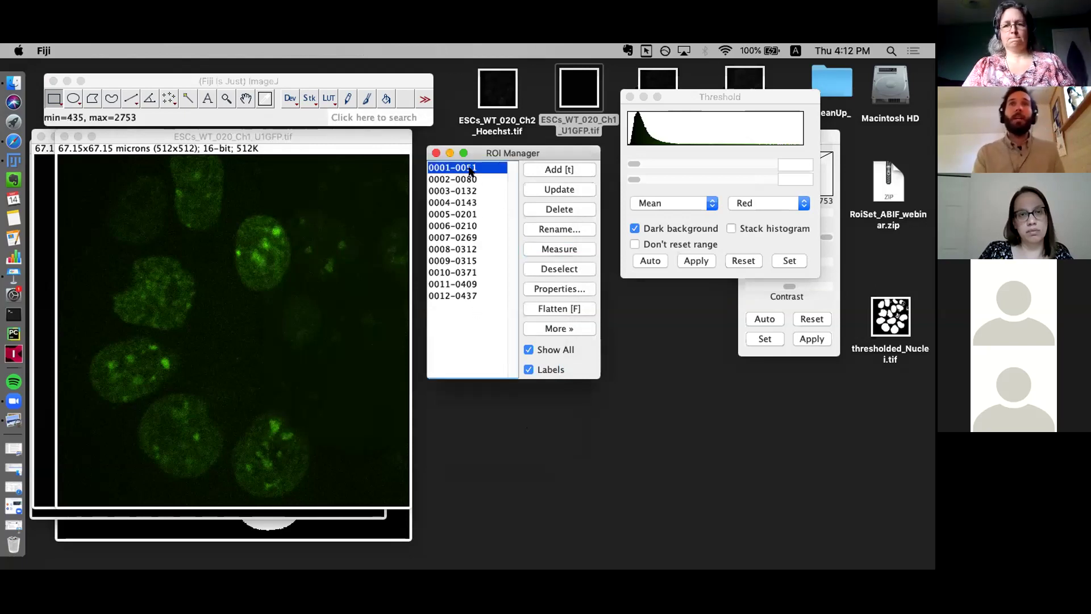
left_click(458, 297, "shift")
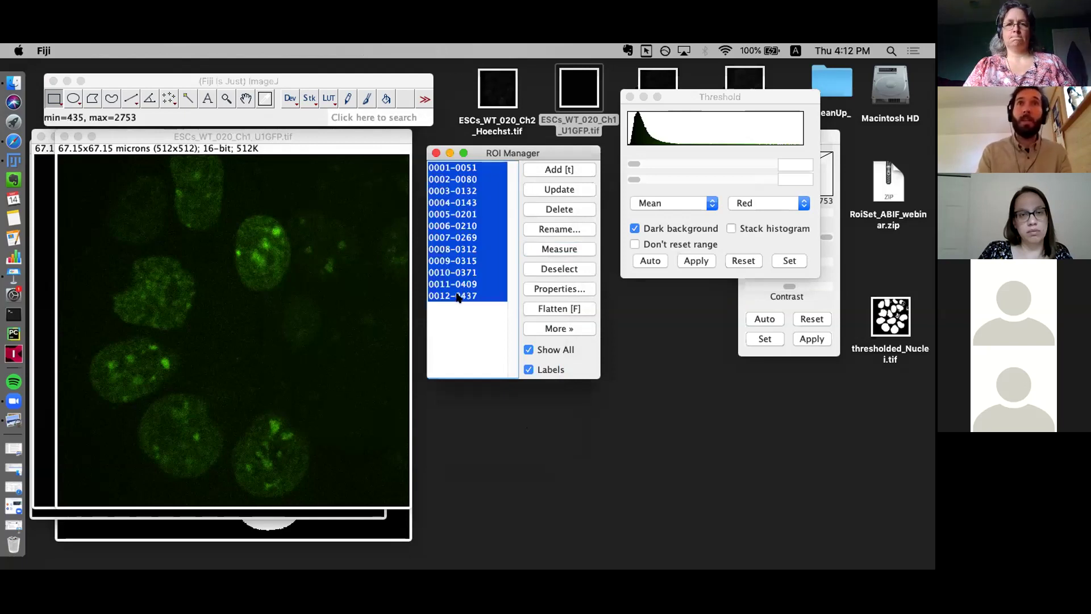
left_click(489, 178)
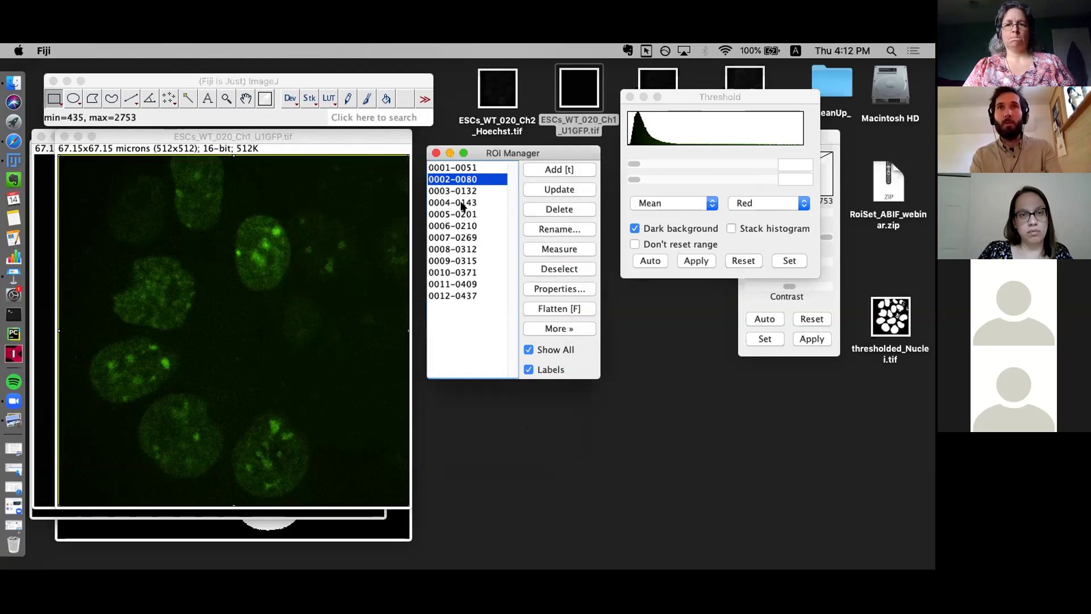
left_click(476, 296)
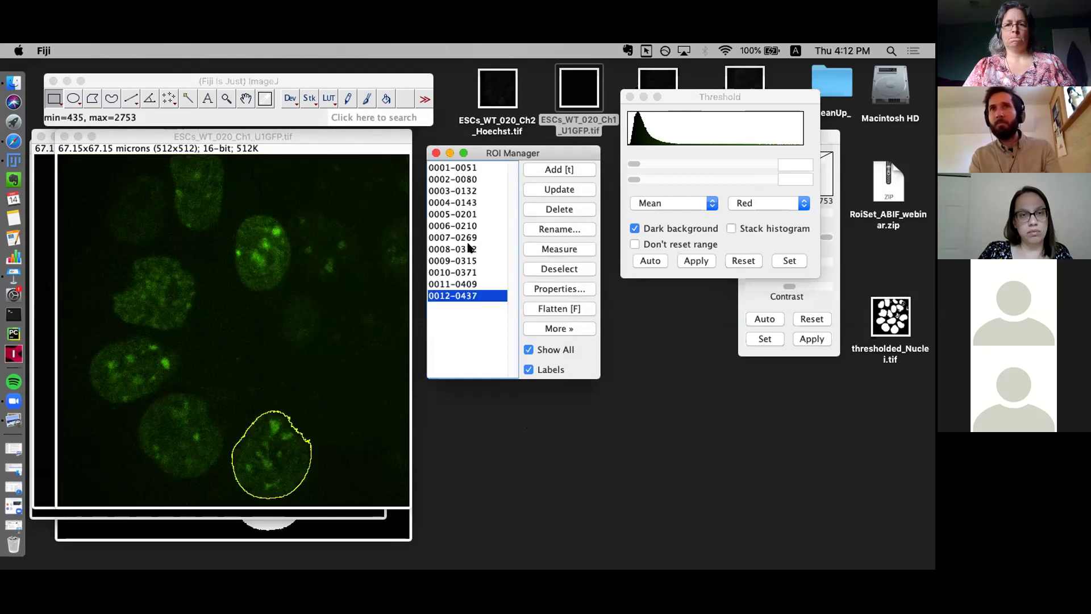
left_click(469, 167, "shift")
left_click_drag(520, 151, 515, 132)
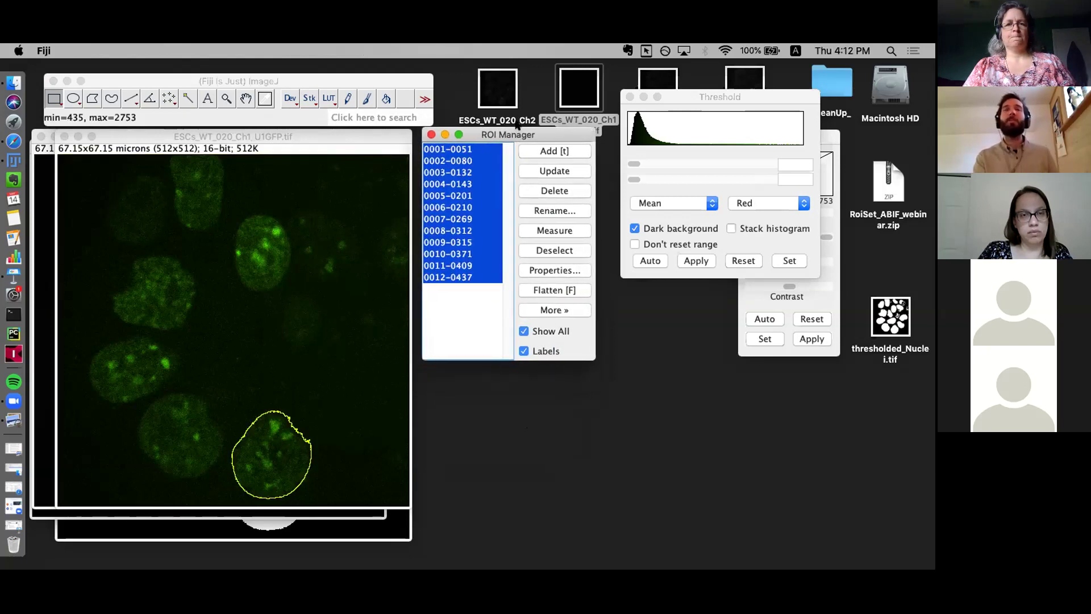
left_click(555, 232)
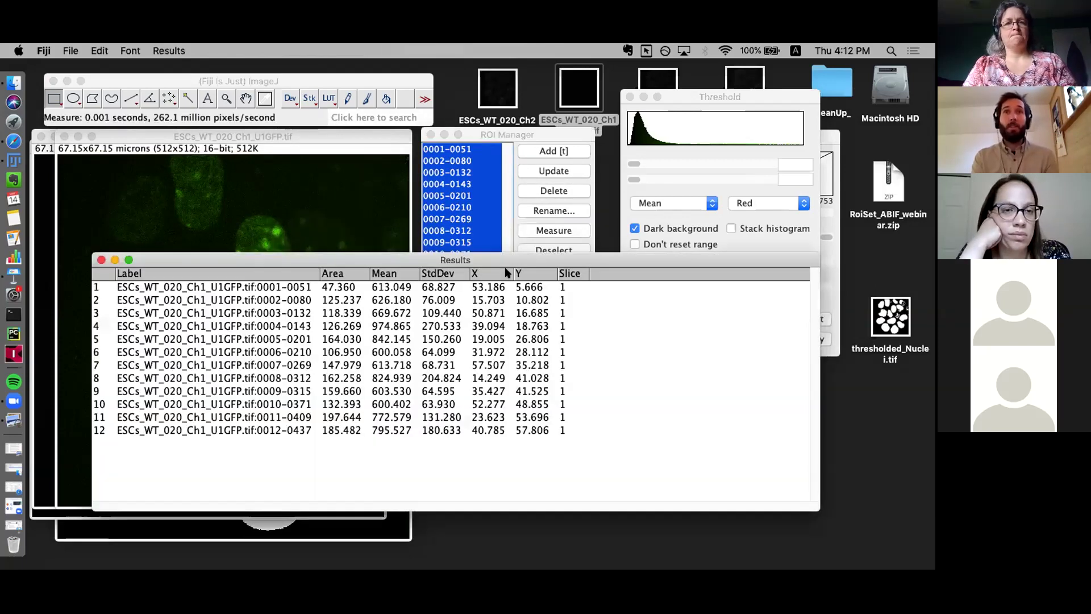
Examine the results table, comparing the area, mean and standard deviation of individual ROIs with the nuclei in the GFP image.
left_click_drag(278, 258, 303, 285)
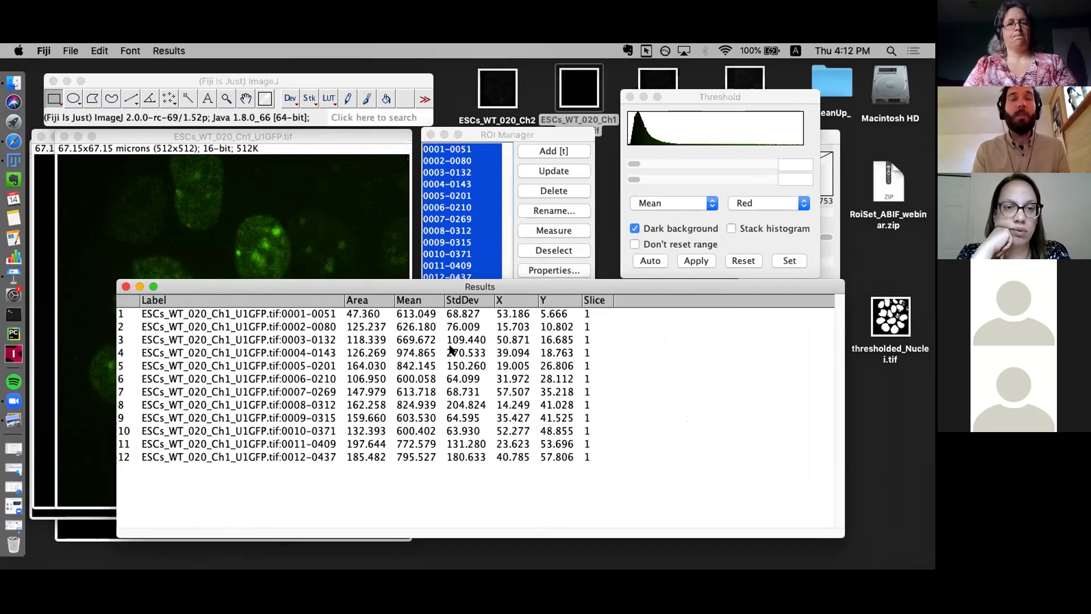
left_click(428, 314)
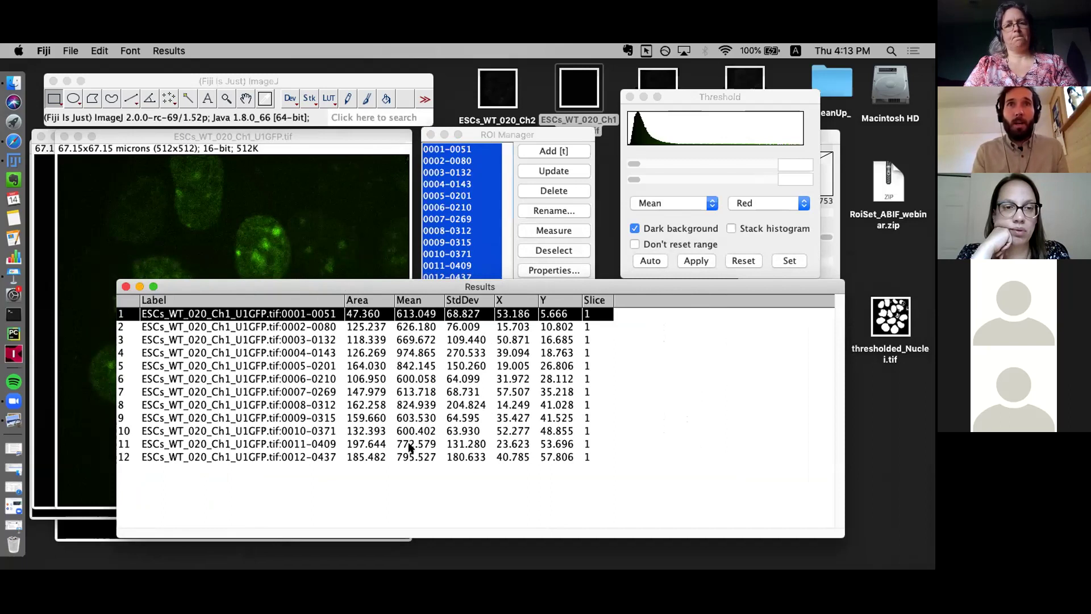
left_click(413, 352)
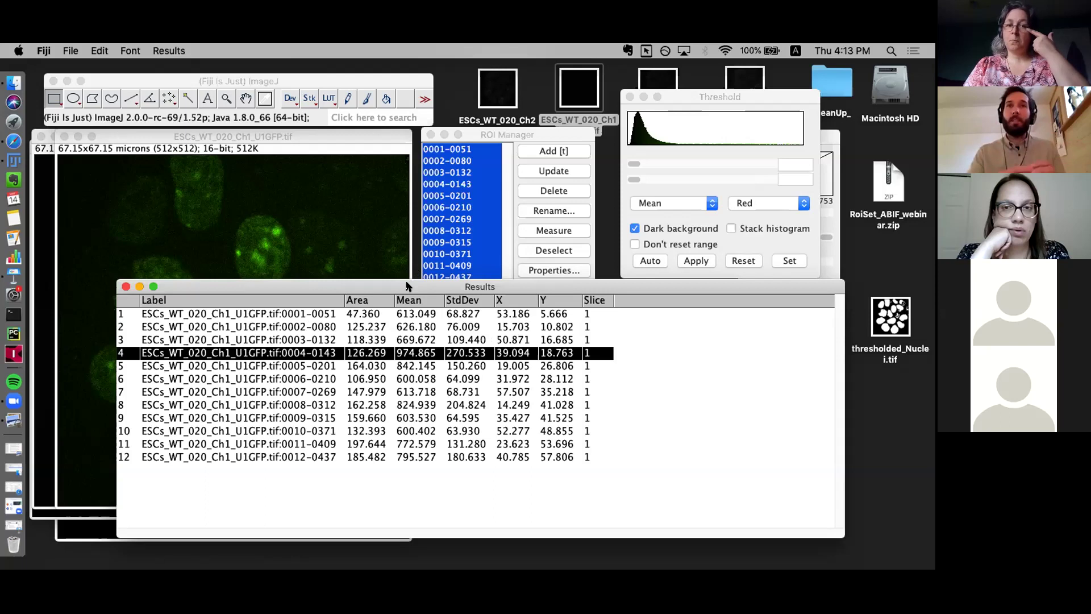
left_click_drag(399, 286, 362, 190)
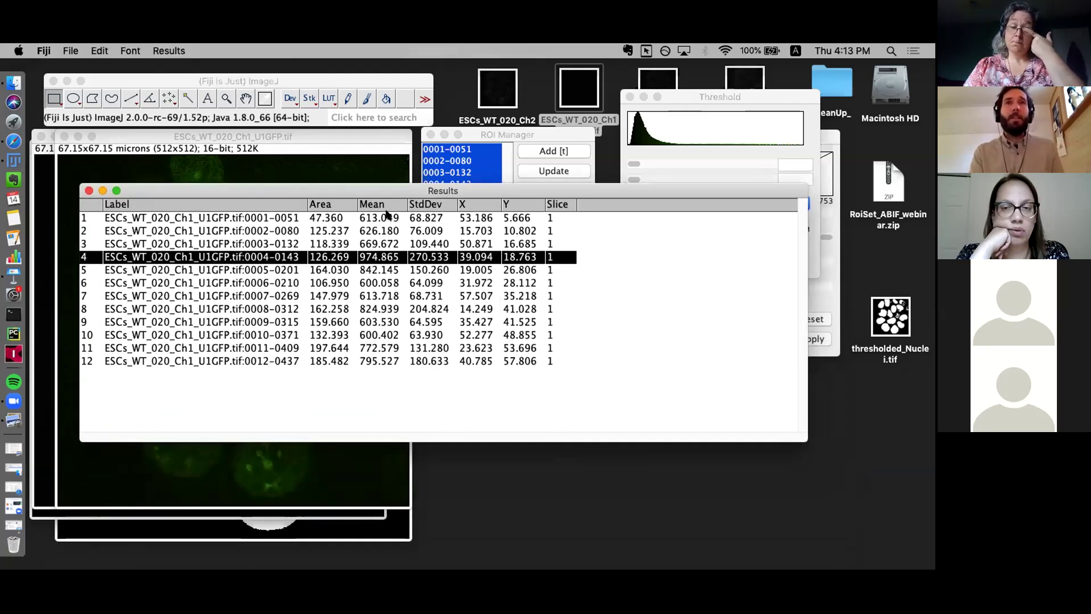
left_click(402, 421)
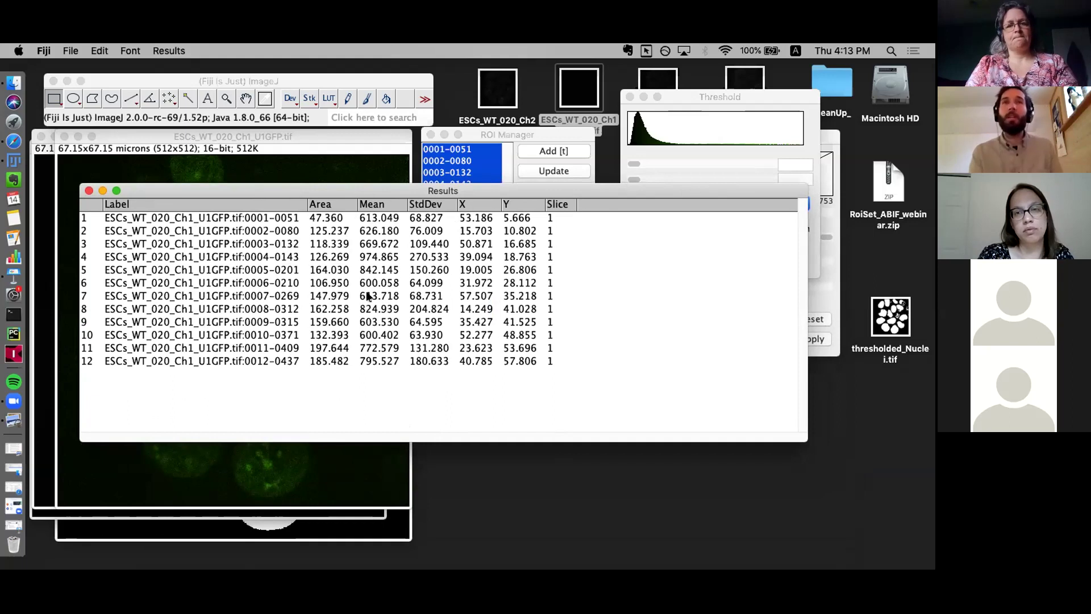
left_click_drag(334, 191, 597, 200)
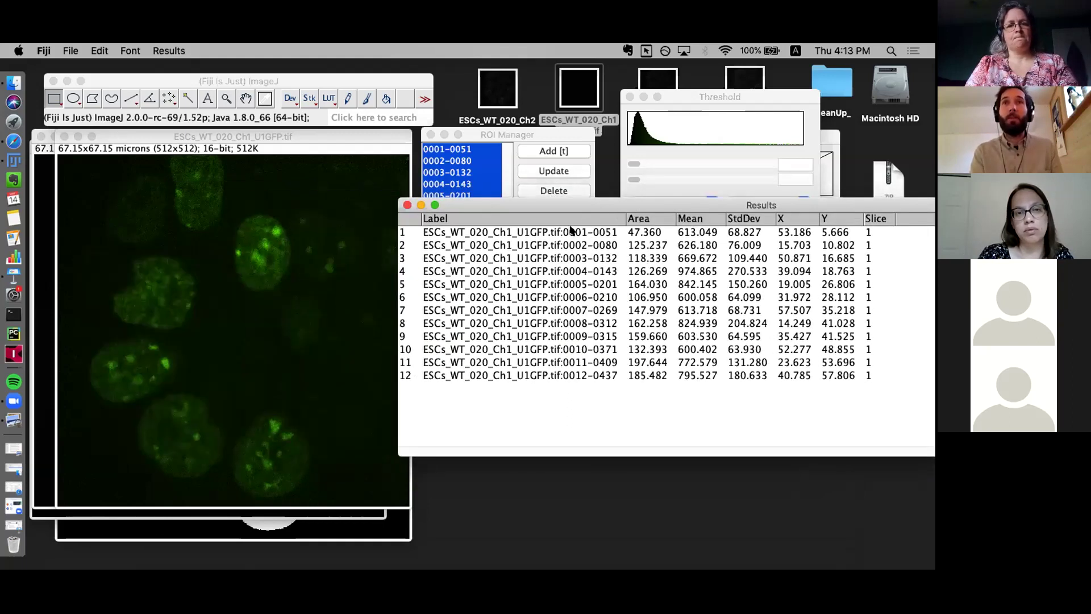
left_click(700, 237)
left_click(679, 258)
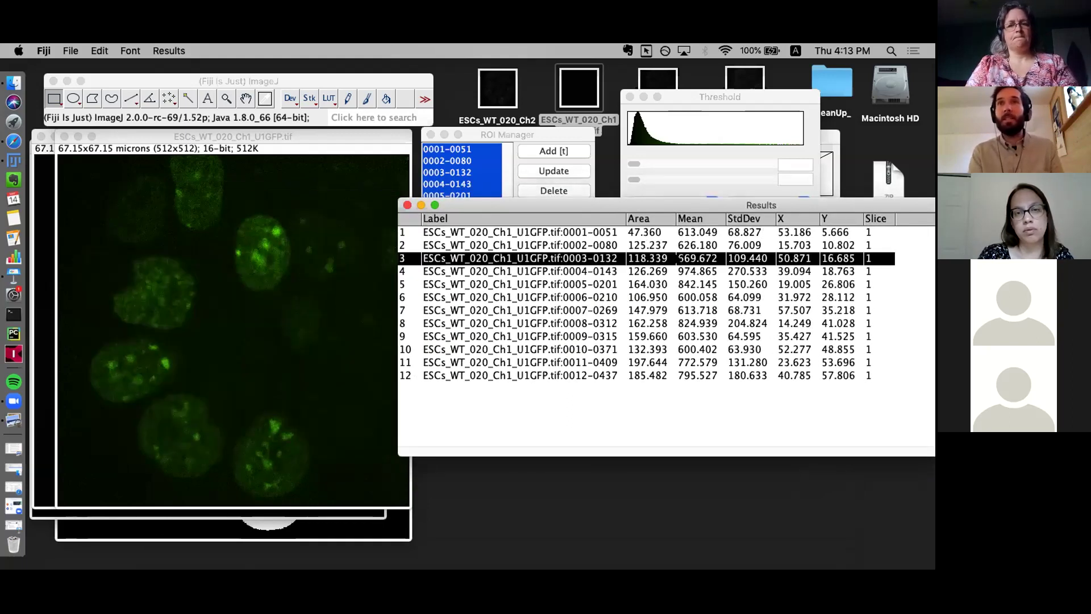
left_click_drag(623, 206, 452, 210)
left_click(415, 238)
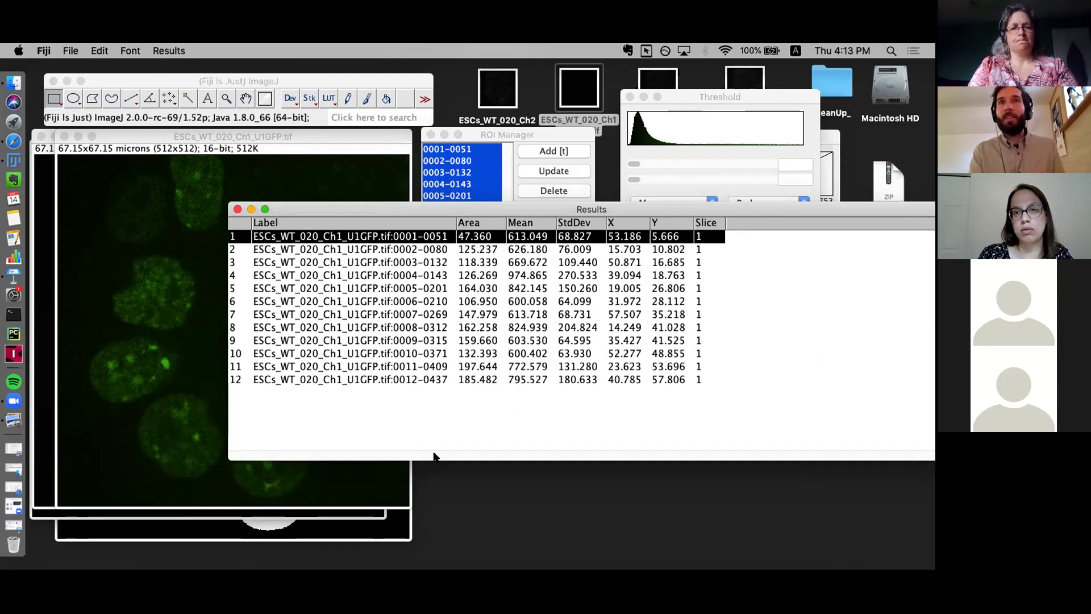
left_click(547, 379)
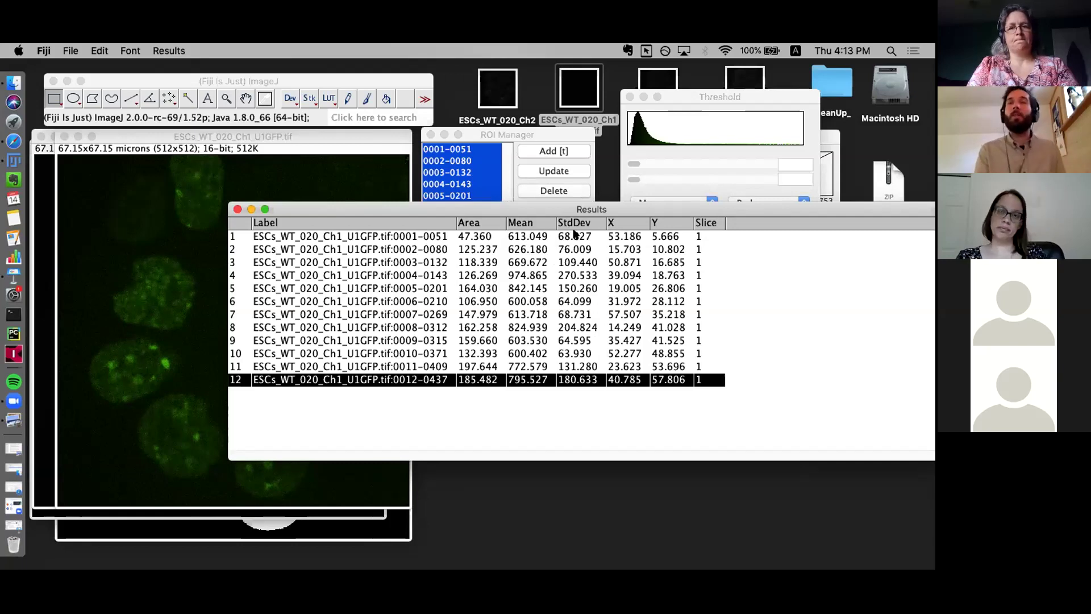
left_click_drag(549, 215, 419, 198)
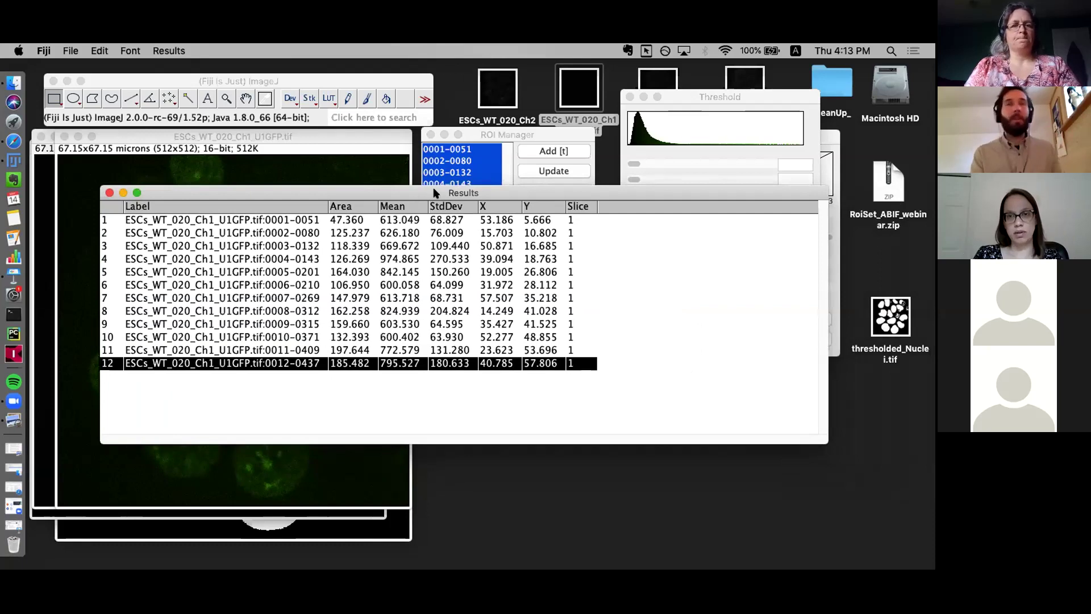
left_click(72, 50)
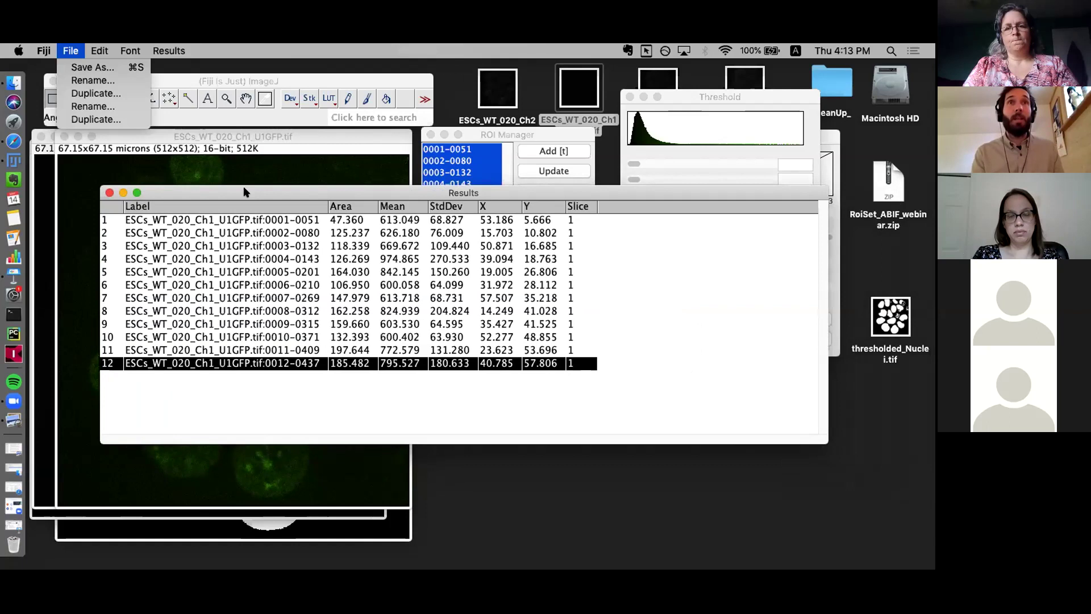
left_click_drag(255, 188, 215, 176)
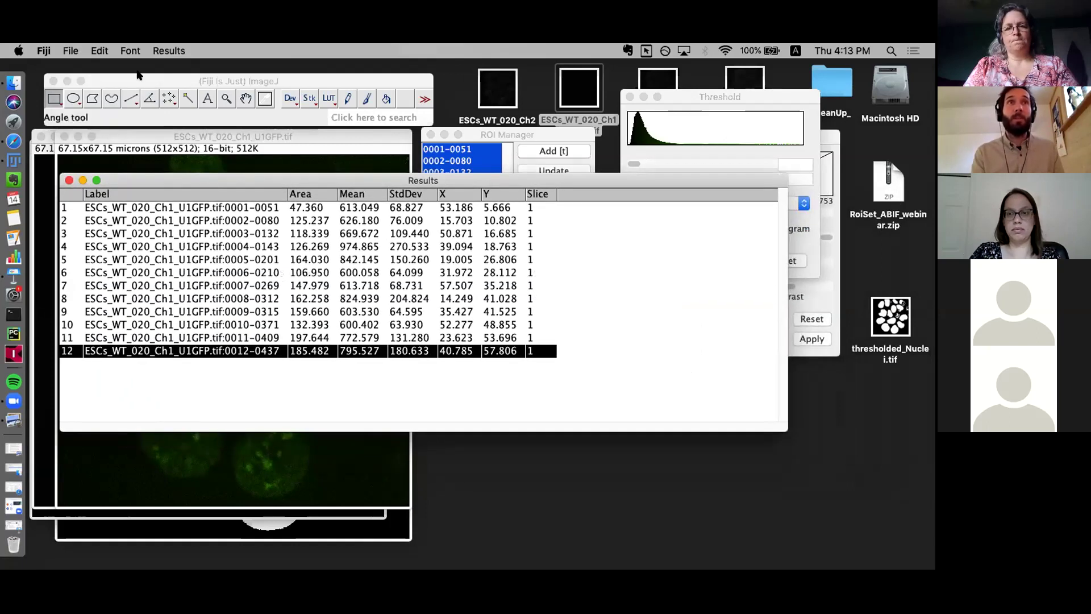
left_click(71, 50)
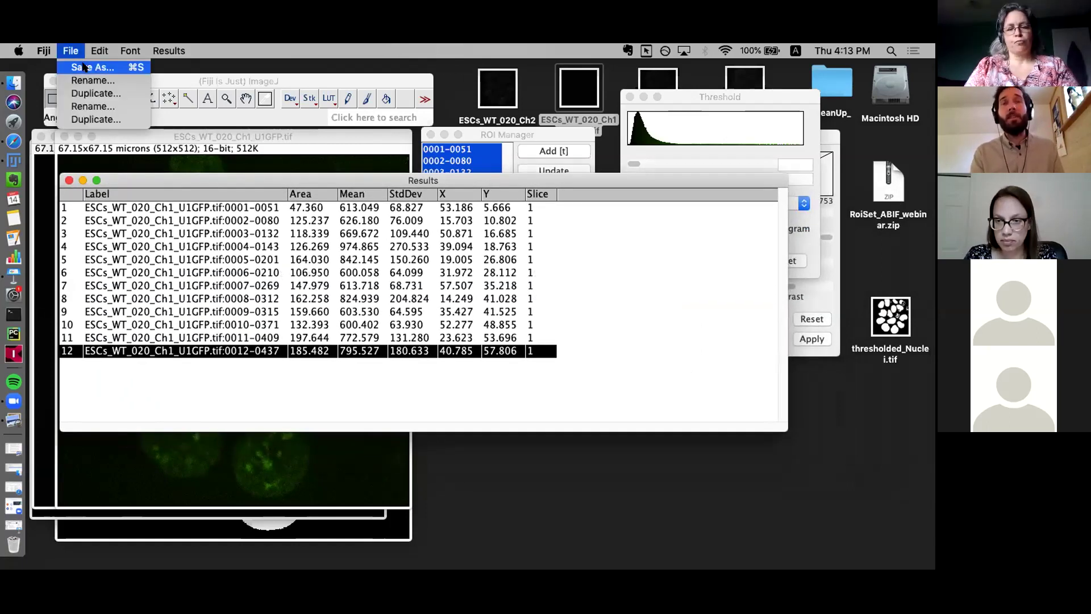
left_click(84, 68)
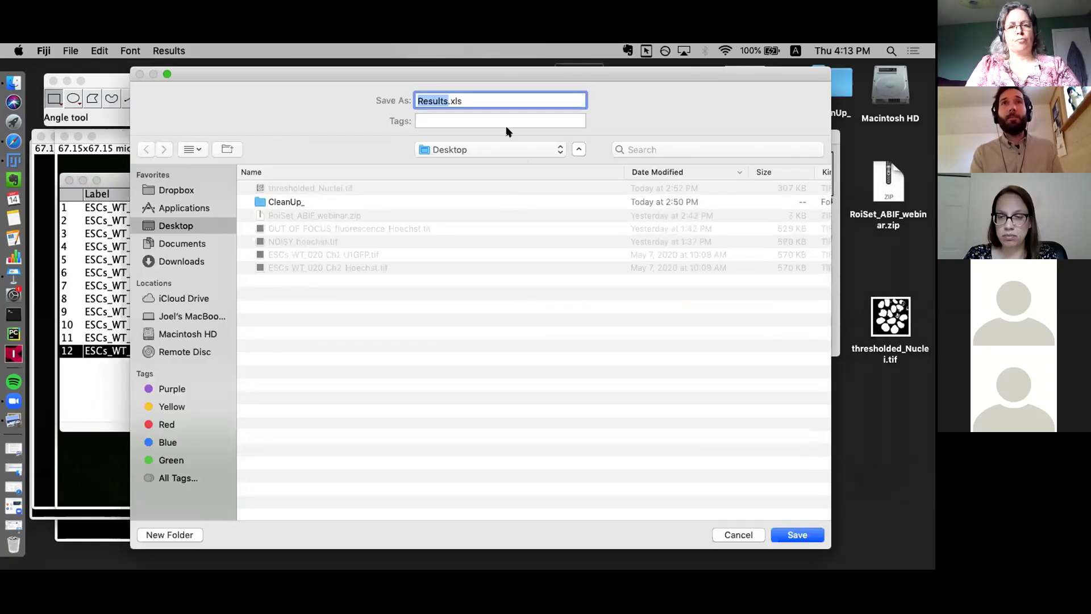
left_click(473, 97)
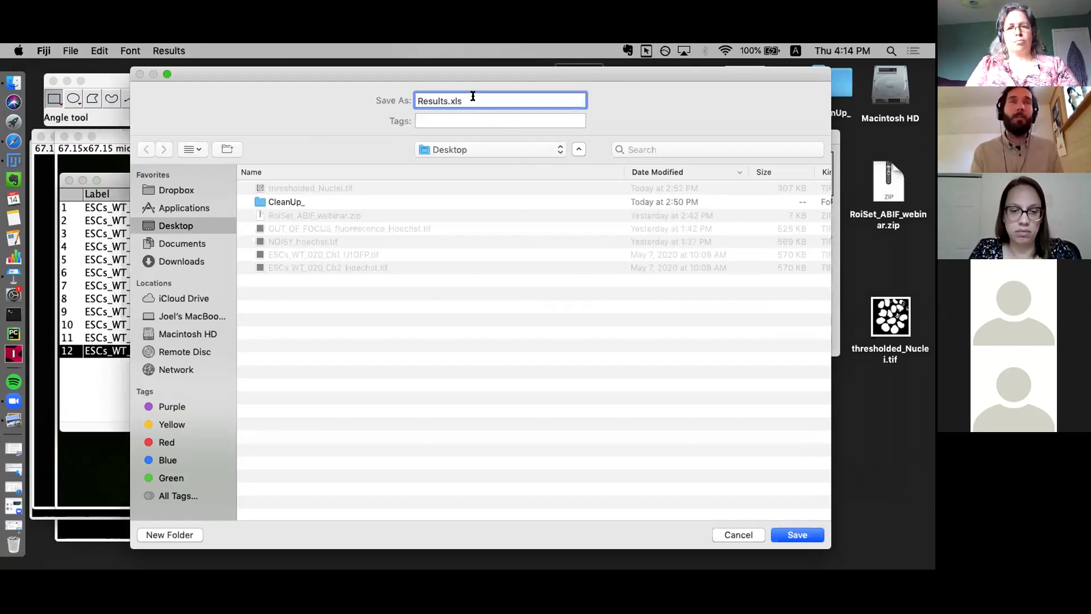
left_click_drag(651, 78, 321, 78)
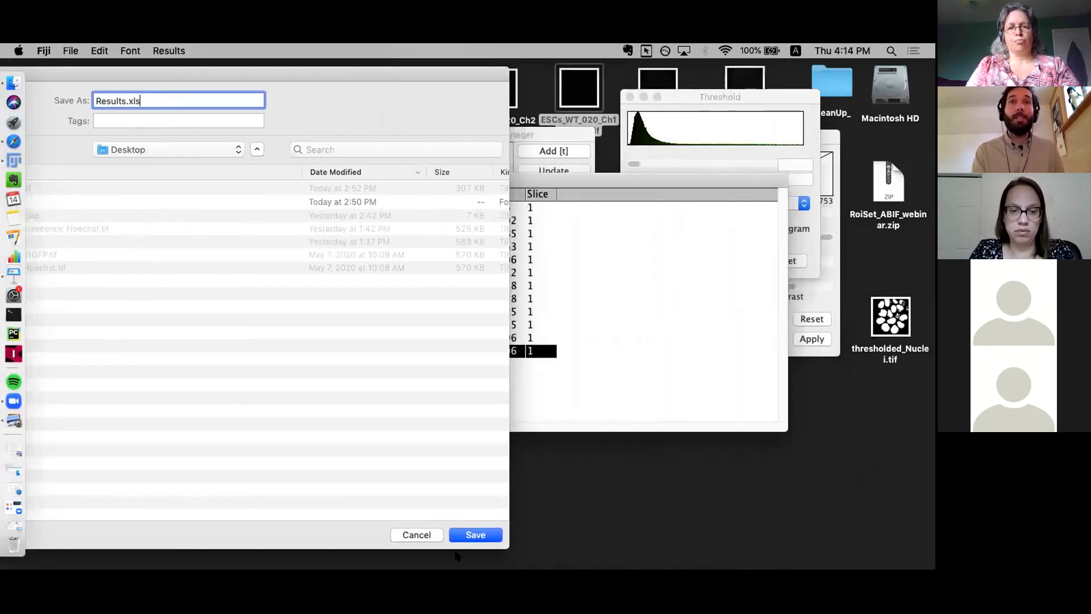
left_click(418, 534)
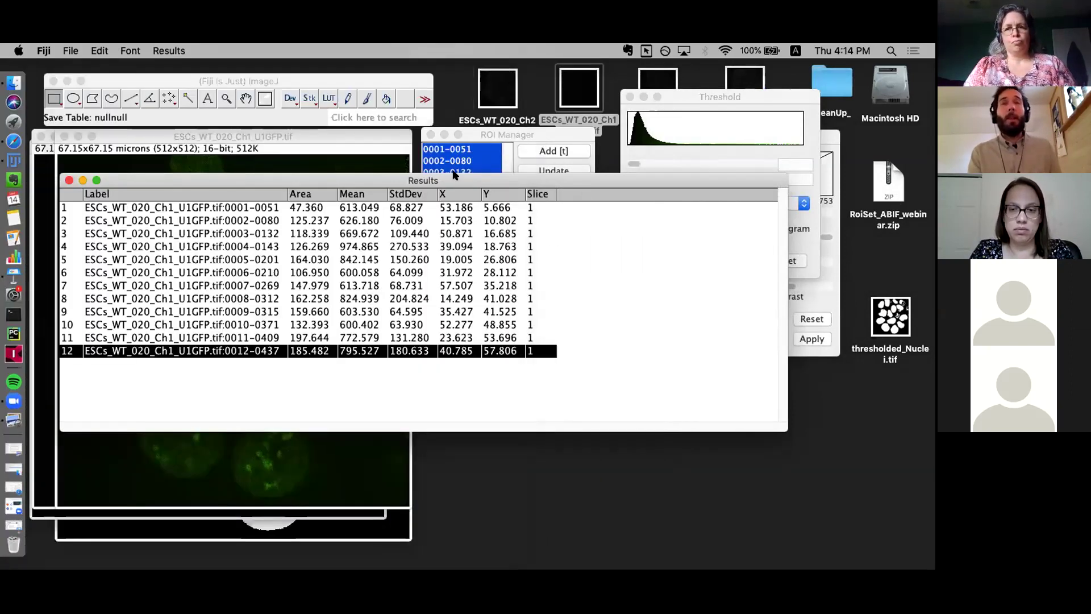
Narrow the results table window and place it below the ROI Manager, leaving the GFP image in view.
left_click_drag(778, 175, 598, 185)
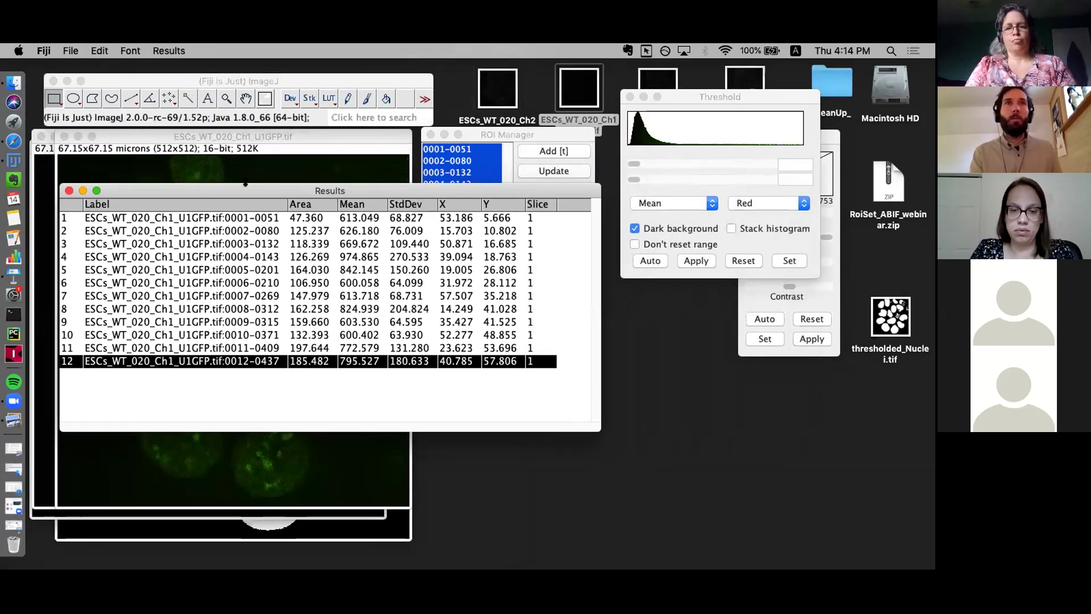
left_click_drag(230, 194, 512, 372)
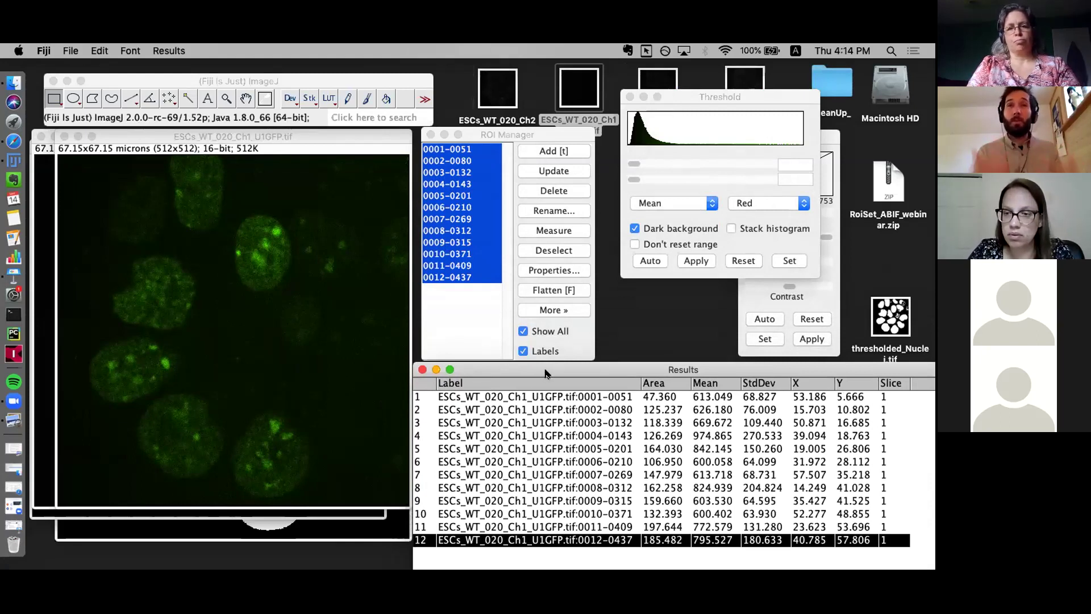
left_click_drag(545, 374, 411, 361)
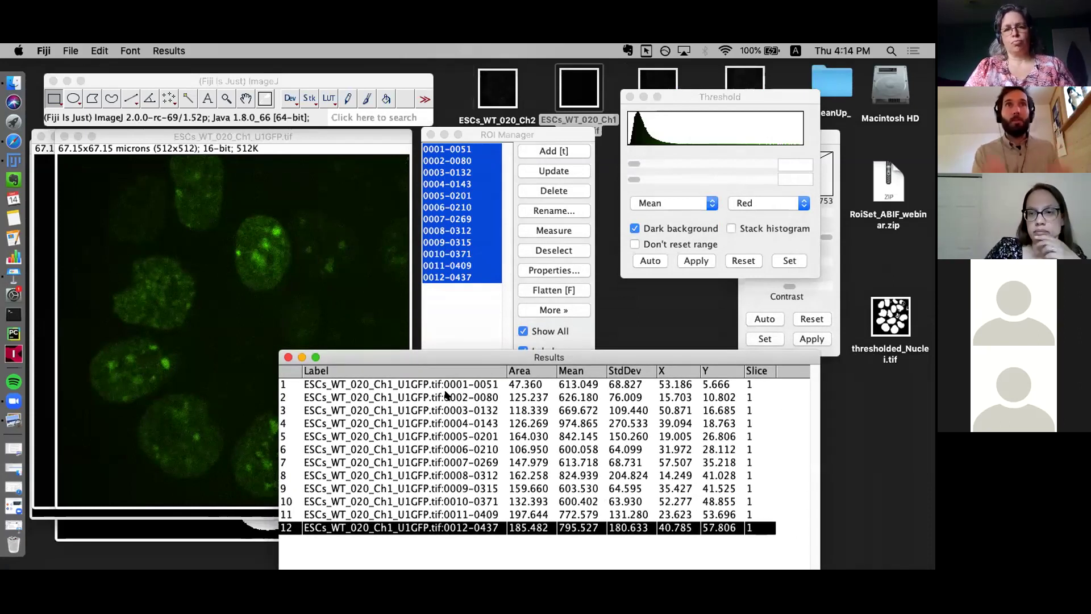
left_click_drag(390, 355, 510, 369)
Select all ROIs from 0001-0051 to 0012-0437 and open the dialog for saving them as a set.
left_click(514, 136)
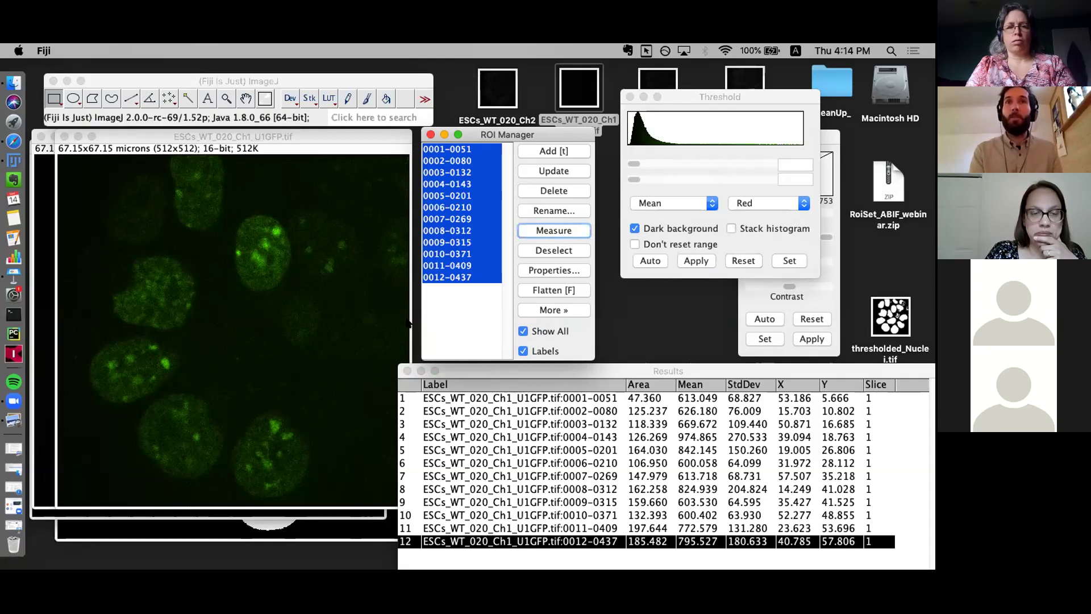
left_click(492, 172)
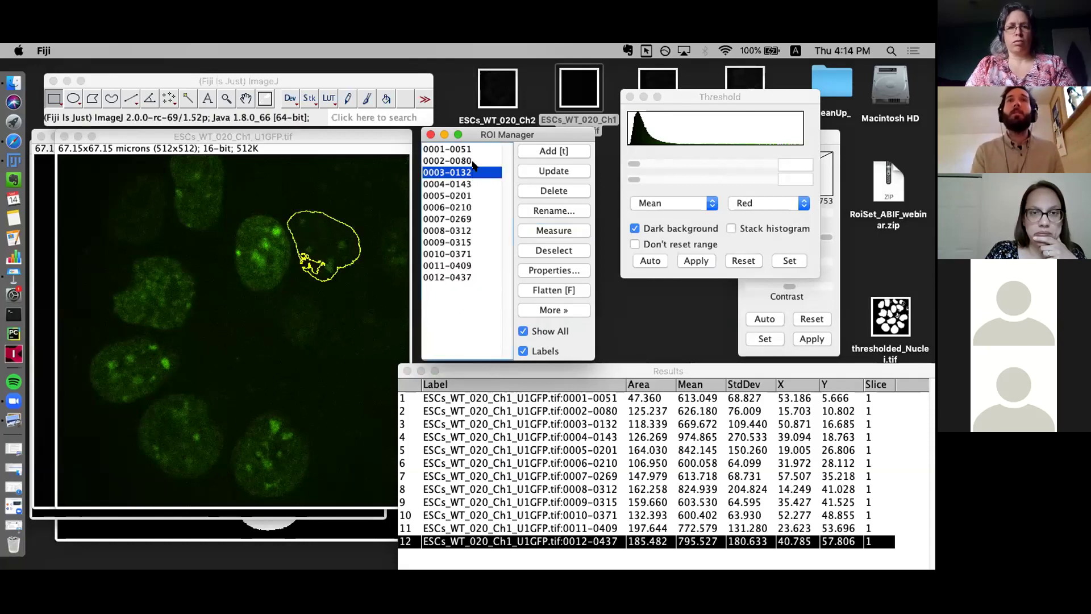
left_click(465, 151)
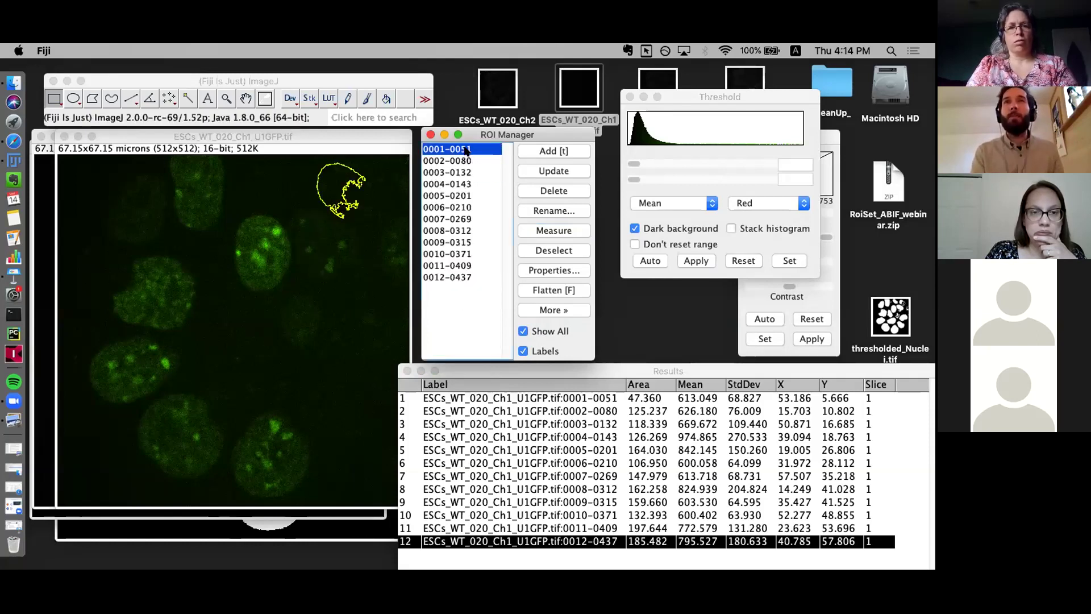
left_click(465, 278, "shift")
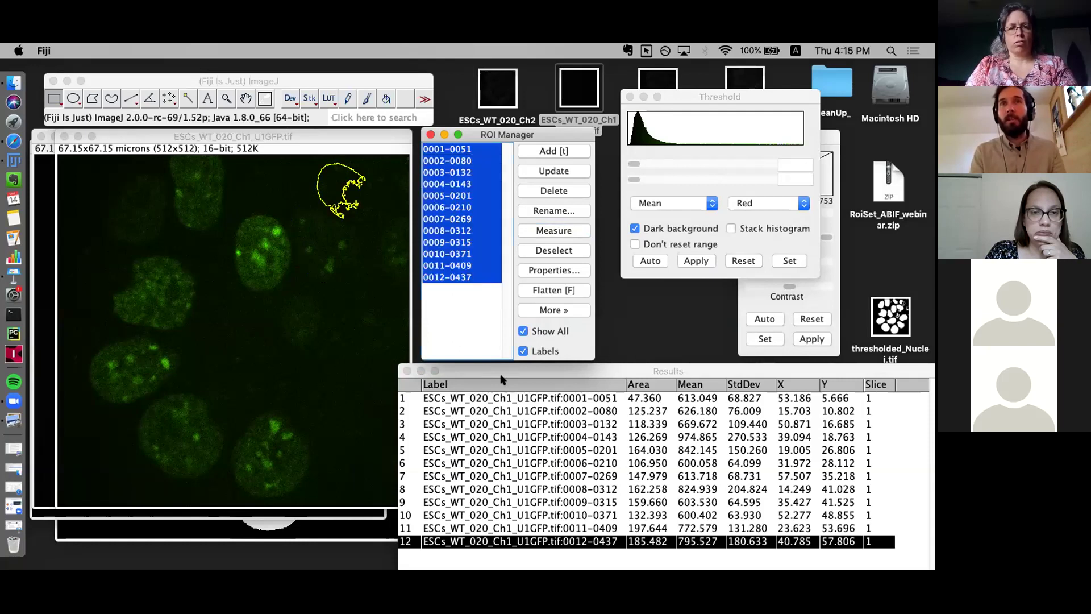
left_click(573, 310)
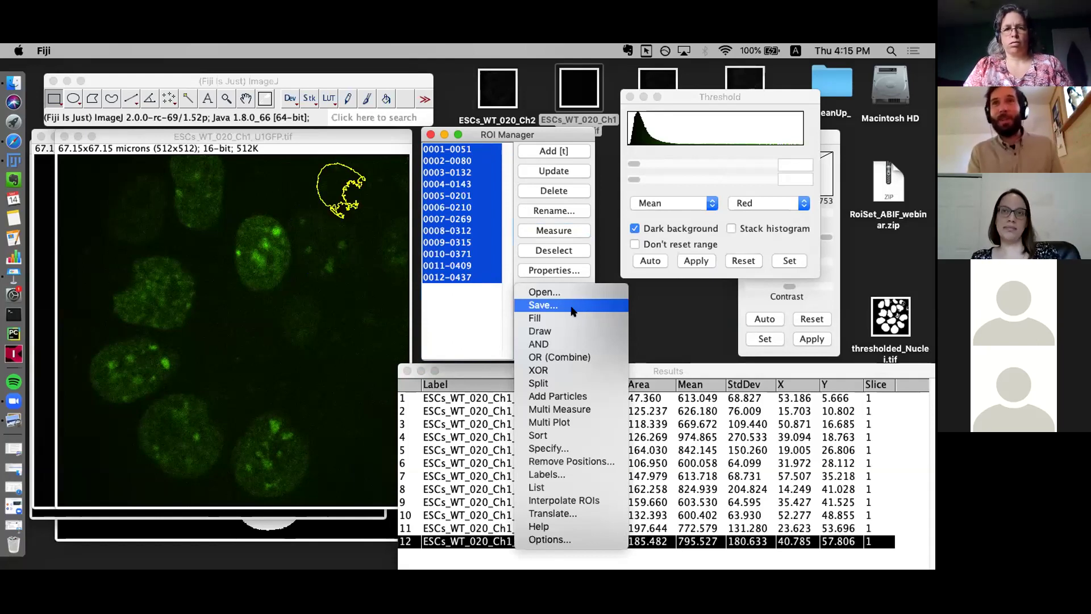
left_click(573, 310)
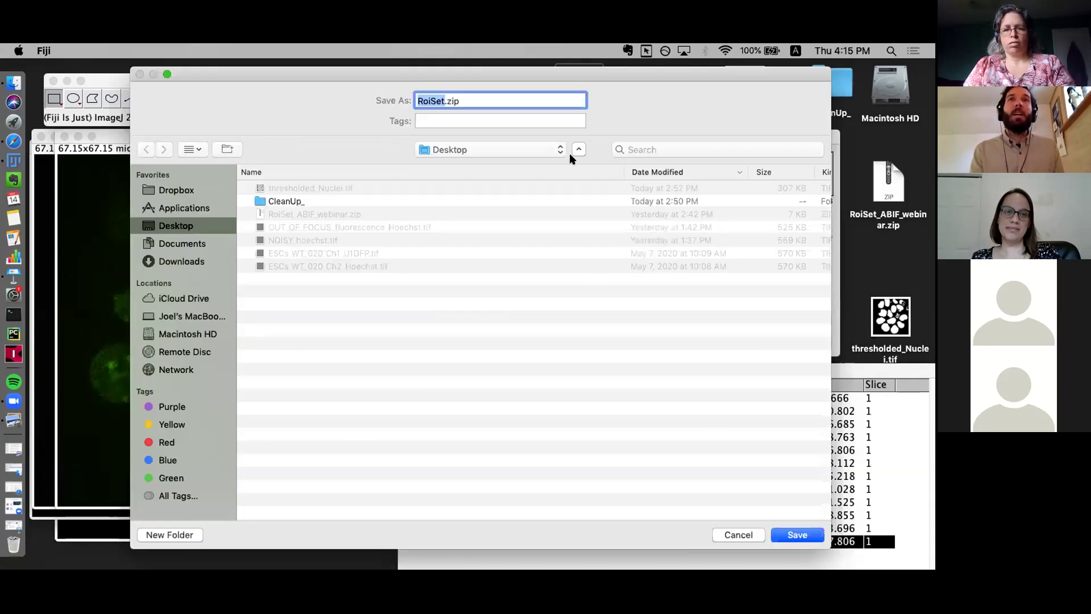
Name the ROI set RoiSet_Nuclei_ABIF_workshop.zip and save it to the Desktop.
left_click_drag(640, 77, 626, 122)
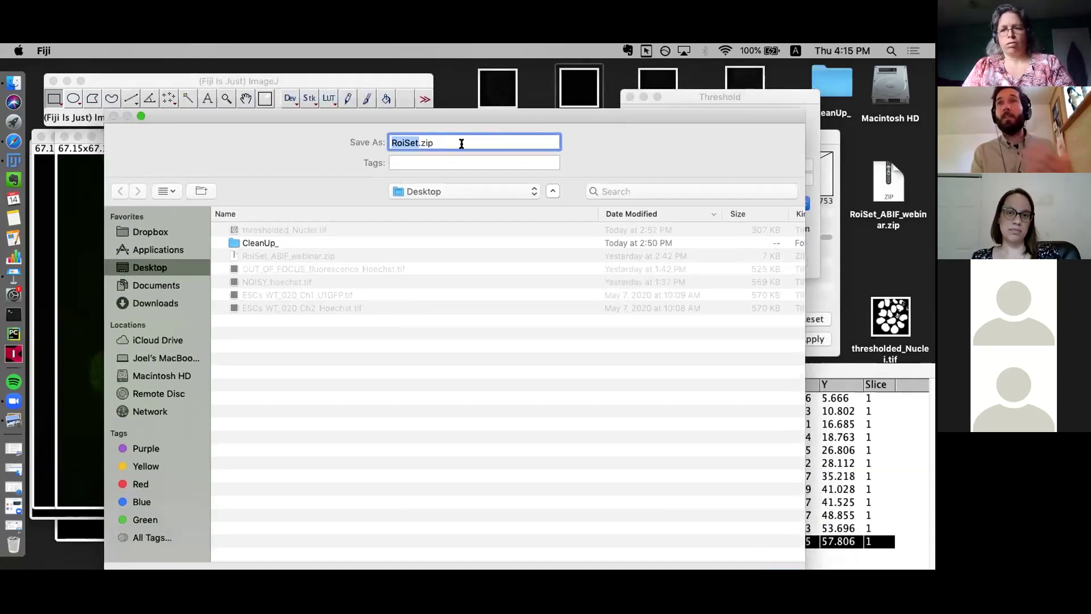
left_click(420, 143)
type("_")
type("Nuclei_ABI")
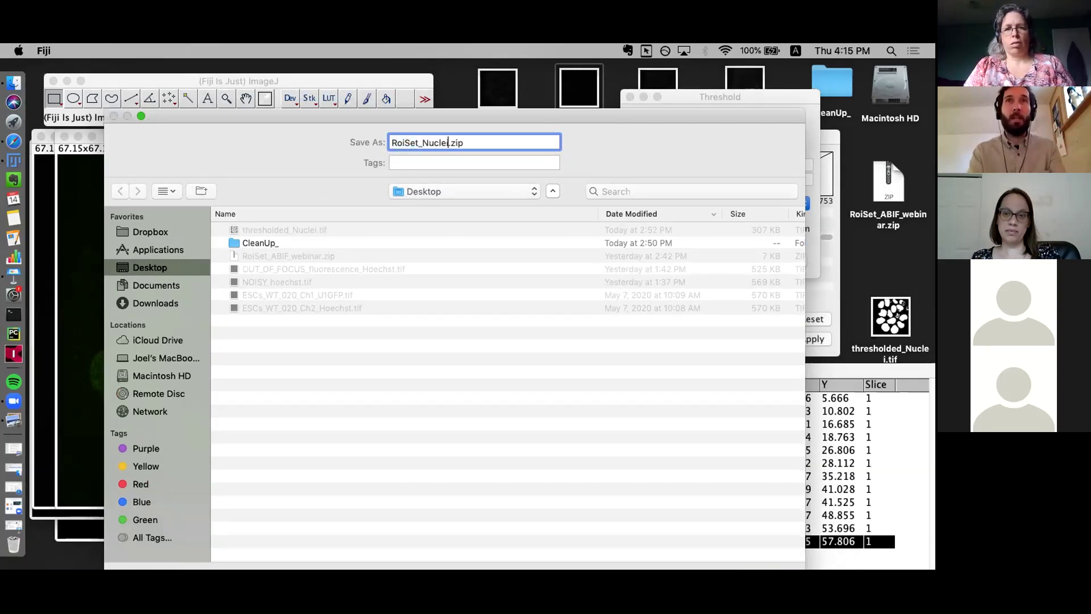
type("F_work")
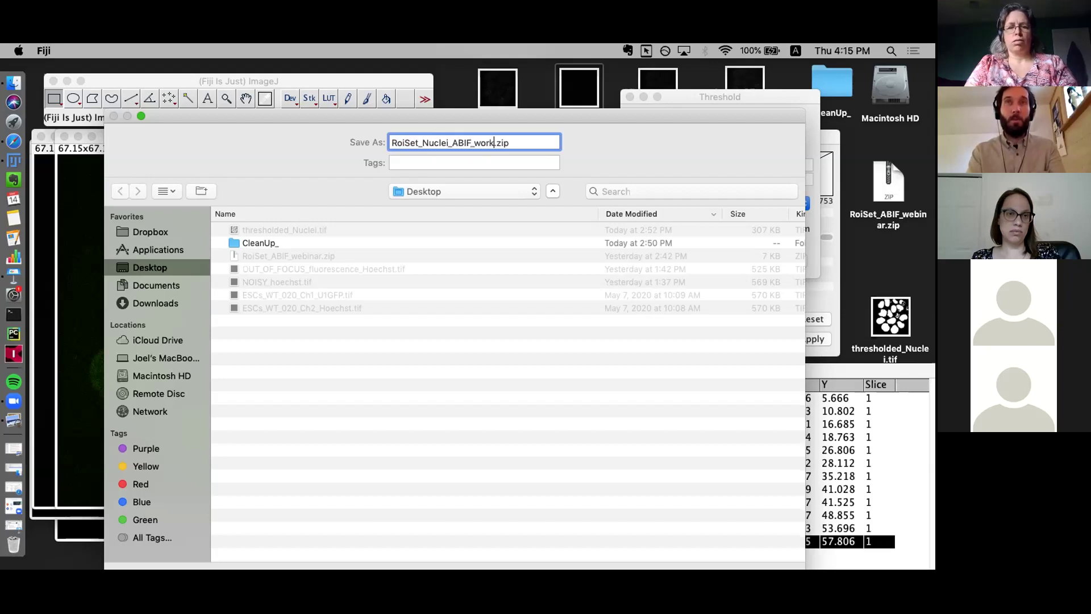
type("shop")
left_click_drag(345, 117, 267, 90)
left_click_drag(726, 94, 555, 141)
left_click_drag(217, 93, 76, 80)
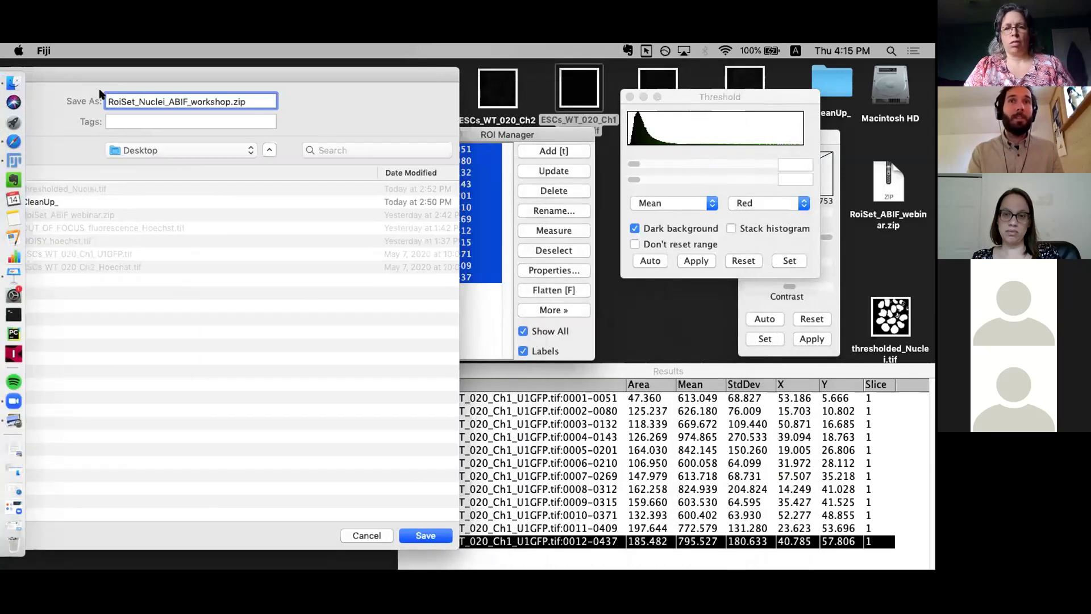
left_click(424, 535)
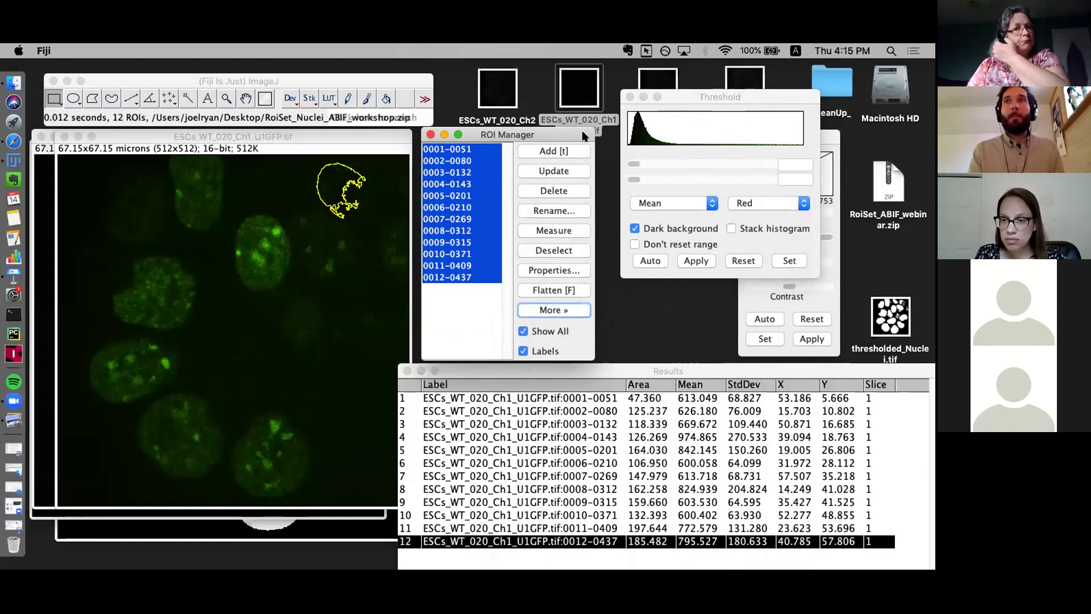
Delete all ROIs from the ROI Manager, clear the image selection, and reload the ROIs from RoiSet_Nuclei_ABIF_workshop.zip.
left_click_drag(718, 97, 737, 150)
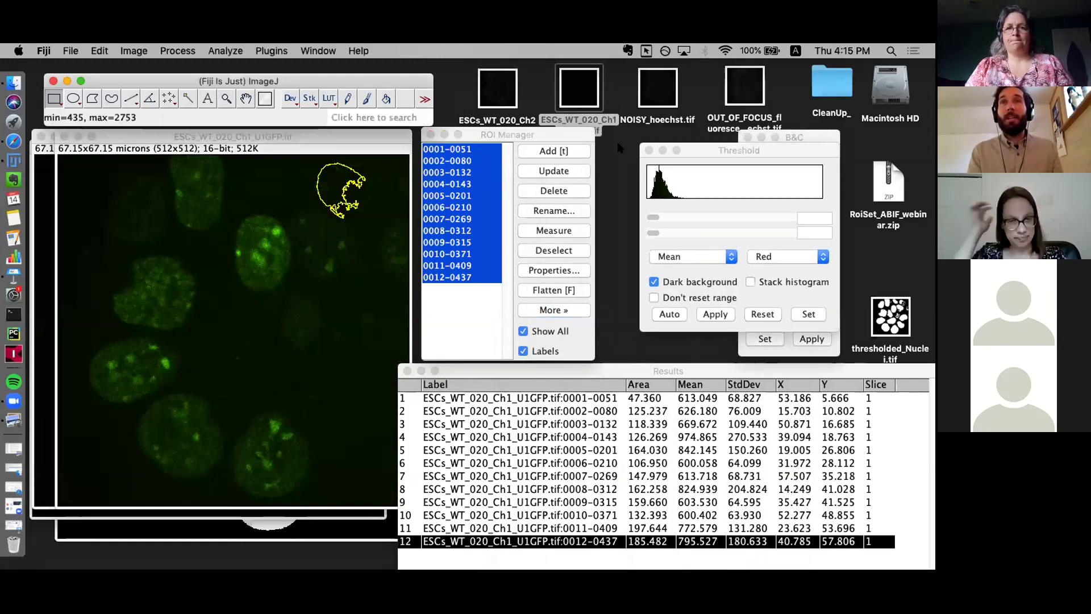
left_click_drag(852, 376, 666, 385)
left_click(504, 137)
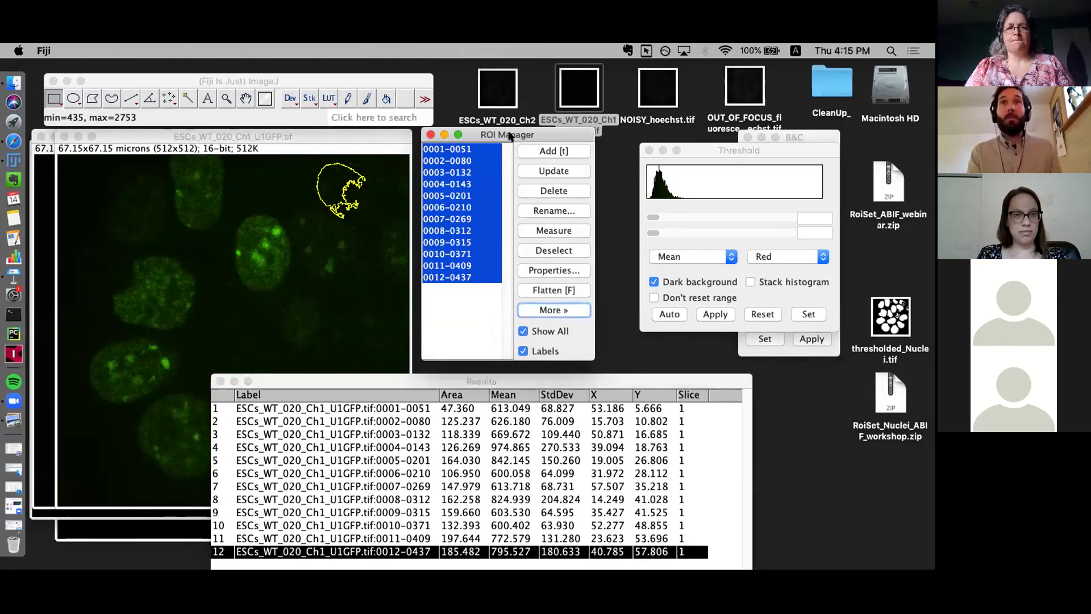
left_click(551, 192)
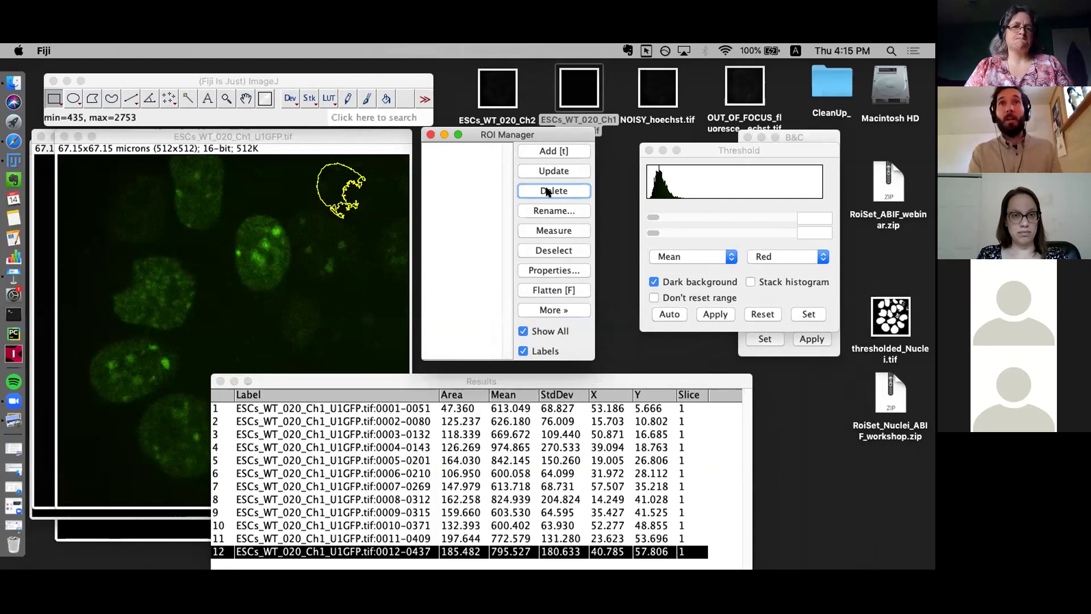
left_click(386, 212)
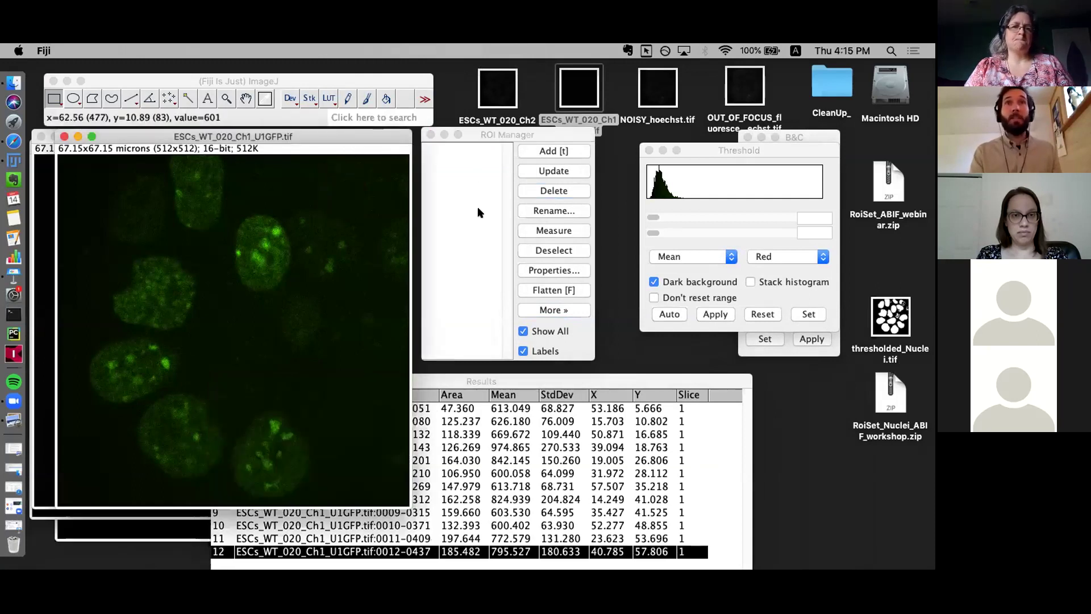
left_click(889, 395)
left_click_drag(895, 410, 233, 103)
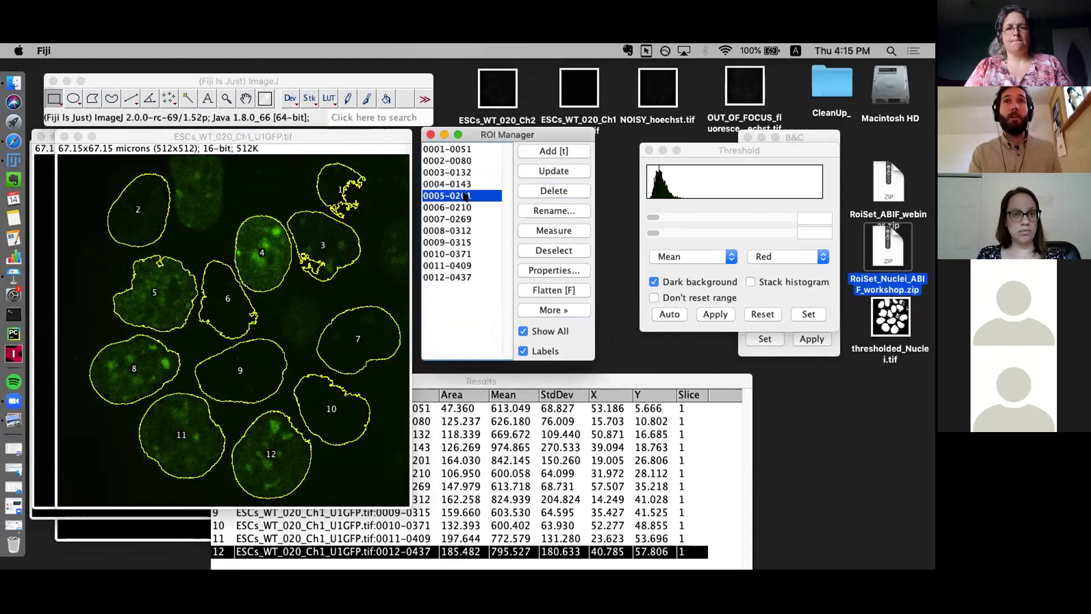
Step through the reloaded ROIs from 0001-0051 to 0012-0437, checking each outline on the GFP image.
left_click(465, 152)
key("Down")
key("Down")
key("Down")
key("Down")
key("Down")
key("Down")
key("Down")
key("Down")
key("Down")
key("Down")
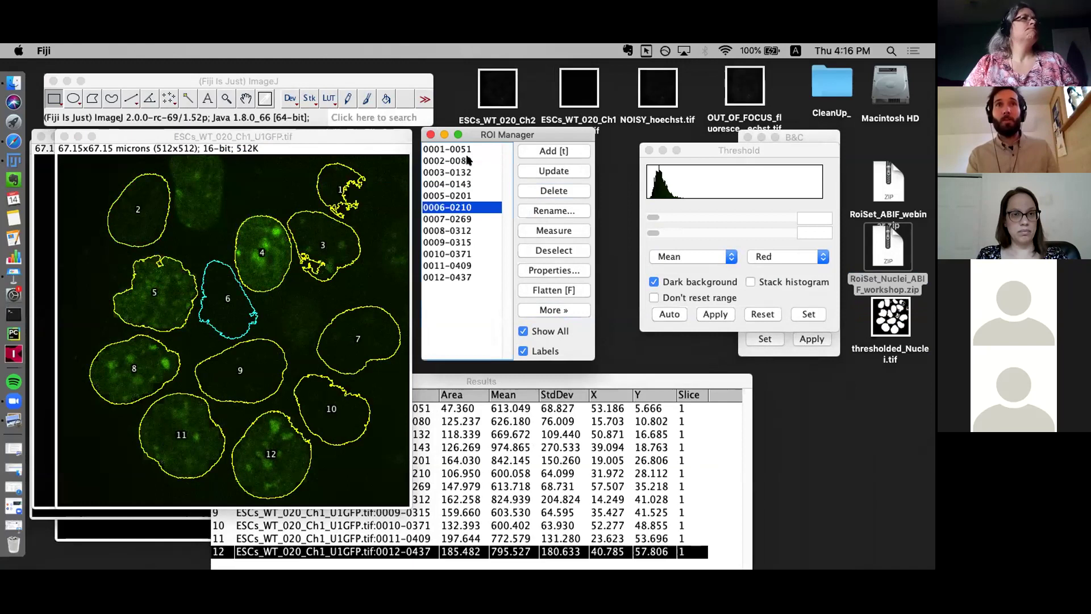
key("Down")
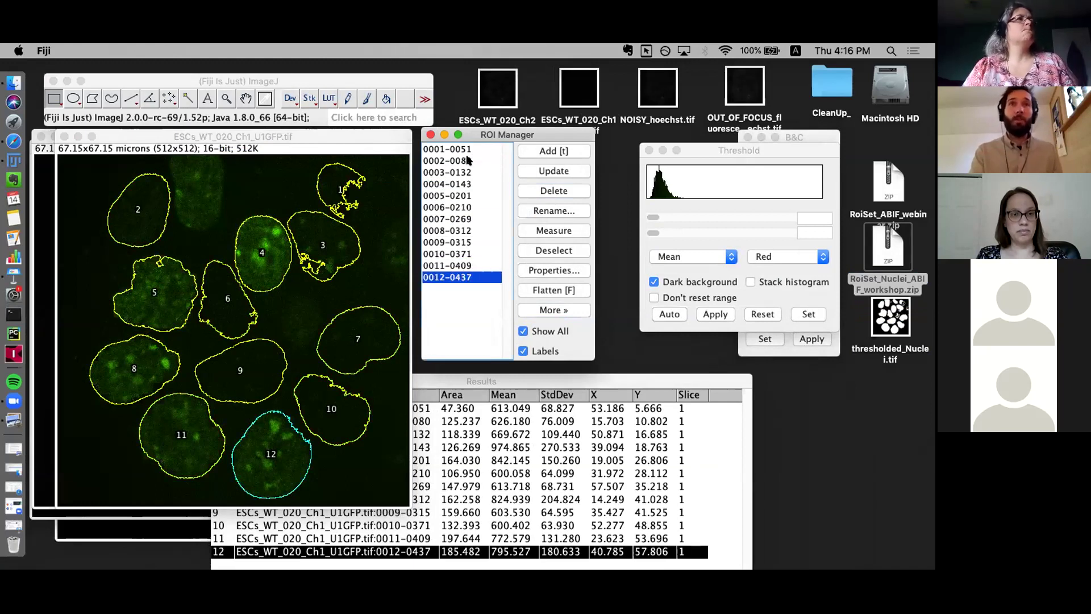
Turn off the display of all ROIs and inspect individual outlines around 0005-0201 on the GFP image.
left_click_drag(492, 130, 503, 130)
left_click_drag(366, 137, 366, 135)
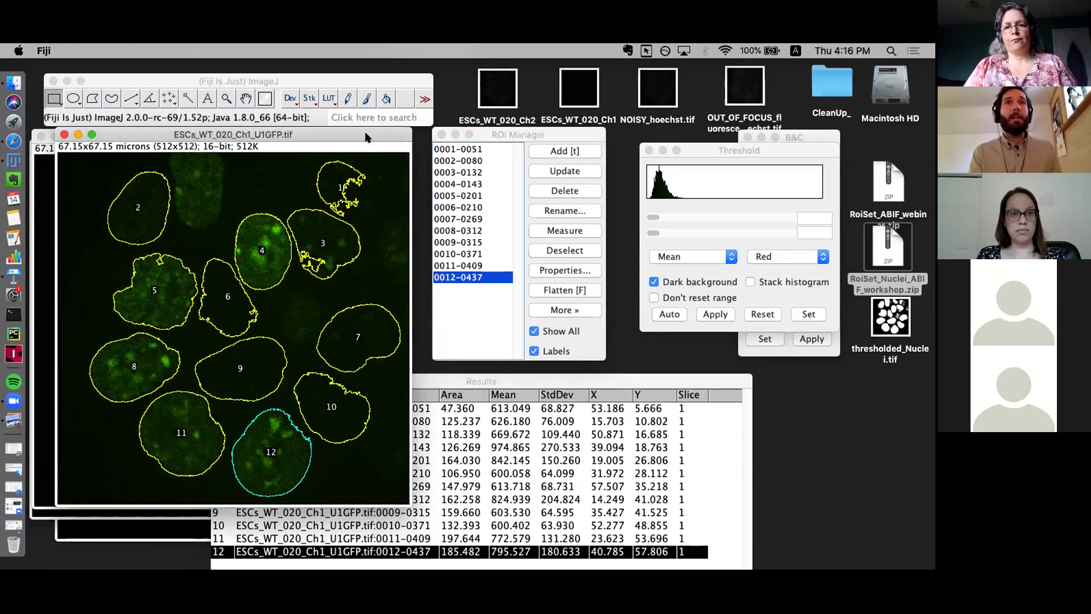
left_click(550, 332)
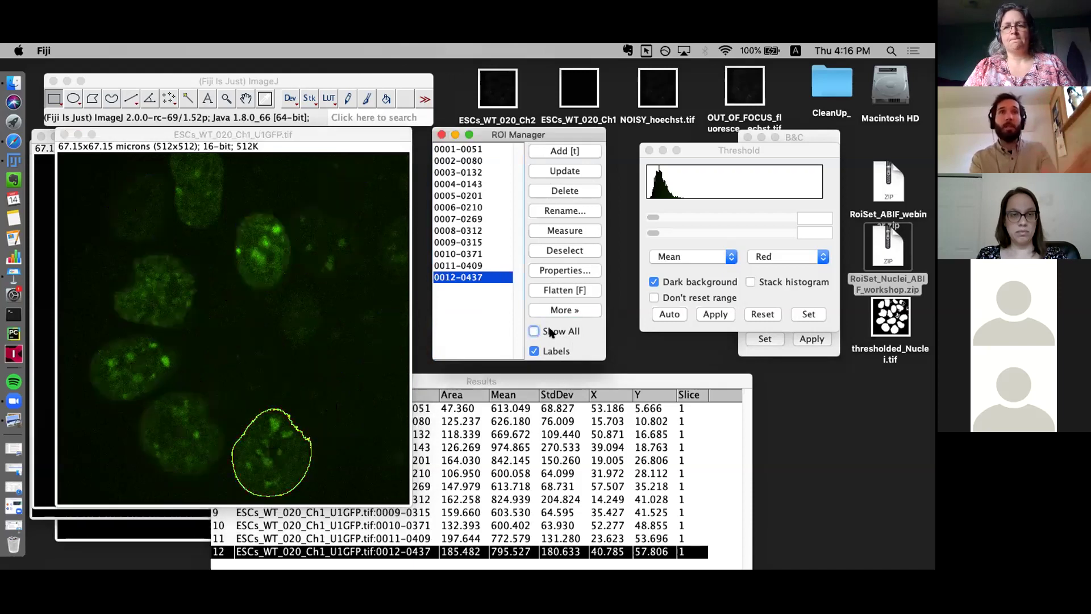
left_click(442, 196)
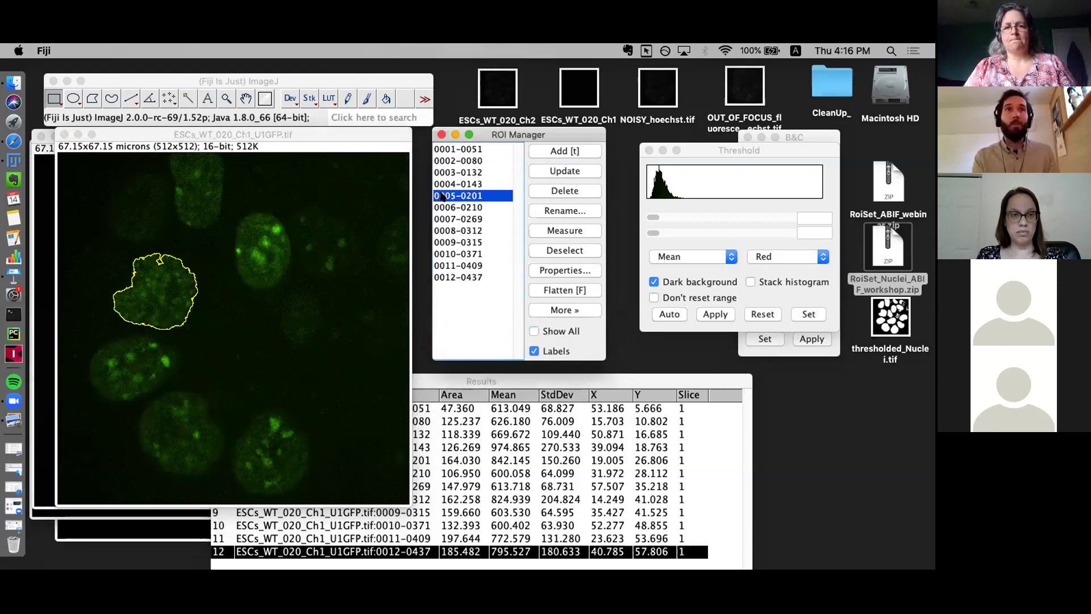
key("Up")
key("Up")
key("Down")
key("Down")
key("Down")
key("Down")
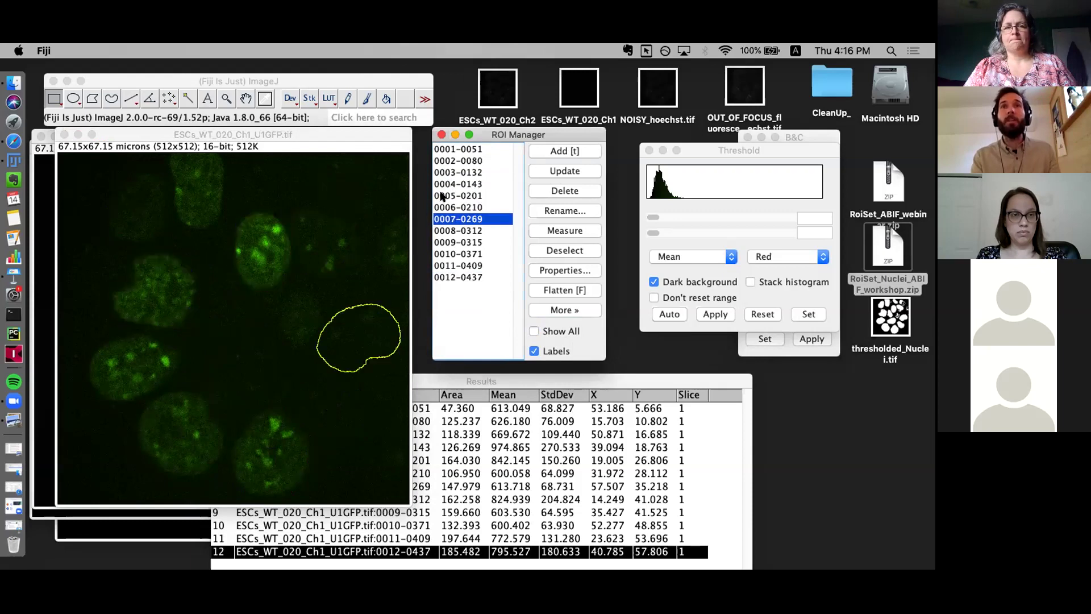
Show all labelled ROIs again and flatten them onto a copy of the GFP image, placing it beside the ROI Manager.
left_click(554, 332)
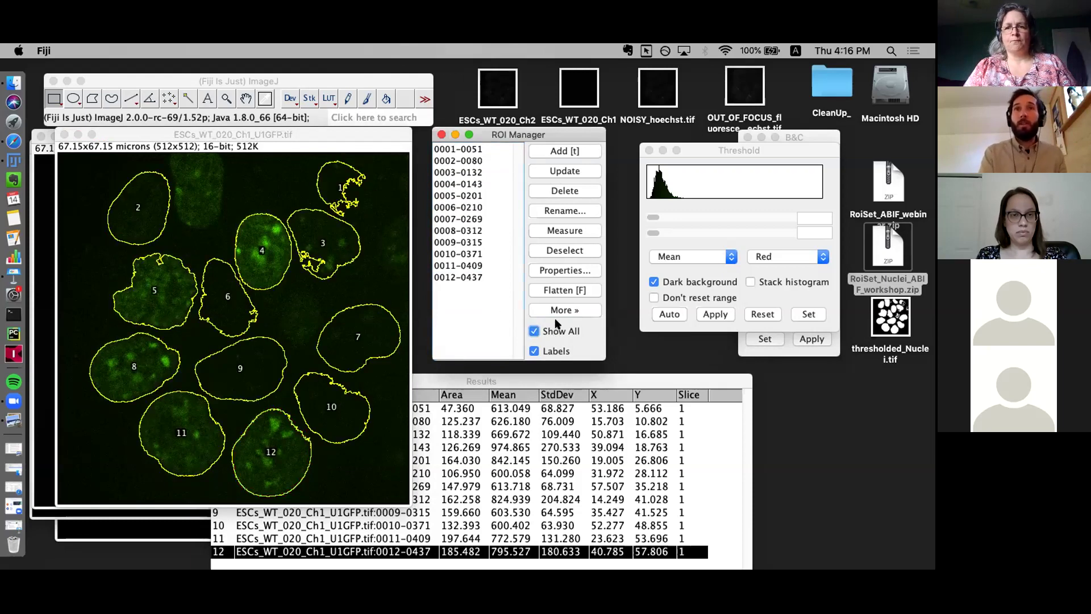
left_click(587, 290)
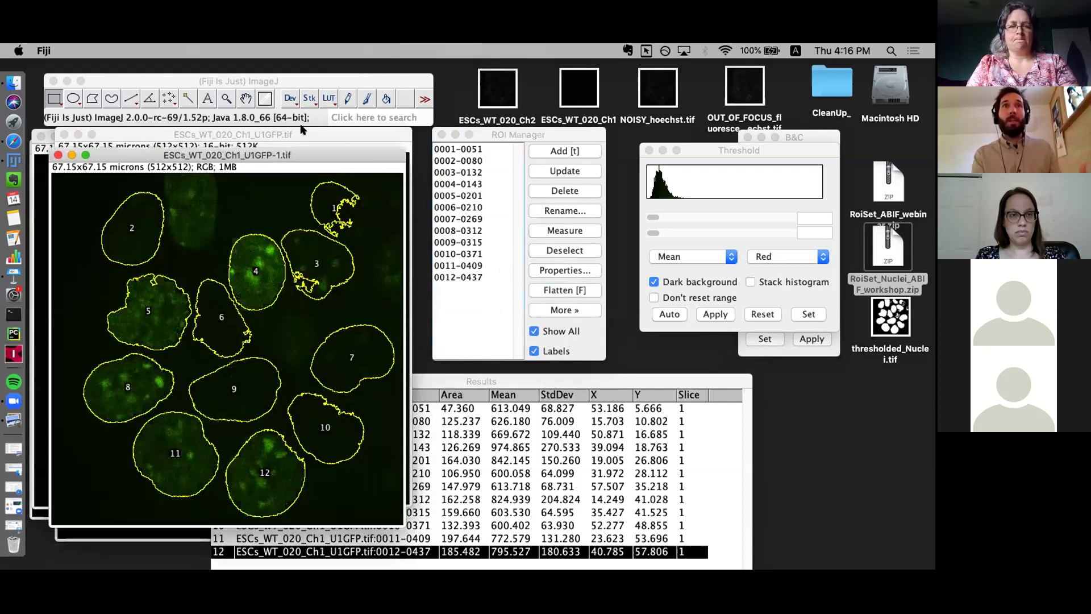
left_click_drag(290, 157, 309, 118)
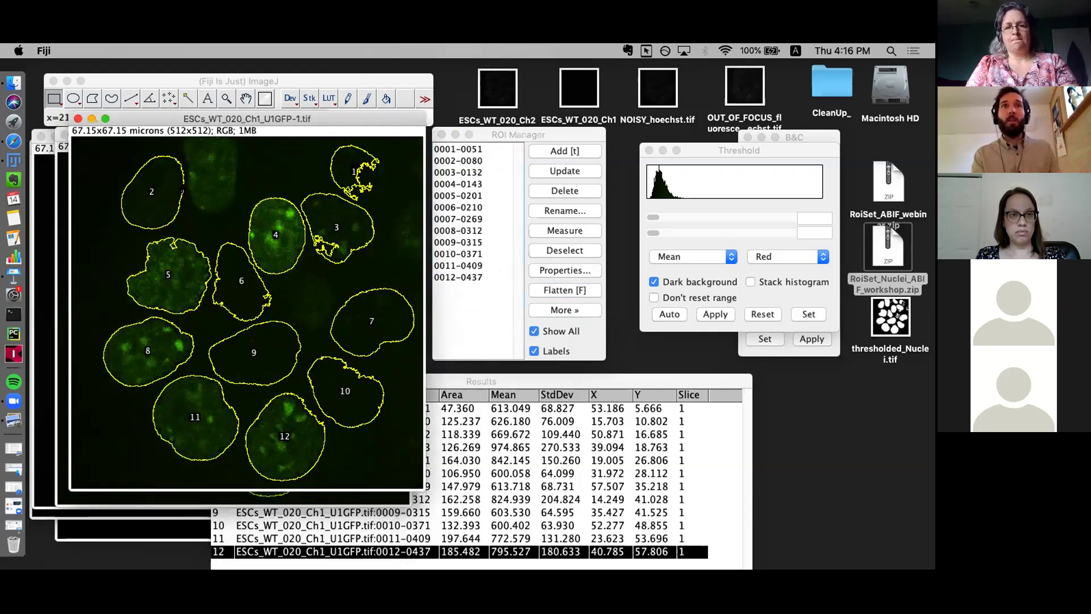
Arrange the flattened RGB copy and the original GFP image on opposite sides of the ROI Manager for comparison.
left_click_drag(221, 120, 218, 142)
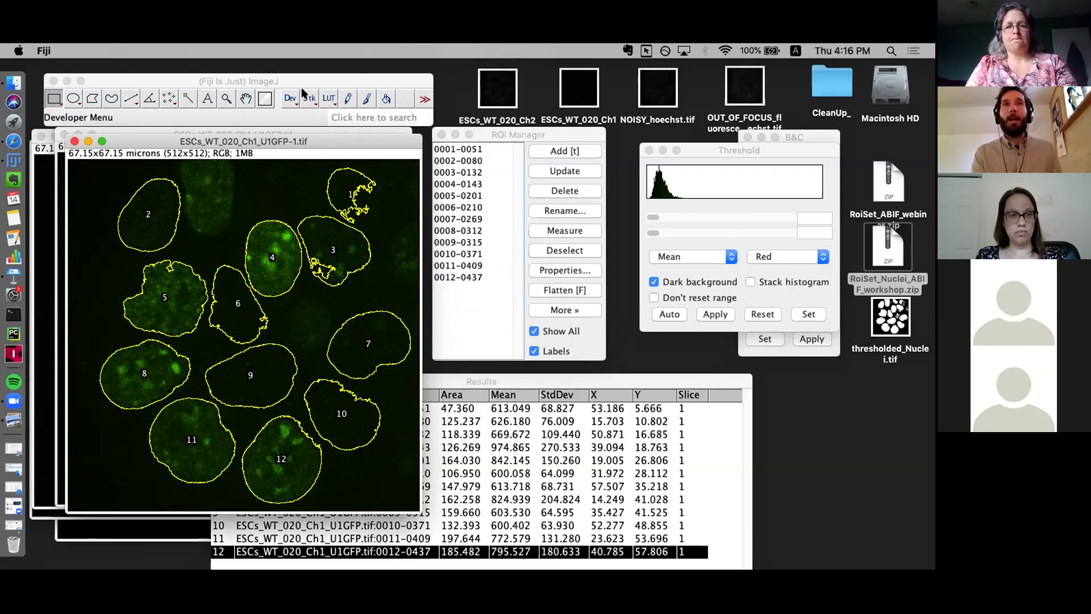
left_click_drag(257, 139, 282, 138)
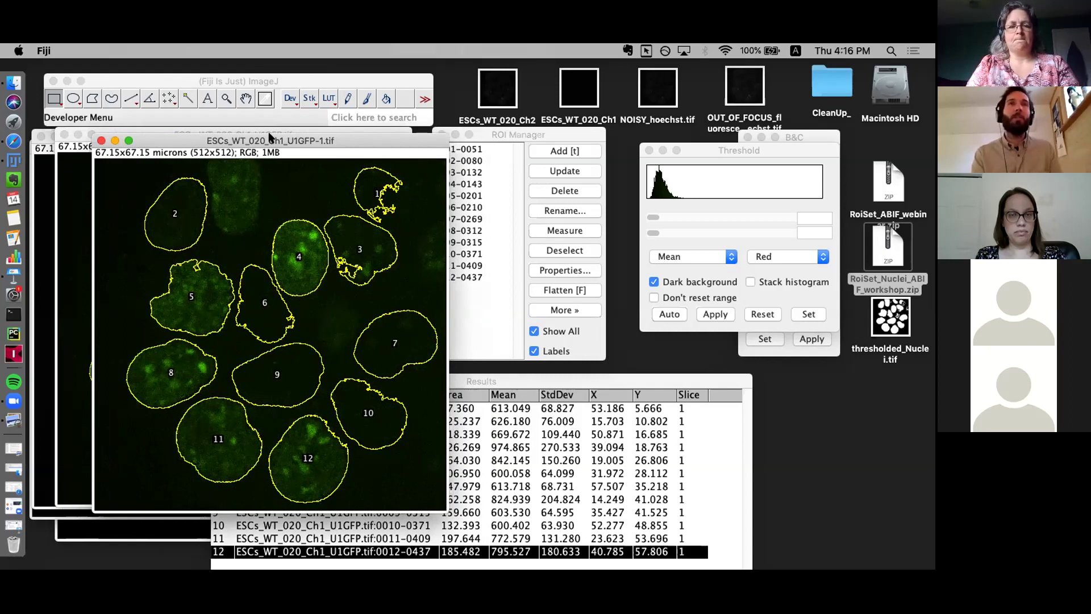
left_click_drag(272, 139, 239, 138)
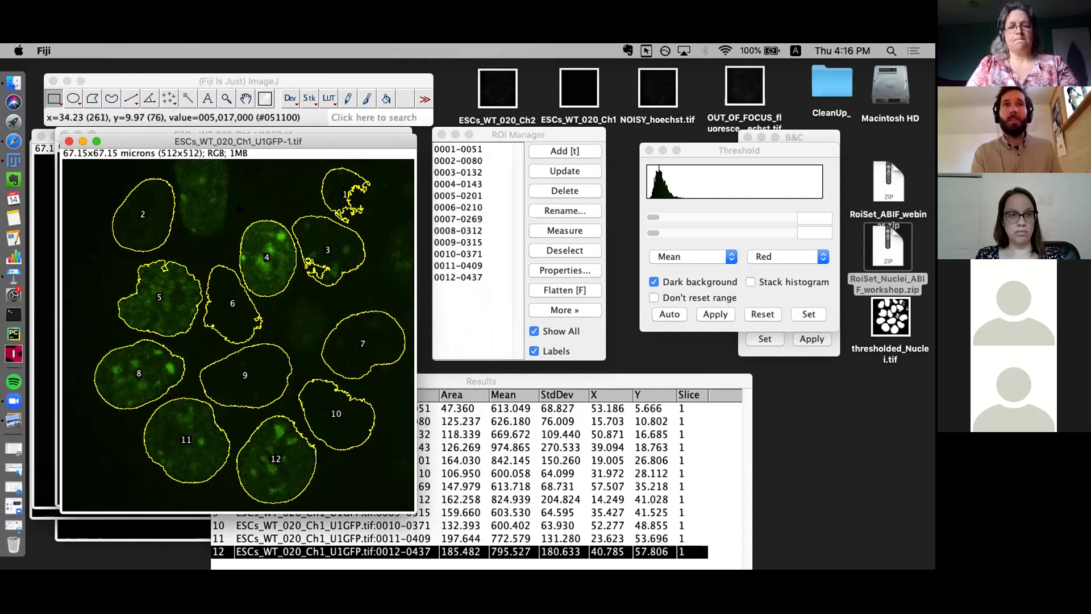
mouse_move(340, 134)
left_mouse_down()
mouse_move(327, 136)
mouse_move(331, 128)
left_mouse_up()
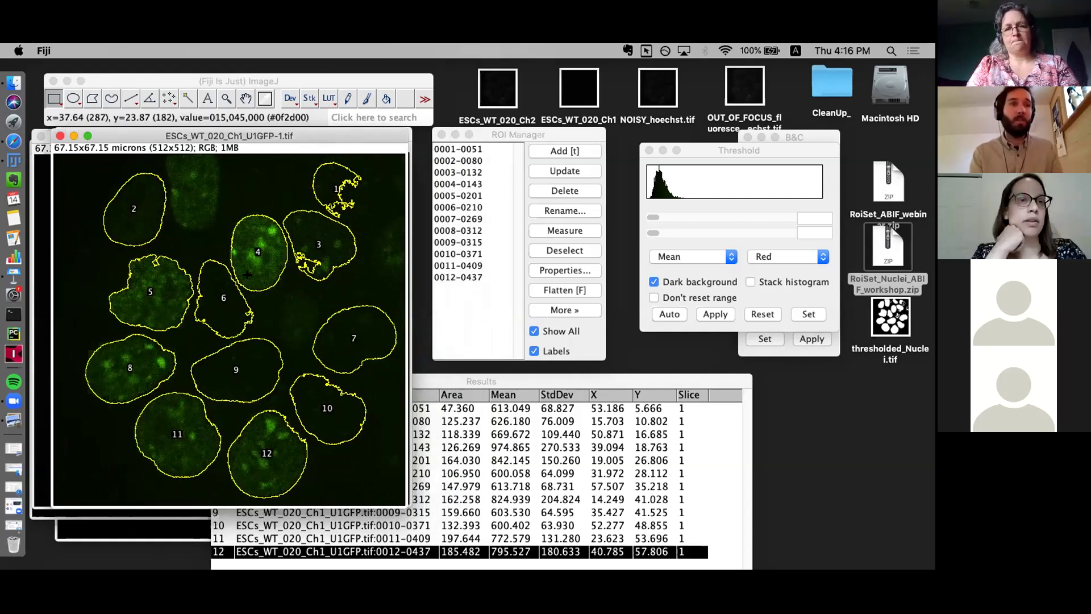
left_click_drag(301, 137, 864, 129)
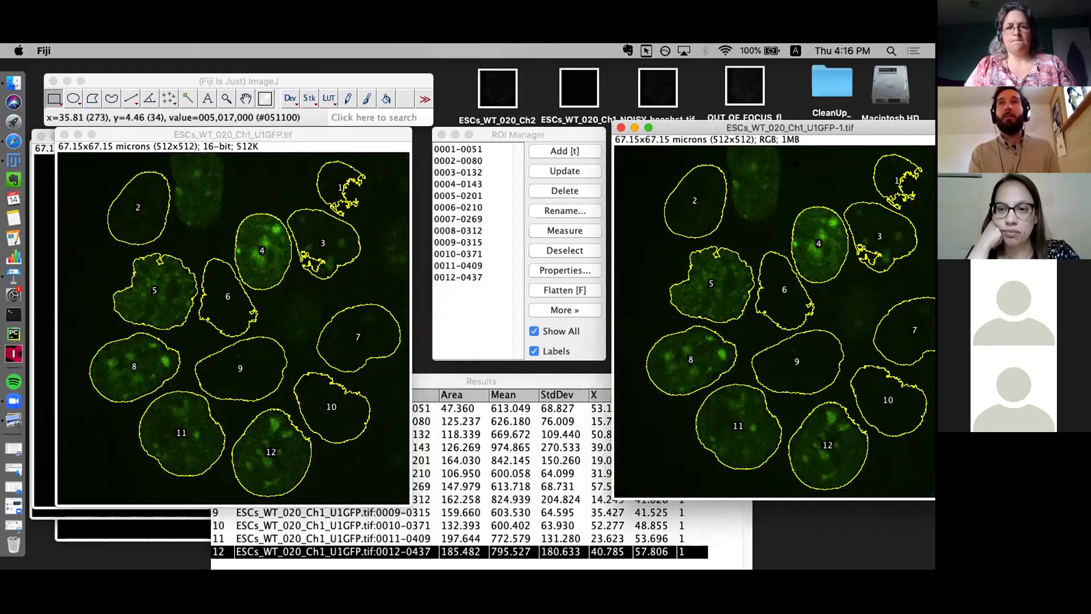
left_click_drag(536, 135, 536, 118)
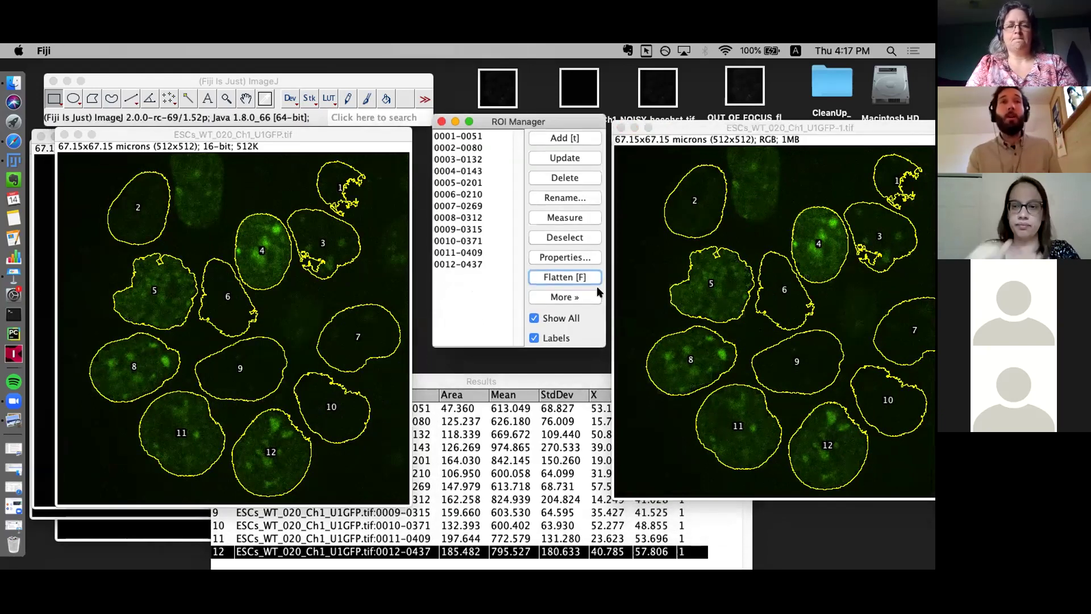
Bring the Results table forward beneath the images to match its rows with the numbered nuclei.
left_click(515, 380)
left_click_drag(515, 379, 340, 354)
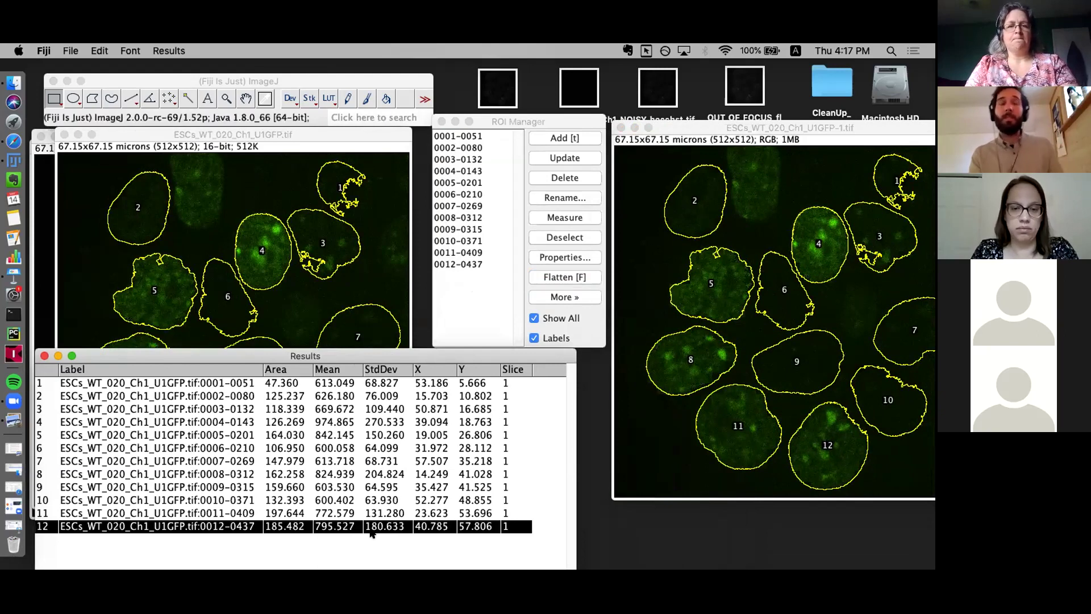
mouse_move(282, 354)
left_mouse_down()
mouse_move(292, 395)
mouse_move(372, 393)
mouse_move(303, 439)
mouse_move(310, 357)
mouse_move(281, 355)
left_mouse_up()
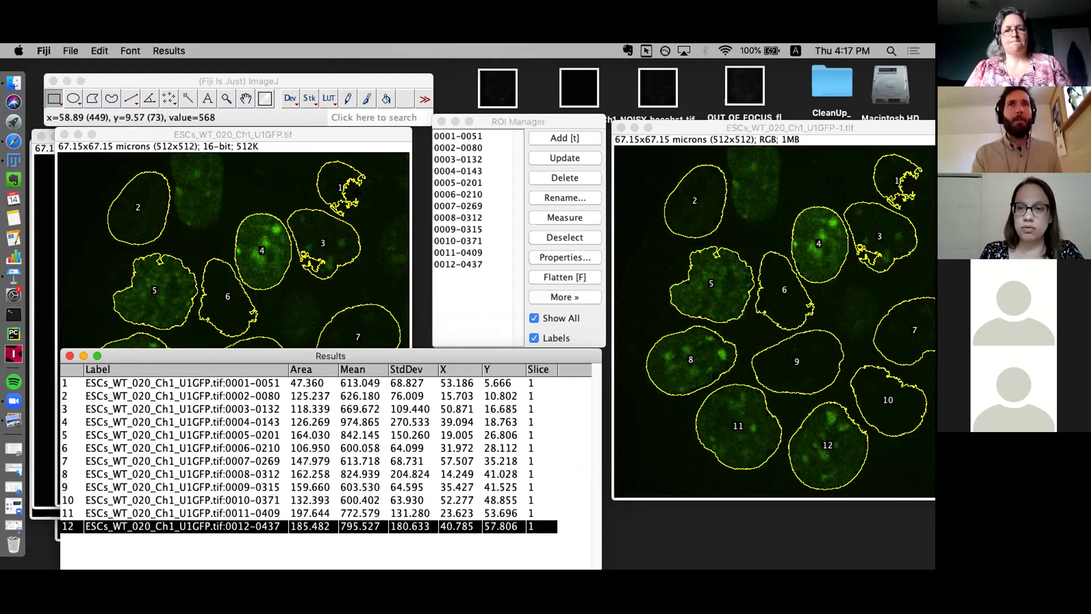
Delete all ROIs from 0001-0051 to 0012-0437 from the ROI Manager while keeping the flattened copy open.
left_click(304, 135)
left_click(558, 130)
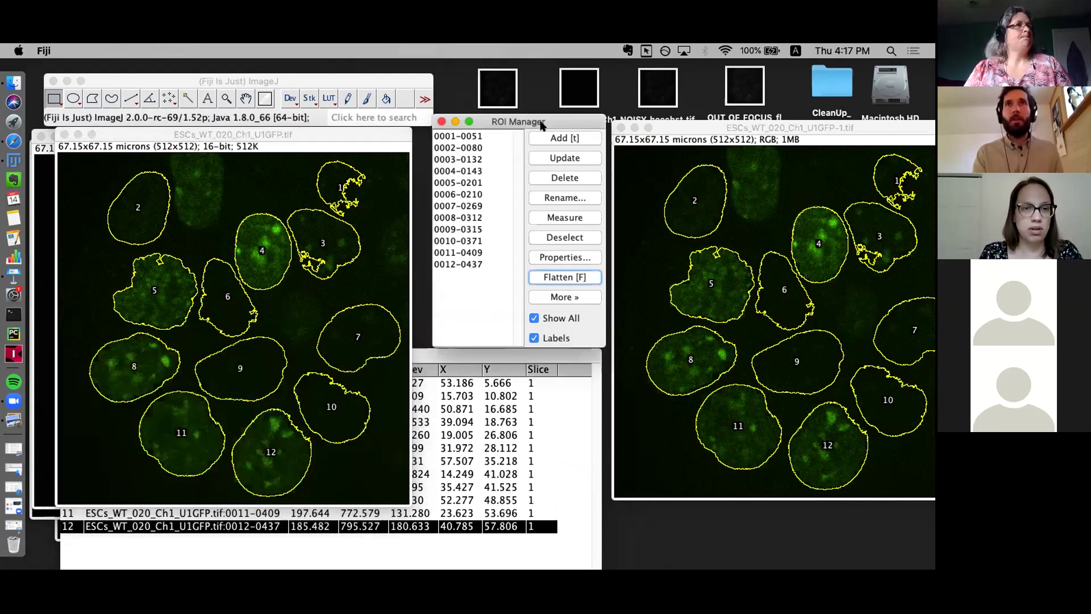
left_click(475, 138)
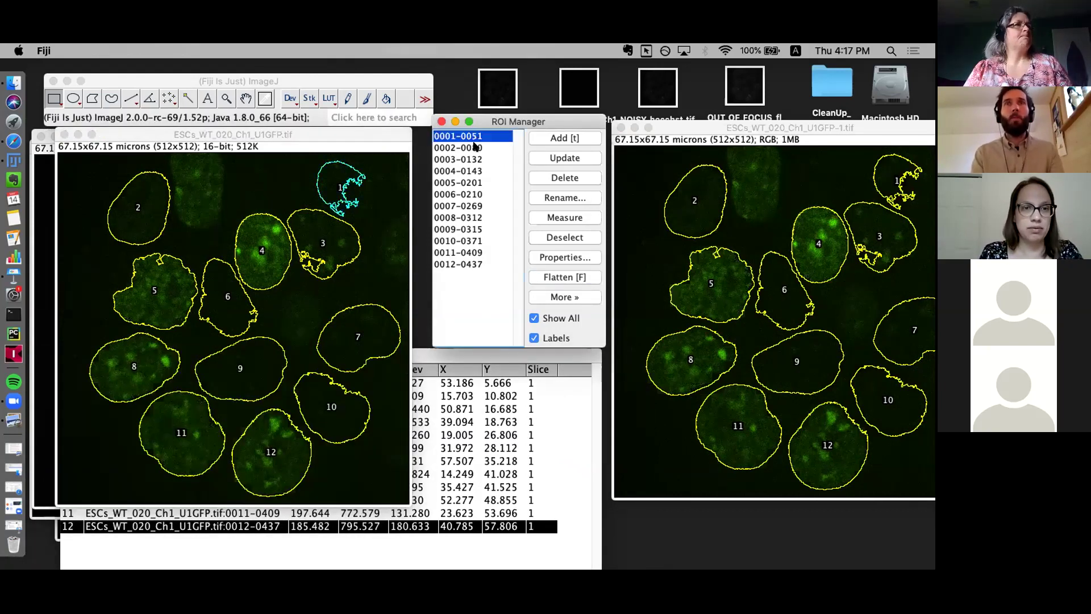
left_click(462, 264, "shift")
left_click(577, 178)
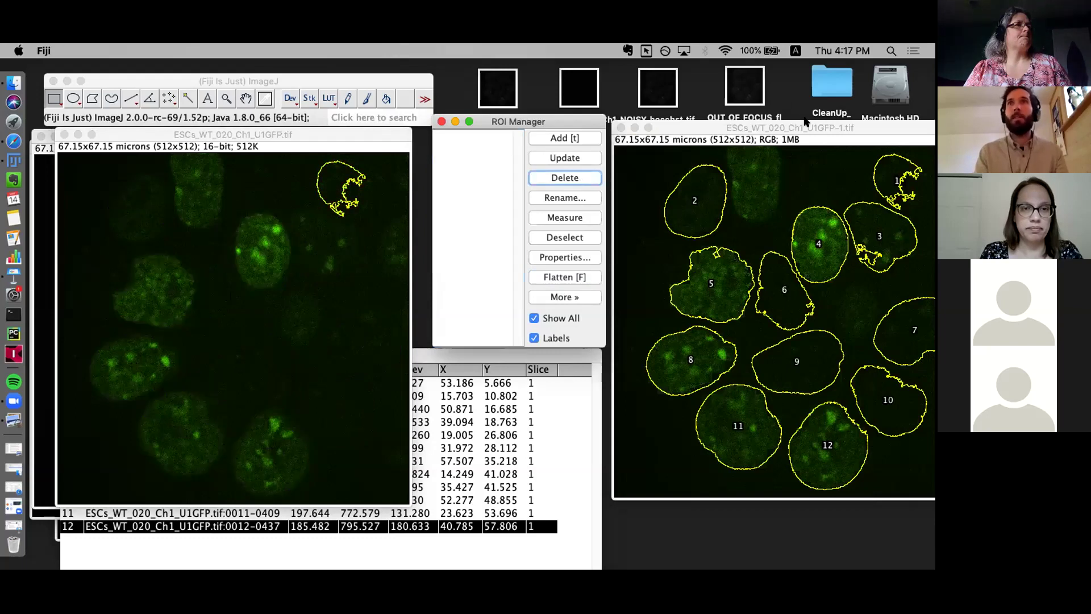
Reload the saved nuclei ROIs from RoiSet_Nuclei_ABIF_workshop.zip and bring the ROI Manager beside the GFP image.
left_click_drag(805, 123, 693, 125)
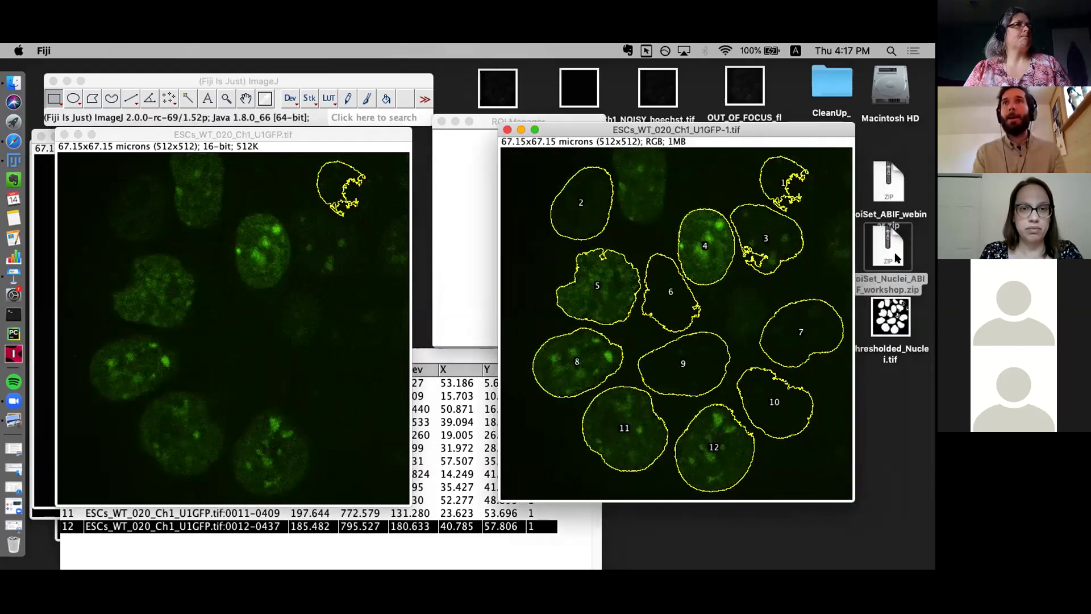
left_click_drag(890, 250, 302, 107)
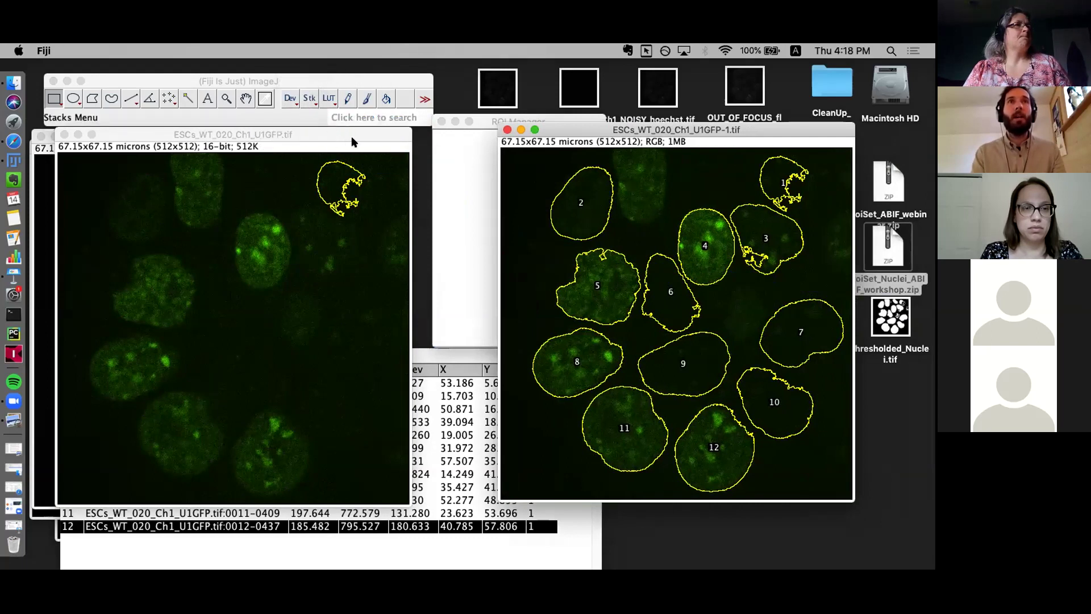
left_click(487, 122)
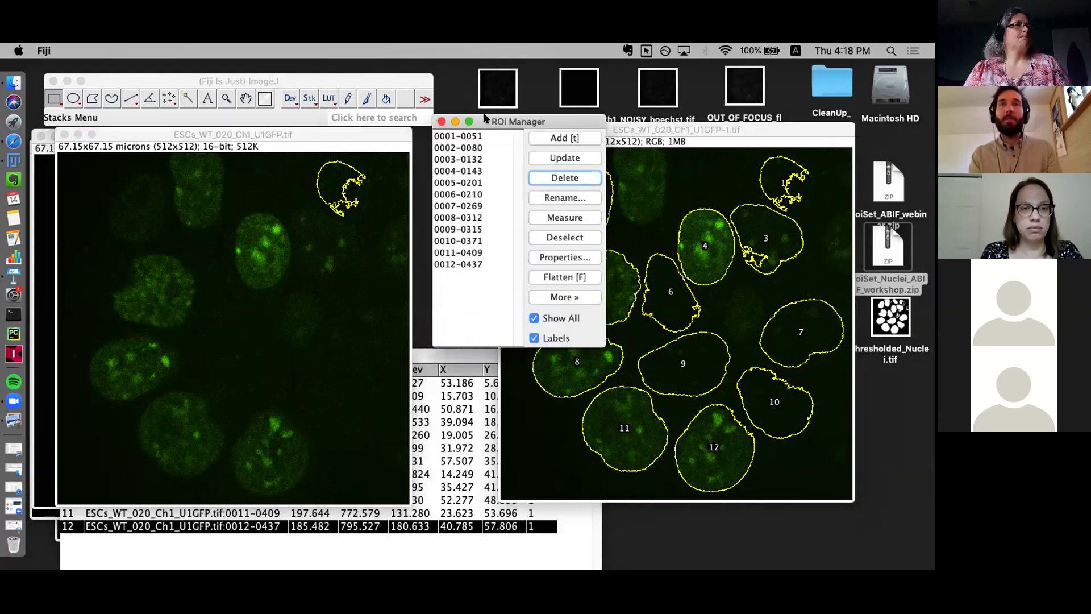
left_click_drag(518, 119, 500, 127)
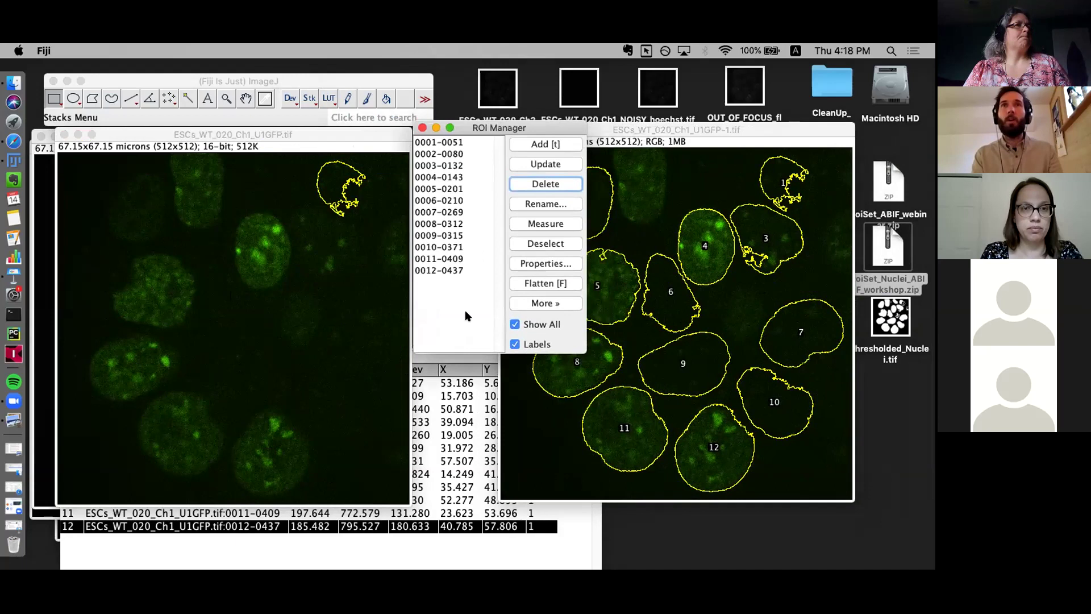
Display the outlines of individual reloaded ROIs, including 0004-0143, on the GFP image.
left_click(465, 312)
left_click(447, 213)
left_click(447, 177)
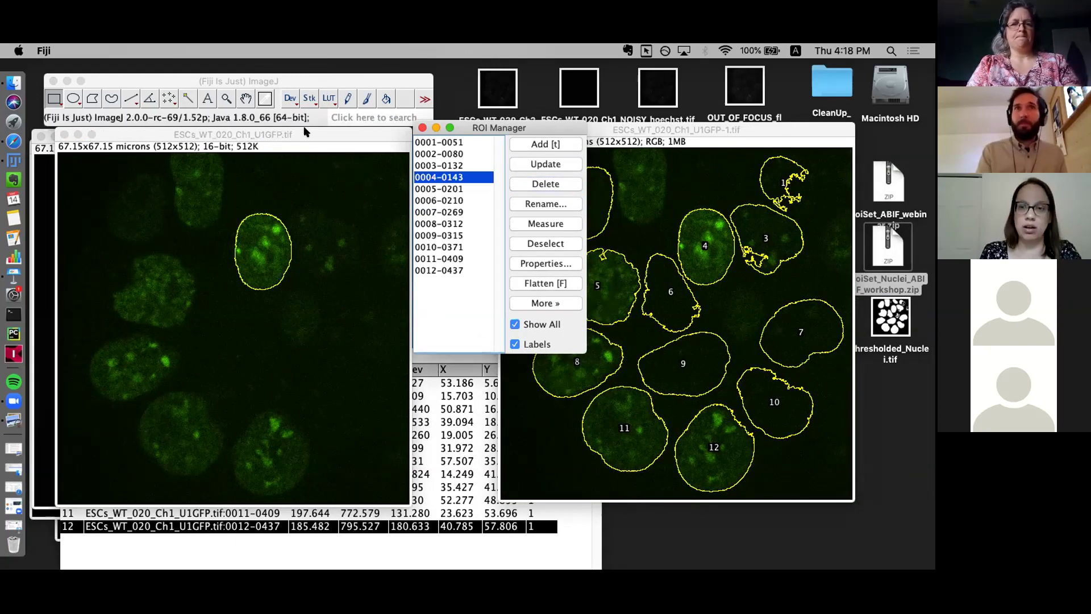
left_click_drag(443, 132, 522, 129)
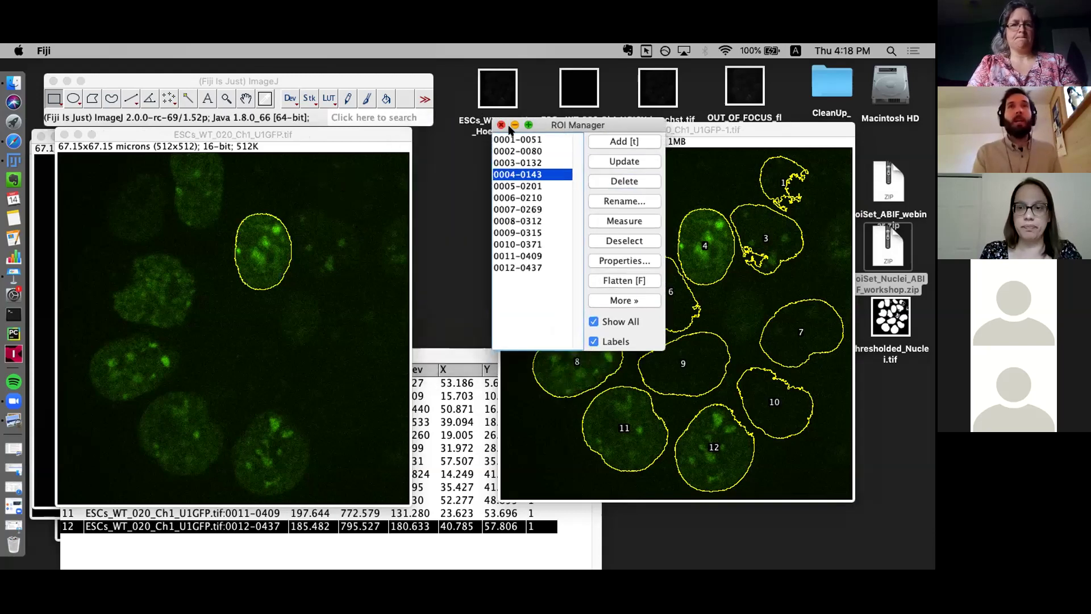
Bring the Hoechst image to the front and display ROIs 0001-0051 and 0006-0210 on it.
left_click_drag(183, 138, 367, 171)
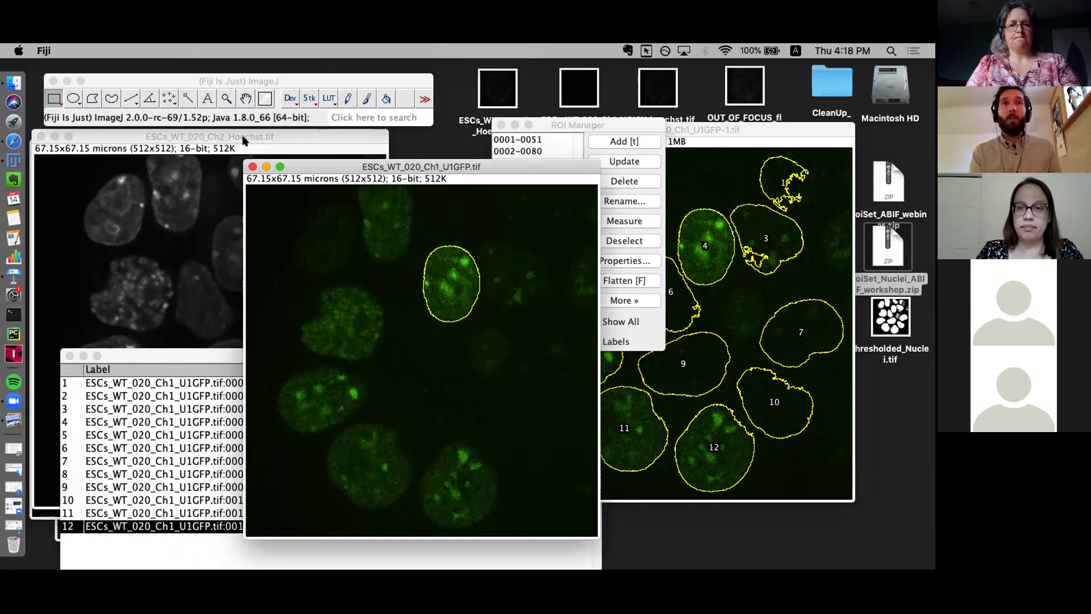
left_click(243, 140)
left_click(545, 126)
left_click(496, 141)
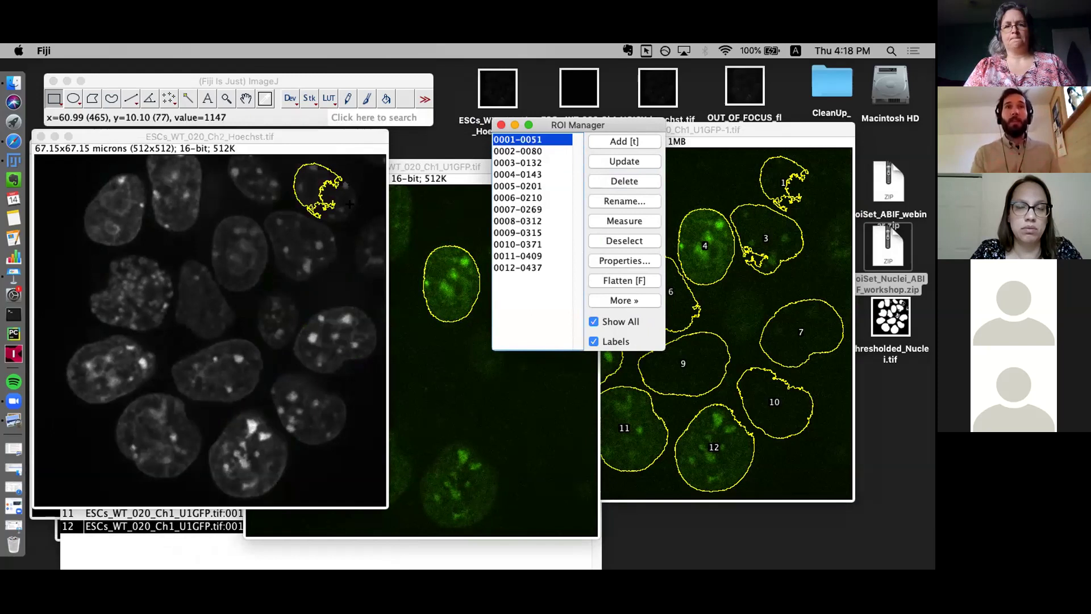
left_click(507, 198)
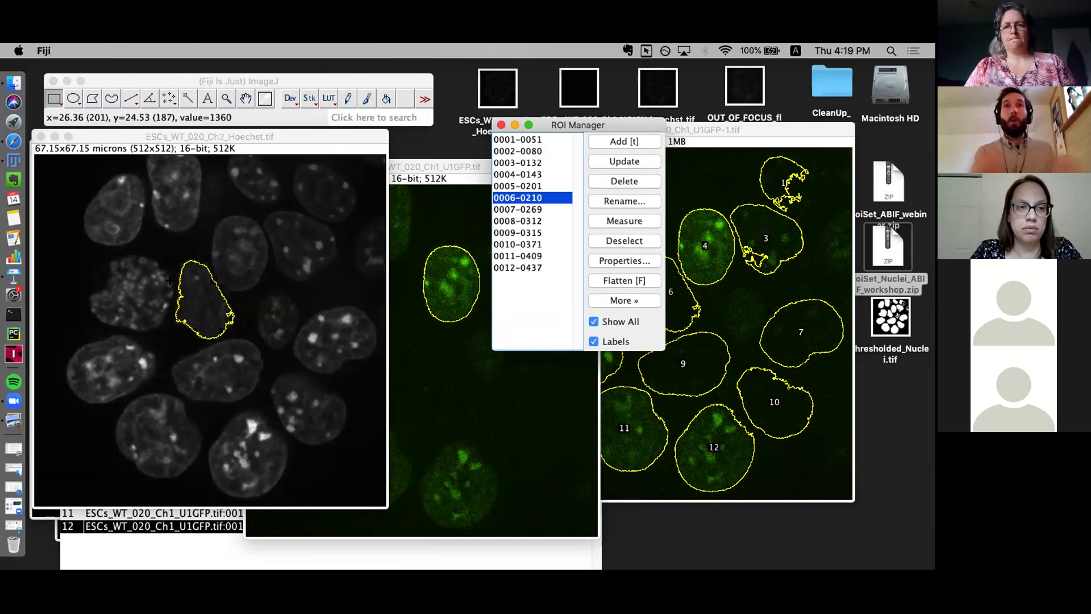
Return to the GFP image and check the outlines of ROIs 0006-0210 and 0005-0201 on it.
left_click_drag(432, 167, 398, 142)
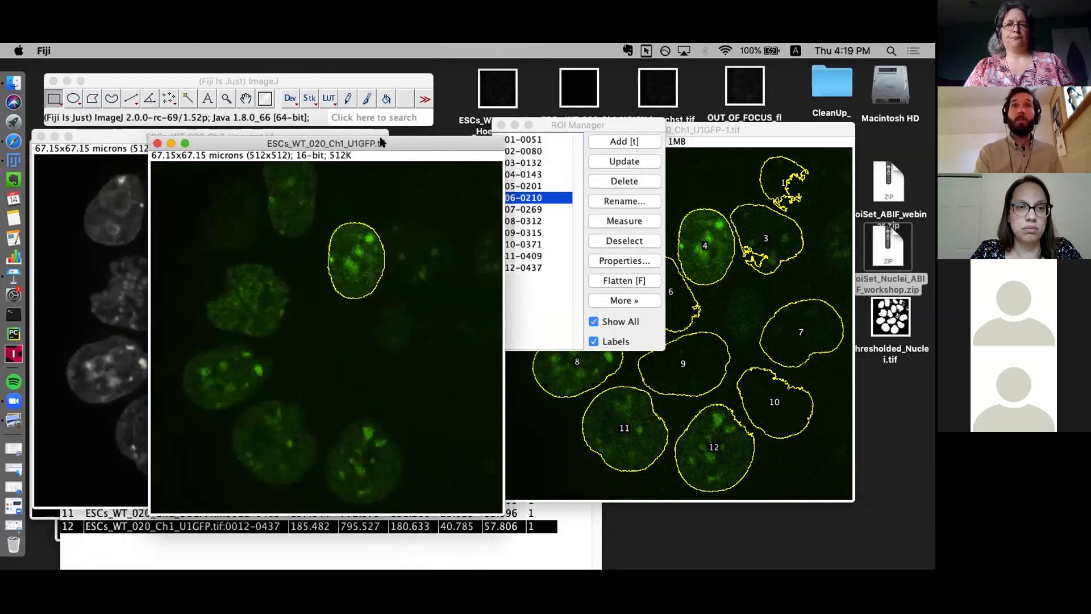
left_click(531, 177)
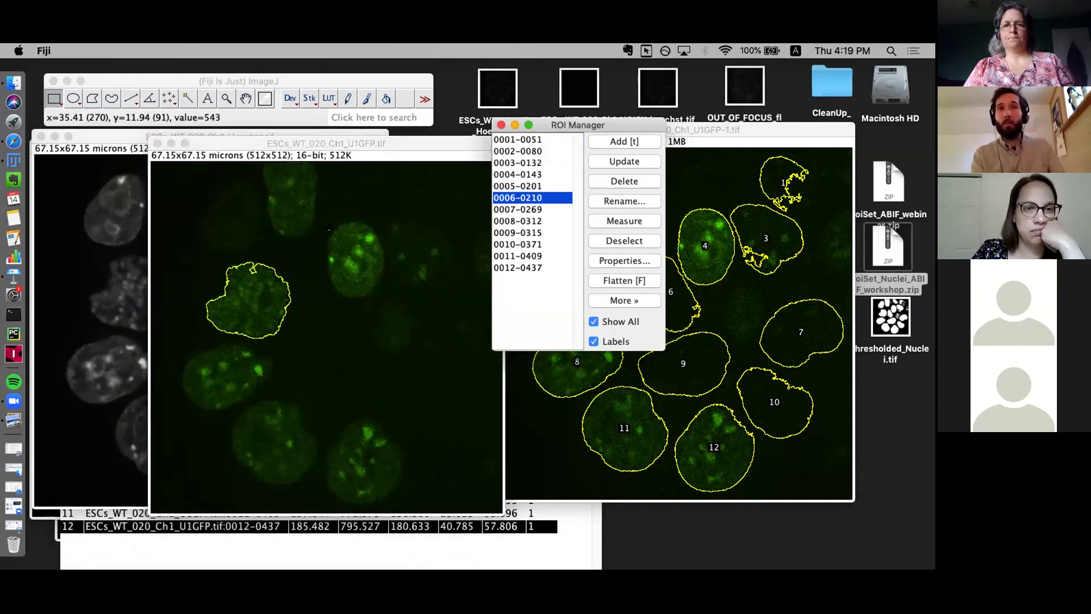
left_click(519, 233)
left_click(524, 198)
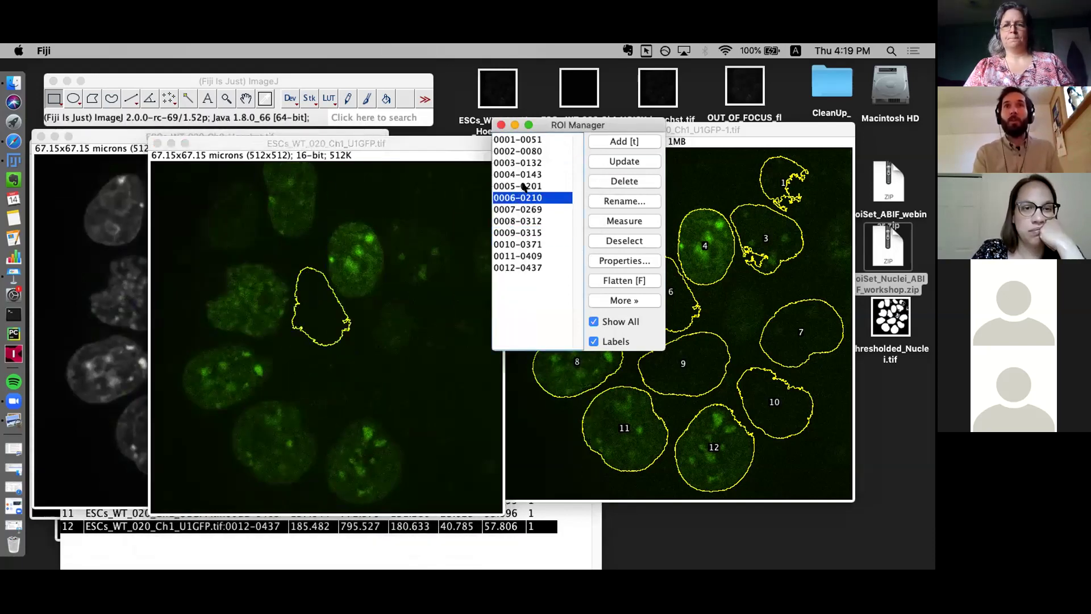
left_click(524, 186)
Compare the outline of ROI 0006-0210 on the Hoechst image with the same ROI on the GFP image.
left_click_drag(377, 143, 332, 199)
left_click(322, 148)
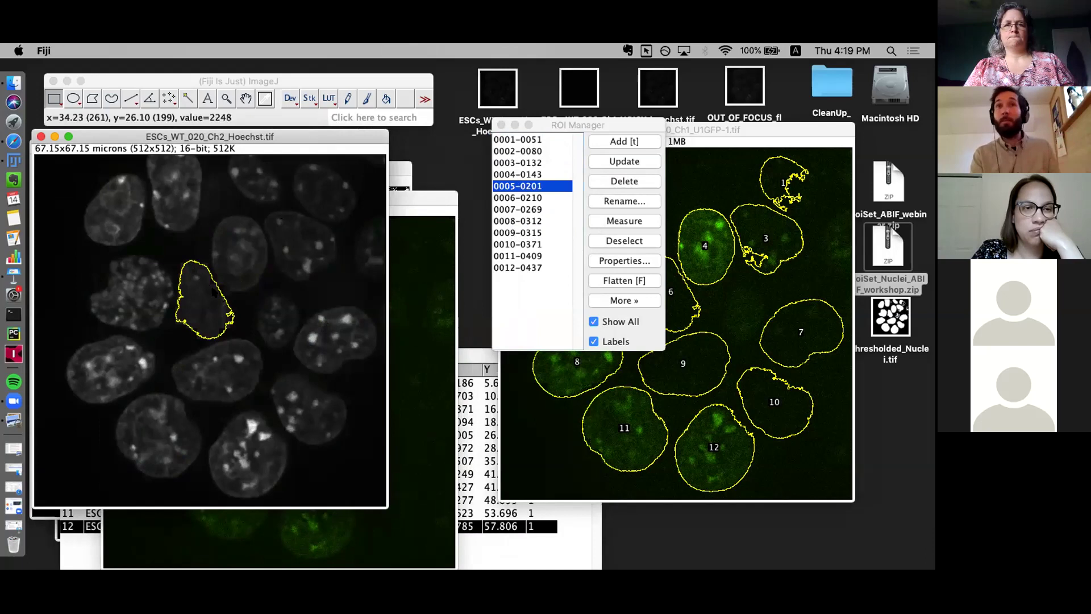
left_click(400, 205)
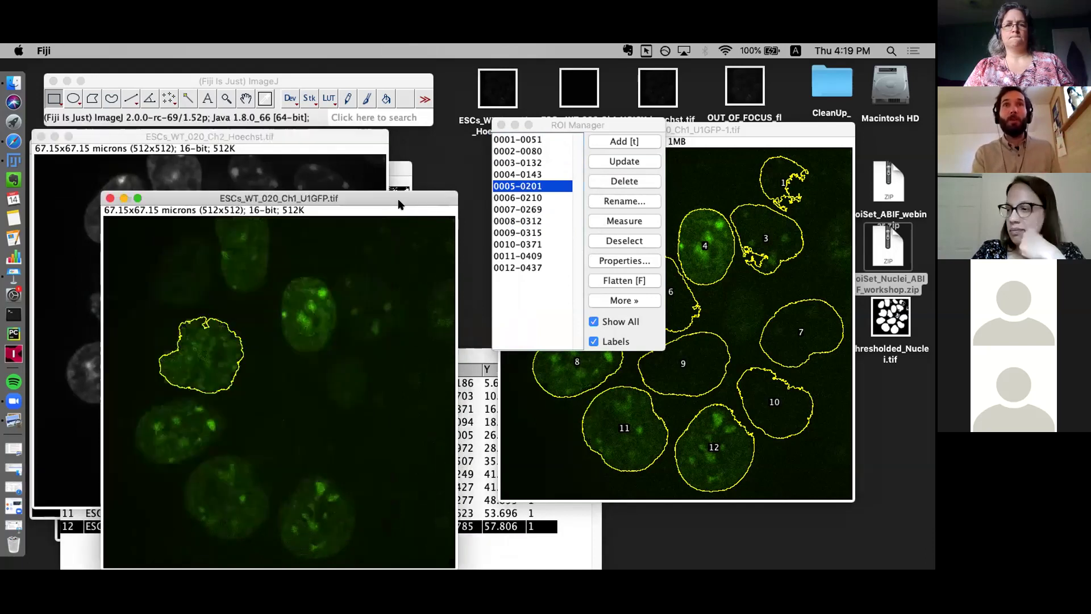
left_click_drag(350, 197, 367, 179)
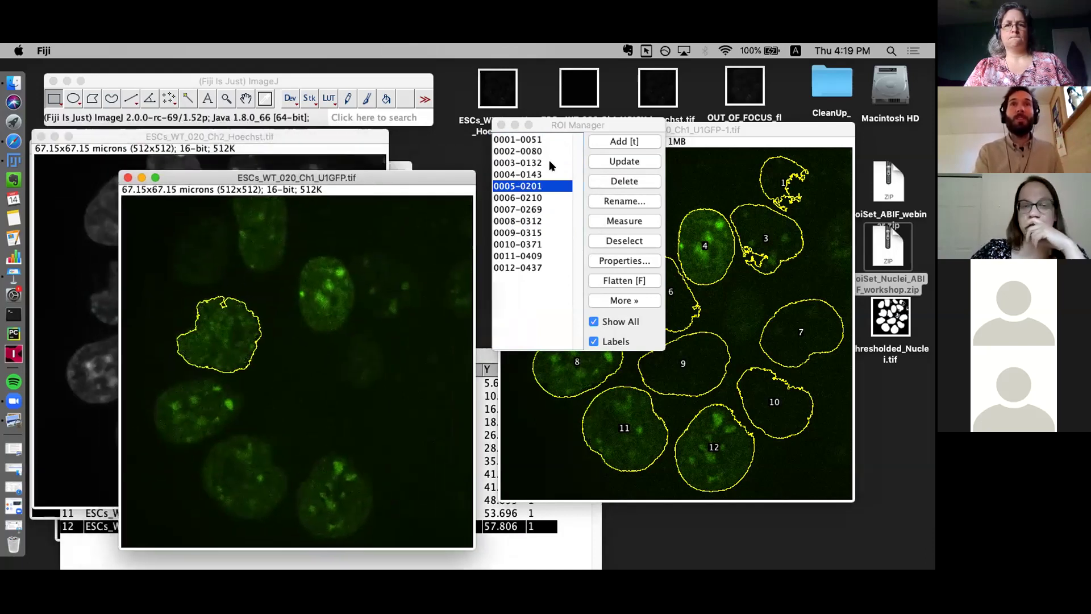
left_click(524, 198)
left_click(267, 137)
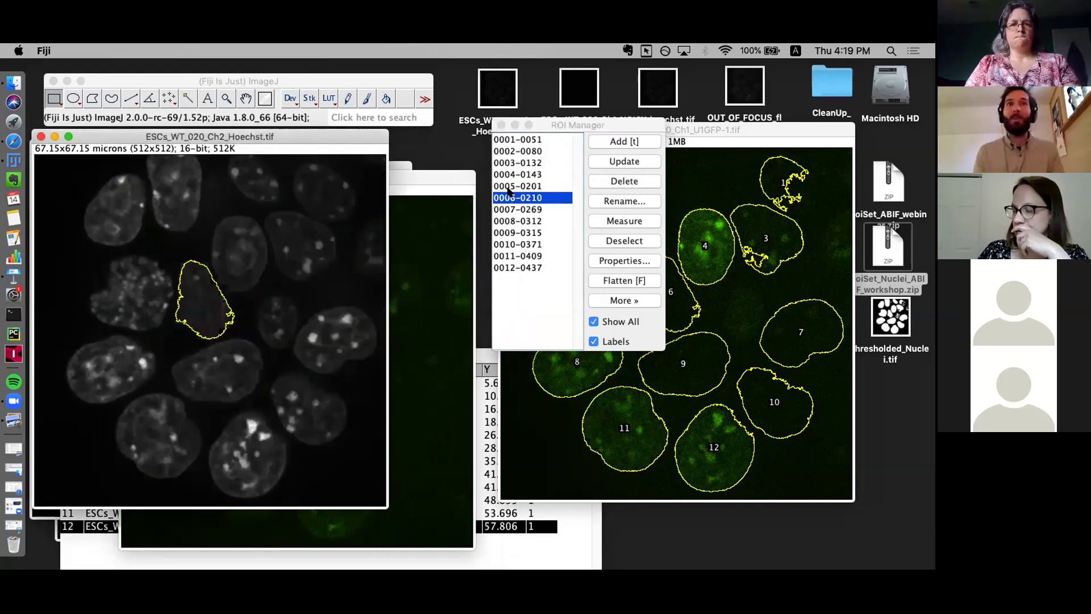
left_click_drag(404, 171, 317, 144)
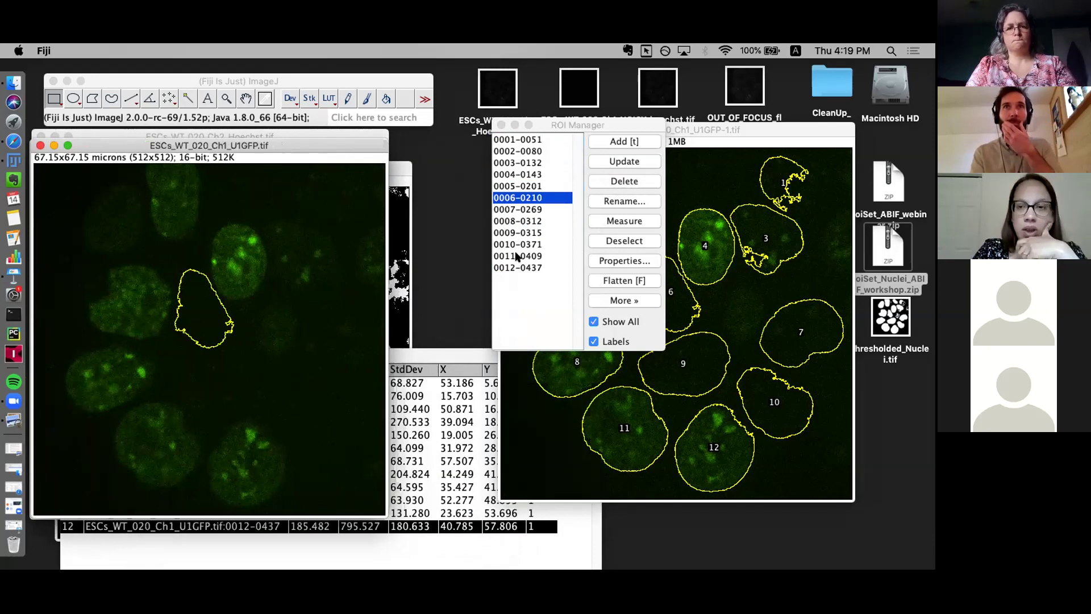
Move the GFP image aside and inspect ROIs 0007-0269 and 0001-0051 on the Hoechst image.
left_click_drag(316, 145, 358, 162)
left_click(343, 137)
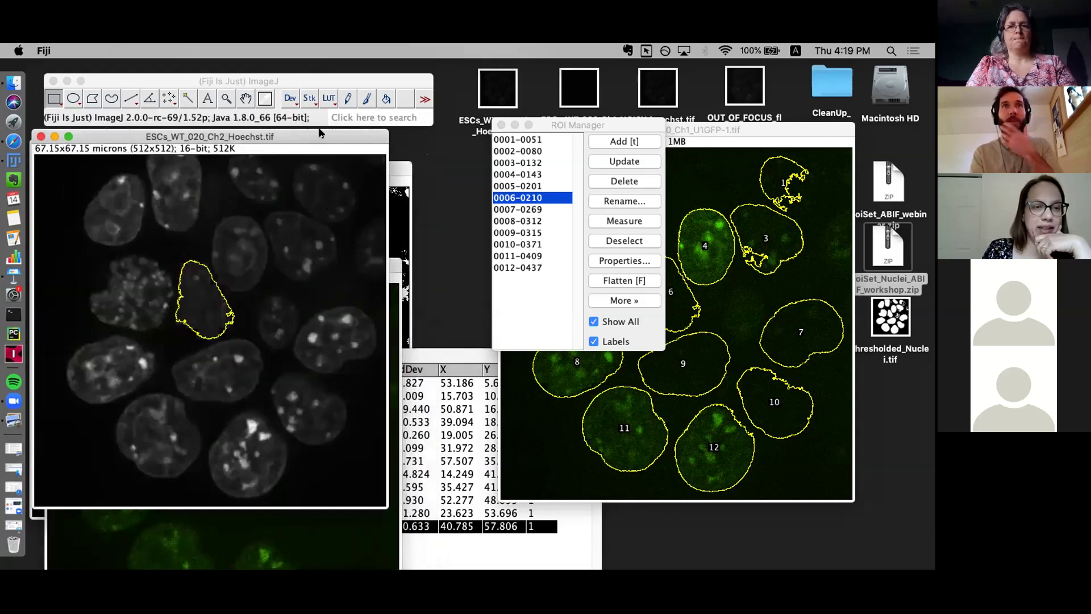
left_click(543, 142)
left_click(521, 208)
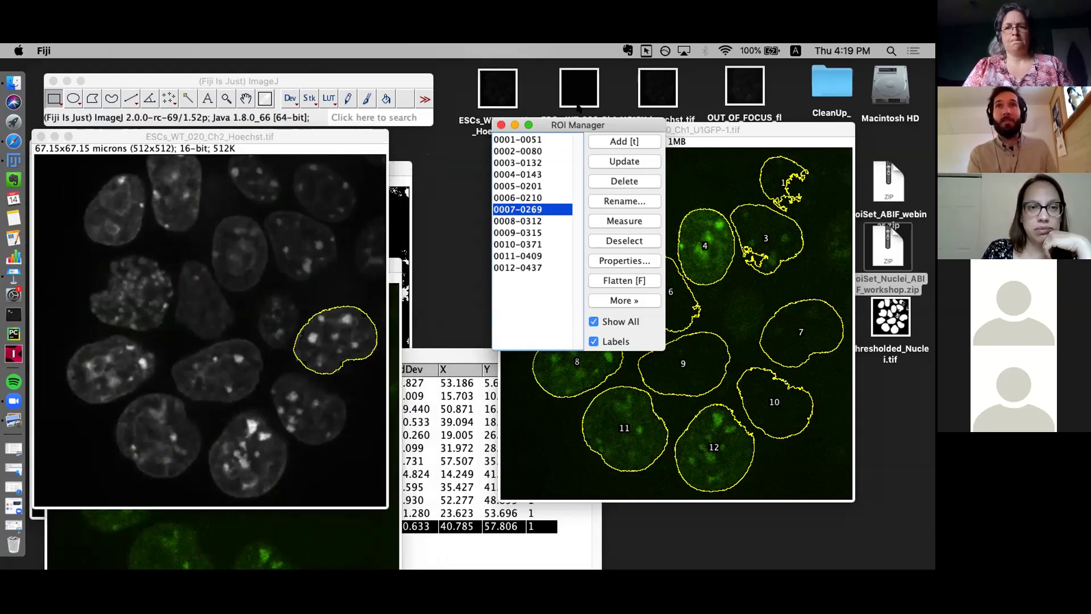
left_click(521, 141)
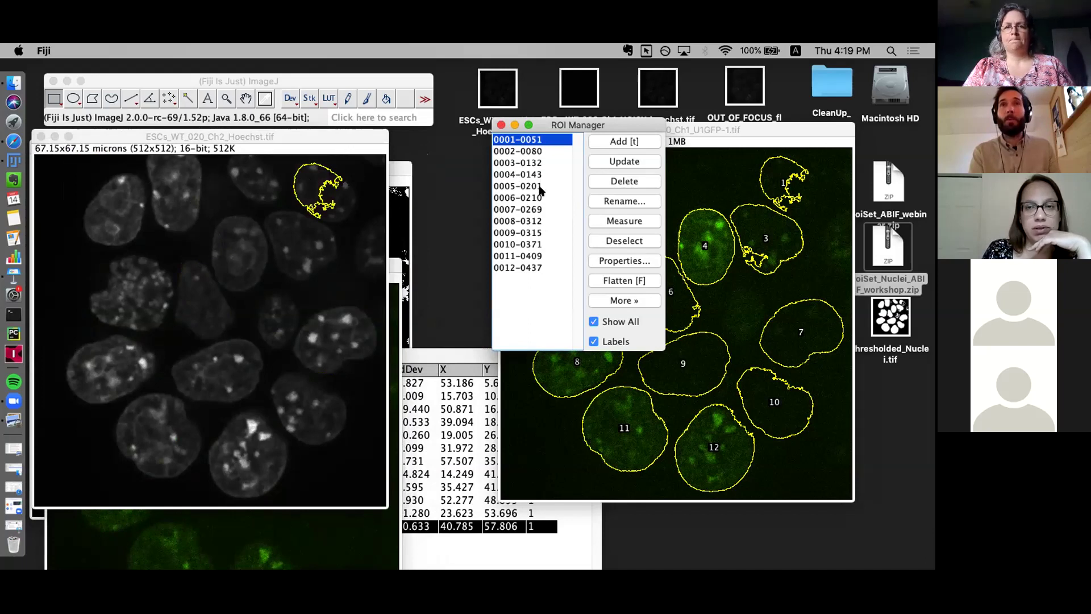
Put the GFP image back beside the ROI Manager, outline ROI 0003-0132, and turn off the display of all ROIs.
left_click_drag(562, 124, 546, 140)
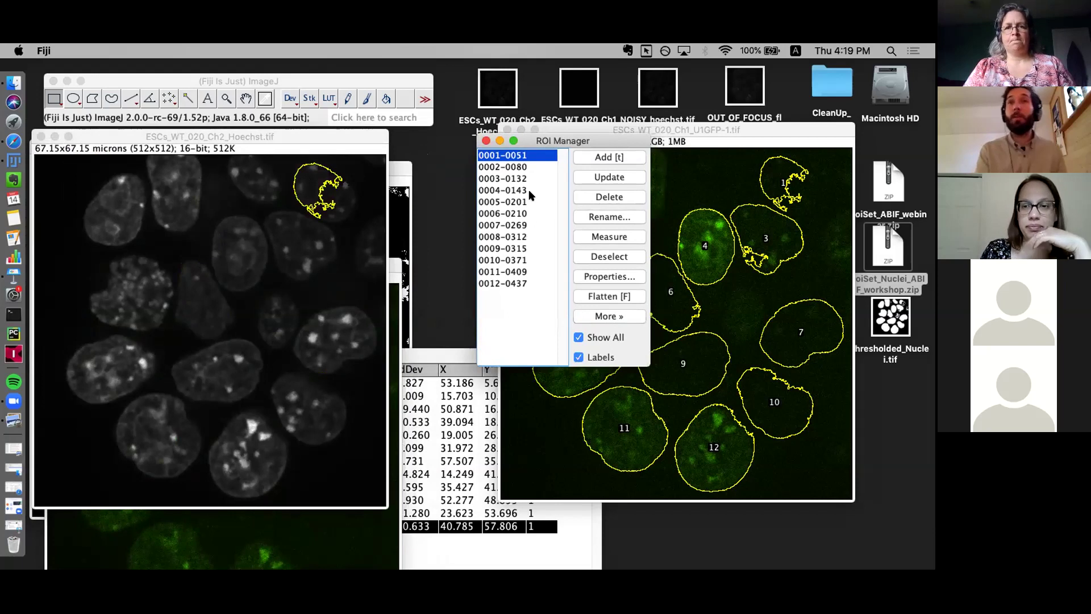
left_click(244, 540)
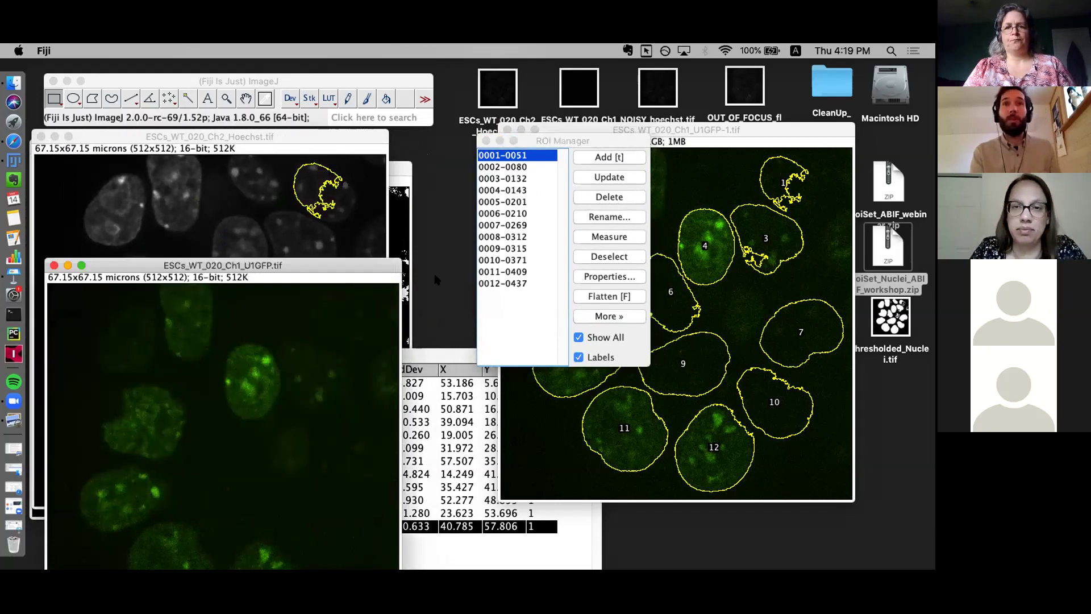
left_click_drag(561, 143, 510, 120)
left_click_drag(343, 273, 328, 142)
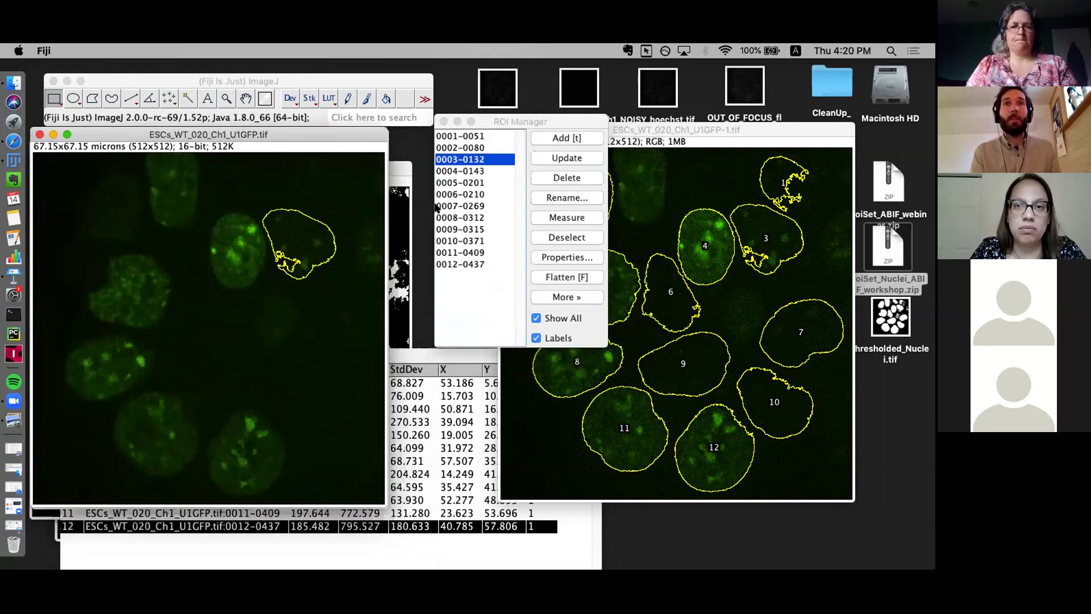
left_click(546, 317)
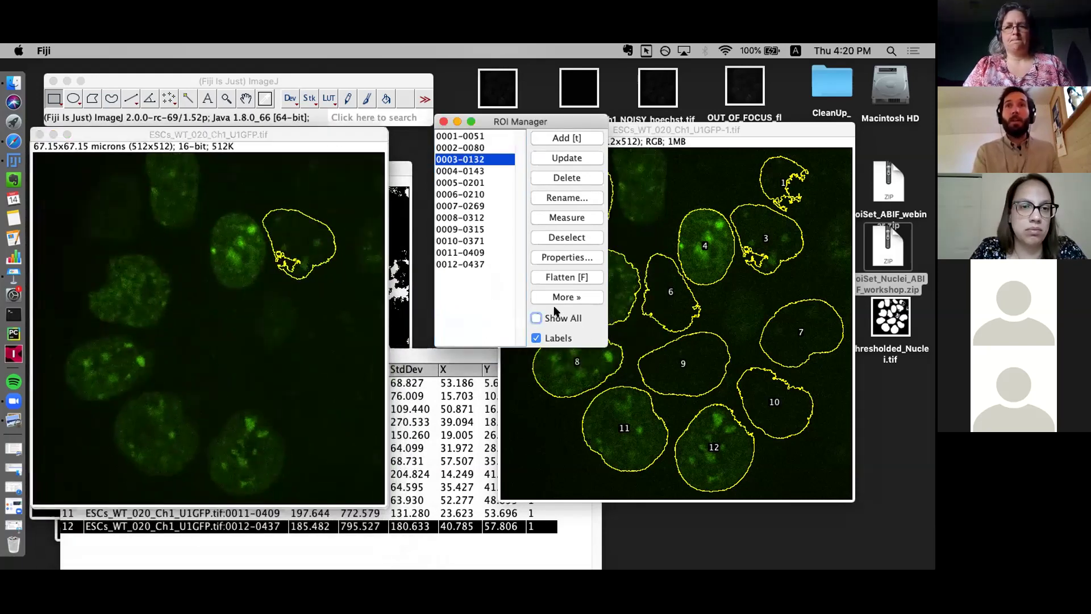
Display all ROIs with their number labels on the GFP image again.
left_click(545, 317)
left_click(536, 338)
left_click(536, 337)
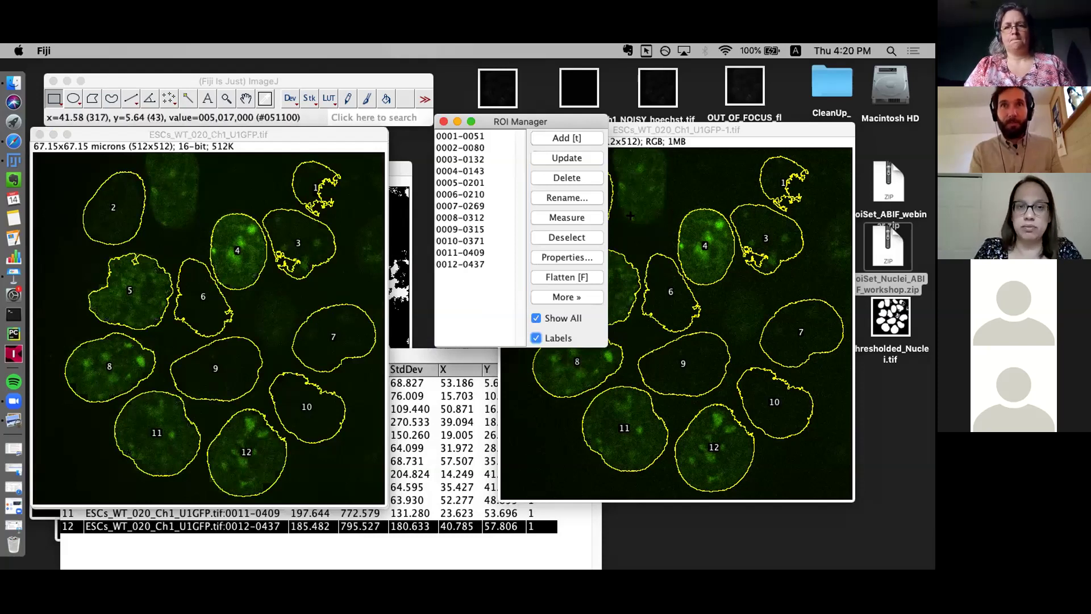
Compare the flattened RGB copy with the original GFP image, leaving the two side by side with the Hoechst image's title exposed.
left_click_drag(727, 132, 266, 155)
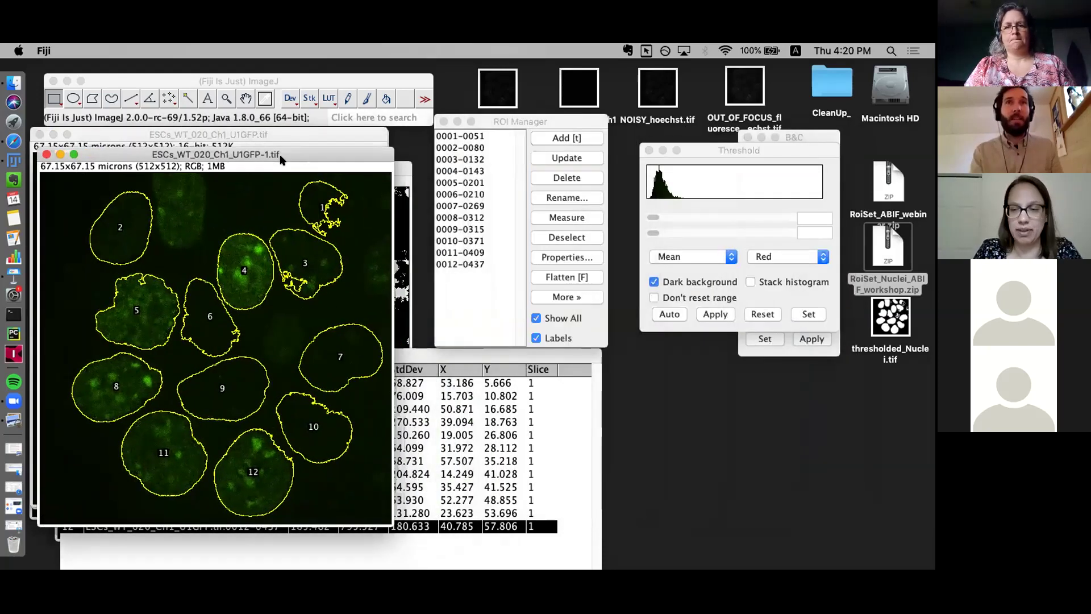
left_click(499, 301)
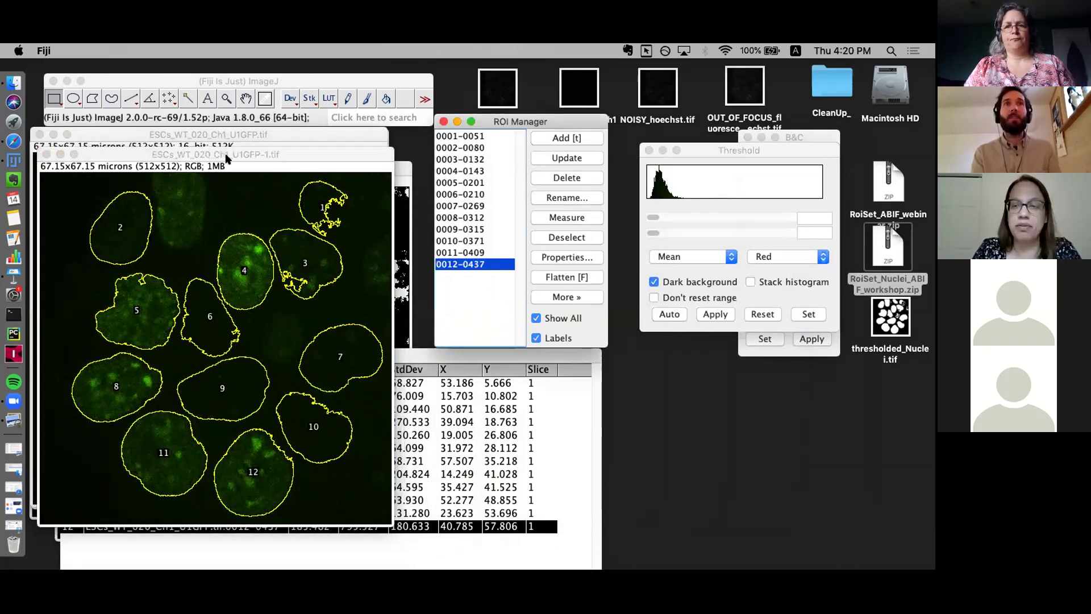
left_click_drag(230, 155, 240, 154)
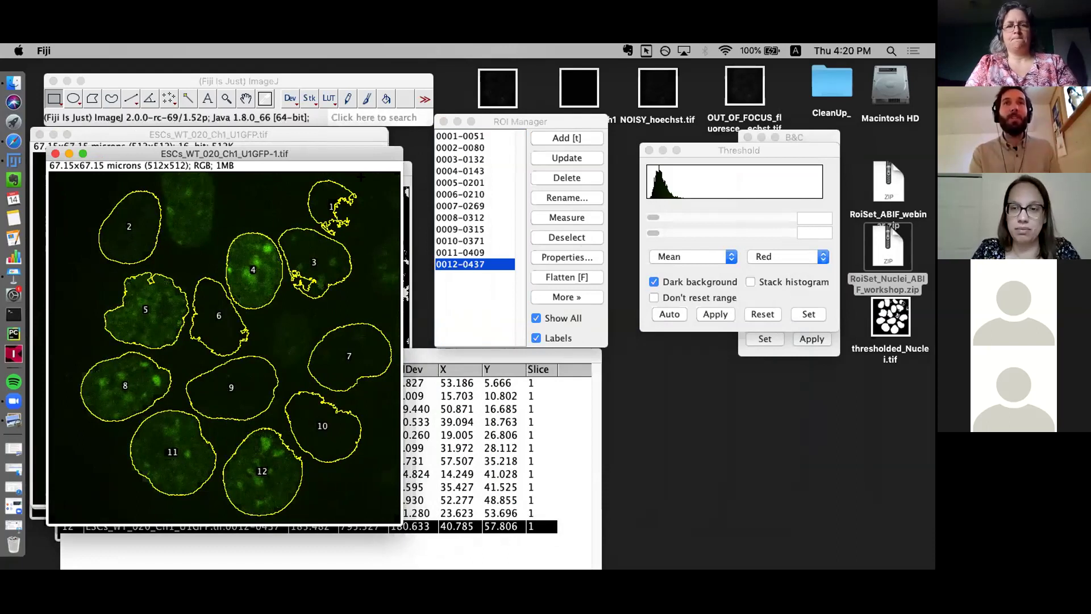
left_click_drag(218, 152, 795, 158)
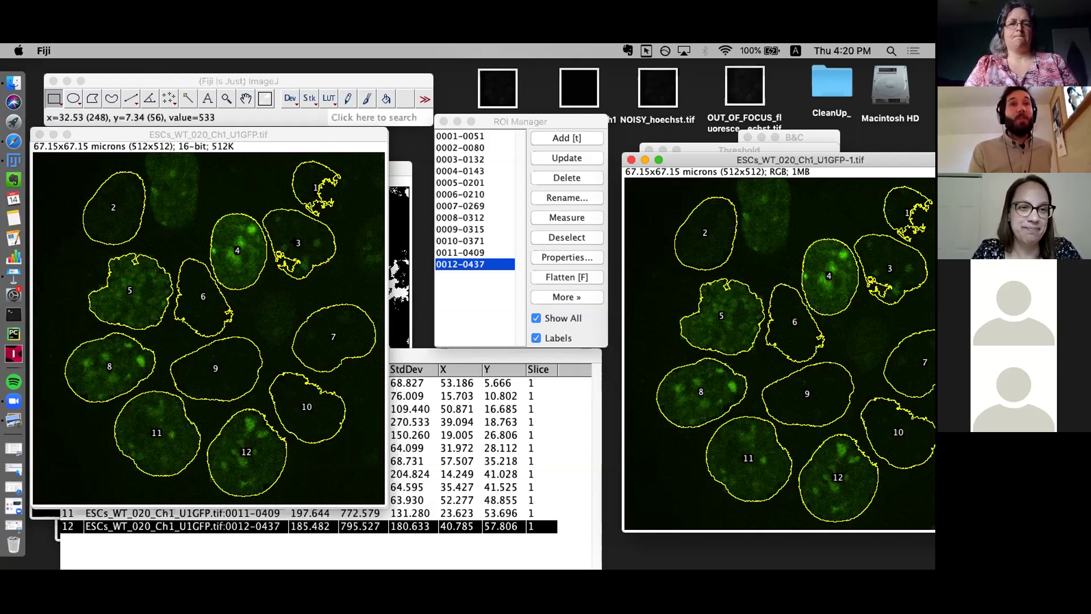
mouse_move(265, 135)
left_mouse_down()
mouse_move(280, 139)
mouse_move(271, 152)
left_mouse_up()
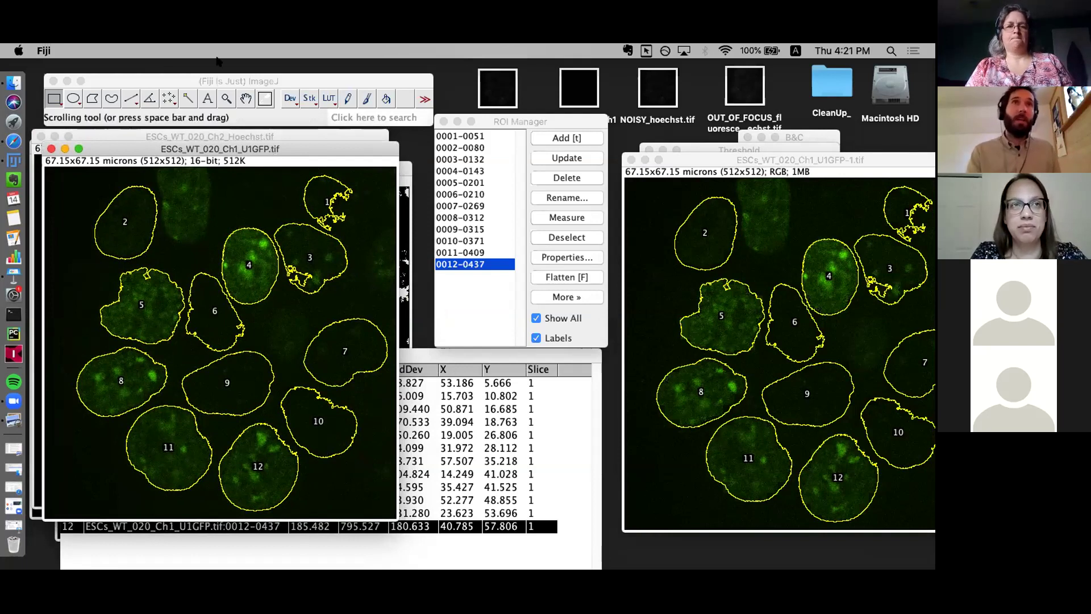
Open the macro Recorder, keep Macro as the recording language, and place its window clear of the images.
left_click(182, 78)
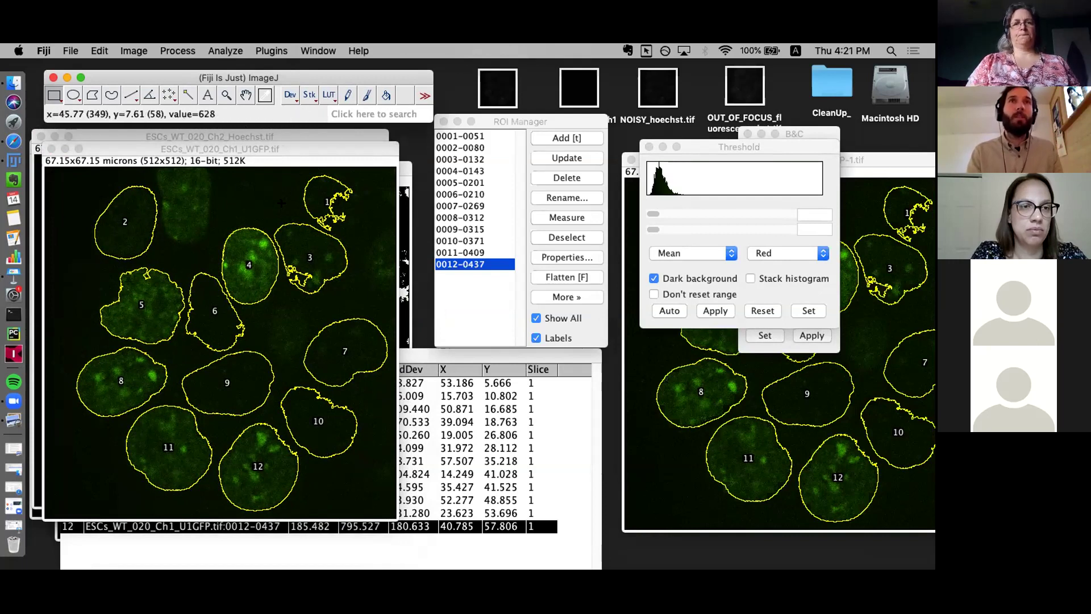
left_click(279, 49)
mouse_move(291, 67)
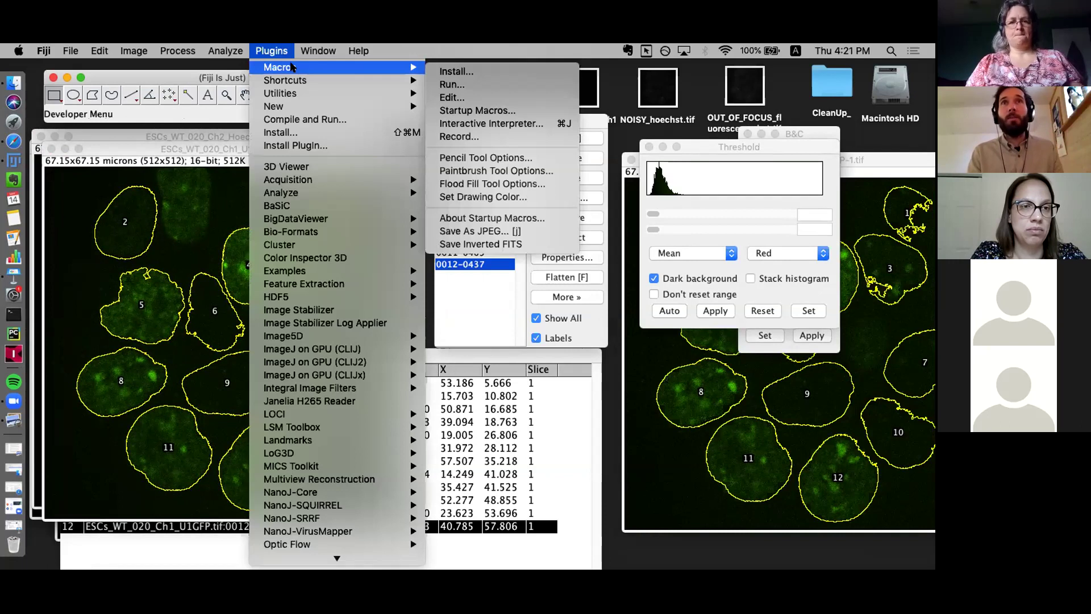
left_click(503, 139)
left_click_drag(527, 138, 755, 81)
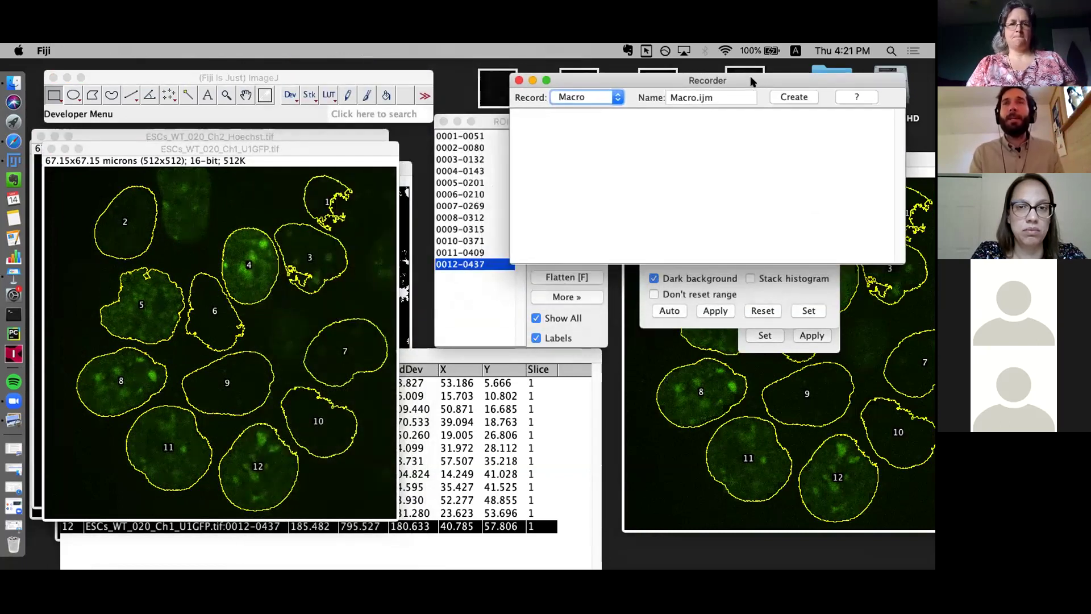
left_click(619, 98)
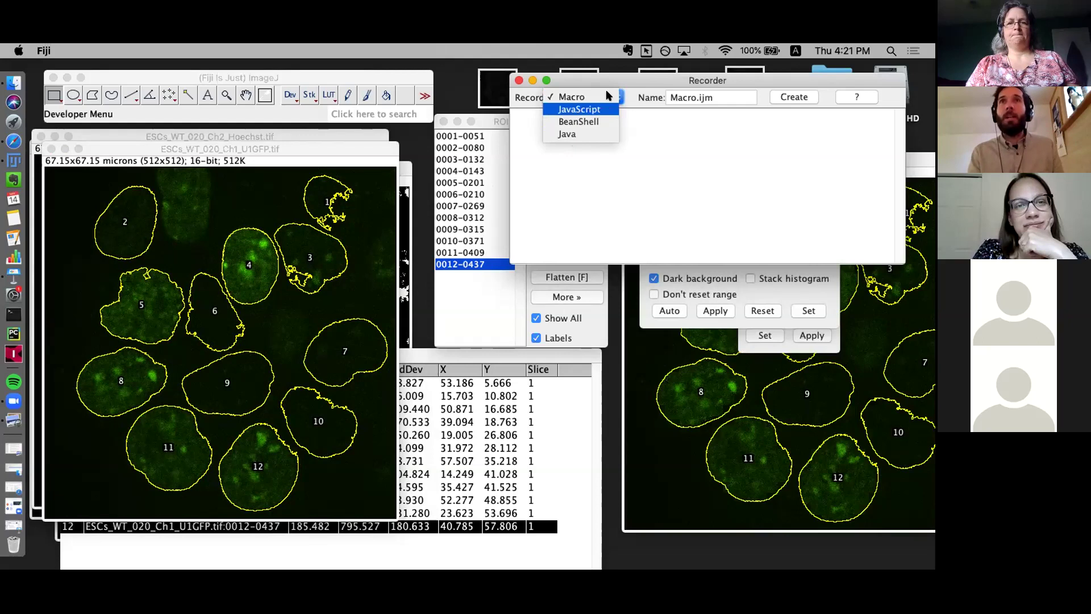
left_click(575, 96)
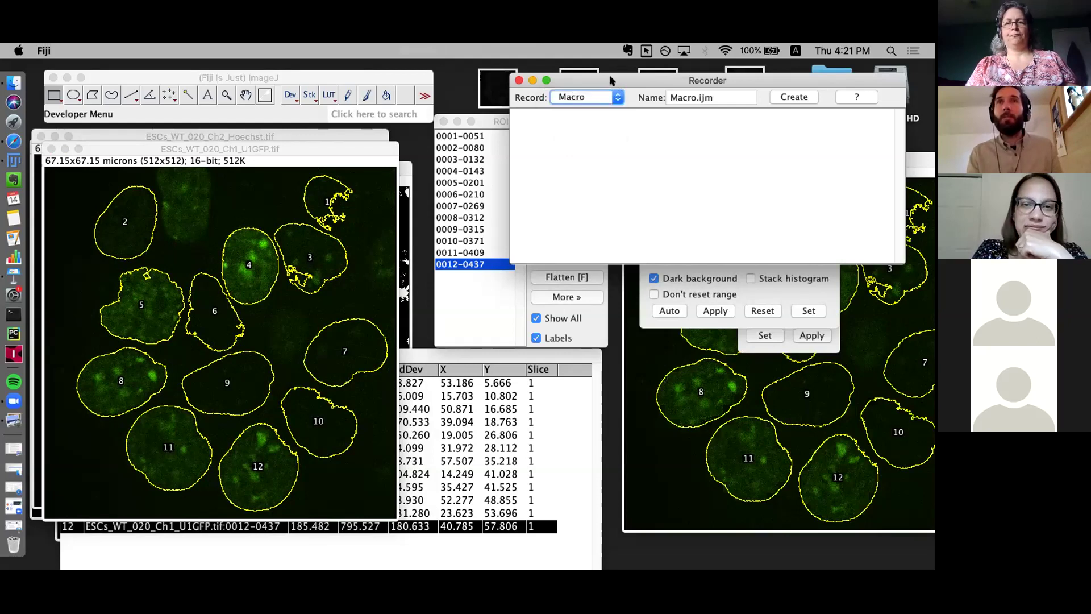
left_click_drag(609, 82, 620, 85)
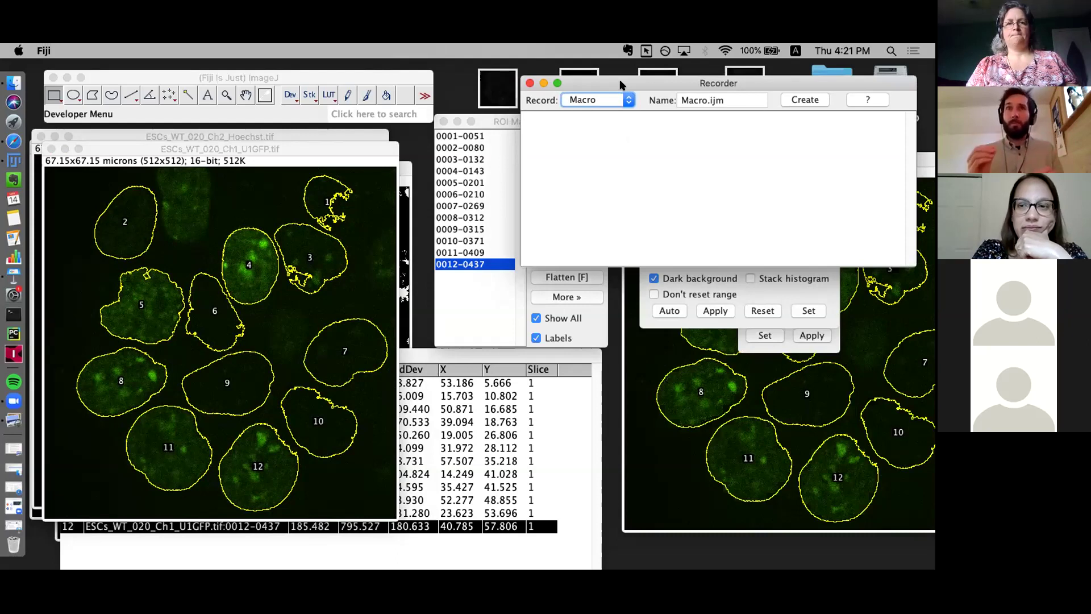
Move the GFP image lower and switch between the Hoechst and GFP images to record window selections, ending on Hoechst.
left_click_drag(278, 149, 332, 292)
left_click(272, 203)
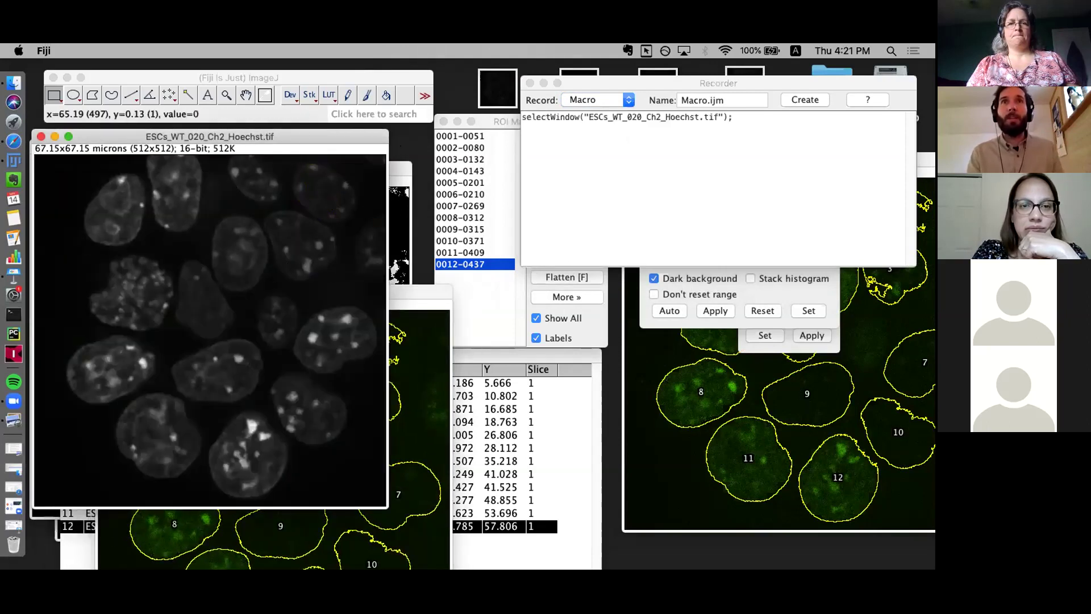
left_click(421, 307)
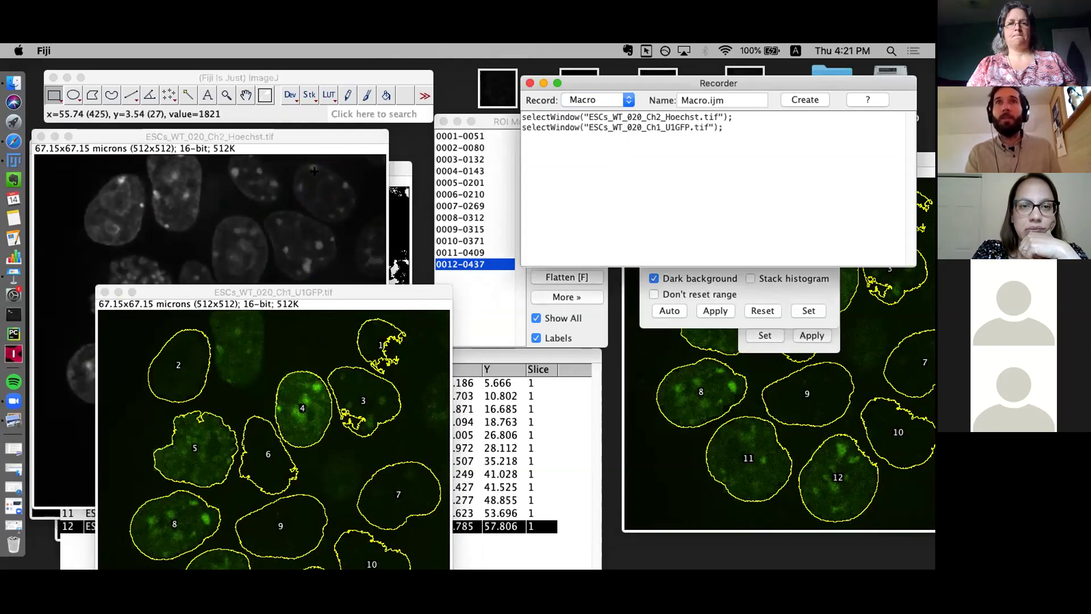
left_click(308, 178)
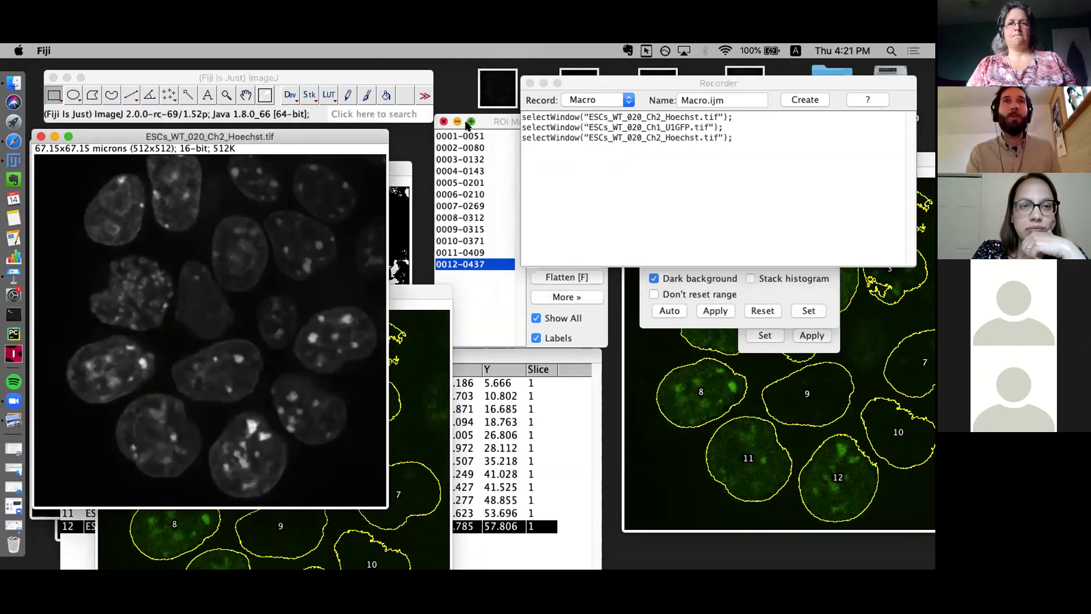
Delete all twelve ROIs from the ROI Manager and clear the remaining selection on the Hoechst image.
left_click(485, 137)
left_click(485, 136)
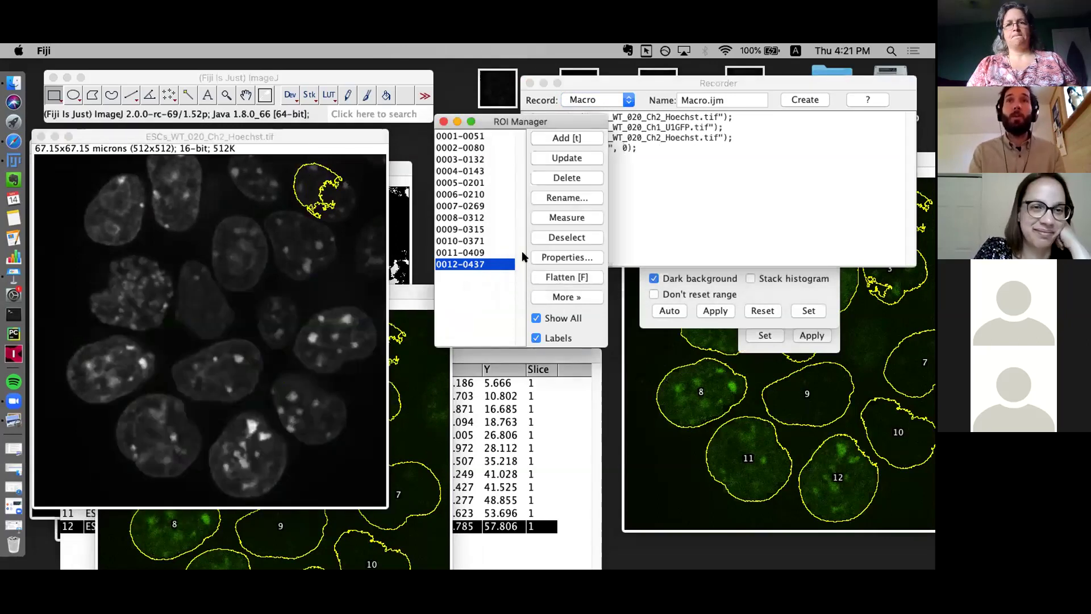
left_click(476, 266, "shift")
left_click(567, 177)
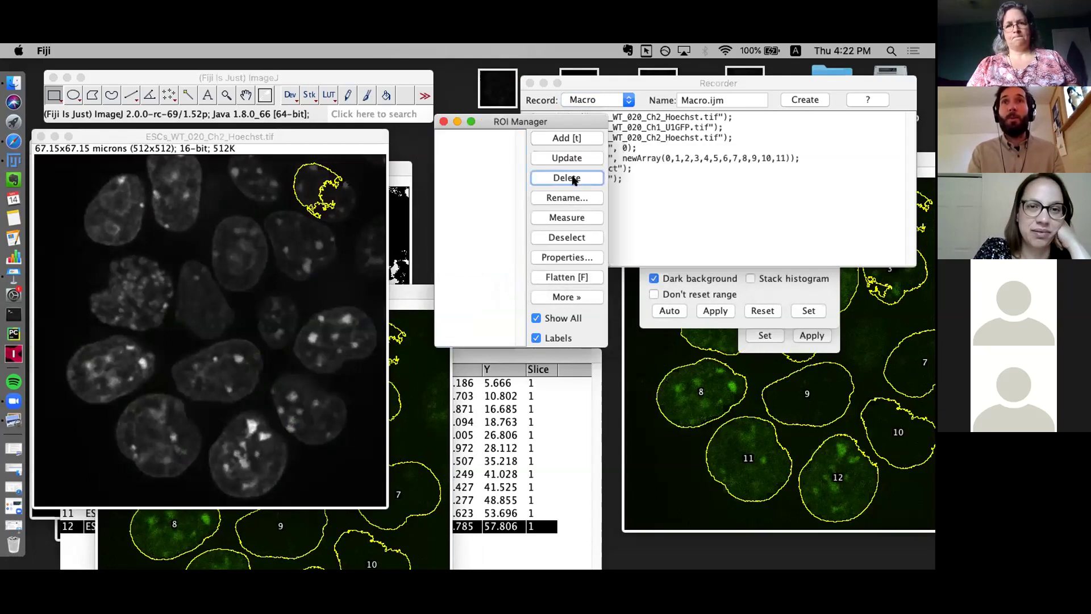
left_click(275, 209)
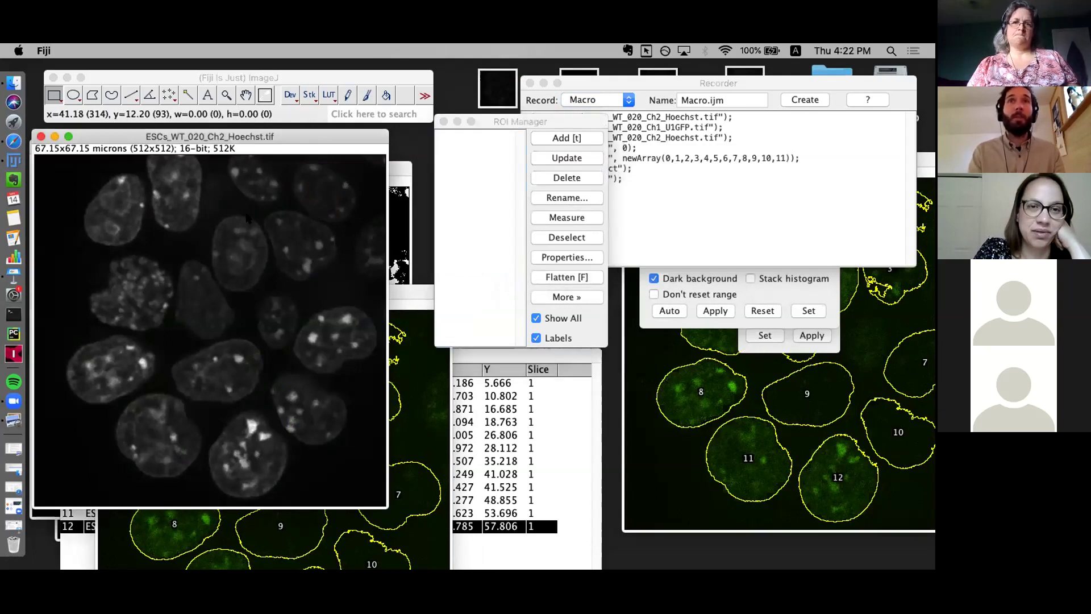
Clear all recorded commands from the macro Recorder.
left_click(659, 180)
left_click_drag(647, 181, 523, 97)
key("BackSpace")
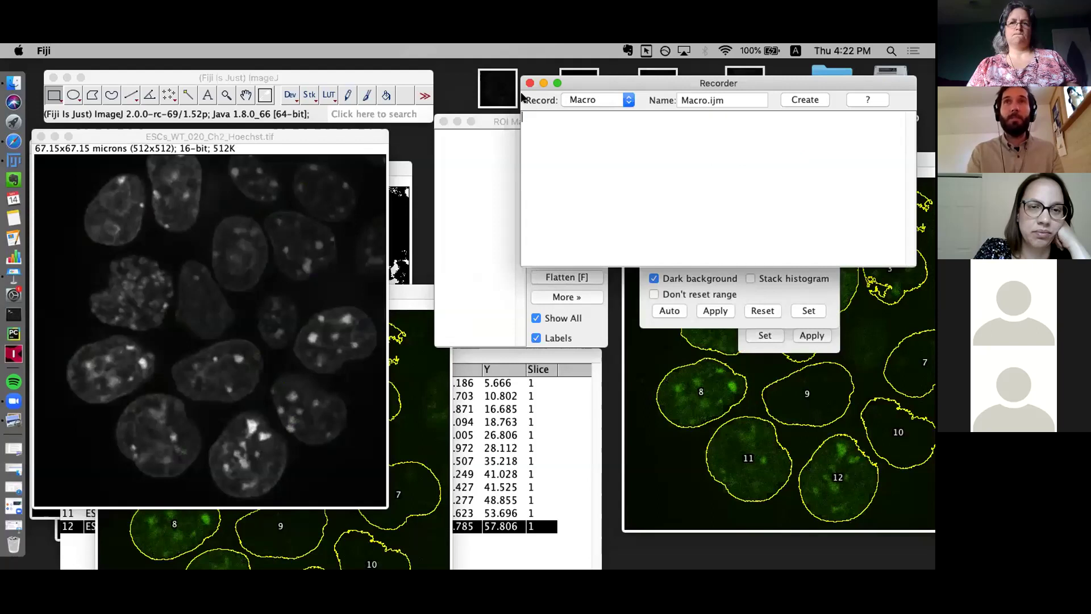
Apply the Grays lookup table to the Hoechst image.
left_click(286, 142)
left_click_drag(257, 142, 258, 137)
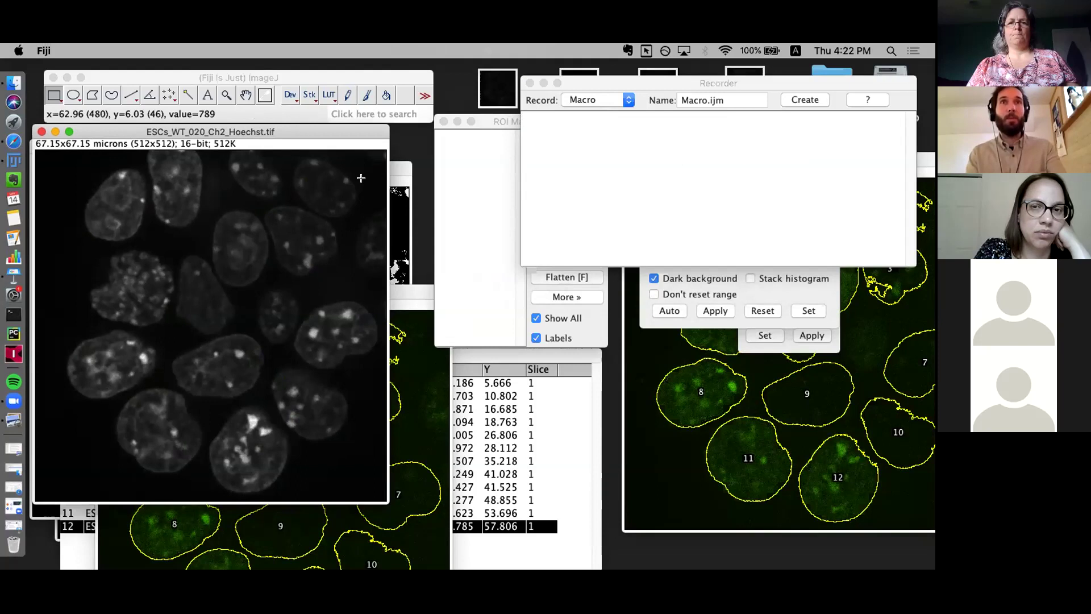
left_click(329, 95)
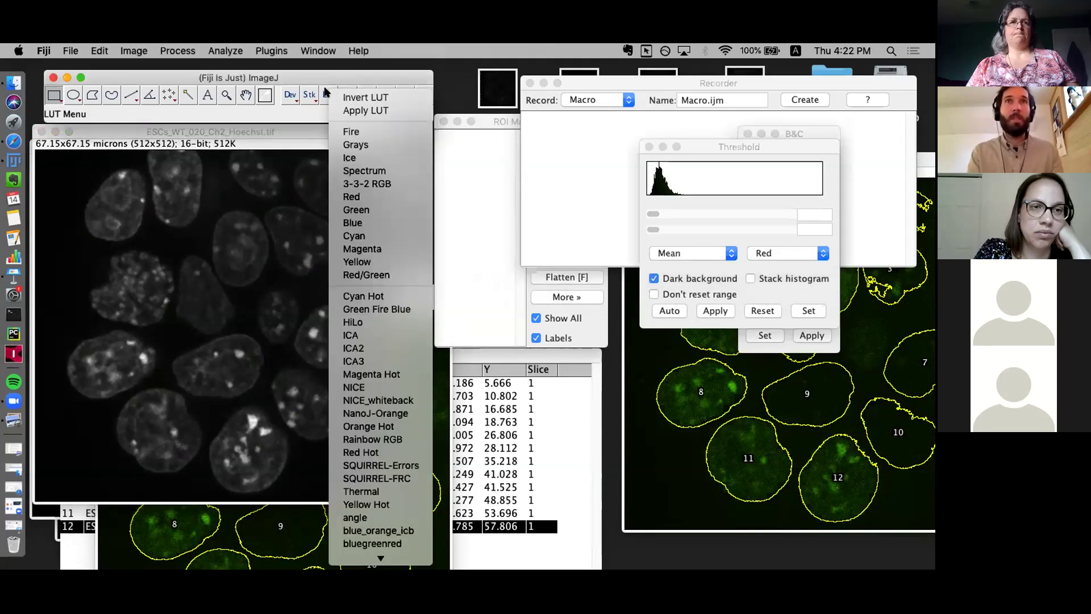
left_click(364, 145)
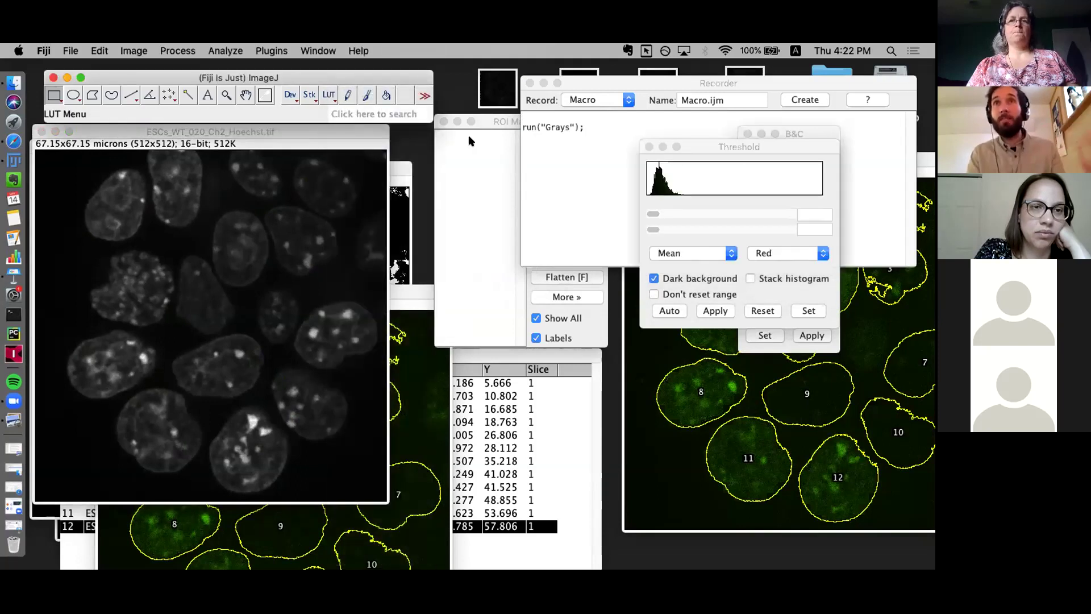
Auto-threshold the Hoechst image with the Mean method on a dark background and convert it to a binary mask.
left_click(310, 142)
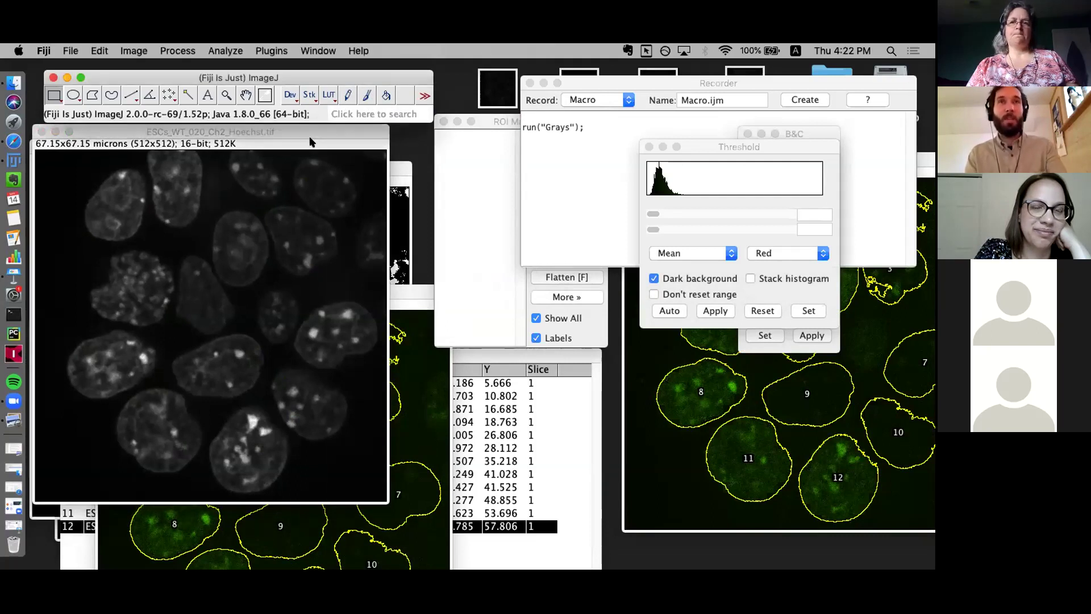
left_click(676, 311)
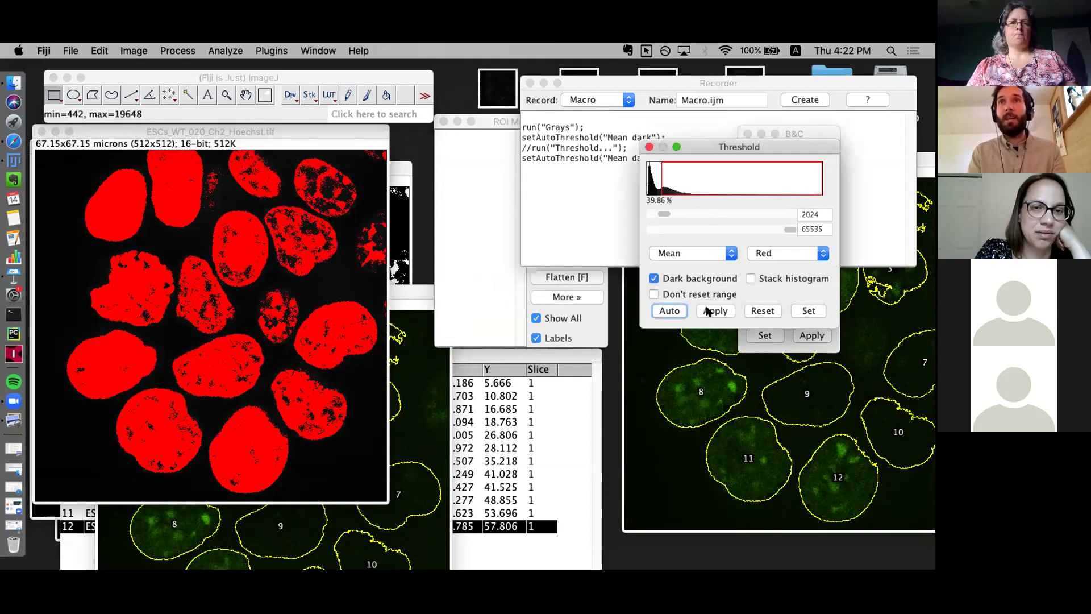
left_click(714, 311)
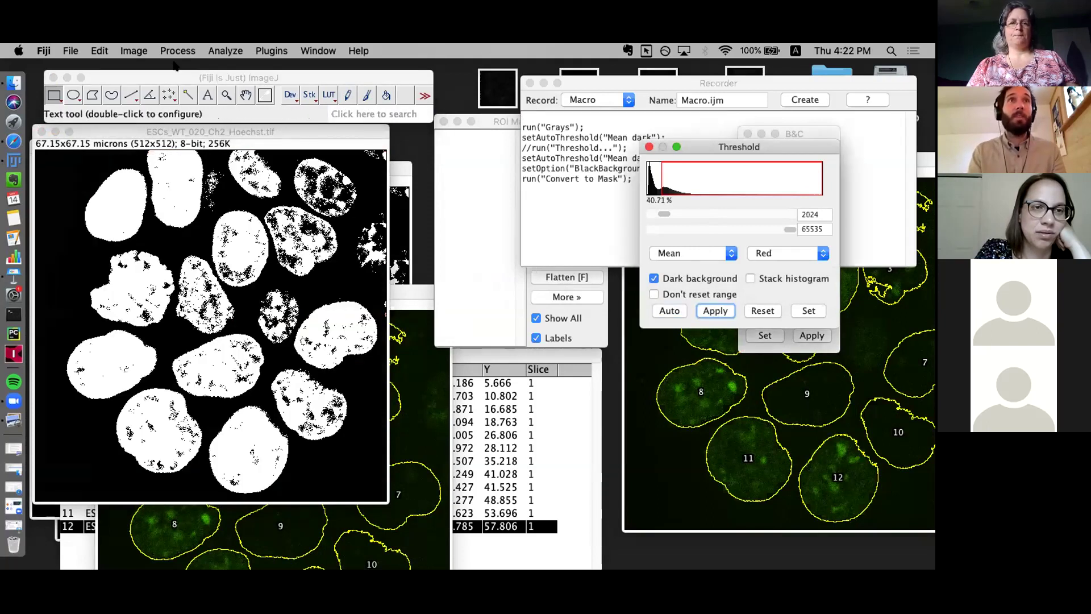
Fill the holes in the nuclei of the binary Hoechst mask.
left_click(143, 52)
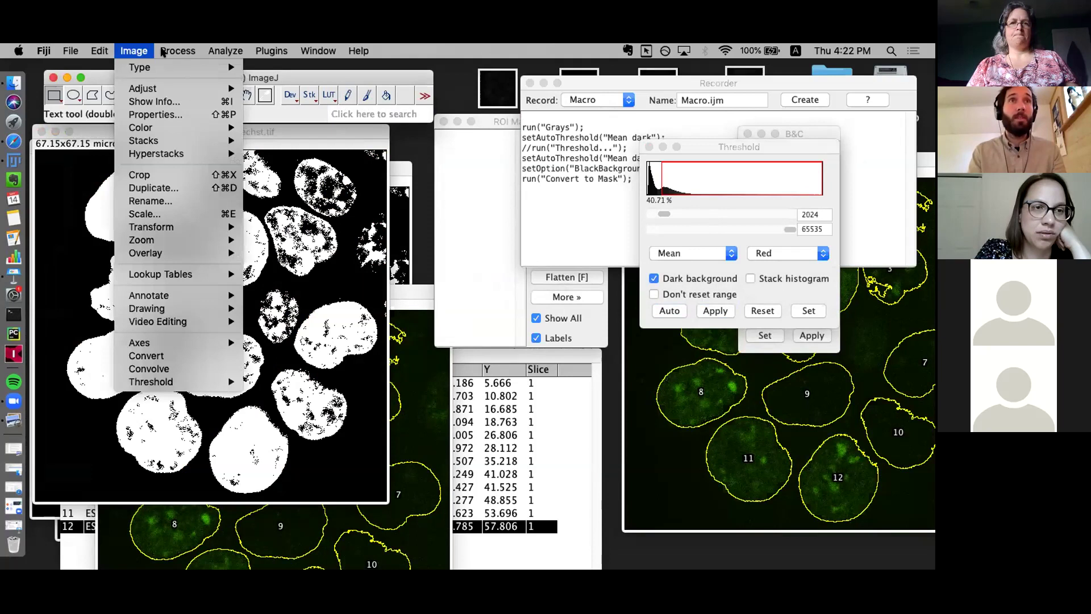
mouse_move(177, 51)
mouse_move(187, 158)
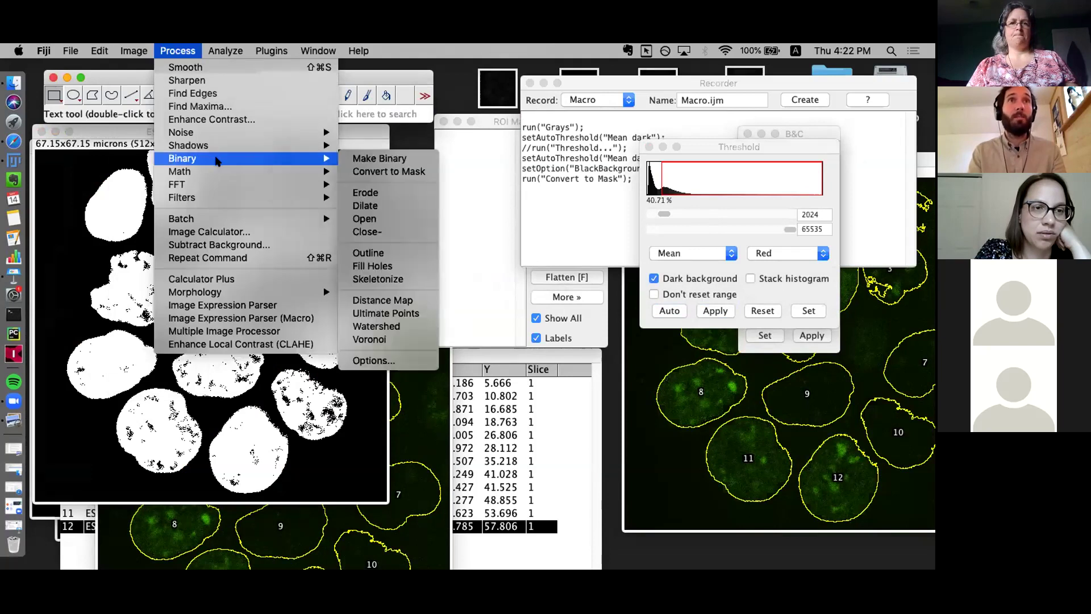
left_click(375, 266)
Move the Threshold window off the recorded commands and reset the threshold on the Hoechst mask.
left_click_drag(742, 150, 816, 317)
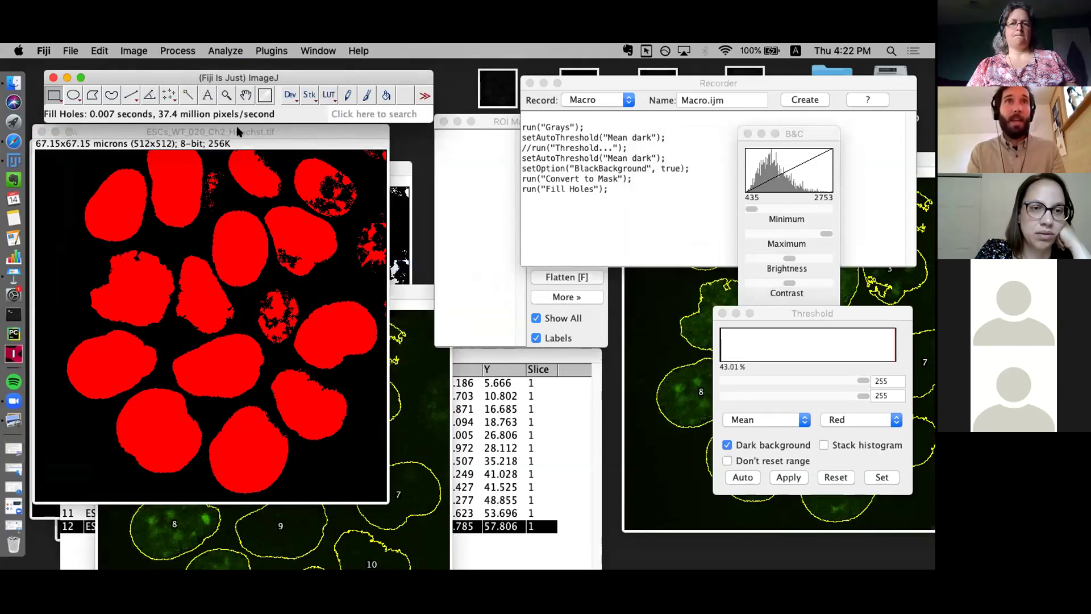
left_click(891, 317)
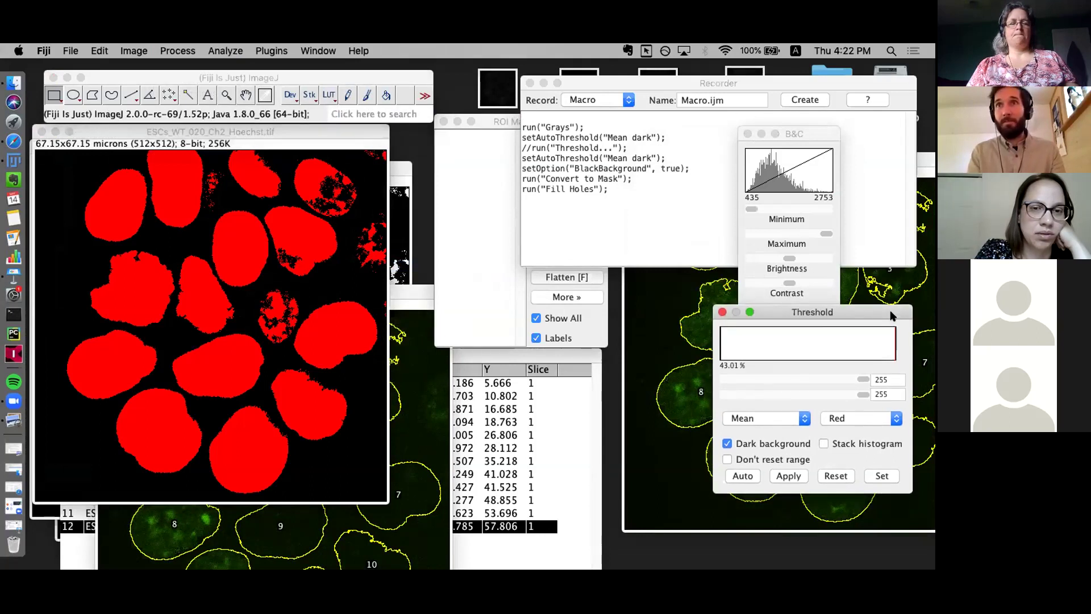
left_click_drag(891, 317, 892, 198)
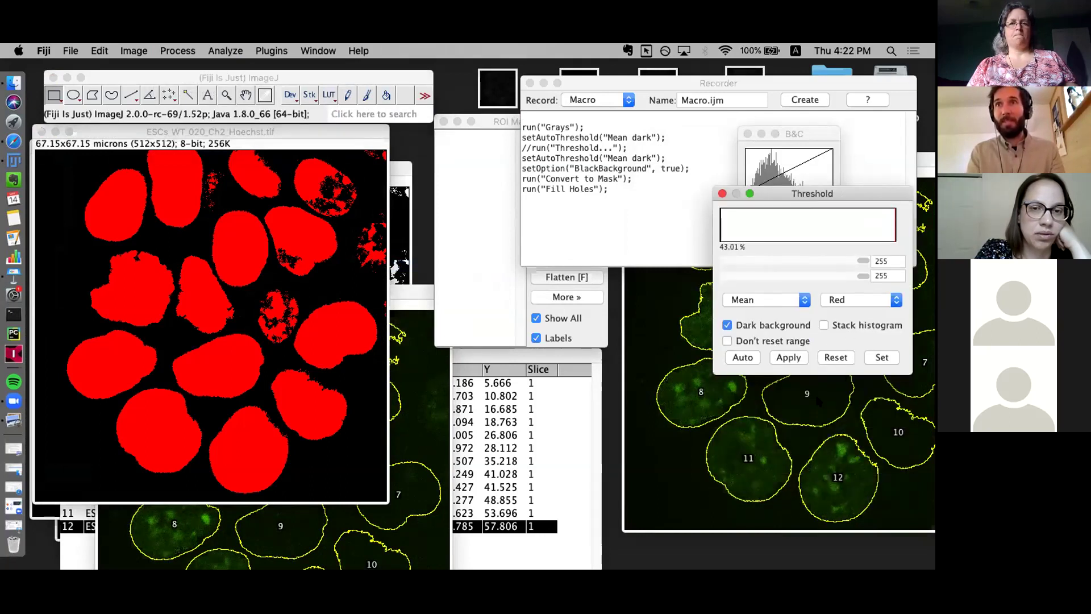
left_click(835, 357)
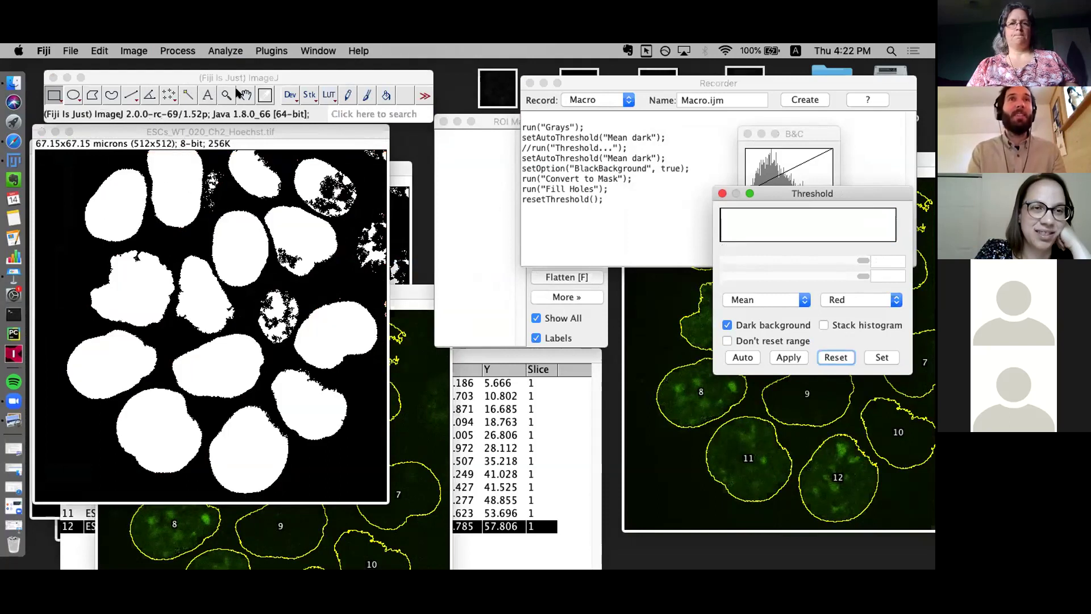
Analyze particles of 2500-Infinity pixels, excluding edge objects and adding them to the ROI Manager, and move the manager off the Recorder.
left_click(225, 50)
left_click(227, 80)
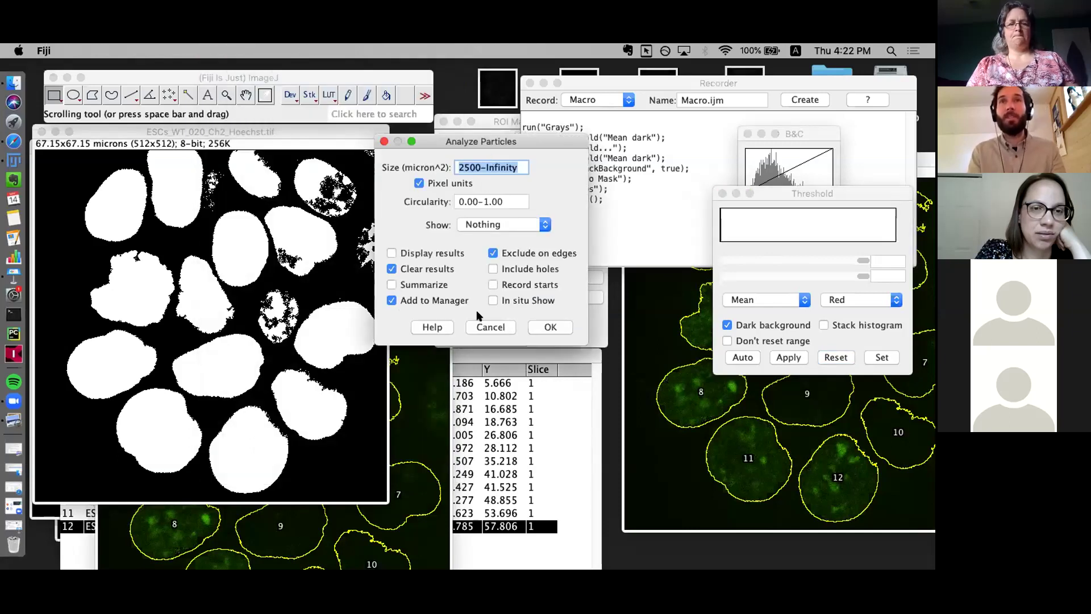
left_click(549, 327)
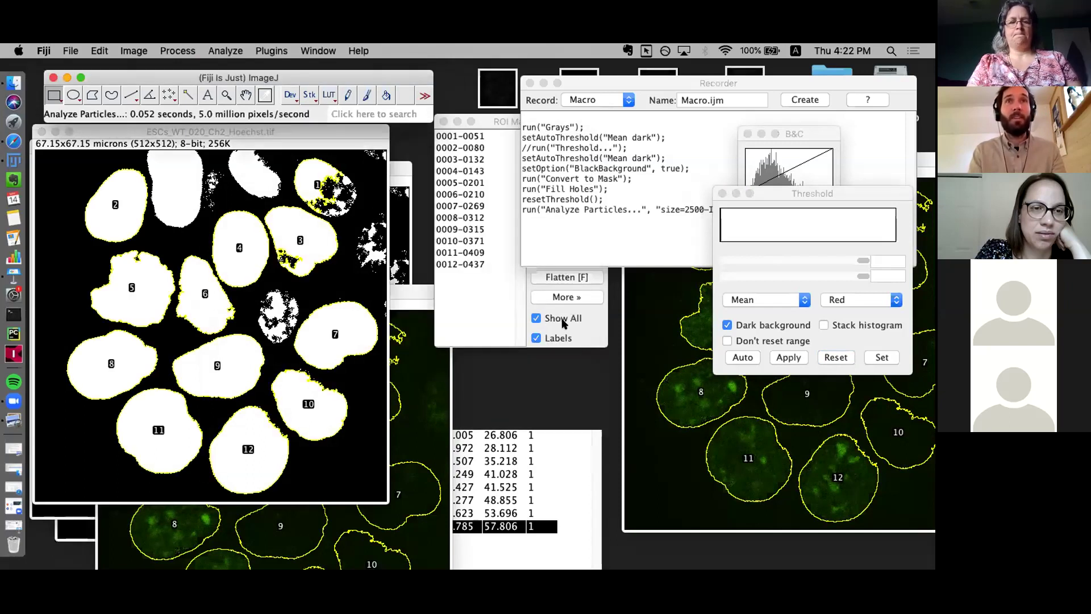
left_click(492, 121)
left_click_drag(491, 123, 393, 118)
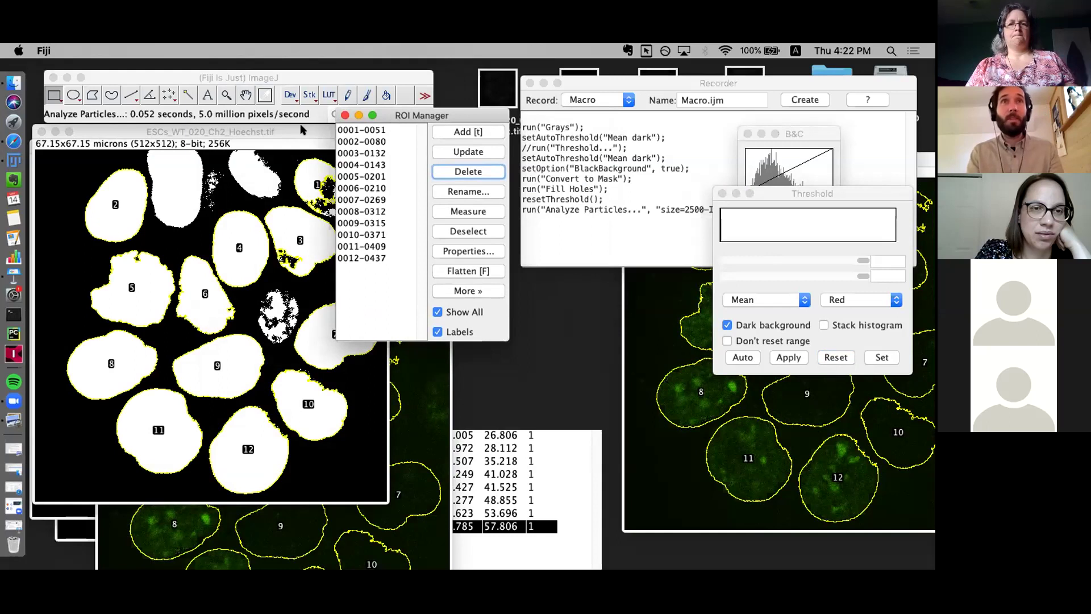
left_click_drag(437, 116, 445, 116)
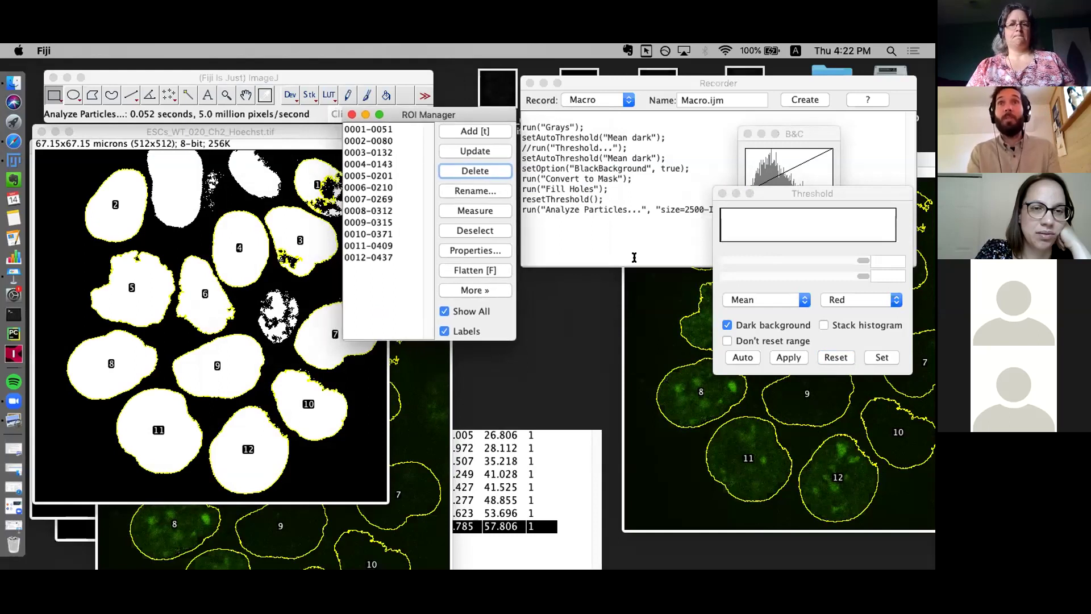
Review the commands recorded in the Recorder for the Hoechst segmentation, from run("Grays") through Analyze Particles.
left_click(680, 240)
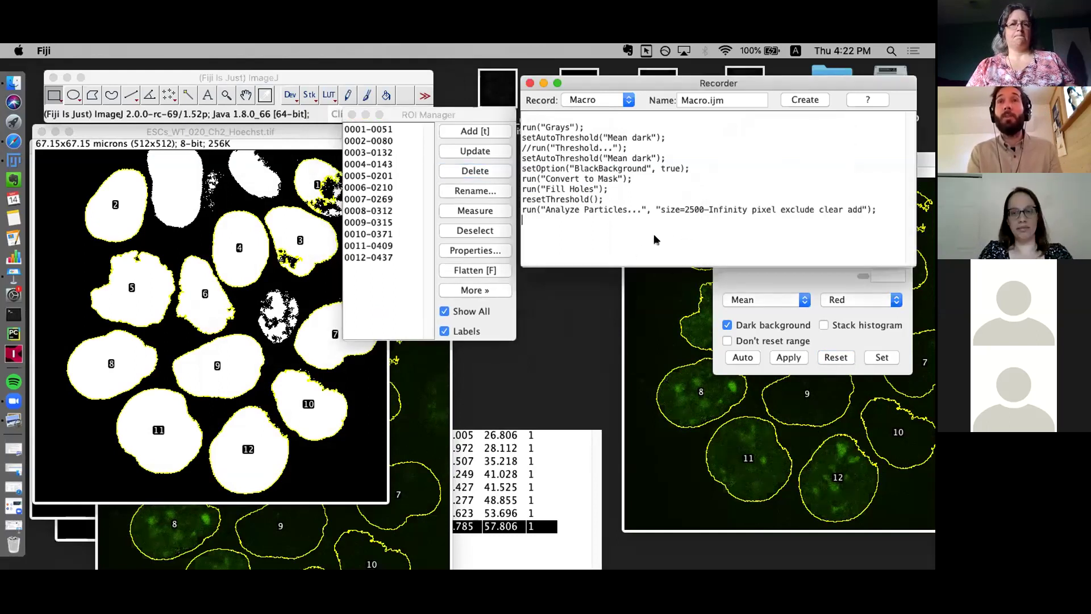
left_click_drag(588, 221, 515, 119)
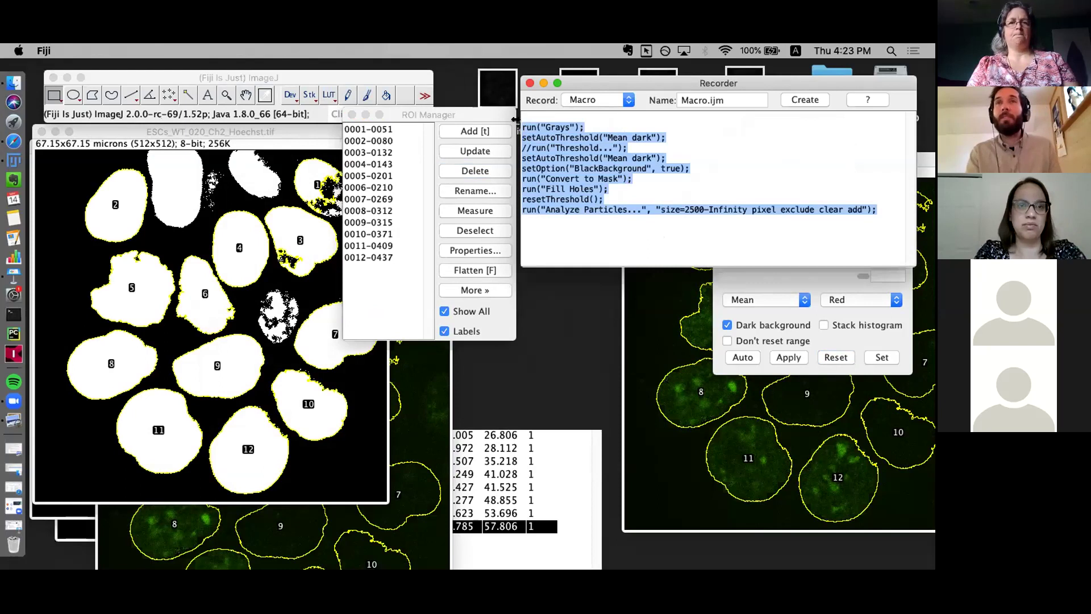
left_click(691, 147)
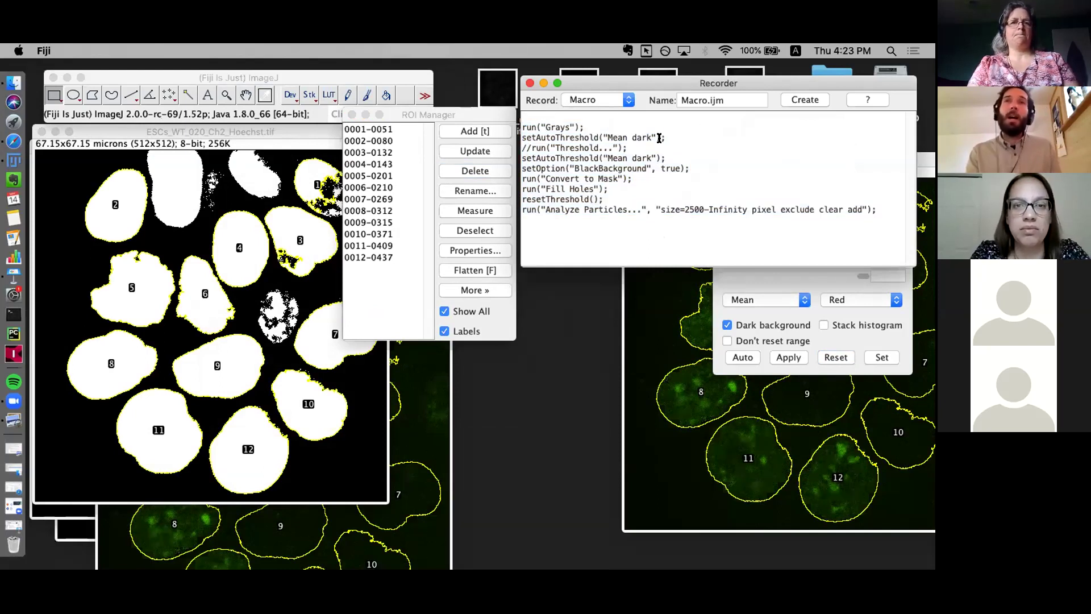
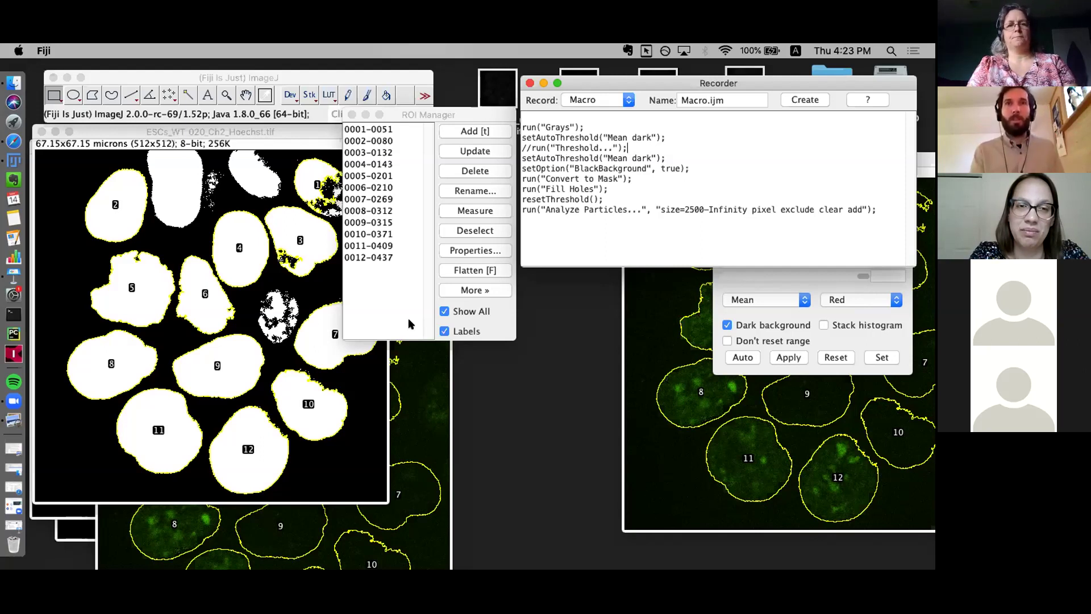
Bring ESCs_WT_020_Ch1_U1GFP.tif forward, place it below the main ImageJ toolbar, and select ROI 0002-0080.
left_click(407, 366)
left_click_drag(284, 290, 219, 76)
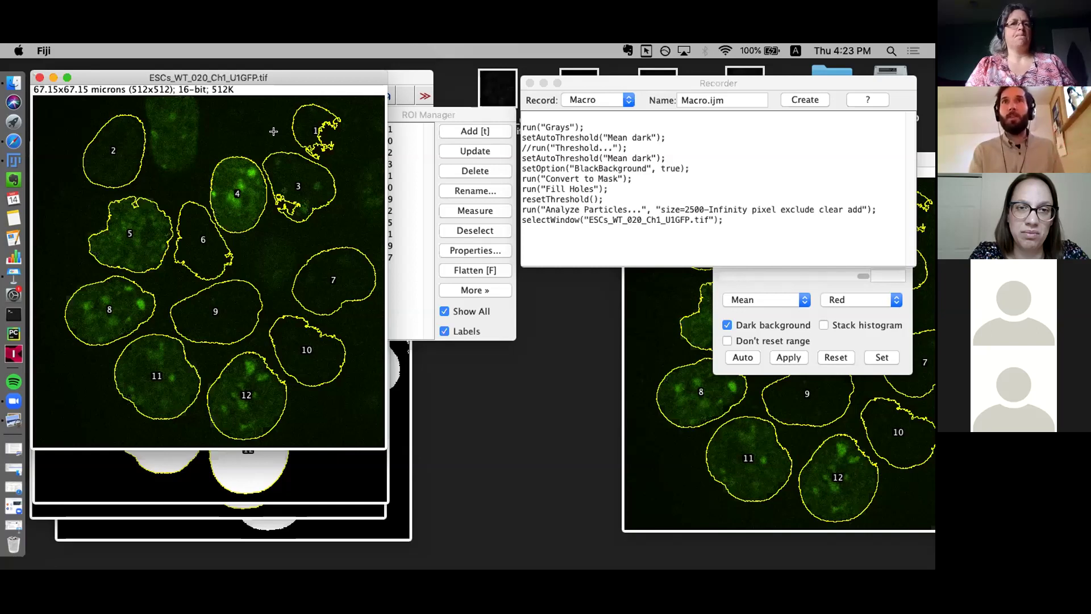
left_click_drag(291, 73, 295, 186)
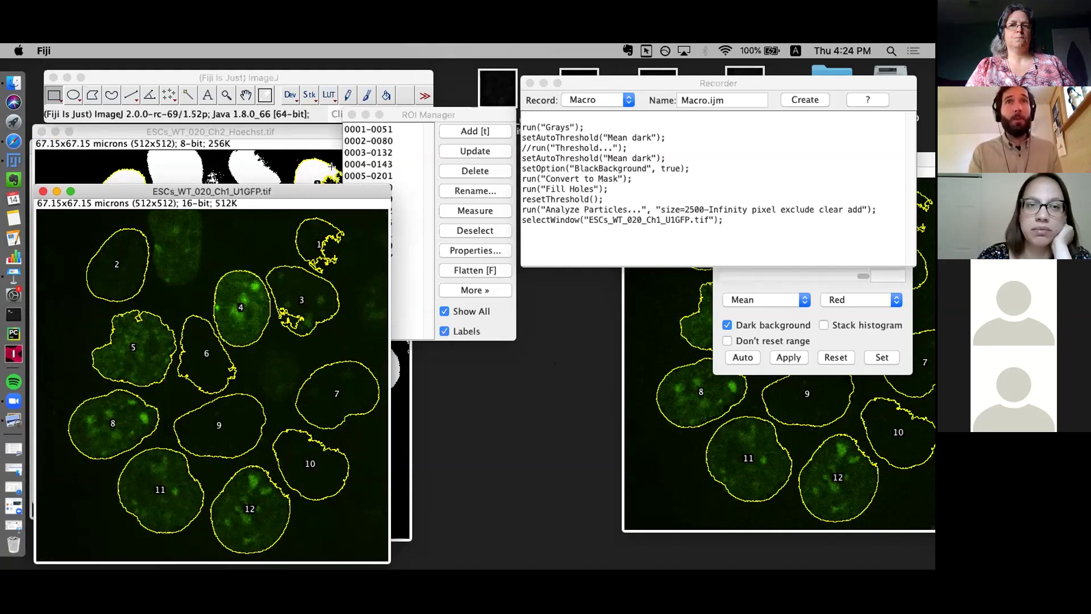
left_click(382, 141)
left_click_drag(234, 199, 228, 162)
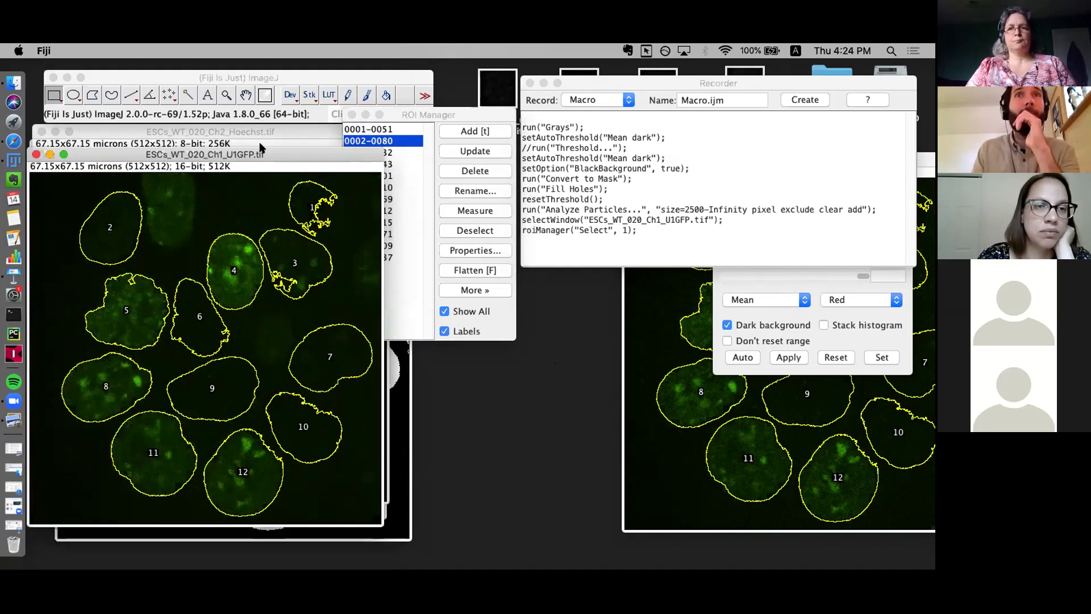
Turn off Show All, display only ROI 0002-0080 on the U1GFP image, and move the image beside the Hoechst mask.
left_click(455, 114)
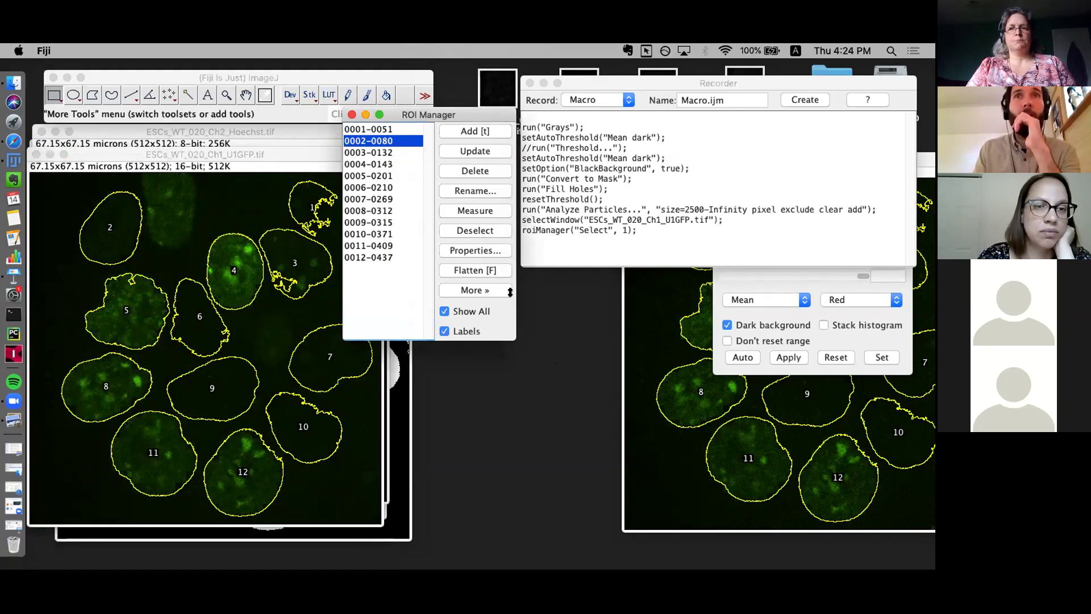
left_click(444, 311)
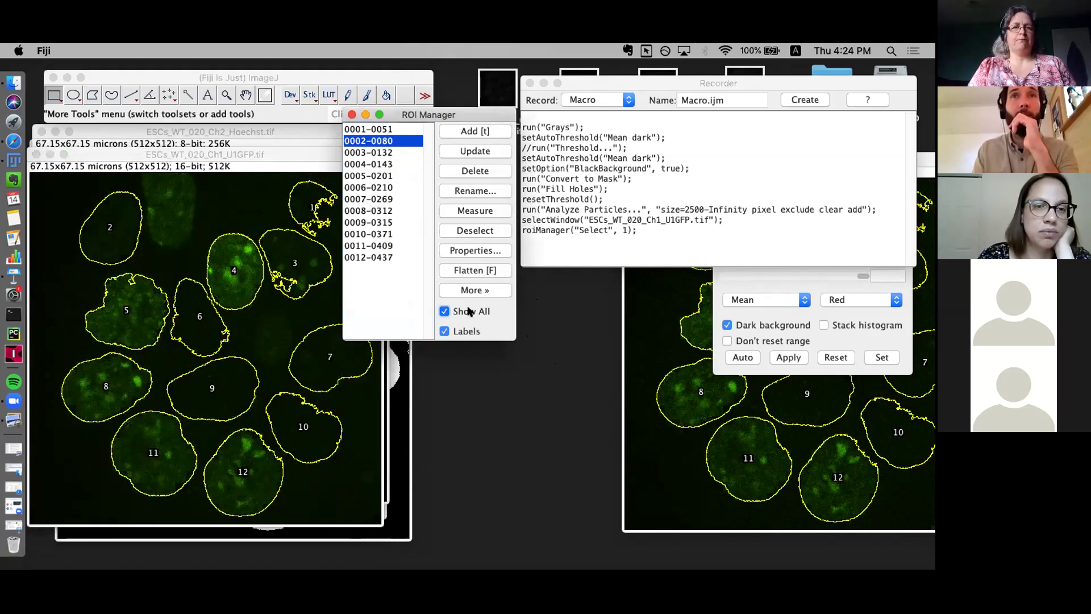
left_click(370, 152)
left_click(368, 144)
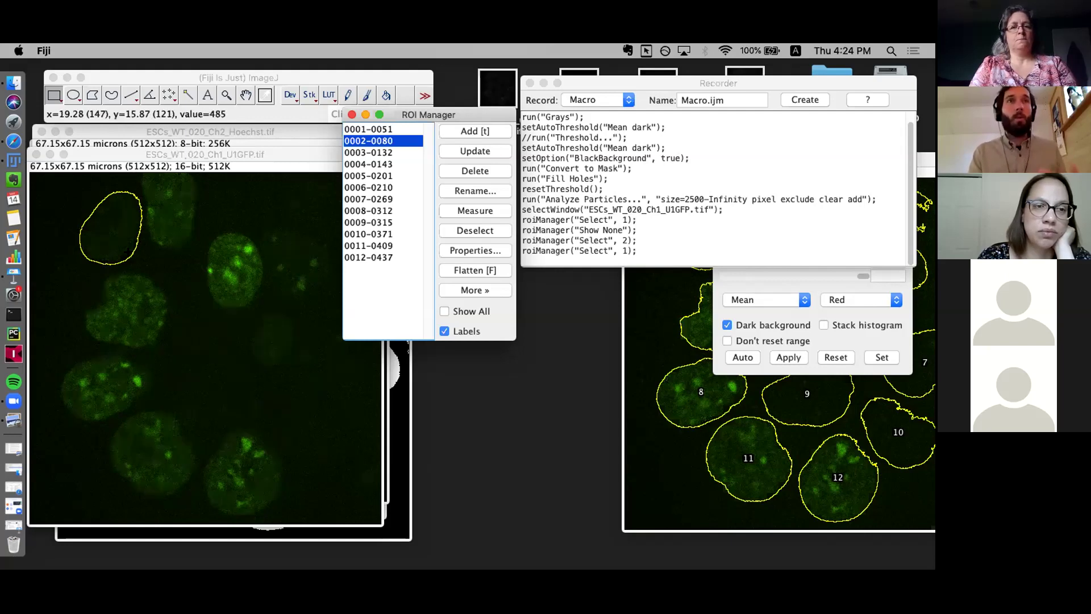
left_click_drag(148, 163, 350, 171)
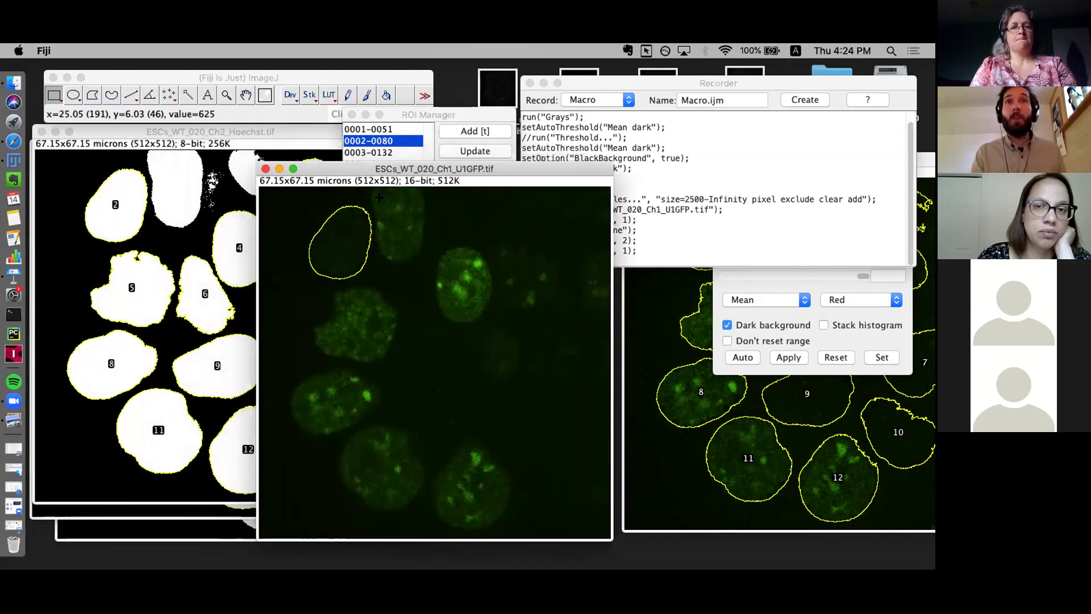
Scale the selected nucleus outline on the U1GFP image by 1.1 in X and Y, centered.
left_click(117, 71)
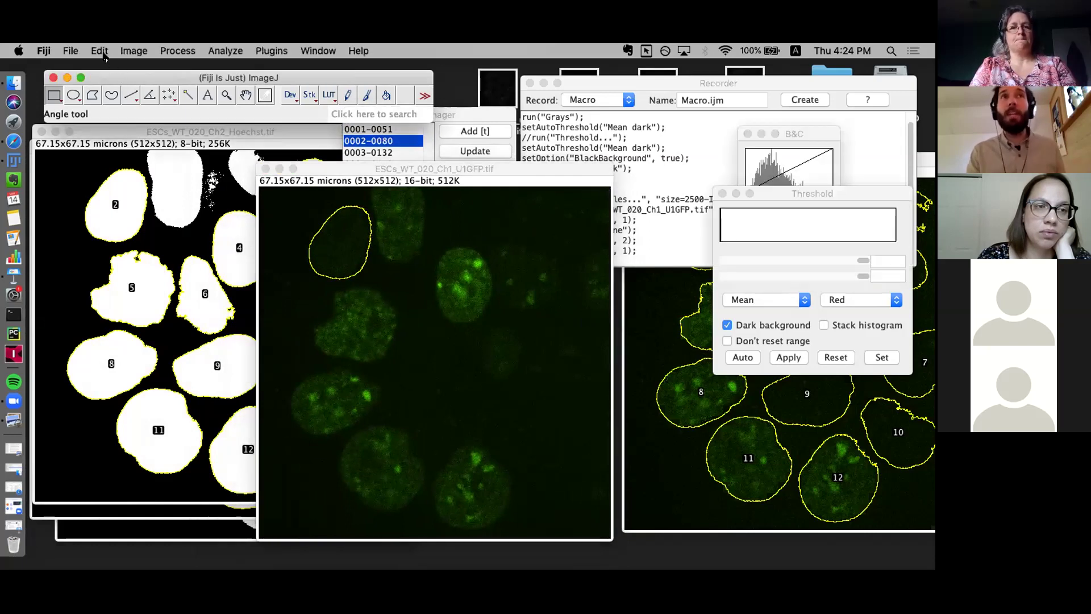
left_click(101, 51)
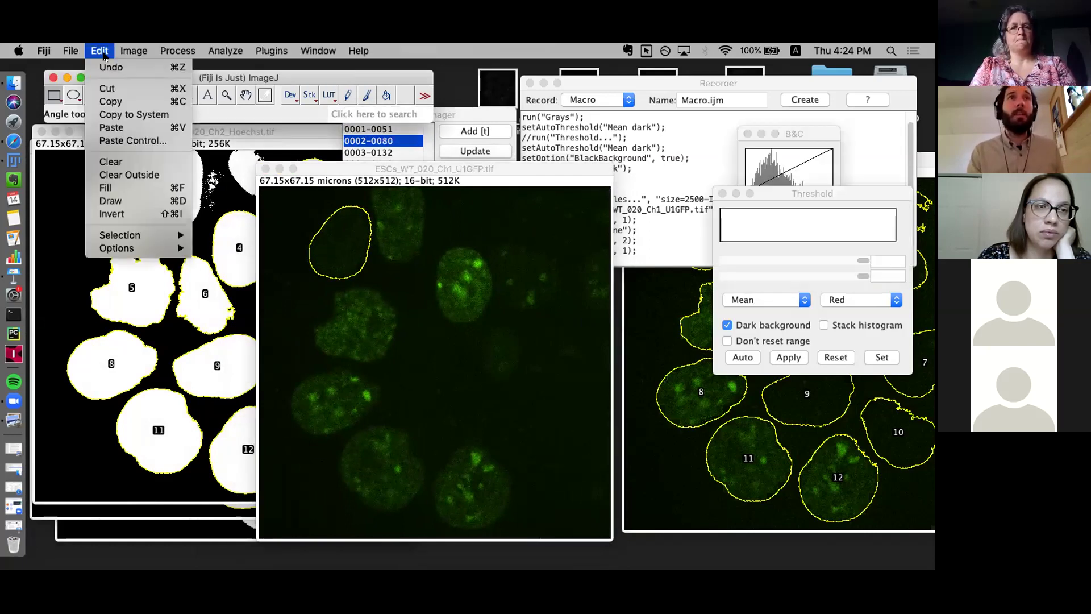
mouse_move(138, 235)
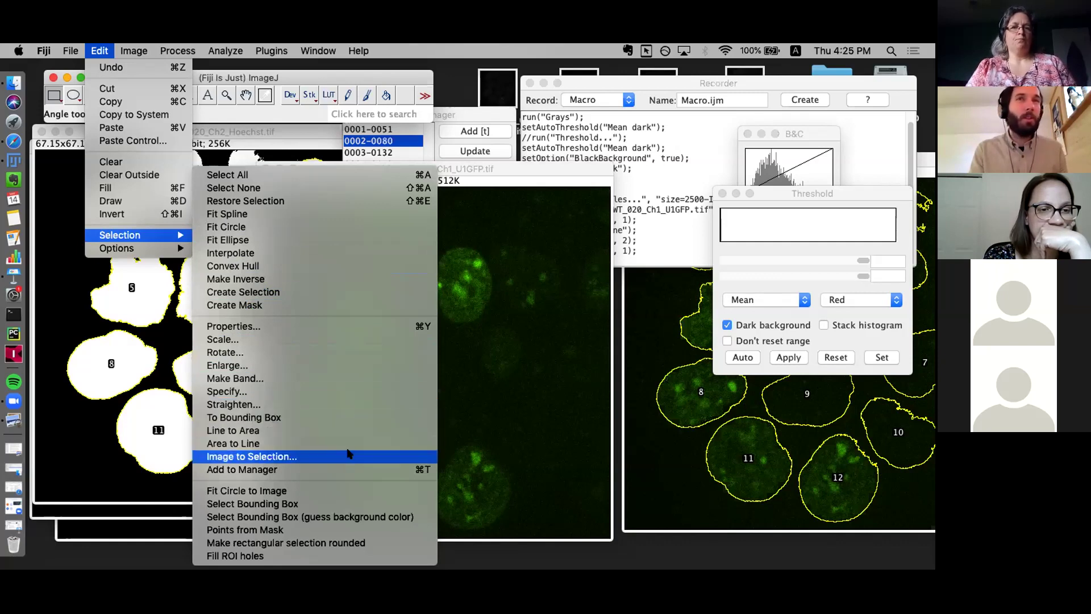
left_click(323, 339)
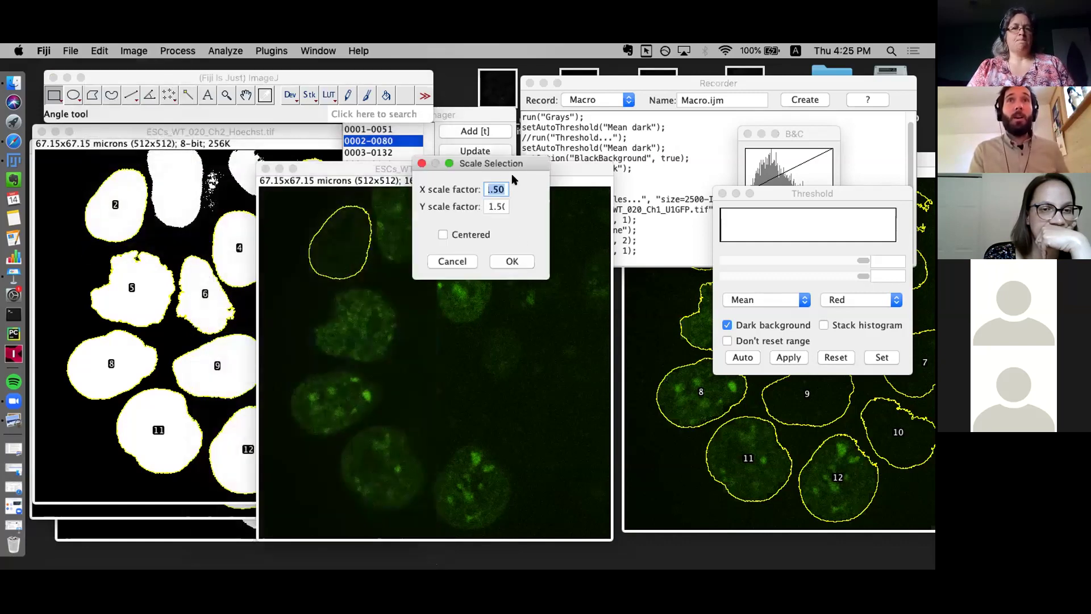
left_click(465, 261)
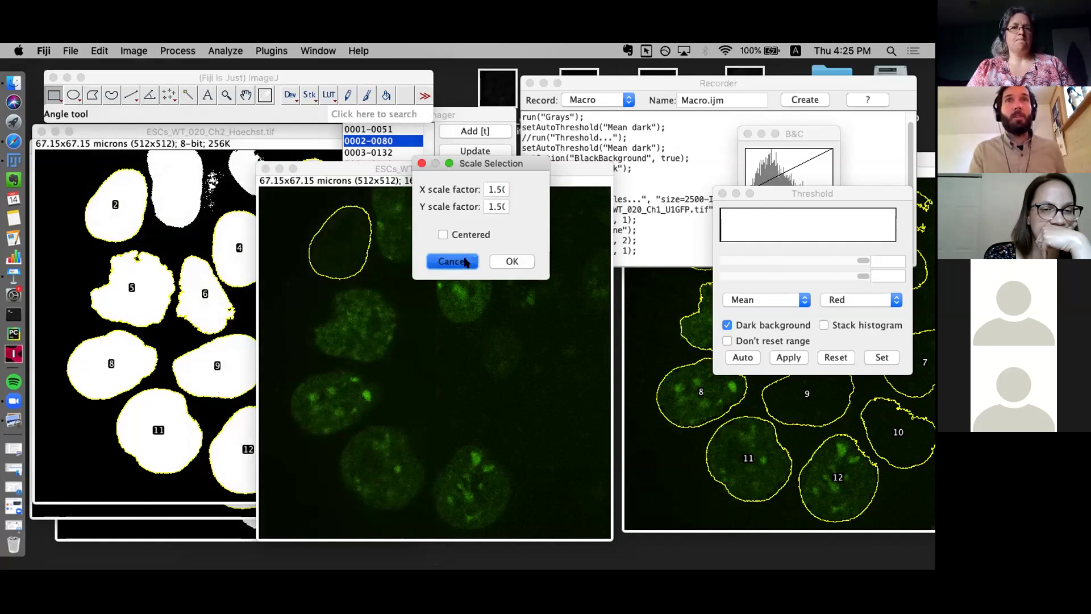
left_click_drag(467, 259, 510, 195)
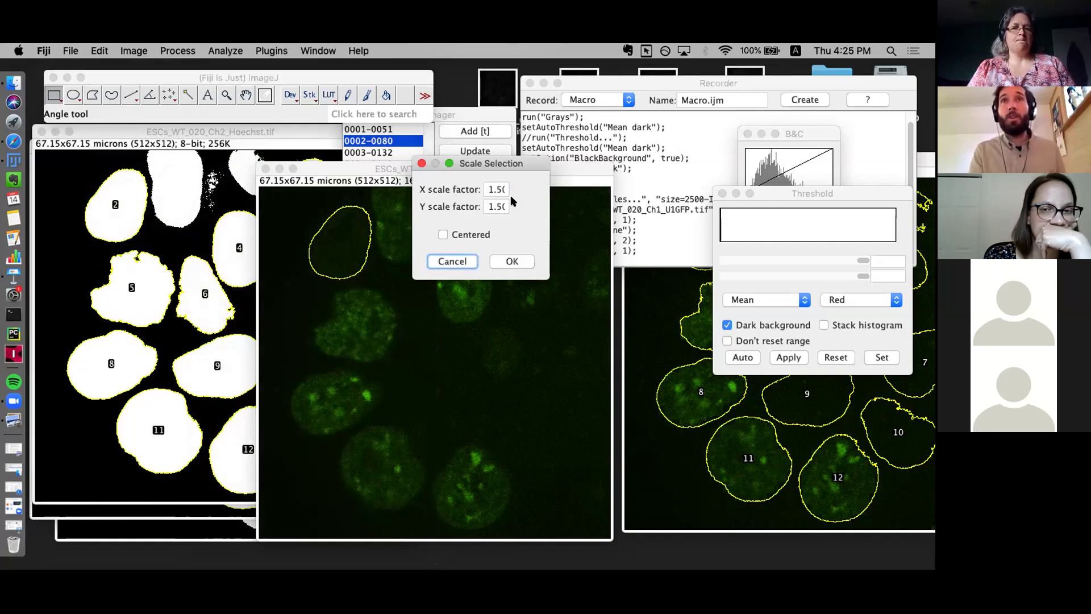
left_click(488, 188)
left_click(499, 187)
key("BackSpace")
key("BackSpace")
left_click(497, 203)
left_click(492, 206)
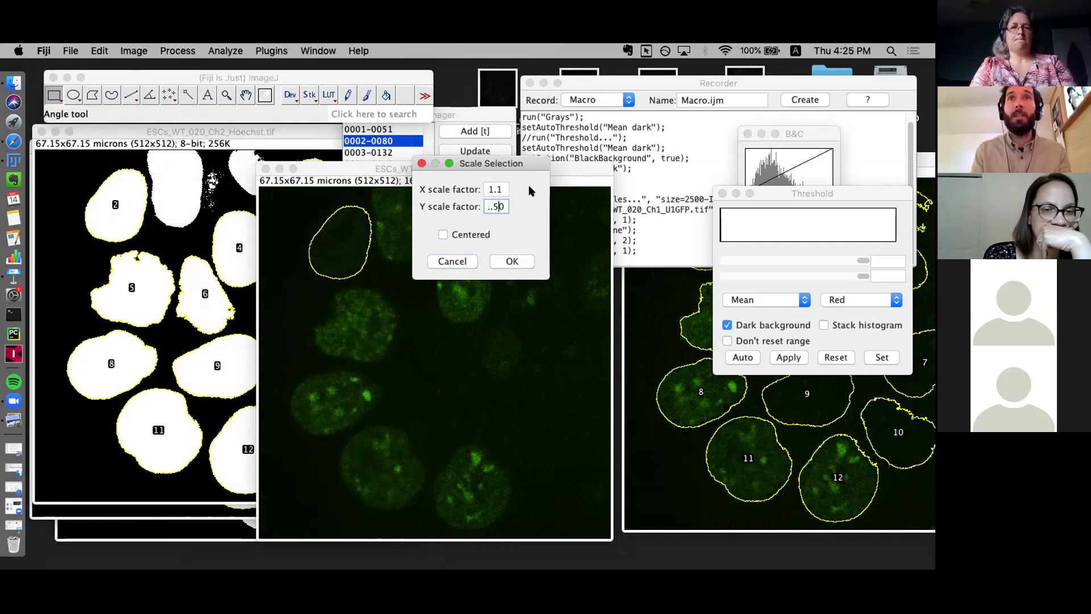
type("1.1")
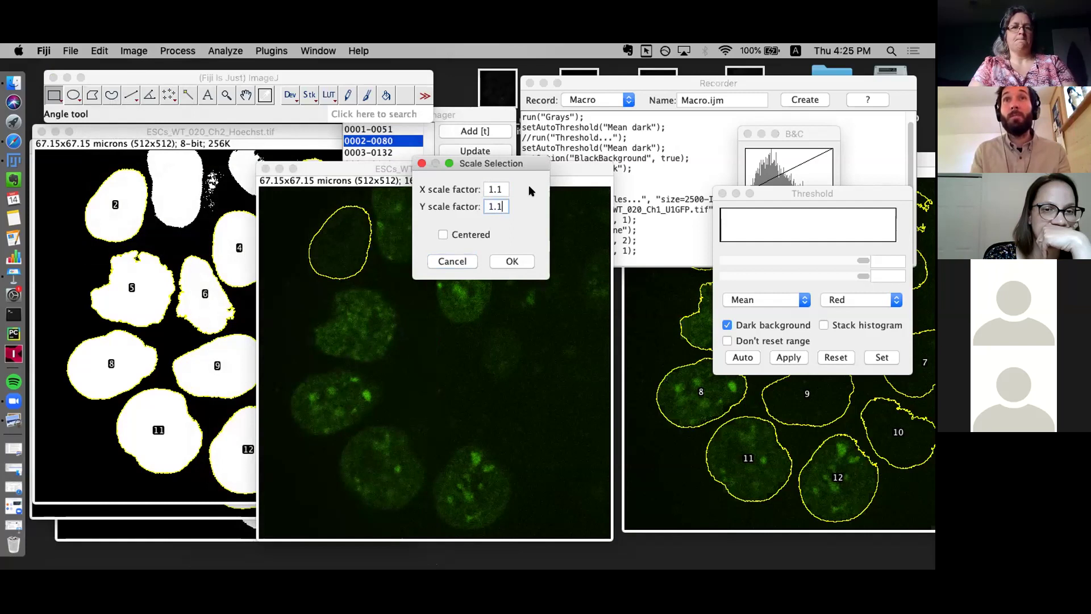
left_click(465, 236)
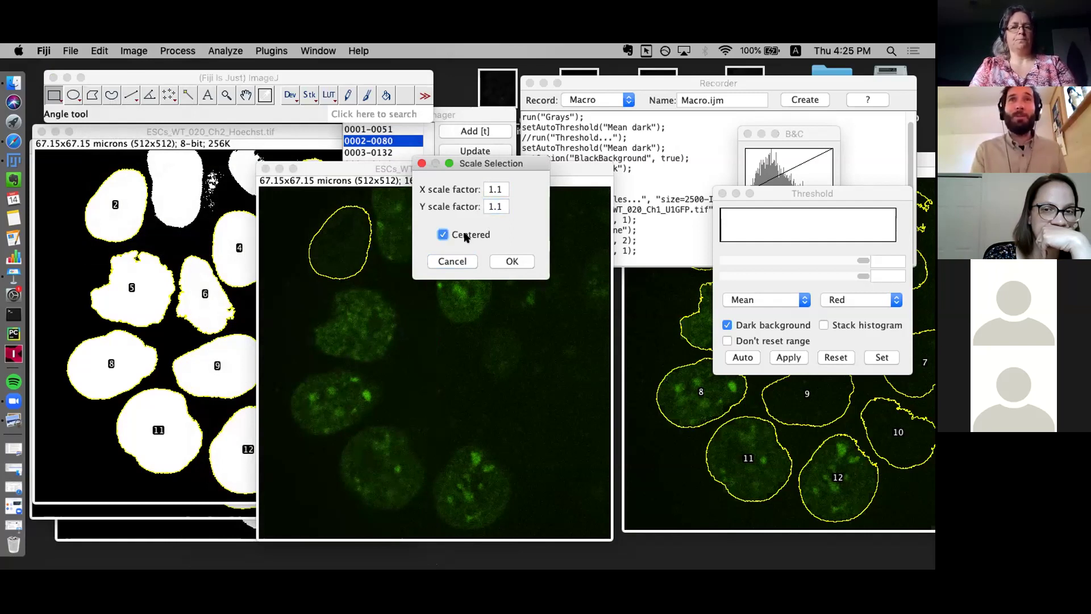
left_click(512, 262)
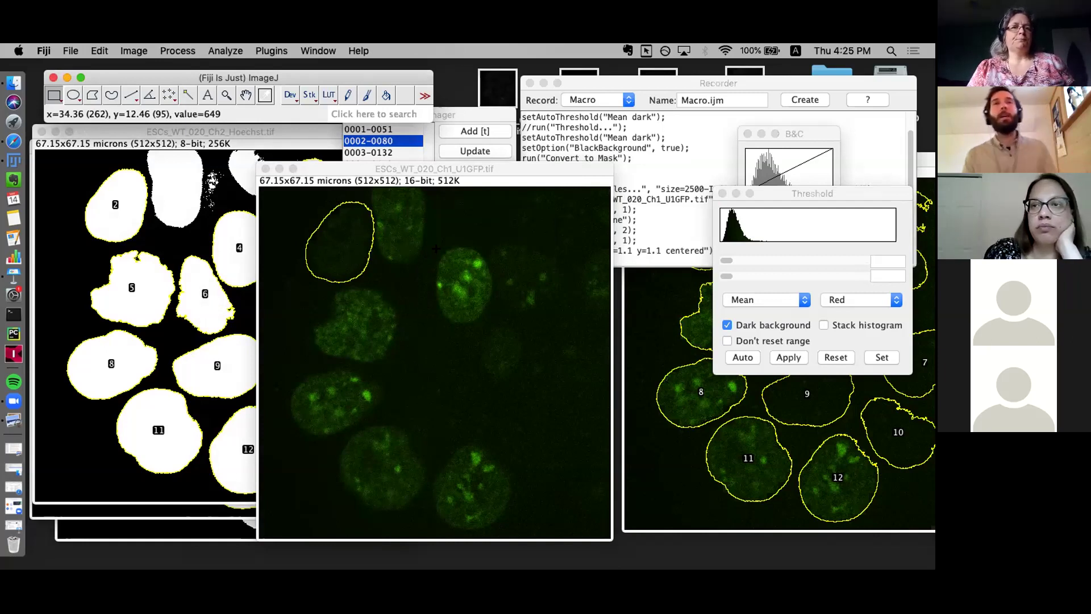
Select ROIs 0004-0143 through 0012-0437 and translate them by 10 pixels in X and 10 pixels in Y.
left_click_drag(466, 169, 247, 180)
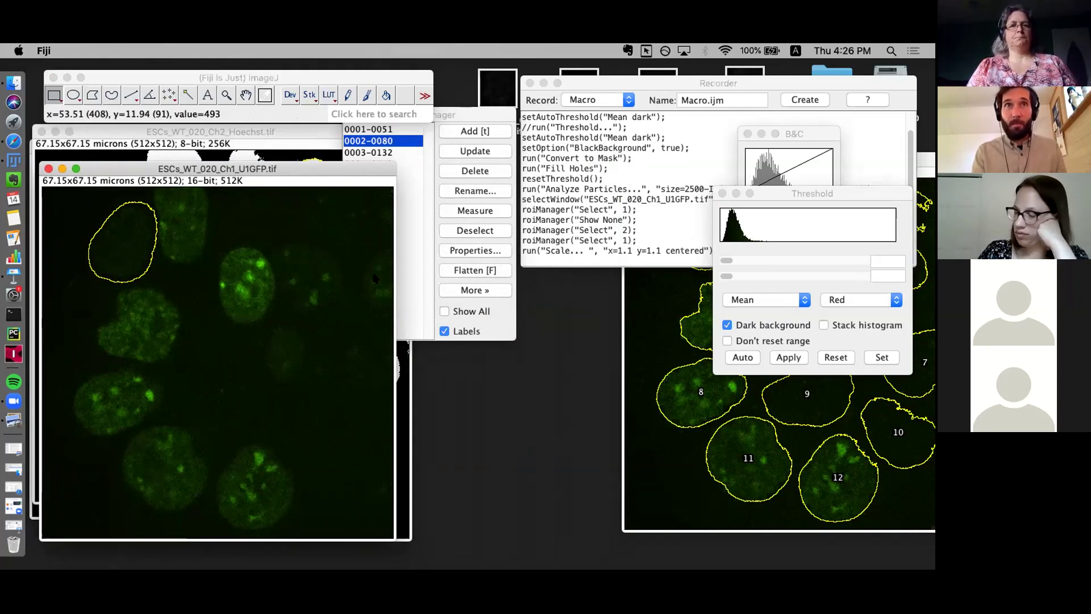
left_click(463, 114)
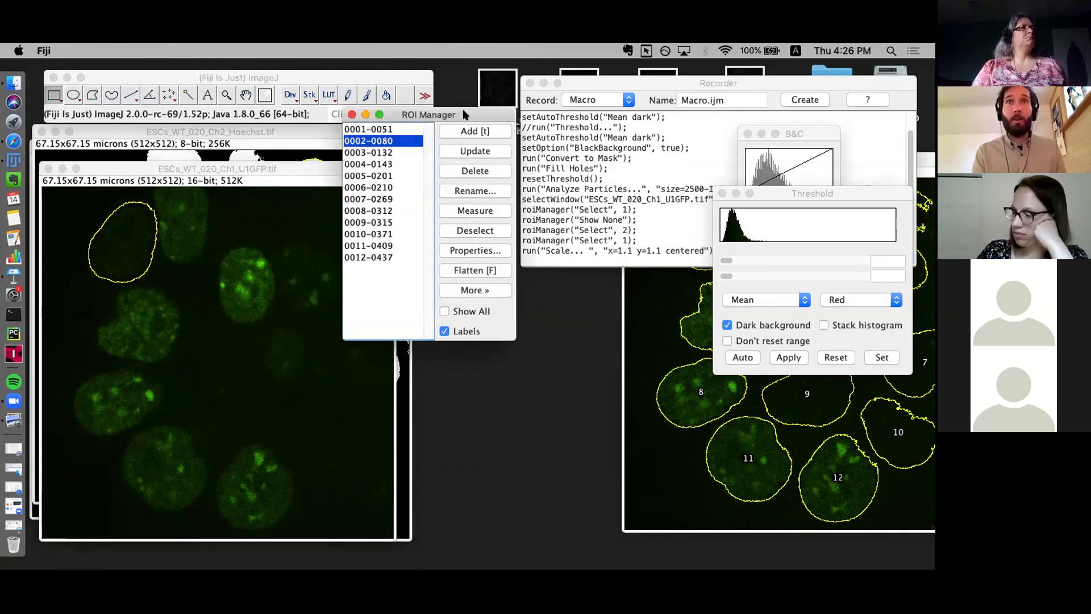
left_click(376, 163)
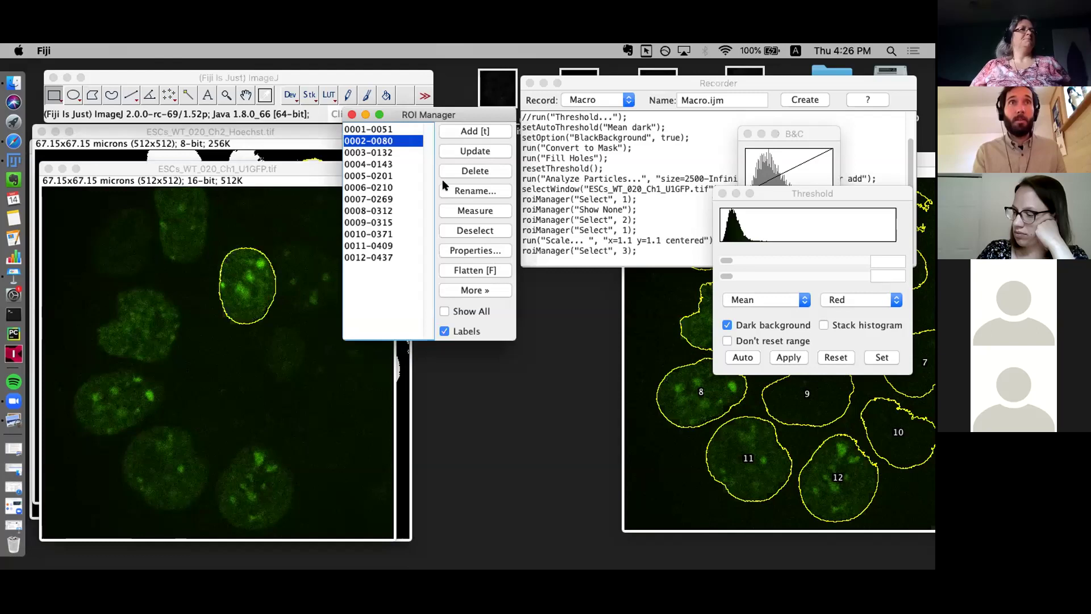
left_click(386, 259, "shift")
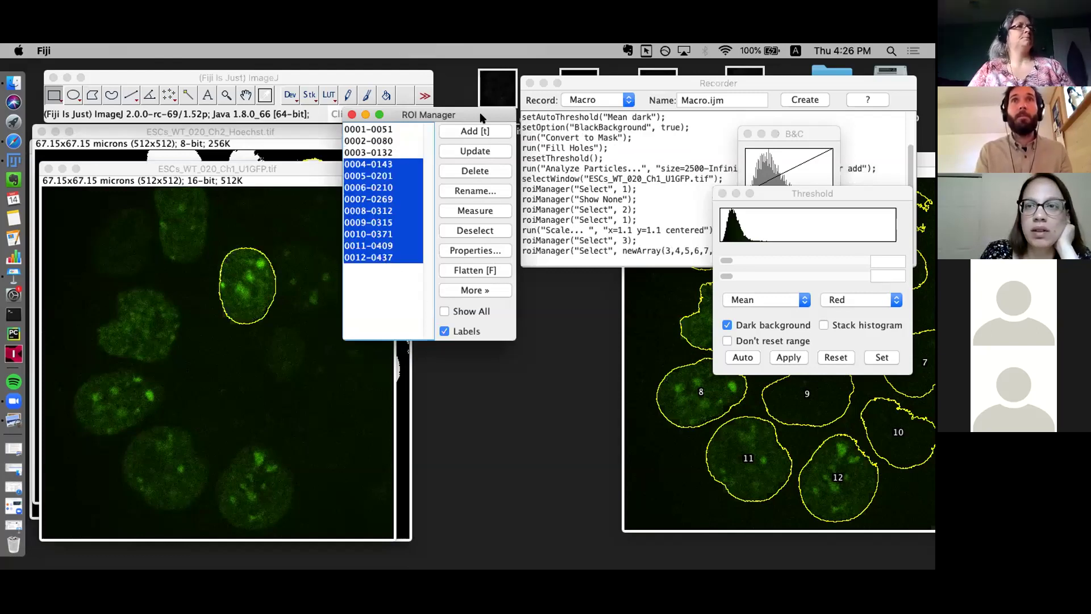
left_click_drag(483, 118, 372, 124)
left_click(365, 294)
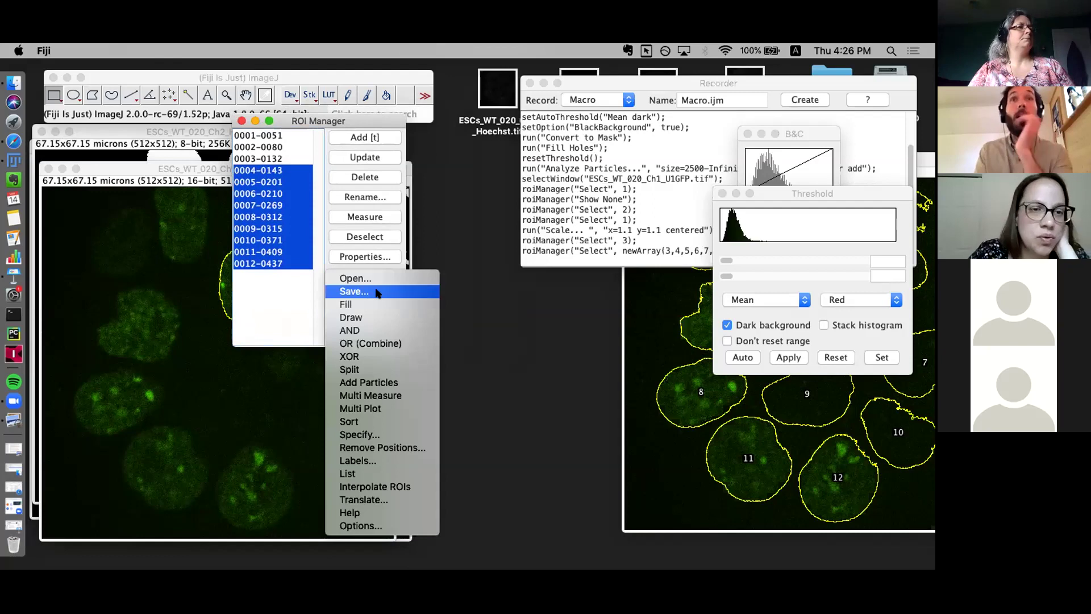
left_click(399, 500)
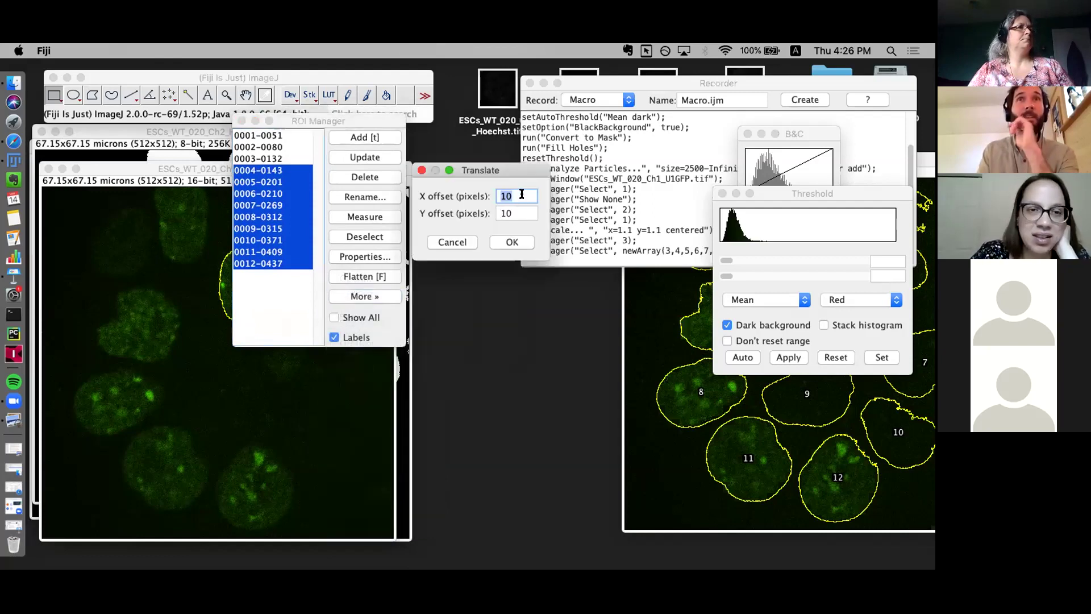
type("5")
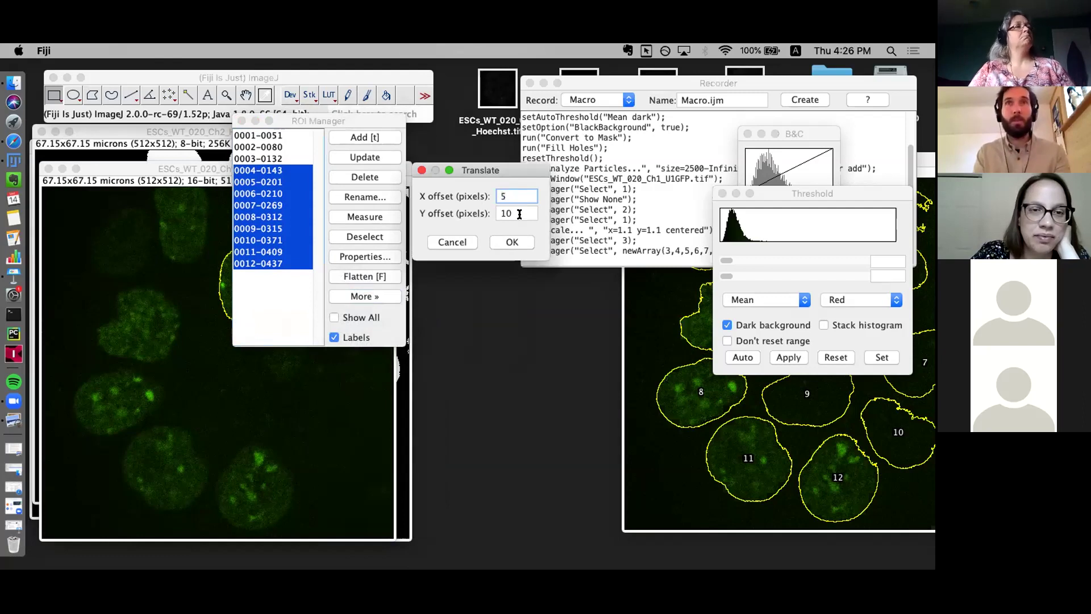
type("10")
left_click(512, 242)
Check the translated outlines on the U1GFP image one by one, including 0011-0409 and 0012-0437, moving the ROI Manager clear.
left_click(283, 194)
left_click(262, 227)
left_click(270, 250)
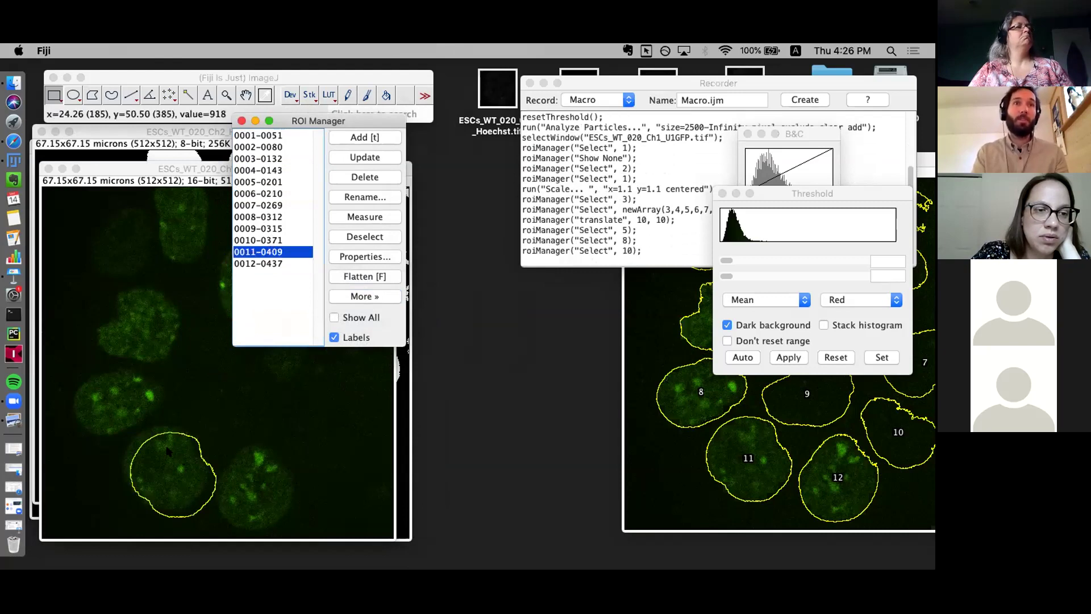
left_click_drag(311, 120, 497, 91)
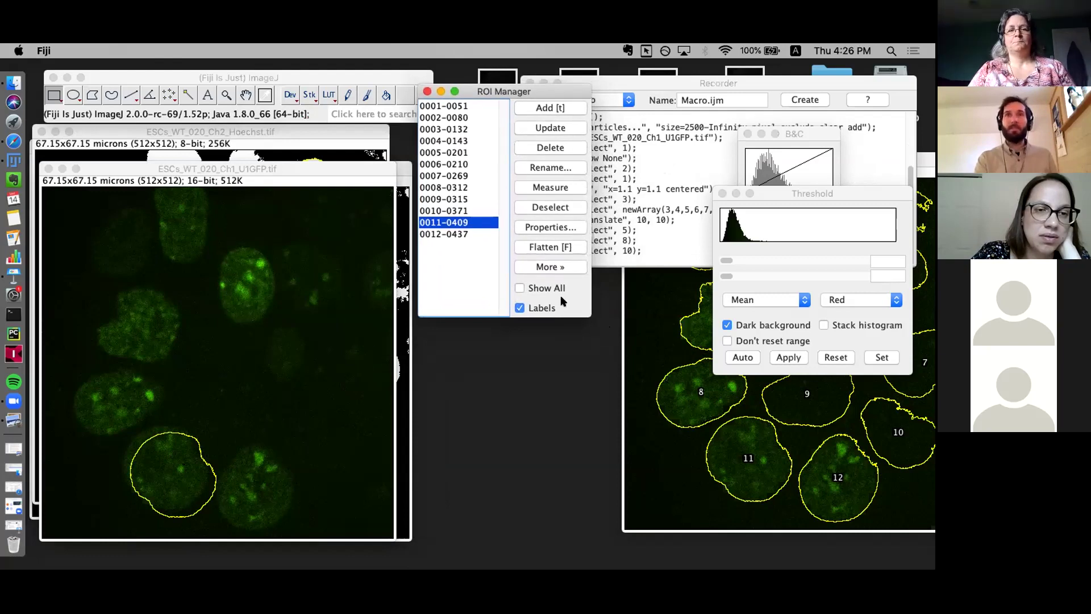
left_click(467, 233)
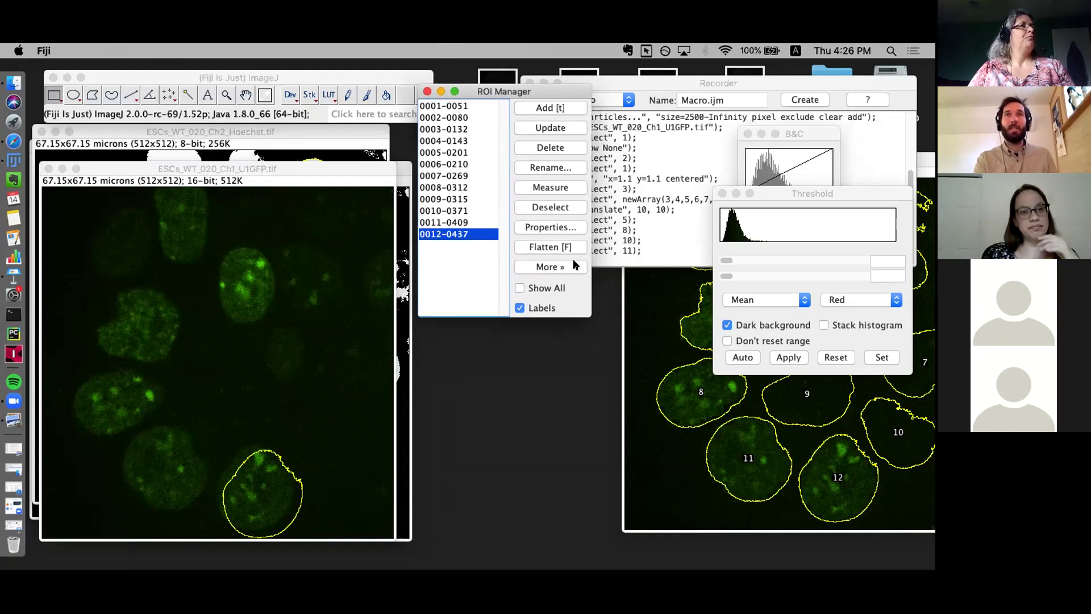
Select ROIs 0001-0051 through 0012-0437 and delete every item from the ROI Manager list.
left_click(554, 267)
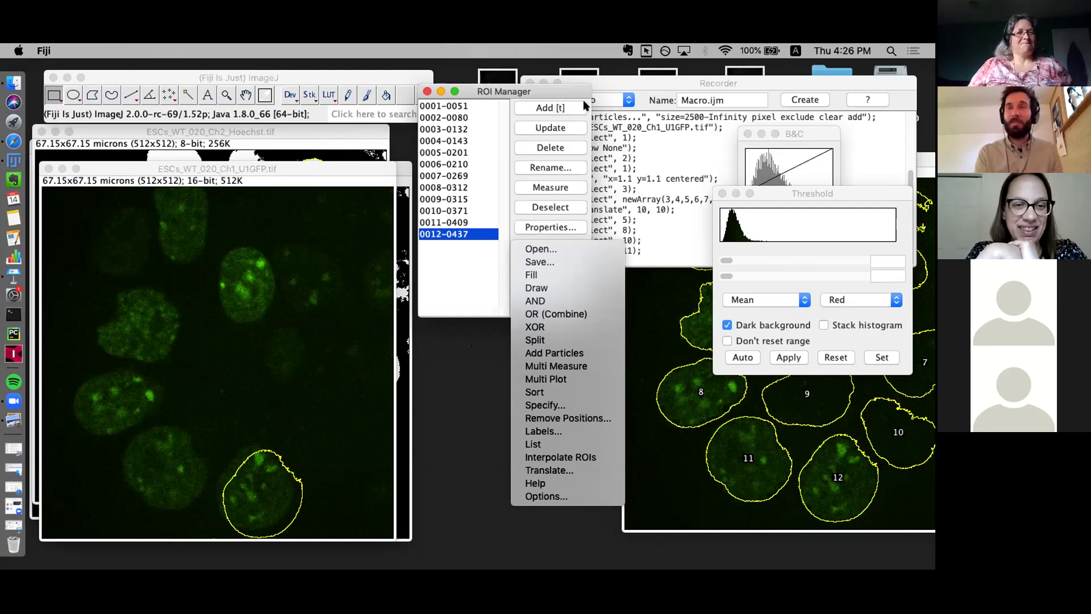
left_click(476, 329)
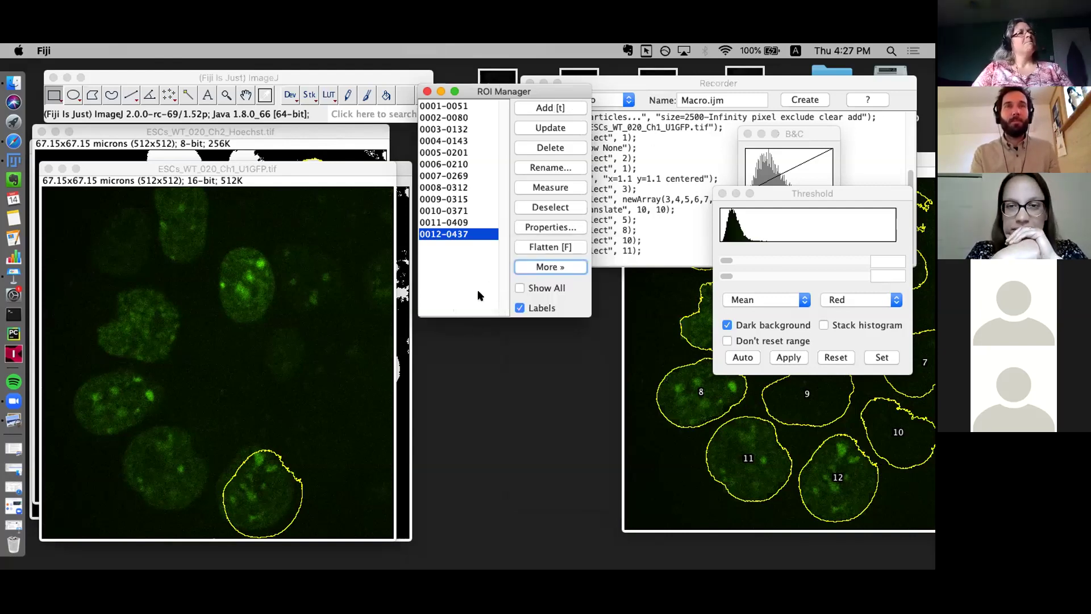
left_click(448, 108, "shift")
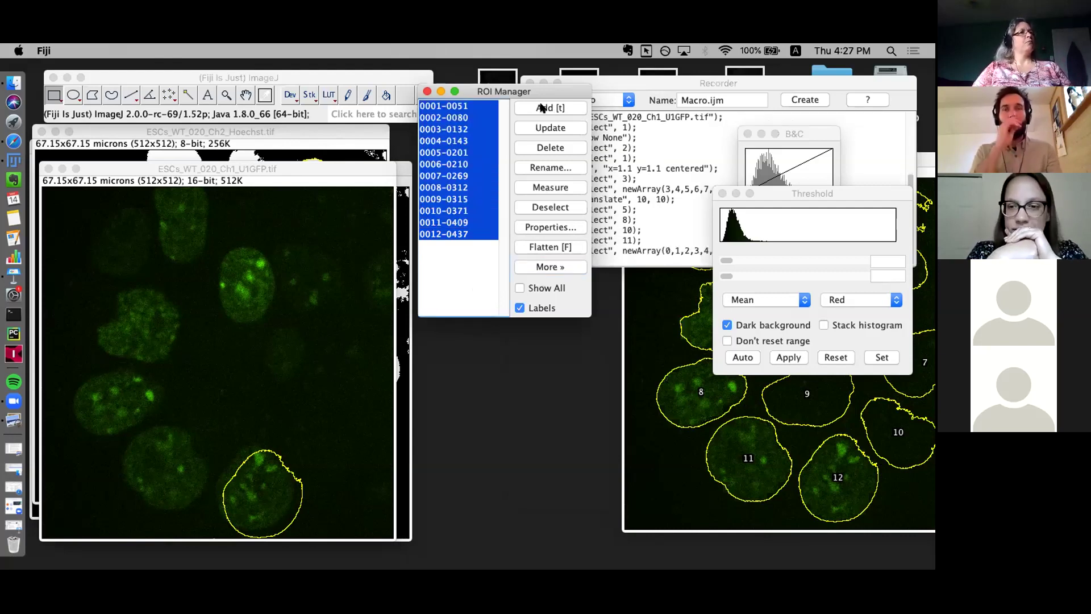
left_click(278, 253)
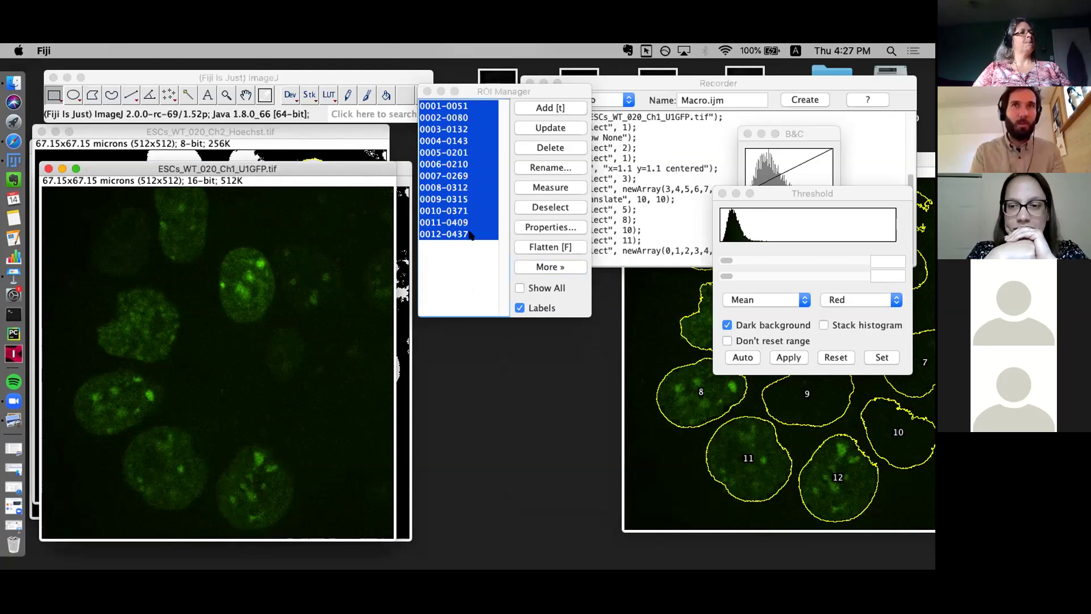
left_click(357, 134)
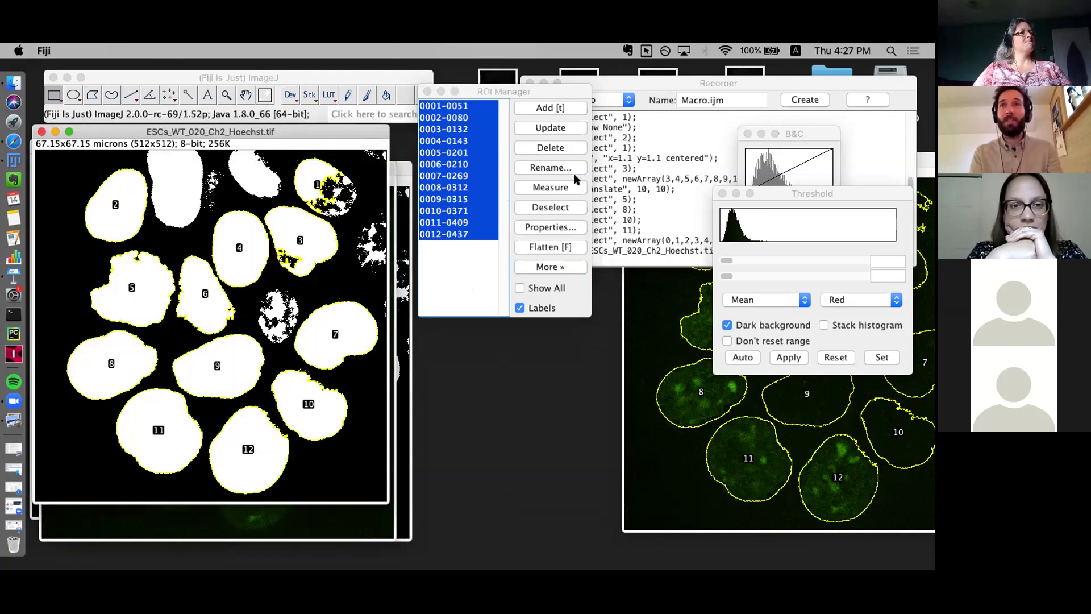
left_click(550, 148)
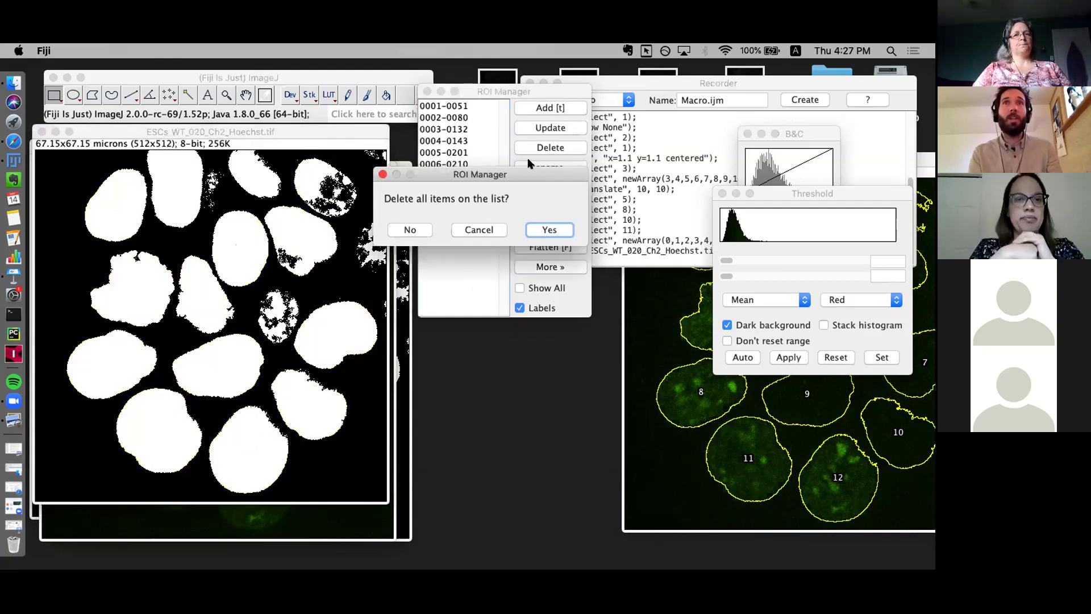
left_click(546, 230)
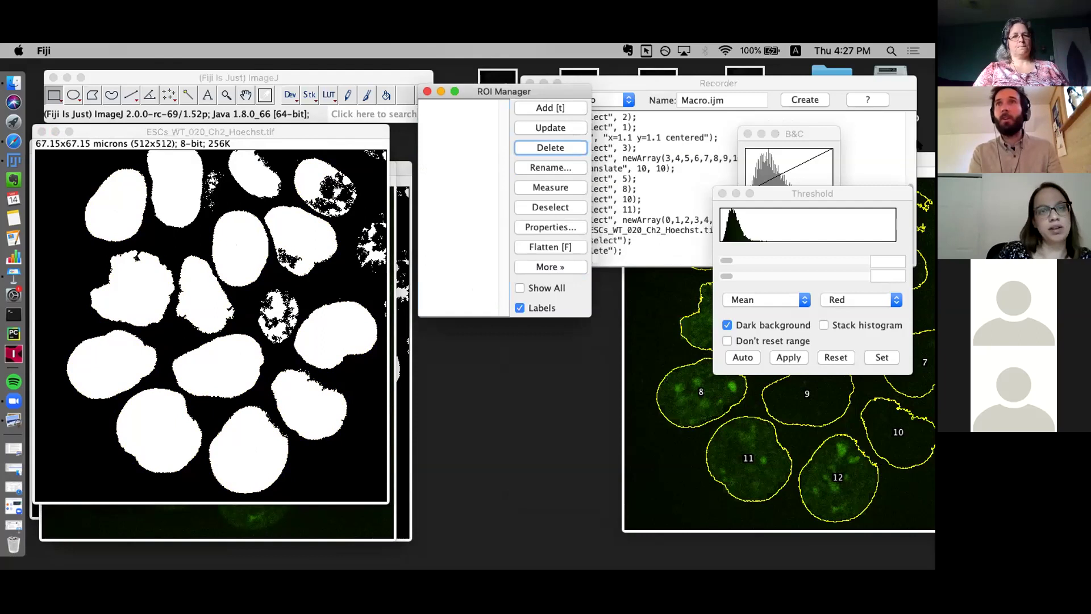
Load the saved ROI set RoiSet_Nuclei_ABIF_workshop.zip from the desktop and select ROI 0003-0132.
left_click_drag(922, 152, 678, 163)
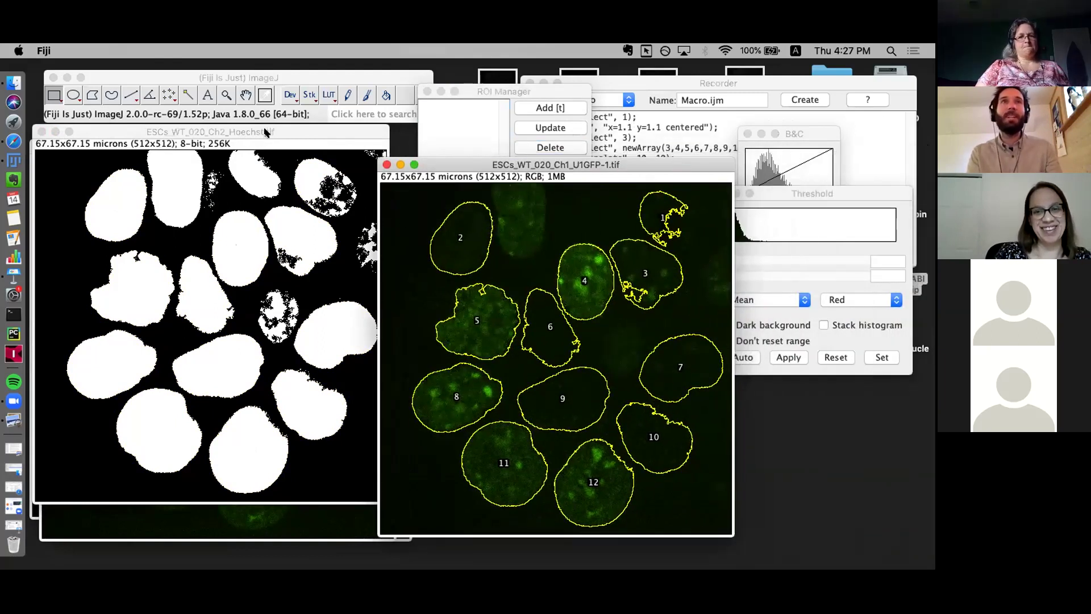
left_click_drag(886, 195, 863, 323)
left_click_drag(889, 285, 279, 101)
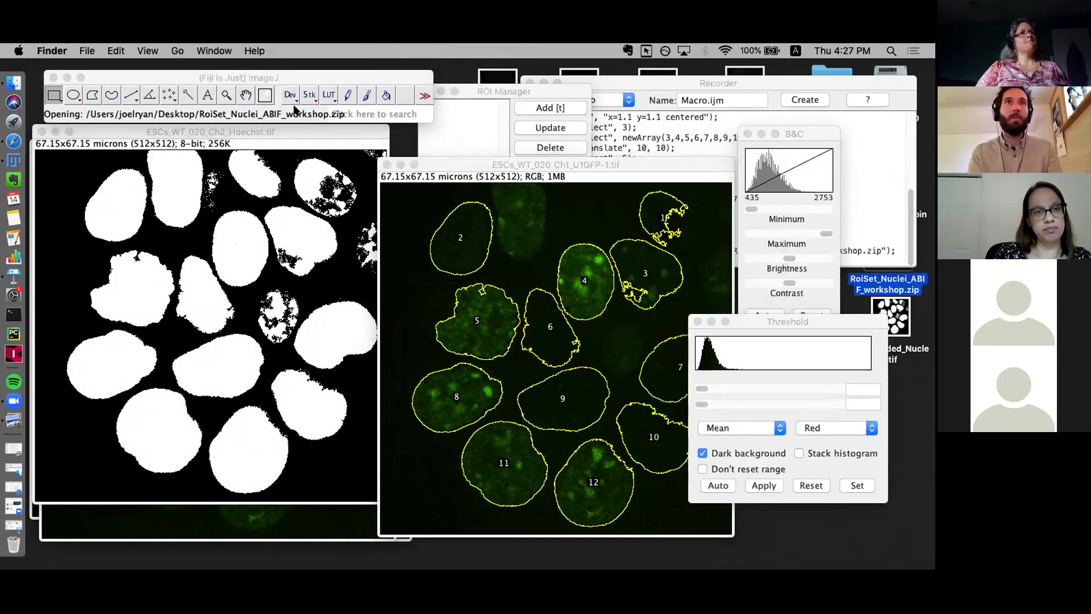
left_click(446, 128)
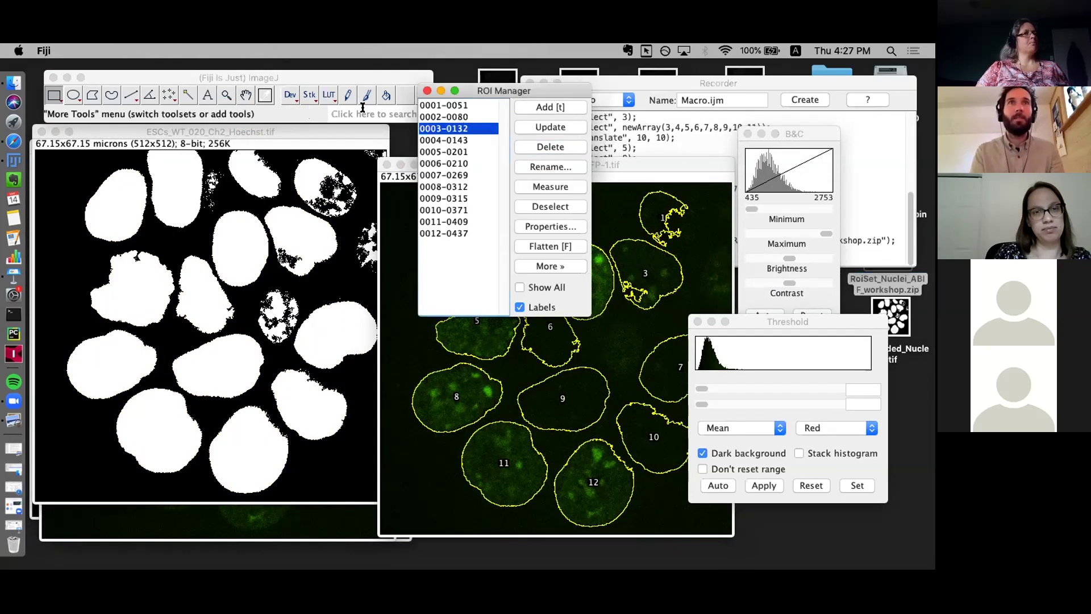
Place the labelled U1GFP-1 image over the Hoechst mask, and close the macro Recorder and Threshold windows.
left_click_drag(629, 165, 310, 150)
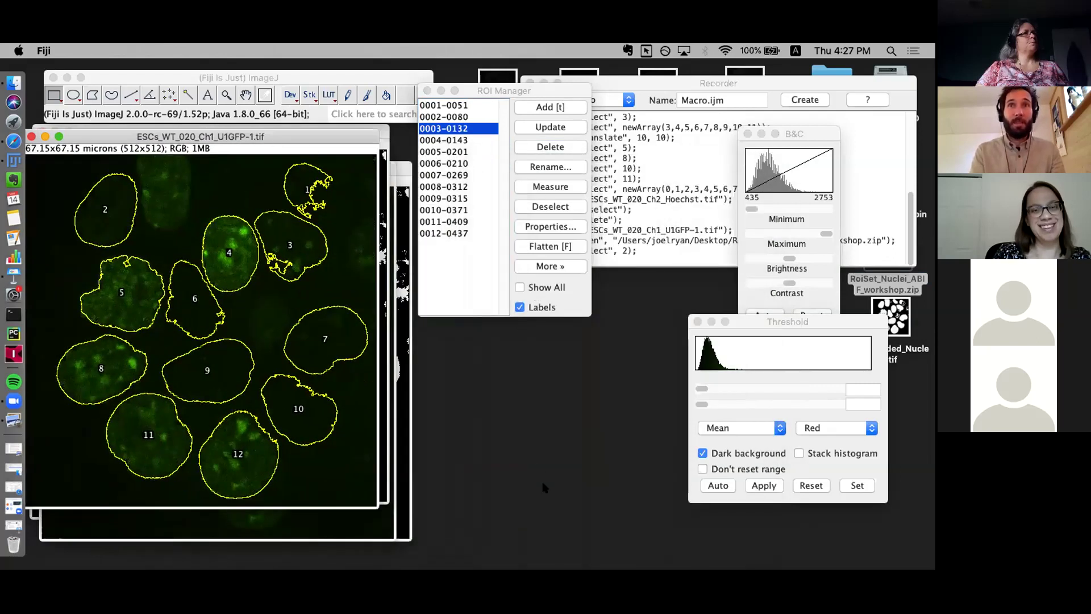
left_click(619, 85)
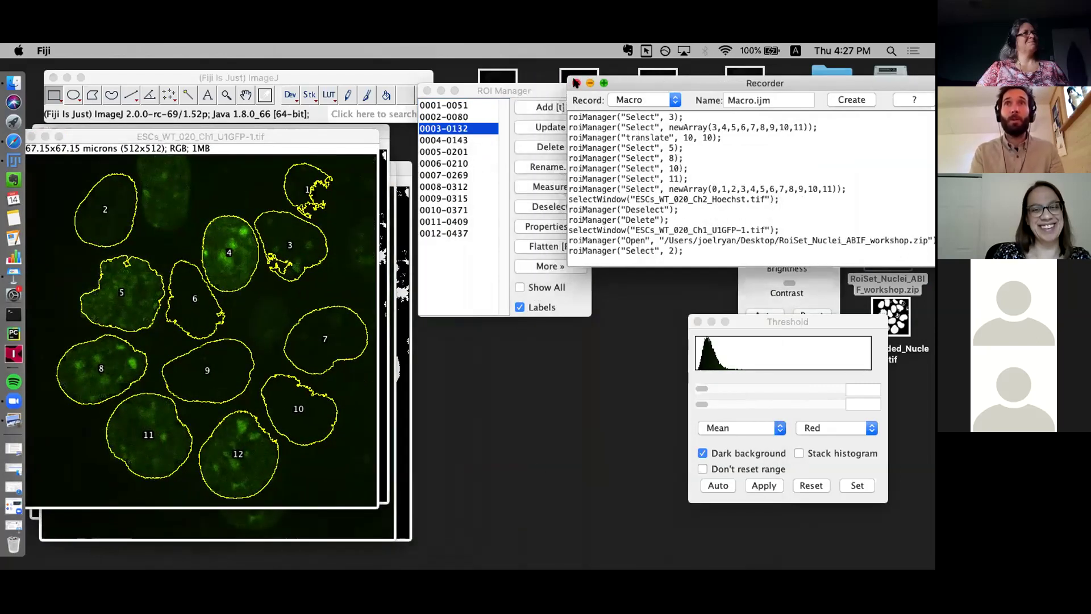
left_click(530, 83)
left_click(698, 322)
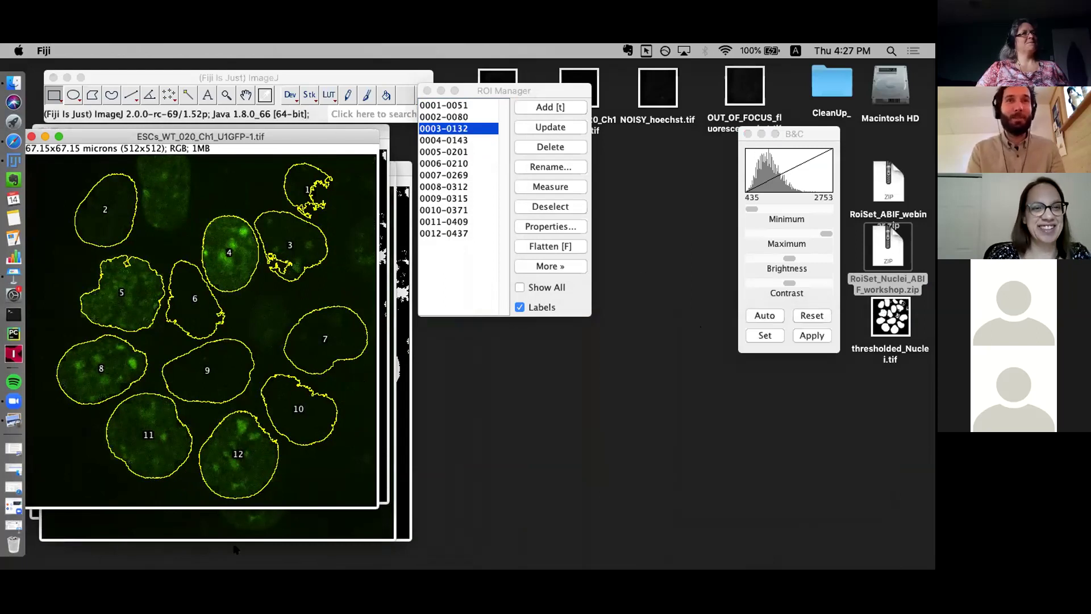
Measure all the nuclei ROIs on the 16-bit U1GFP image and examine the 0004-0143 row in the results.
key("Tab")
left_click_drag(262, 172, 261, 140)
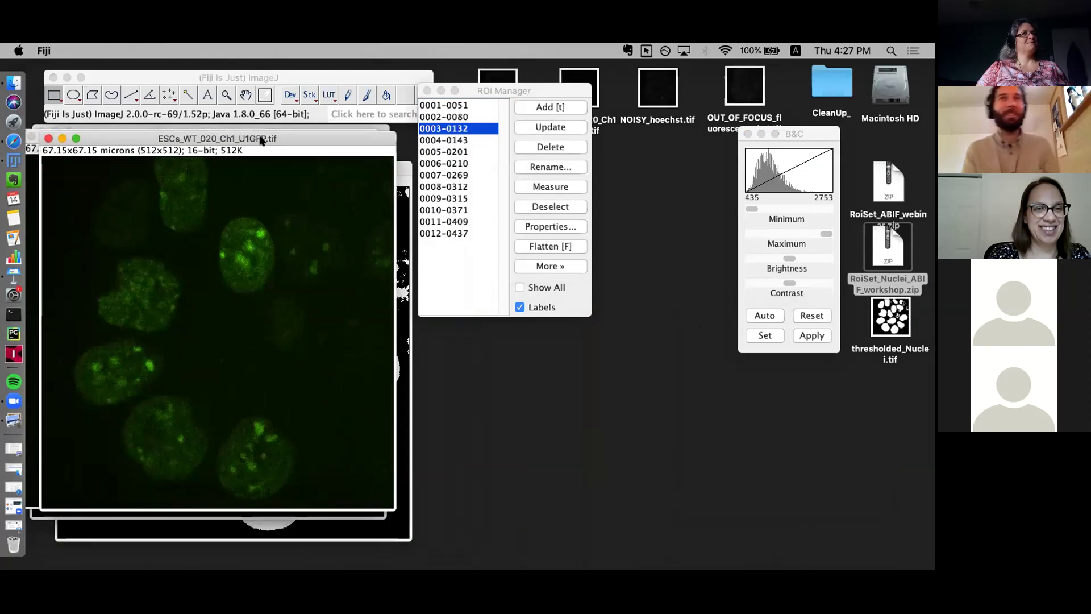
left_click(437, 130)
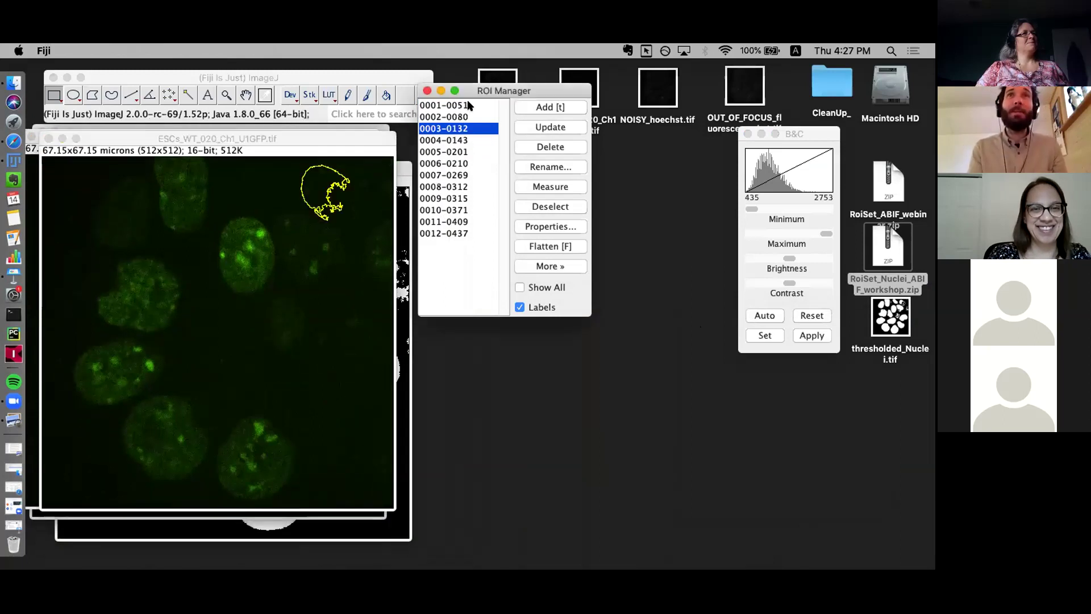
key("super+a")
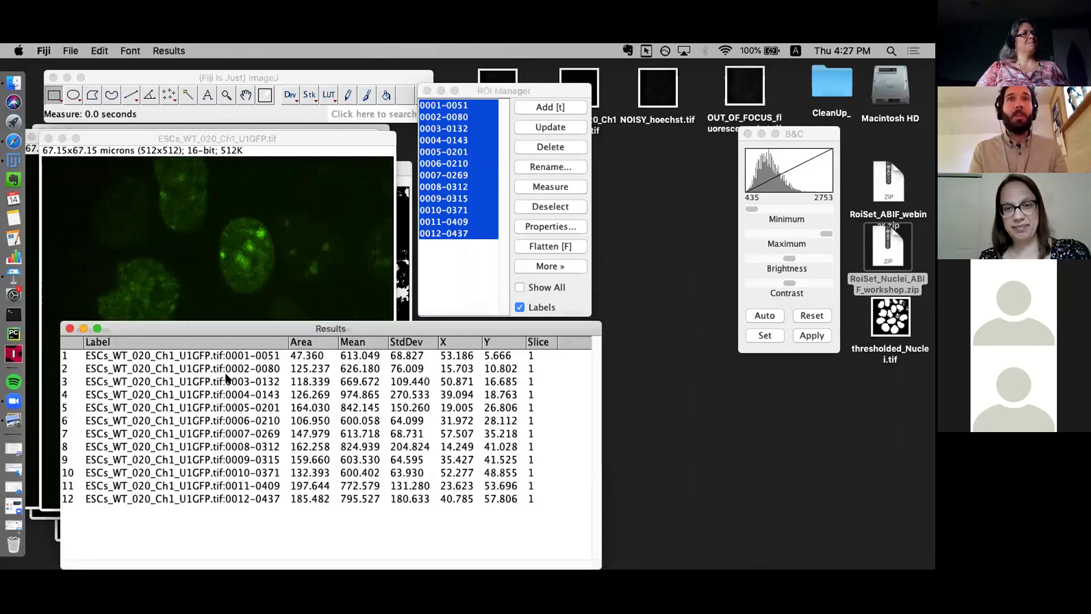
left_click_drag(336, 328, 573, 207)
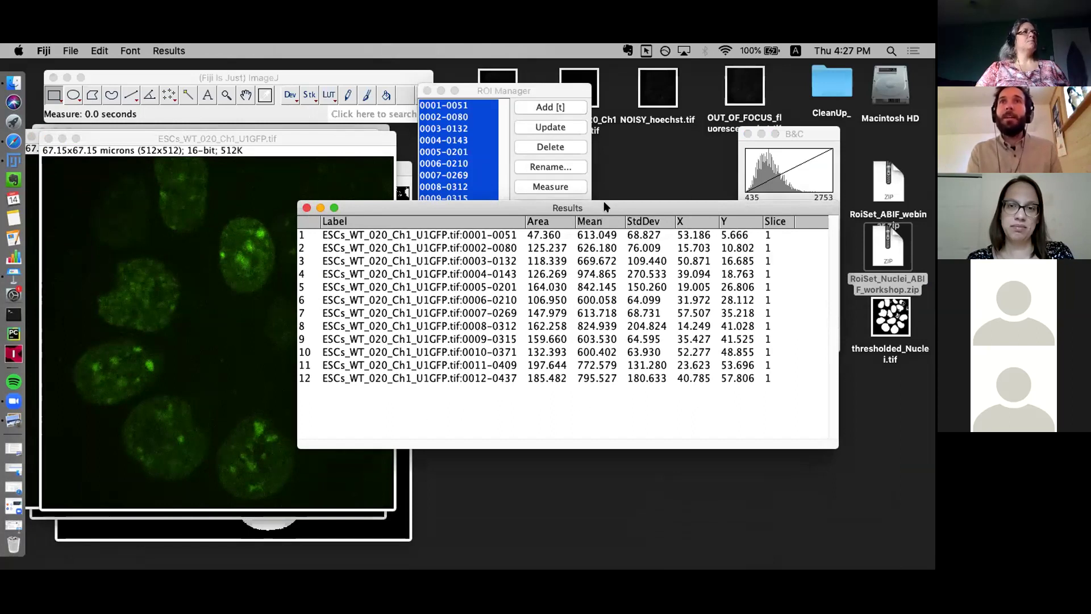
left_click_drag(603, 205, 626, 206)
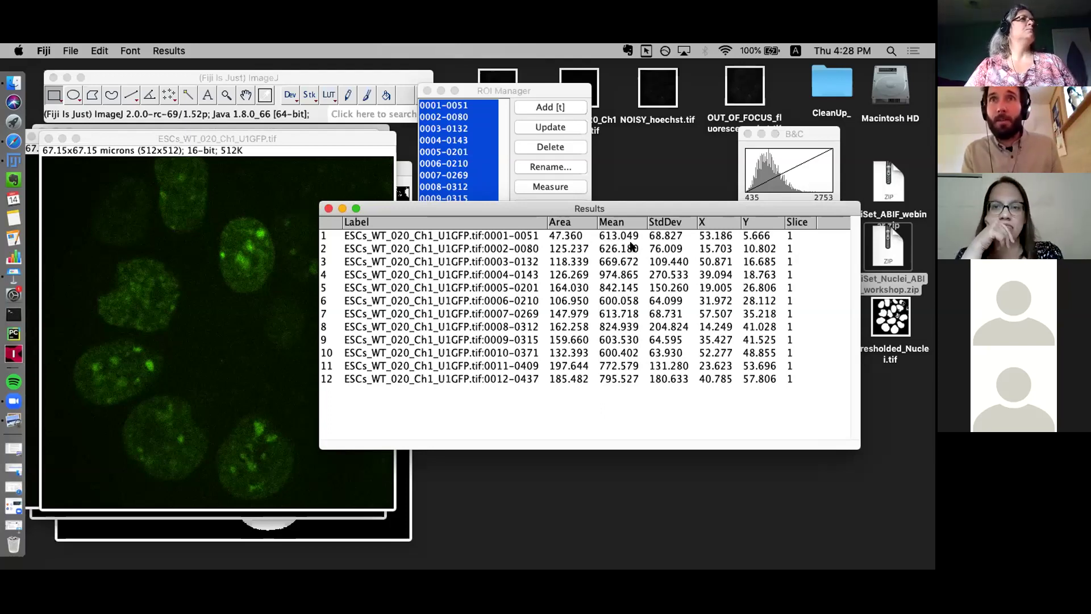
left_click(377, 248)
left_click(371, 273)
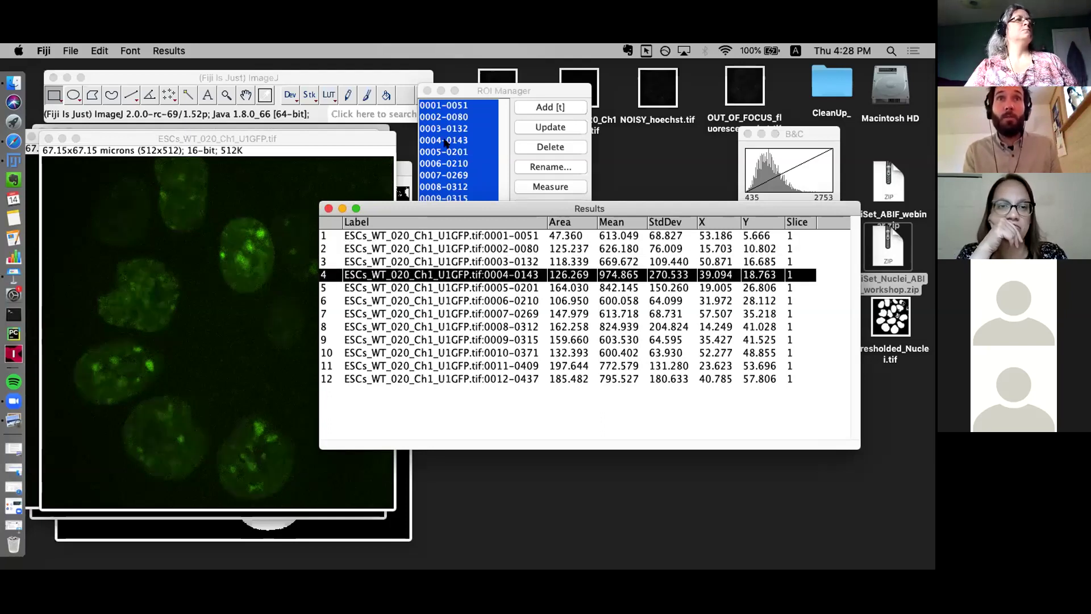
Clear all measurement rows from the Results table.
left_click(480, 91)
left_click(447, 378)
left_click(458, 235, "shift")
key("BackSpace")
Measure only ROIs 0002-0080 and 0004-0143 on the U1GFP image.
left_click(476, 116)
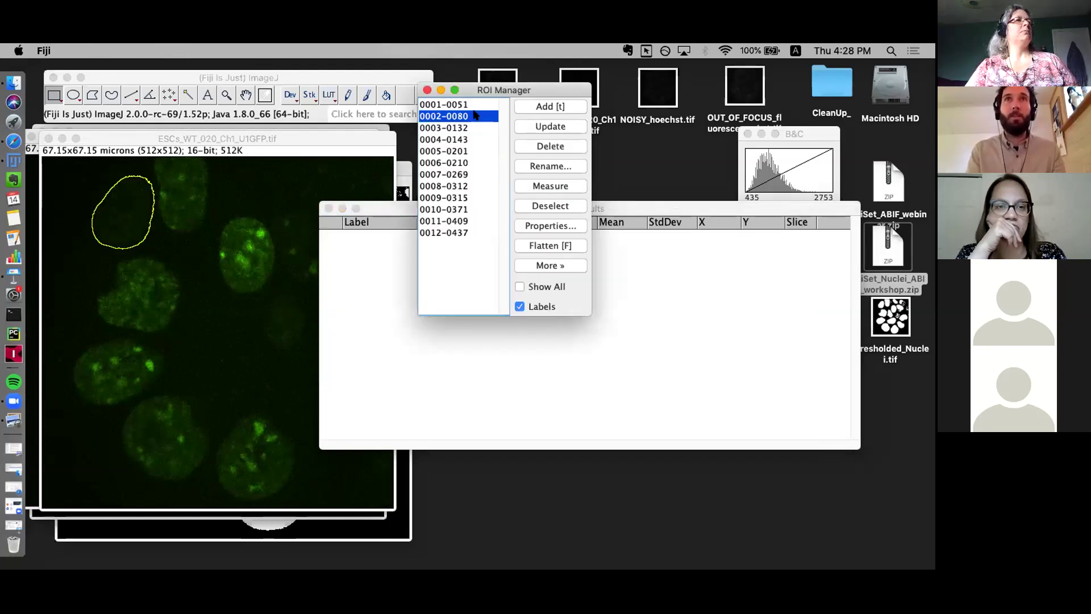
left_click(535, 186)
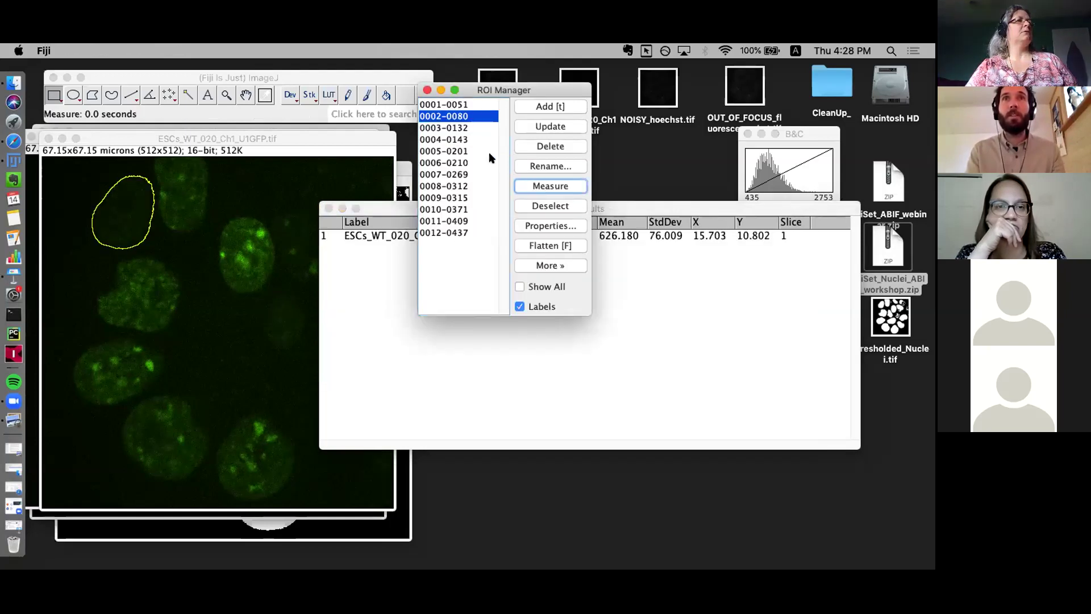
left_click(462, 140)
left_click(537, 186)
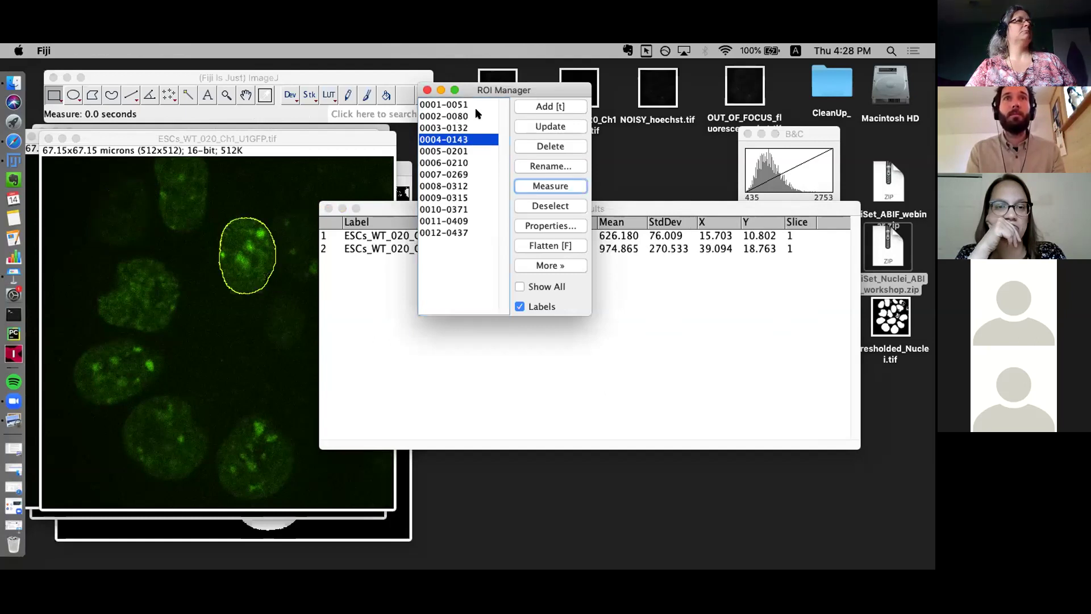
Move the ROI Manager clear of the Results table and compare the mean intensities of nuclei 0002-0080 and 0004-0143.
left_click_drag(500, 89, 645, 87)
left_click(609, 116)
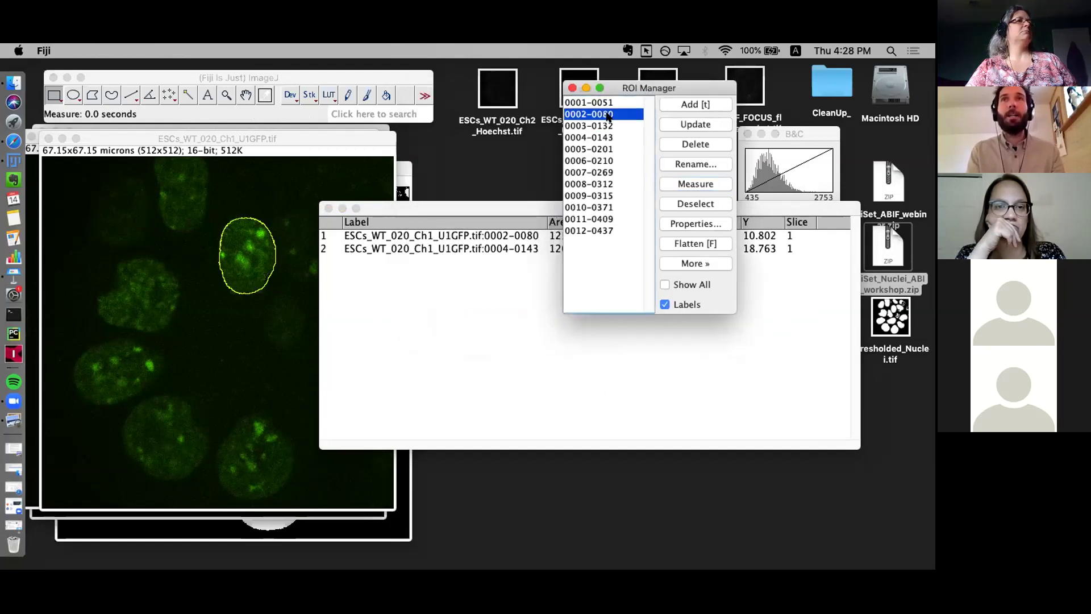
left_click(602, 138)
left_click_drag(642, 84, 834, 94)
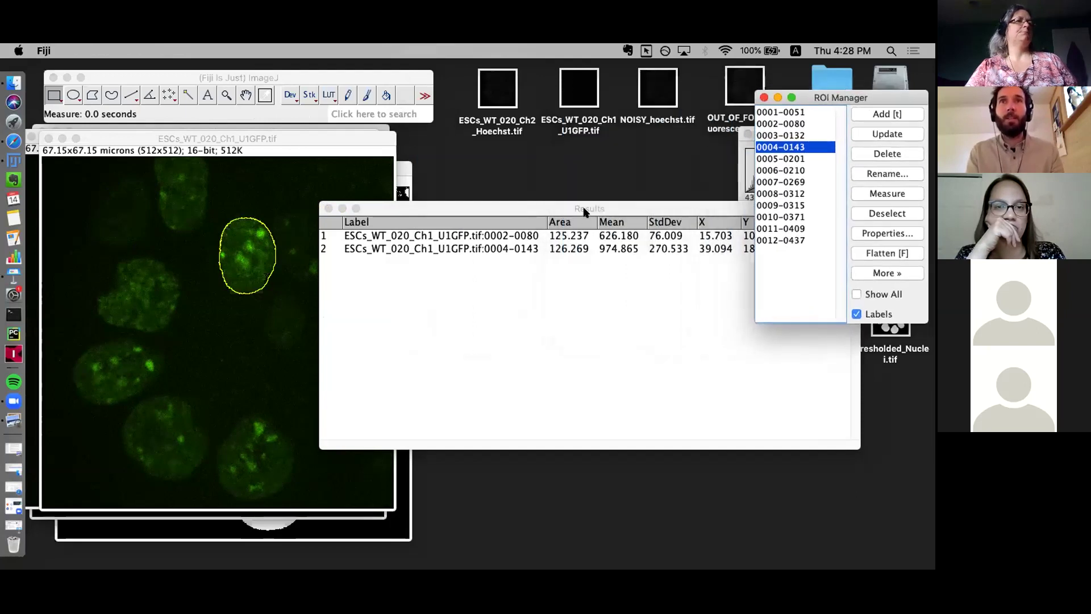
left_click_drag(585, 212, 532, 208)
left_click(575, 238)
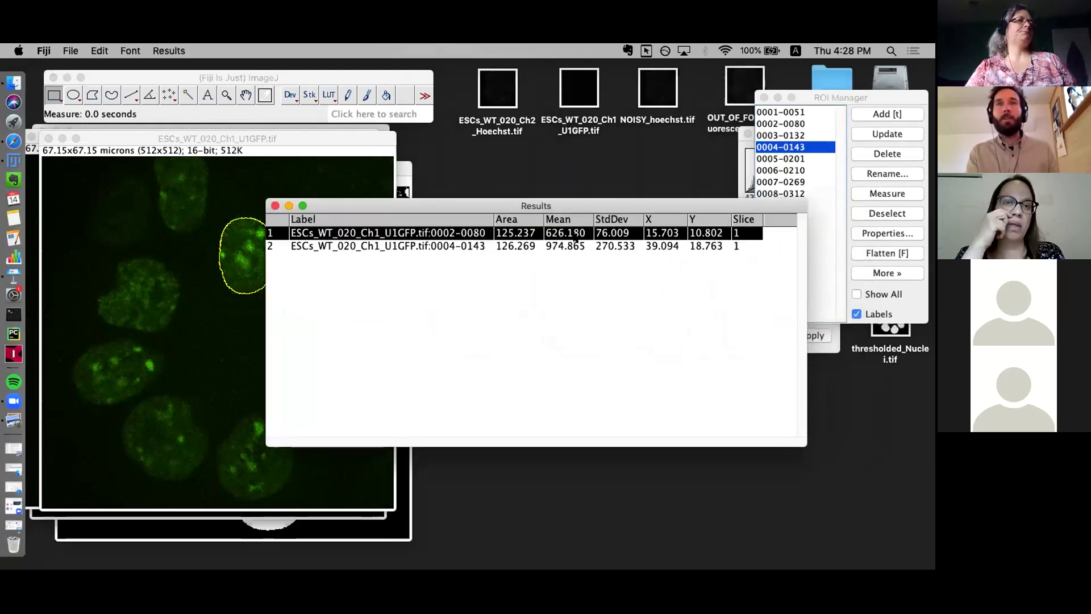
left_click(570, 246)
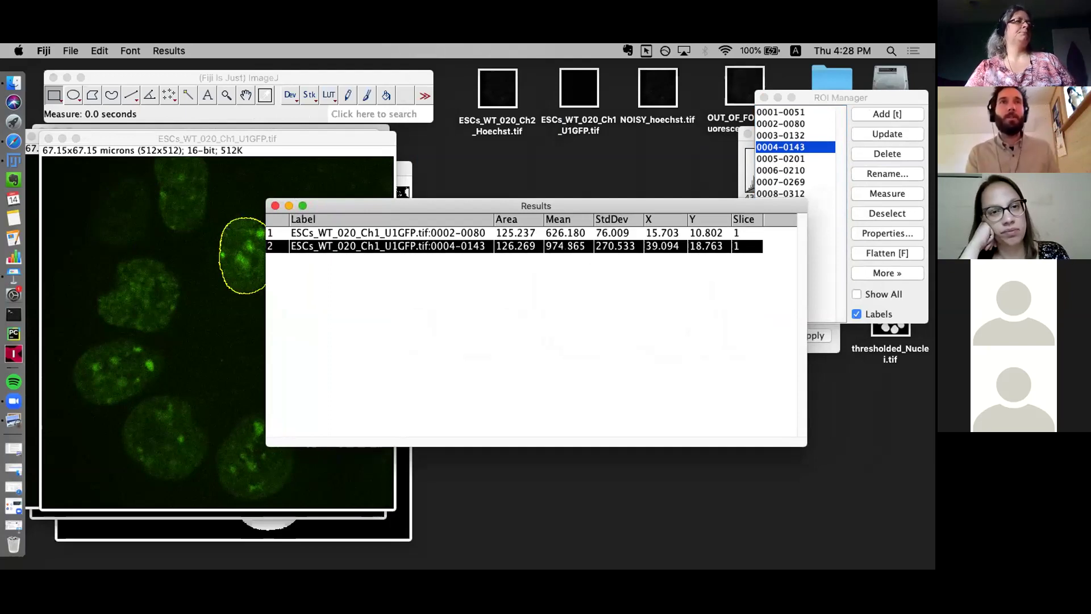
left_click(562, 238)
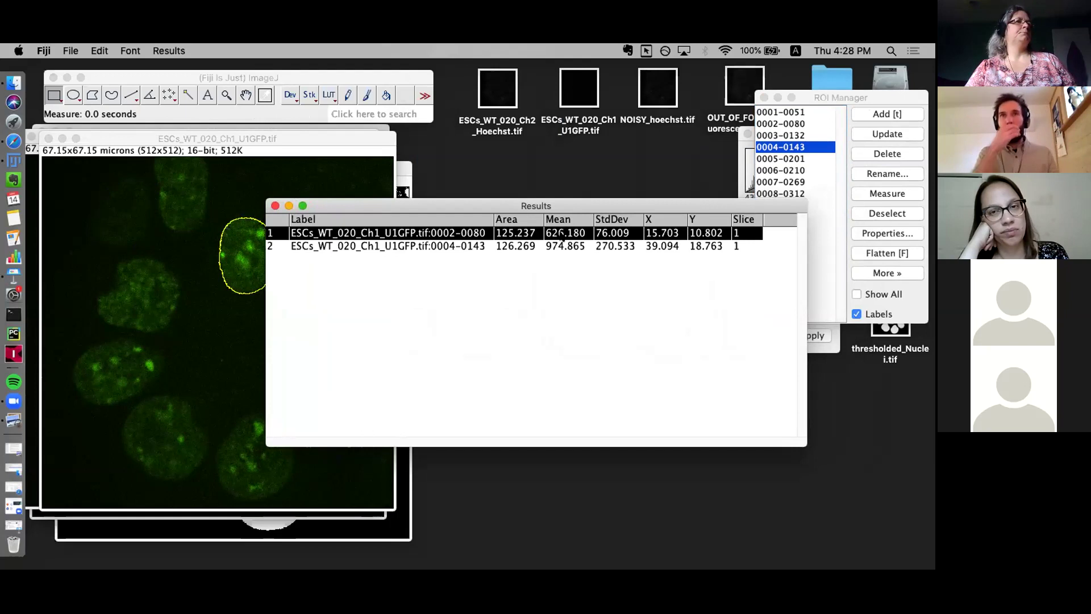
left_click(562, 248)
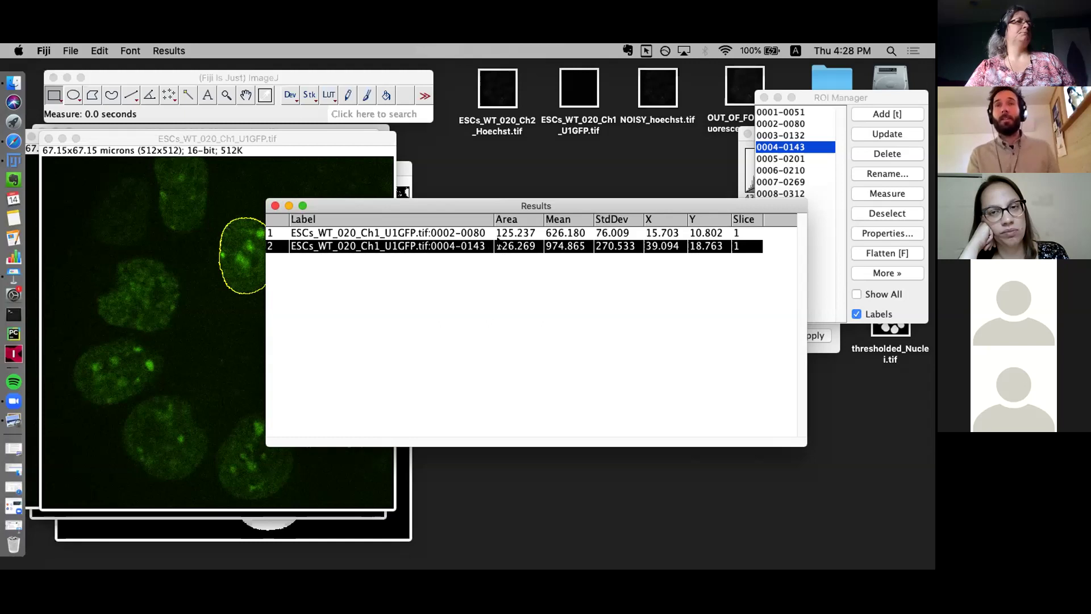
left_click(561, 233)
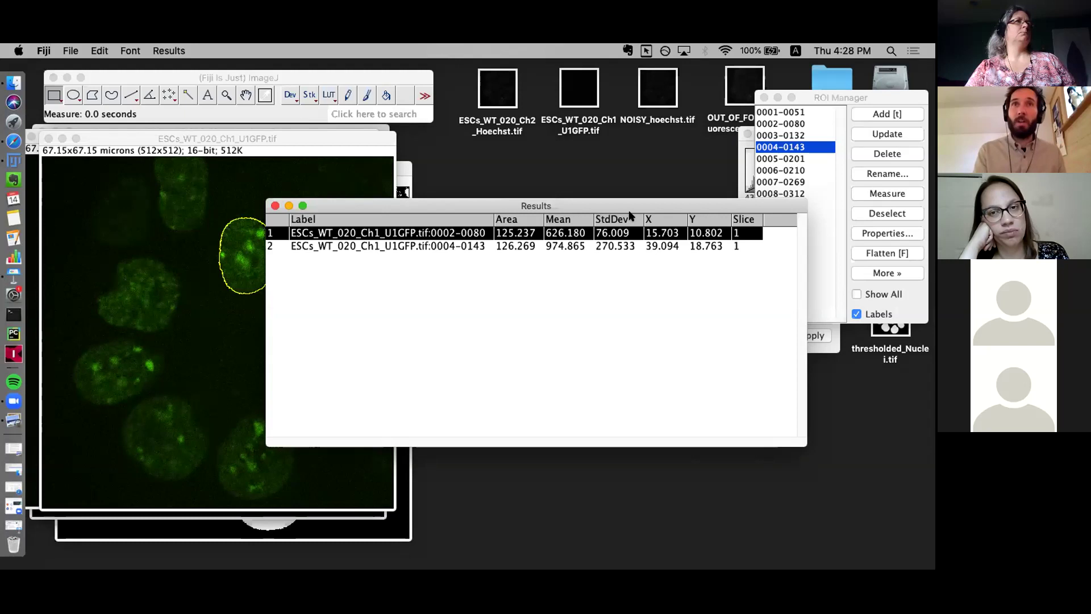
Draw a background rectangle about 6.8 by 7.7 microns in the empty area between nuclei on the U1GFP image and measure it.
left_click_drag(604, 209, 700, 207)
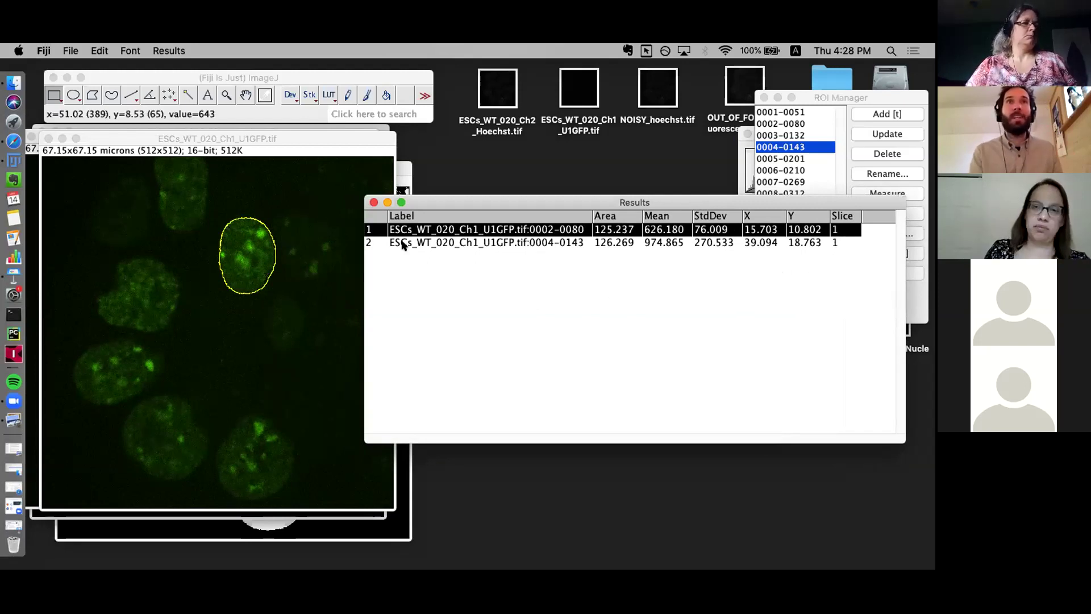
left_click(340, 151)
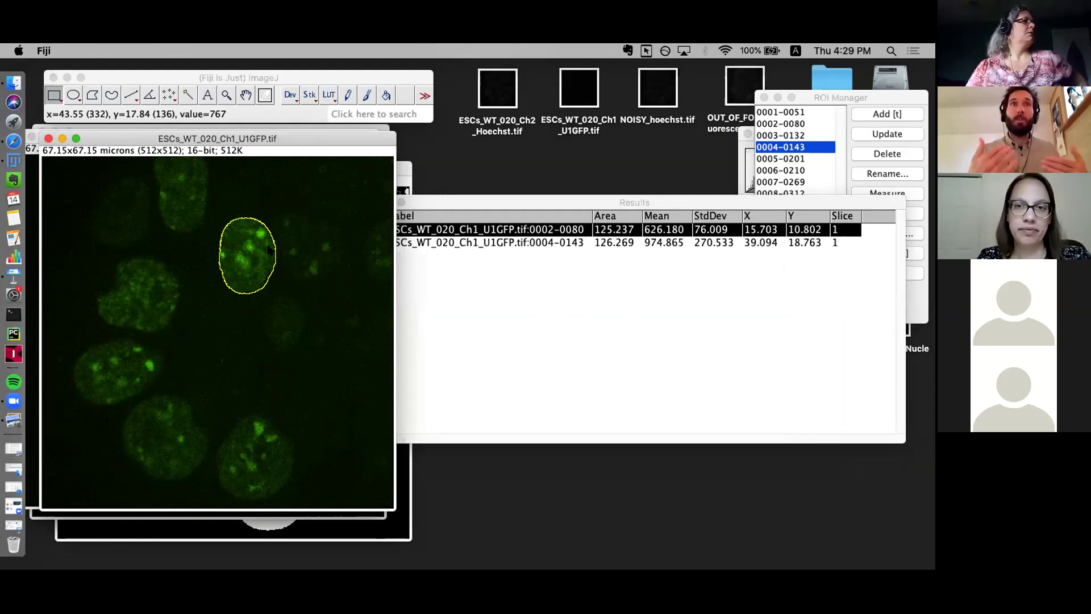
left_click(208, 334)
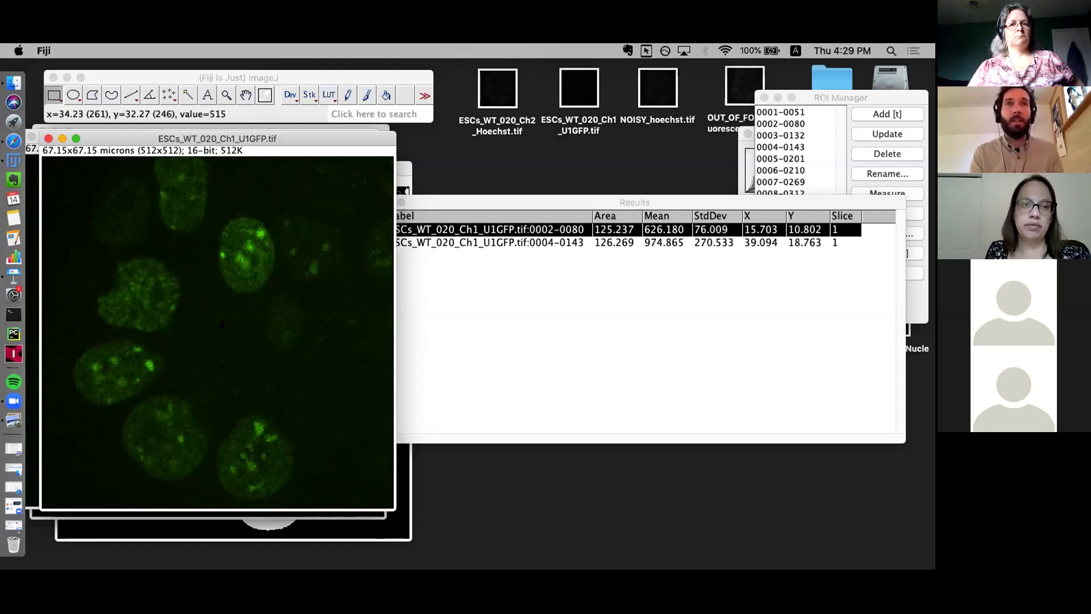
left_click_drag(194, 288, 204, 318)
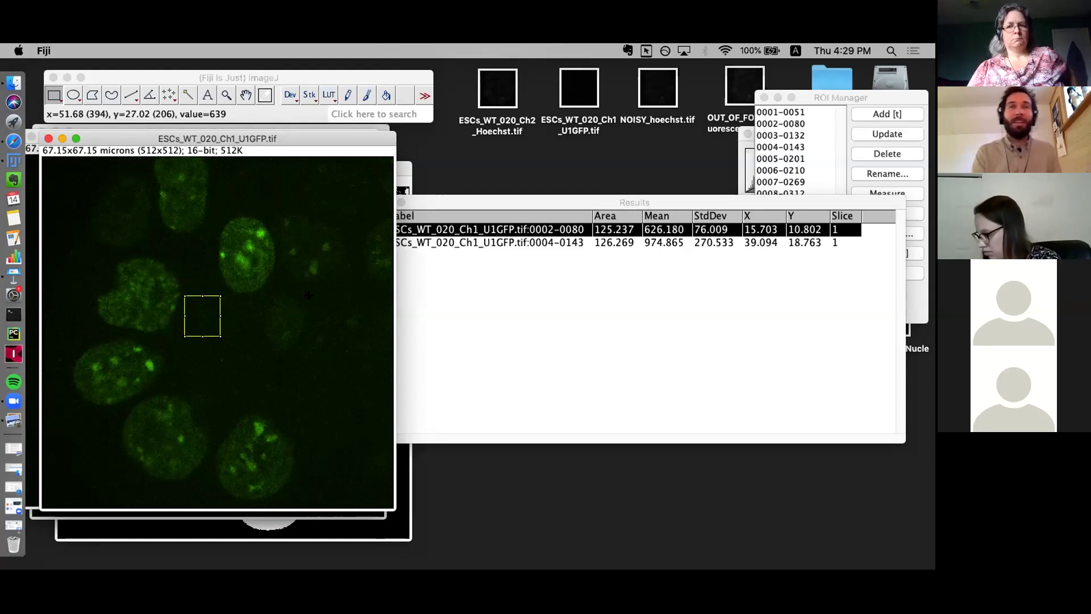
key("m")
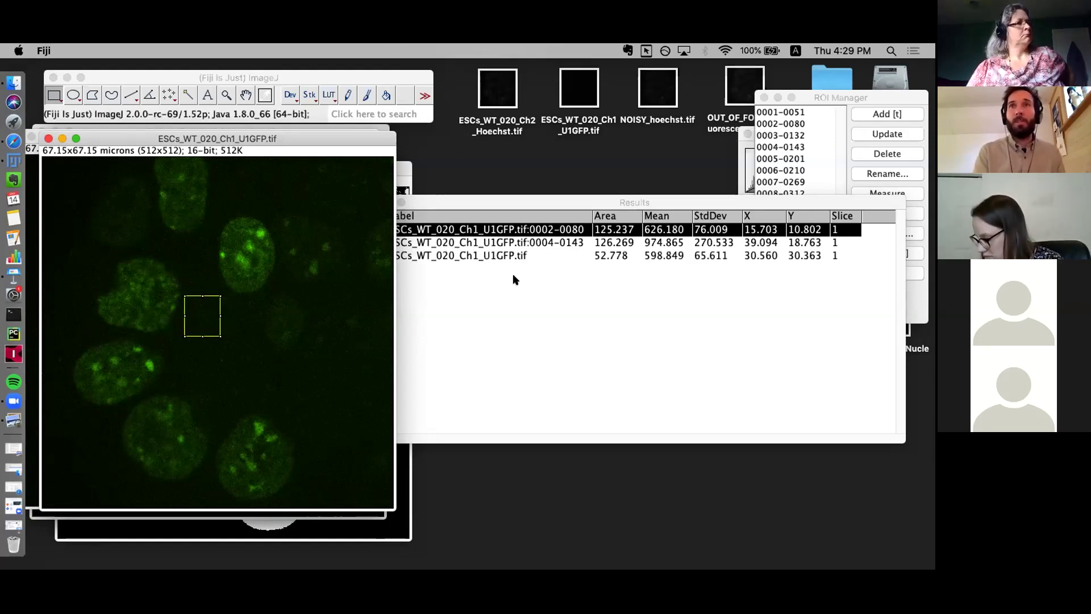
Move the background rectangle to the empty area above nucleus 0004-0143, measure it, and clear the selection from the U1GFP image.
left_click_drag(203, 318, 236, 192)
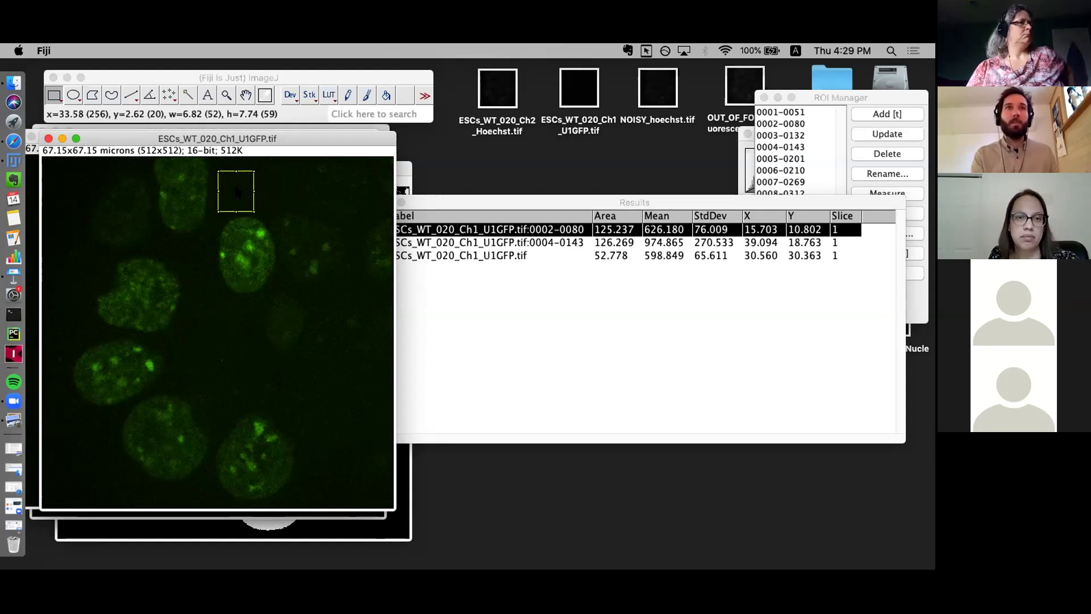
key("m")
left_click_drag(654, 254, 652, 268)
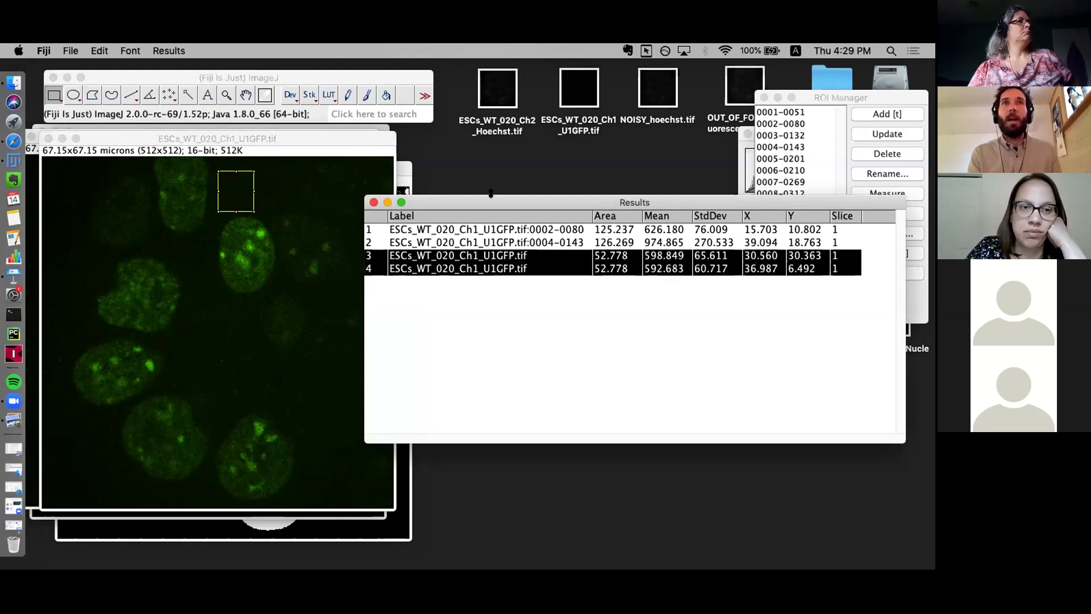
left_click_drag(486, 202, 487, 186)
left_click(290, 195)
left_click(290, 195)
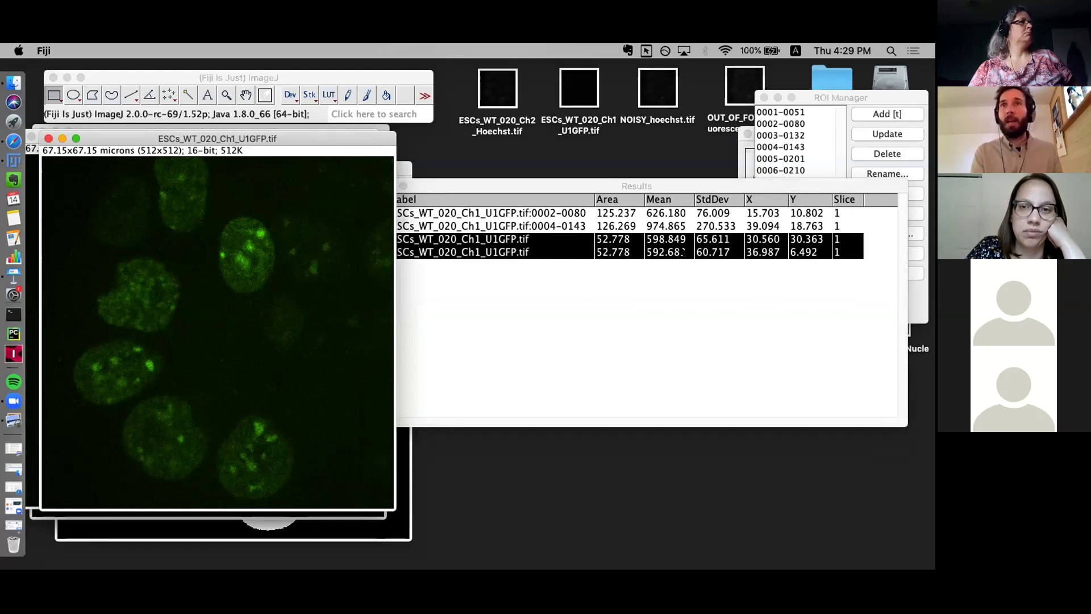
Compare the mean intensities of nuclei 0002-0080 and 0004-0143 with the background measurements in the Results table.
left_click(677, 213)
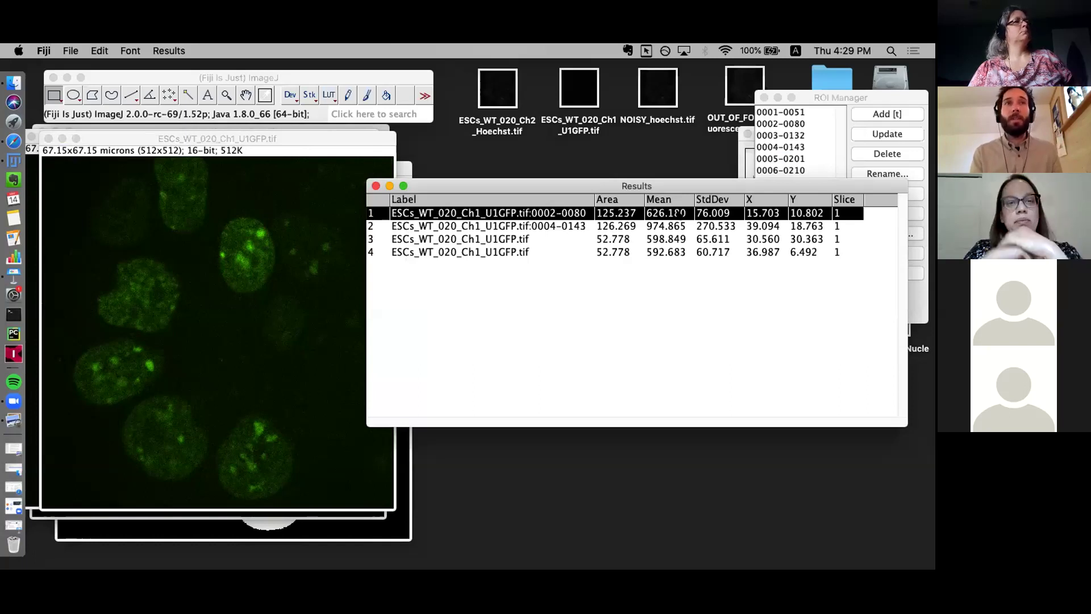
left_click(676, 226)
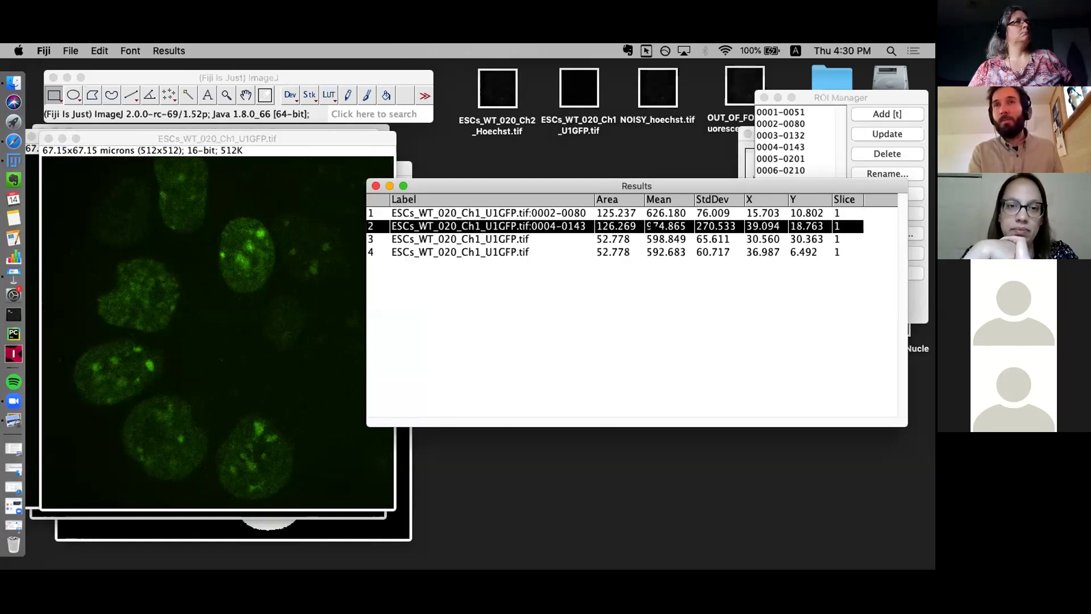
left_click(664, 210)
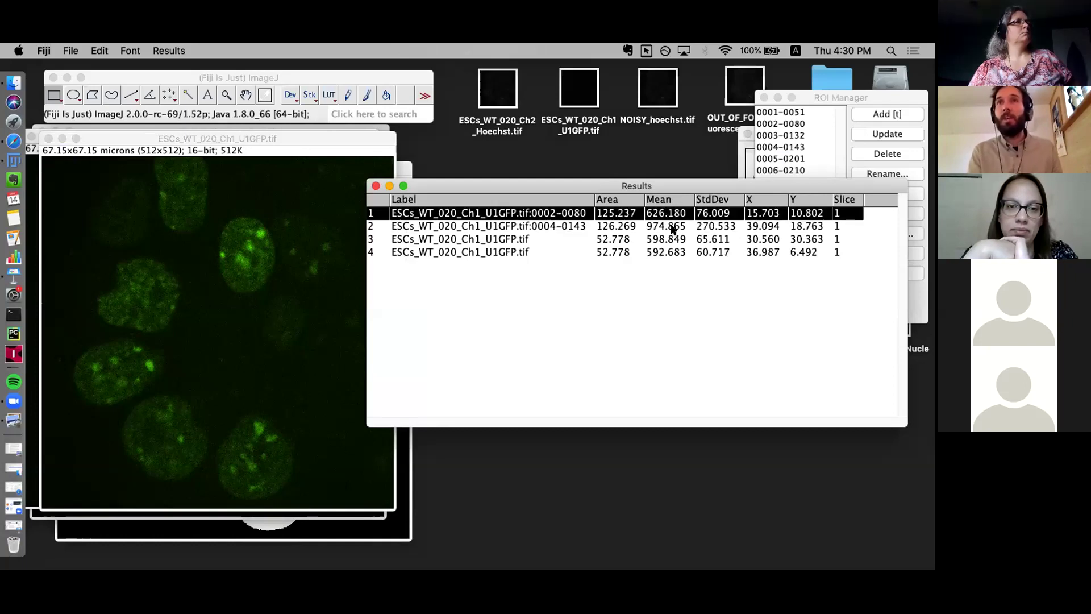
left_click(662, 250)
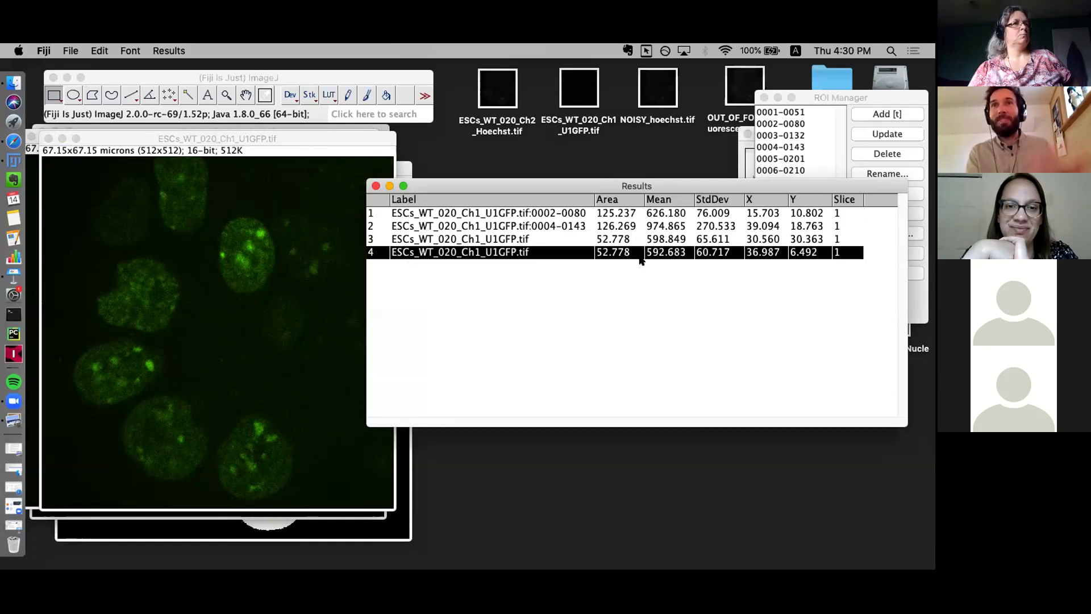
left_click(655, 214)
left_click(651, 227)
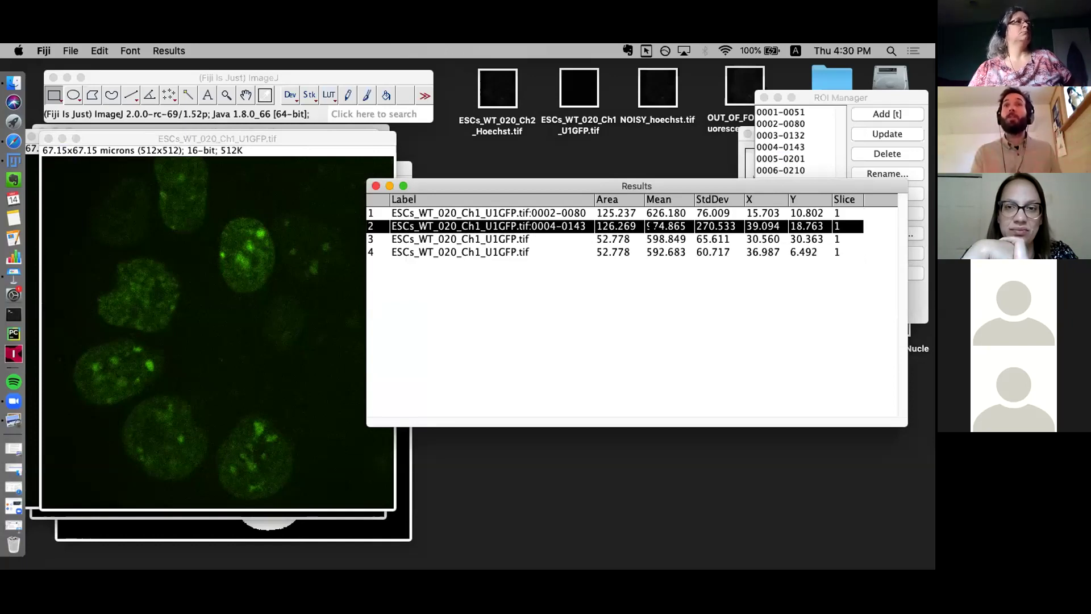
left_click_drag(661, 213, 664, 226)
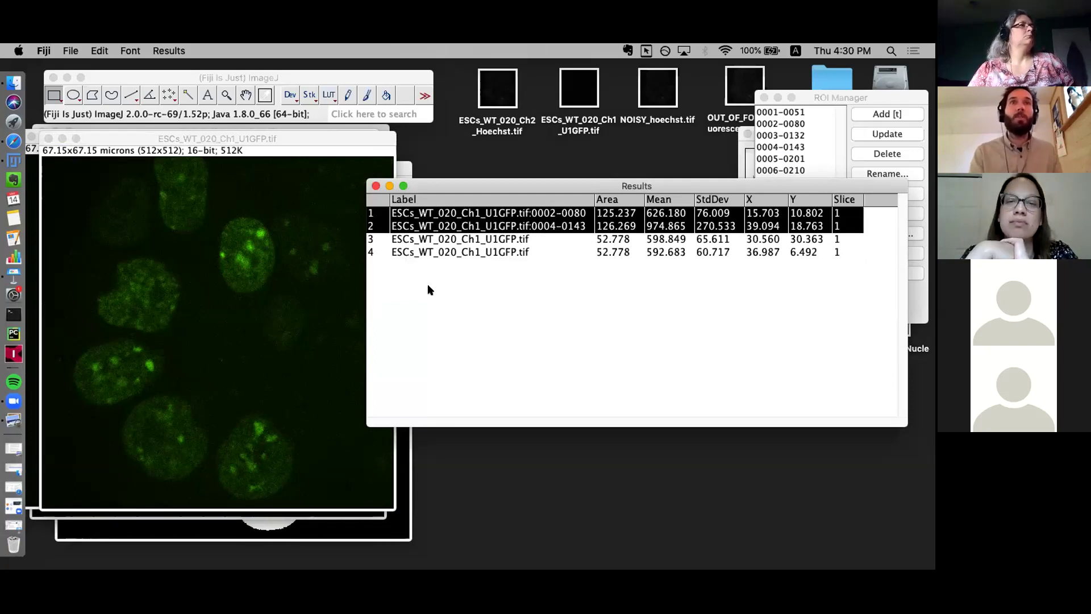
Outline a narrow background rectangle in the gap between nuclei on the U1GFP image and clear the selection.
left_click(188, 300)
mouse_move(200, 279)
left_mouse_down()
mouse_move(223, 328)
mouse_move(200, 315)
left_mouse_up()
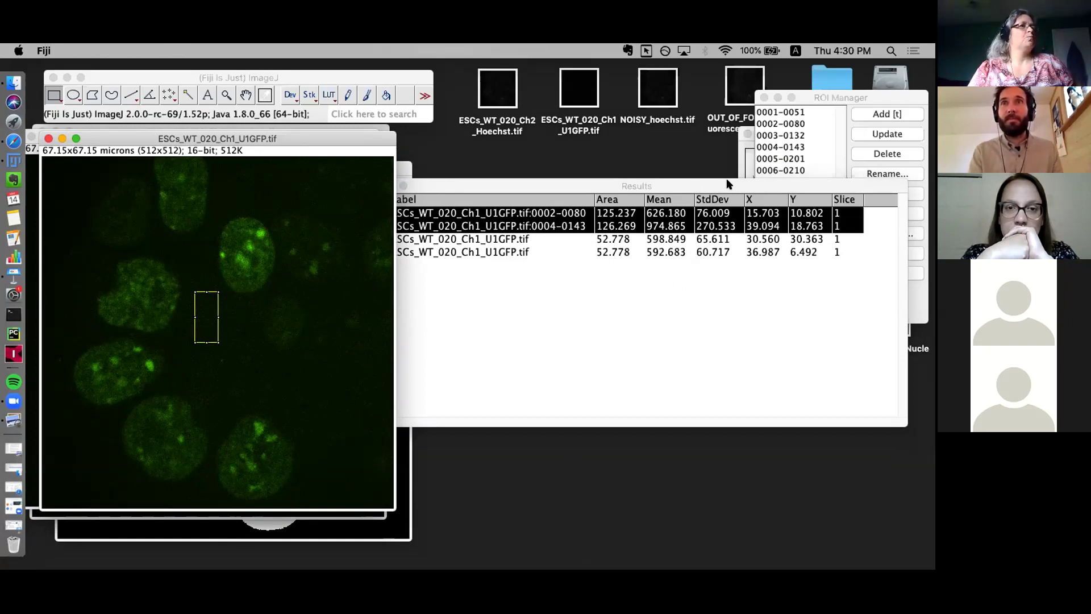
left_click(327, 349)
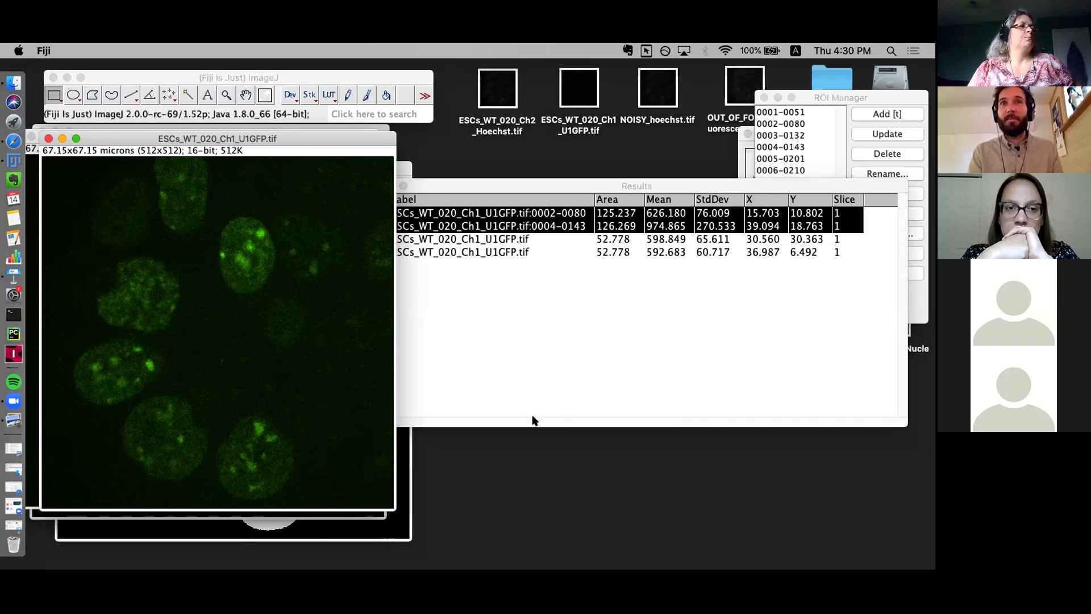
Move the Results table clear of the ROI Manager and make its window slightly smaller.
left_click_drag(569, 185, 416, 186)
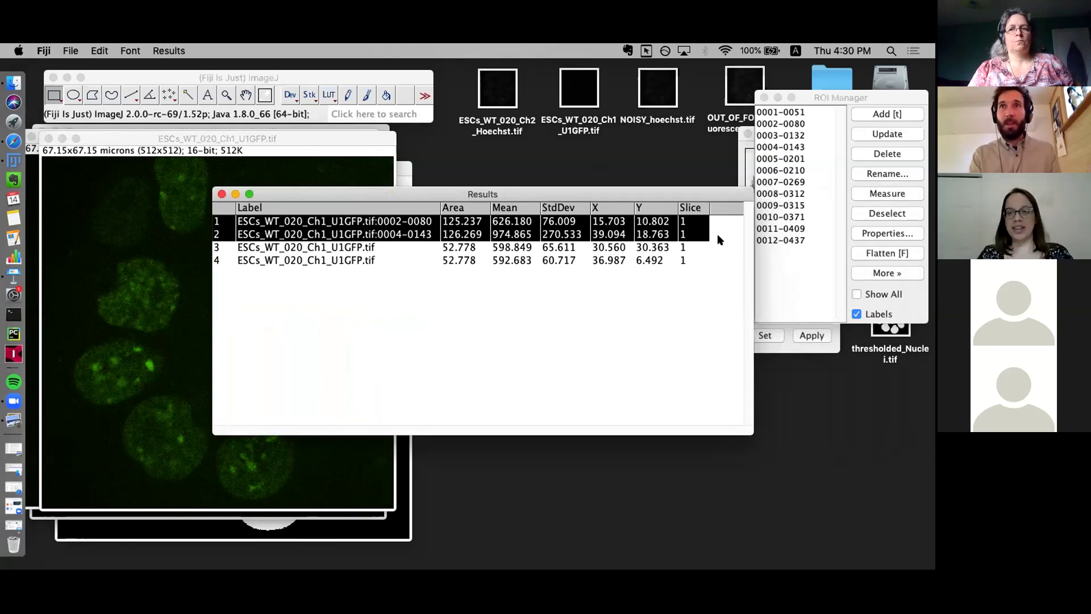
left_click_drag(717, 193, 673, 151)
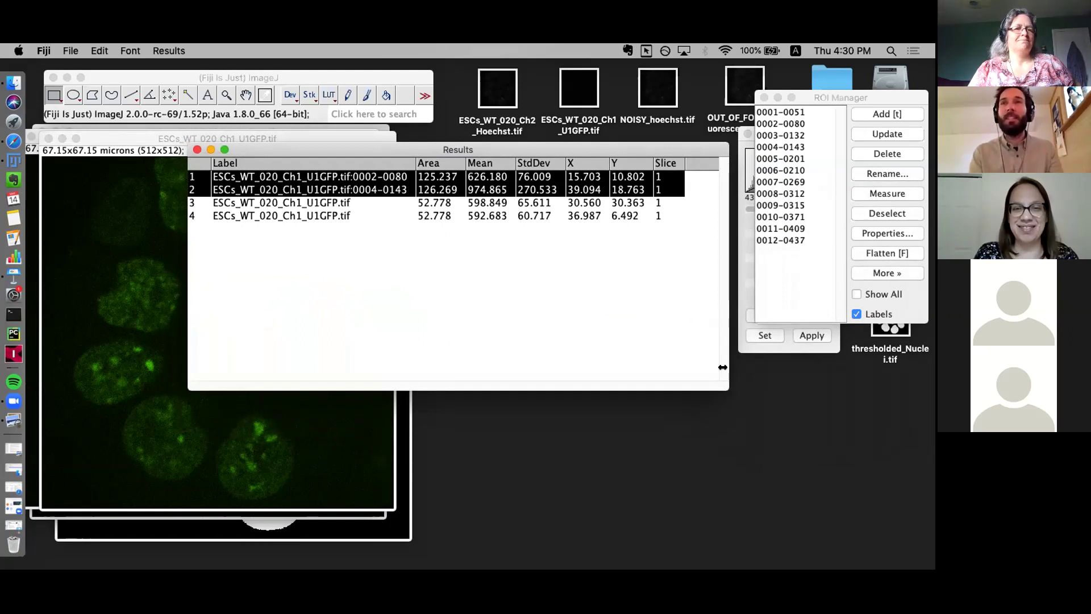
left_click_drag(721, 382, 699, 372)
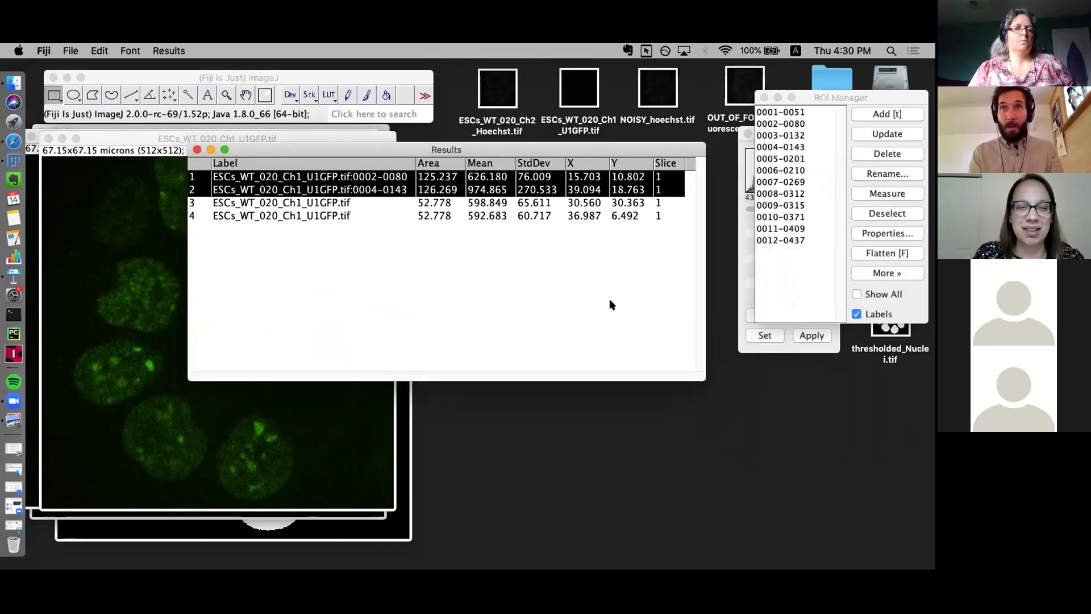
left_click_drag(407, 149, 423, 180)
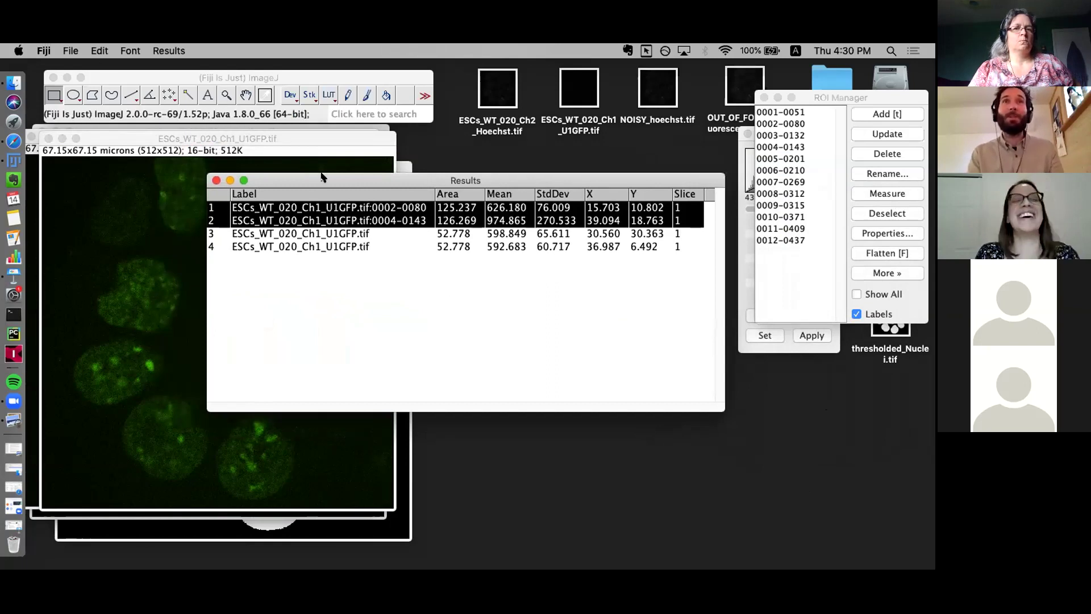
left_click_drag(321, 179, 250, 138)
Copy all four measurement rows of the Results table to the clipboard.
left_click(443, 193)
left_click(448, 179)
left_click(451, 166)
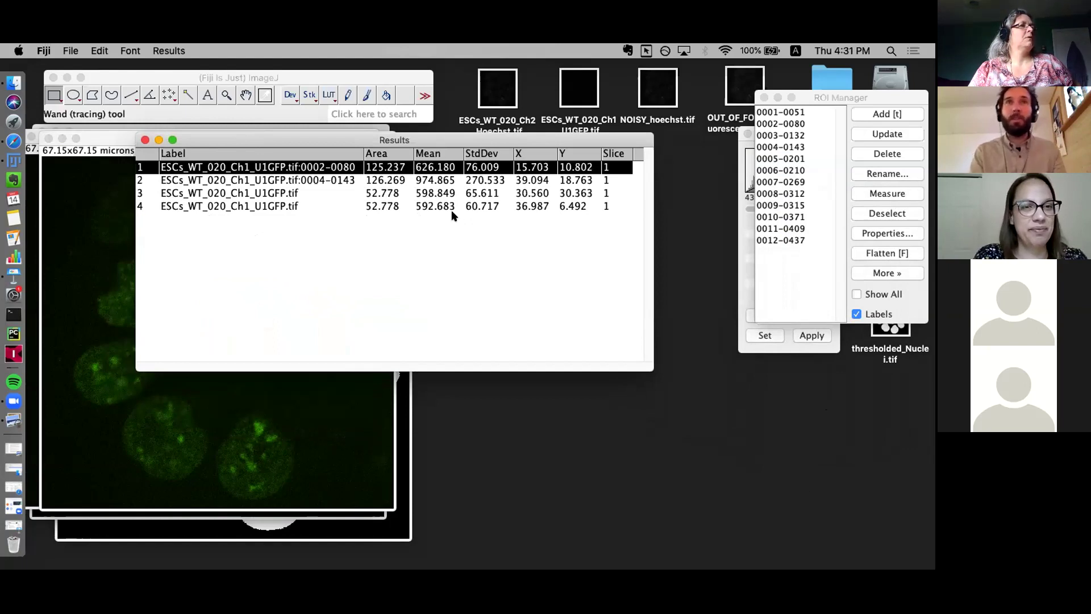
left_click(432, 205, "shift")
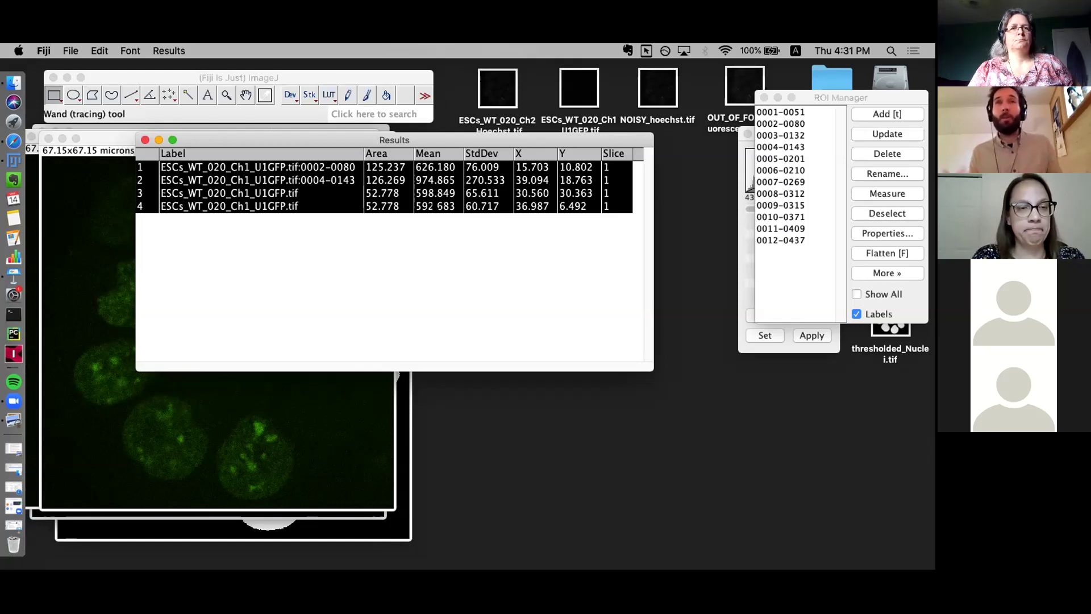
key("super+c")
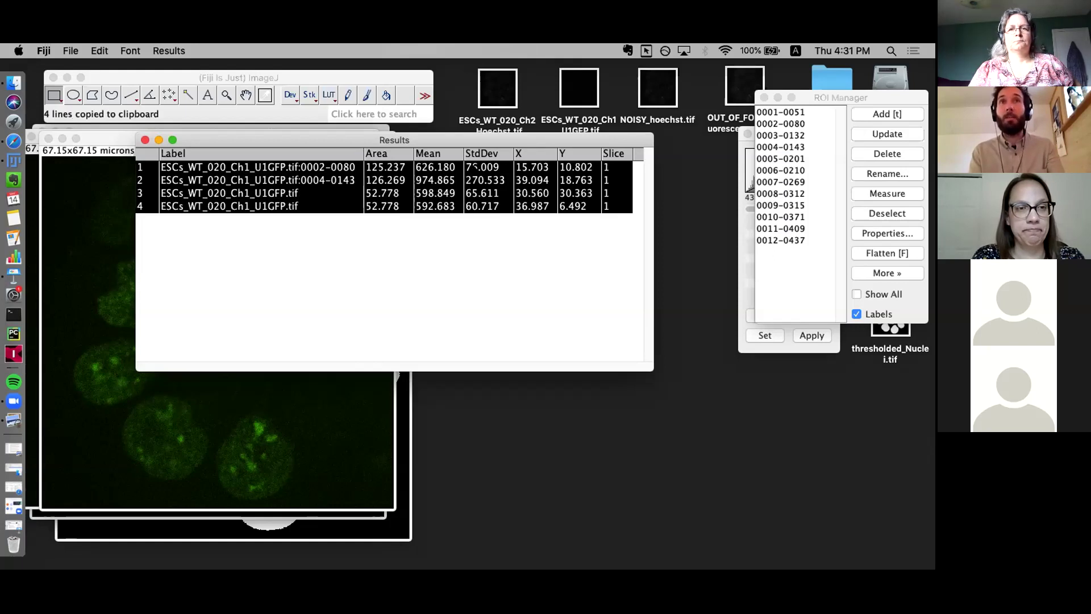
left_click_drag(336, 149, 411, 172)
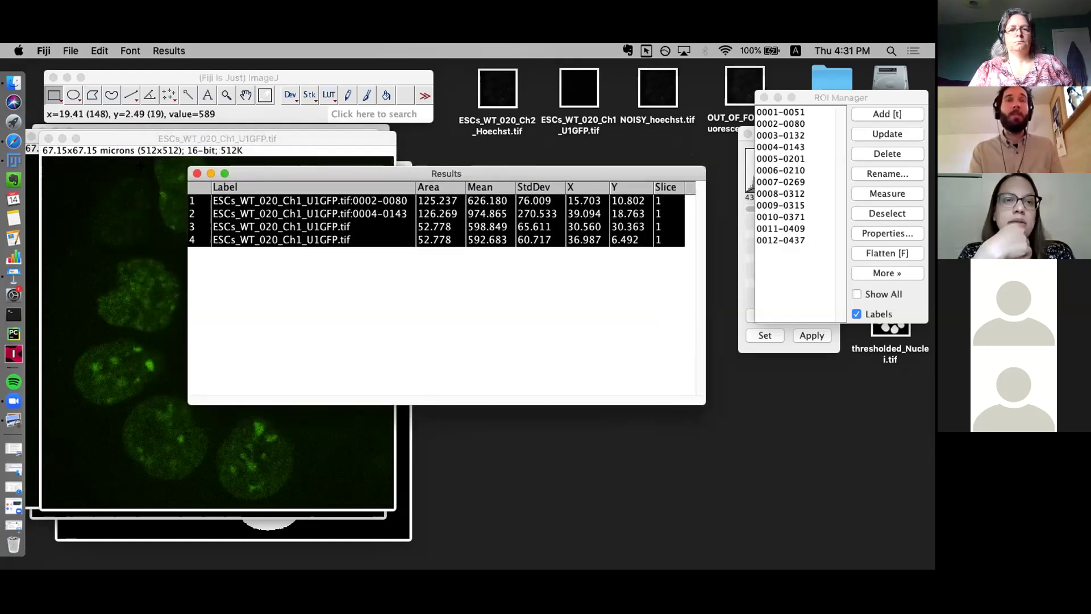
Open the save dialog for the Results table, offering Results.xls on the Desktop, and cancel it.
left_click(70, 51)
left_click(91, 67)
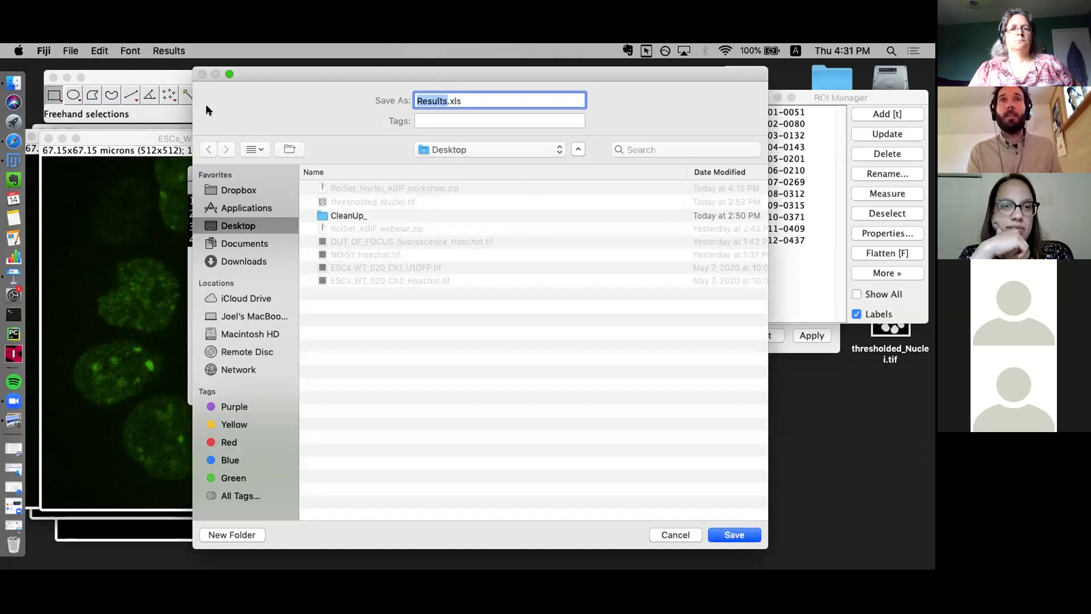
left_click_drag(687, 73, 336, 75)
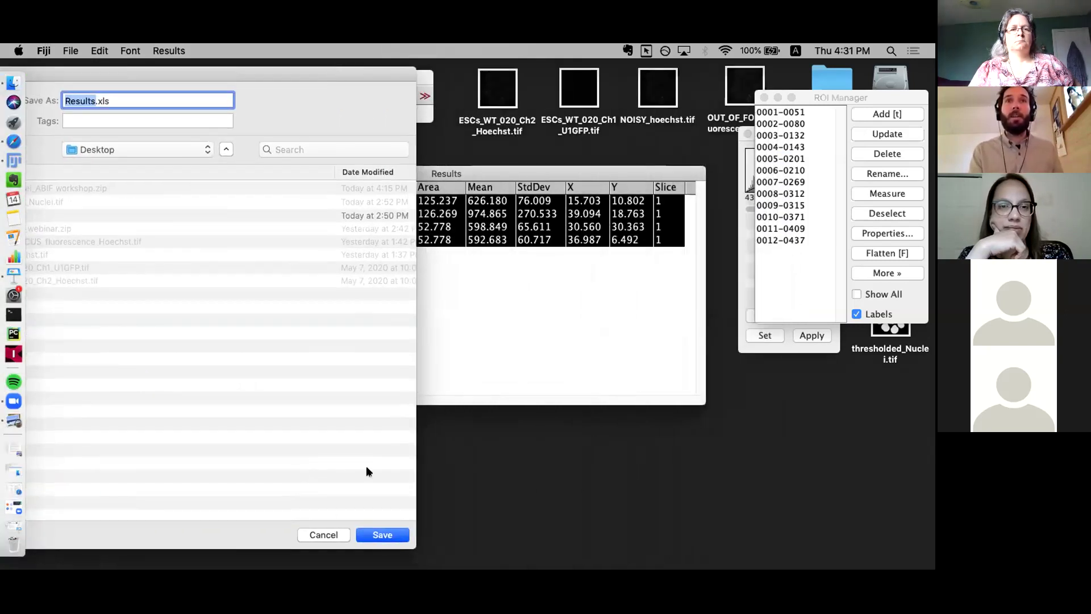
left_click(322, 534)
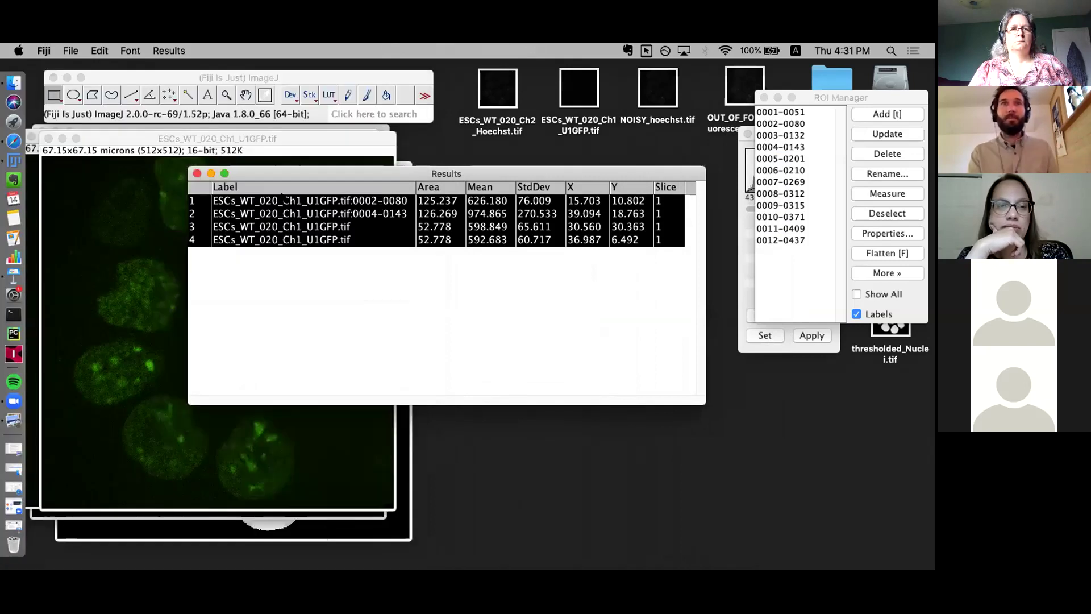
Place the ROI Manager next to the Results table and bring the U1GFP image in front of the table.
left_click_drag(873, 97, 773, 178)
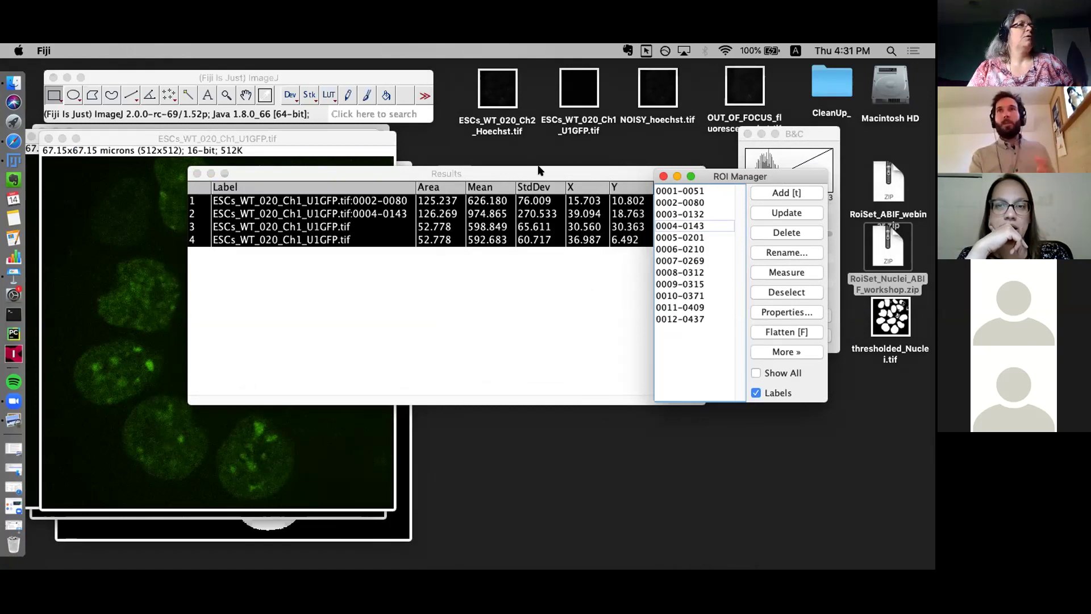
left_click(559, 170)
left_click_drag(560, 171, 501, 166)
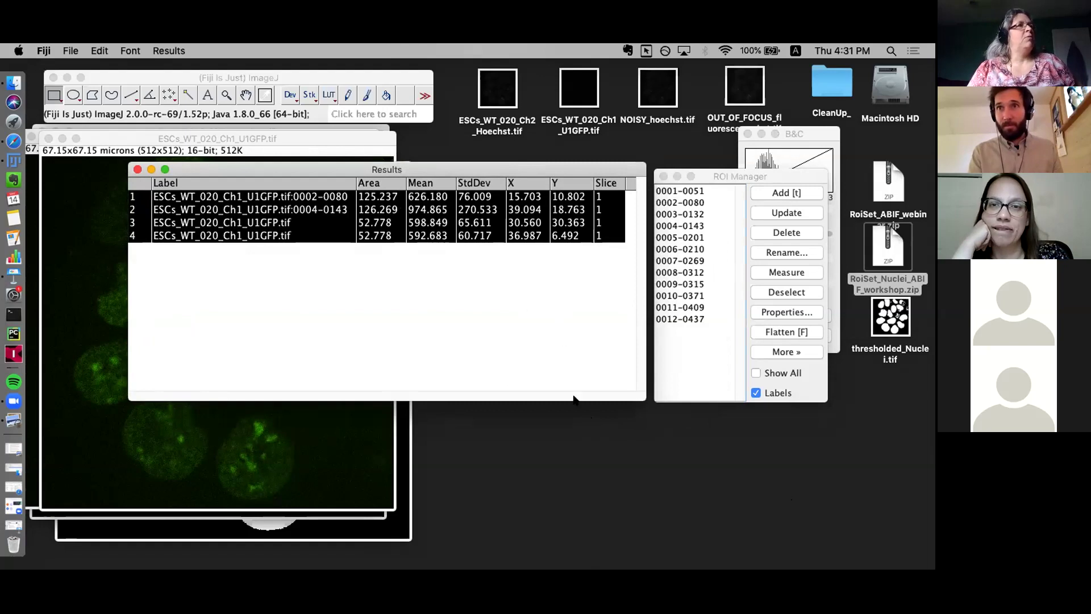
left_click(375, 452)
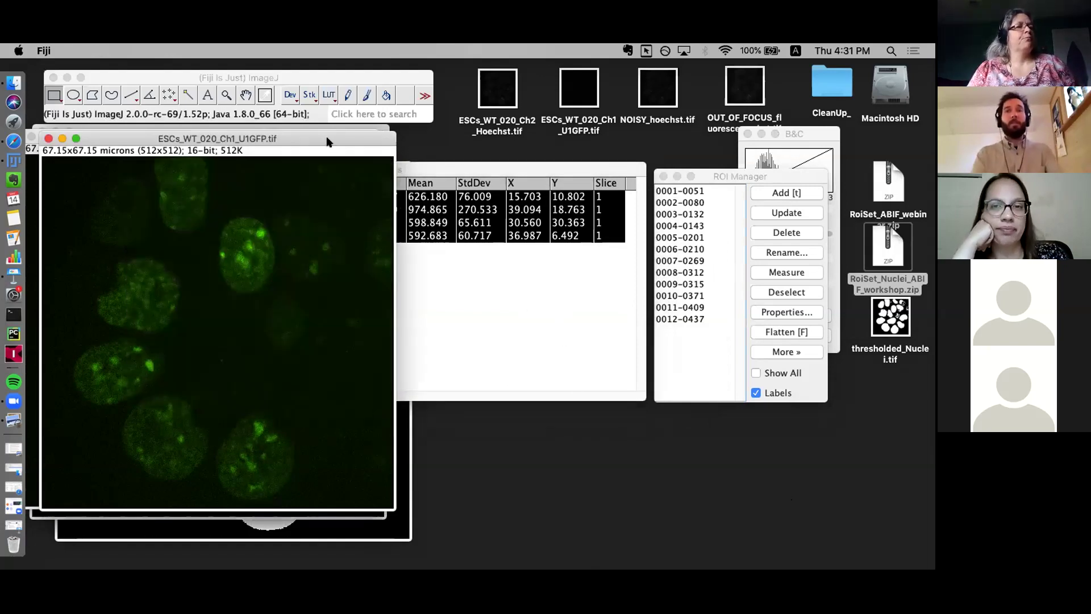
left_click_drag(256, 142, 321, 131)
left_click(263, 78)
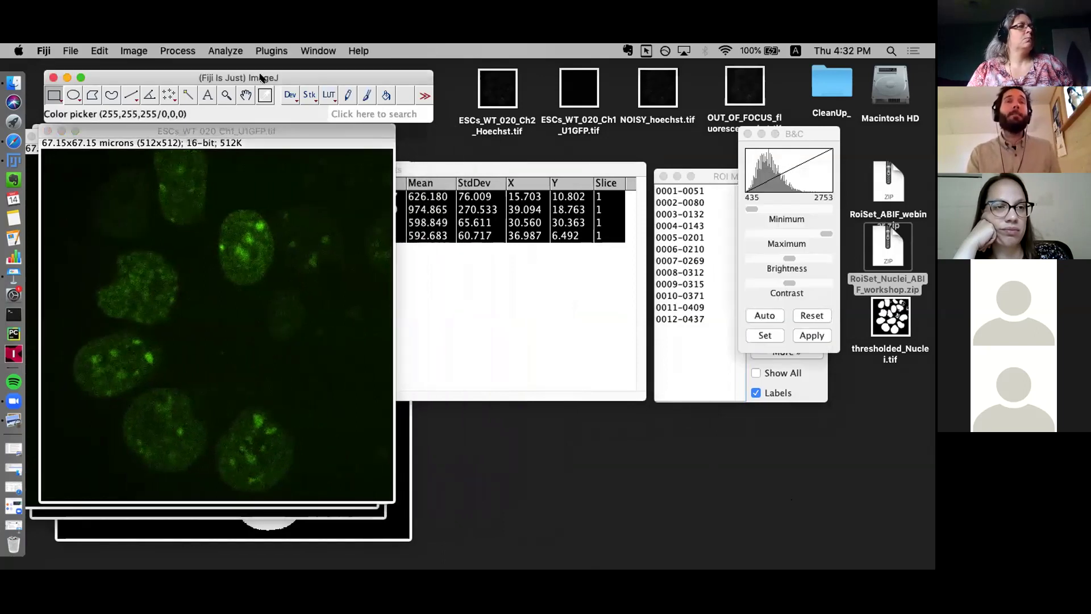
Delete all four measurement rows so that the Results table is empty.
left_click(464, 235)
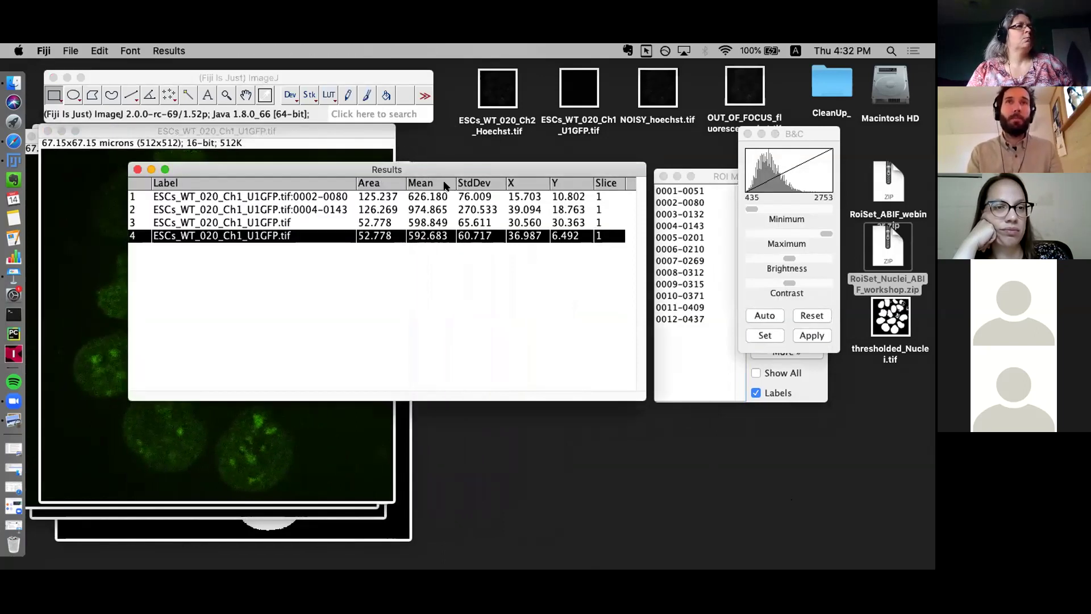
left_click(443, 195, "shift")
key("BackSpace")
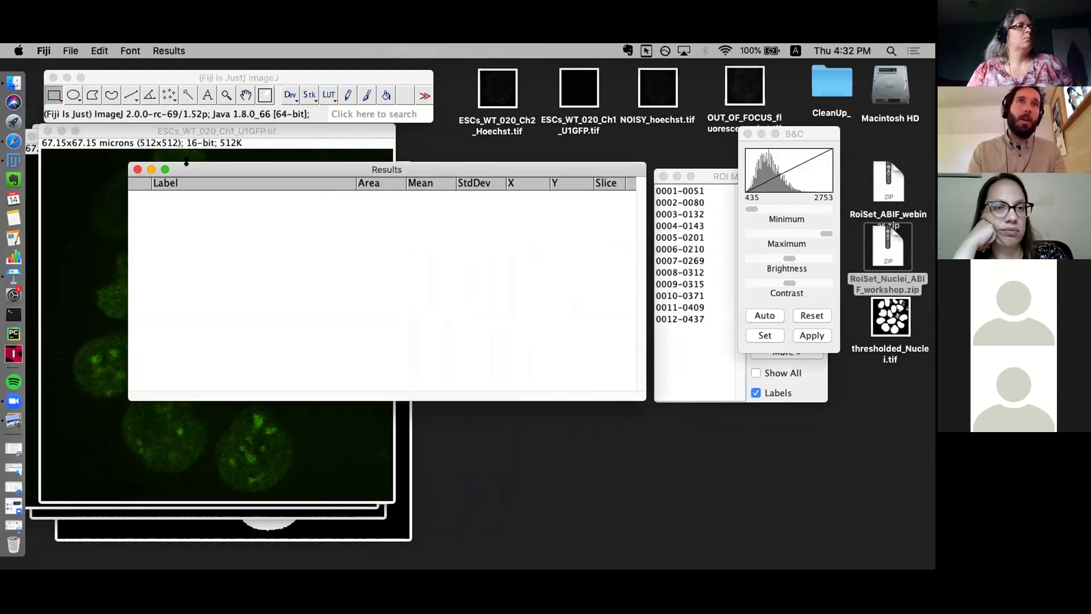
Narrow the Results window and arrange it and the ROI Manager beside the U1GFP image.
left_click_drag(129, 165, 321, 164)
left_click_drag(472, 168, 575, 322)
left_click(334, 176)
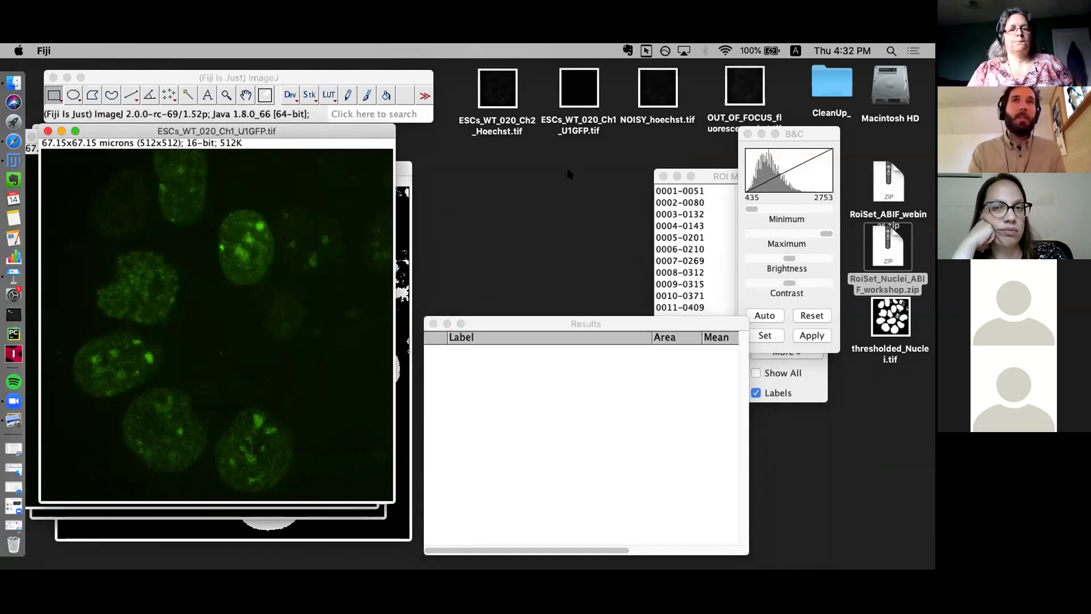
left_click_drag(699, 181, 600, 144)
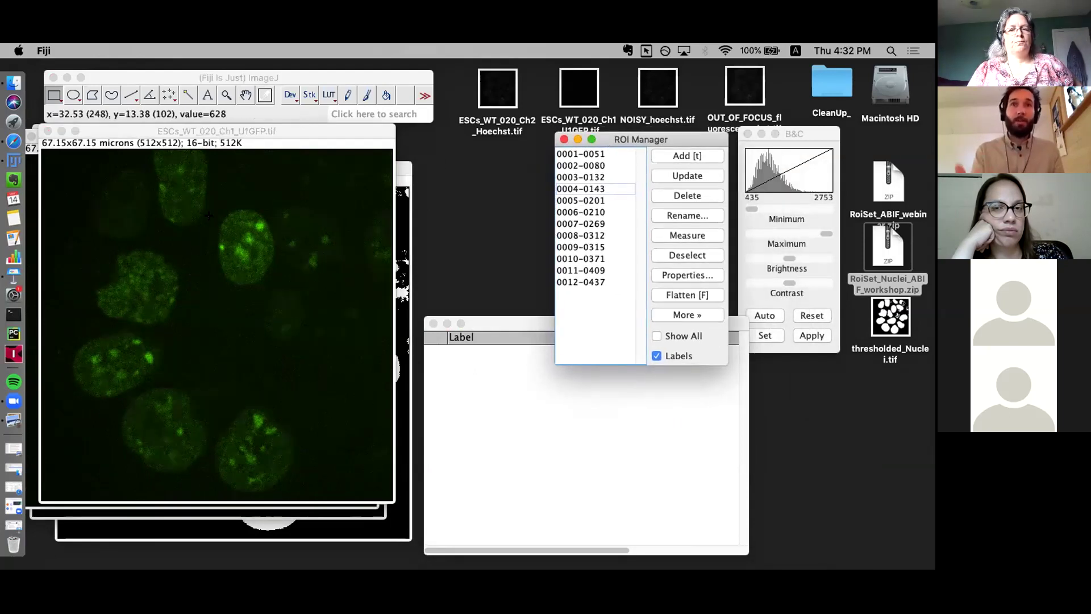
left_click_drag(226, 132, 233, 132)
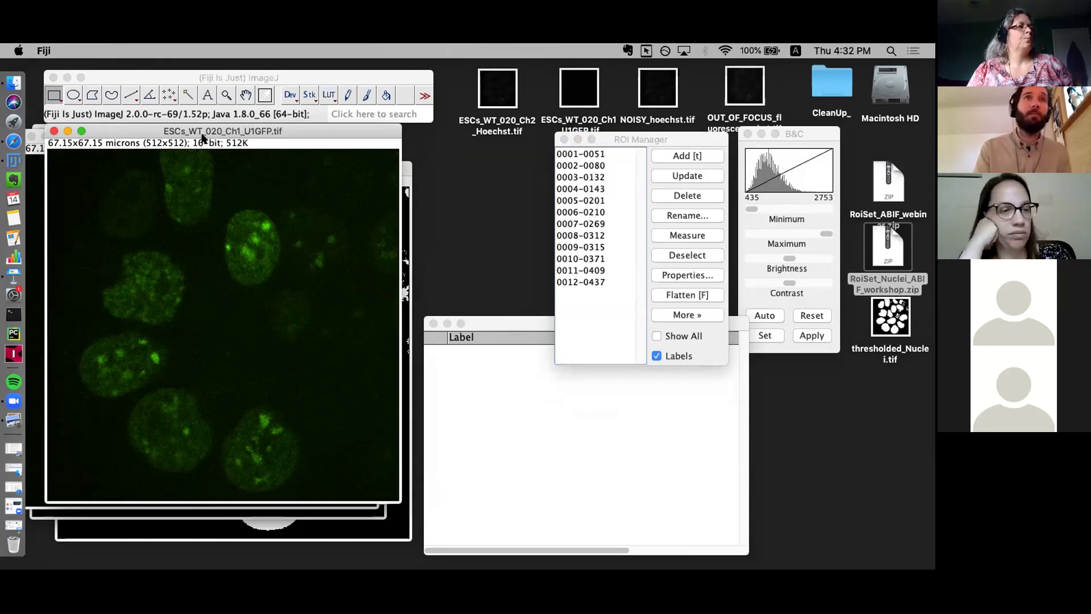
Start Subtract Background on the U1GFP image and set the rolling ball radius to 101 pixels.
left_click(240, 76)
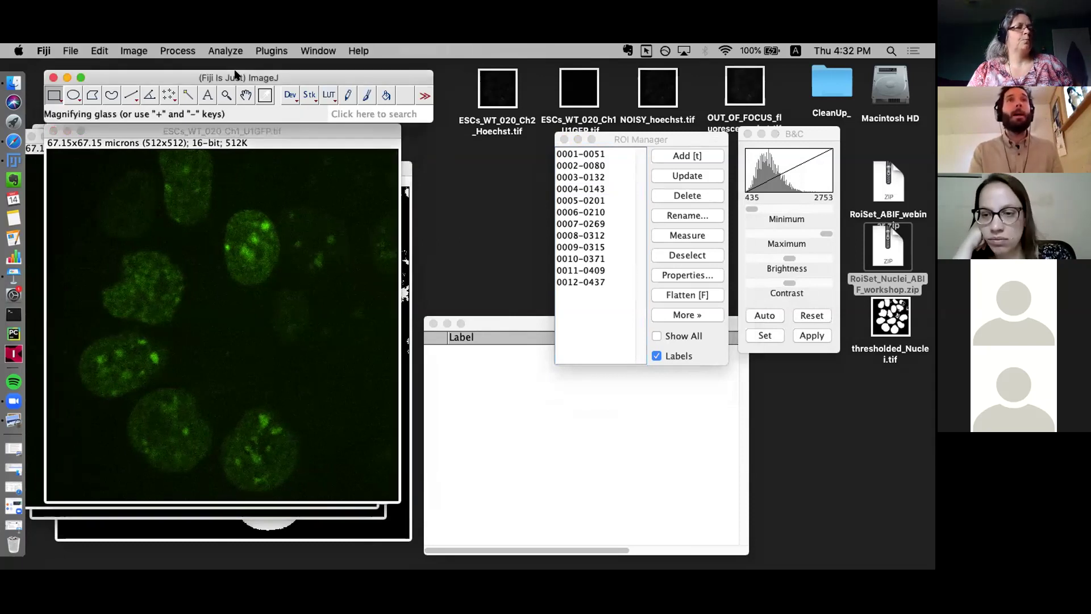
left_click(181, 50)
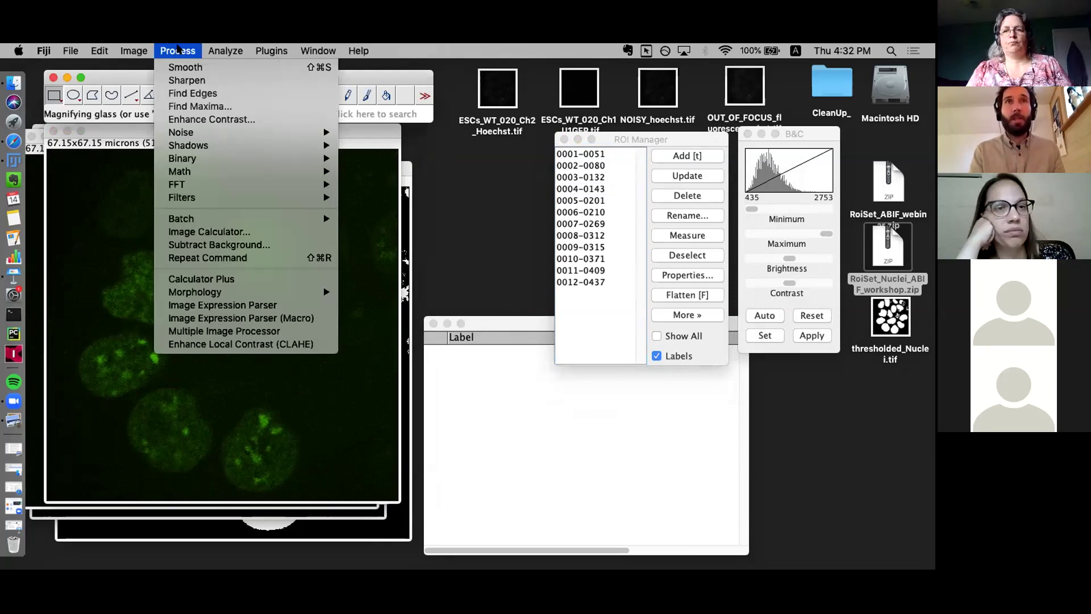
left_click(282, 245)
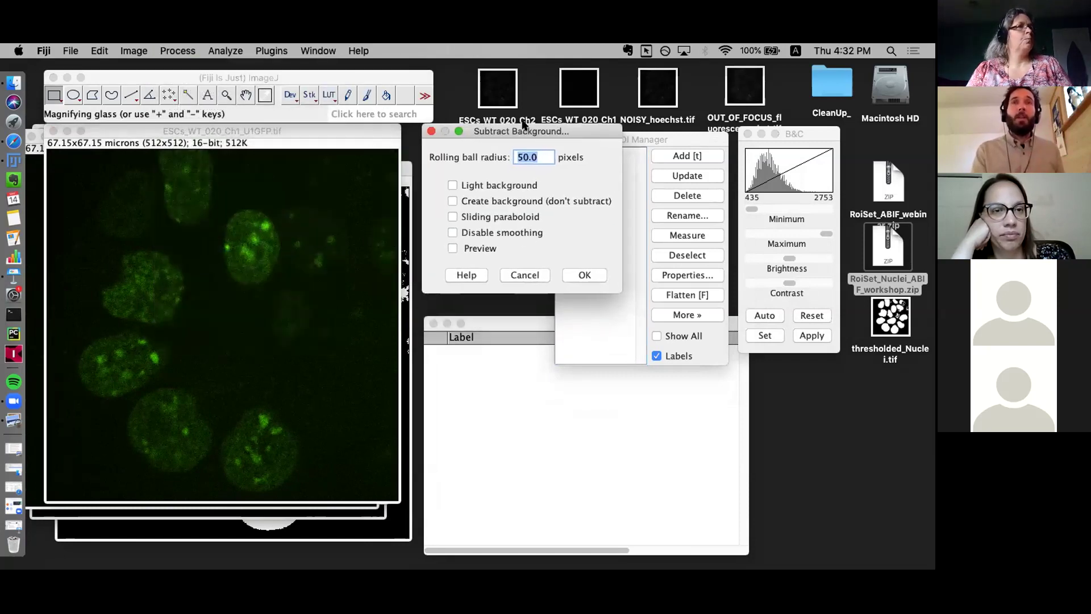
left_click_drag(538, 132, 529, 132)
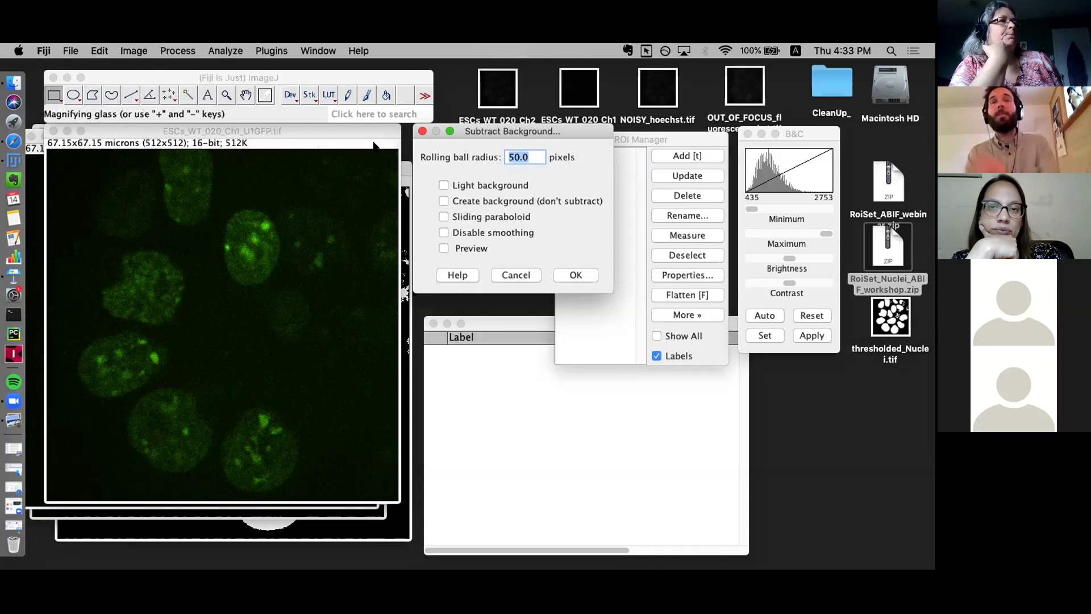
left_click(541, 155)
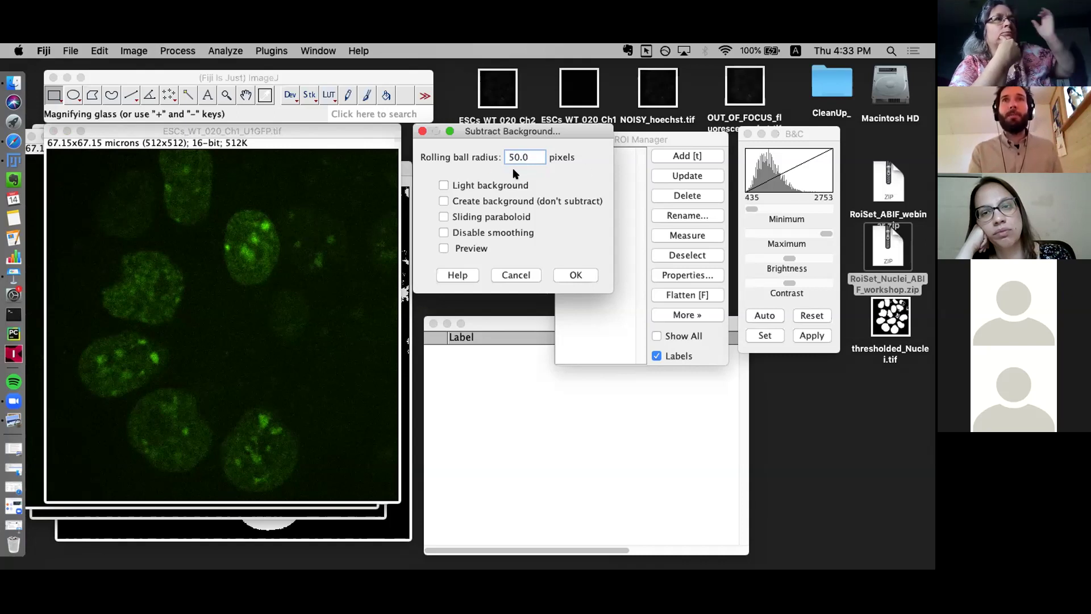
left_click_drag(533, 161, 496, 159)
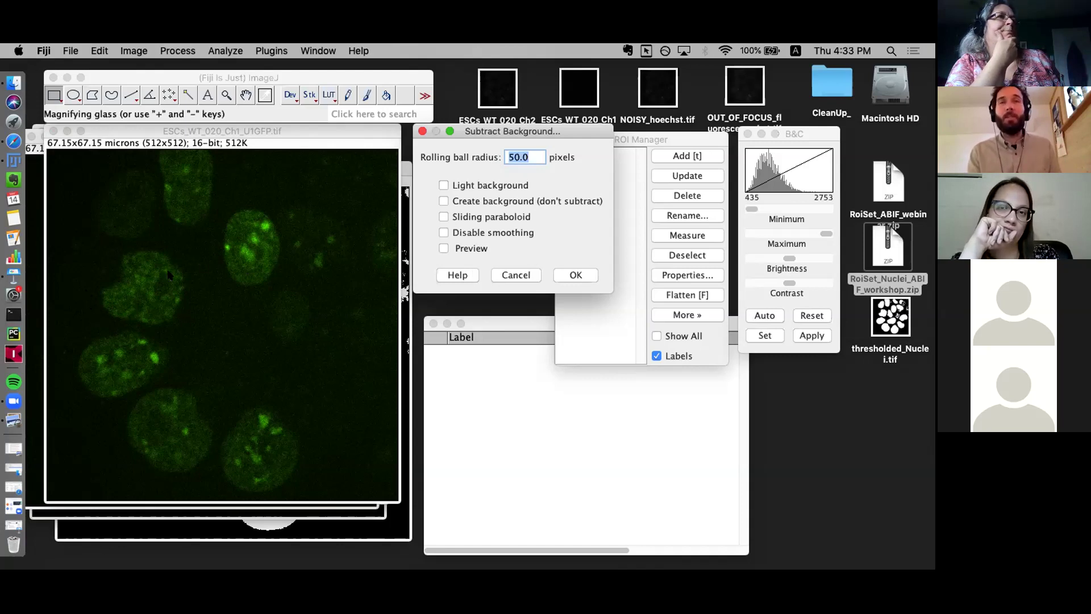
left_click(532, 151)
left_click_drag(533, 151, 488, 152)
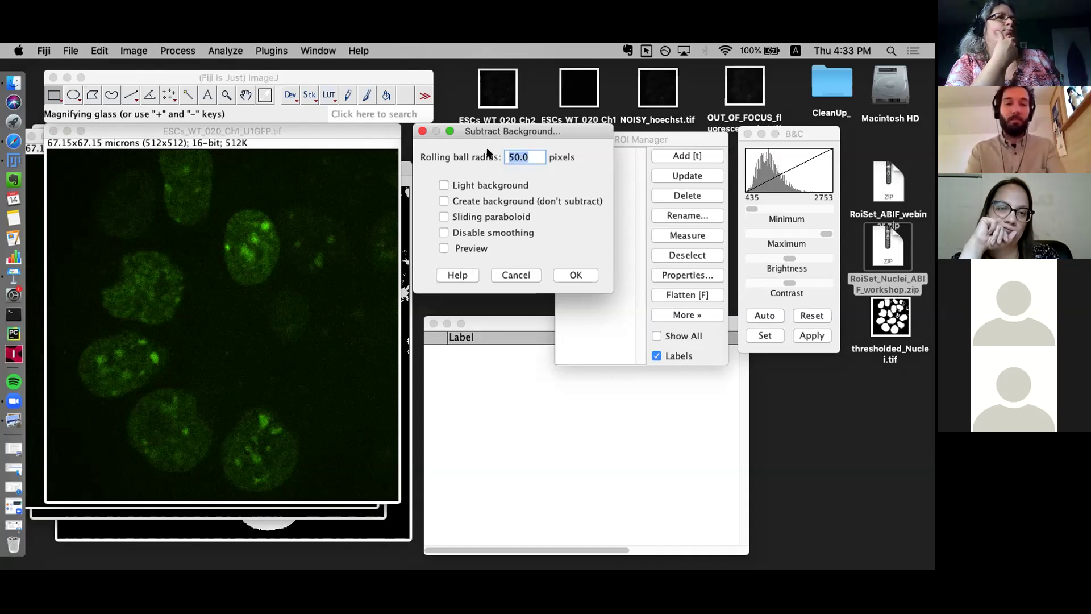
type("101")
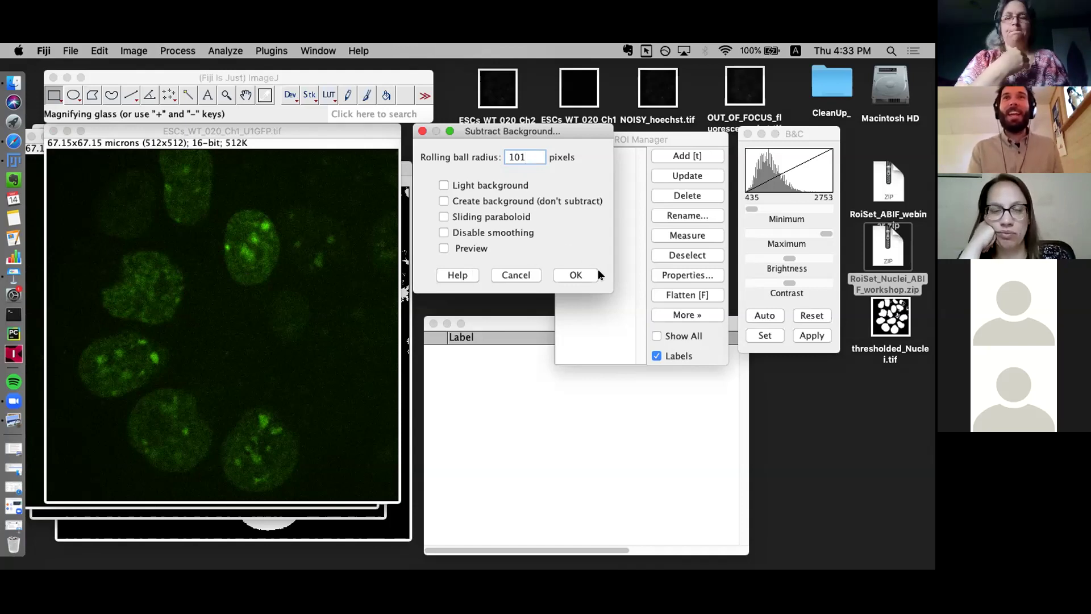
Compare the U1GFP image with the background subtraction preview on and off, and apply the subtraction.
left_click(470, 248)
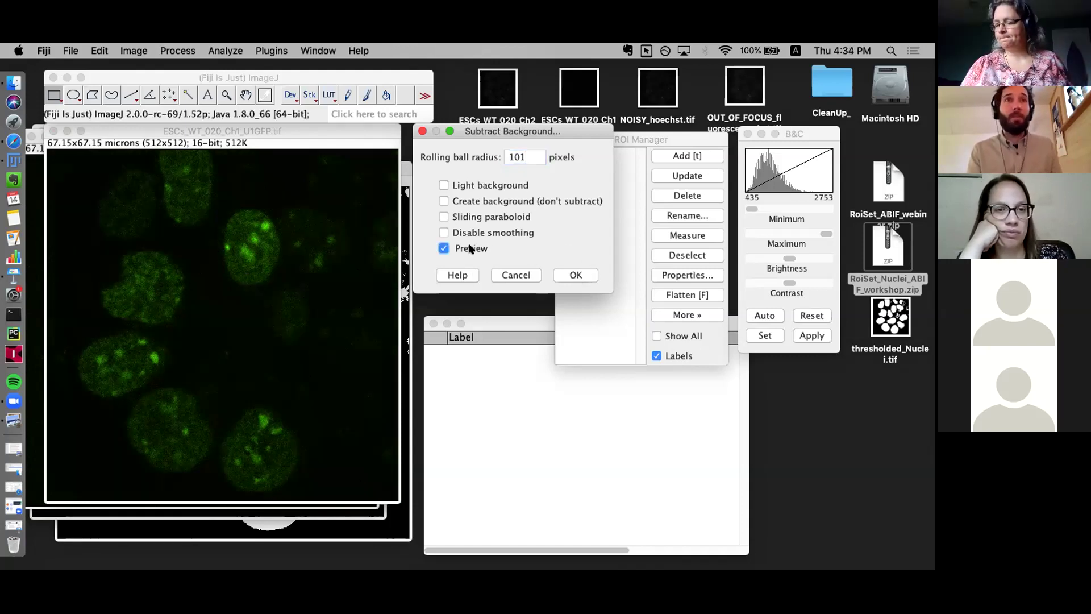
left_click(470, 248)
left_click(471, 248)
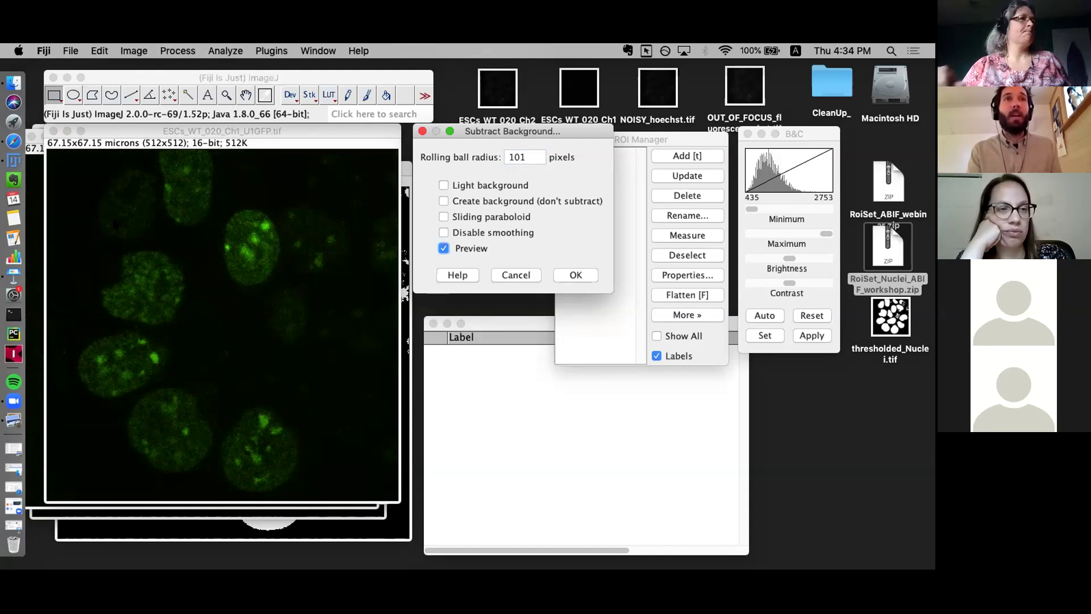
left_click(464, 249)
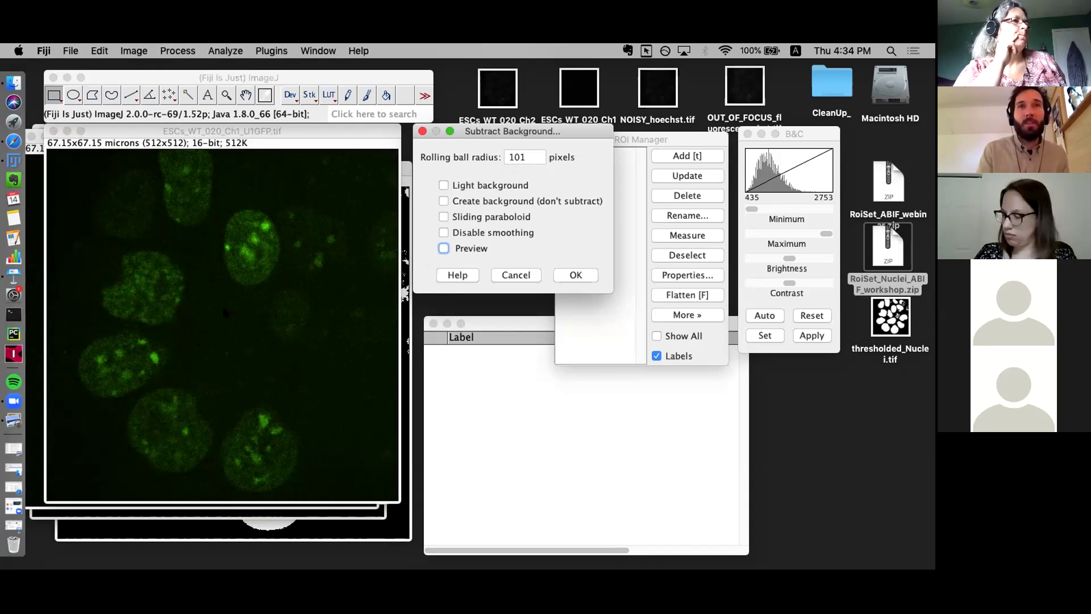
left_click(458, 248)
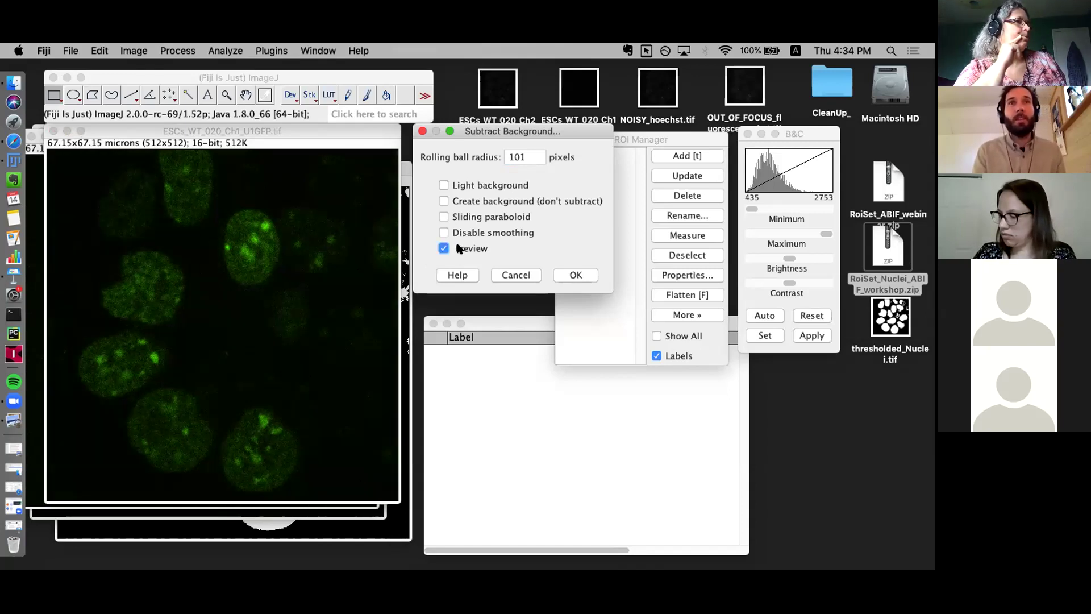
left_click(575, 275)
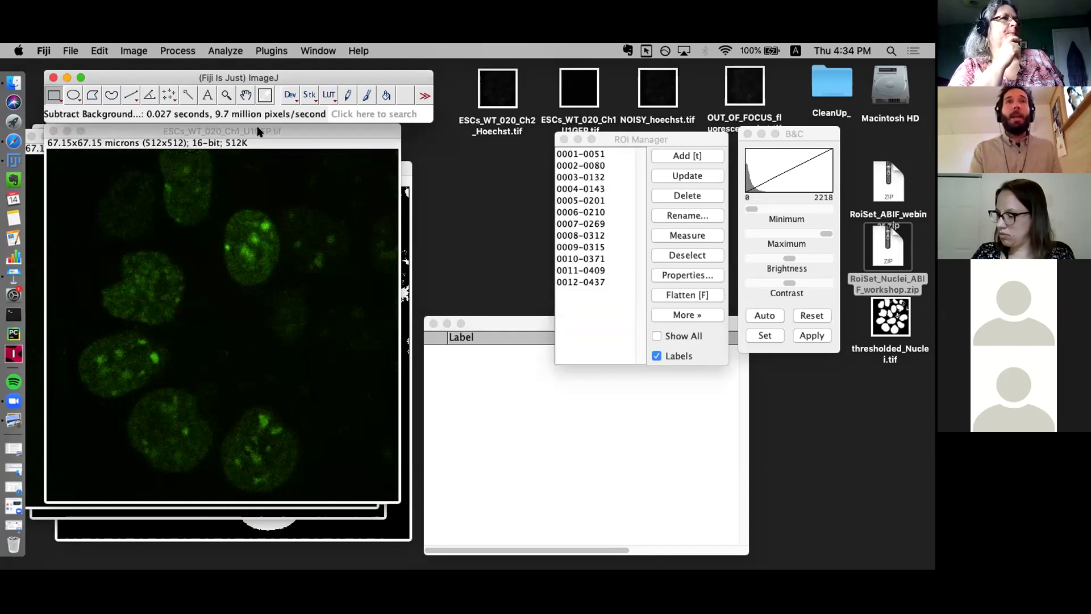
Draw a square selection in the background between the nuclei of the U1GFP image and measure it.
left_click(257, 136)
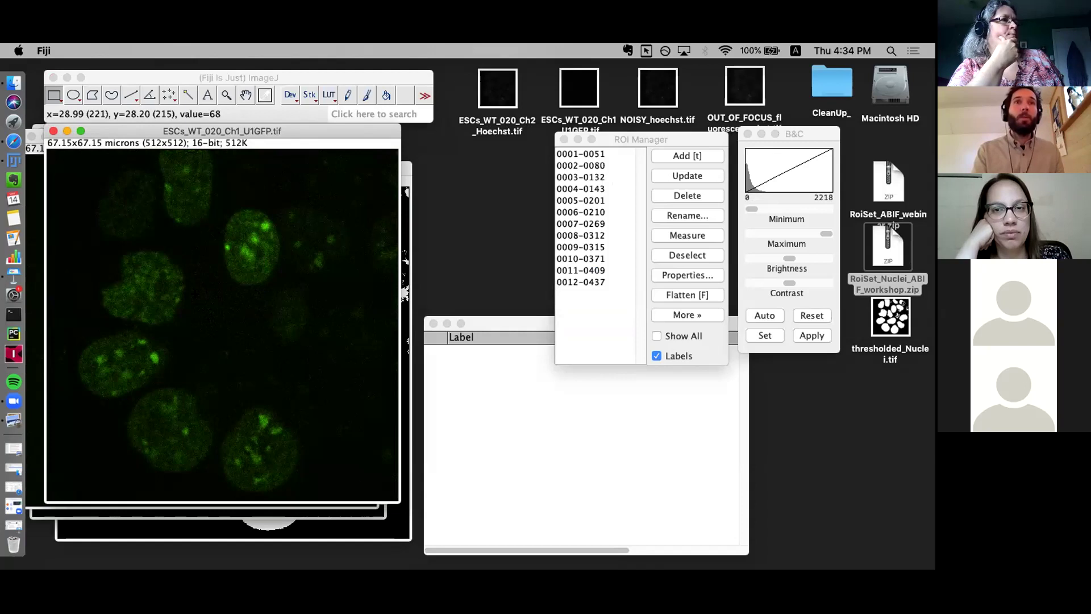
left_click_drag(200, 290, 213, 316)
mouse_move(220, 327)
left_mouse_down()
mouse_move(241, 332)
mouse_move(231, 322)
left_mouse_up()
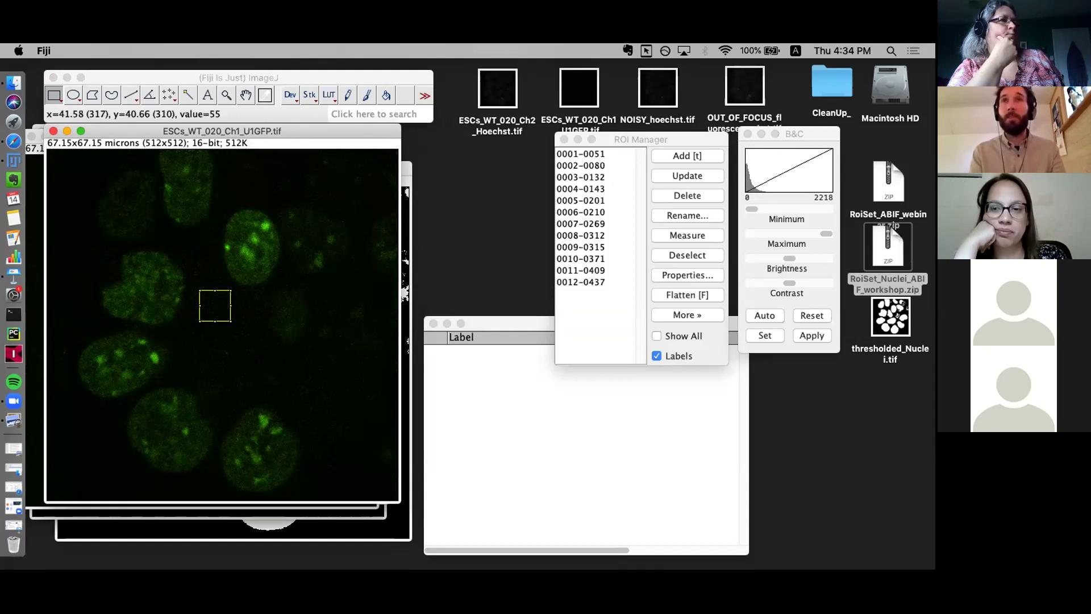
key("super+m")
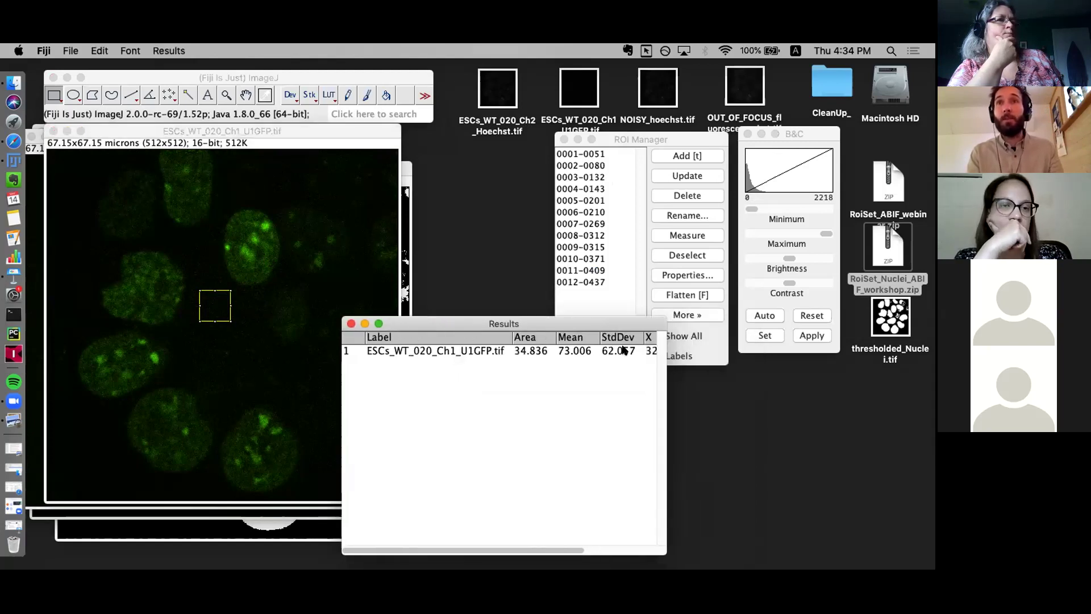
left_click(623, 350)
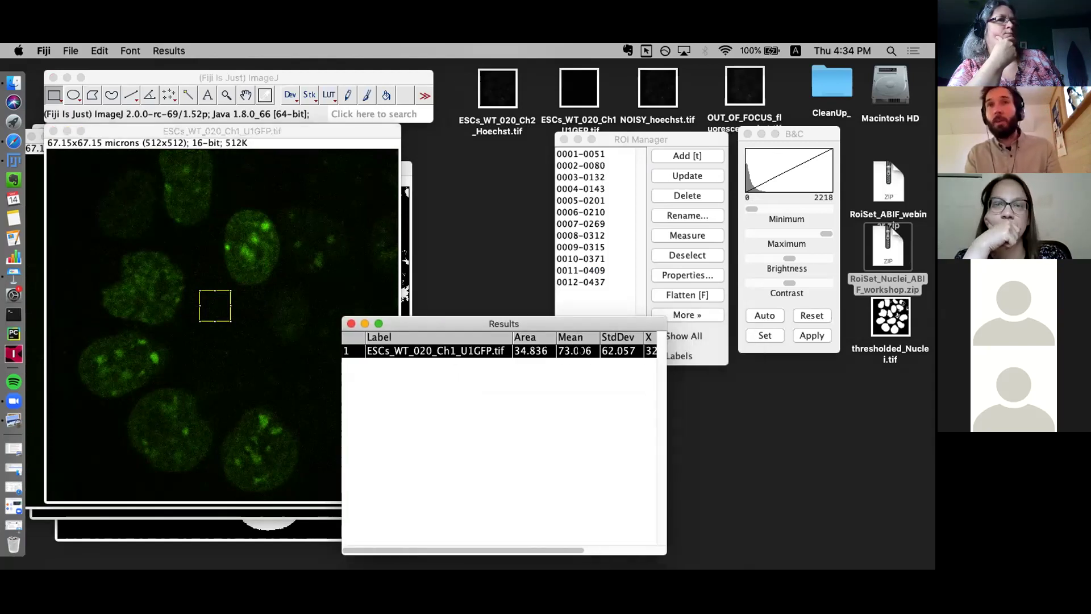
Try smaller and larger square selections in the background between the nuclei and clear the selection.
left_click(230, 322)
mouse_move(229, 322)
left_mouse_down()
mouse_move(244, 331)
mouse_move(227, 317)
left_mouse_up()
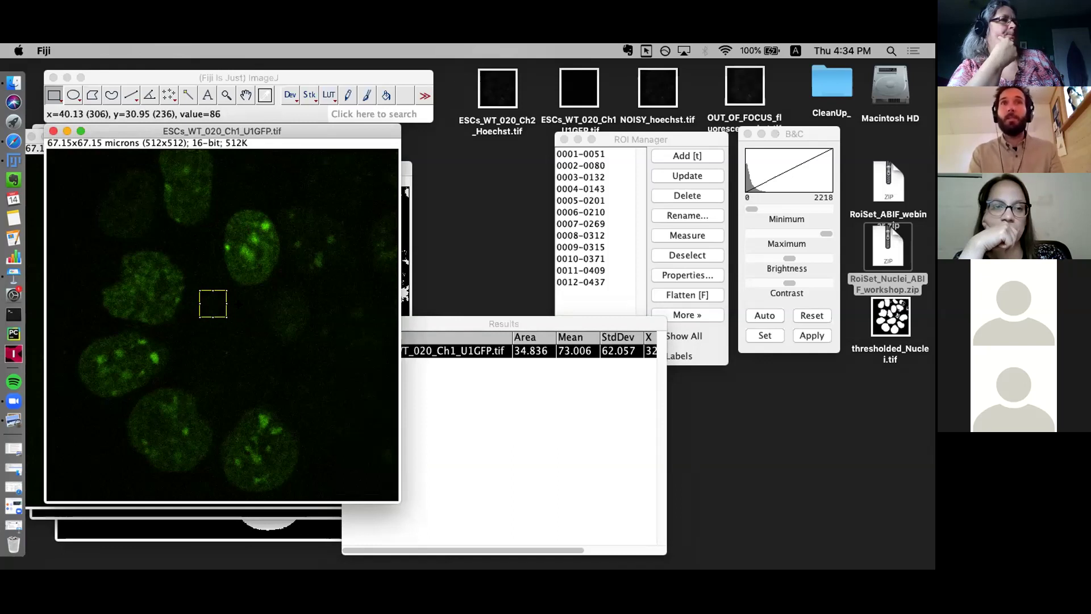
left_click(382, 319)
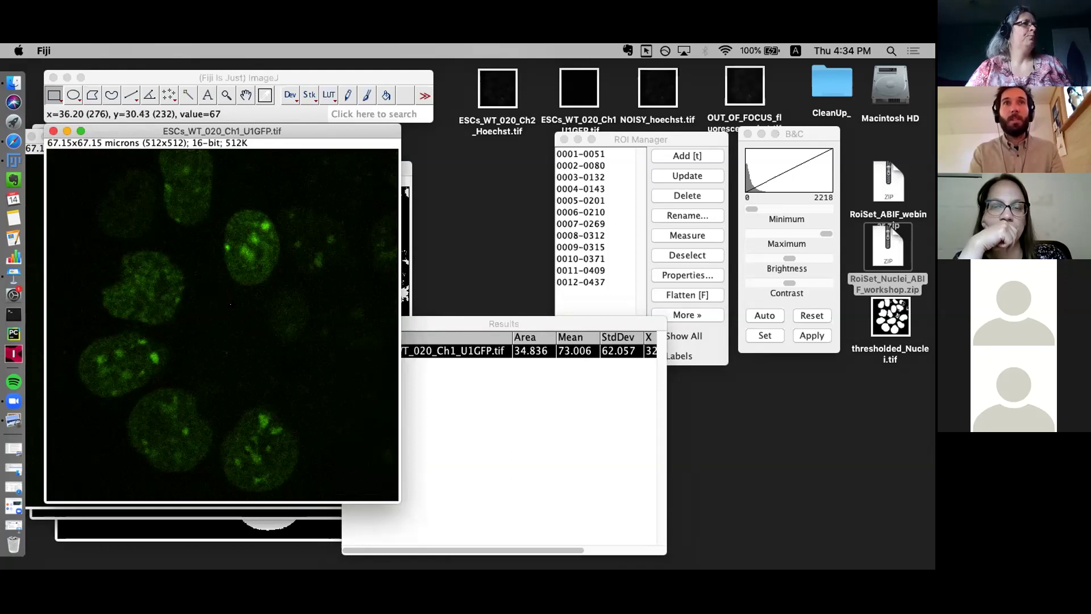
left_click_drag(204, 295, 245, 335)
left_click_drag(223, 296, 210, 284)
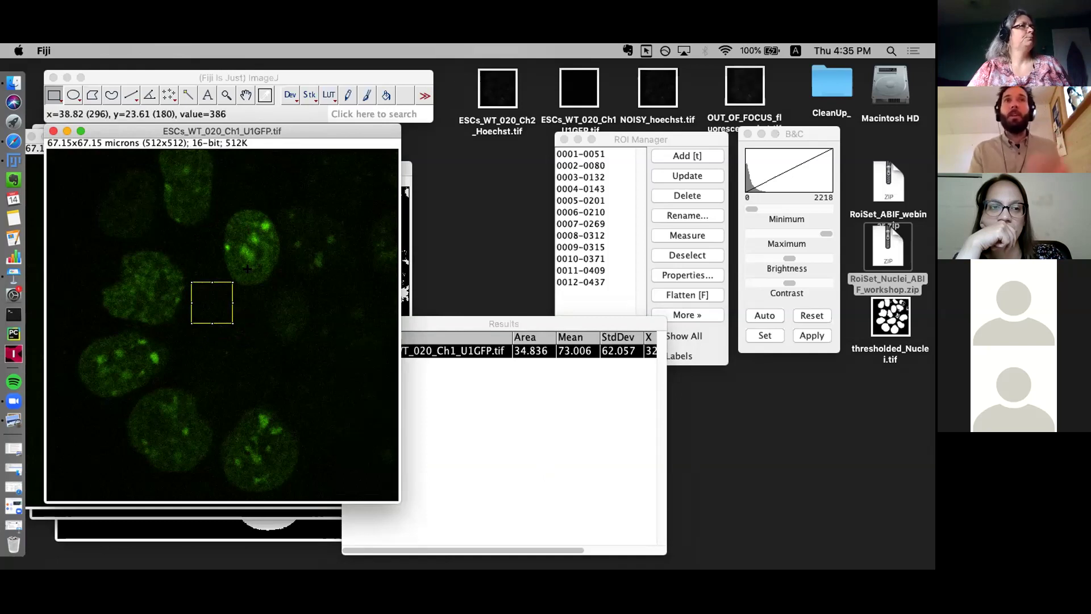
left_click_drag(224, 302, 244, 316)
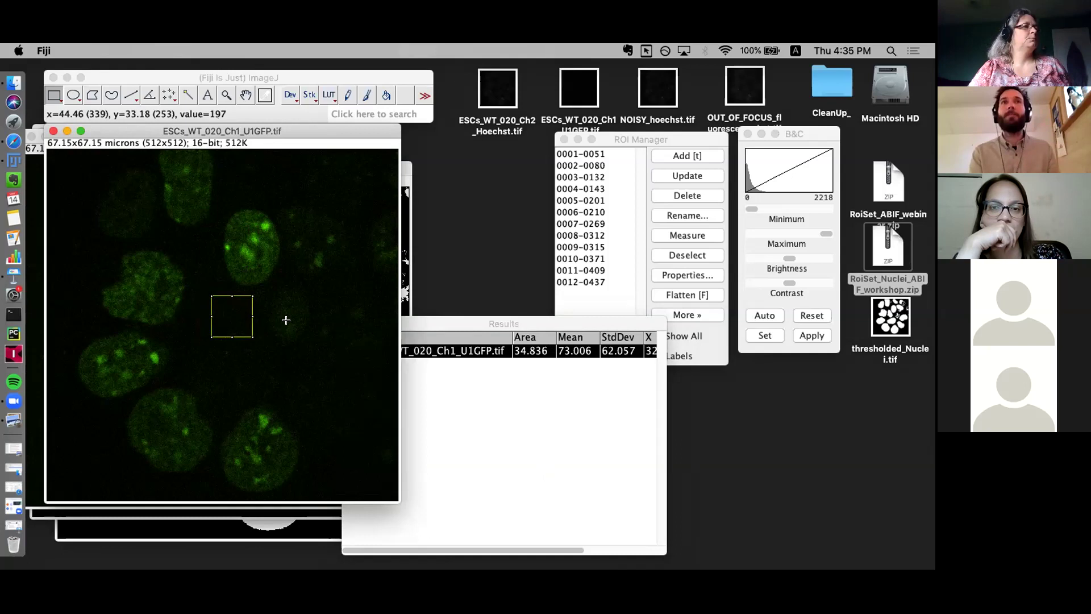
left_click_drag(219, 310, 204, 308)
left_click(225, 234)
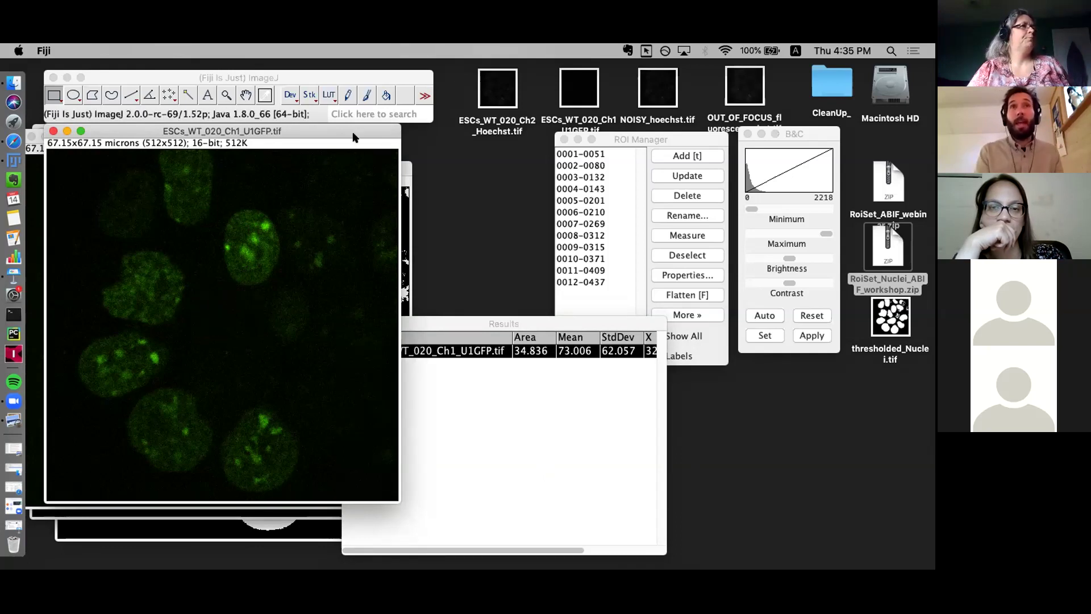
Open OUT_OF_FOCUS_fluorescence_Hoechst.tif and ESCs_WT_020_Ch2_Hoechst.tif from the desktop and spread out the image windows.
left_click_drag(358, 133, 383, 162)
left_click(749, 94)
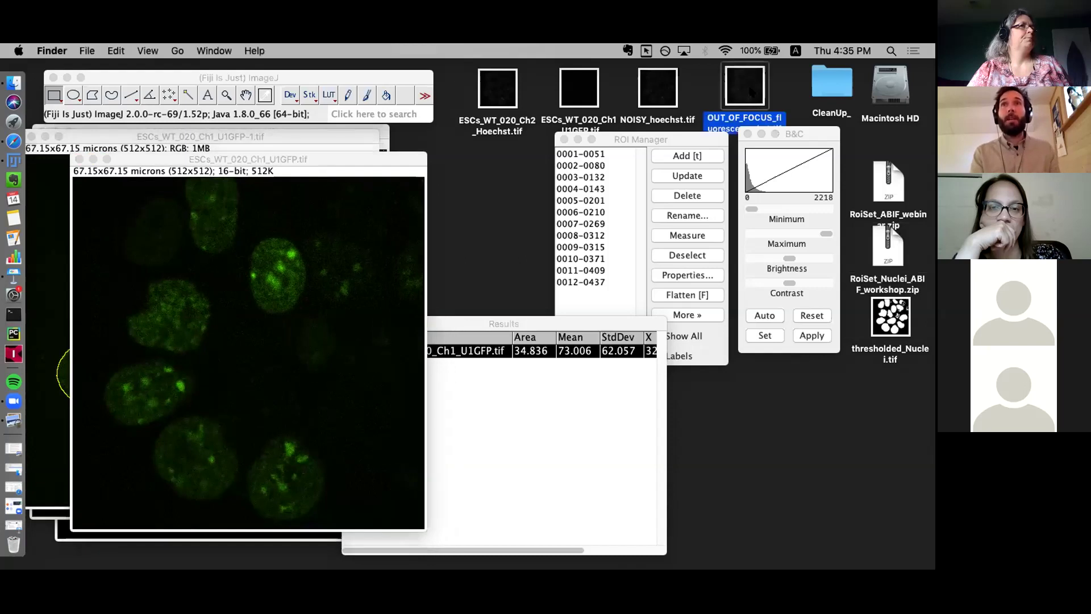
left_click_drag(757, 92, 214, 107)
left_click_drag(316, 166, 463, 172)
left_click(503, 105)
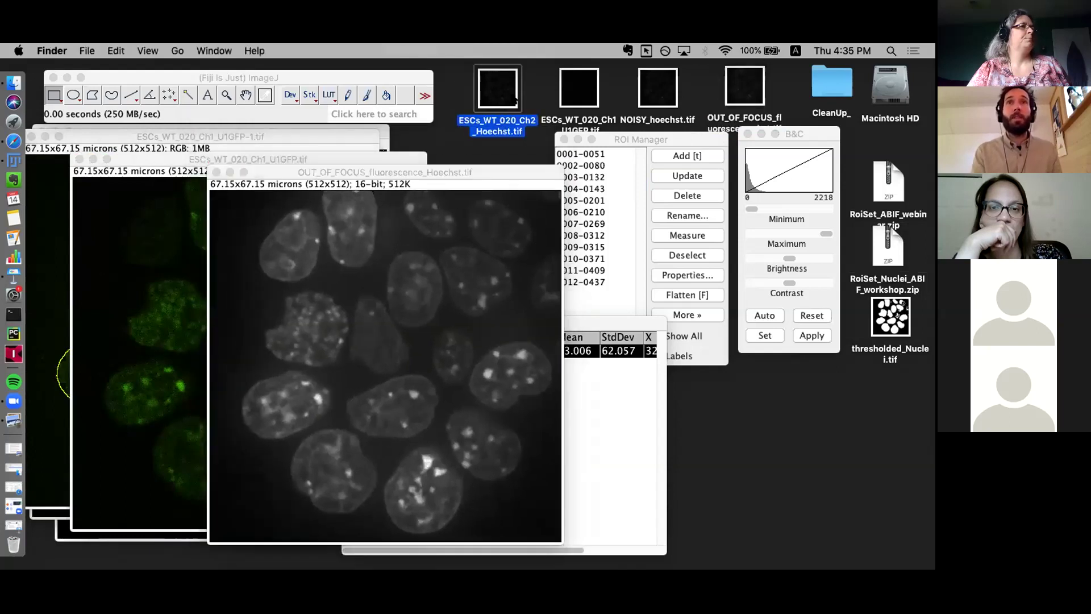
left_click_drag(498, 91, 122, 97)
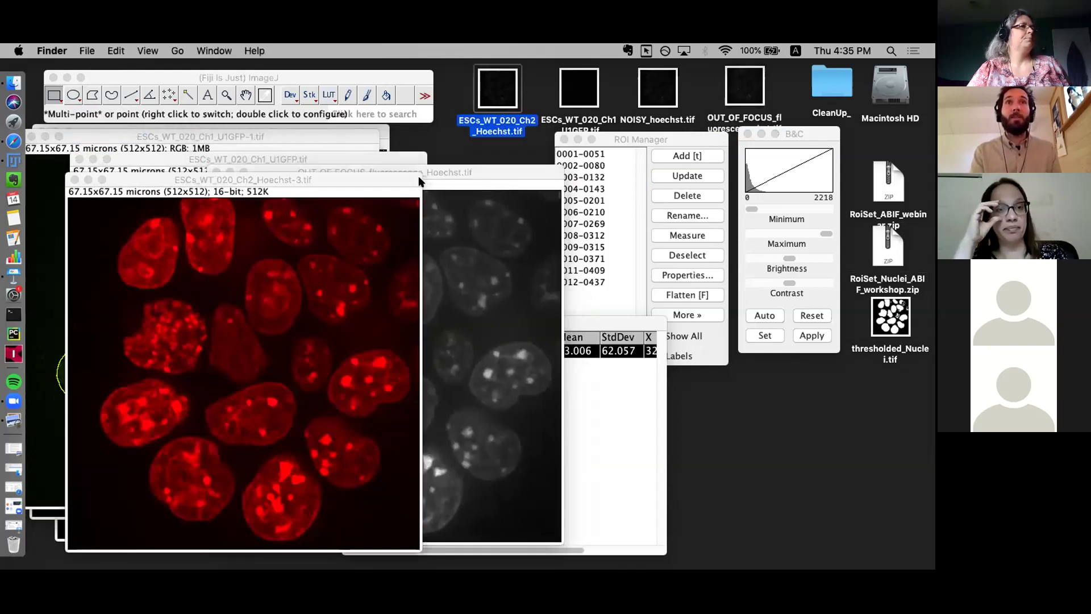
left_click_drag(357, 175, 310, 173)
Apply the Grays LUT to the Ch2 Hoechst image and auto-adjust the contrast of the out-of-focus Hoechst image beside it.
left_click(329, 95)
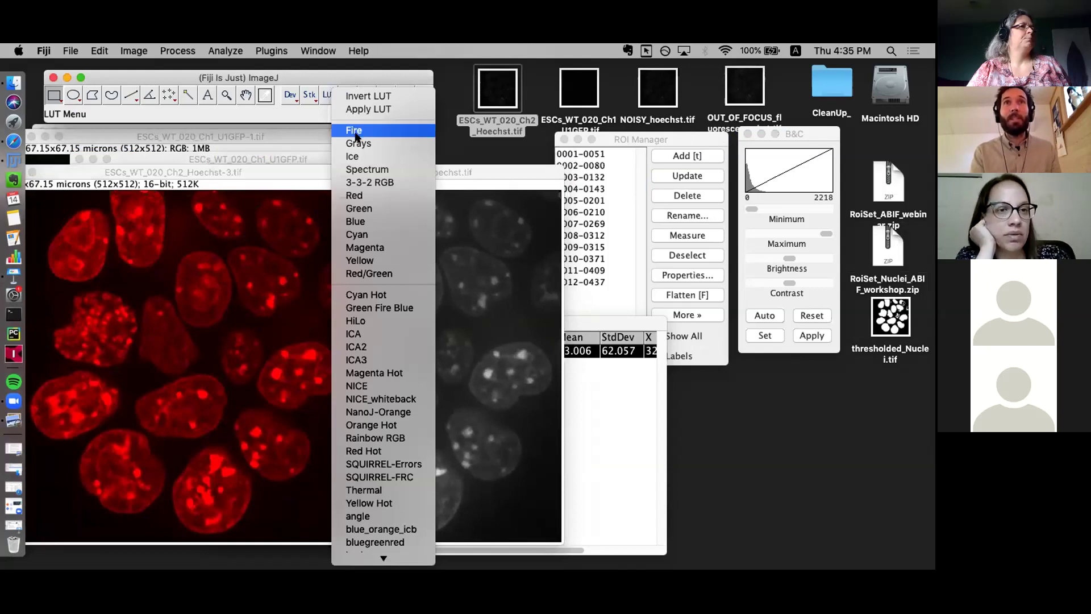
left_click(397, 144)
left_click_drag(413, 173, 522, 102)
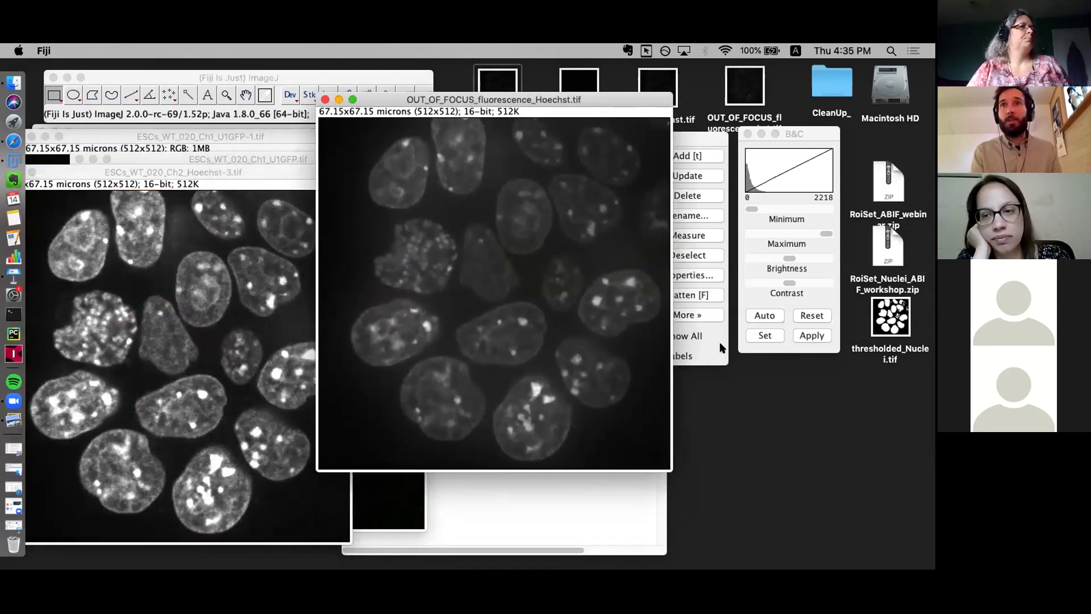
left_click(765, 315)
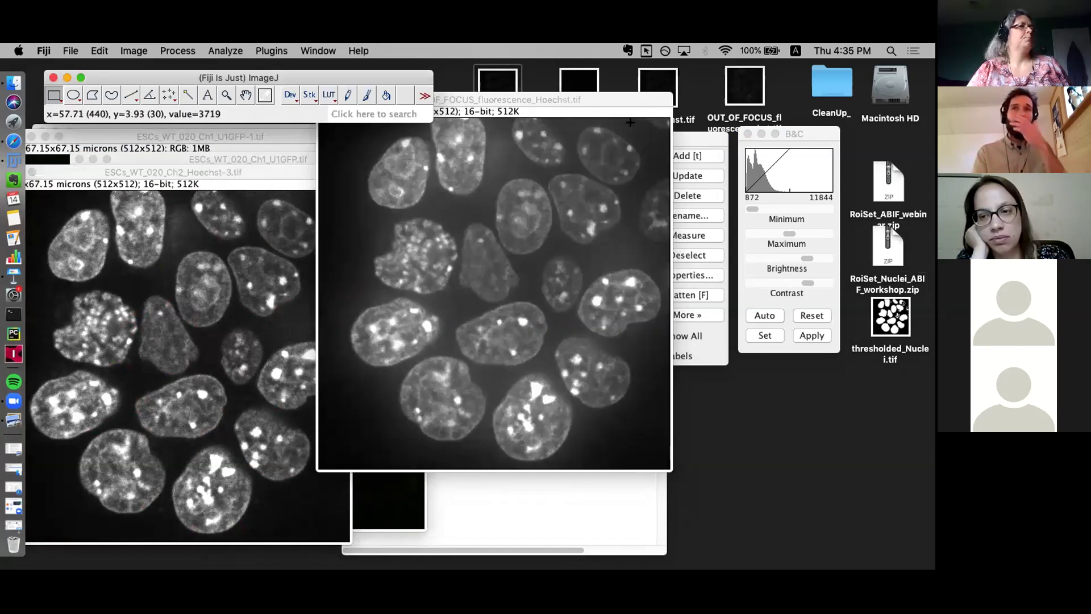
Try an automatic Mean threshold with dark background on the out-of-focus Hoechst image and reset it.
left_click_drag(536, 100, 273, 142)
key("super+shift+t")
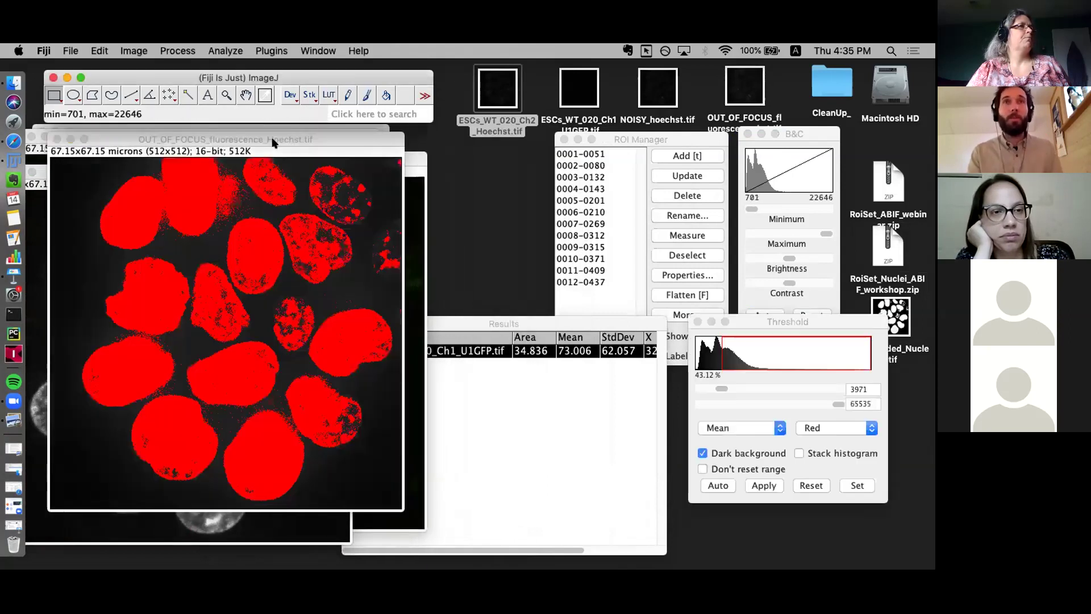
left_click_drag(754, 318, 733, 147)
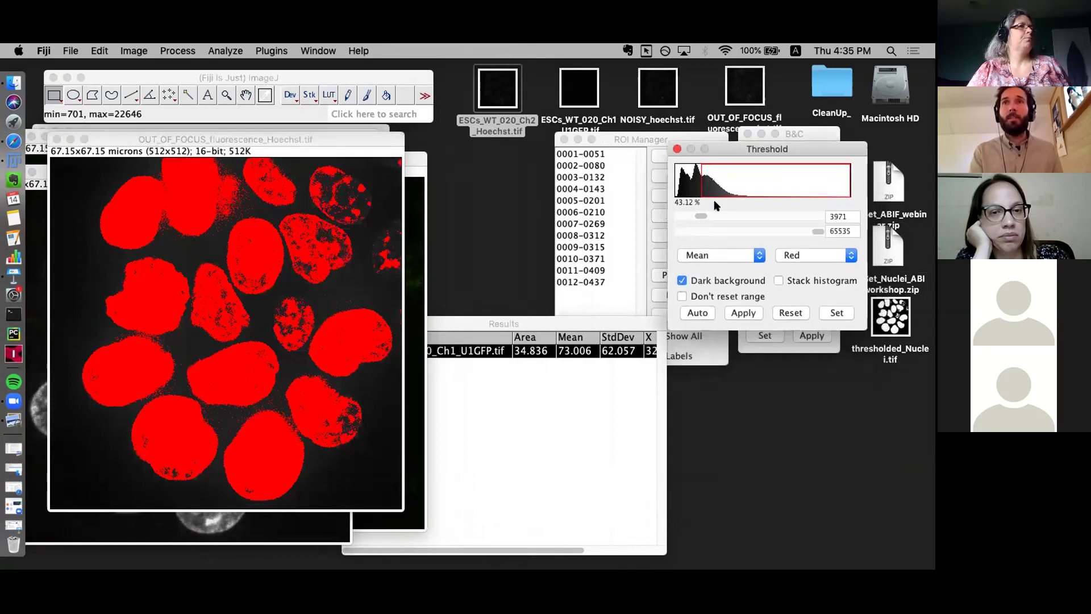
left_click(699, 314)
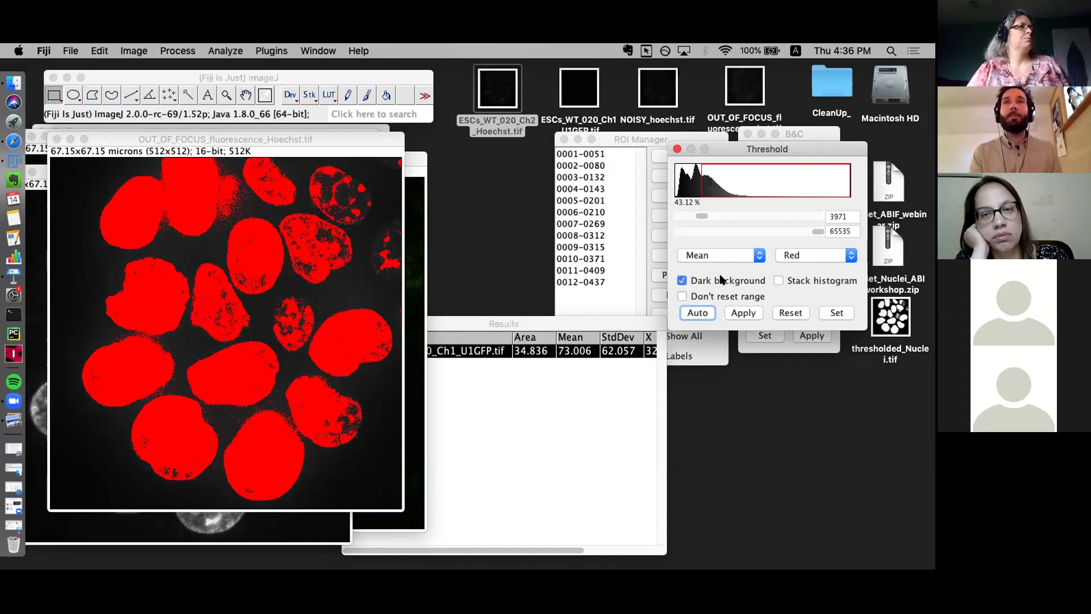
left_click(790, 313)
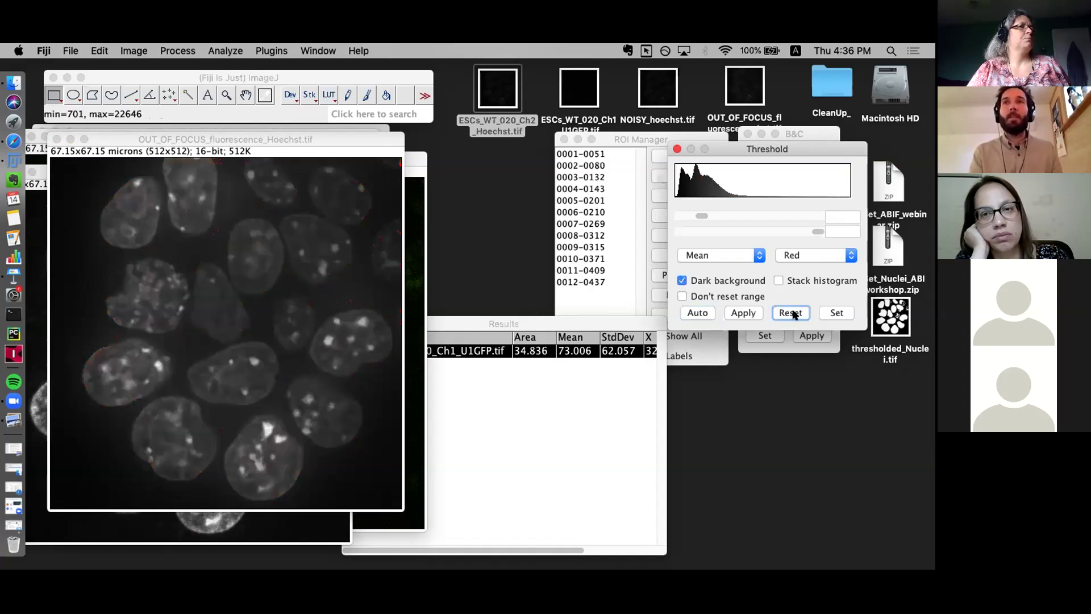
Preview rolling-ball background subtraction with a 3-pixel radius on the out-of-focus Hoechst image.
left_click(138, 77)
left_click(183, 50)
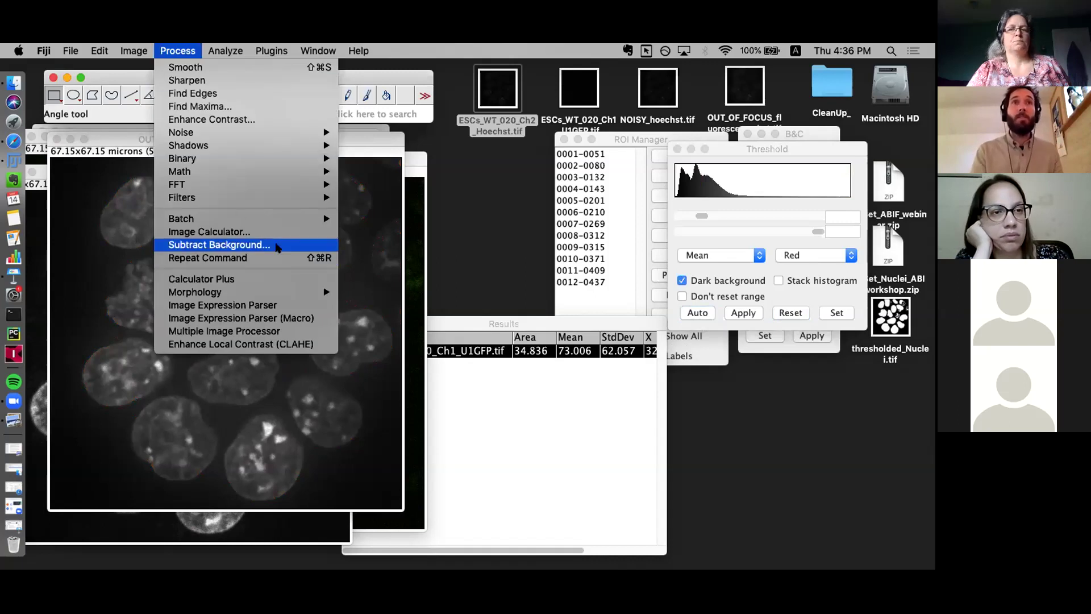
left_click(227, 245)
left_click_drag(496, 149, 514, 138)
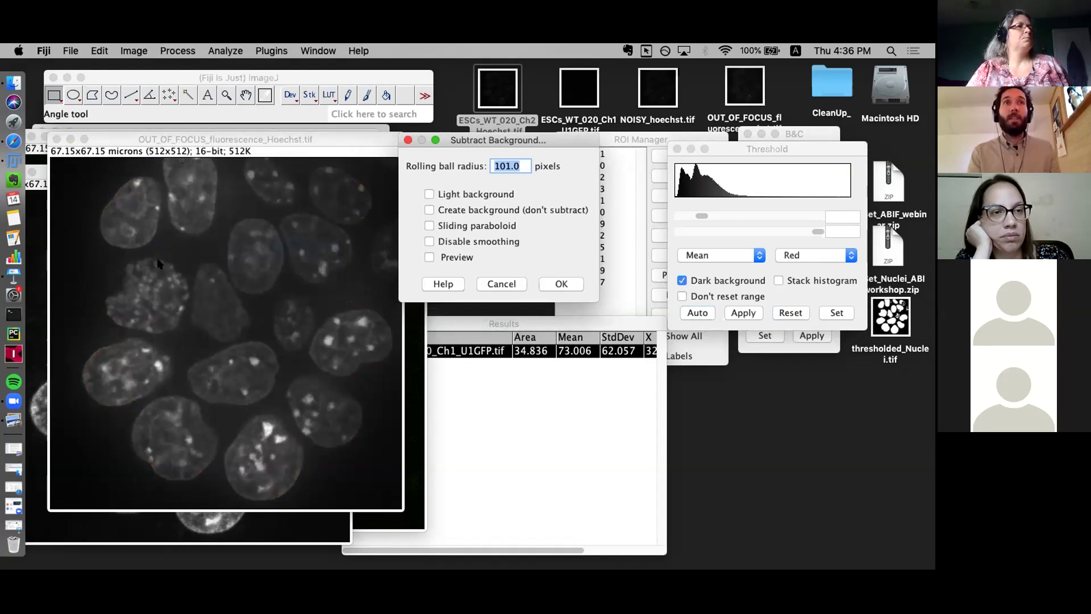
left_click(519, 162)
left_click_drag(519, 162, 463, 165)
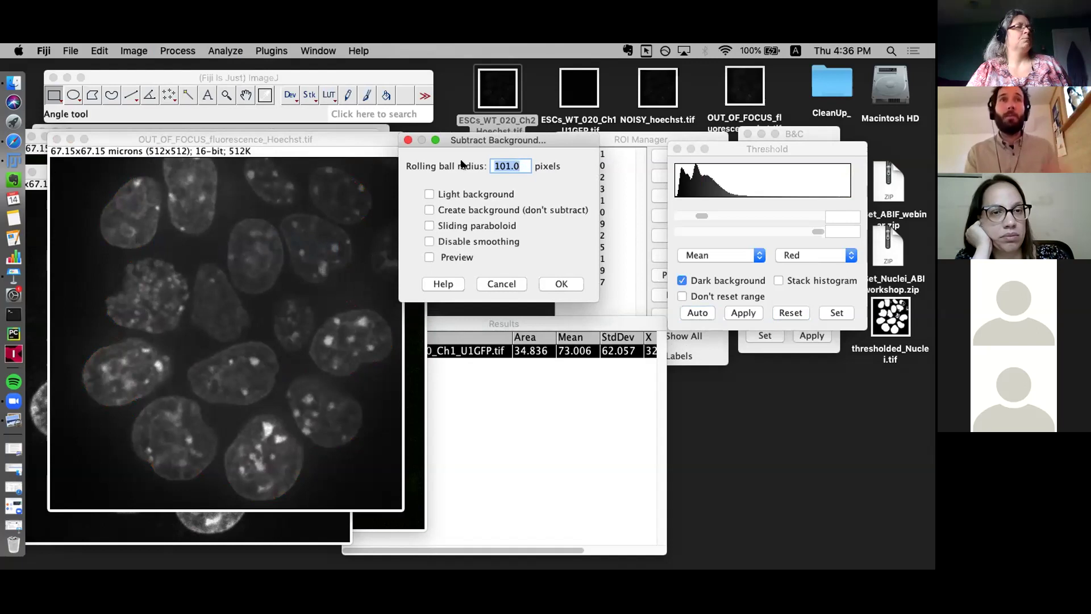
type("2")
key("BackSpace")
type("3")
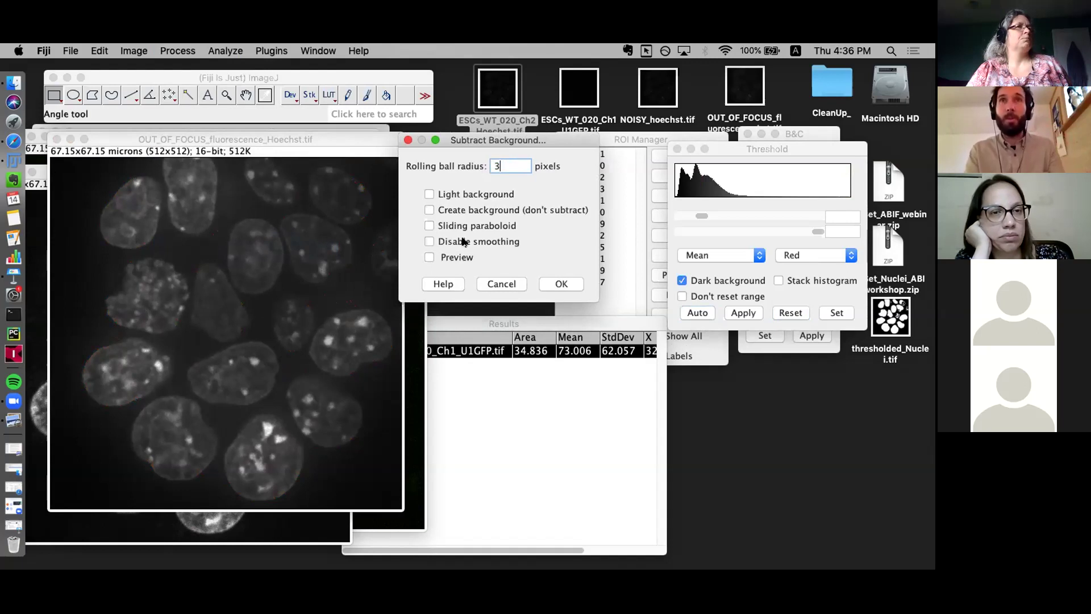
left_click(430, 258)
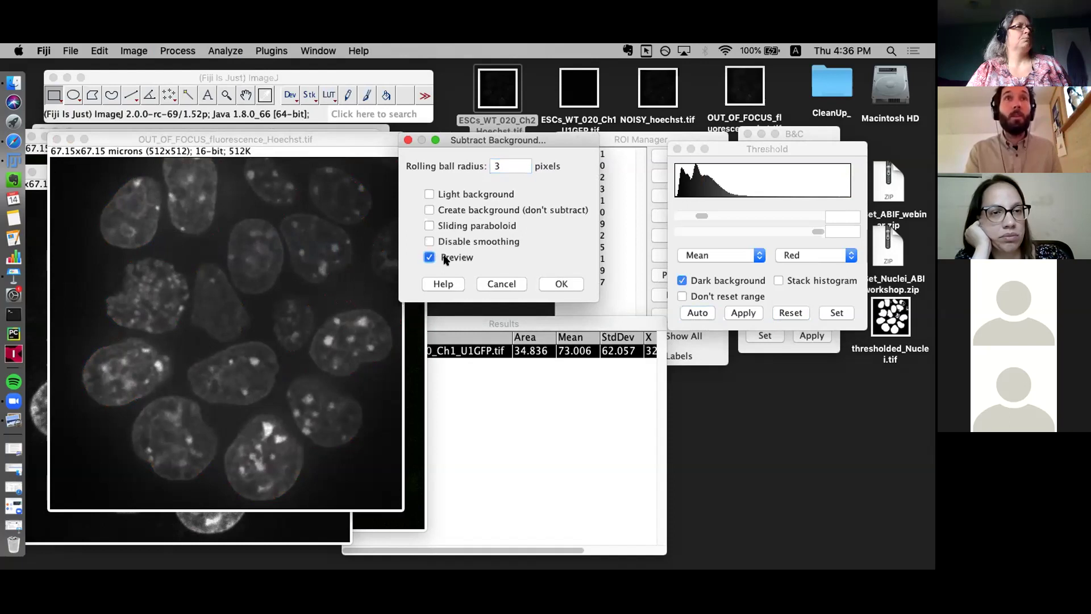
left_click(459, 257)
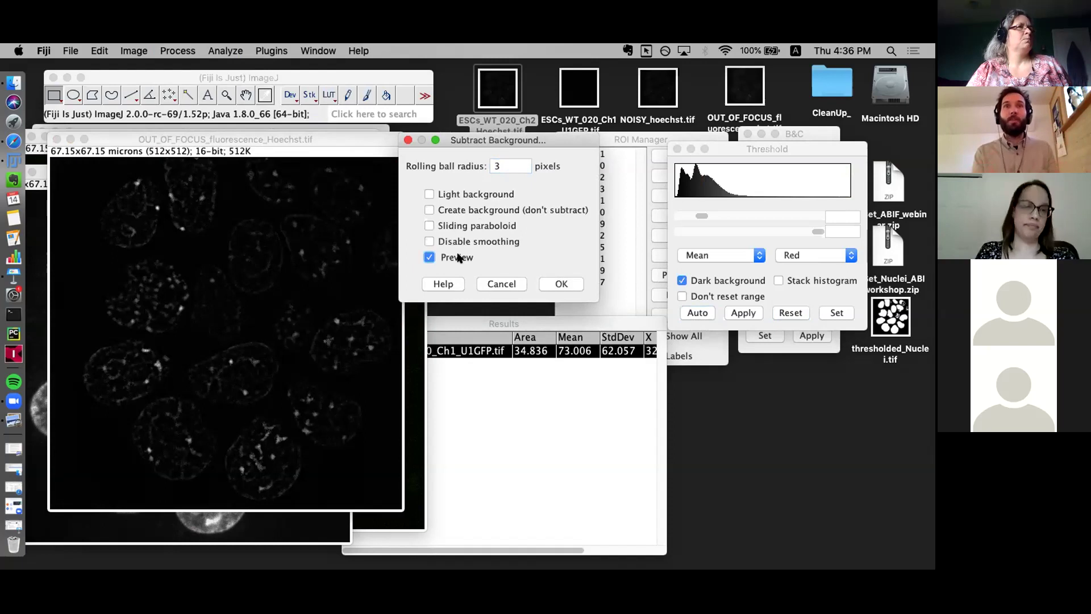
Set the rolling ball radius to 101 pixels and apply the background subtraction to the out-of-focus Hoechst image.
double_click(523, 165)
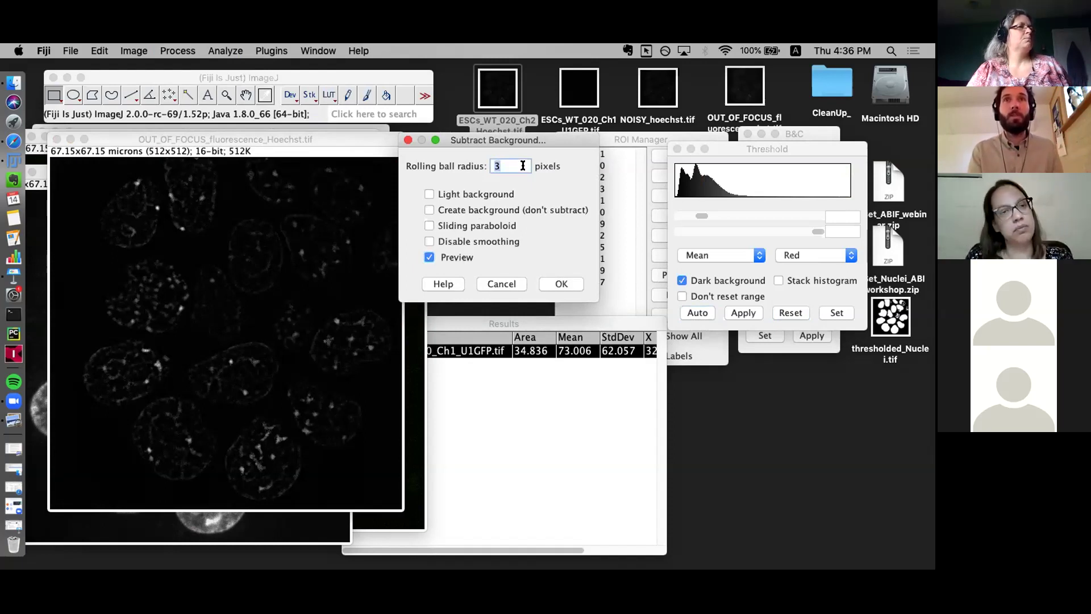
type("101")
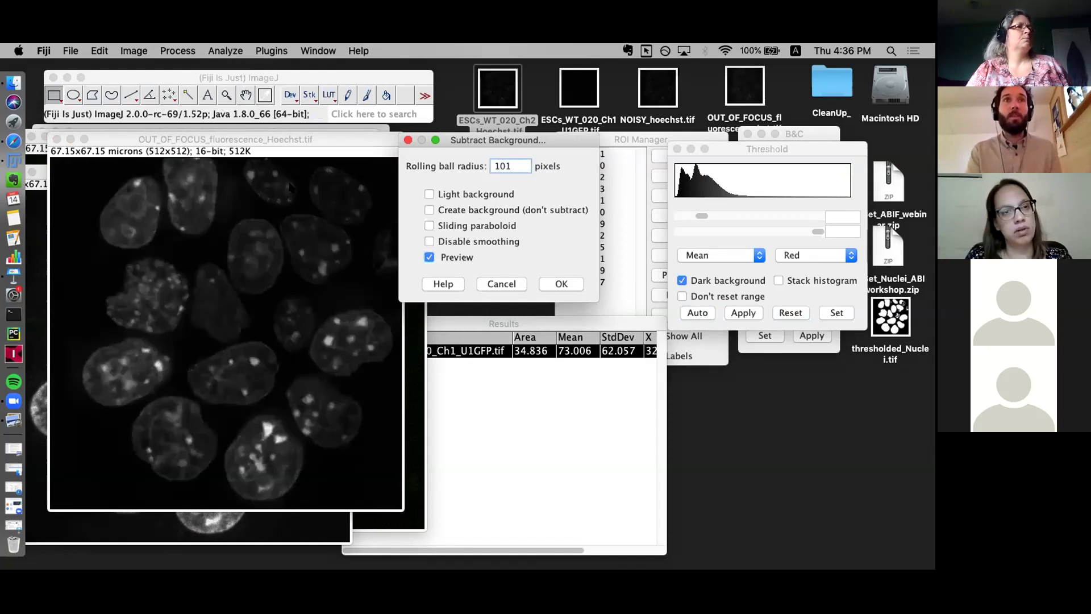
left_click_drag(490, 283, 549, 284)
left_click(541, 283)
Reopen the original OUT_OF_FOCUS_fluorescence_Hoechst.tif beside the background-subtracted image and auto-adjust the contrast of both.
left_click_drag(330, 141, 547, 160)
left_click_drag(745, 88, 191, 95)
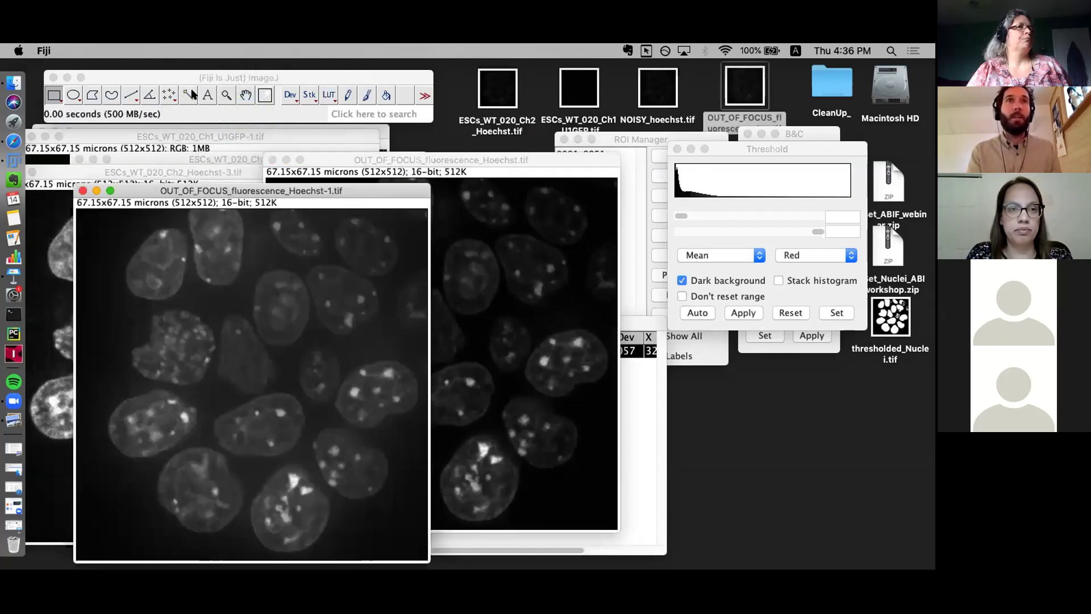
left_click(764, 342)
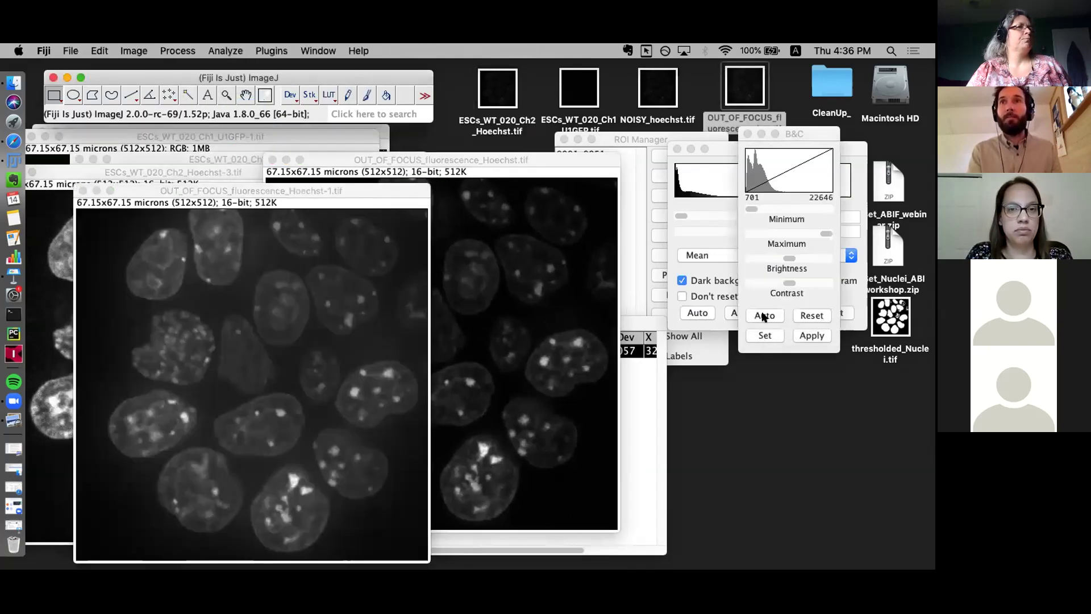
left_click(764, 315)
left_click(553, 295)
left_click(764, 315)
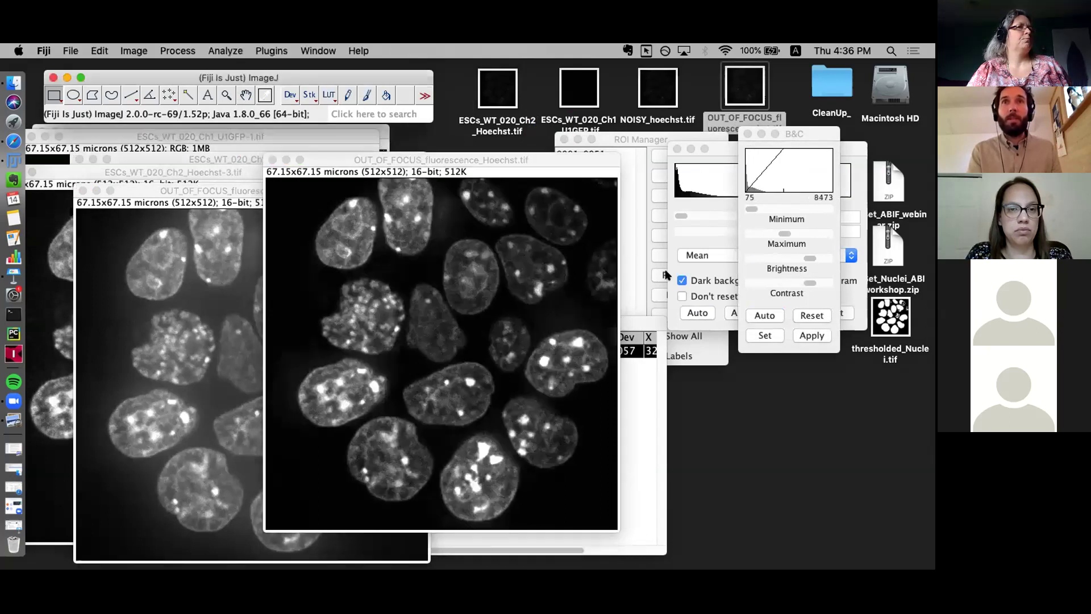
Set an automatic Mean threshold with dark background on the background-subtracted out-of-focus image and move its window aside.
left_click_drag(426, 162, 292, 114)
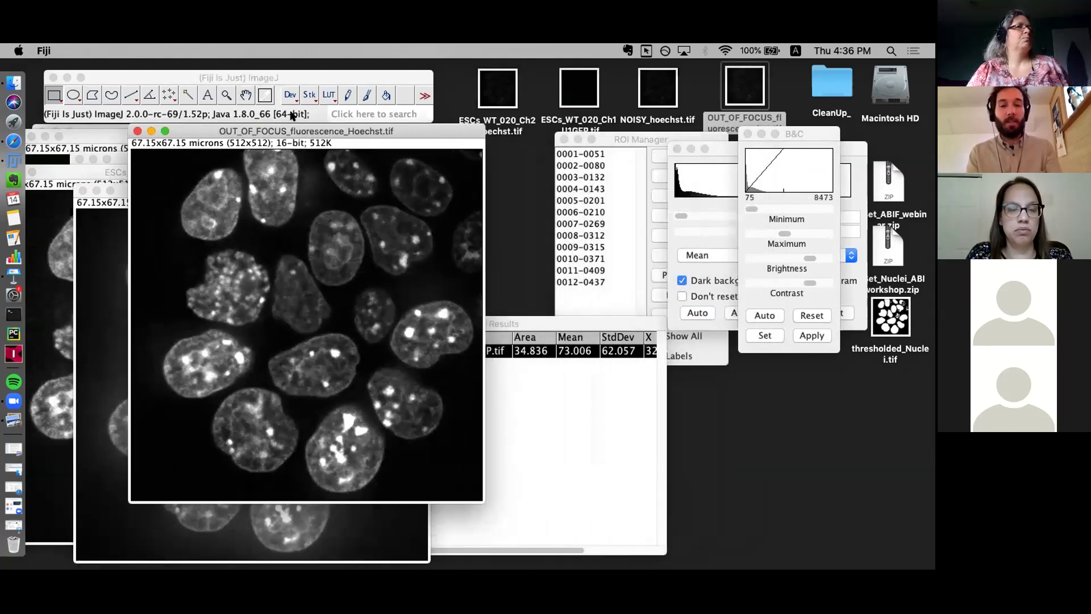
left_click(292, 113)
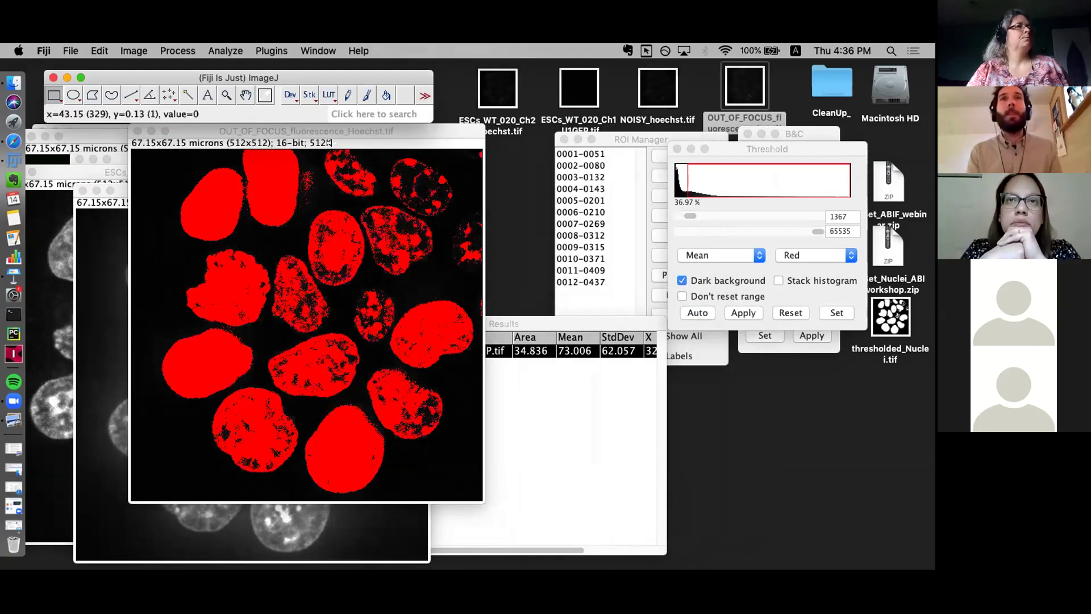
left_click_drag(441, 137, 379, 170)
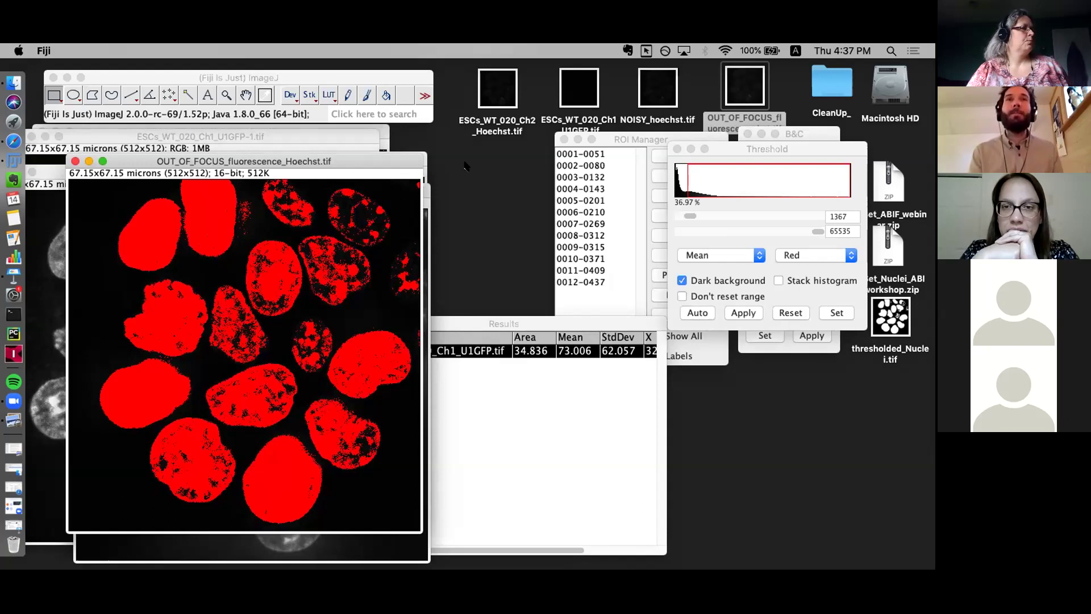
left_click_drag(352, 170, 569, 230)
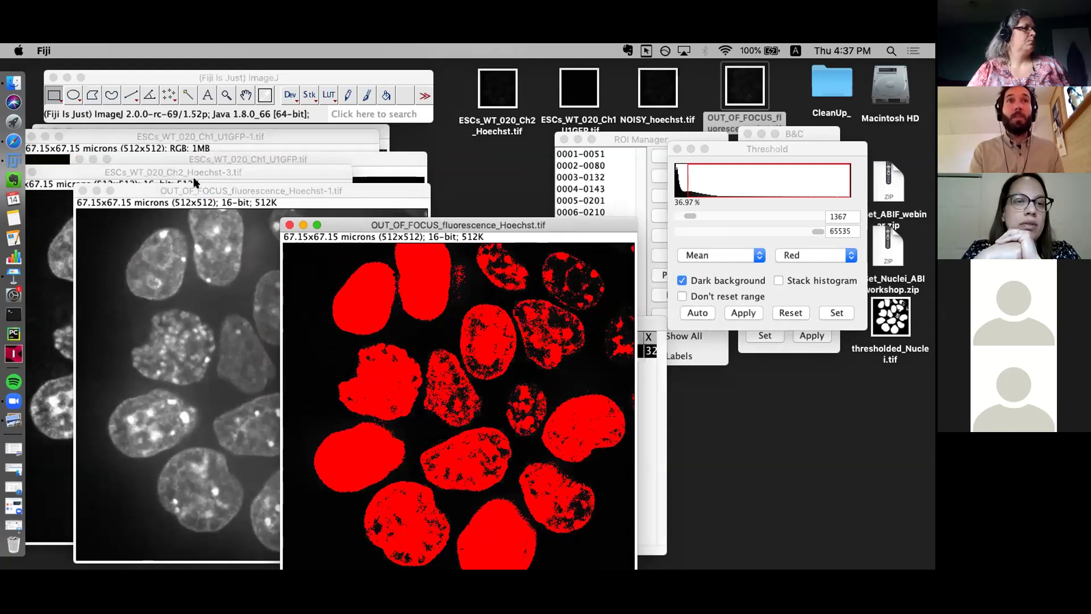
Bring the Ch2 Hoechst image forward and open NOISY_hoechst.tif from the desktop beside it for comparison.
left_click(310, 181)
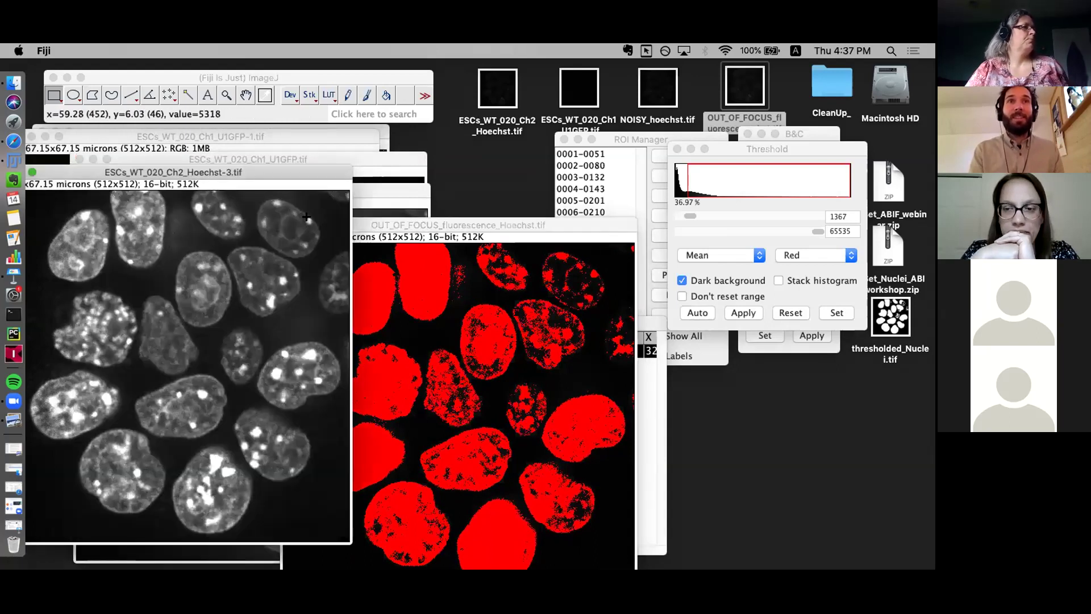
left_click_drag(310, 181, 379, 193)
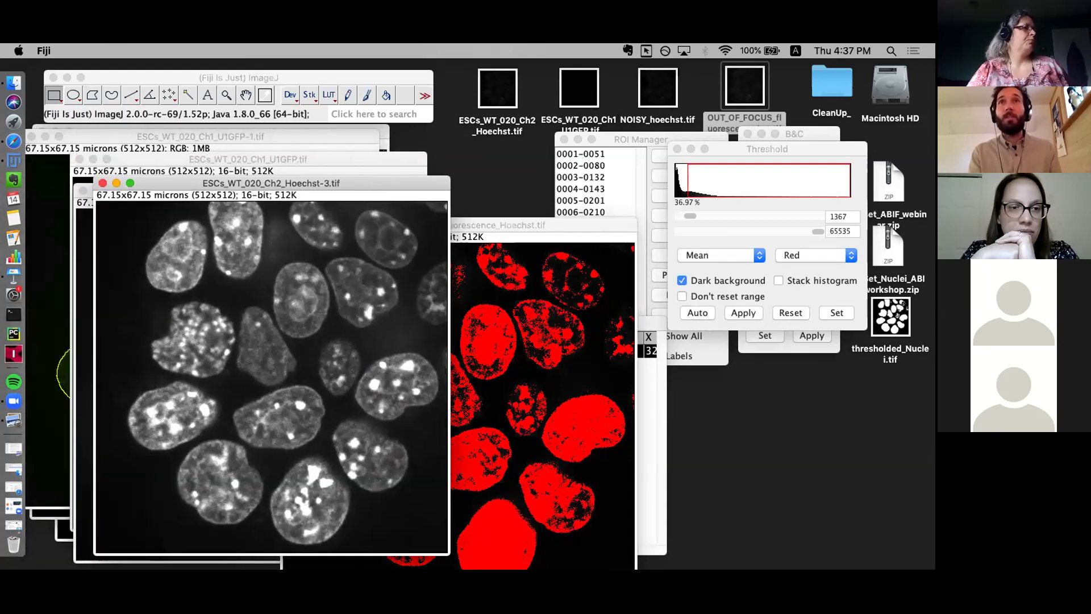
left_click(637, 83)
left_click_drag(657, 91, 559, 167)
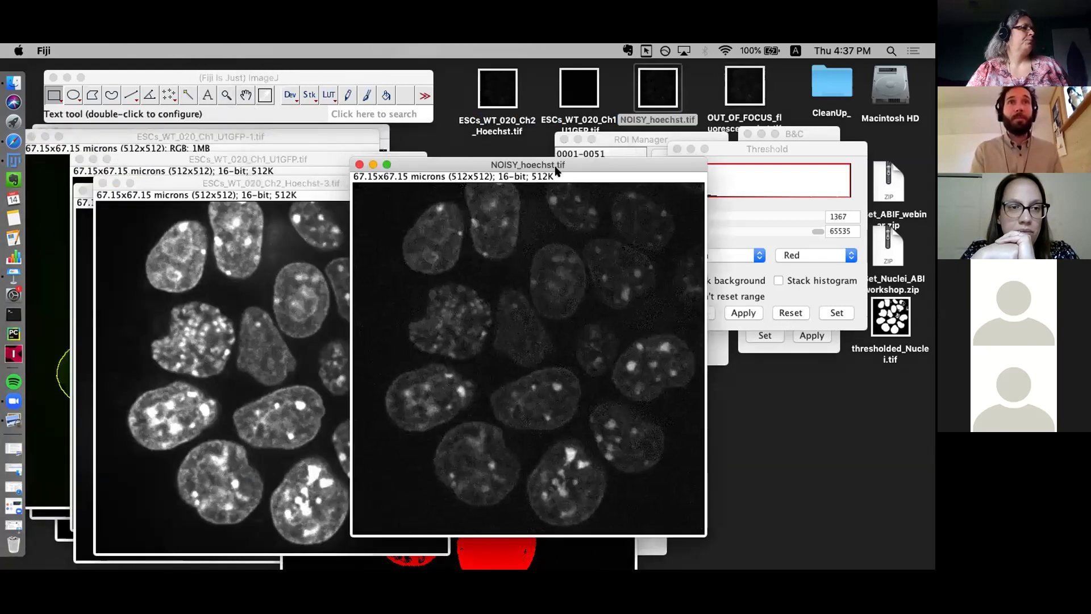
left_click_drag(318, 186, 239, 158)
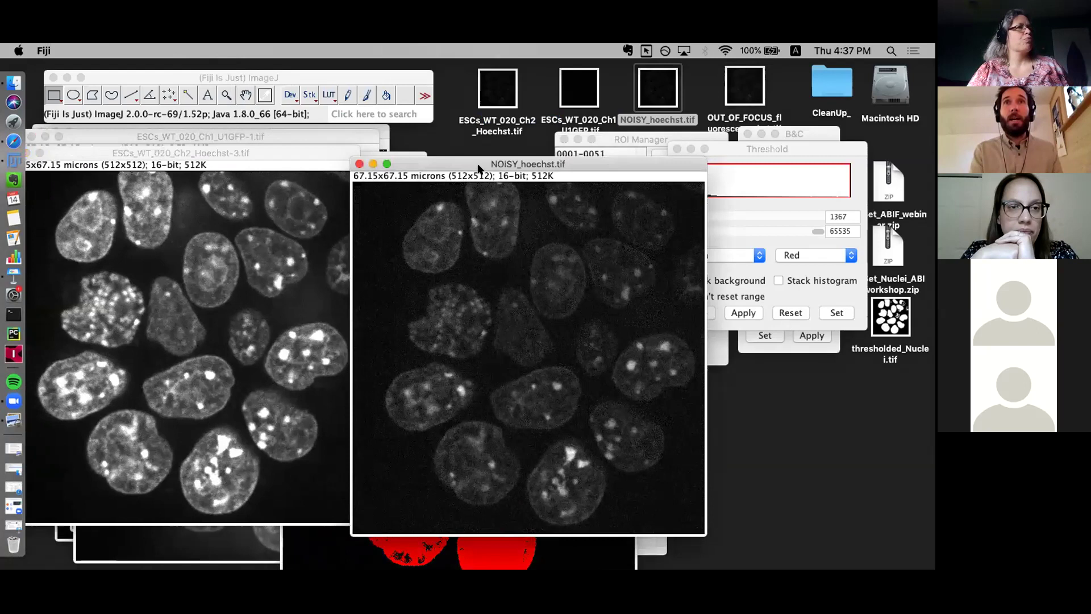
left_click_drag(631, 165, 529, 137)
Auto-adjust the contrast of the noisy Hoechst image and move the B&C window clear of the Threshold window.
left_click(729, 153)
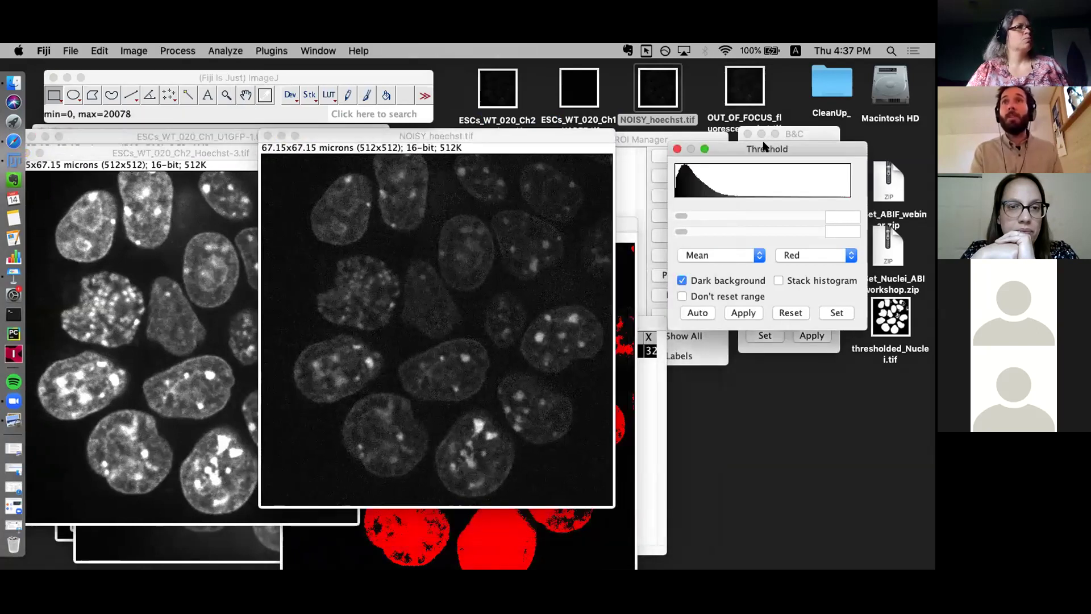
left_click(818, 134)
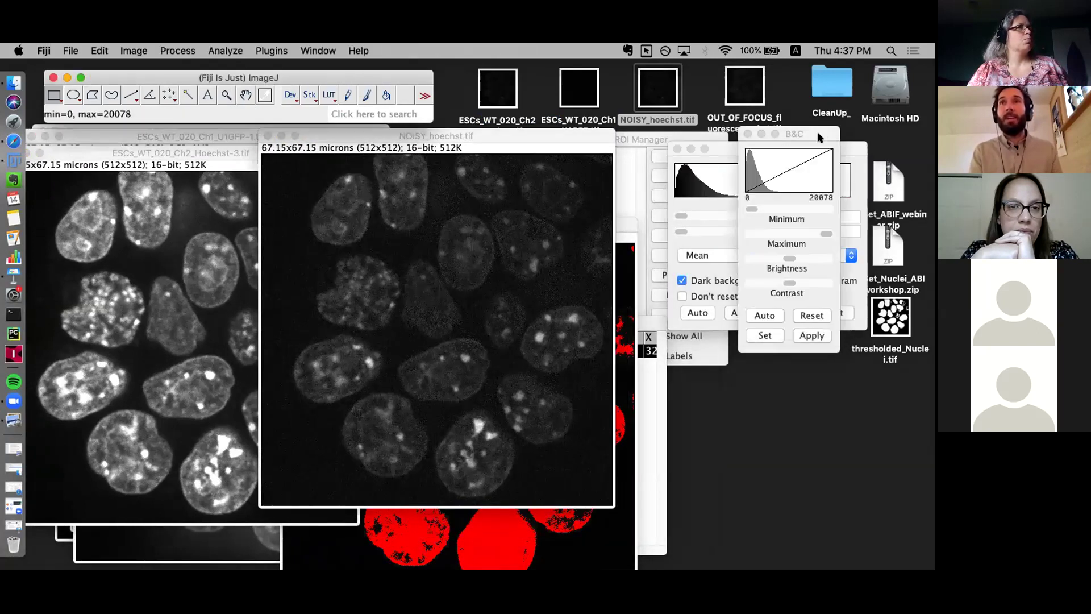
left_click(763, 316)
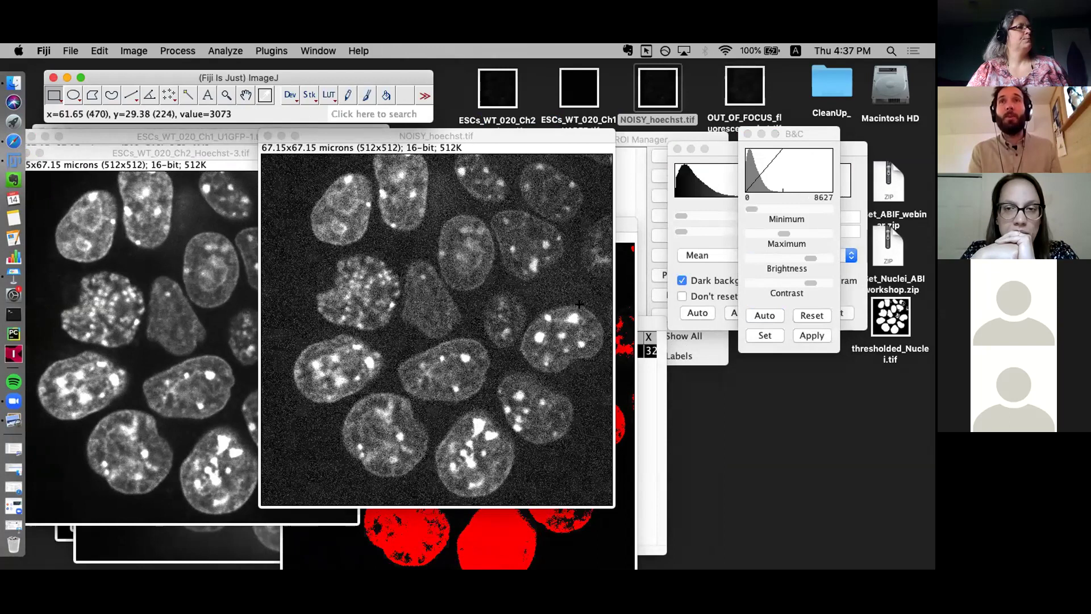
left_click_drag(826, 143, 847, 346)
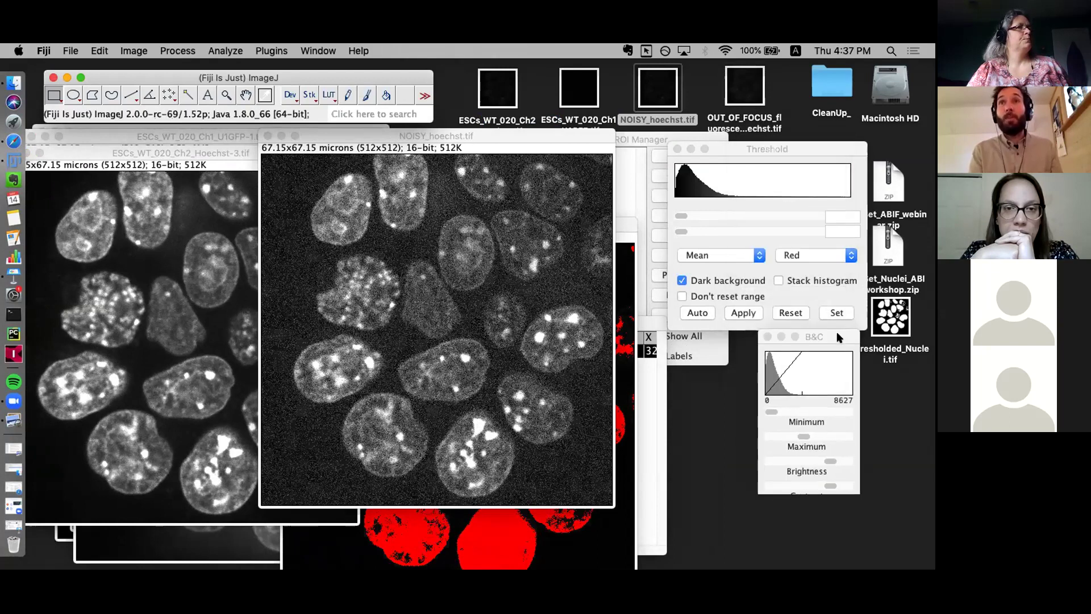
Try an automatic Mean threshold with dark background on the noisy Hoechst image and reset it.
left_click(700, 313)
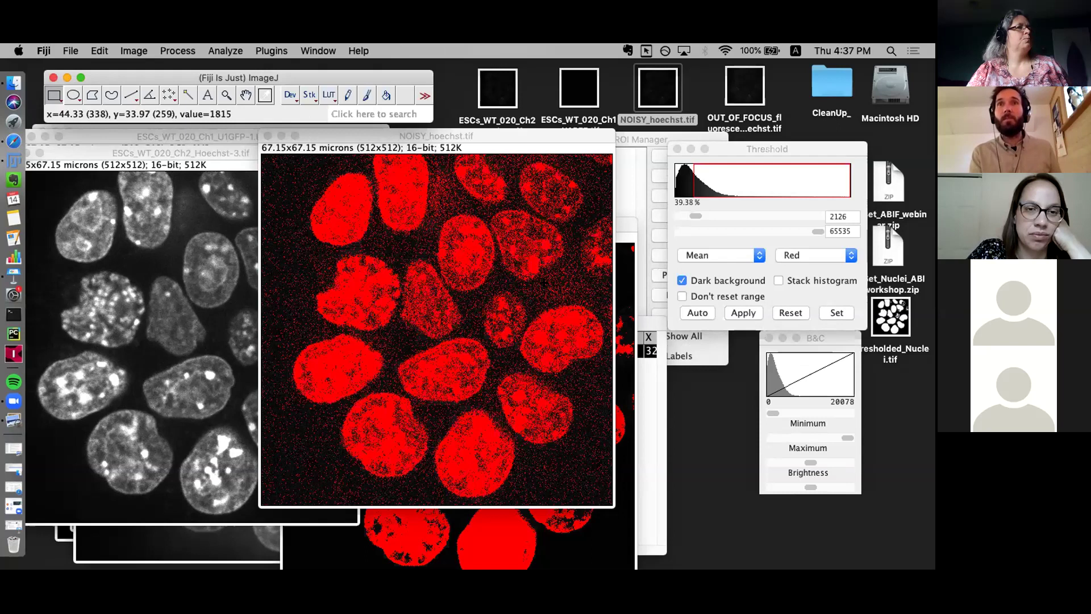
left_click_drag(527, 140, 302, 135)
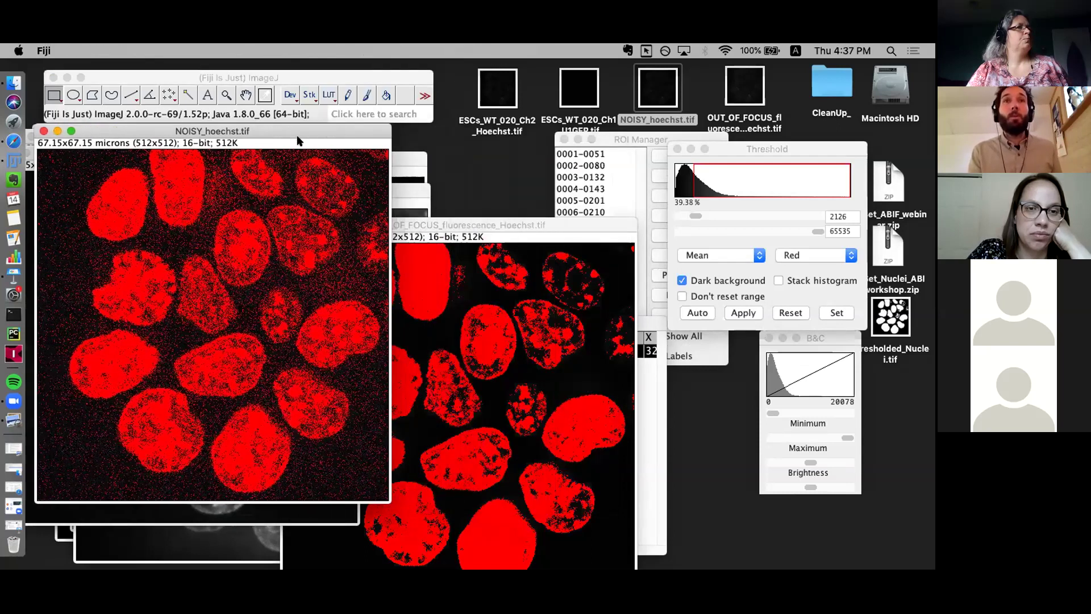
left_click(784, 313)
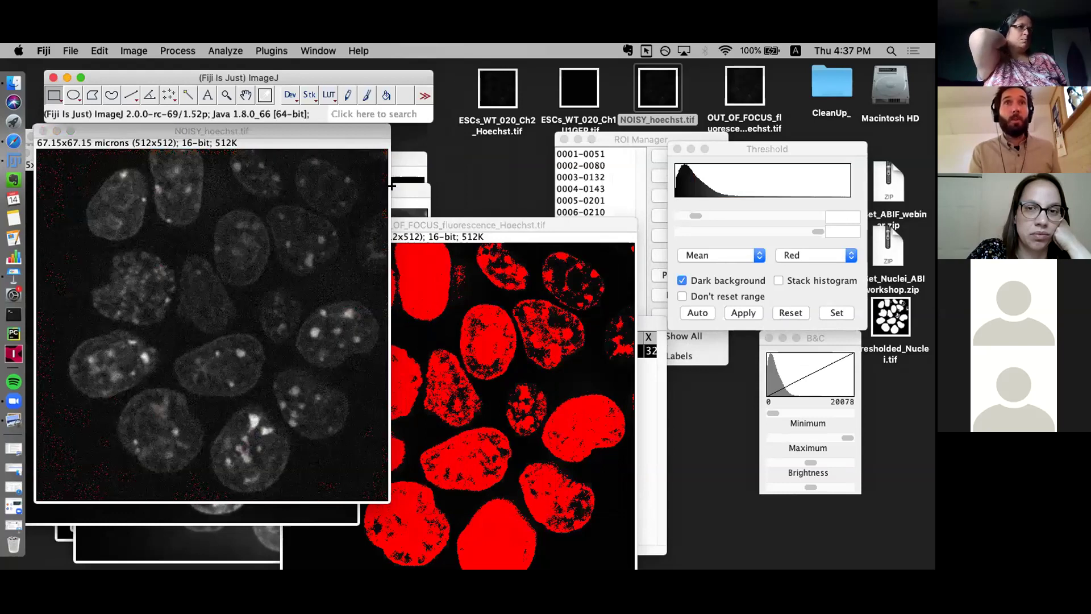
left_click_drag(314, 137, 313, 147)
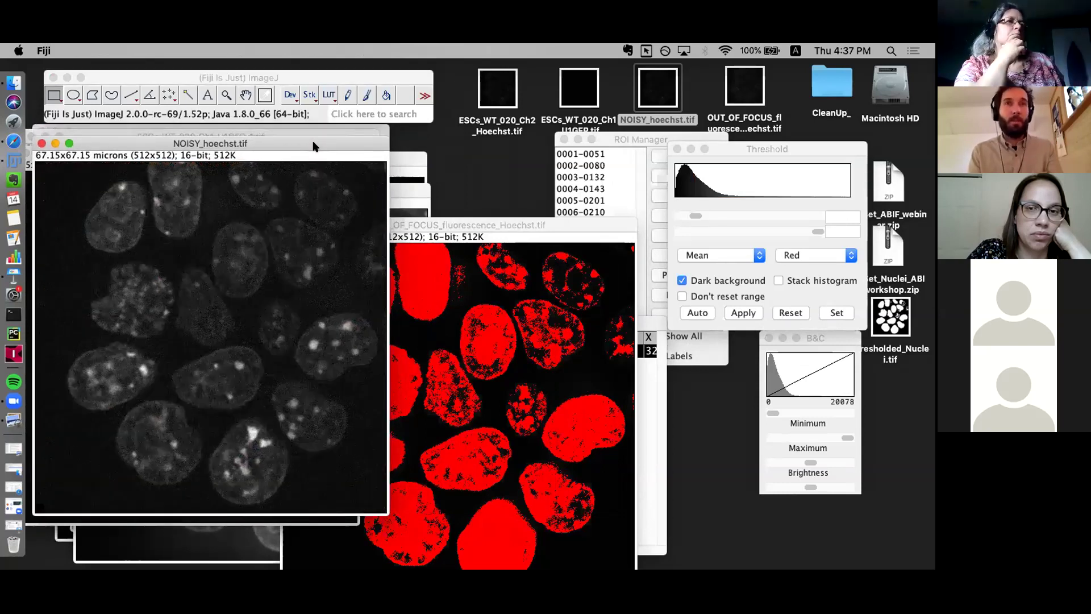
Duplicate NOISY_hoechst.tif and place the copy beside the original.
key("super+shift+d")
left_click(507, 227)
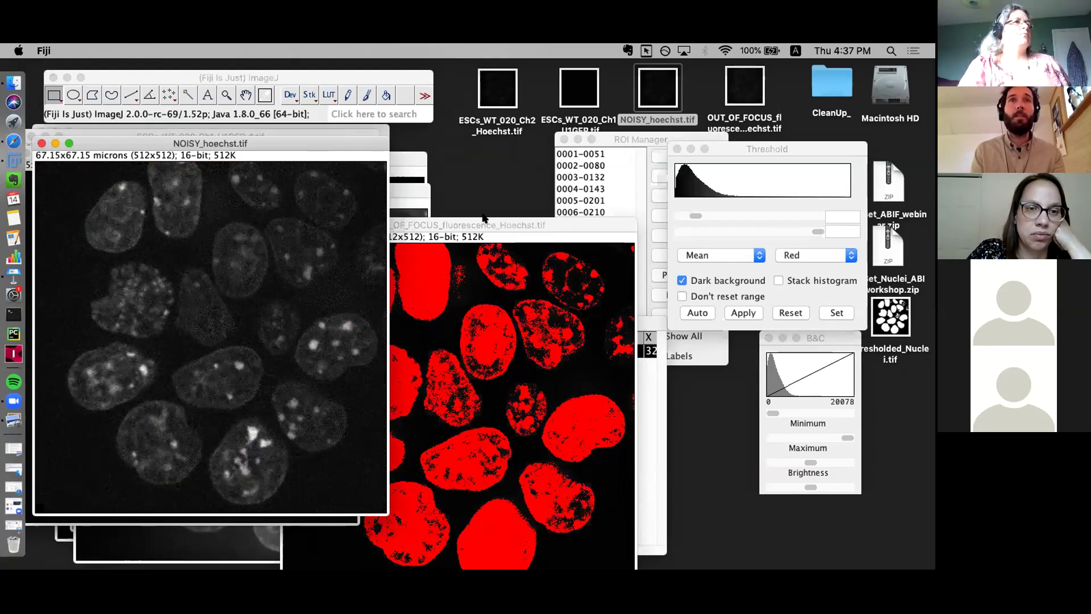
left_click_drag(454, 145, 591, 144)
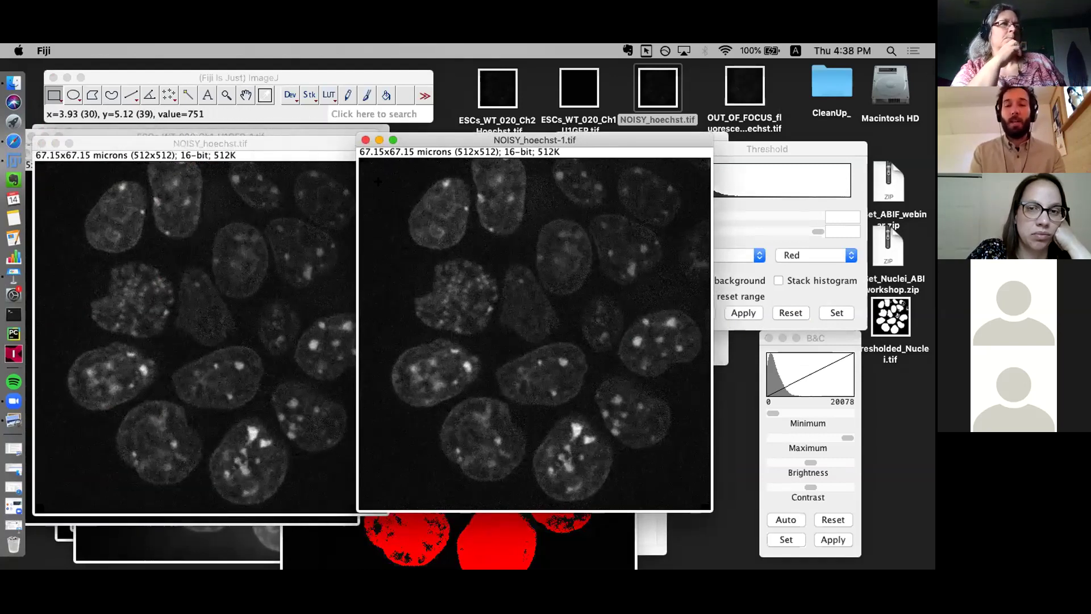
Examine the copy's corner background at 800% magnification, framing a bright noise pixel with a small square selection and clearing it.
key("plus")
key("plus")
key("plus")
key("plus")
key("plus")
key("plus")
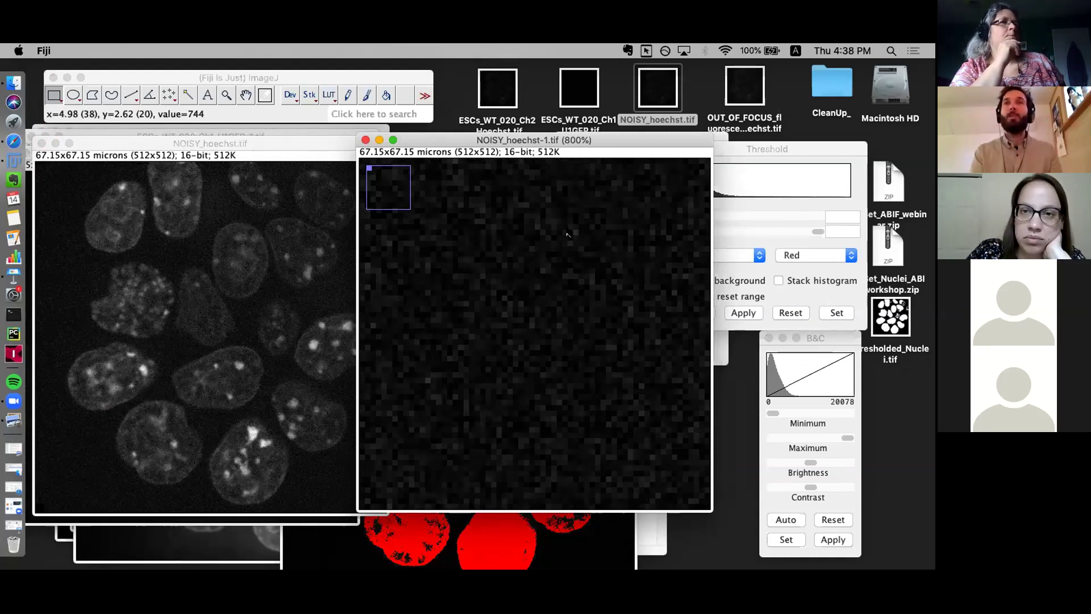
left_click_drag(534, 139, 515, 140)
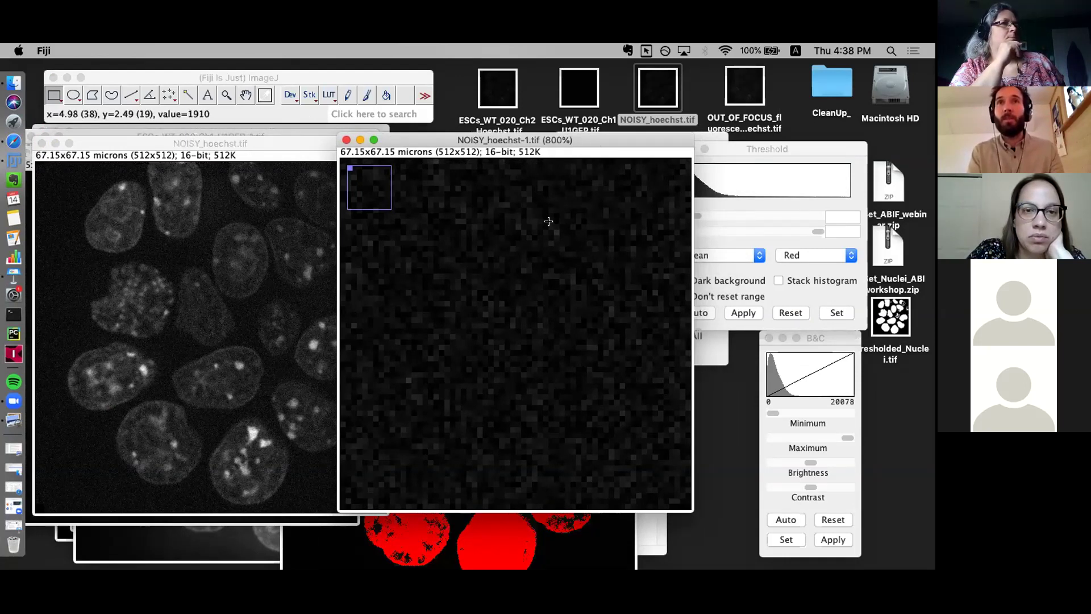
left_click_drag(549, 225, 565, 241)
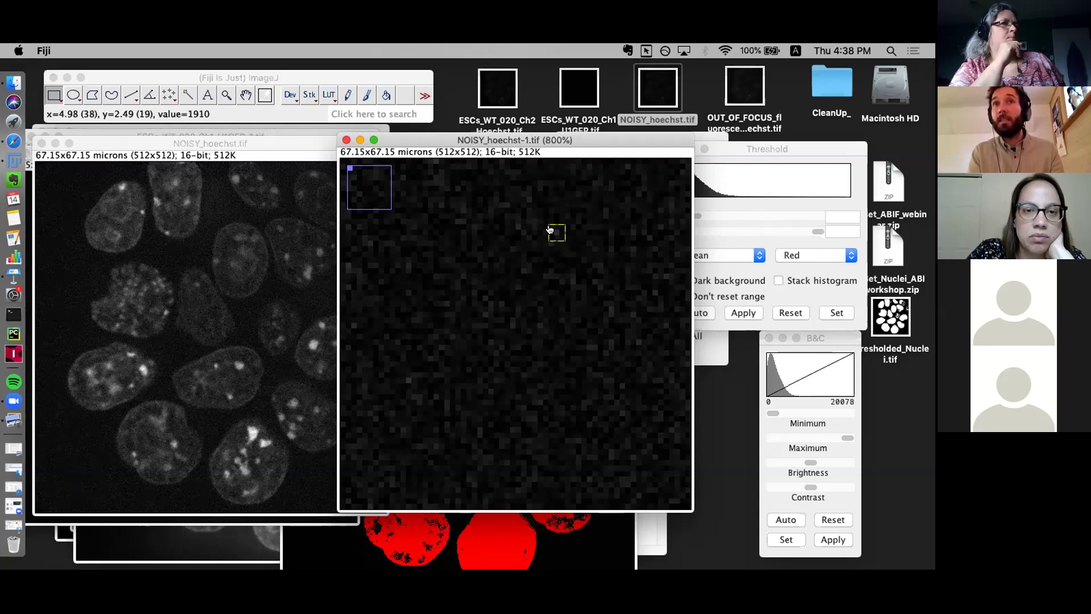
left_click(495, 265)
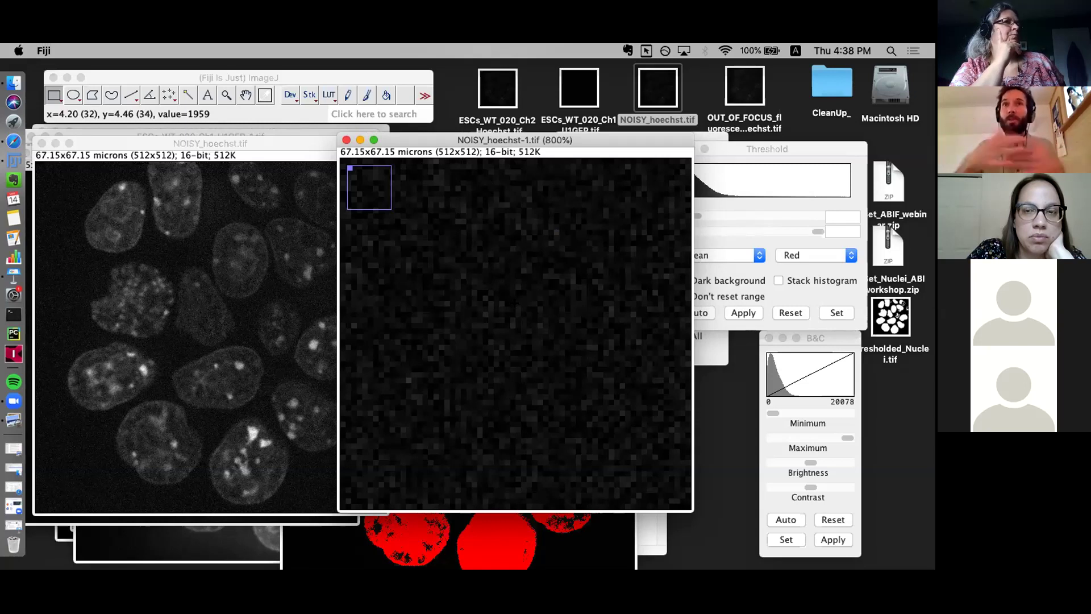
Start a Median filter on the noisy Hoechst copy with a radius of 1 pixel, keeping the dialog clear of the image.
key("minus")
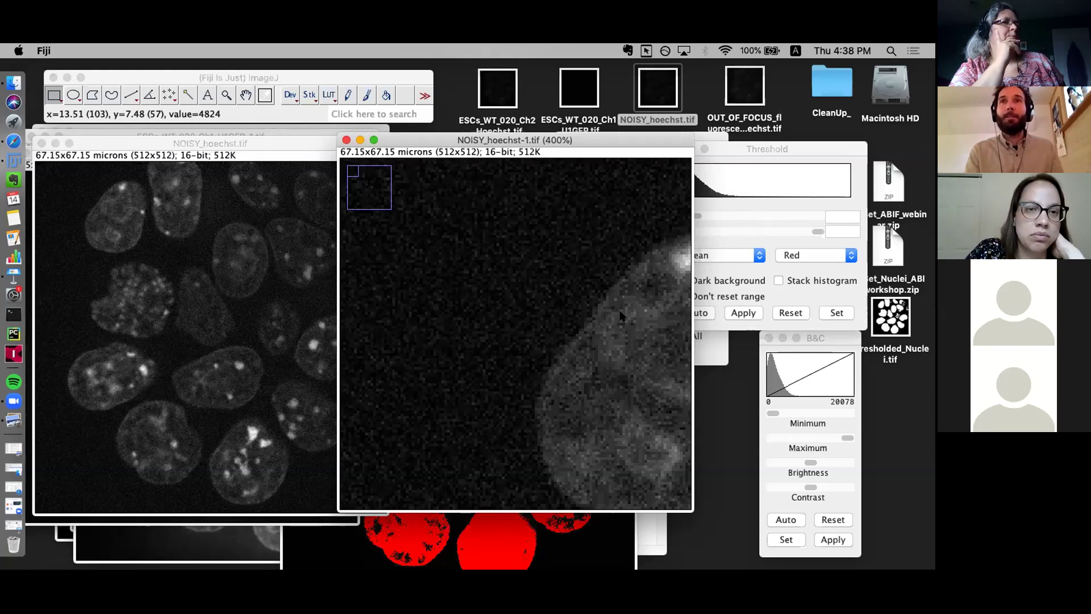
left_click_drag(633, 332, 461, 333)
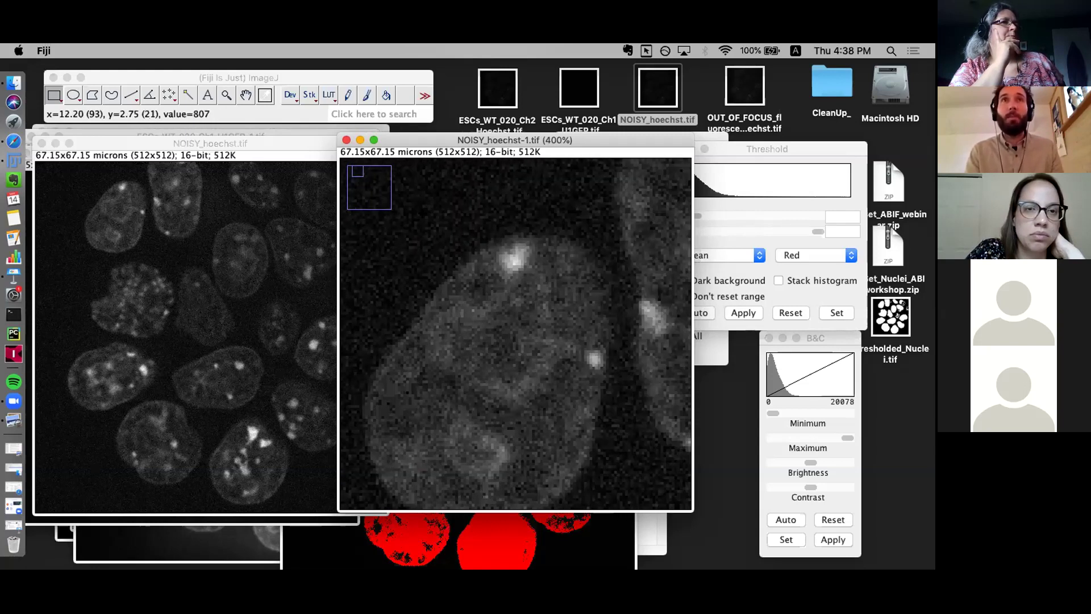
left_click(254, 76)
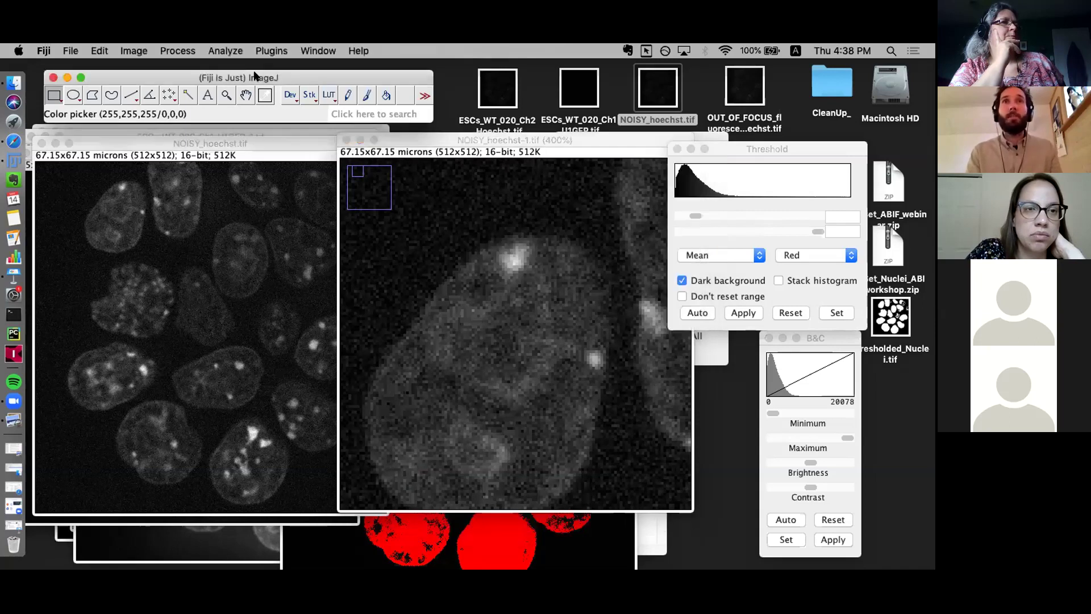
left_click(188, 51)
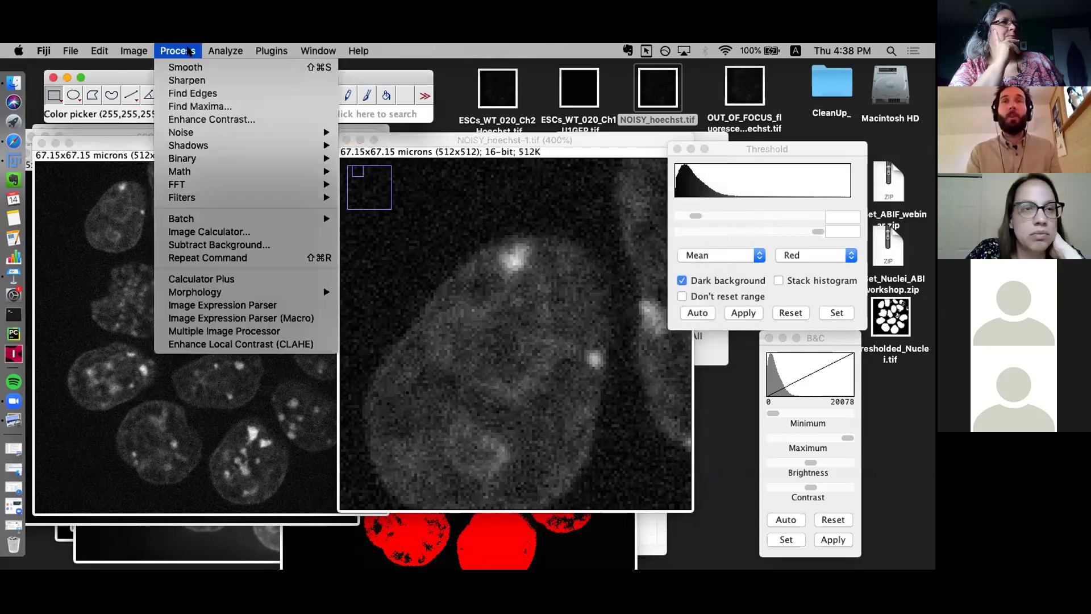
mouse_move(214, 200)
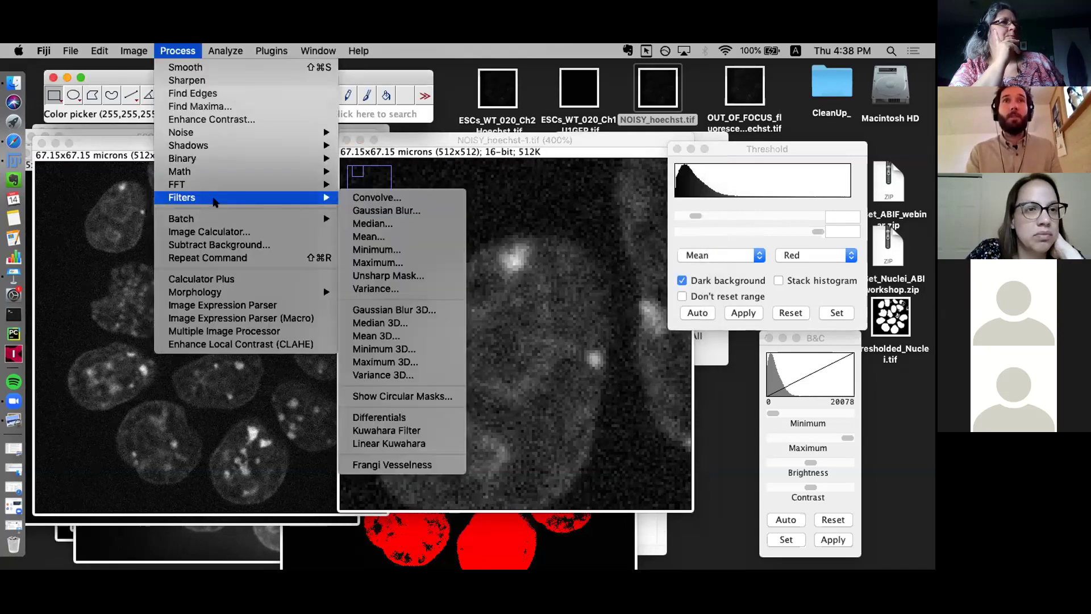
left_click(392, 225)
left_click_drag(528, 165, 311, 188)
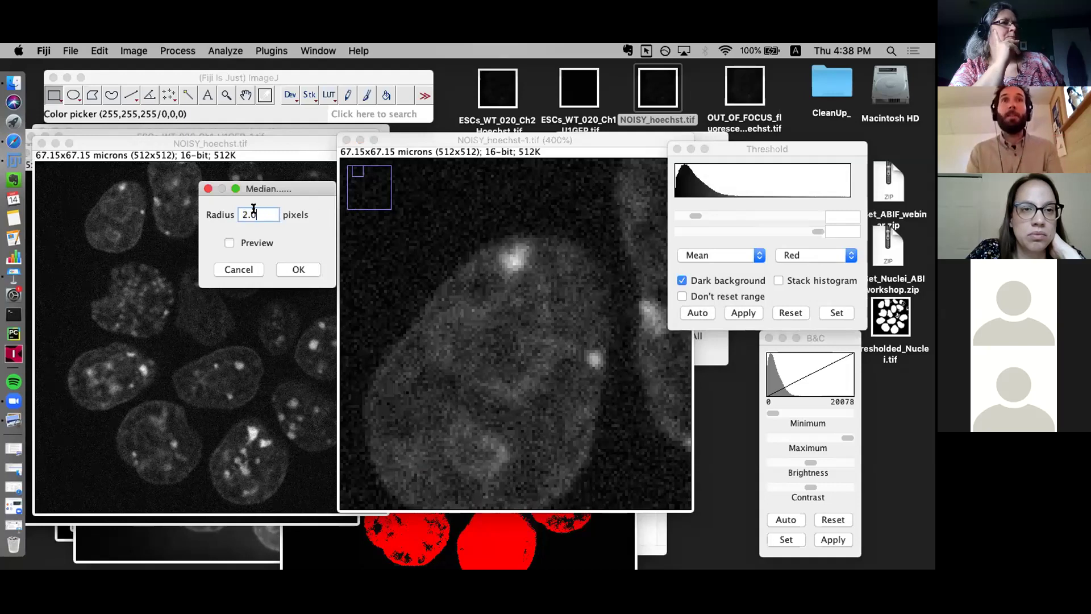
type("1")
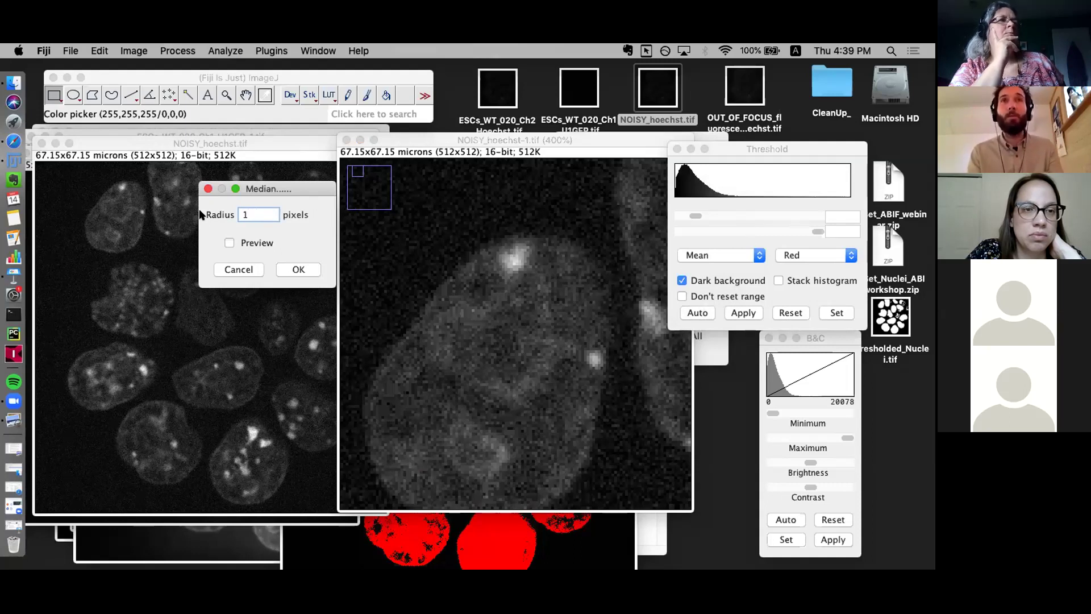
Compare the nucleus with the median filter preview on and off, and apply the filter to the copy.
left_click(256, 243)
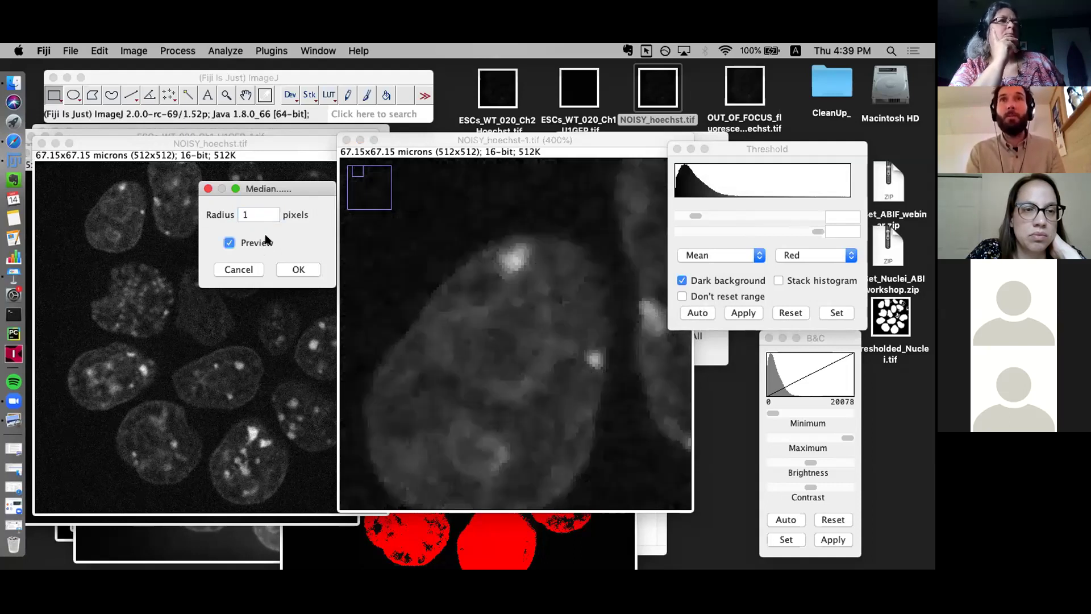
left_click(257, 242)
left_click(255, 243)
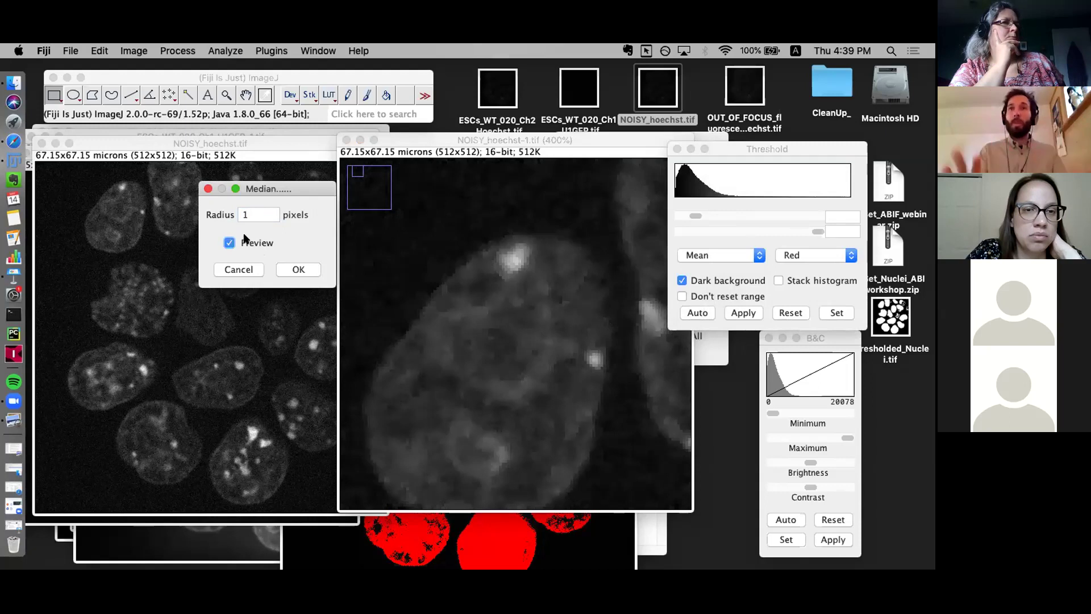
left_click(247, 240)
left_click(247, 240)
left_click(298, 269)
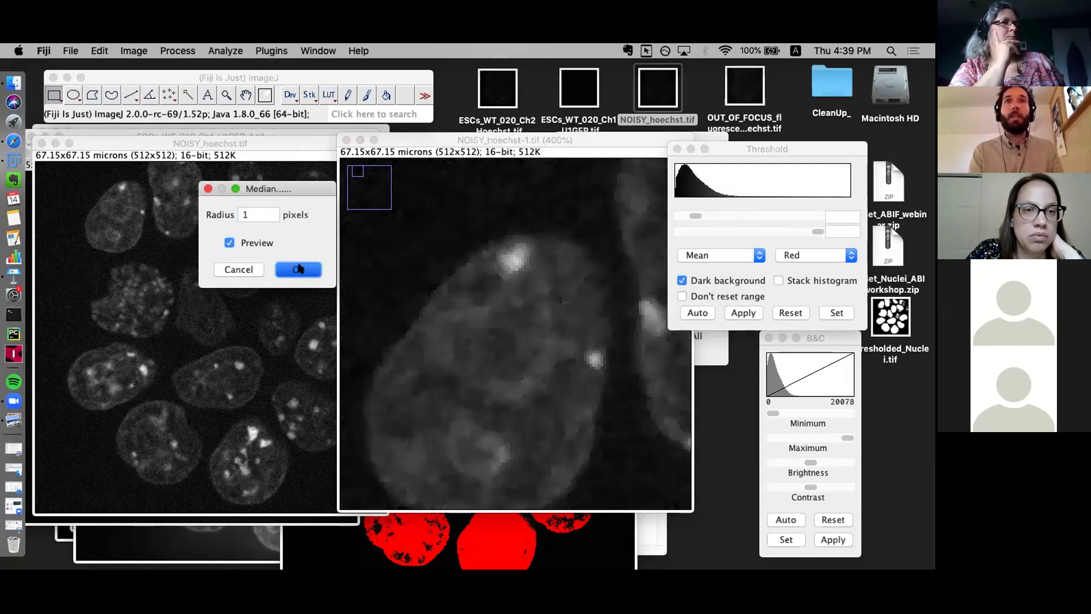
Move the Threshold window clear of the filtered copy at 100% and set an automatic Mean threshold with dark background on it.
left_click(512, 196)
key("minus")
key("minus")
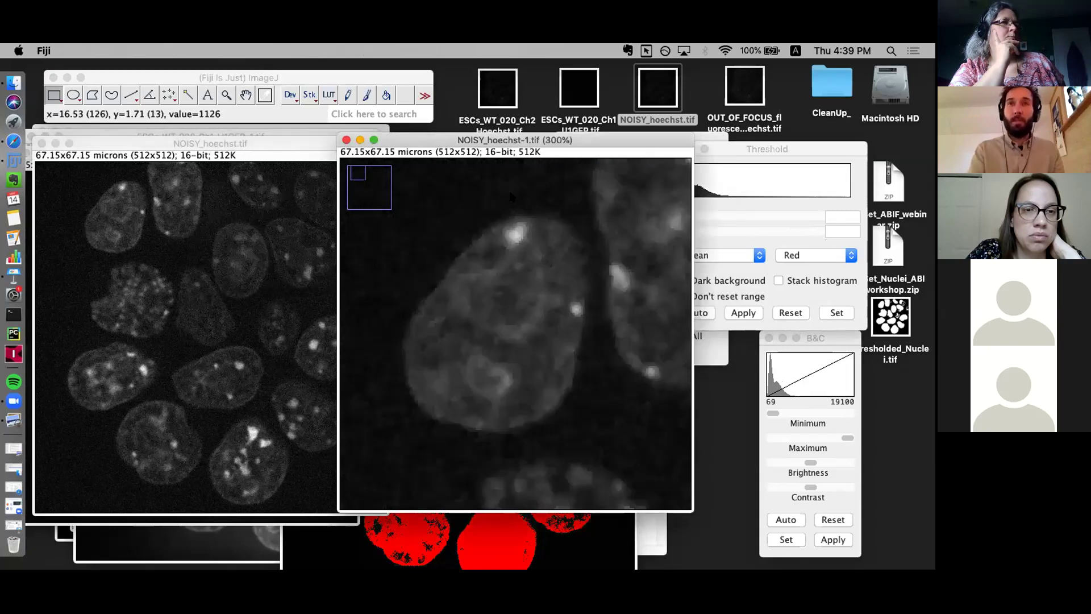
key("minus")
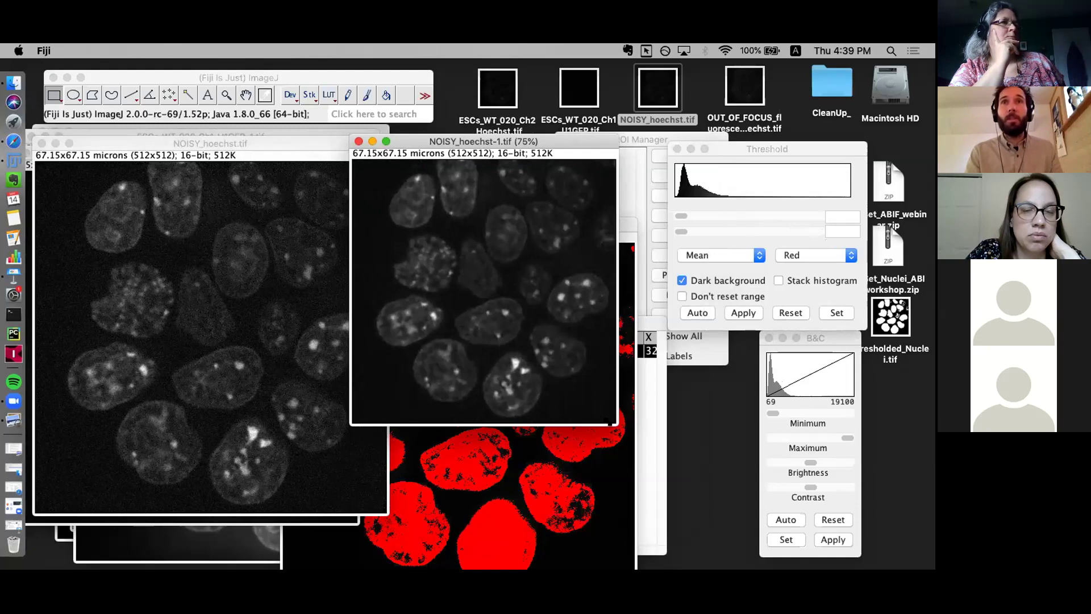
key("plus")
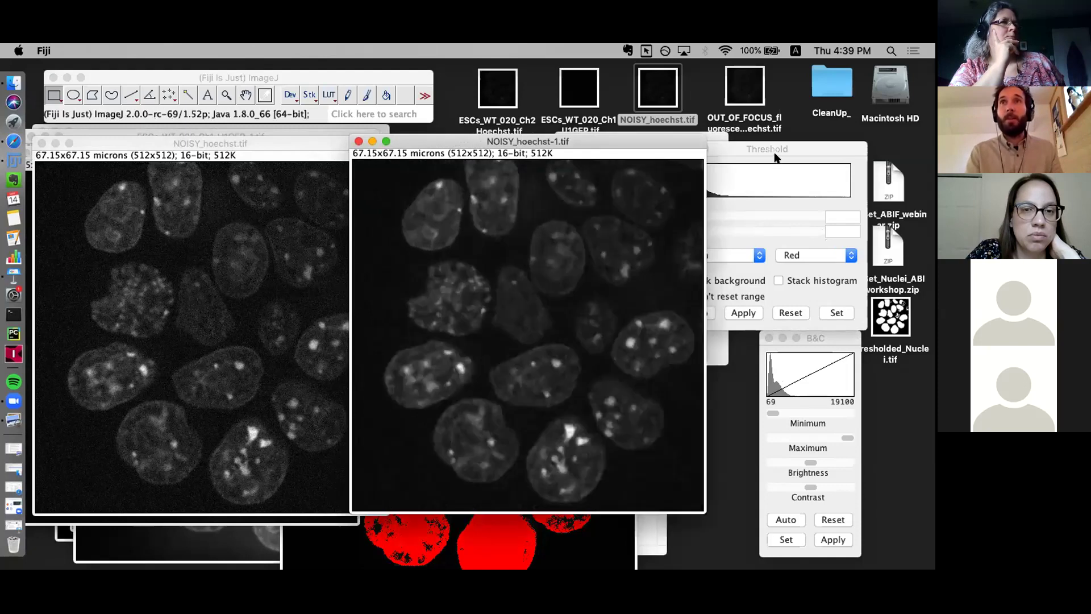
left_click_drag(776, 151, 825, 109)
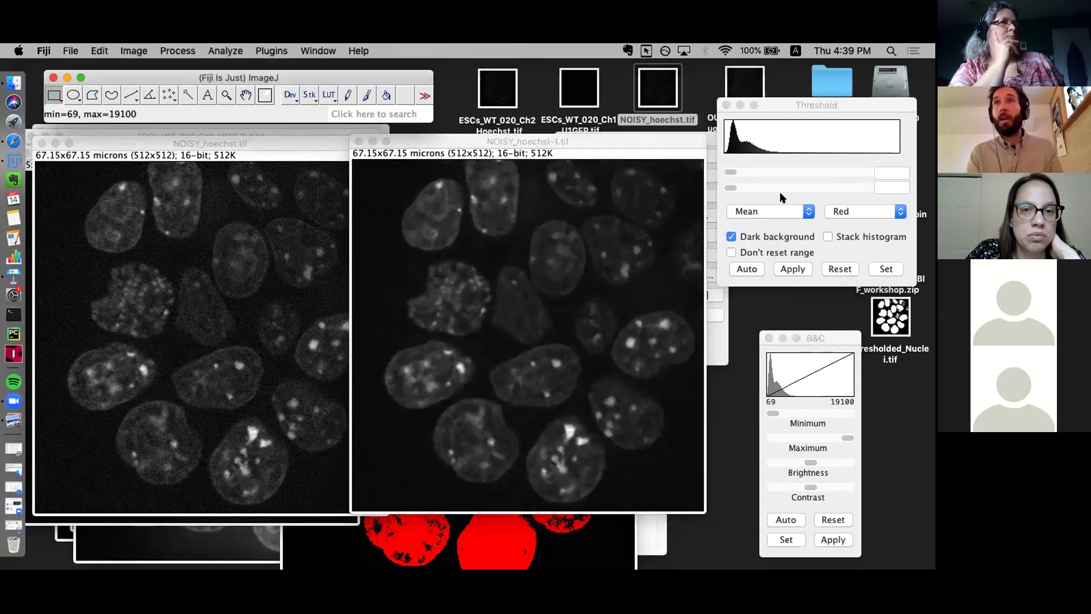
left_click(748, 270)
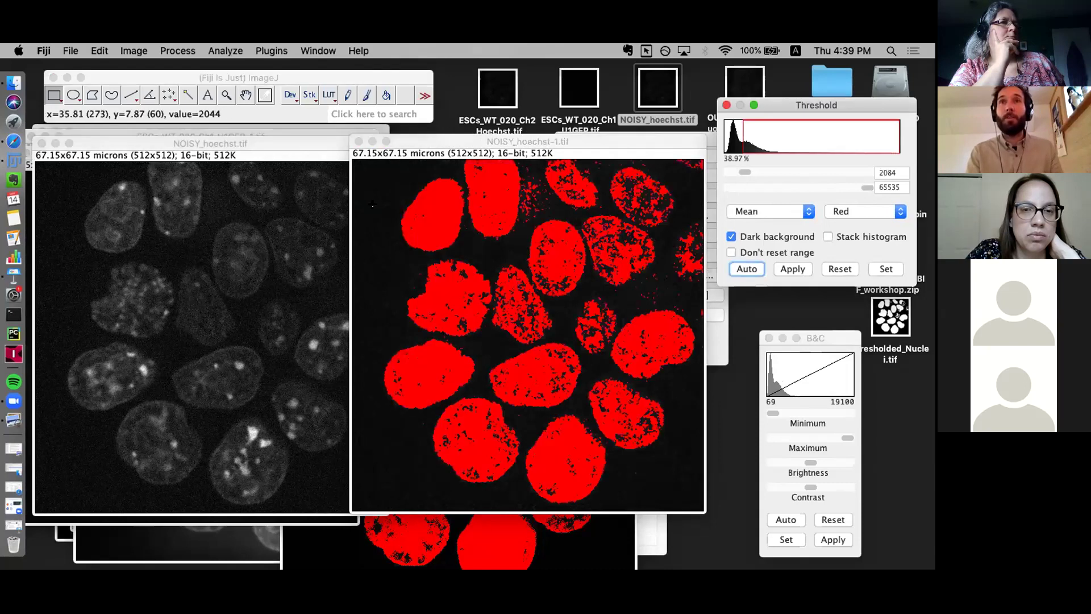
Set the same automatic Mean threshold on the original NOISY_hoechst.tif and reposition the filtered copy beside it for comparison.
left_click(301, 245)
left_click(746, 269)
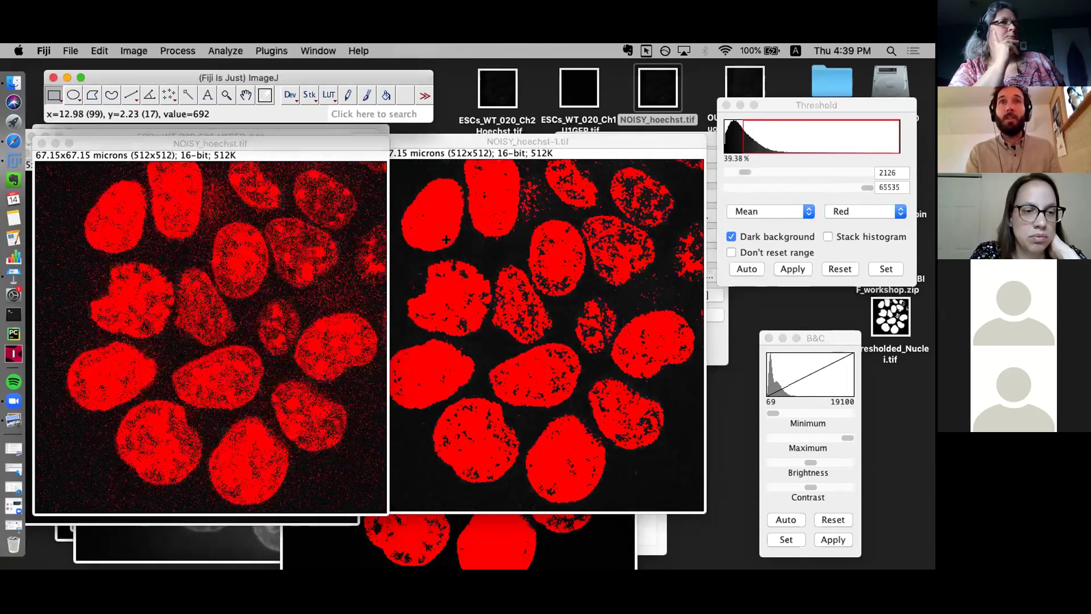
left_click_drag(553, 149, 574, 128)
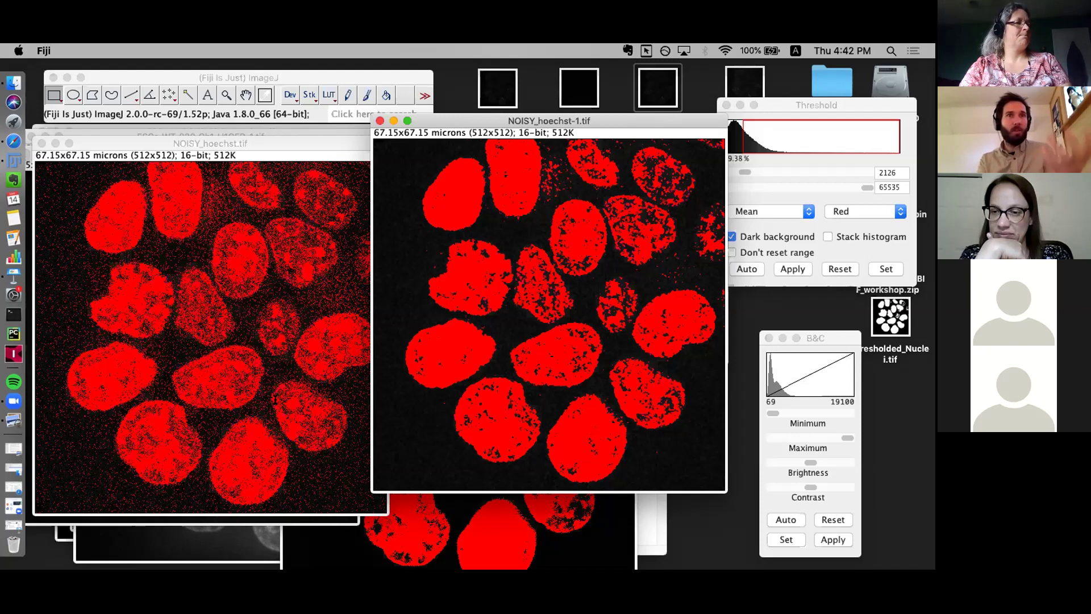
left_click_drag(589, 124, 568, 120)
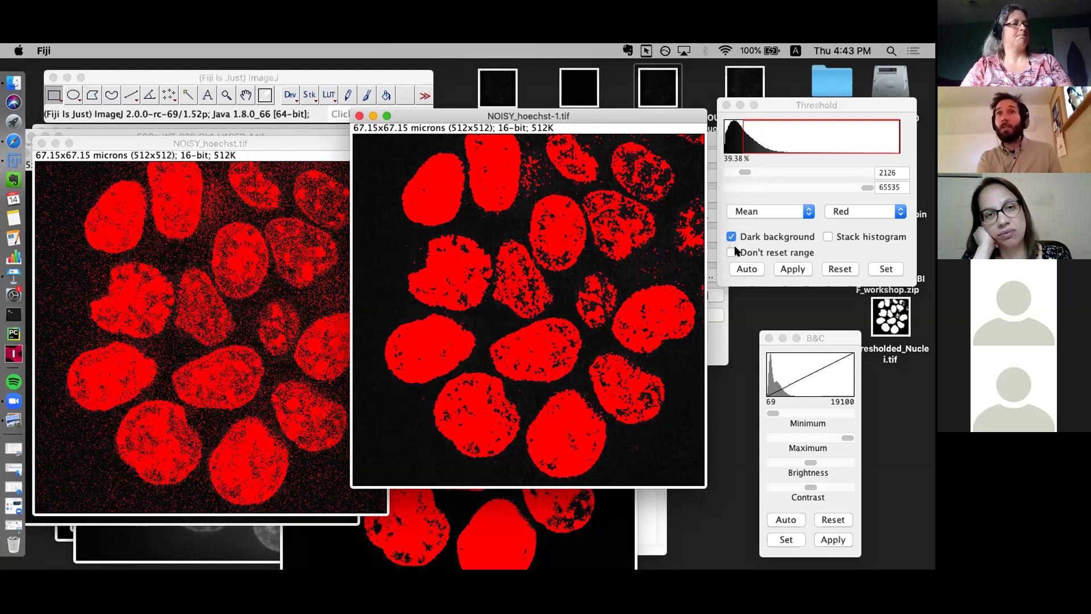
Reset the threshold on the filtered copy and try to open the out-of-focus Hoechst image from the desktop.
left_click(827, 266)
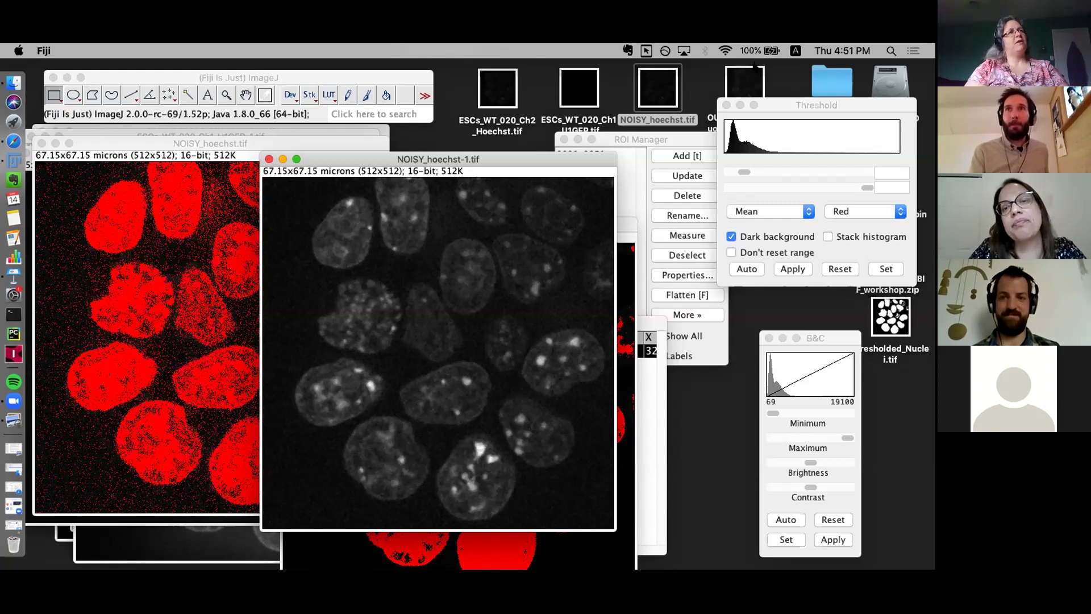
left_click(744, 84)
left_click_drag(744, 84, 246, 80)
mouse_move(523, 163)
left_mouse_down()
mouse_move(568, 165)
mouse_move(516, 161)
left_mouse_up()
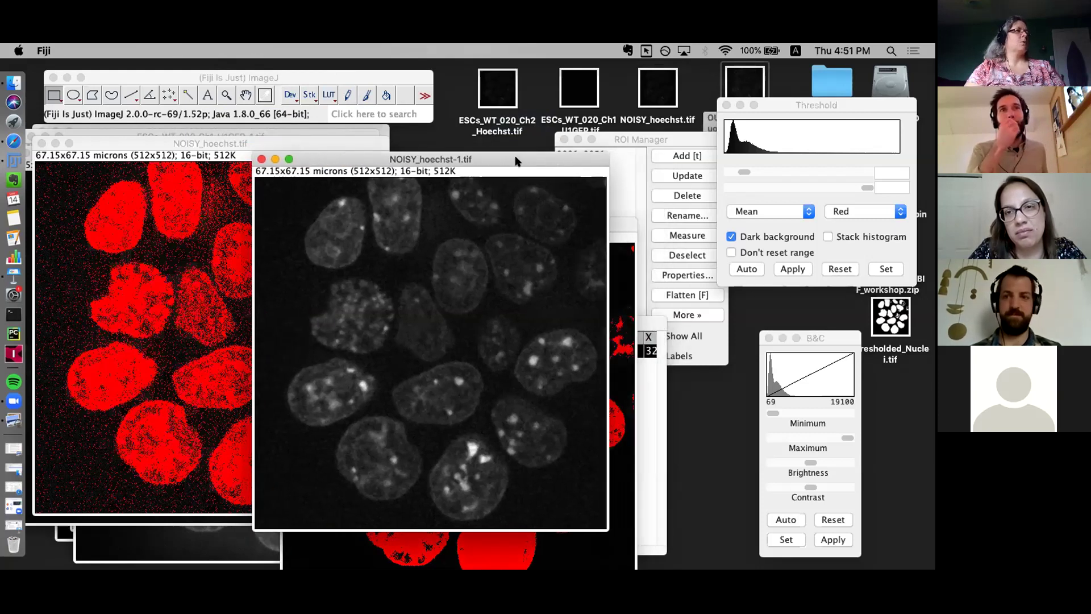